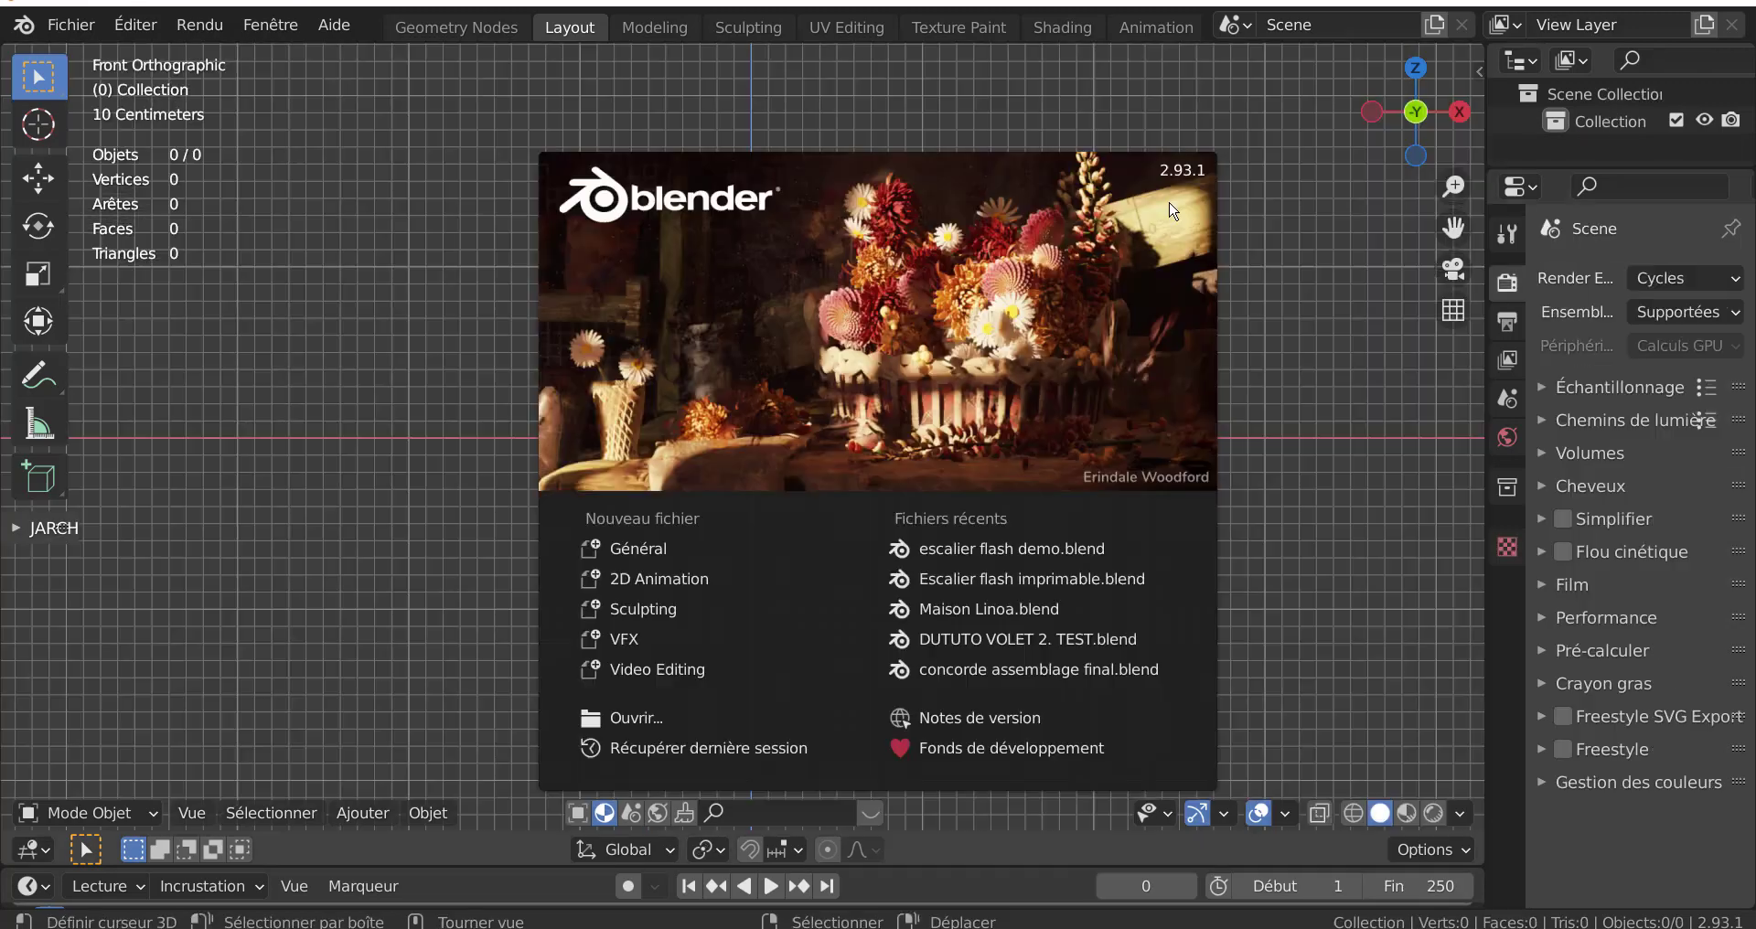
- Close the start-up splash screen to reveal the empty scene
click(1298, 364)
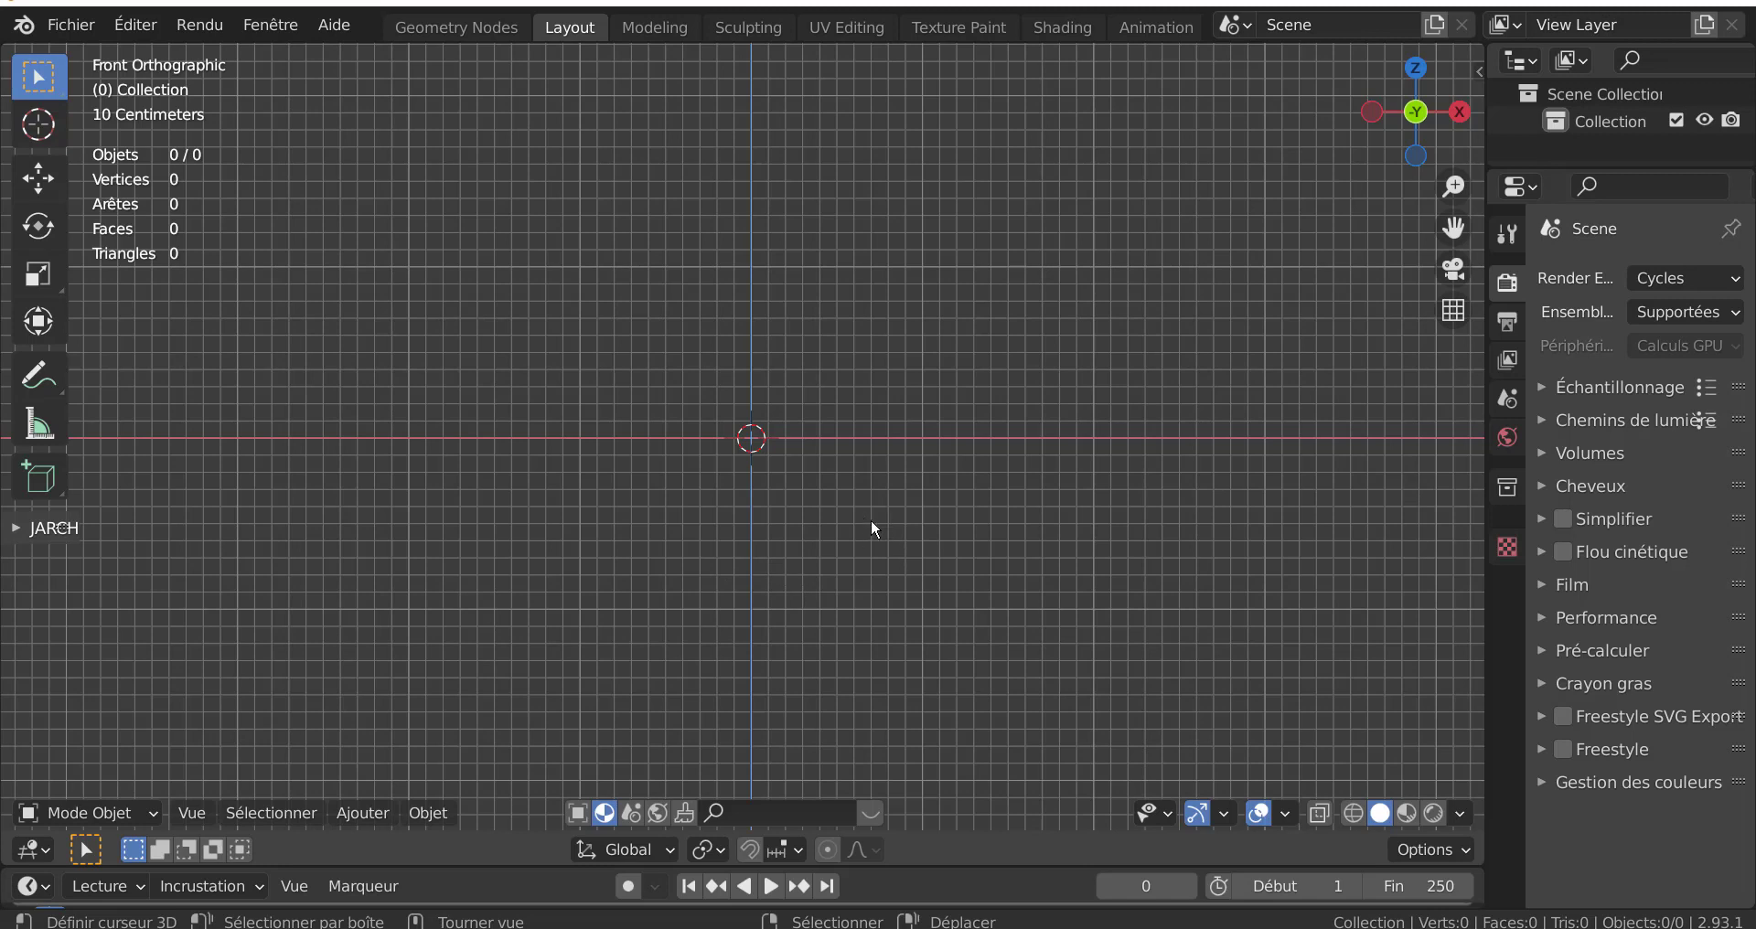
click(422, 816)
- Add a cube mesh at the origin and enter Edit Mode
click(380, 821)
mouse_move(412, 781)
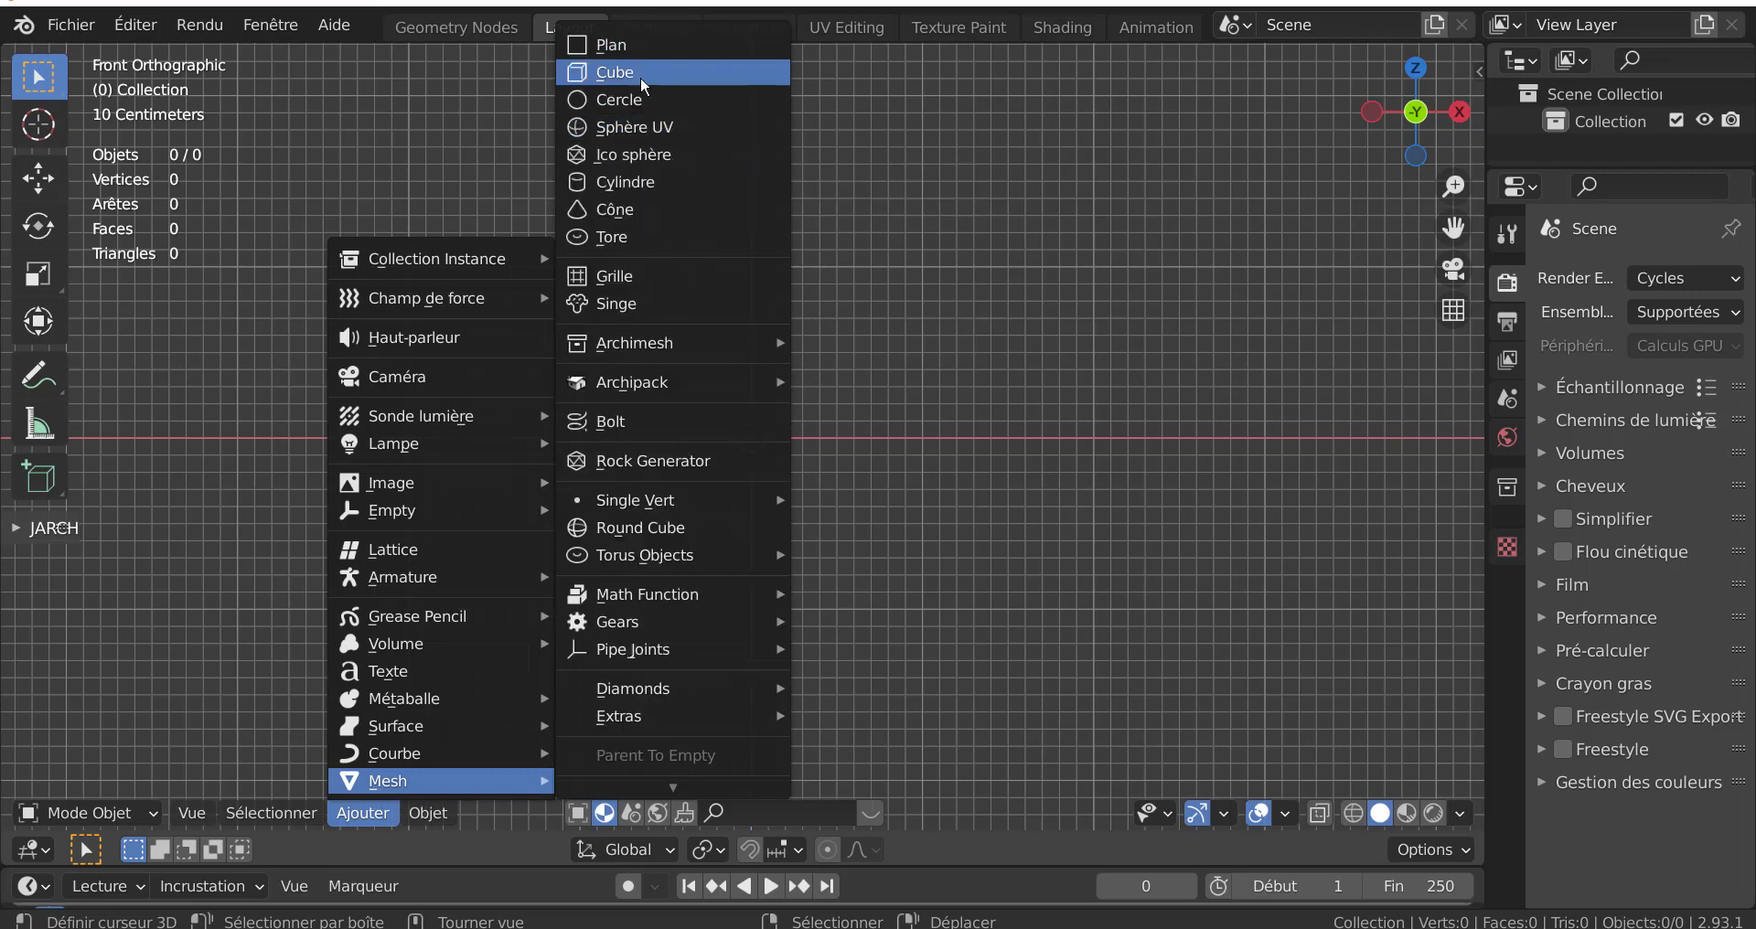
click(641, 75)
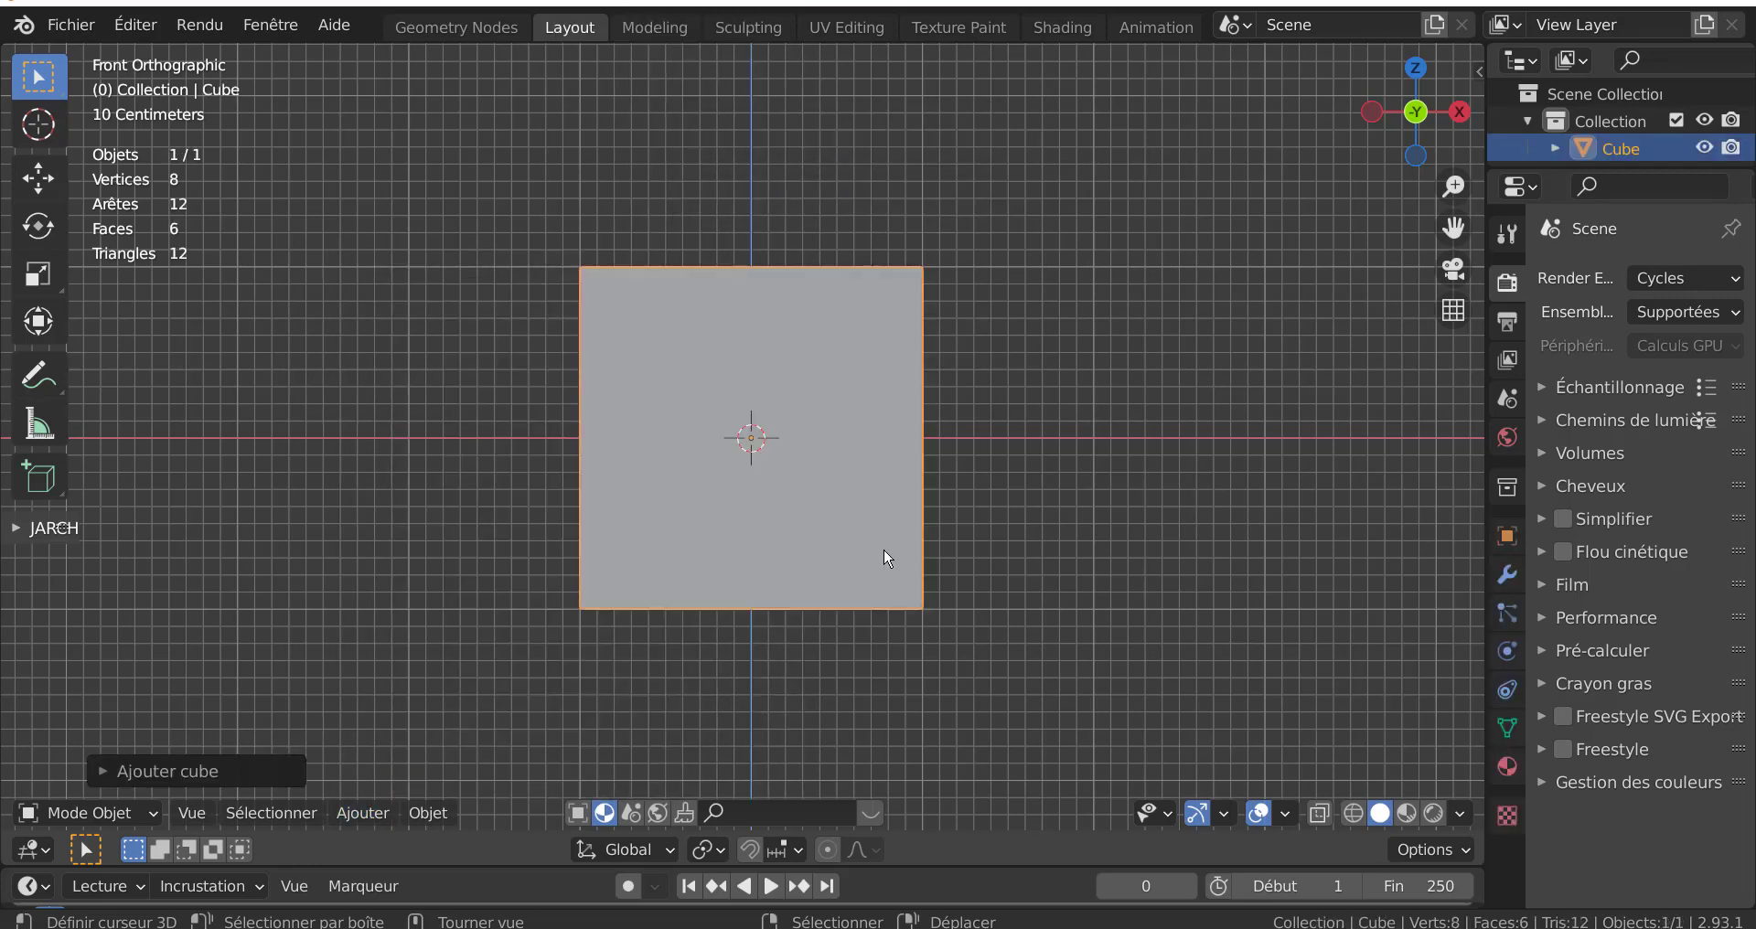
scroll(885, 551, down, 3)
key(Tab)
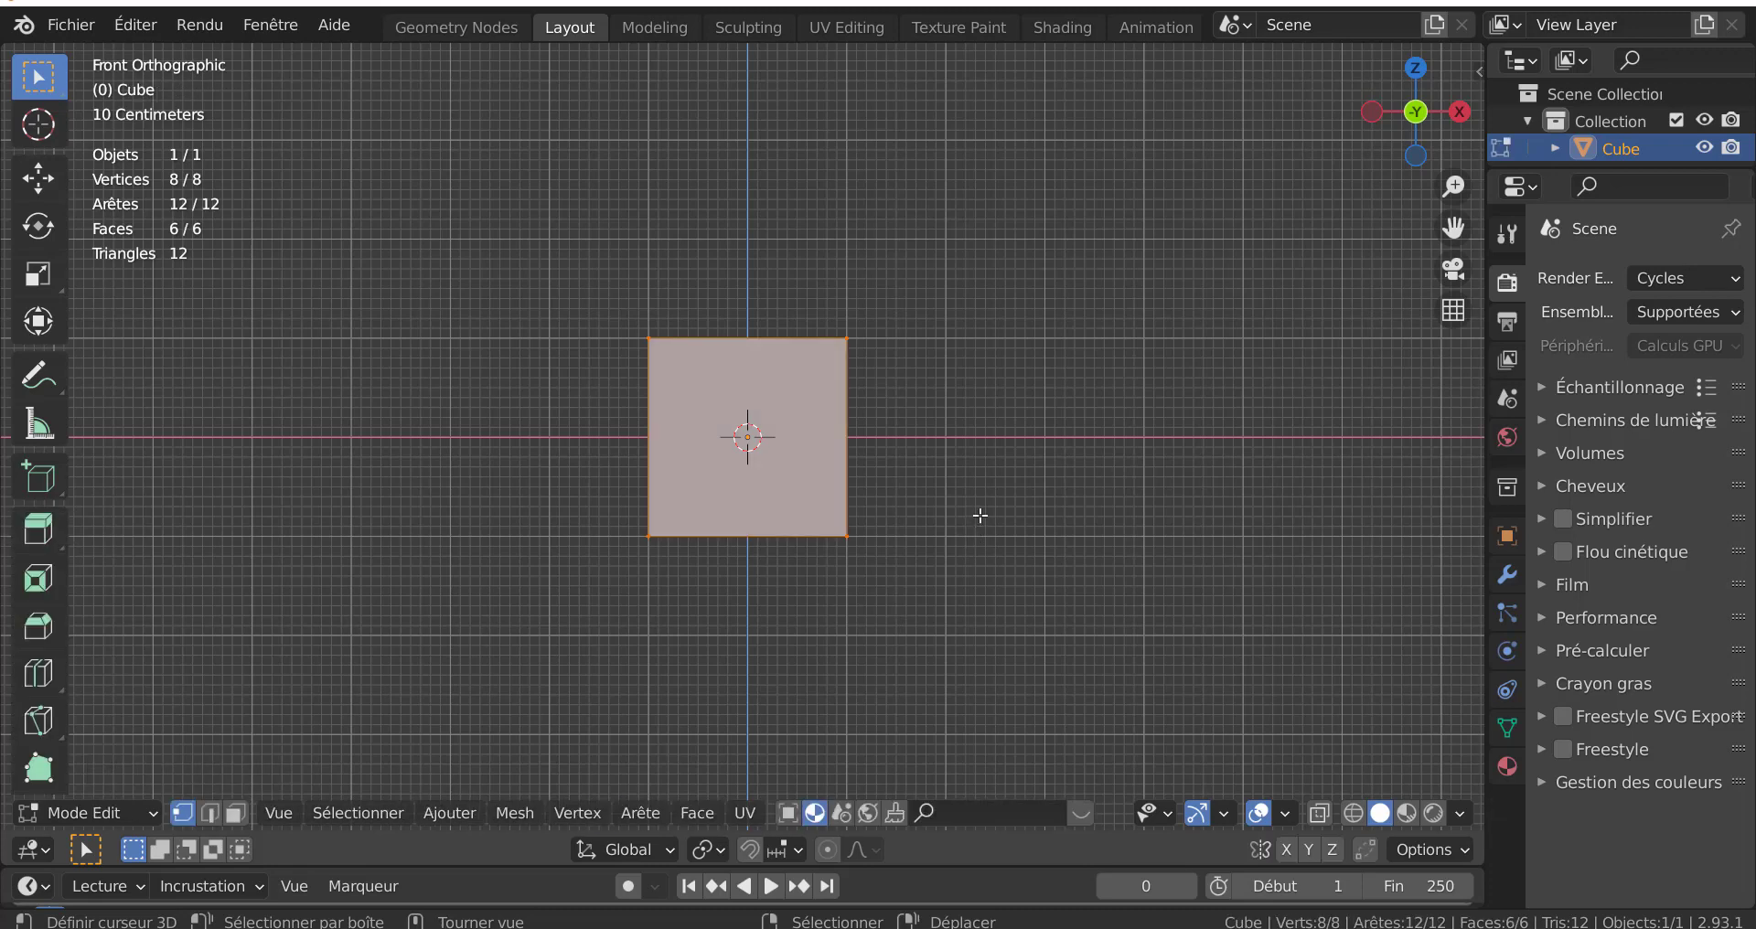
- Pull the cube's bottom edge 3.859 m along X into a long ramp
mouse_move(973, 526)
middle_down()
mouse_move(1087, 575)
mouse_move(1027, 577)
middle_up()
key(2)
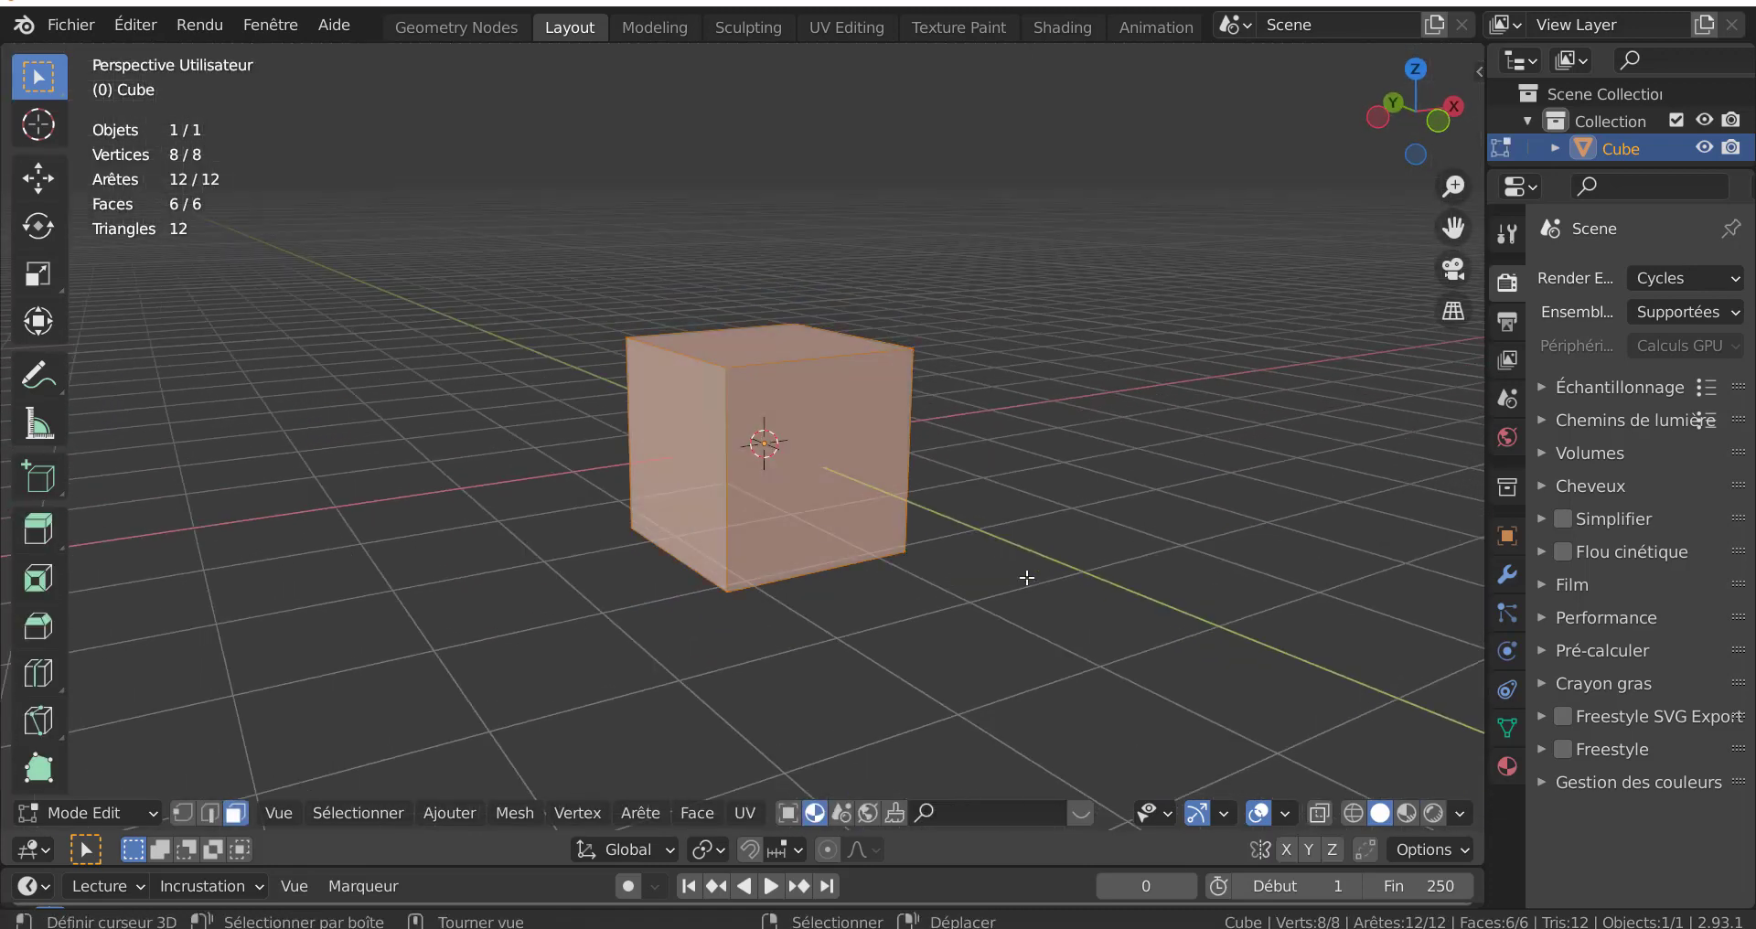
click(680, 574)
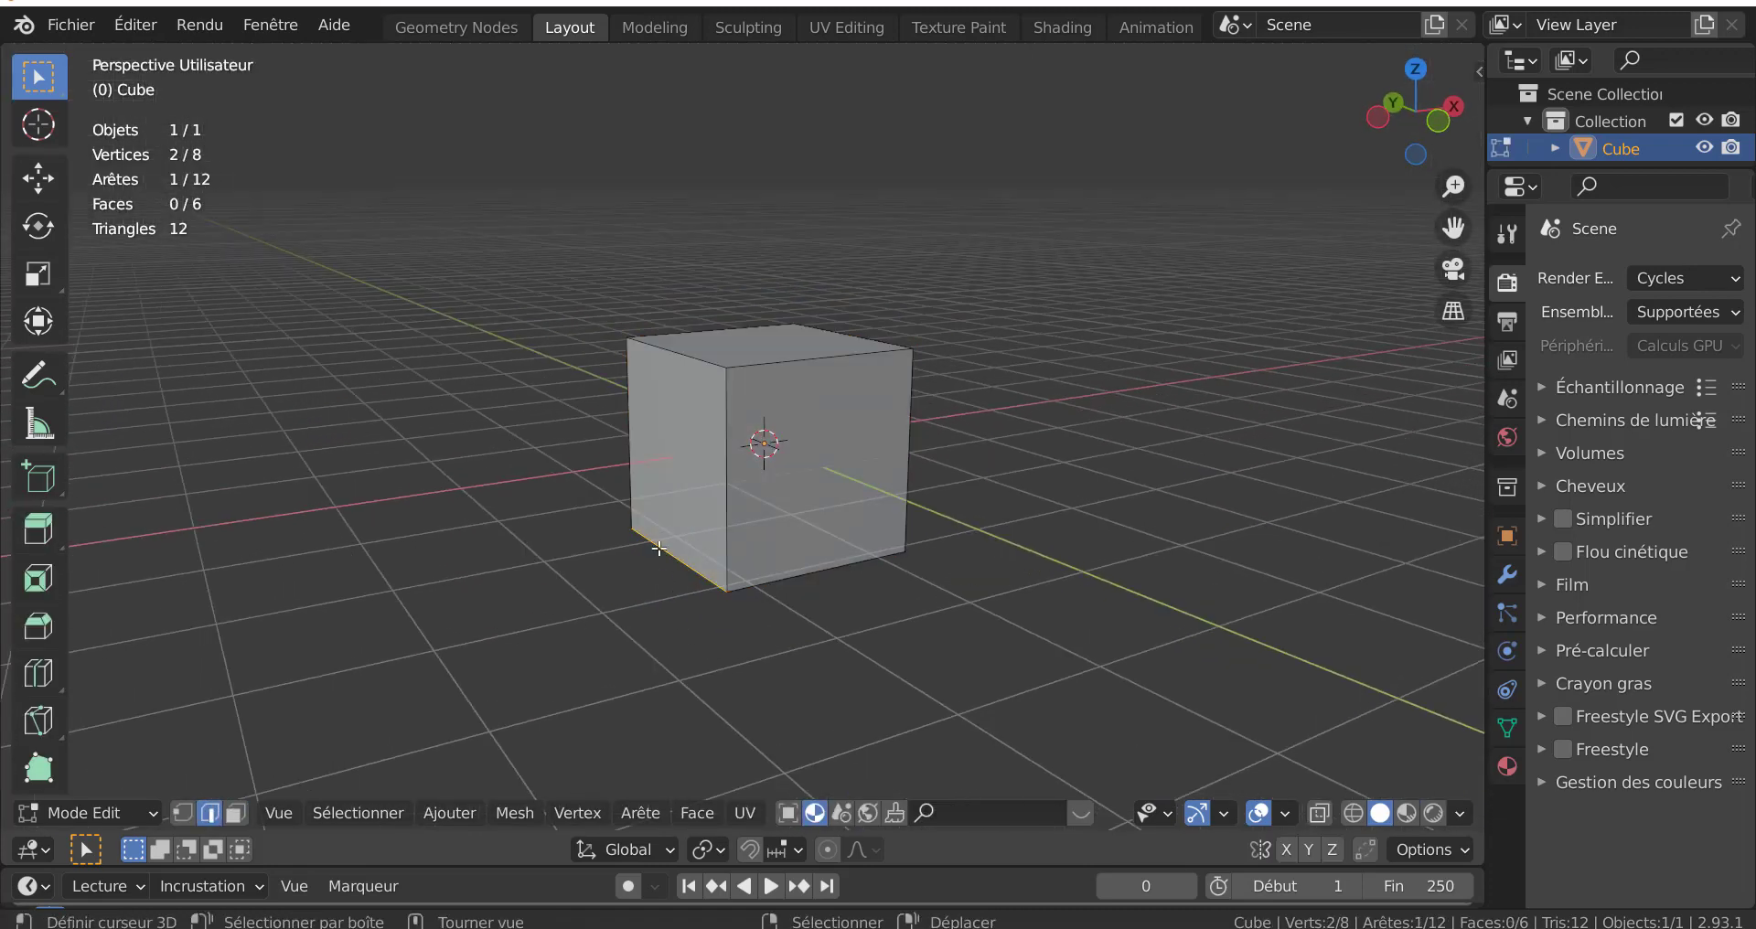
middle_drag(658, 549, 661, 557)
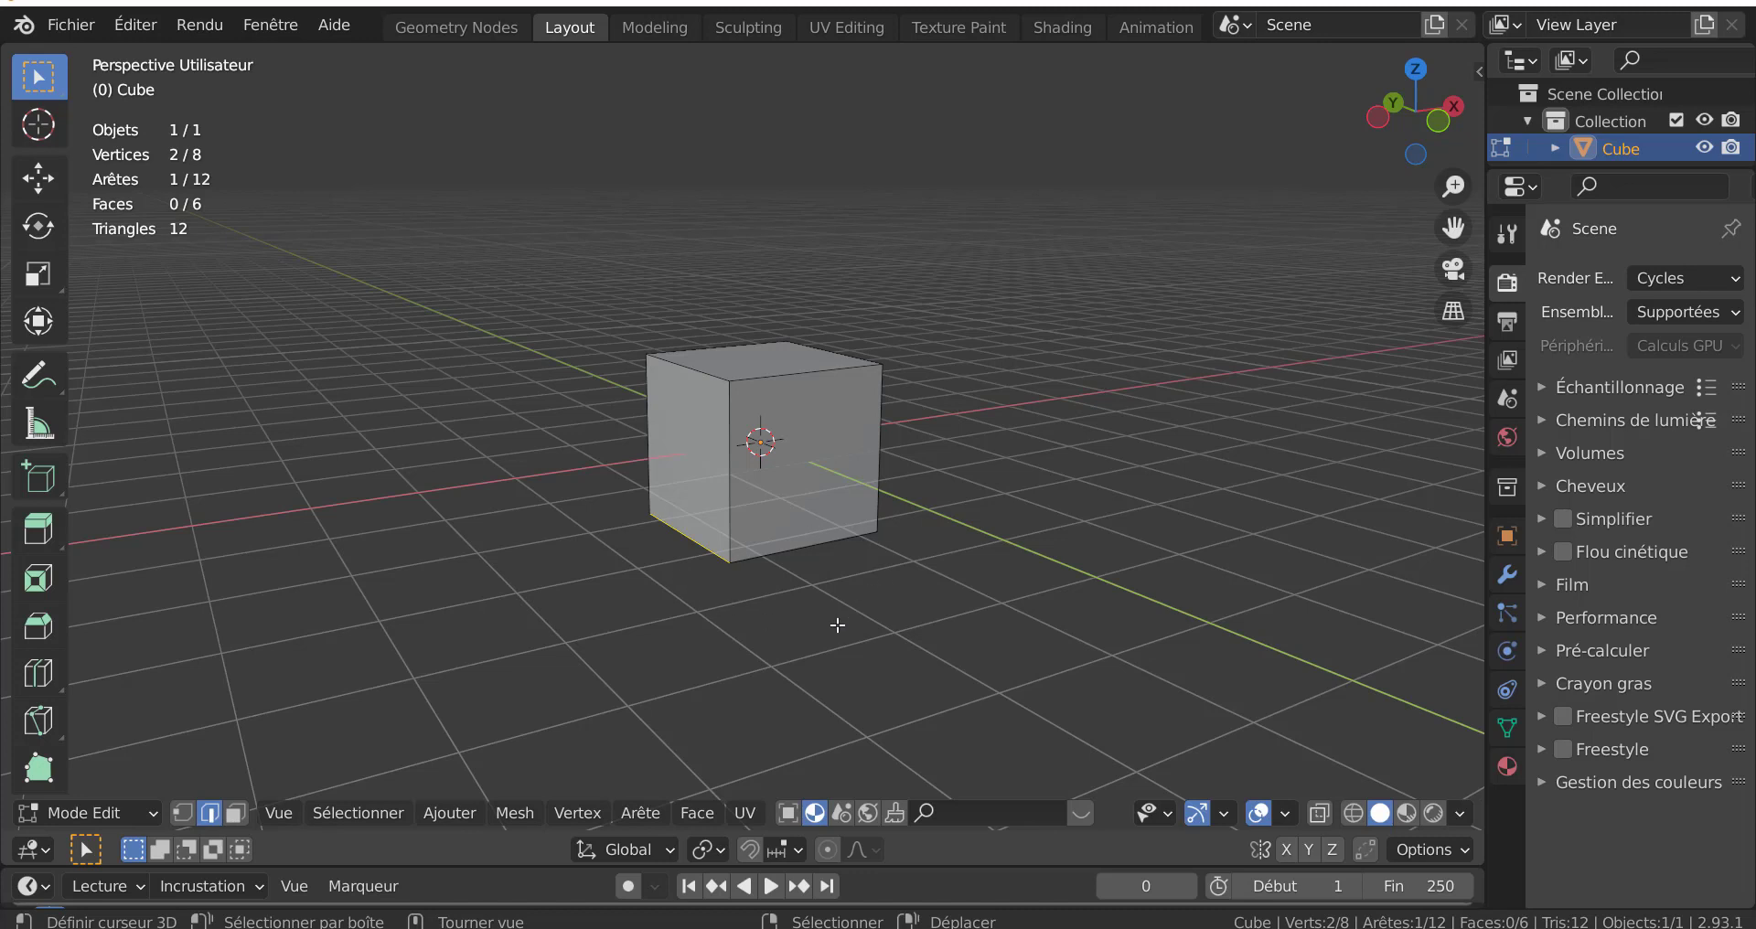
key(g)
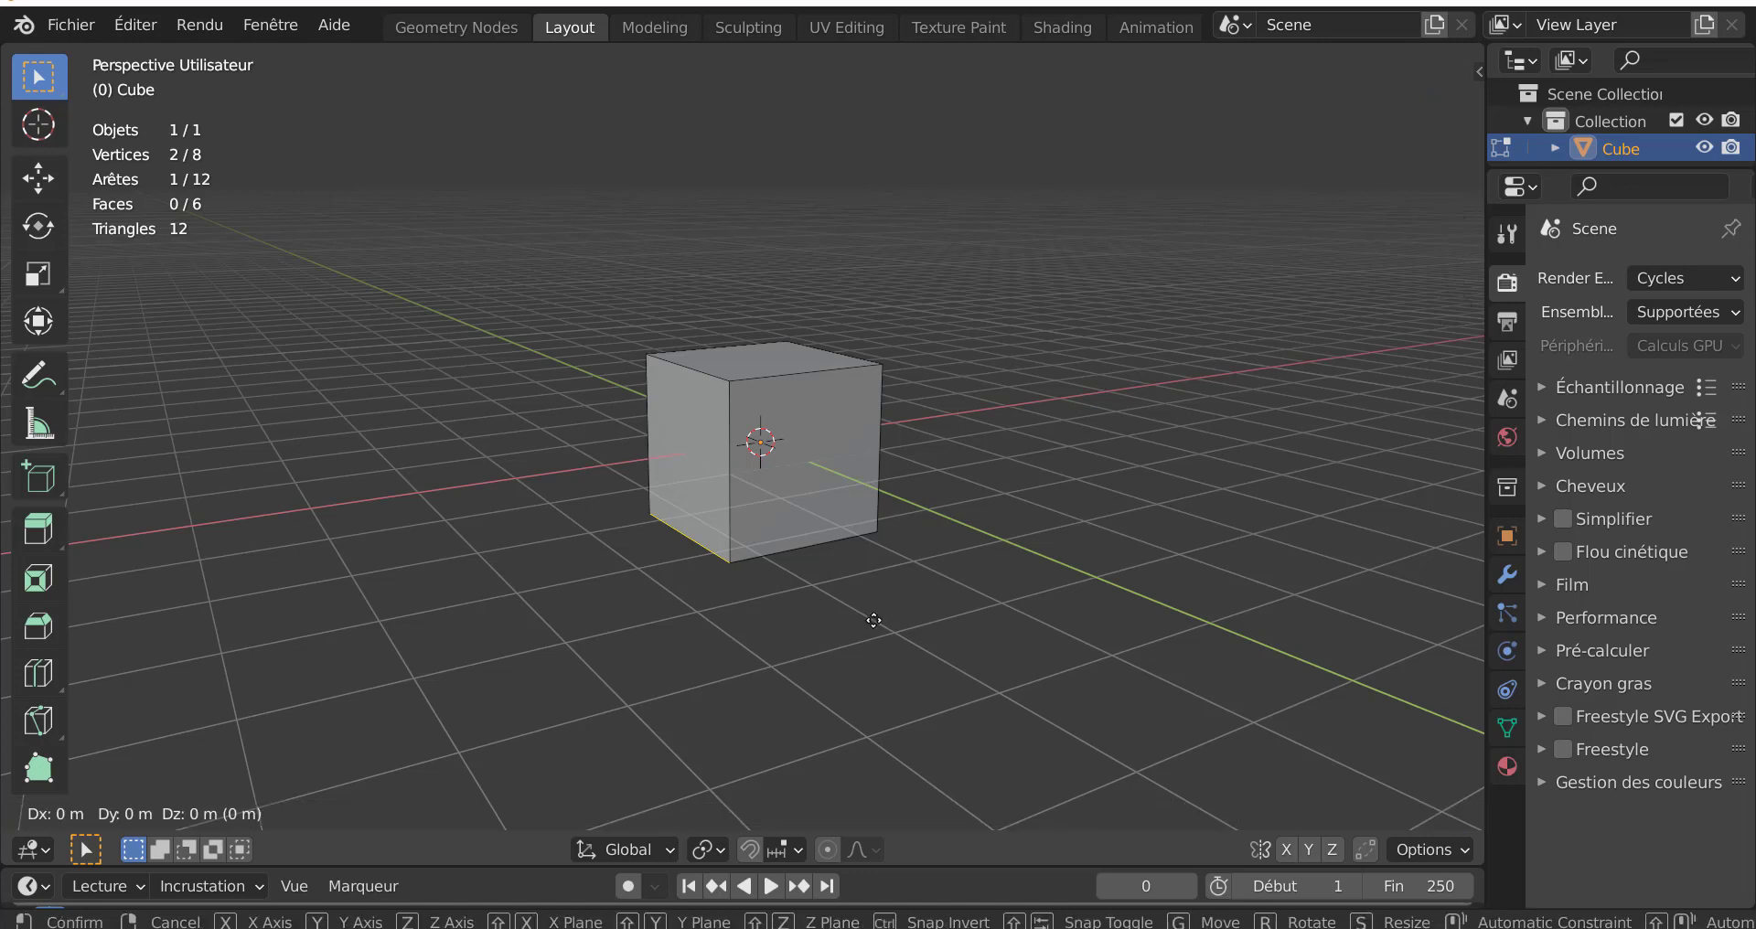
key(x)
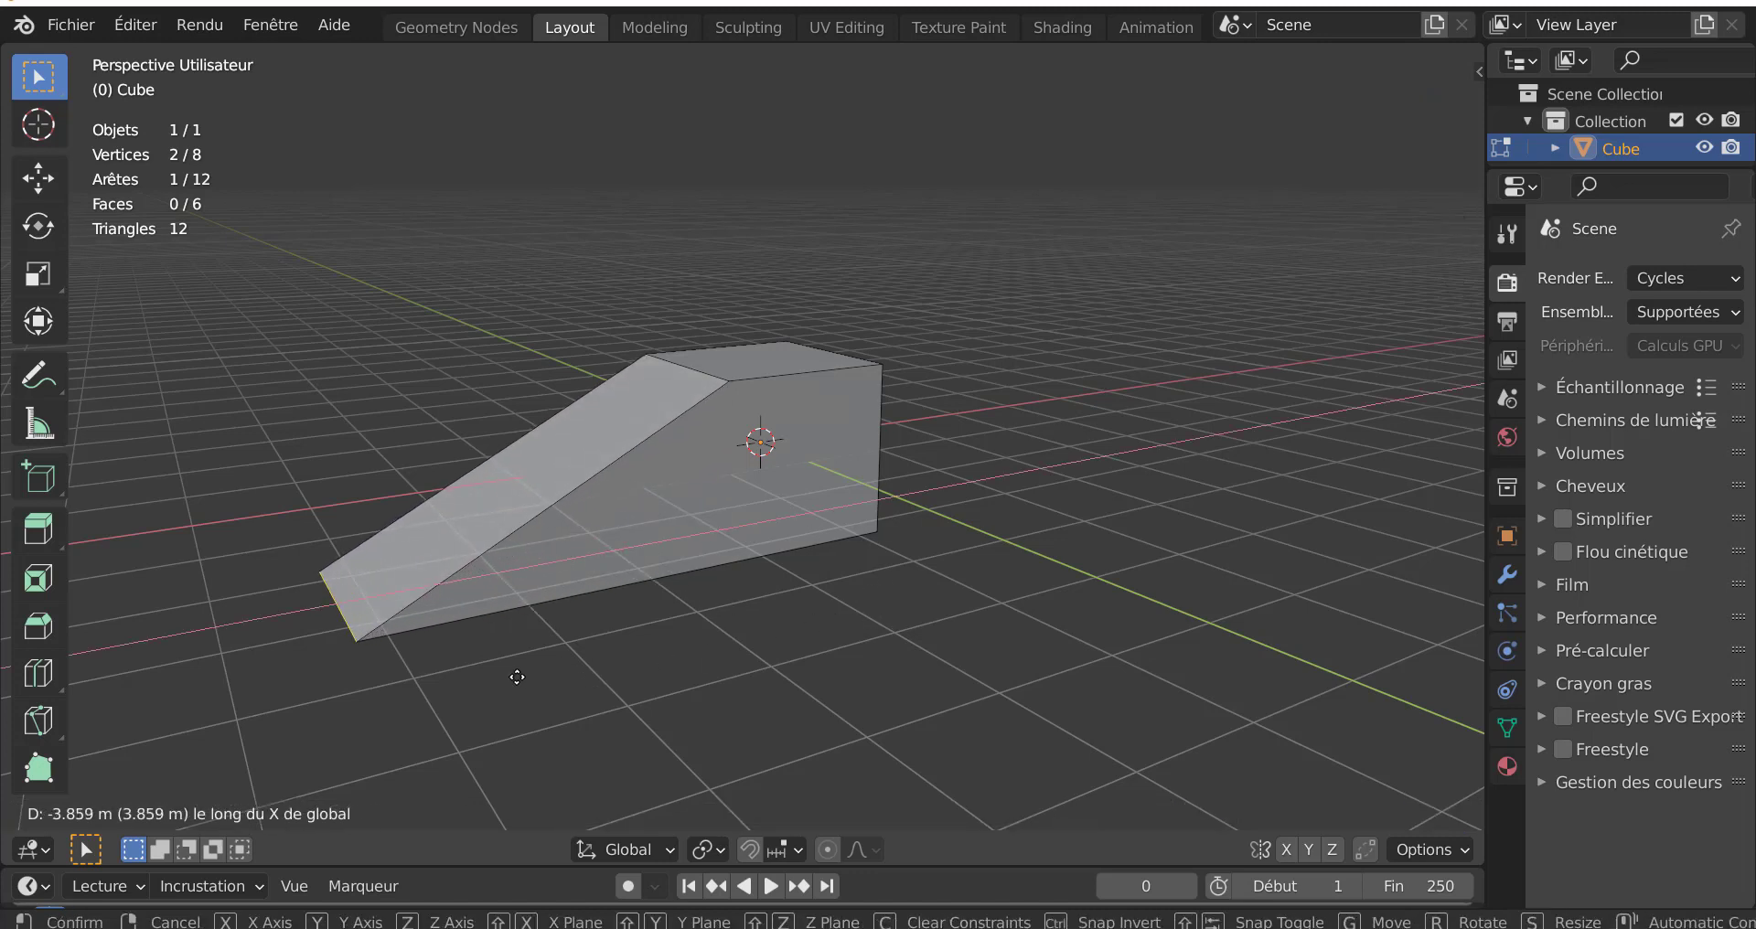
click(512, 675)
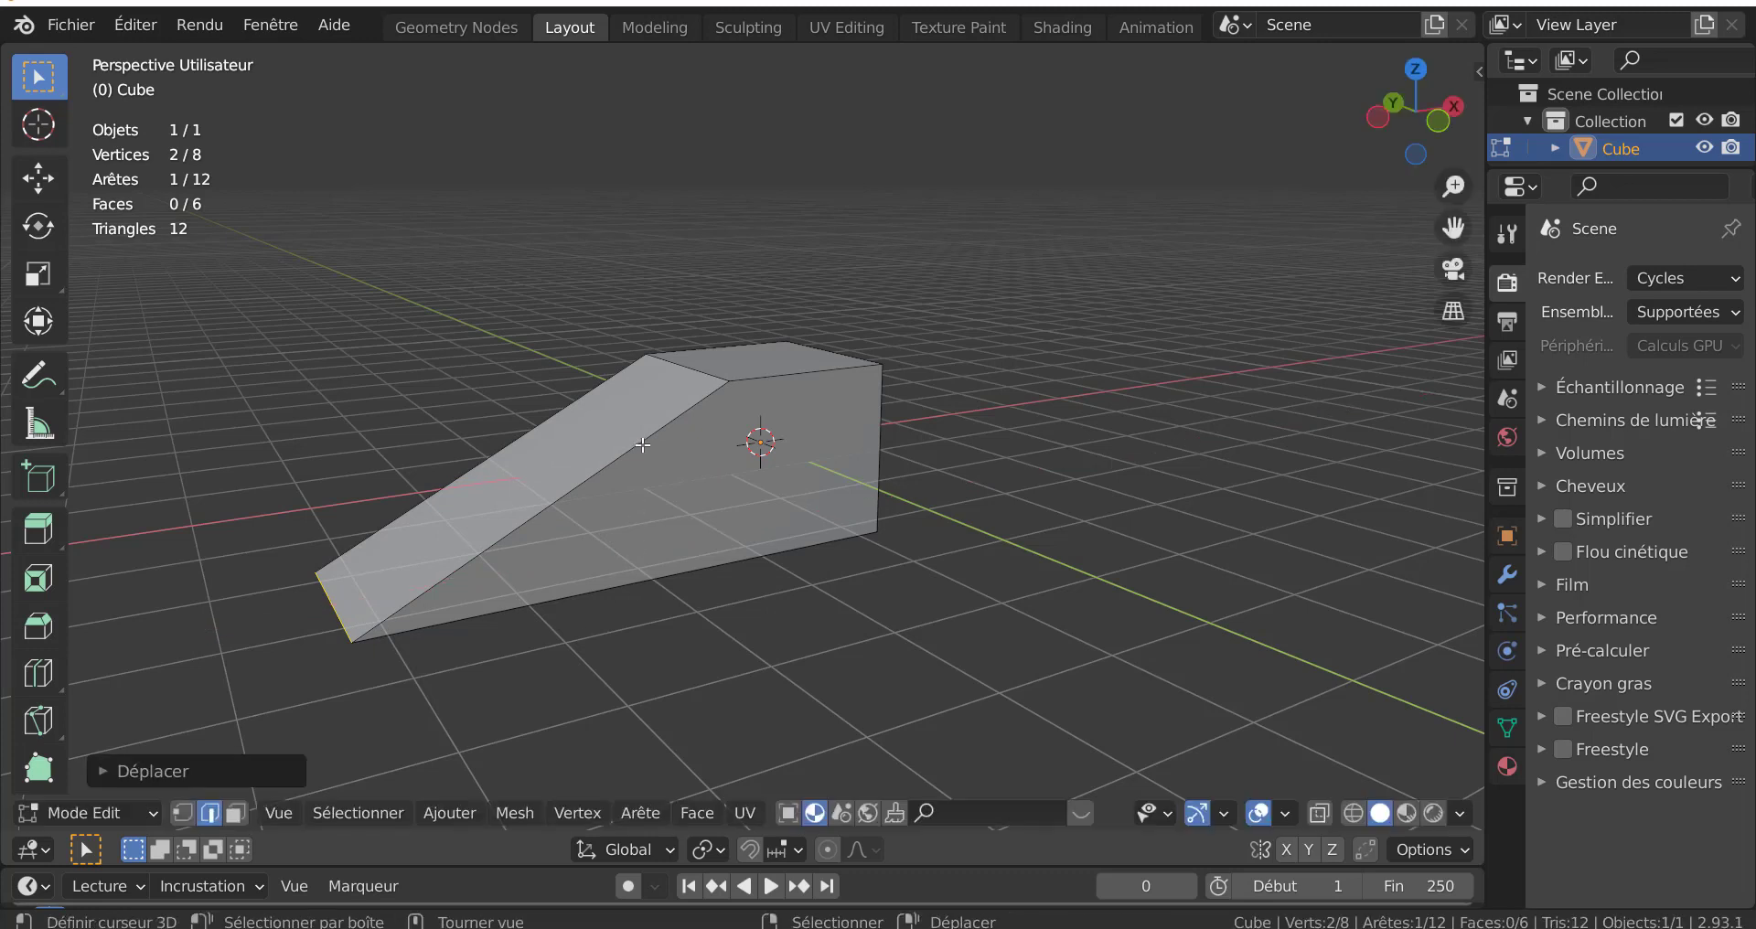
key(ctrl)
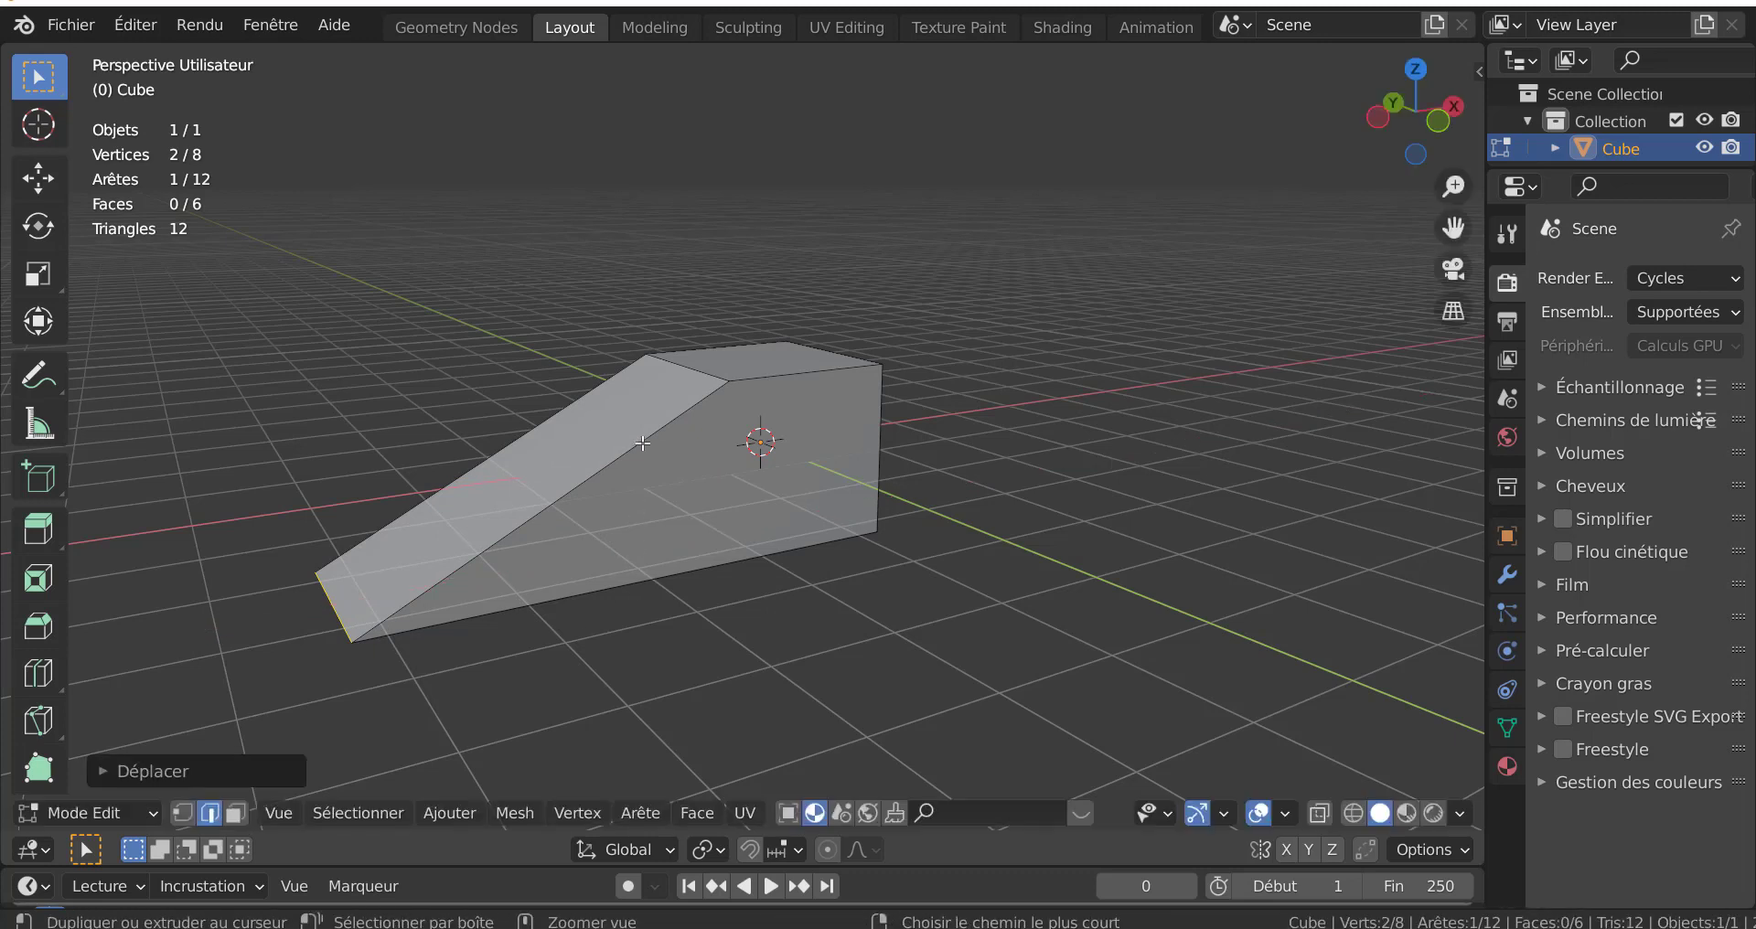
- Insert 10 evenly spaced loop cuts along the ramp, with no sliding
key(ctrl+r)
scroll(643, 443, up, 4)
scroll(643, 443, up, 3)
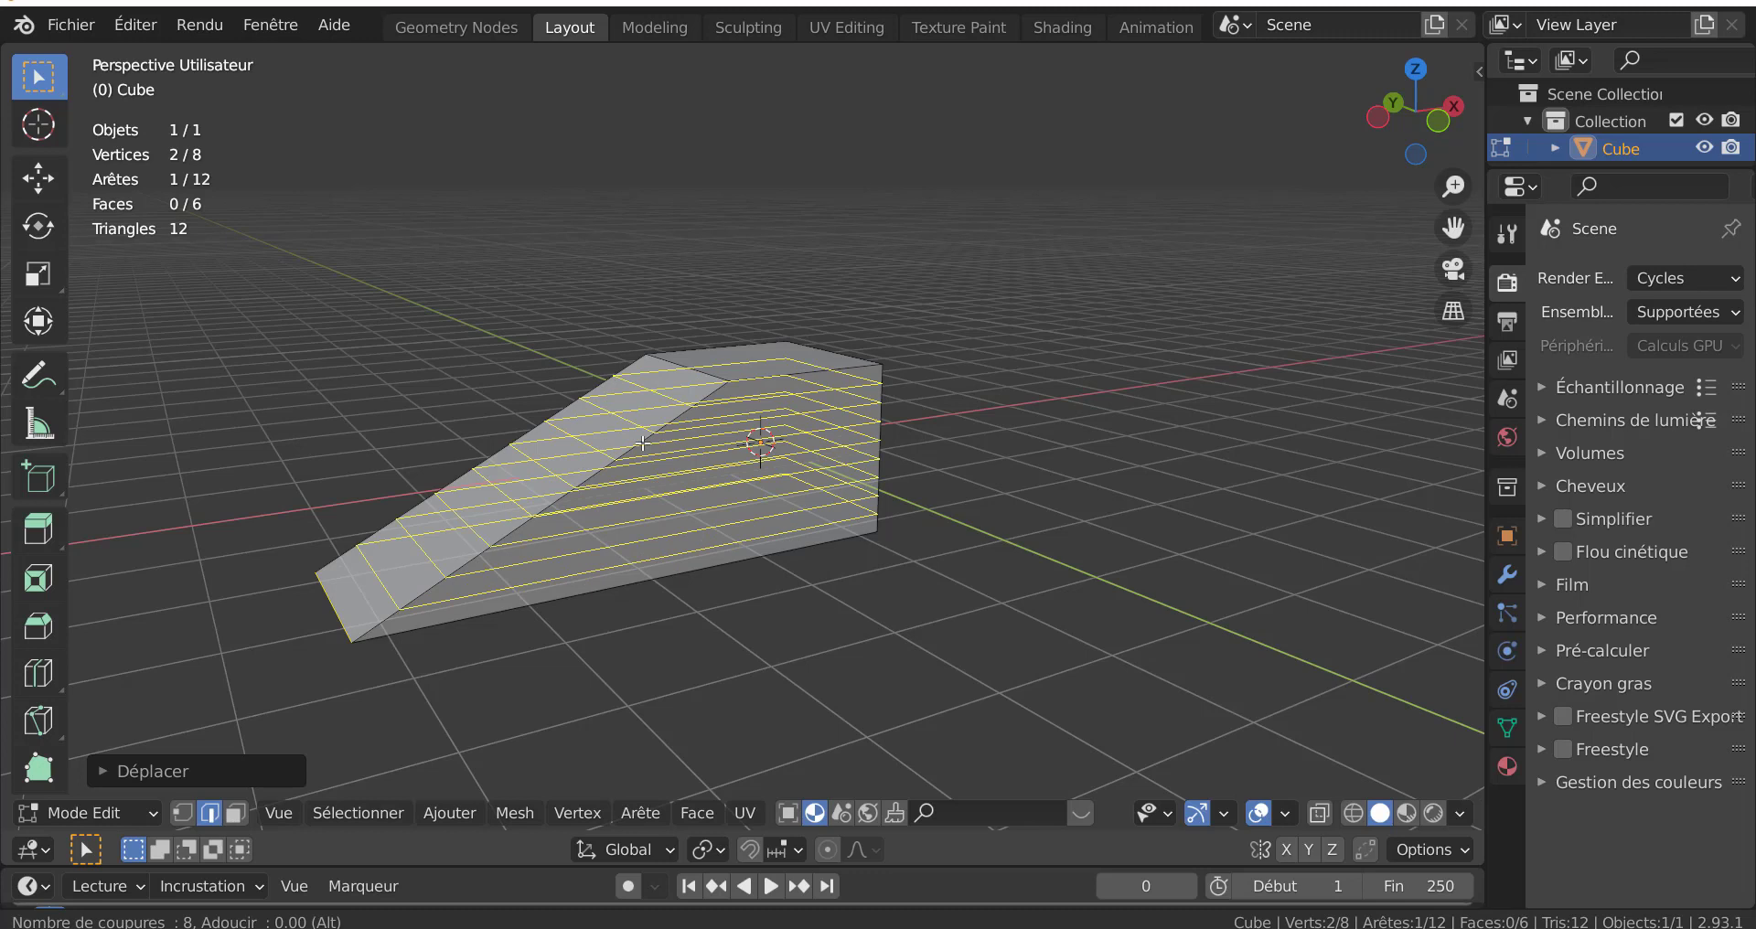
scroll(643, 442, up, 1)
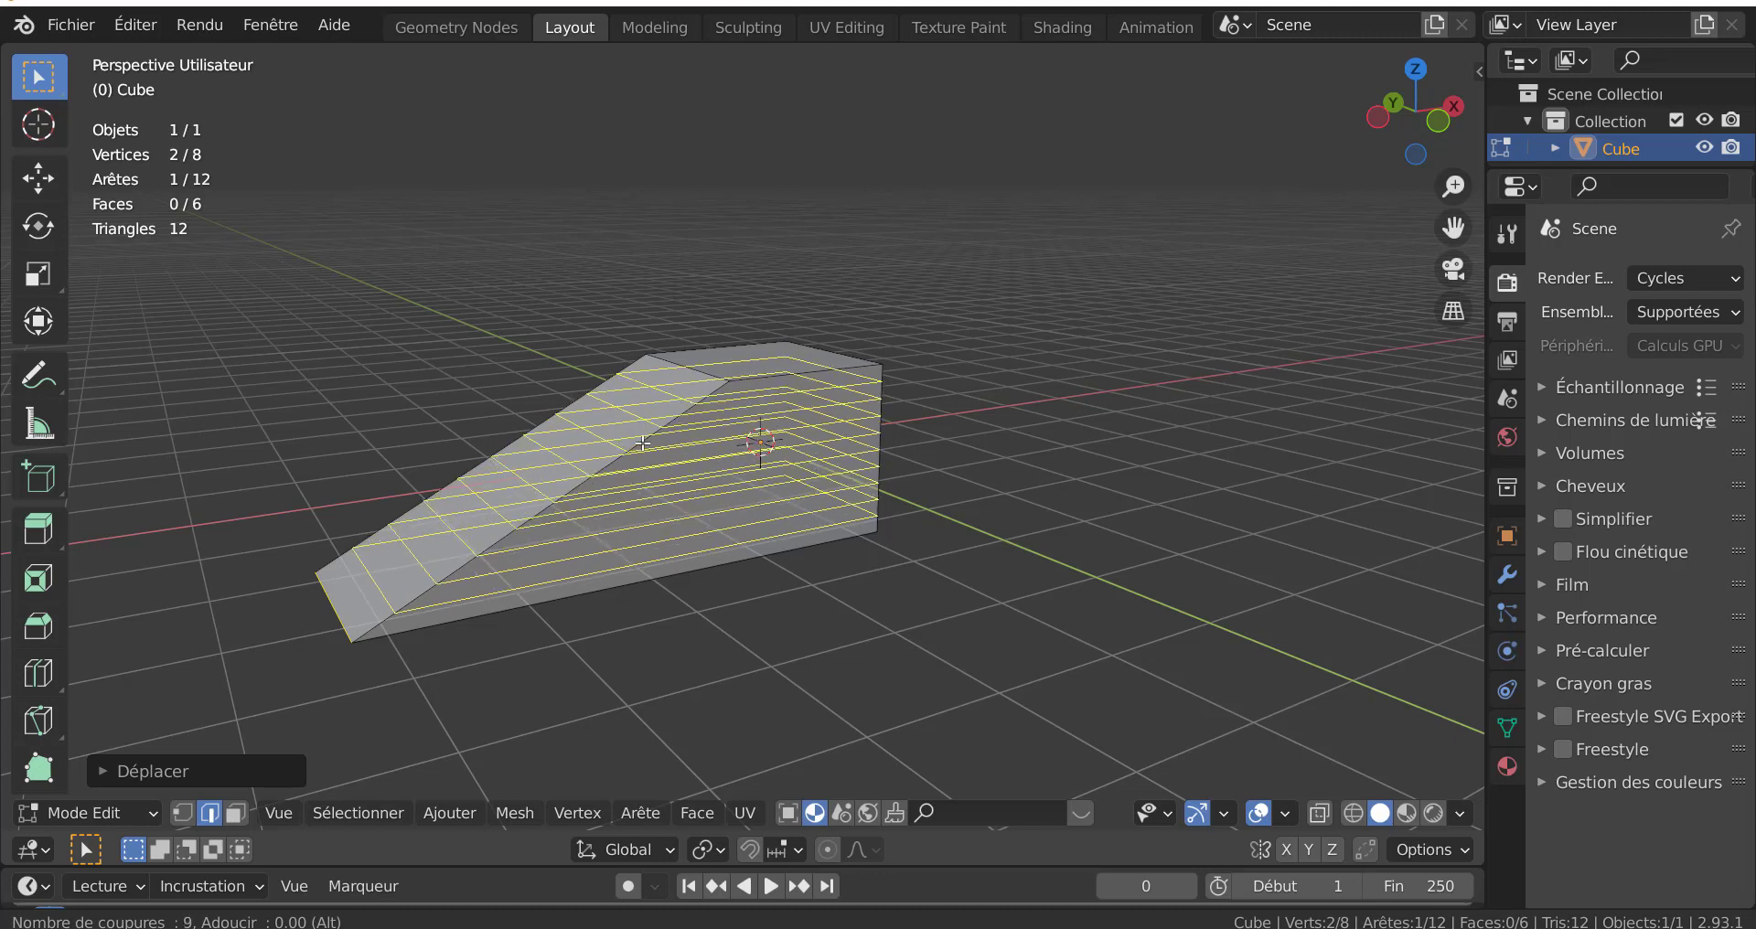
scroll(643, 442, down, 1)
scroll(643, 442, down, 1)
scroll(643, 442, down, 1)
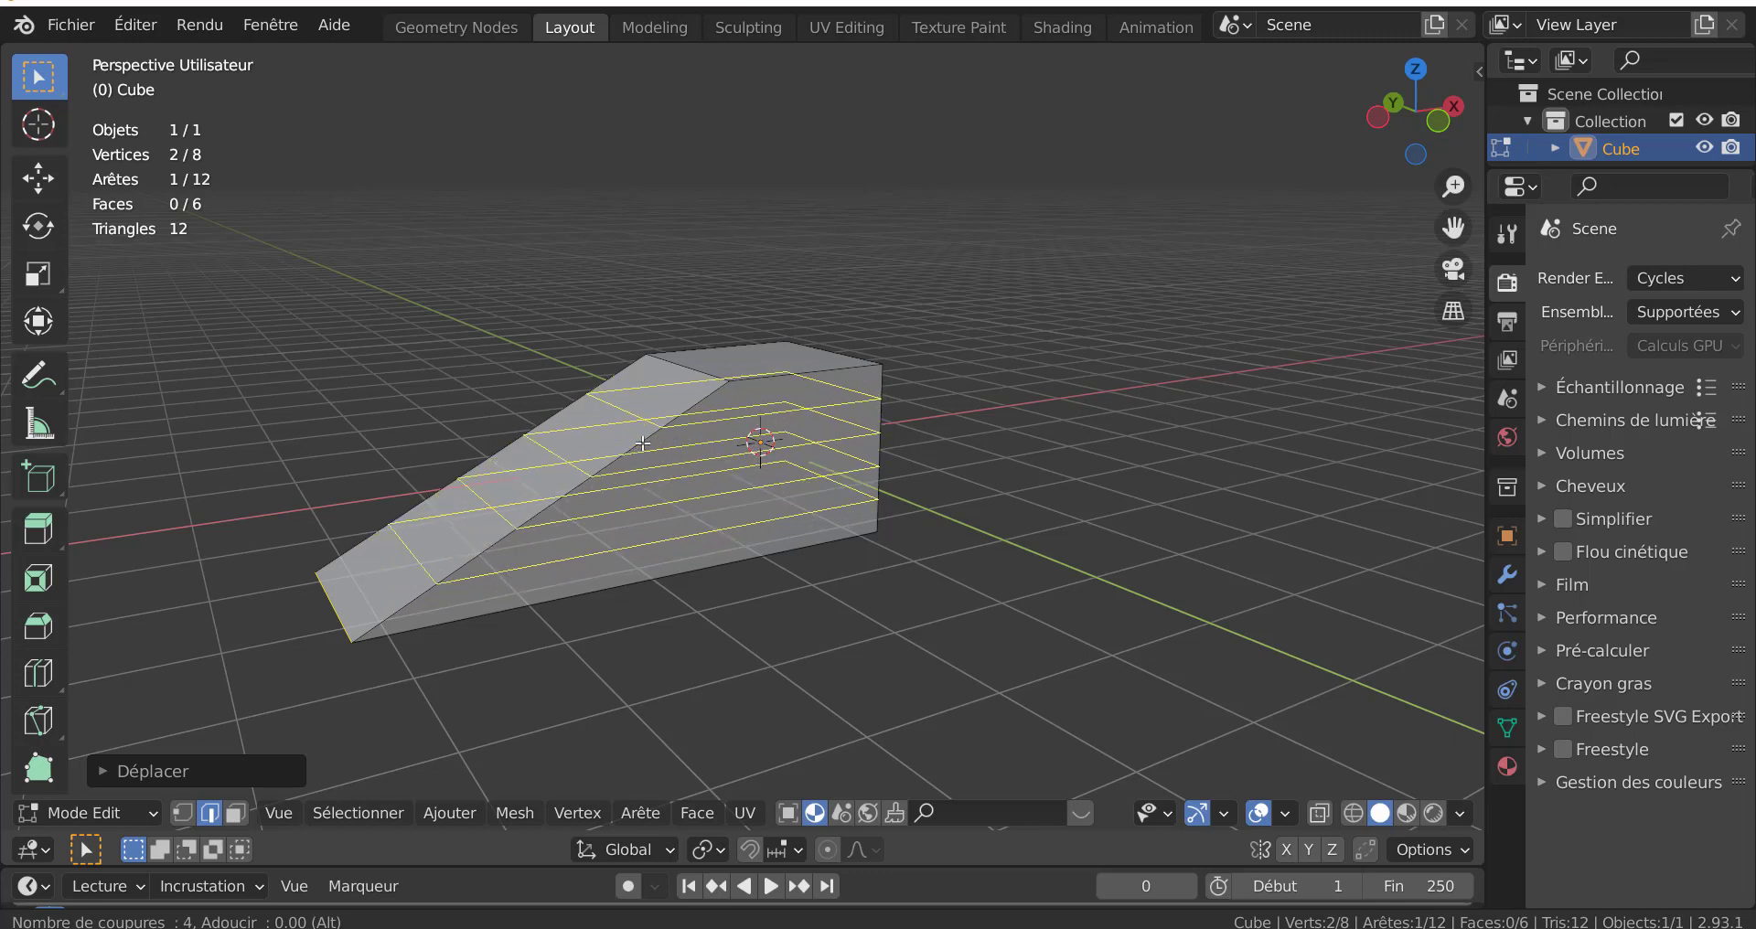
scroll(643, 443, down, 1)
scroll(643, 443, up, 2)
scroll(643, 443, up, 2)
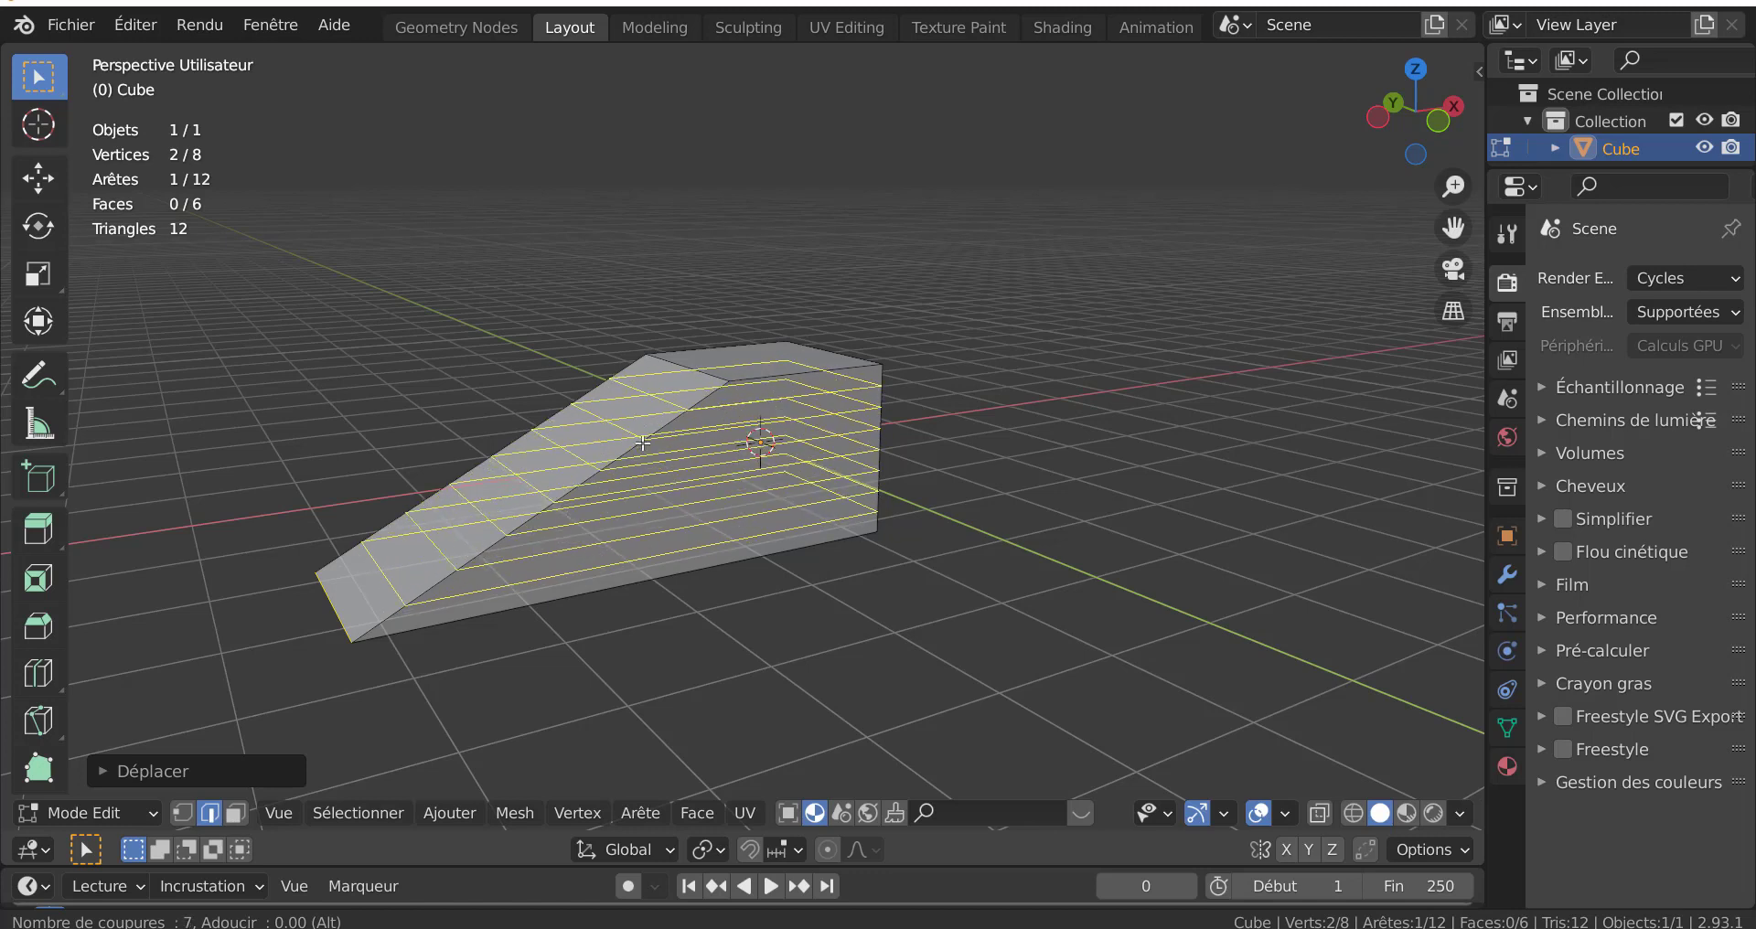
scroll(643, 442, down, 1)
scroll(643, 443, down, 1)
scroll(643, 443, up, 3)
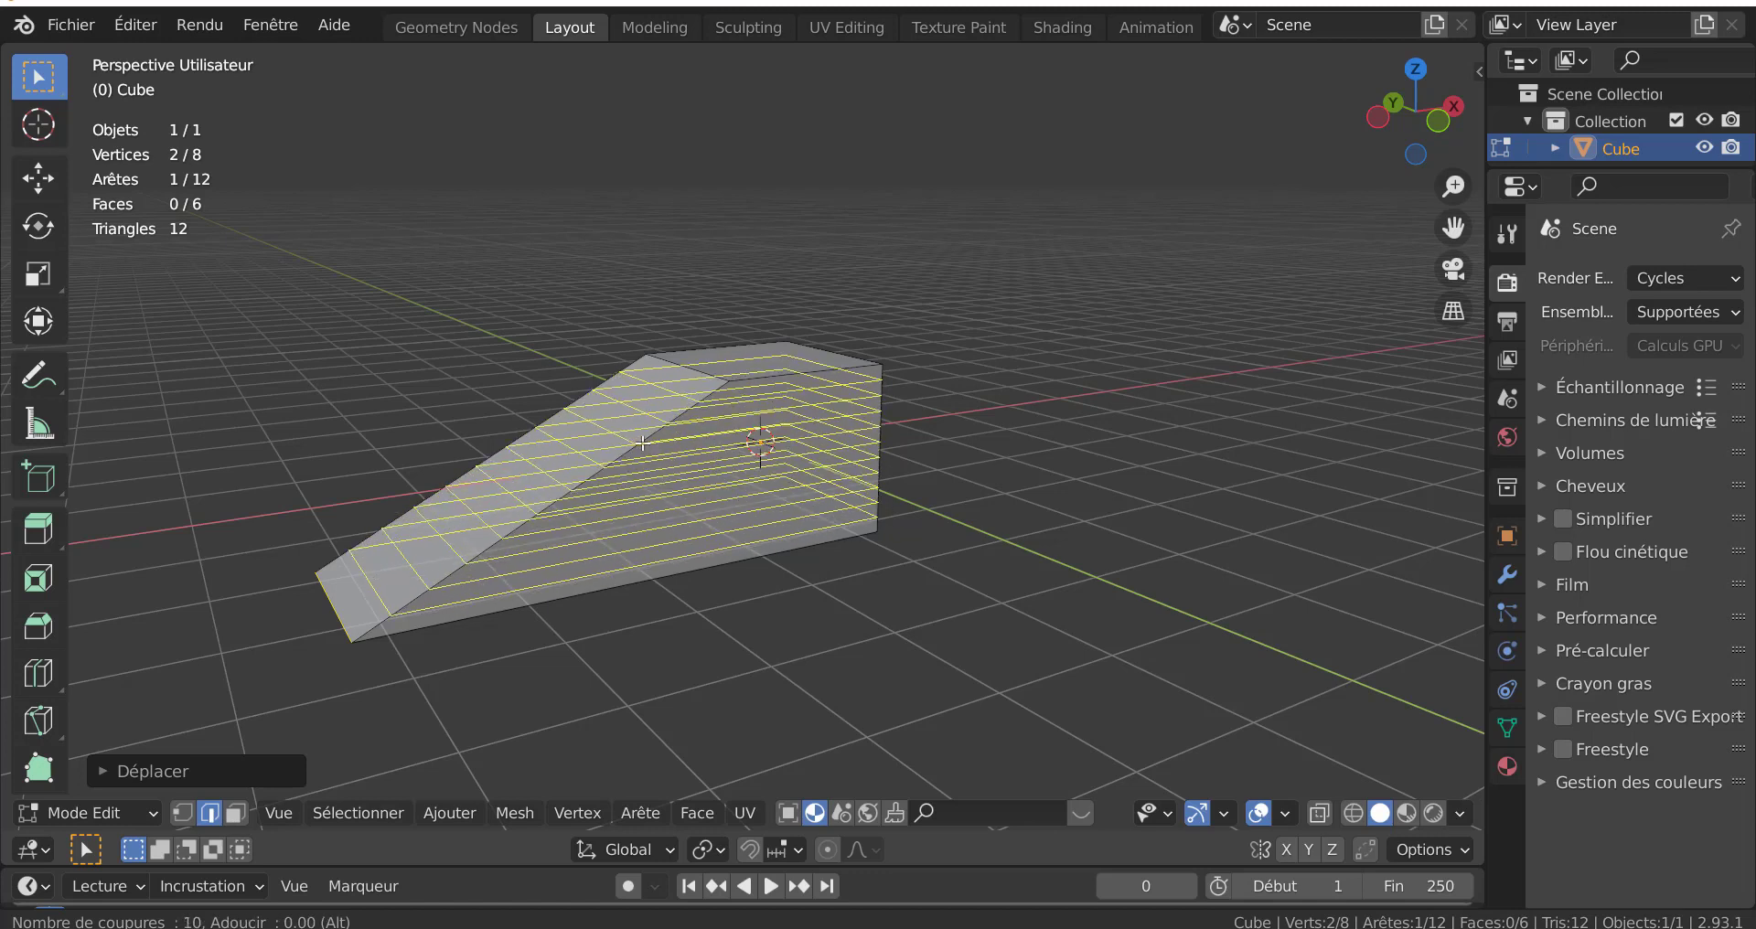
scroll(643, 443, down, 2)
scroll(643, 443, up, 2)
scroll(643, 443, down, 1)
scroll(643, 443, up, 1)
scroll(643, 442, down, 1)
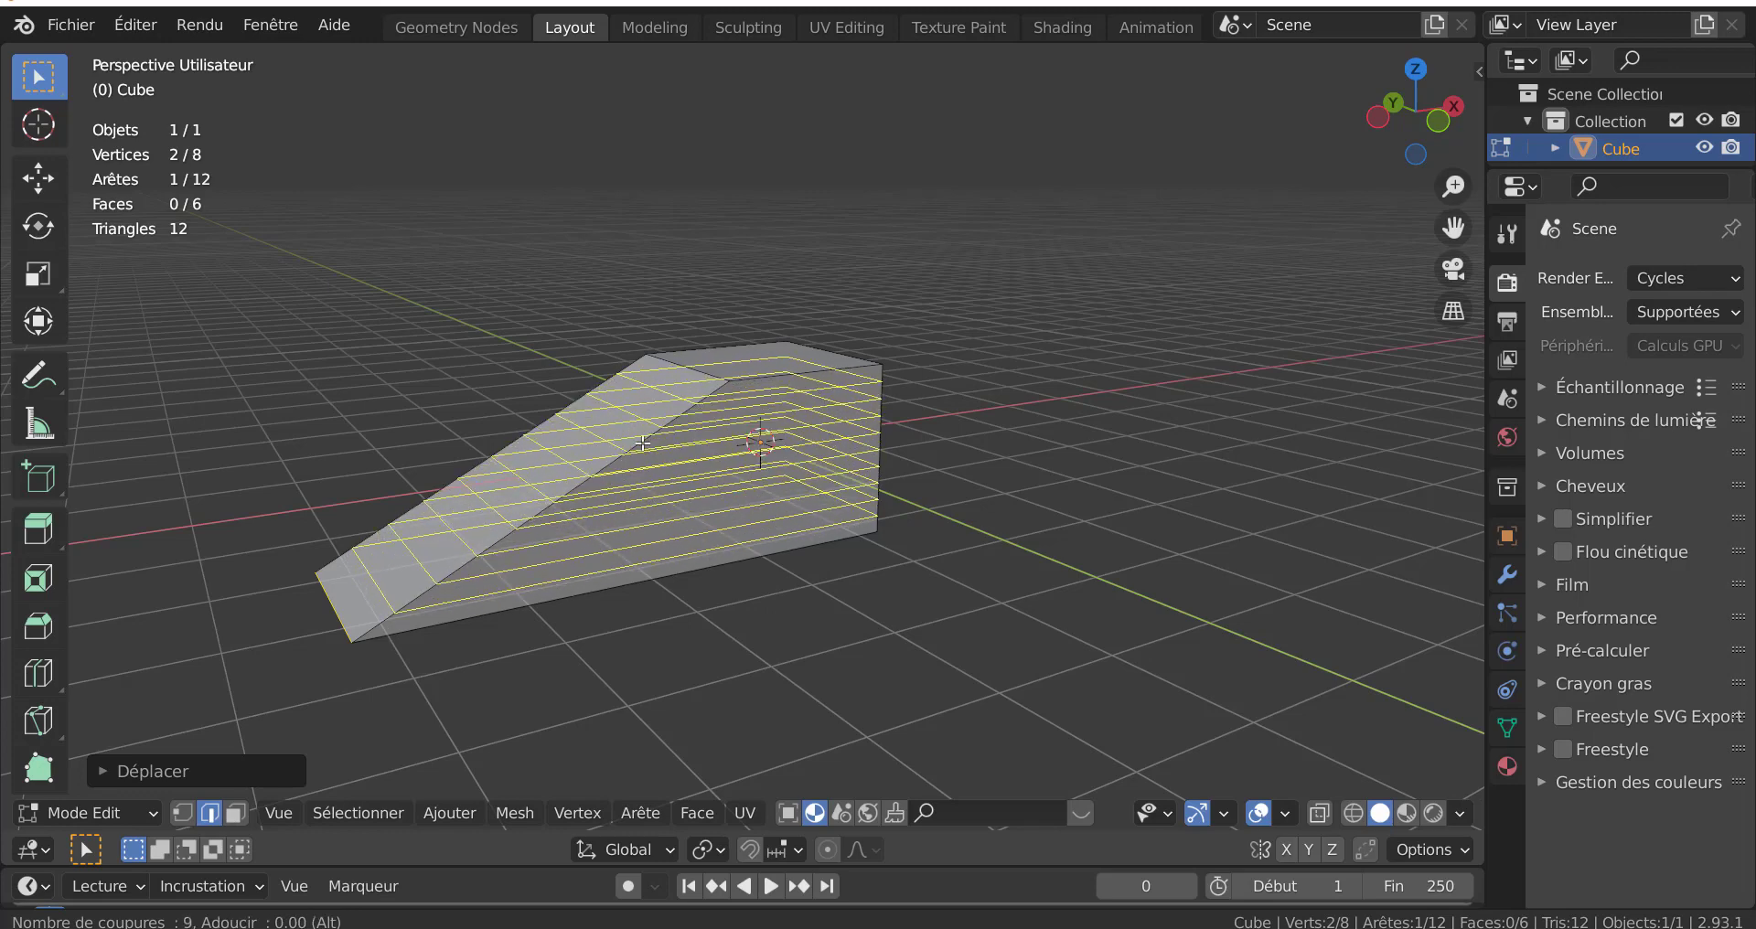
scroll(643, 443, up, 1)
scroll(643, 442, up, 1)
scroll(643, 443, down, 1)
scroll(643, 443, up, 1)
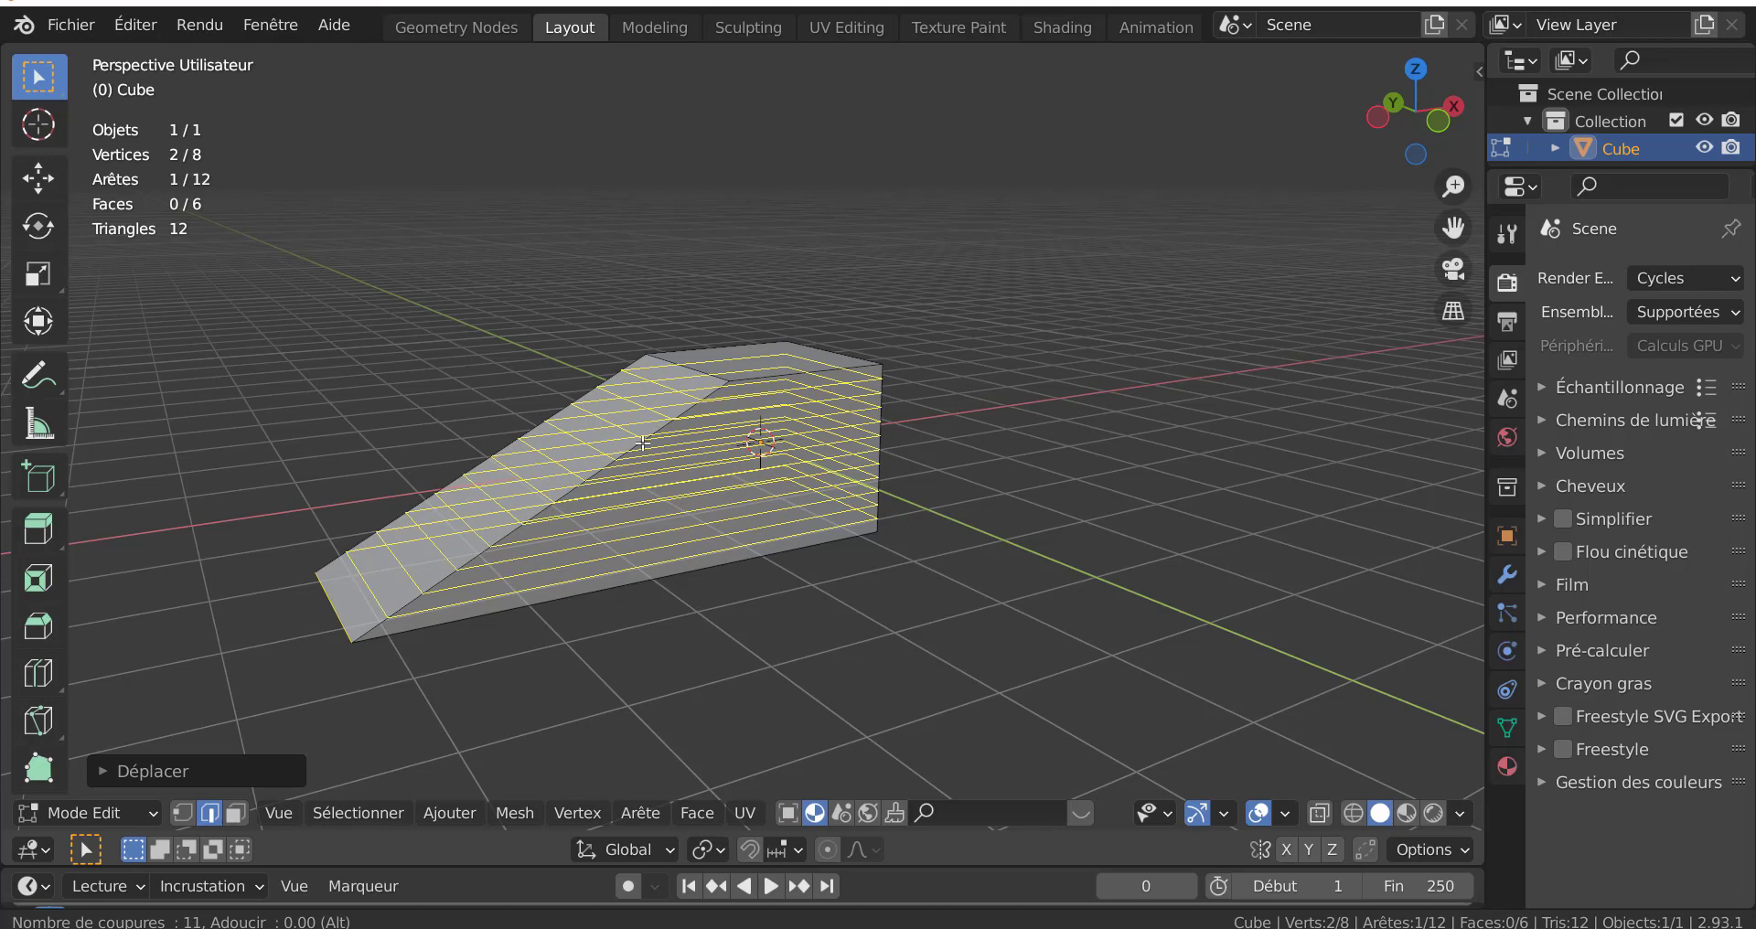
scroll(643, 443, down, 1)
click(643, 442)
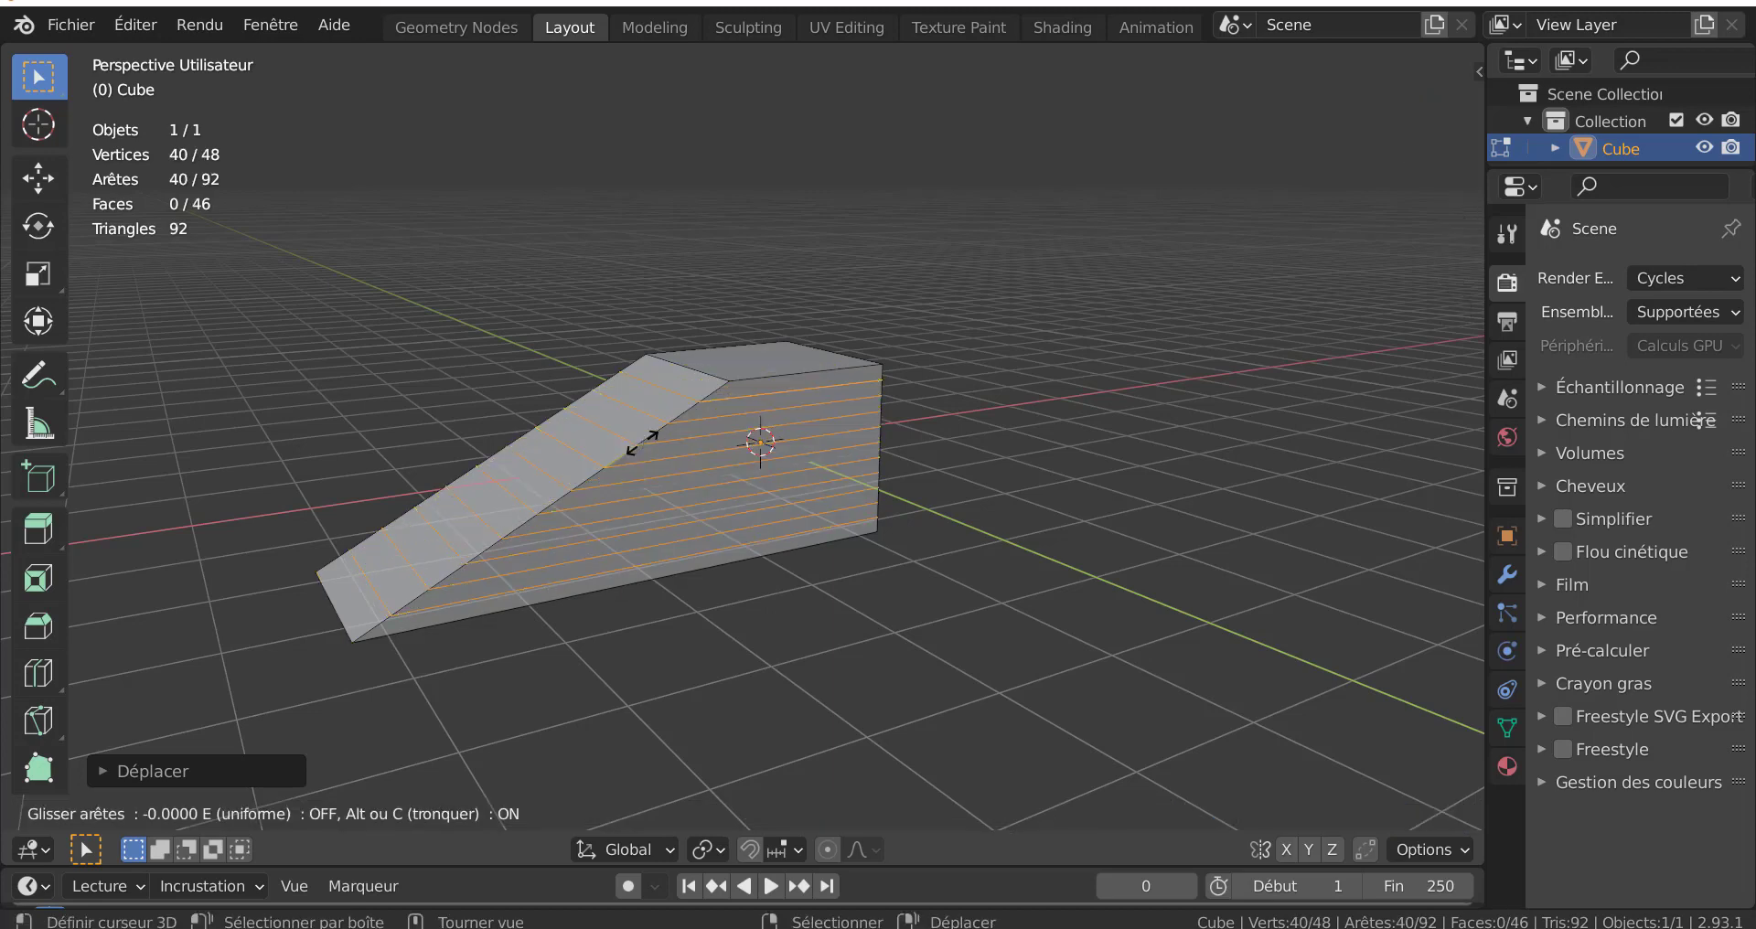
right_click(643, 442)
mouse_move(710, 568)
middle_down()
mouse_move(818, 588)
mouse_move(585, 611)
middle_up()
scroll(584, 611, up, 1)
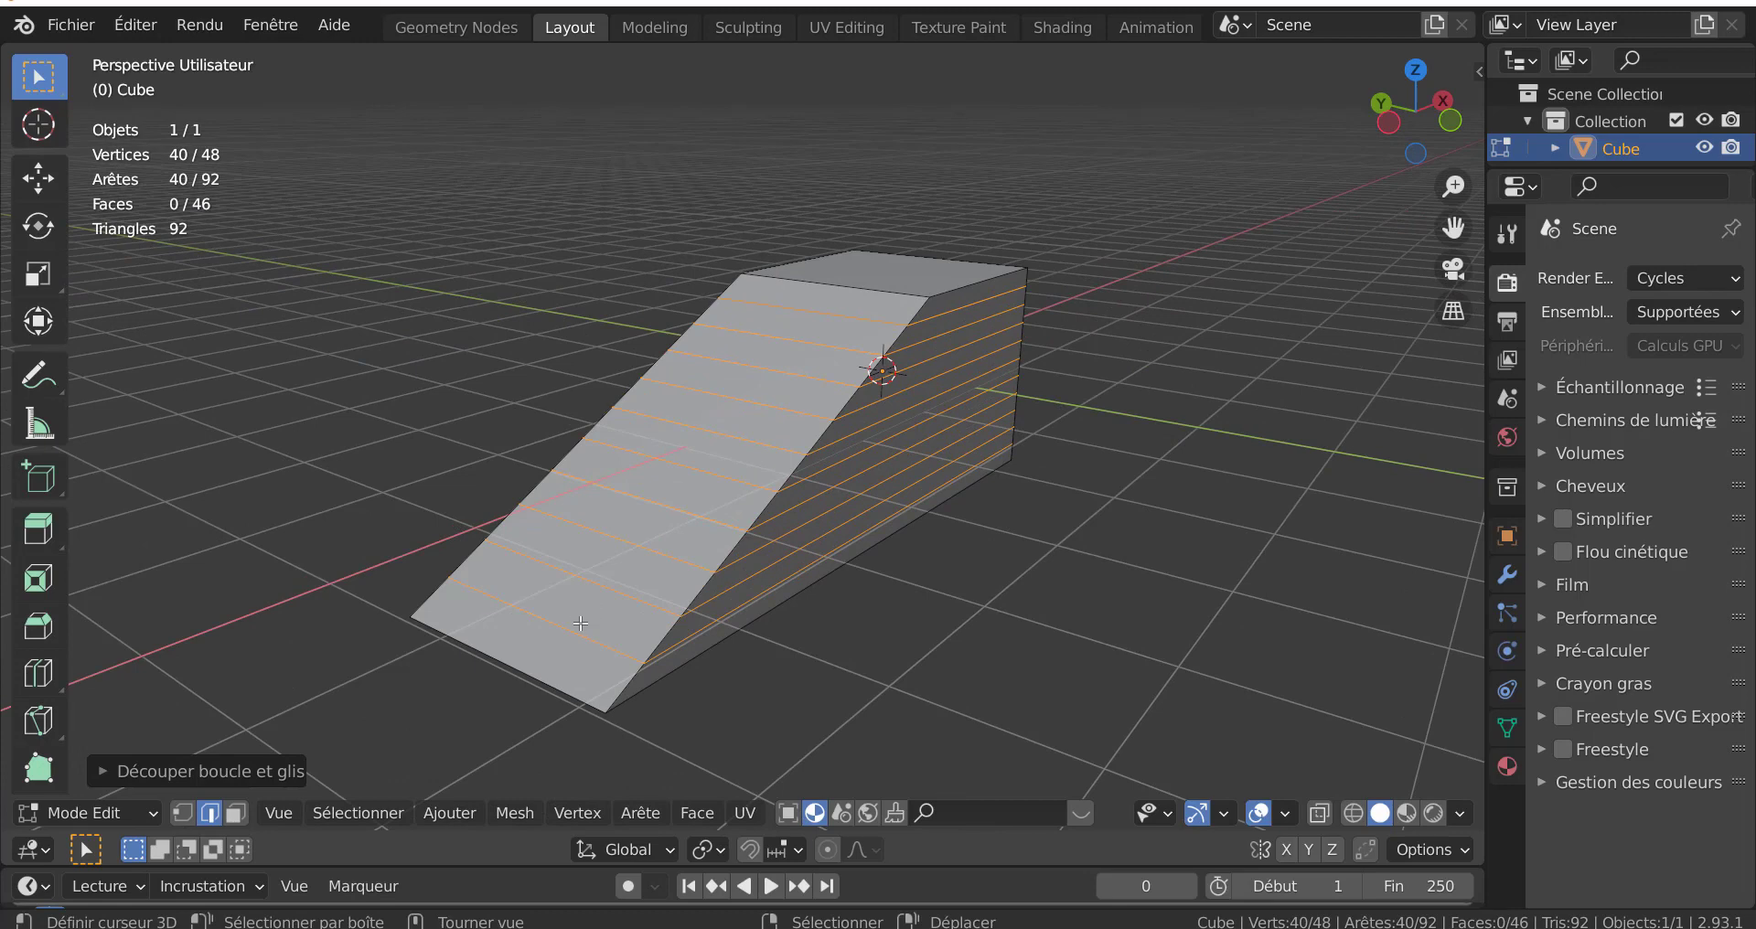
- Select five alternating edges across the ramp's sloped face
click(584, 605)
shift+click(673, 509)
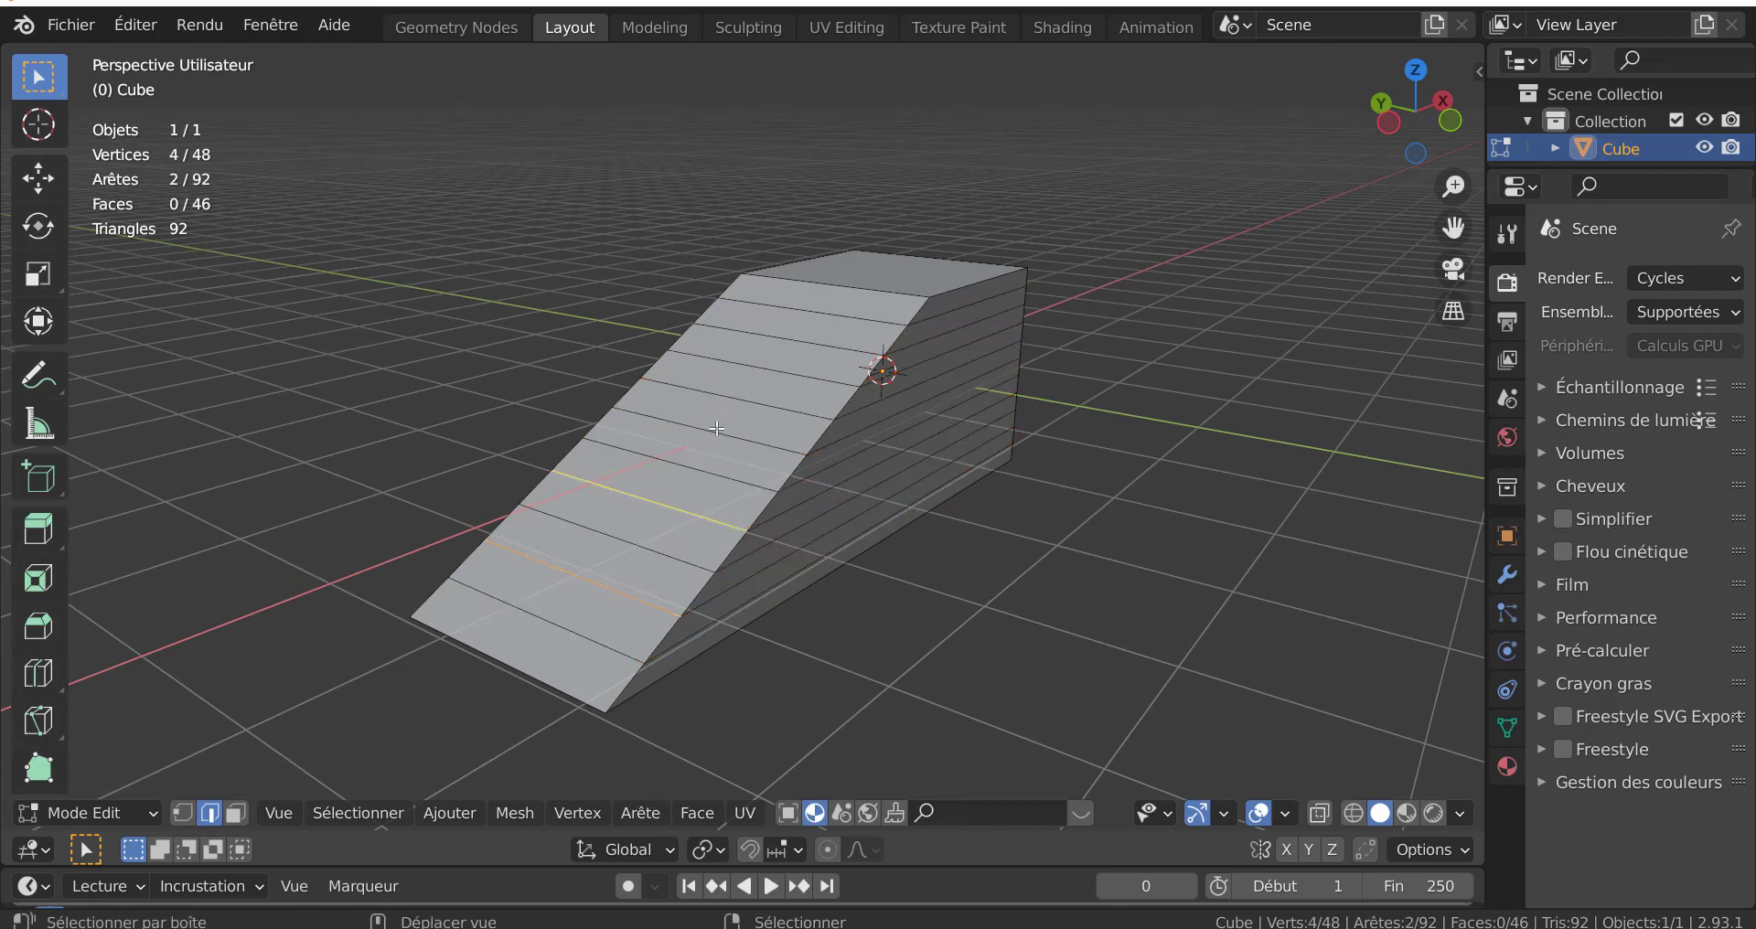
shift+click(716, 430)
shift+click(770, 367)
shift+click(804, 313)
middle_drag(975, 492, 1006, 476)
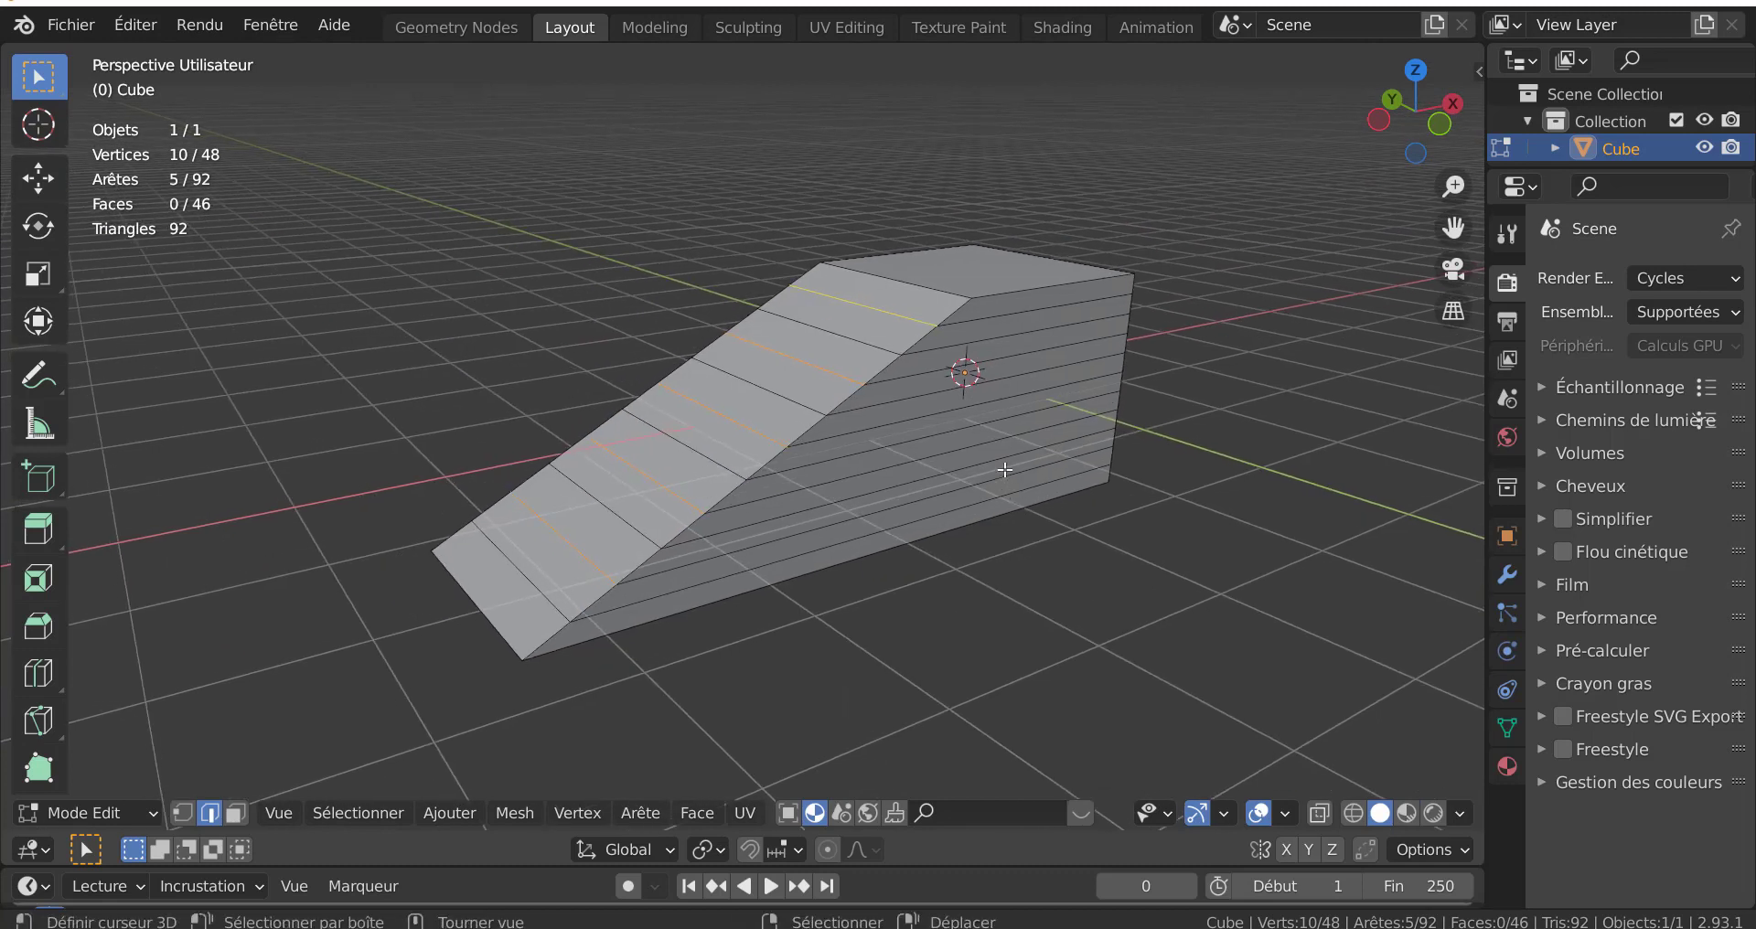
- Move the selected edges along Z to form stair steps
key(g)
key(z)
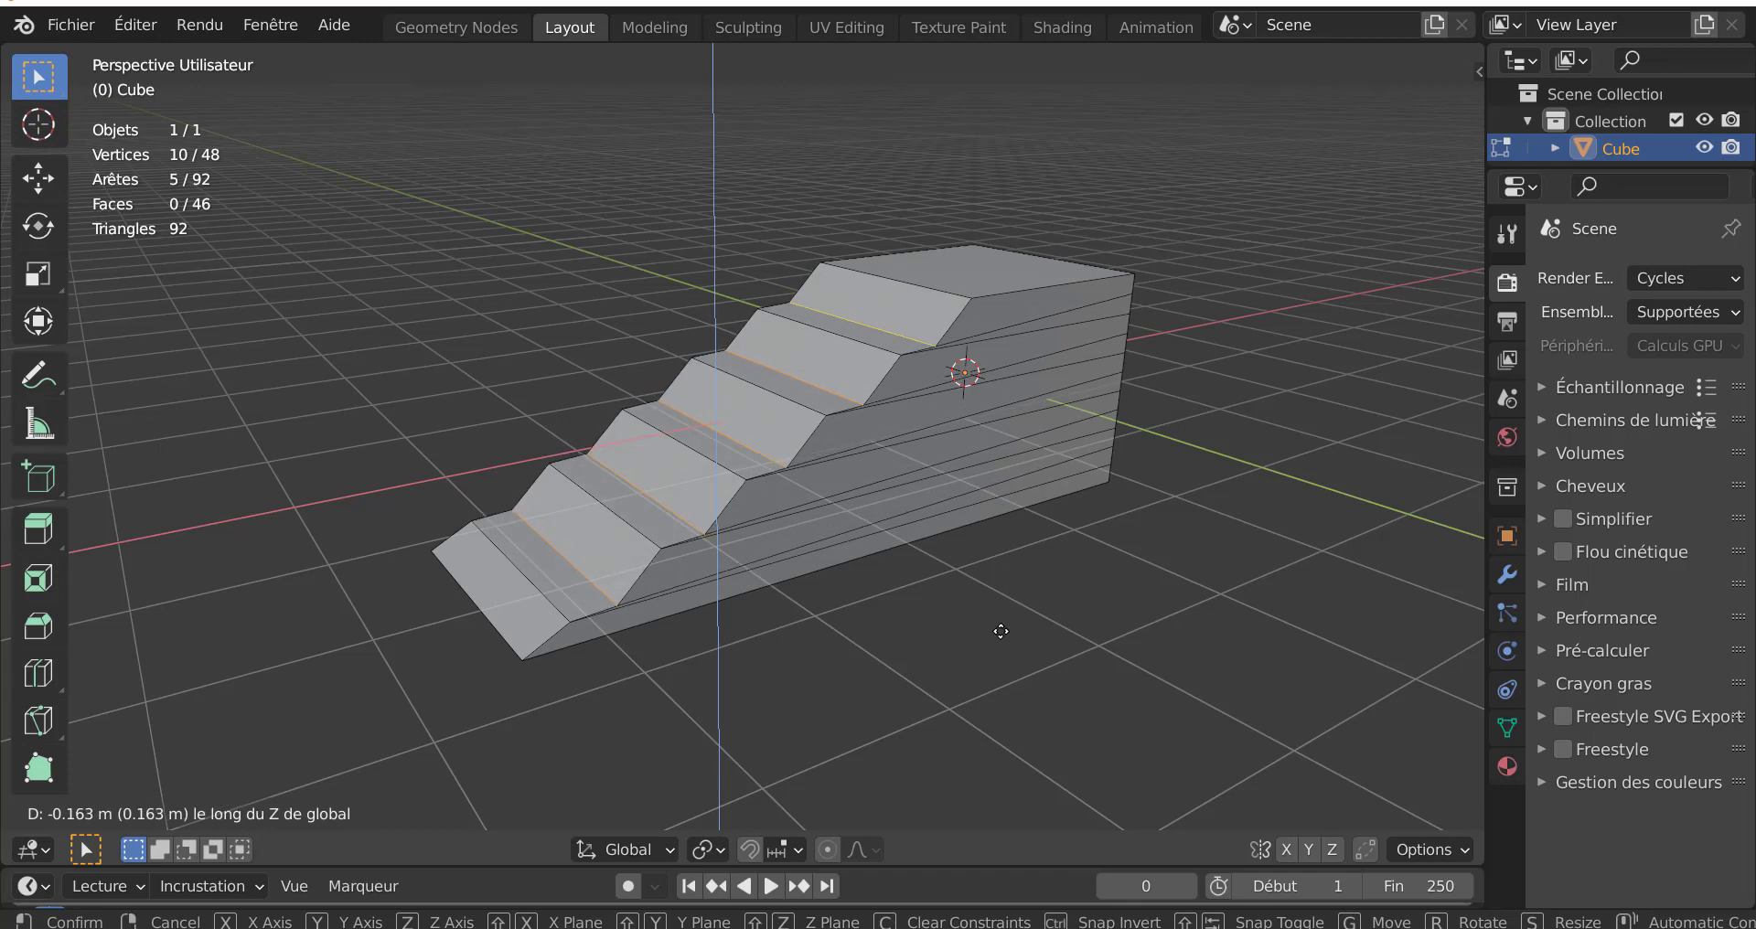
click(974, 543)
middle_drag(974, 543, 871, 529)
scroll(871, 529, up, 3)
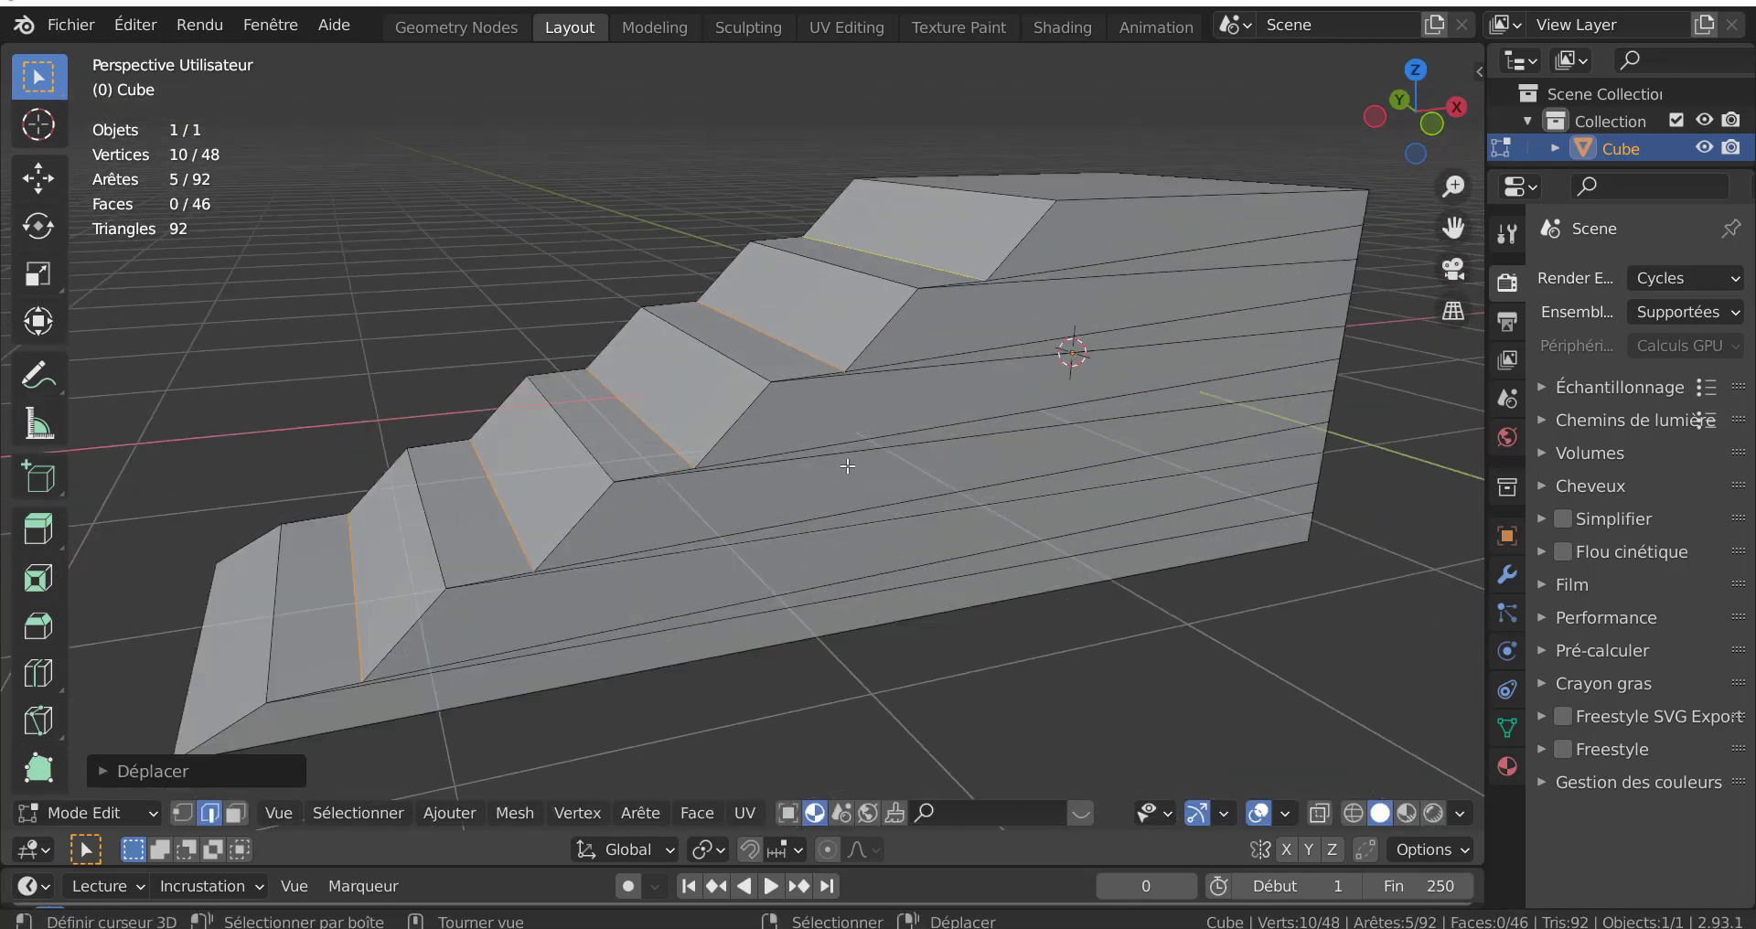
scroll(892, 382, up, 3)
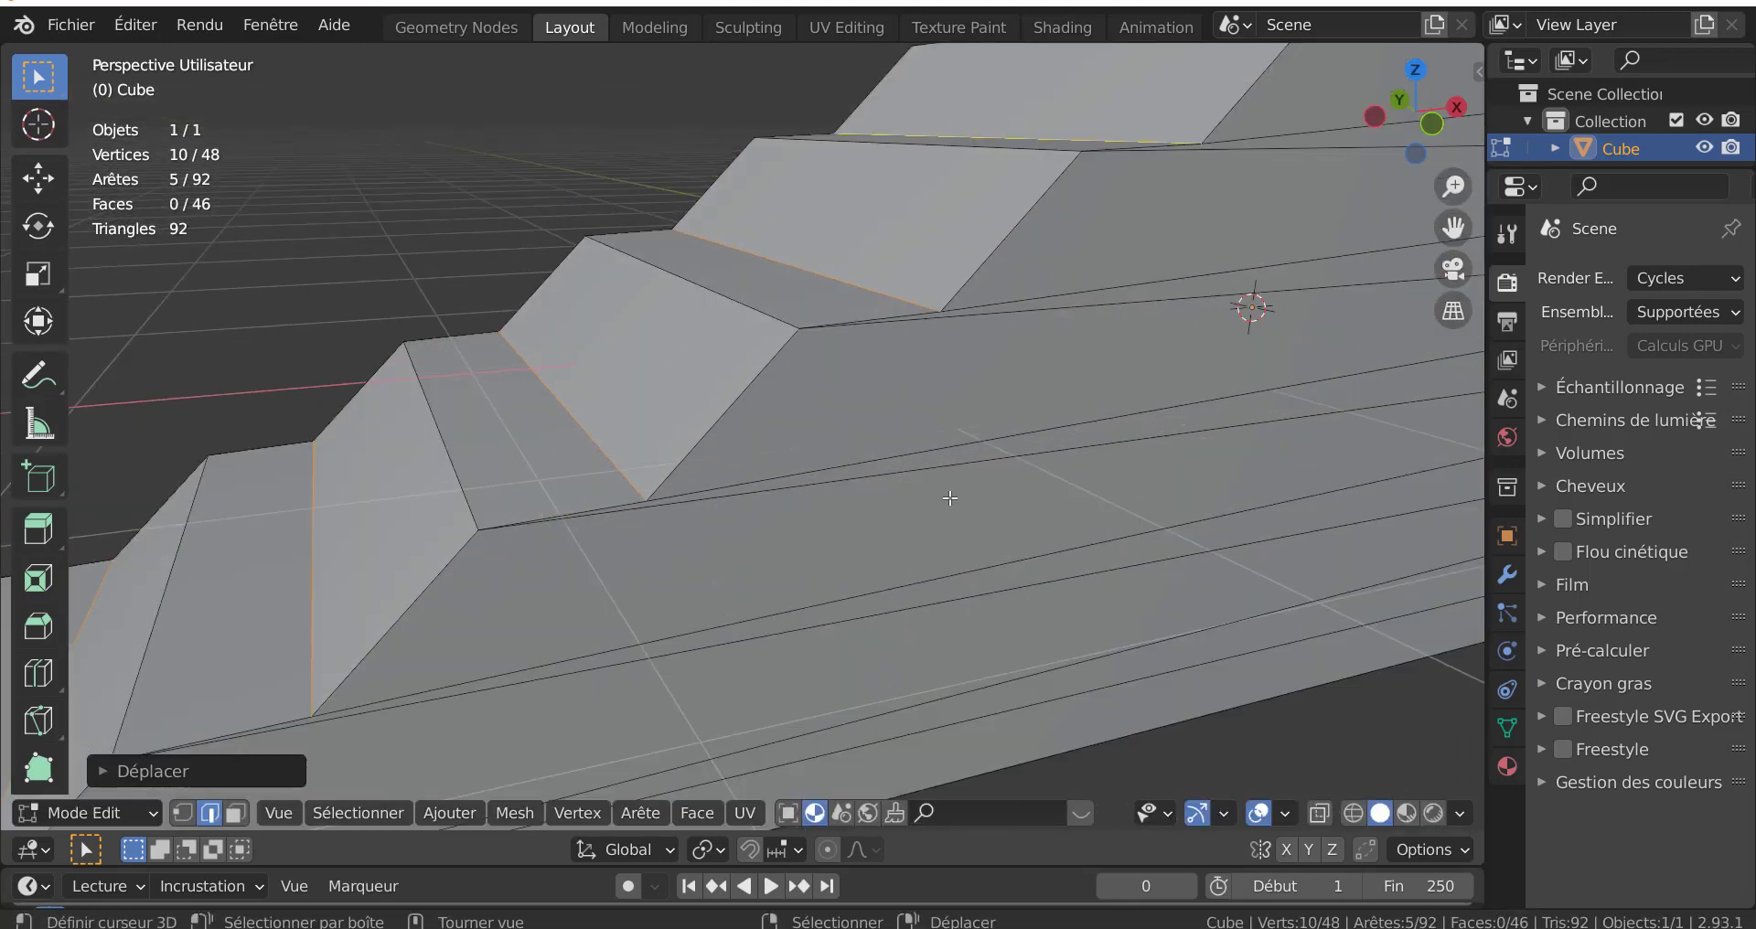
- Make a small further Z adjustment to the step edges
key(g)
key(z)
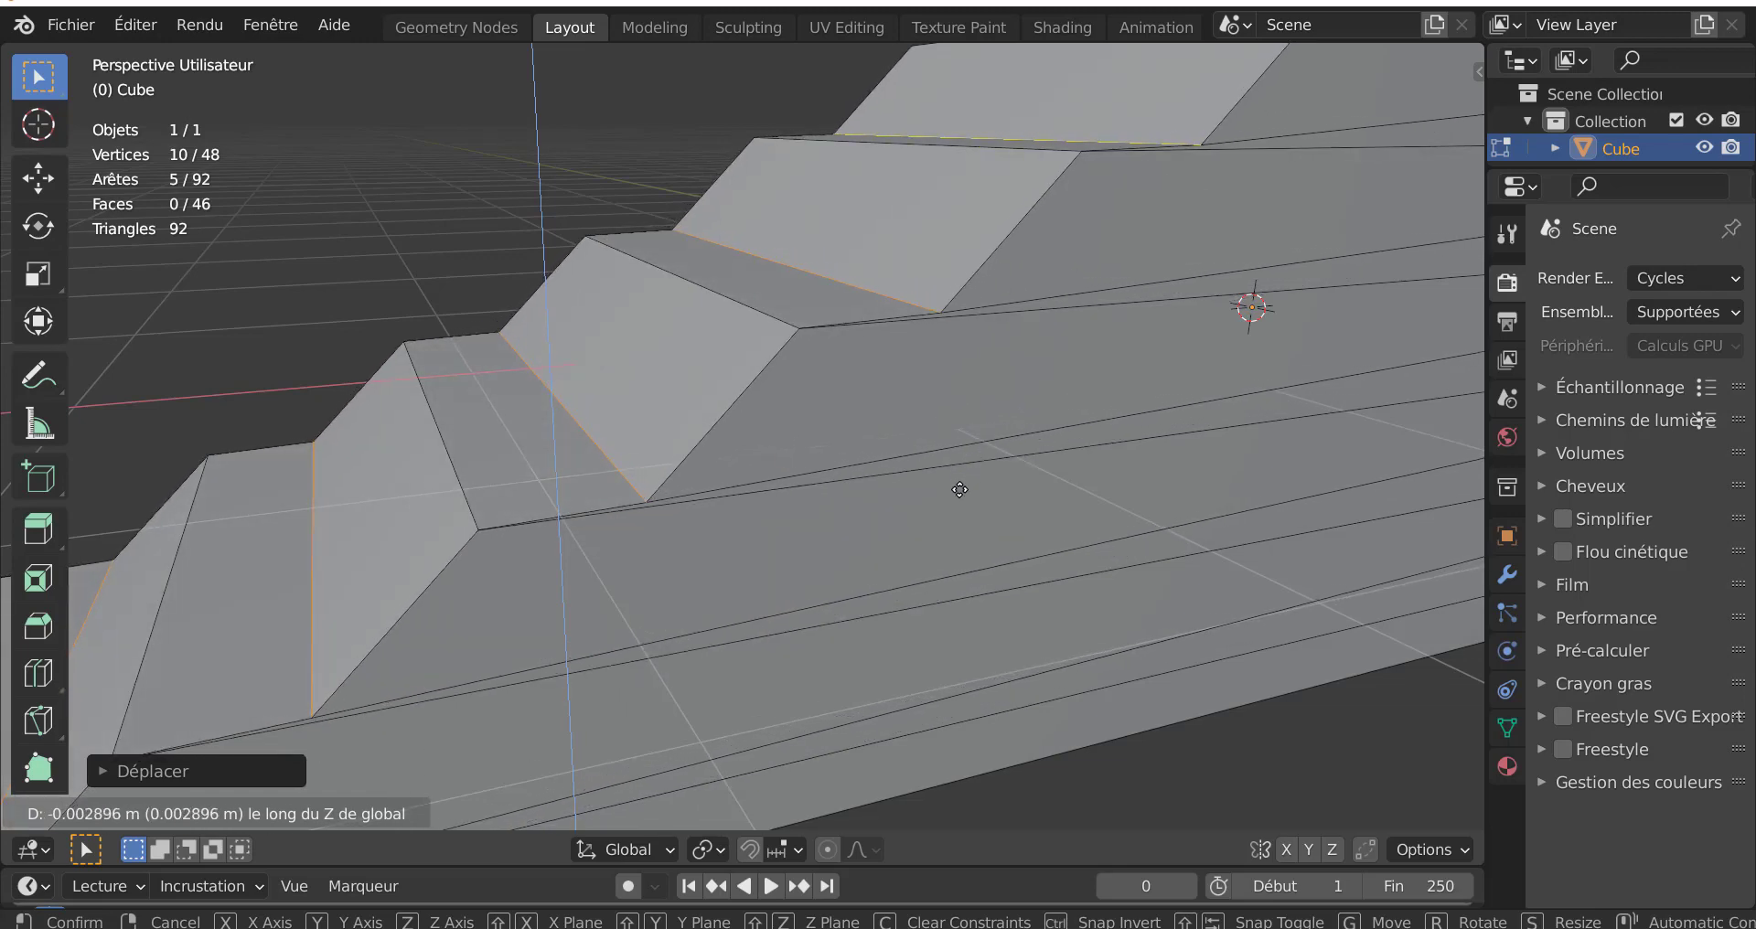
click(591, 492)
scroll(664, 528, down, 4)
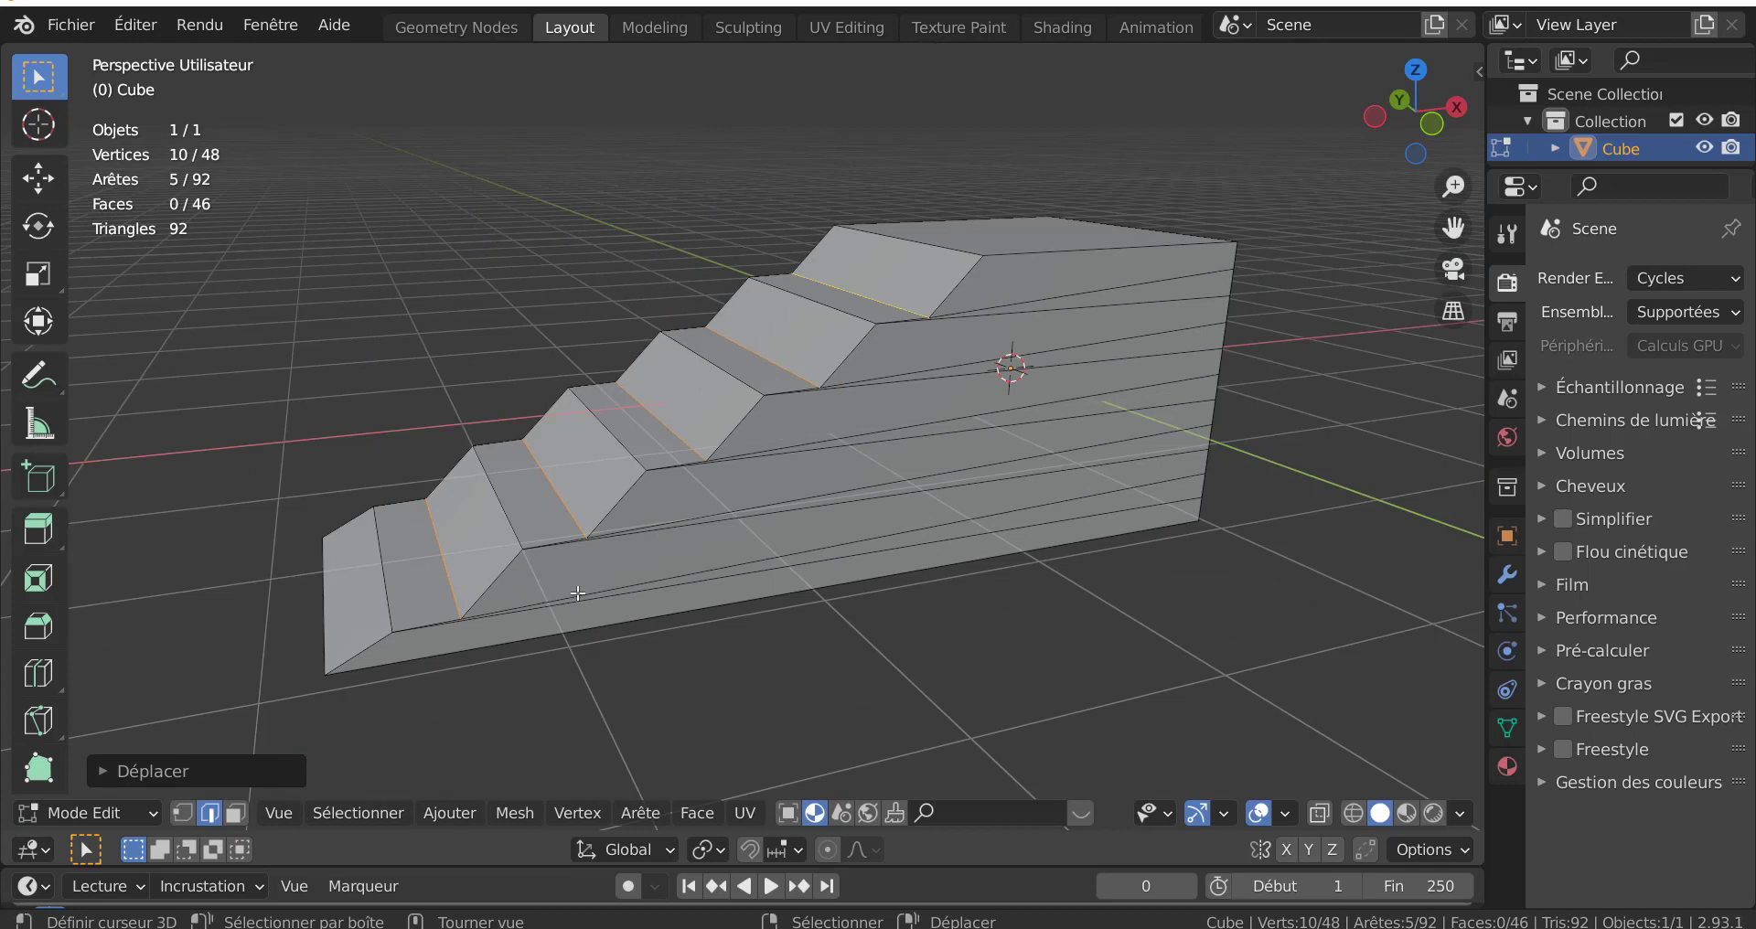
middle_drag(578, 592, 695, 612)
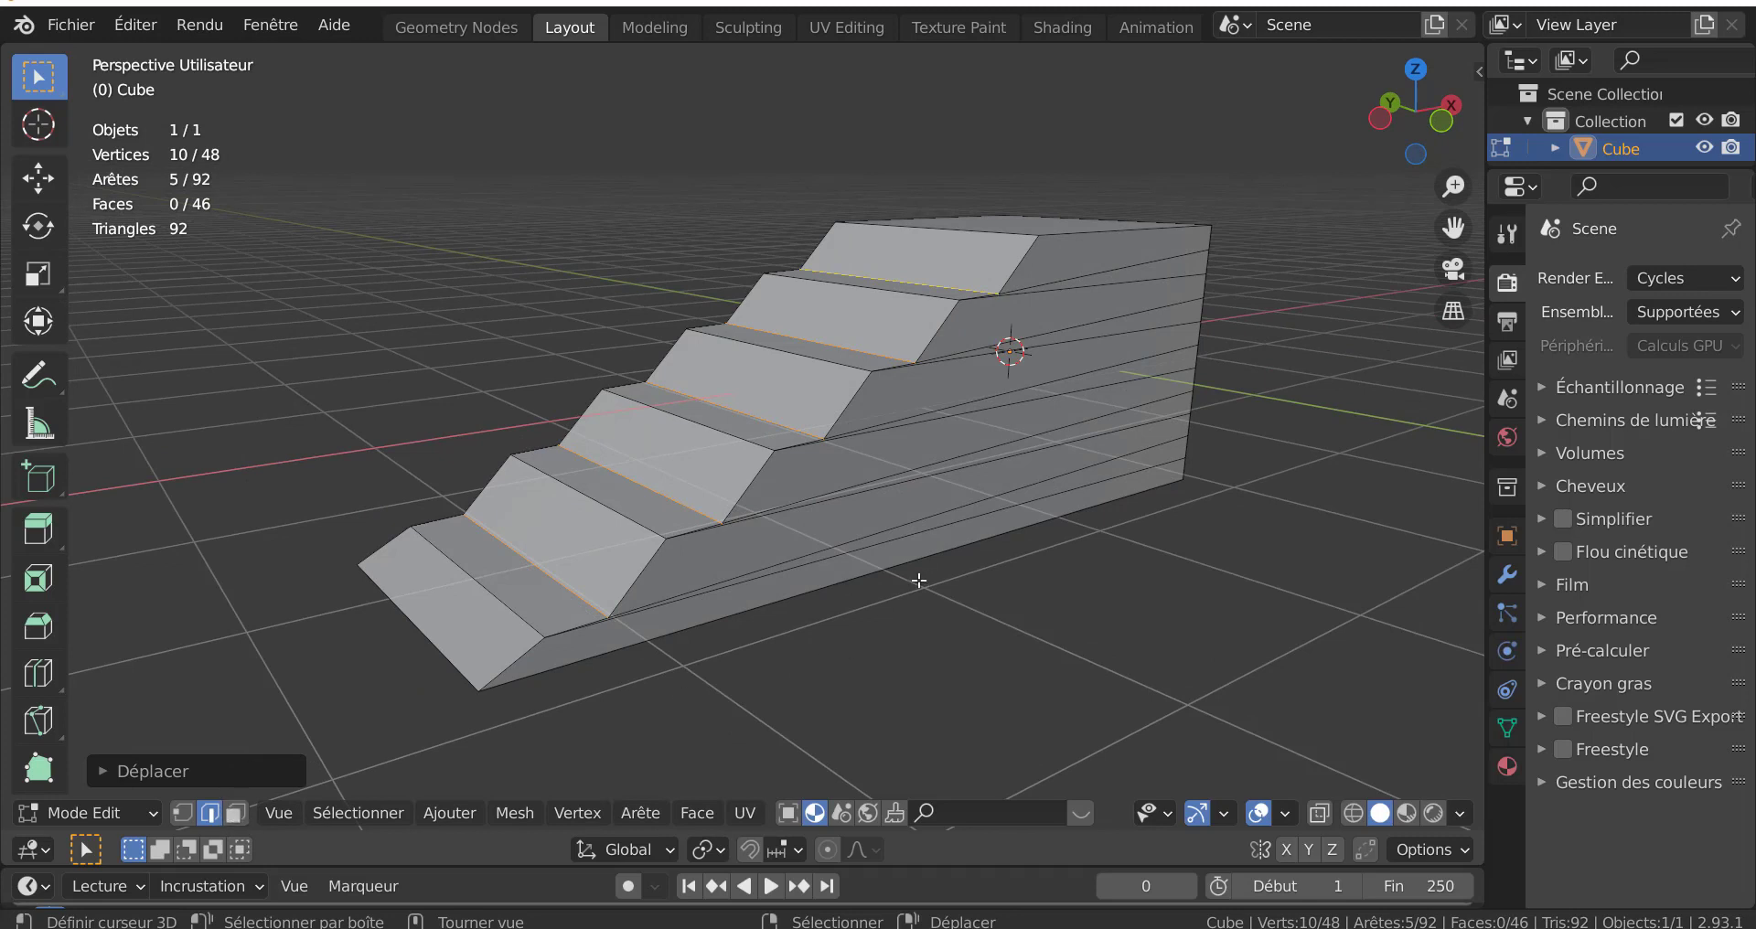
key(3)
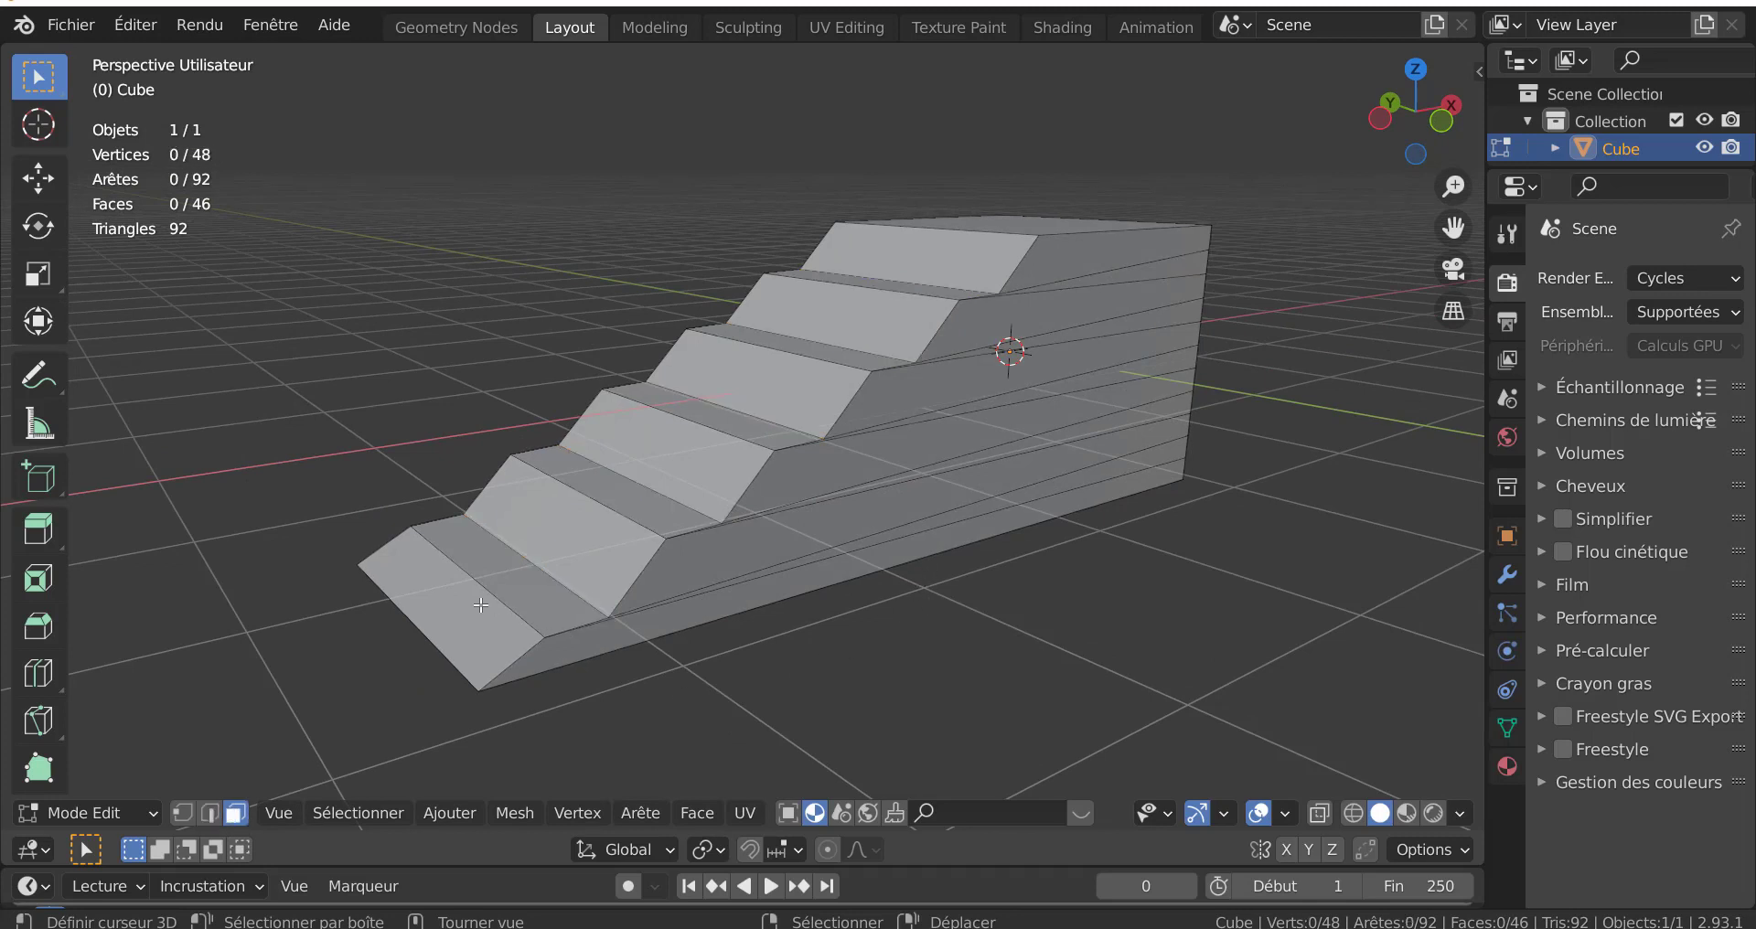
click(481, 604)
shift+click(562, 535)
shift+click(668, 457)
shift+click(792, 349)
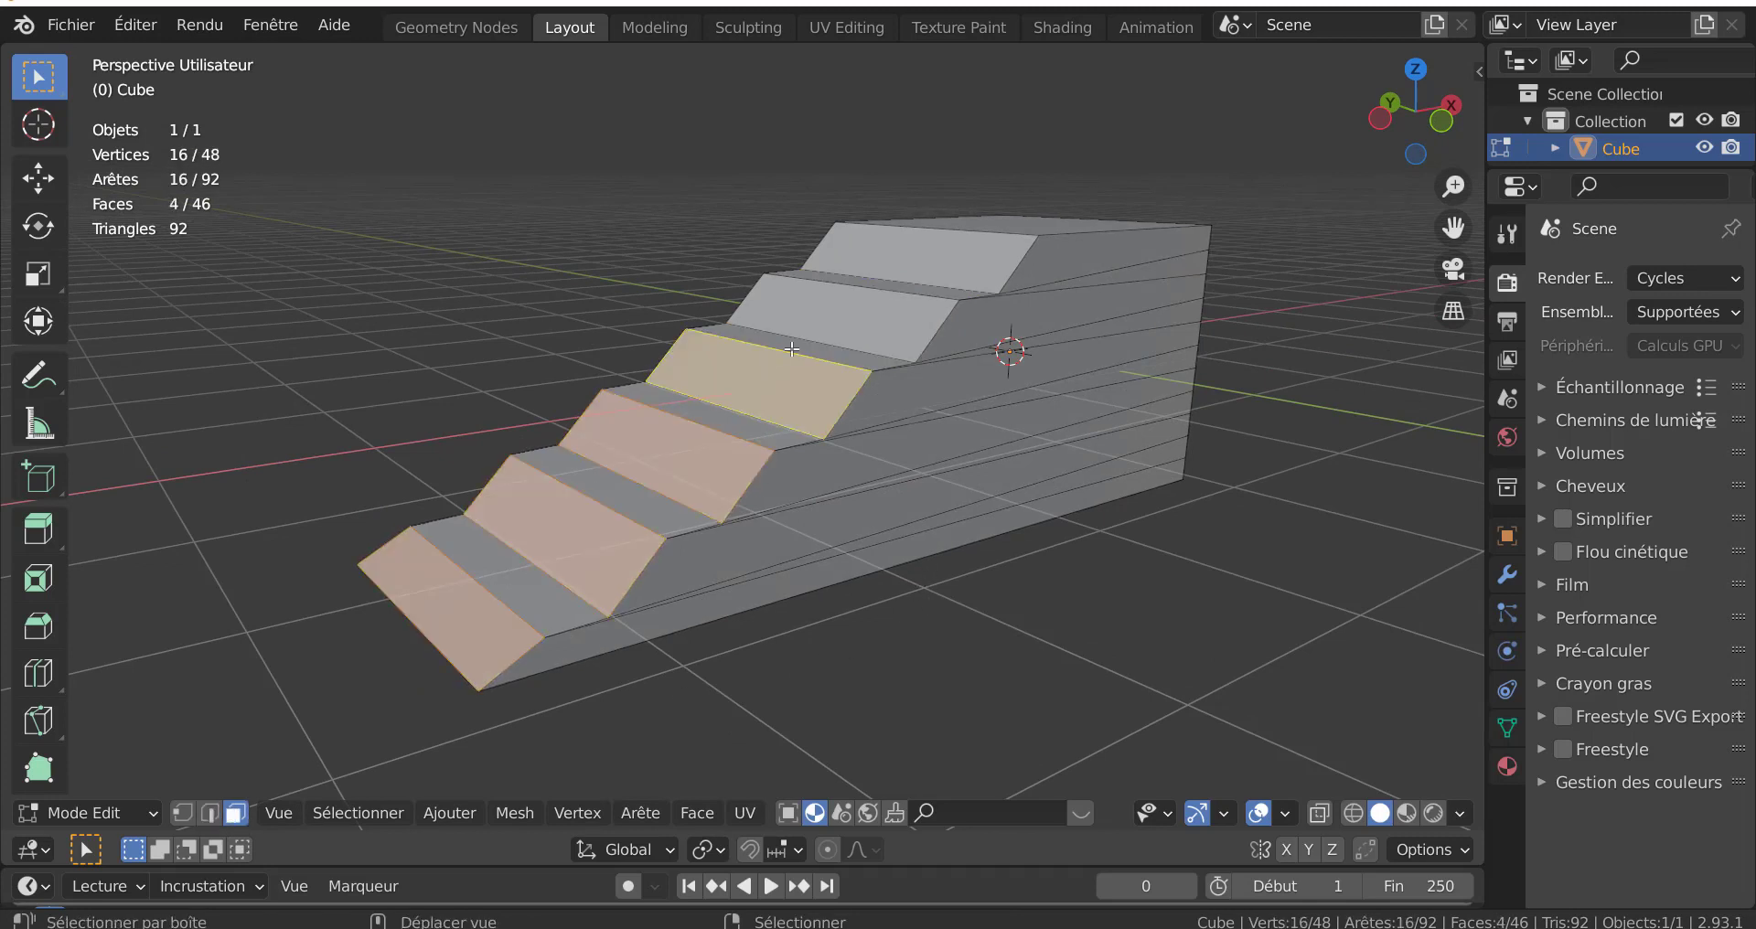
shift+click(884, 305)
shift+click(924, 261)
mouse_move(1141, 581)
middle_down()
mouse_move(979, 595)
mouse_move(1053, 599)
middle_up()
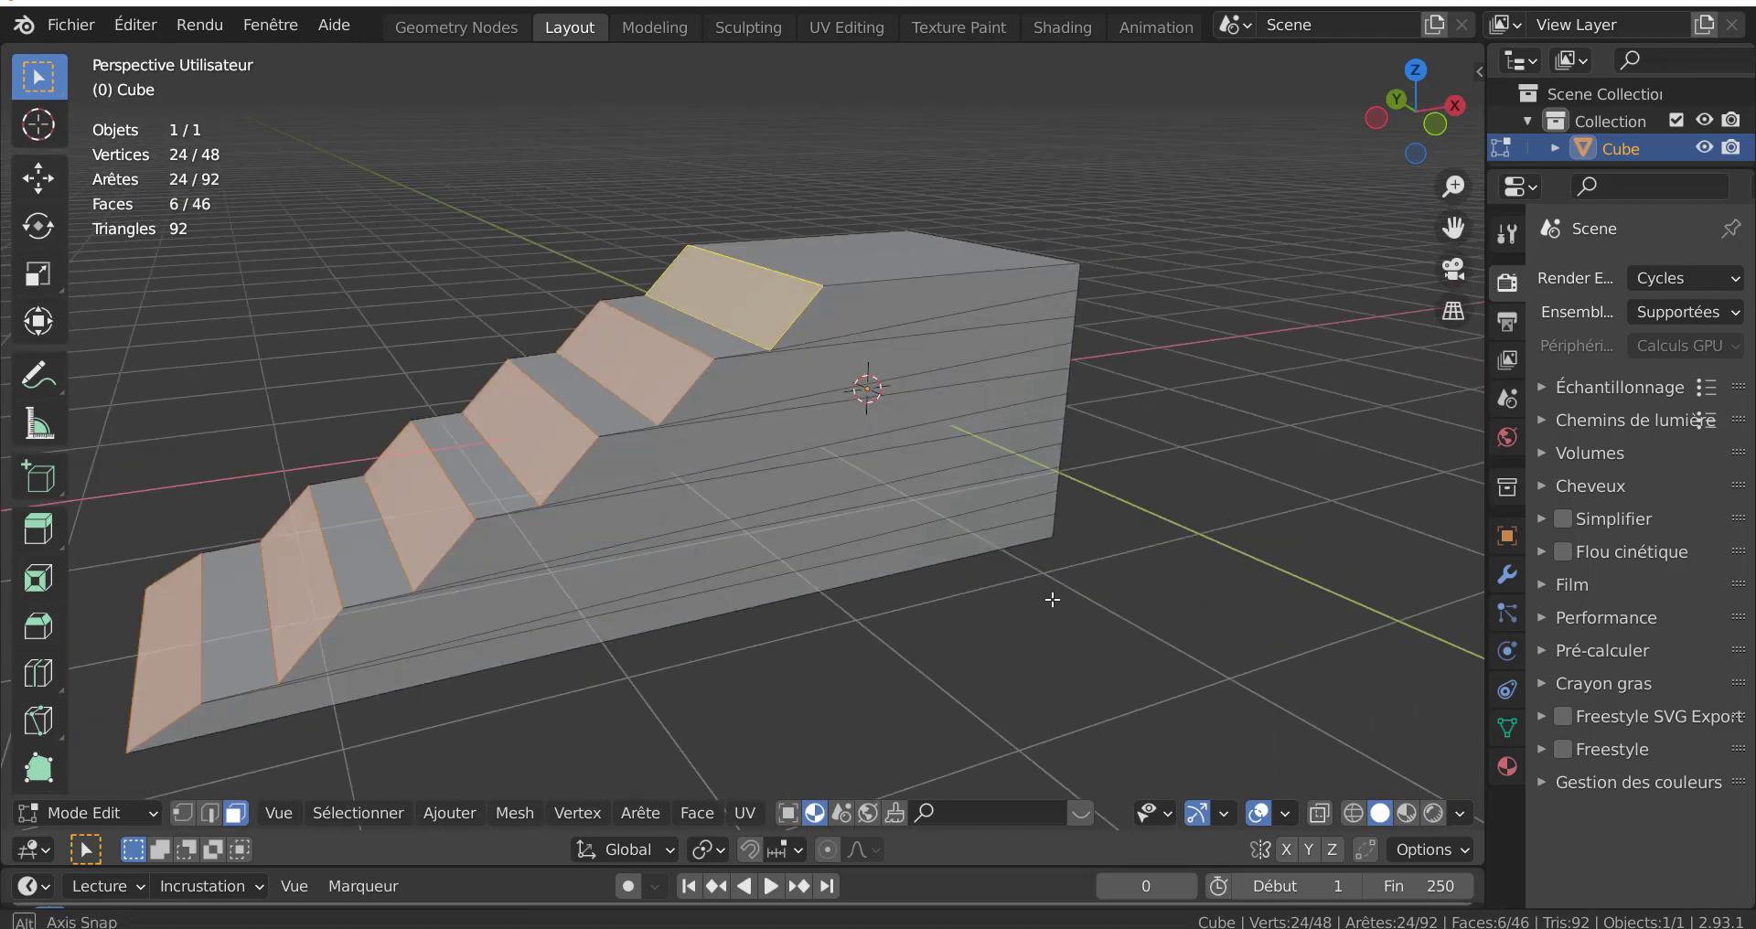
key(s)
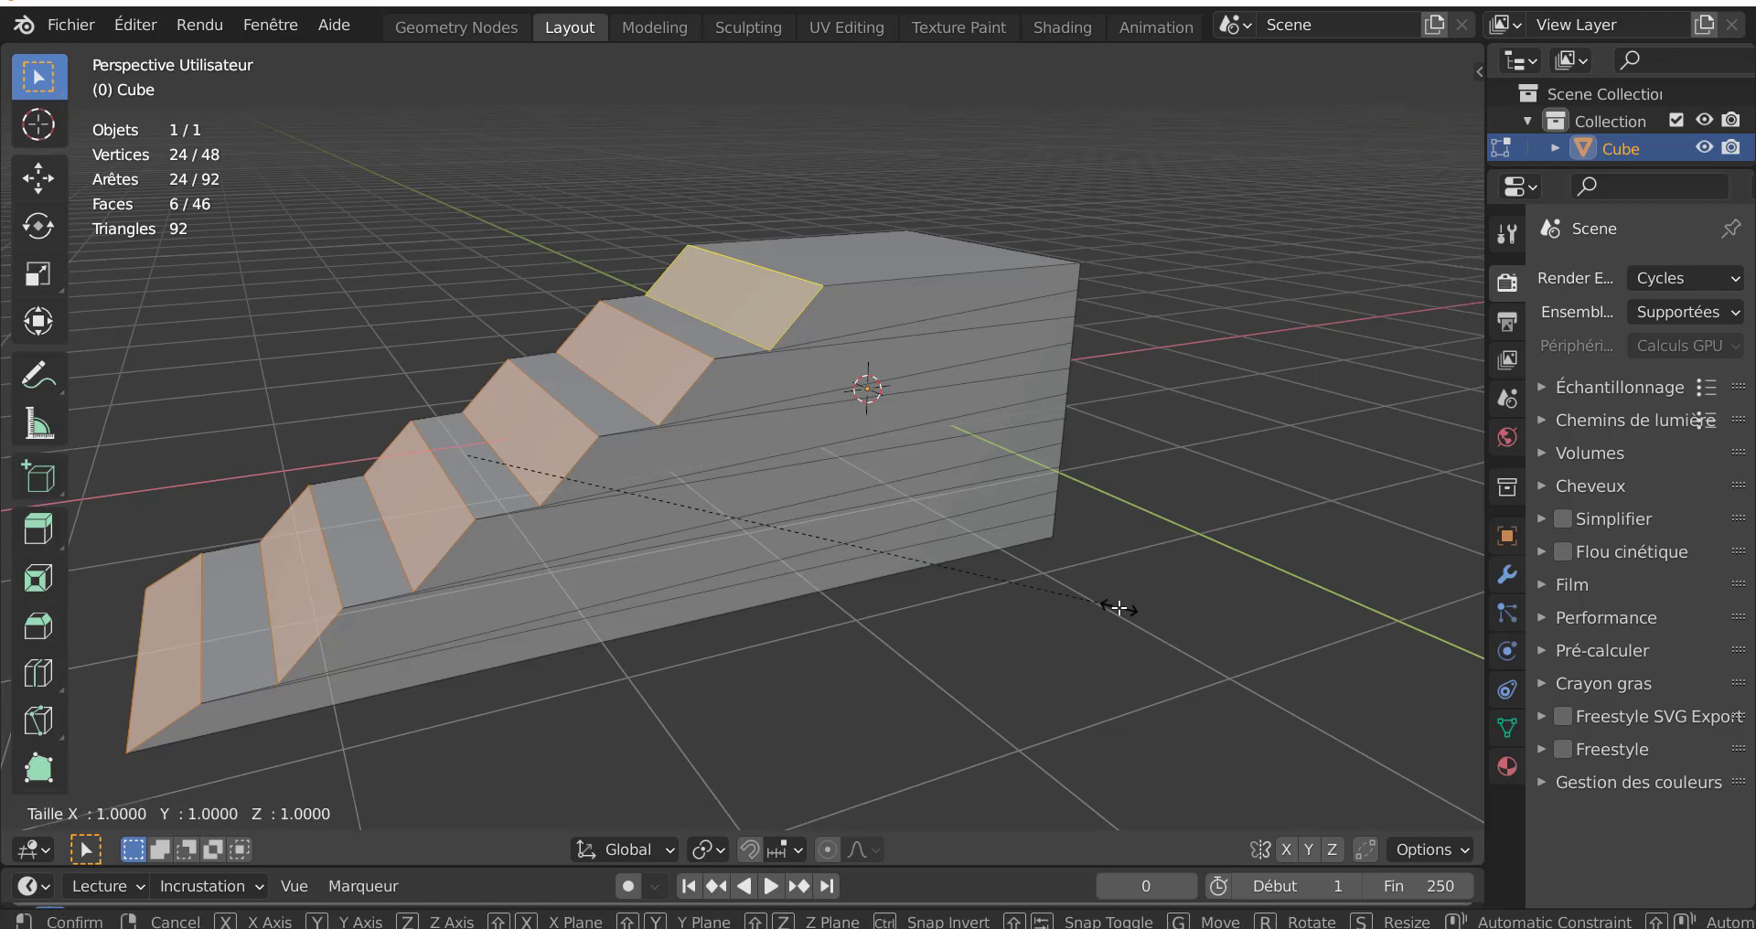
key(x)
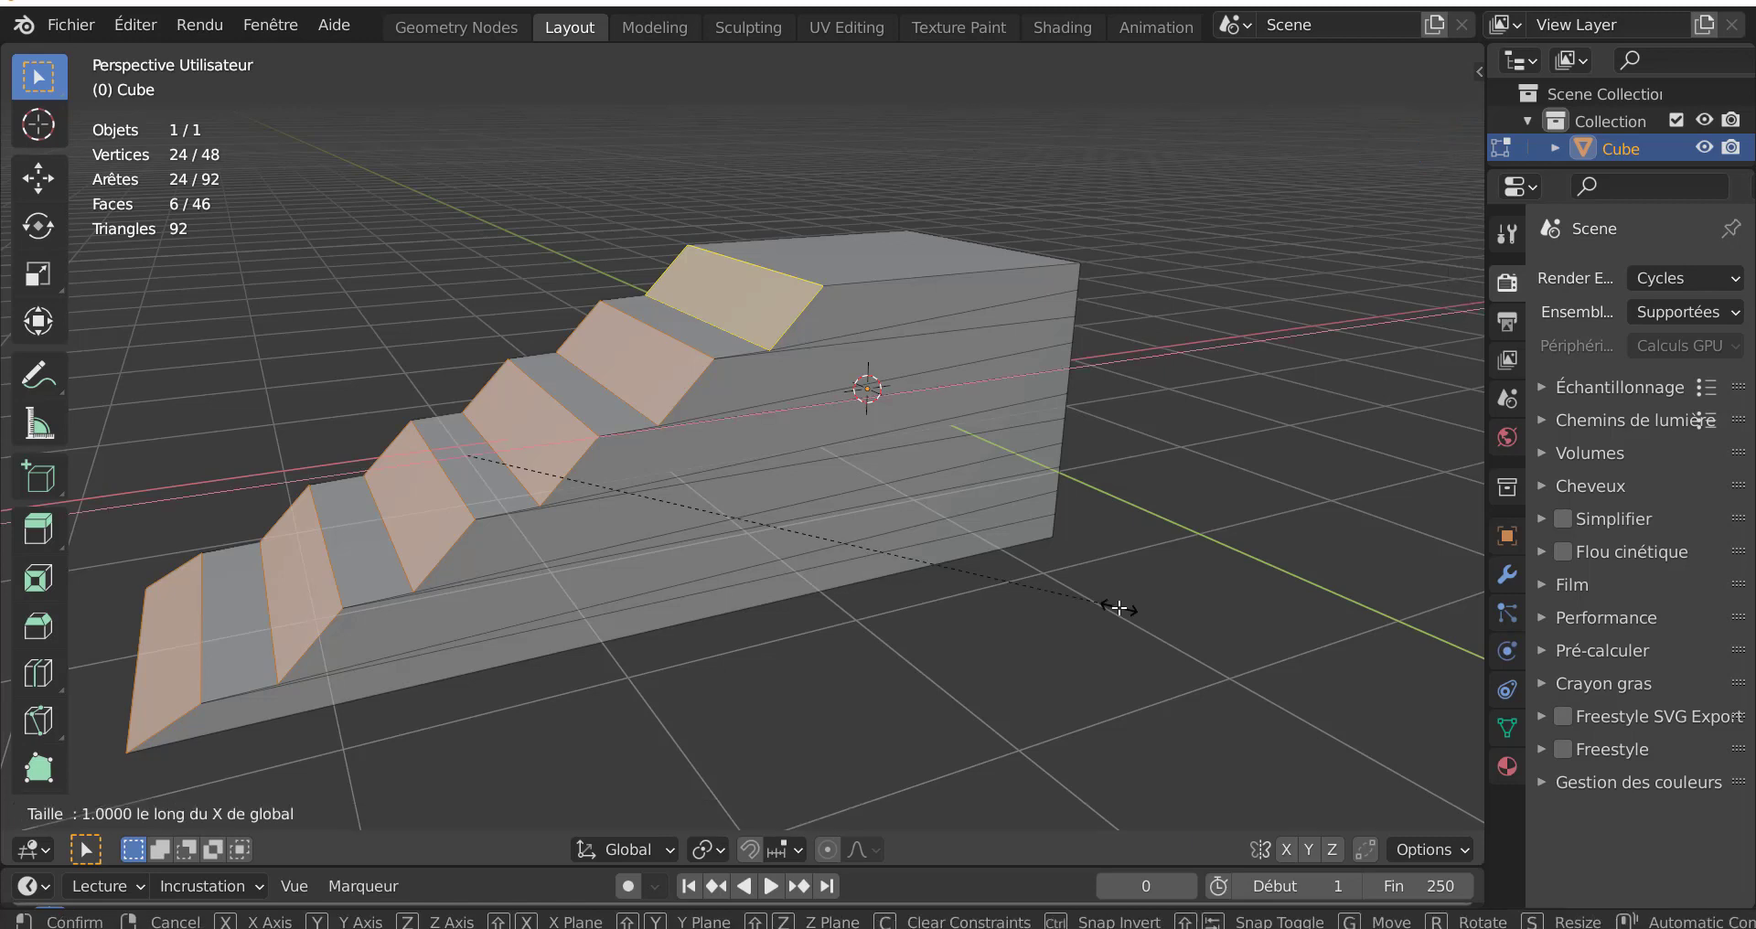
text(0)
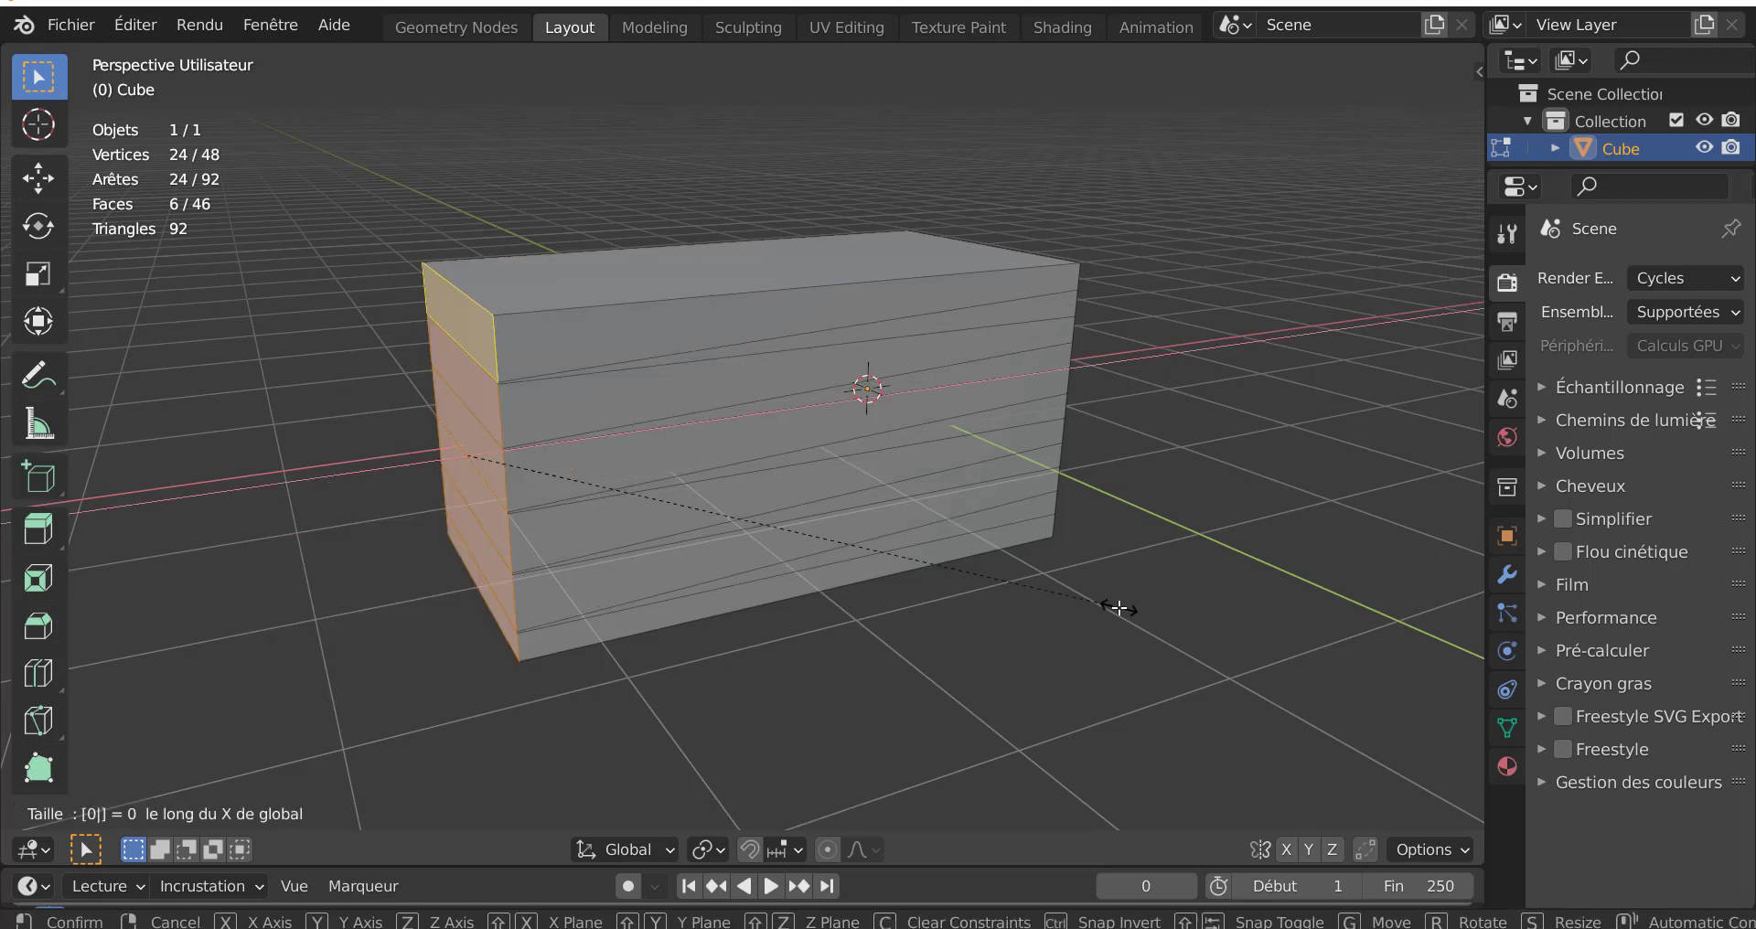
key(Escape)
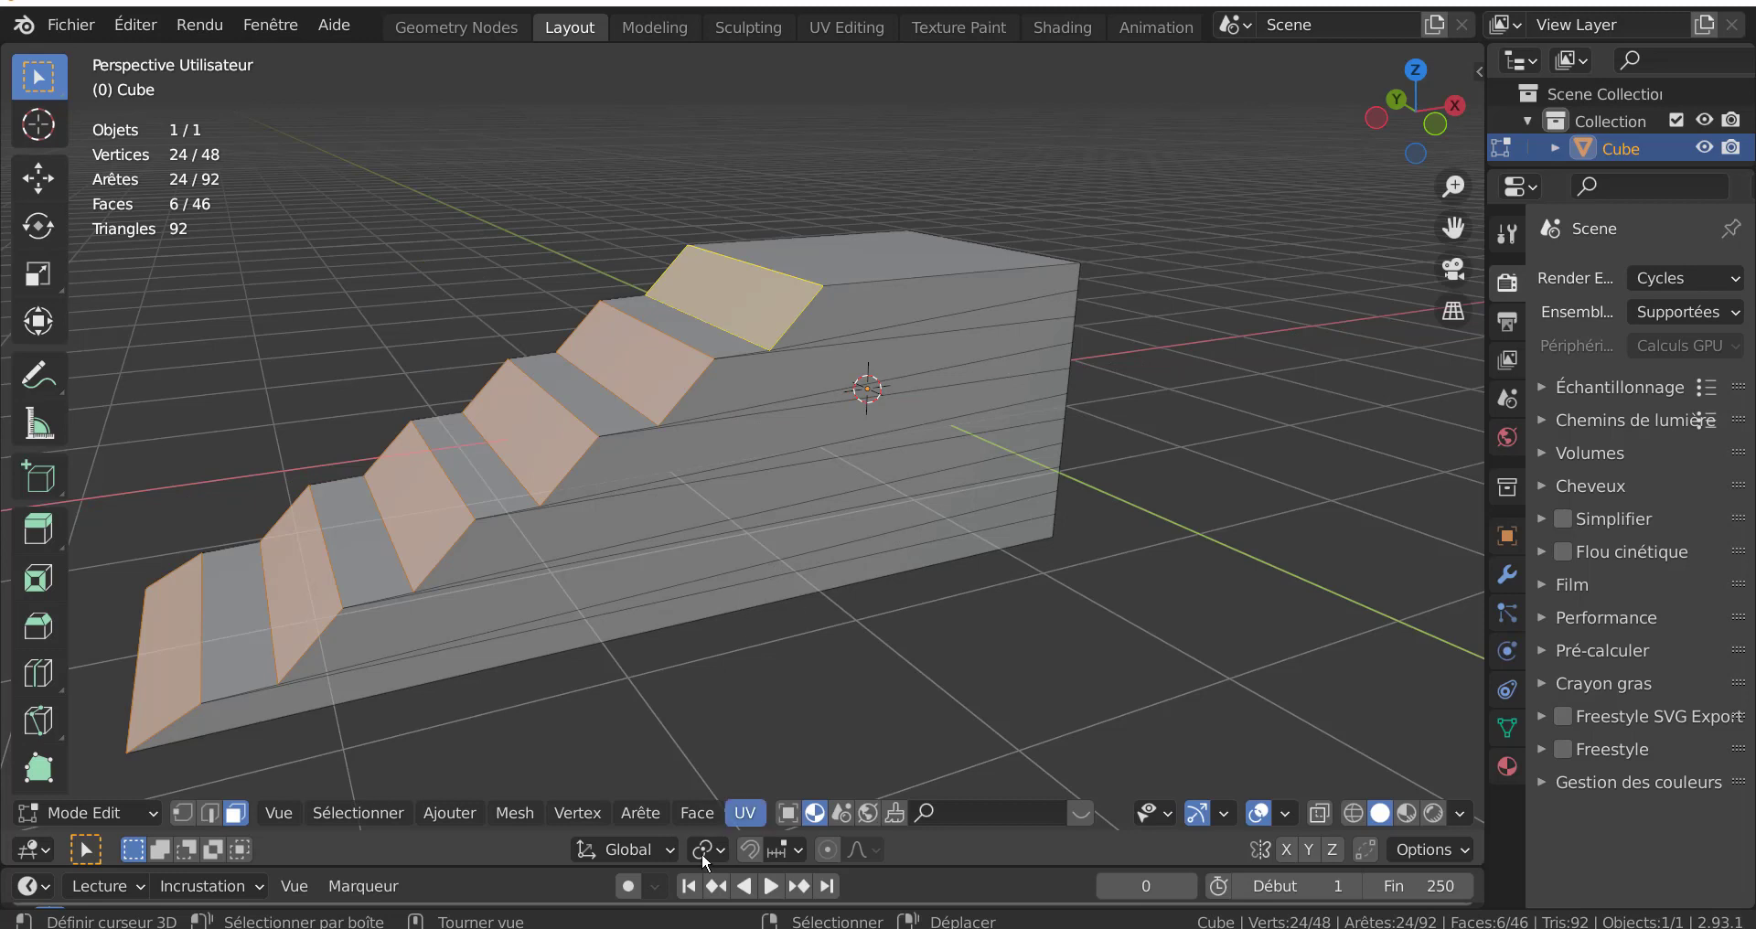
- Set the pivot to Individual Origins and scale the risers to 0 on X, making them vertical
click(695, 853)
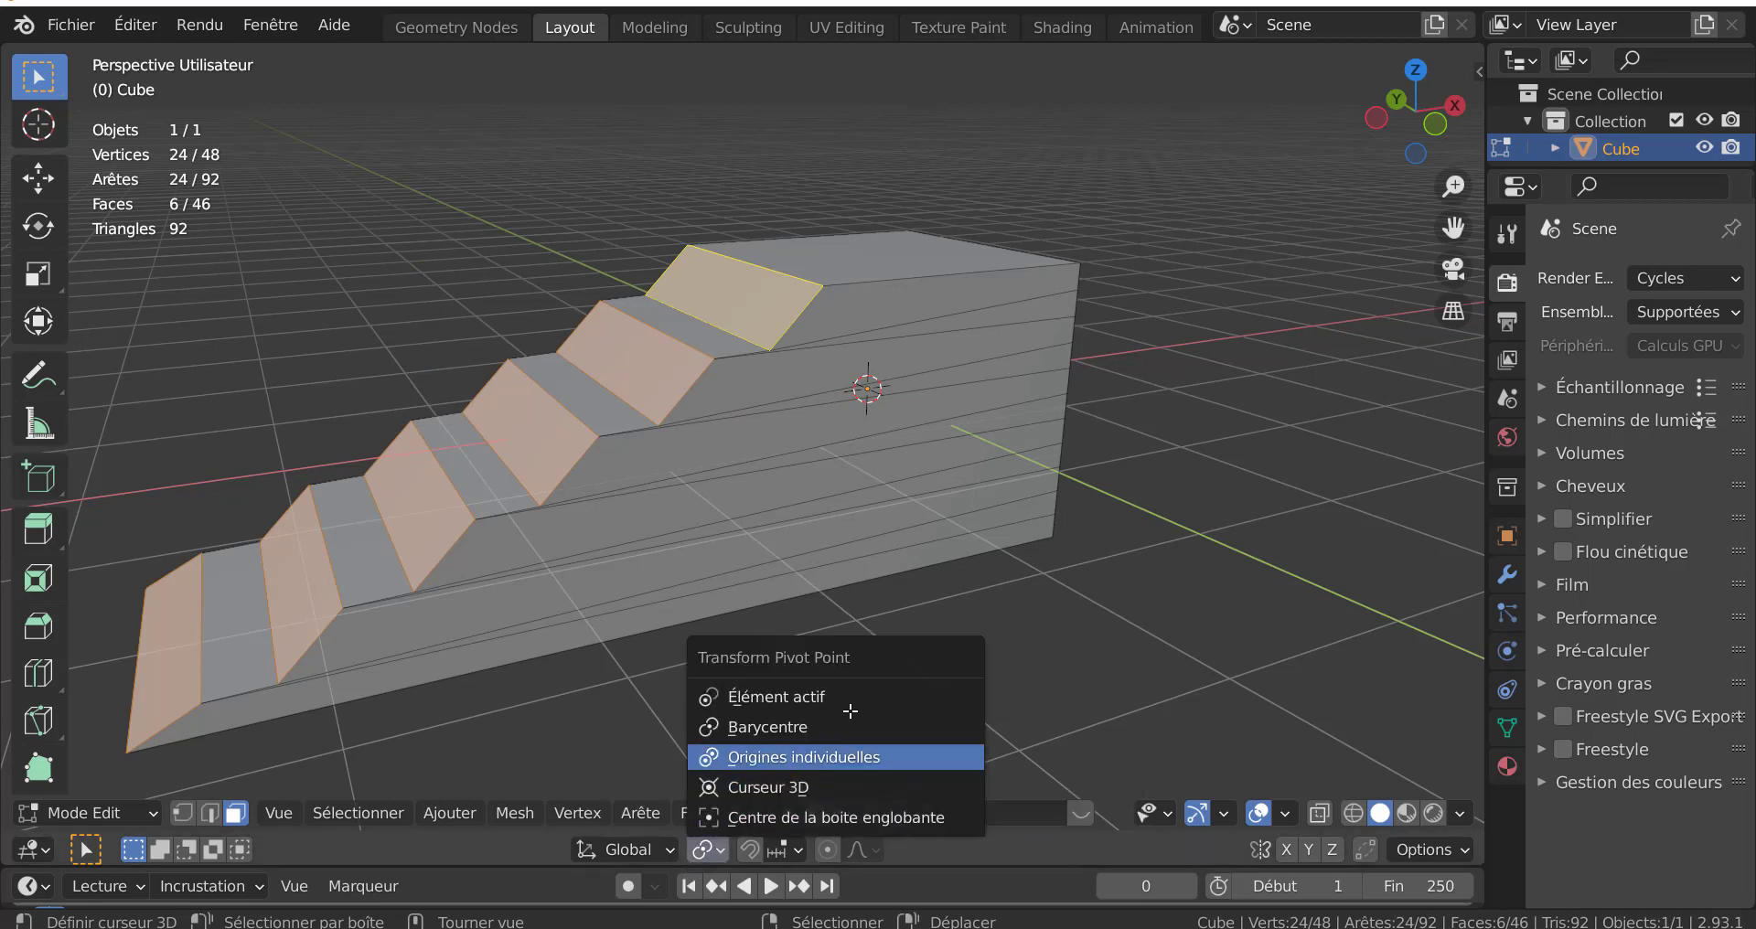
click(786, 751)
text(sx0)
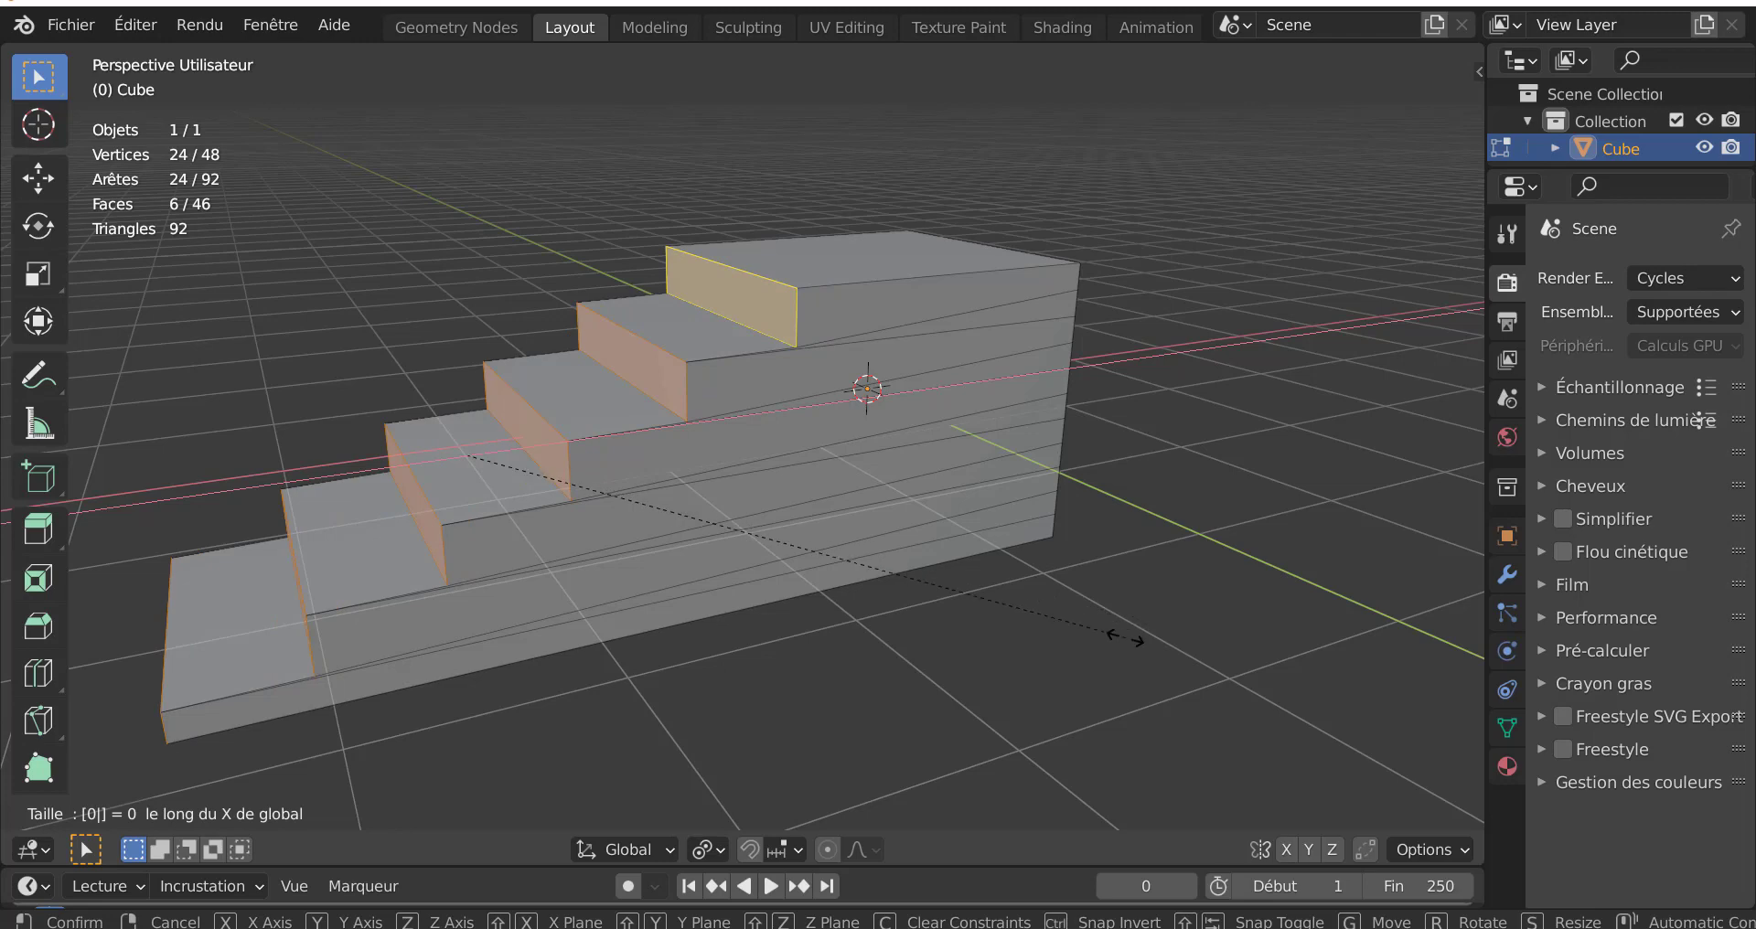
text(x)
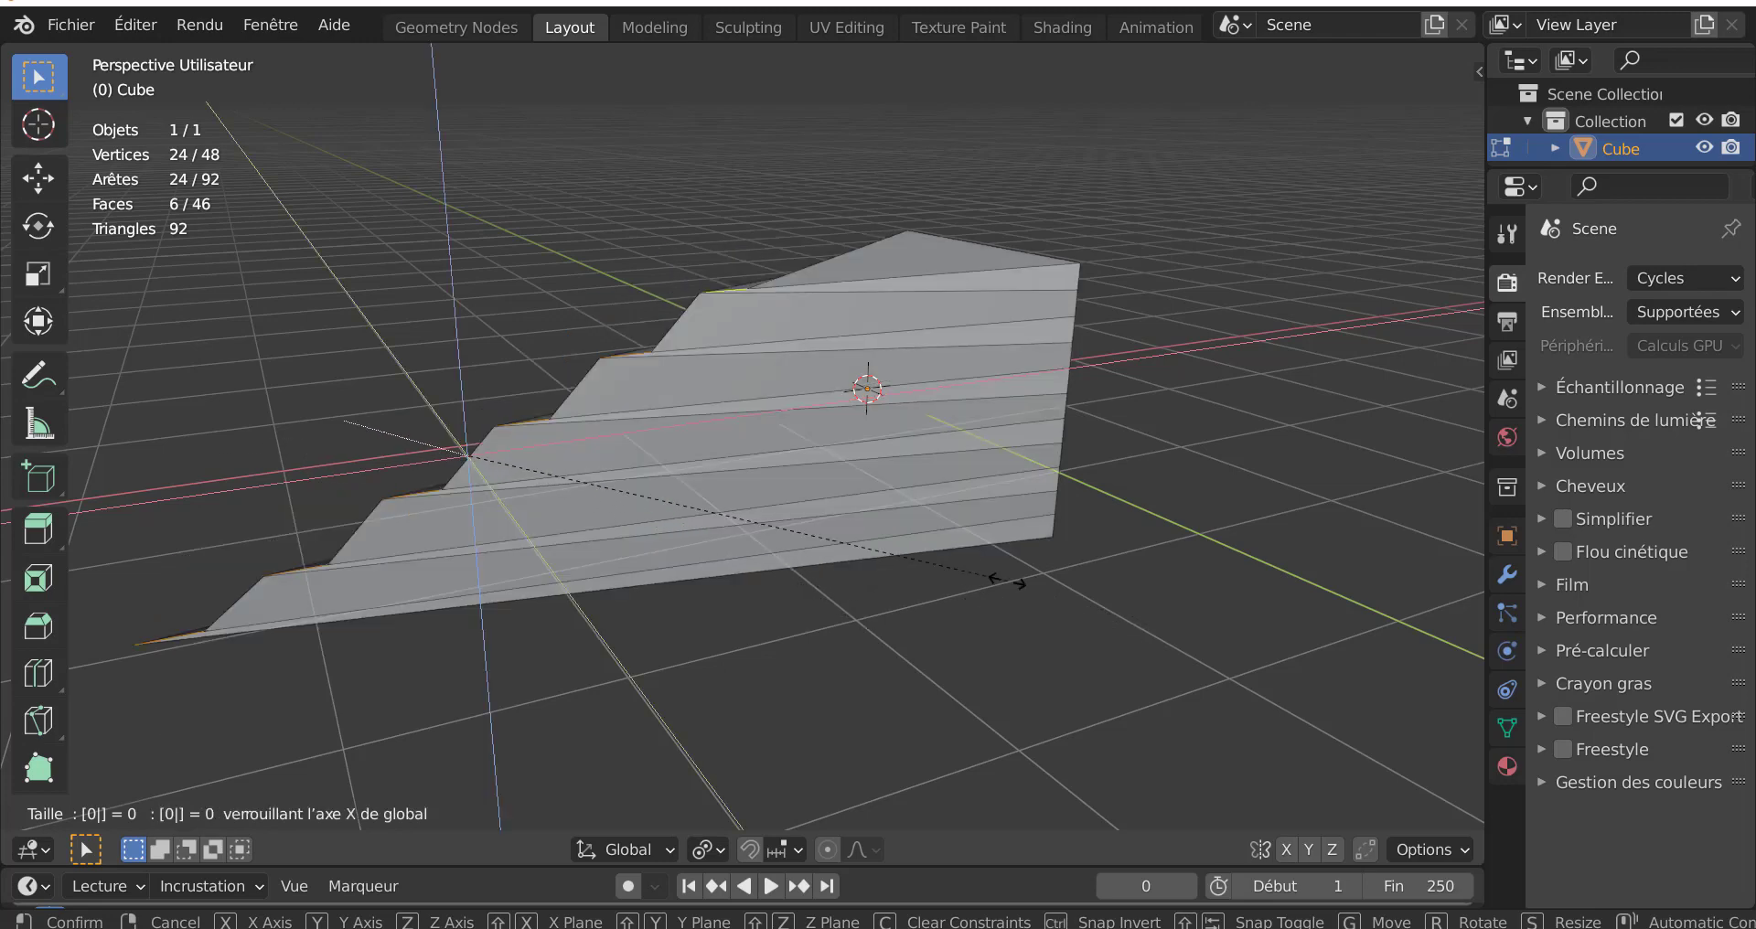
key(Return)
mouse_move(934, 608)
middle_down()
mouse_move(978, 619)
mouse_move(942, 608)
middle_up()
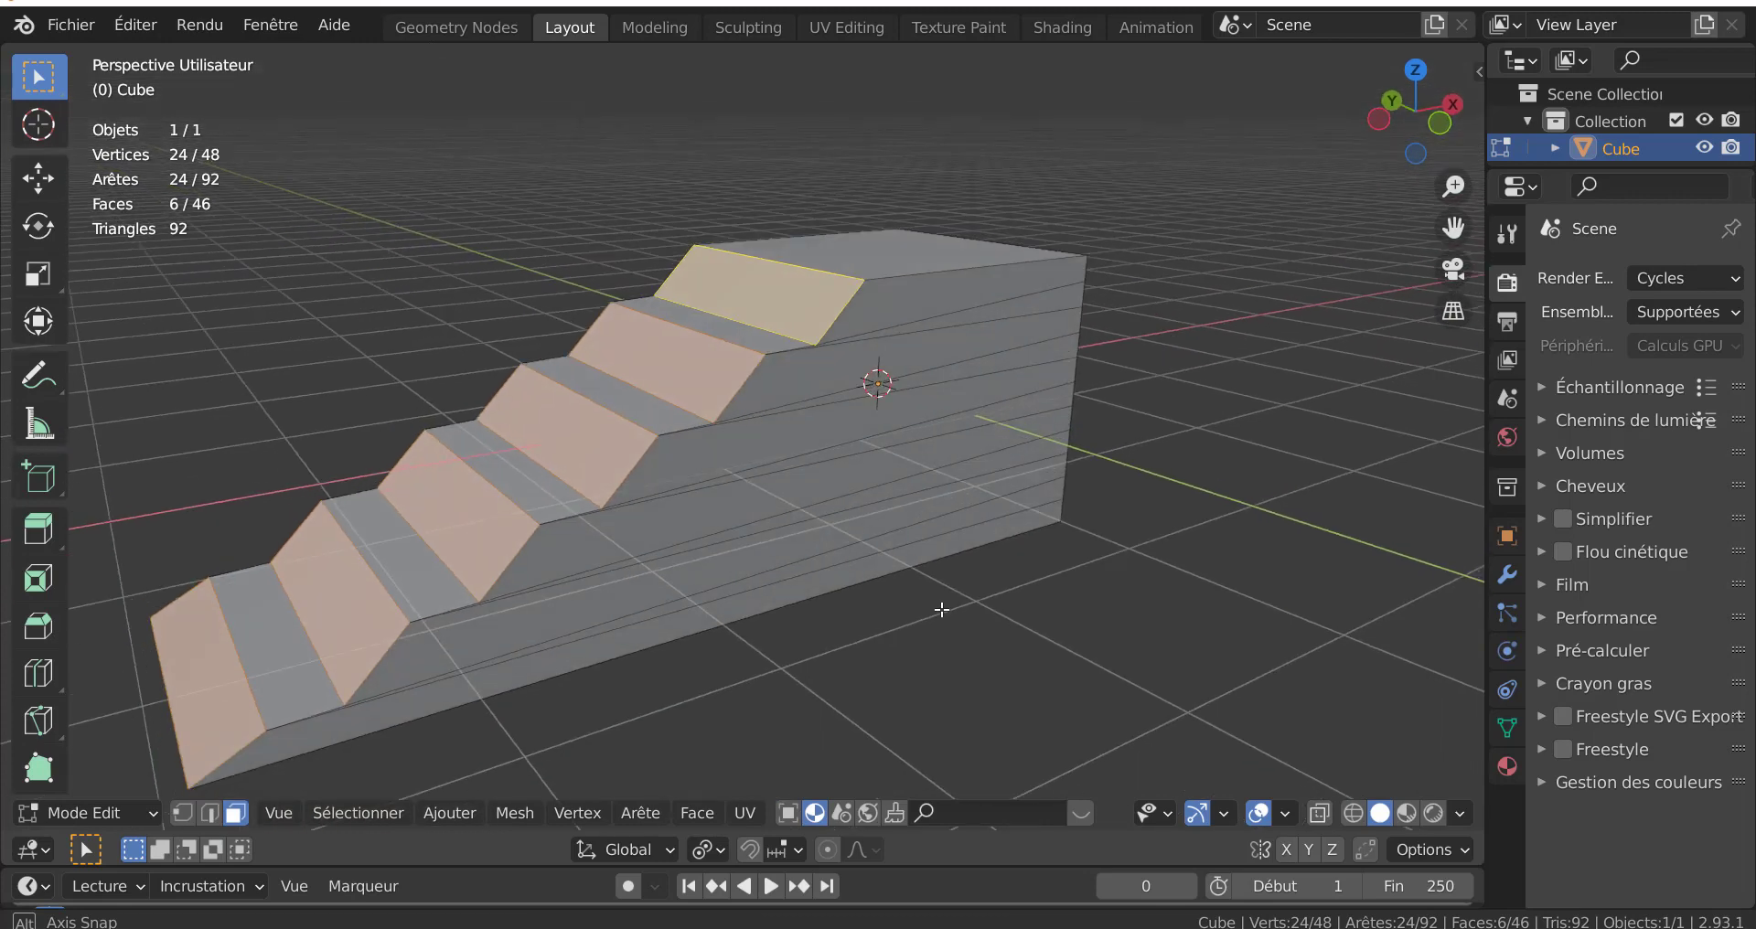
text(sx0)
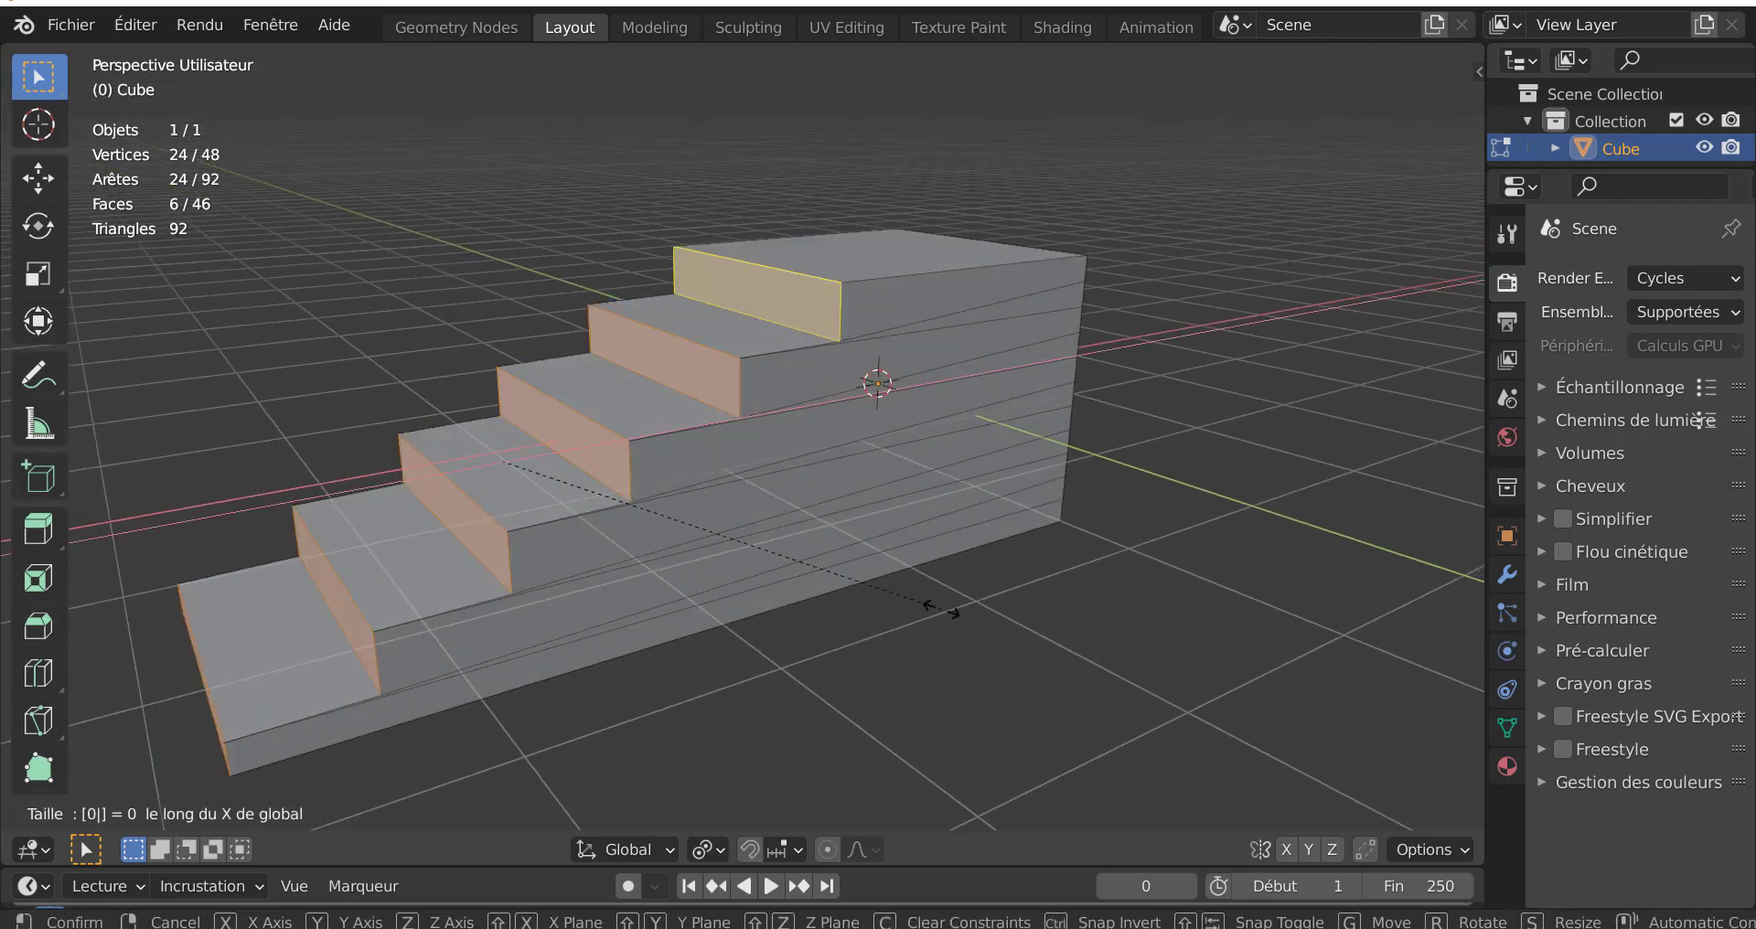
key(Return)
mouse_move(940, 609)
middle_down()
mouse_move(870, 574)
mouse_move(578, 633)
middle_up()
- Select the five treads and scale them to 0 along Z so they lie flat
click(578, 633)
shift+click(675, 562)
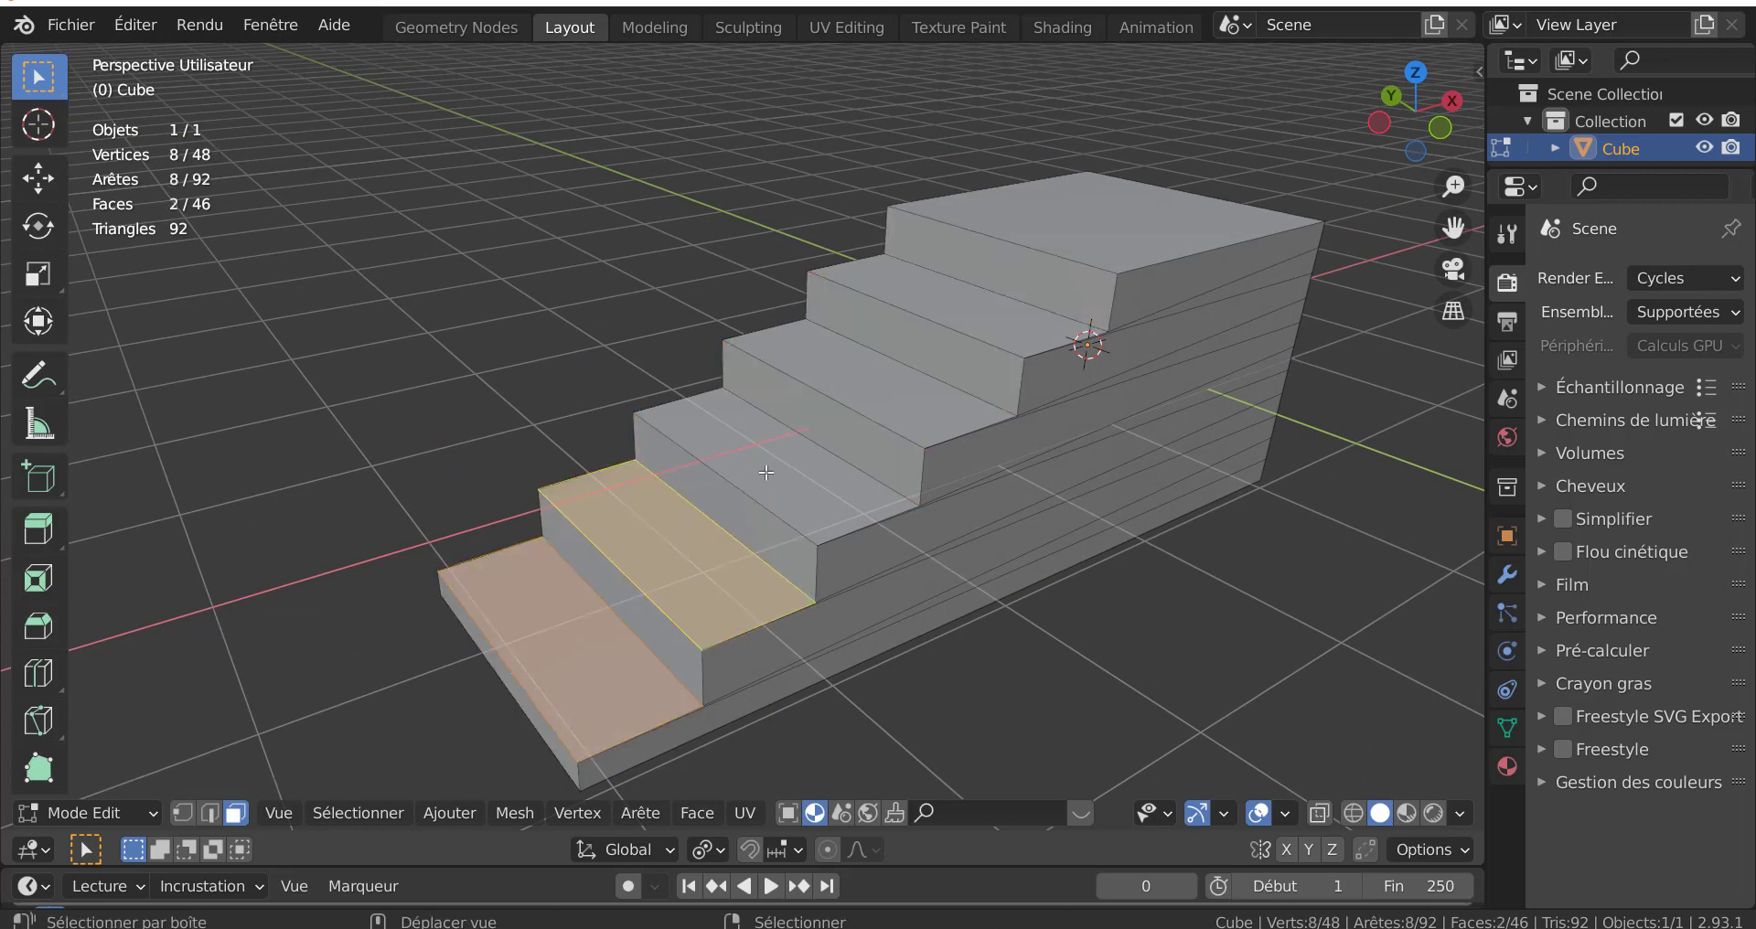
shift+click(777, 467)
shift+click(858, 389)
shift+click(915, 335)
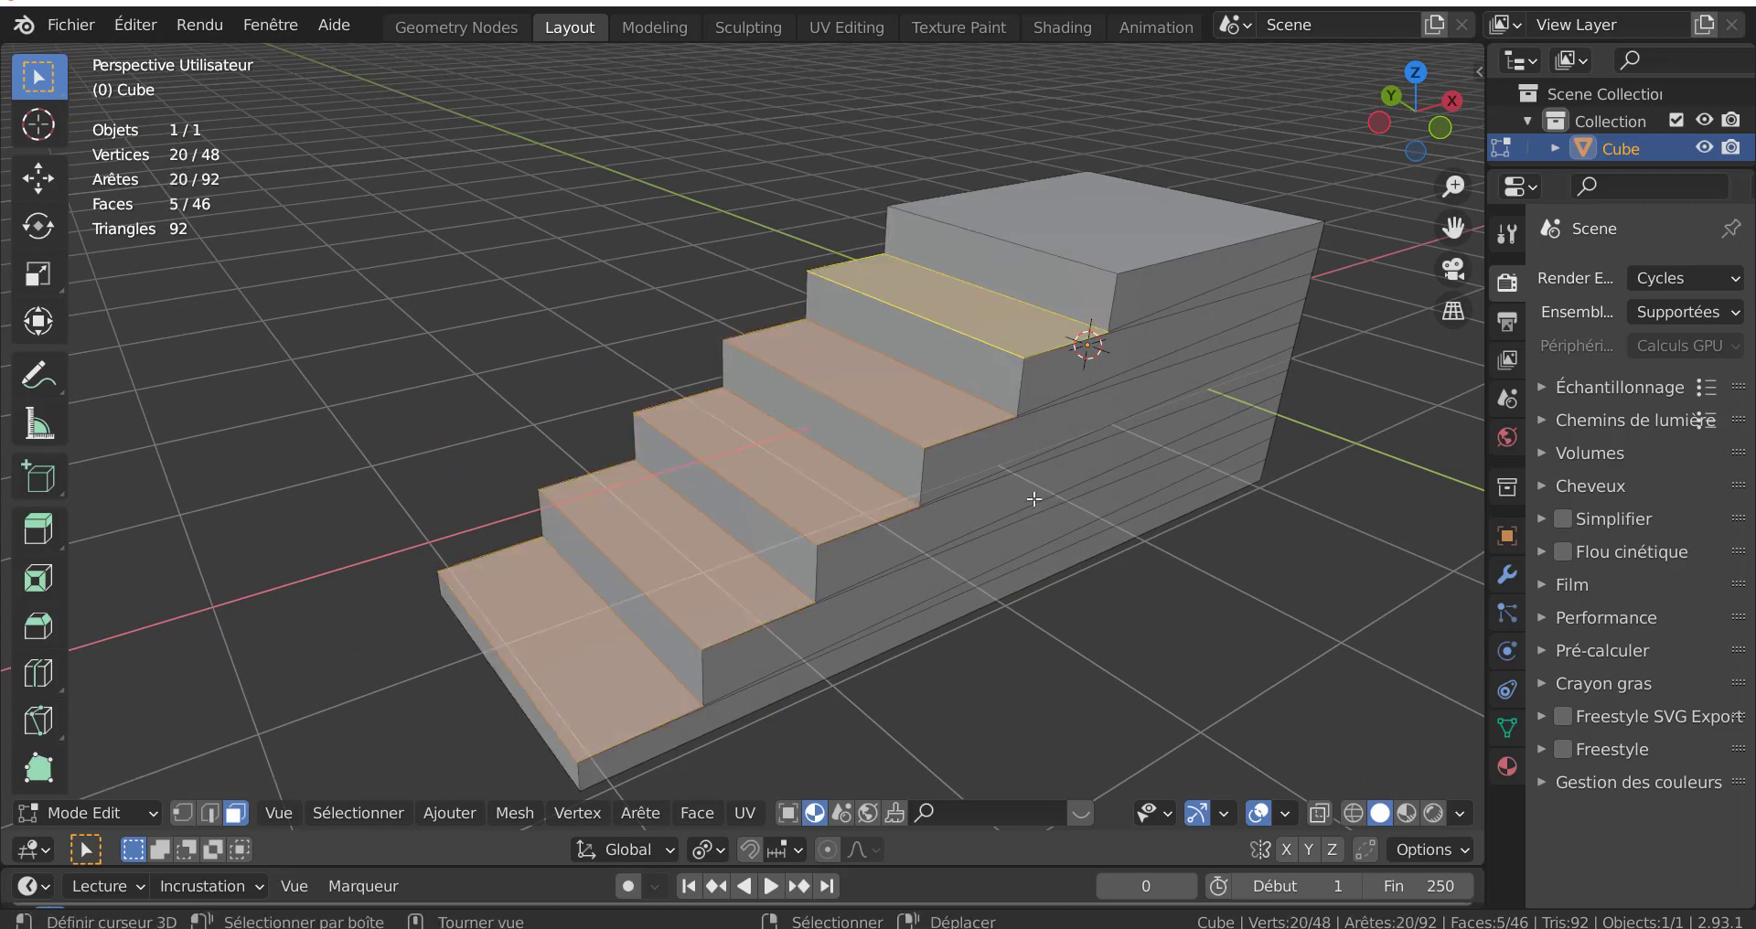
mouse_move(1081, 370)
middle_down()
mouse_move(1086, 396)
mouse_move(982, 460)
mouse_move(1051, 482)
middle_up()
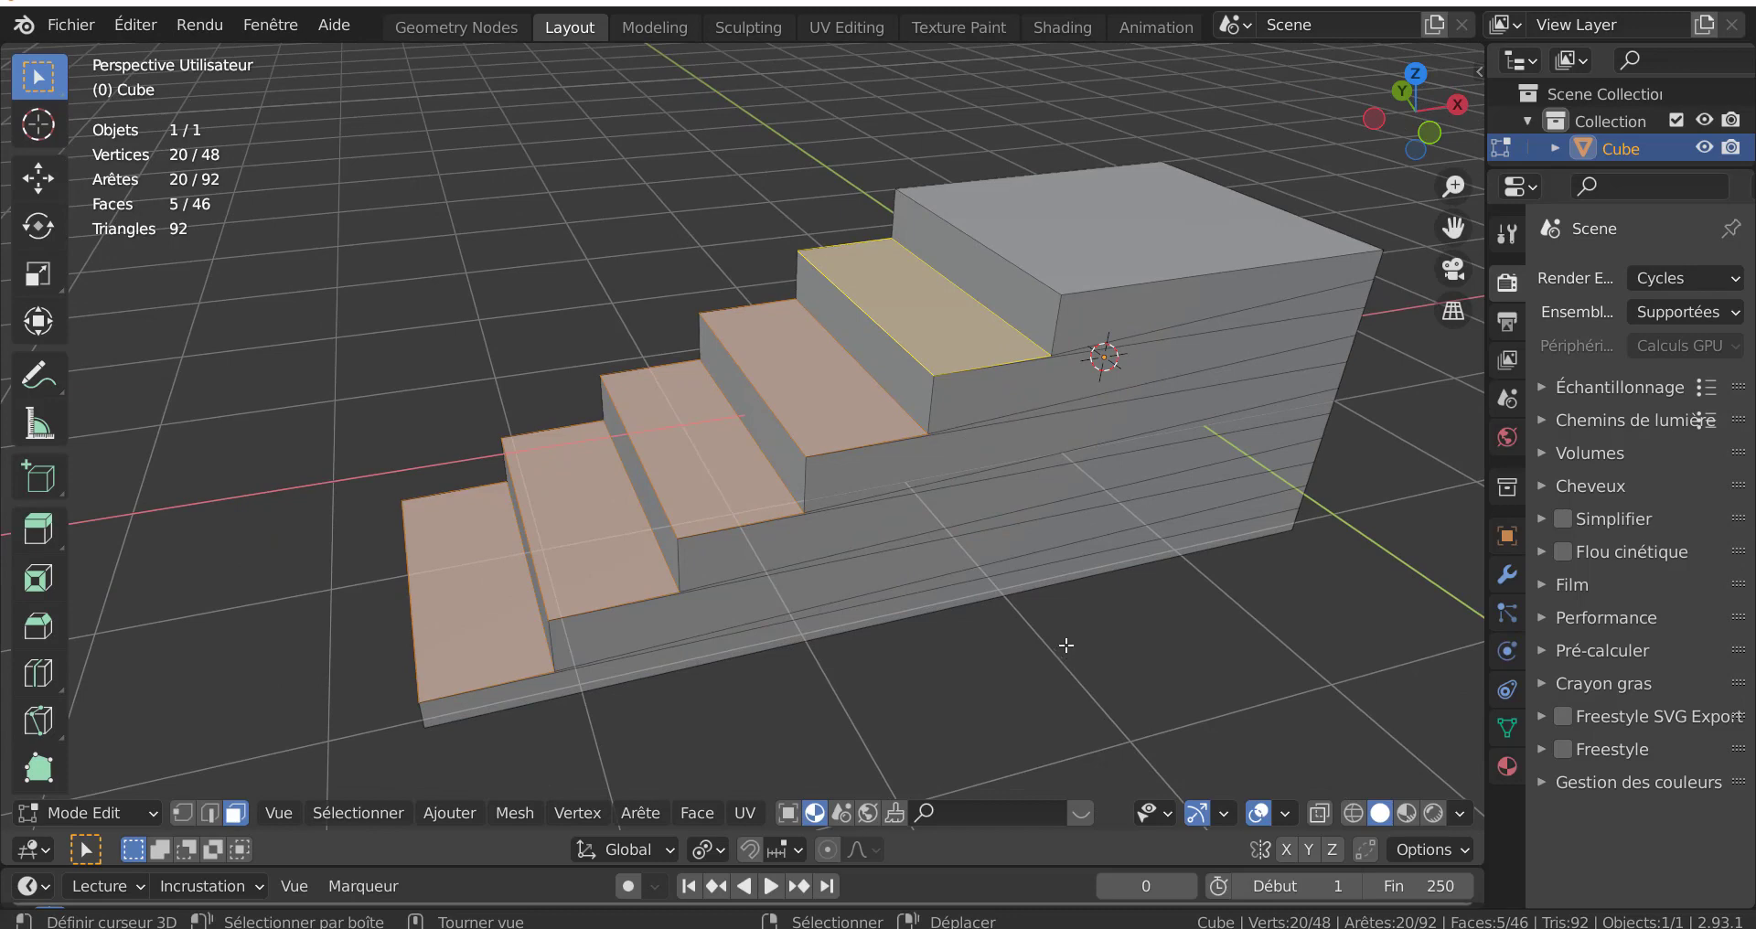
text(sz)
text(0)
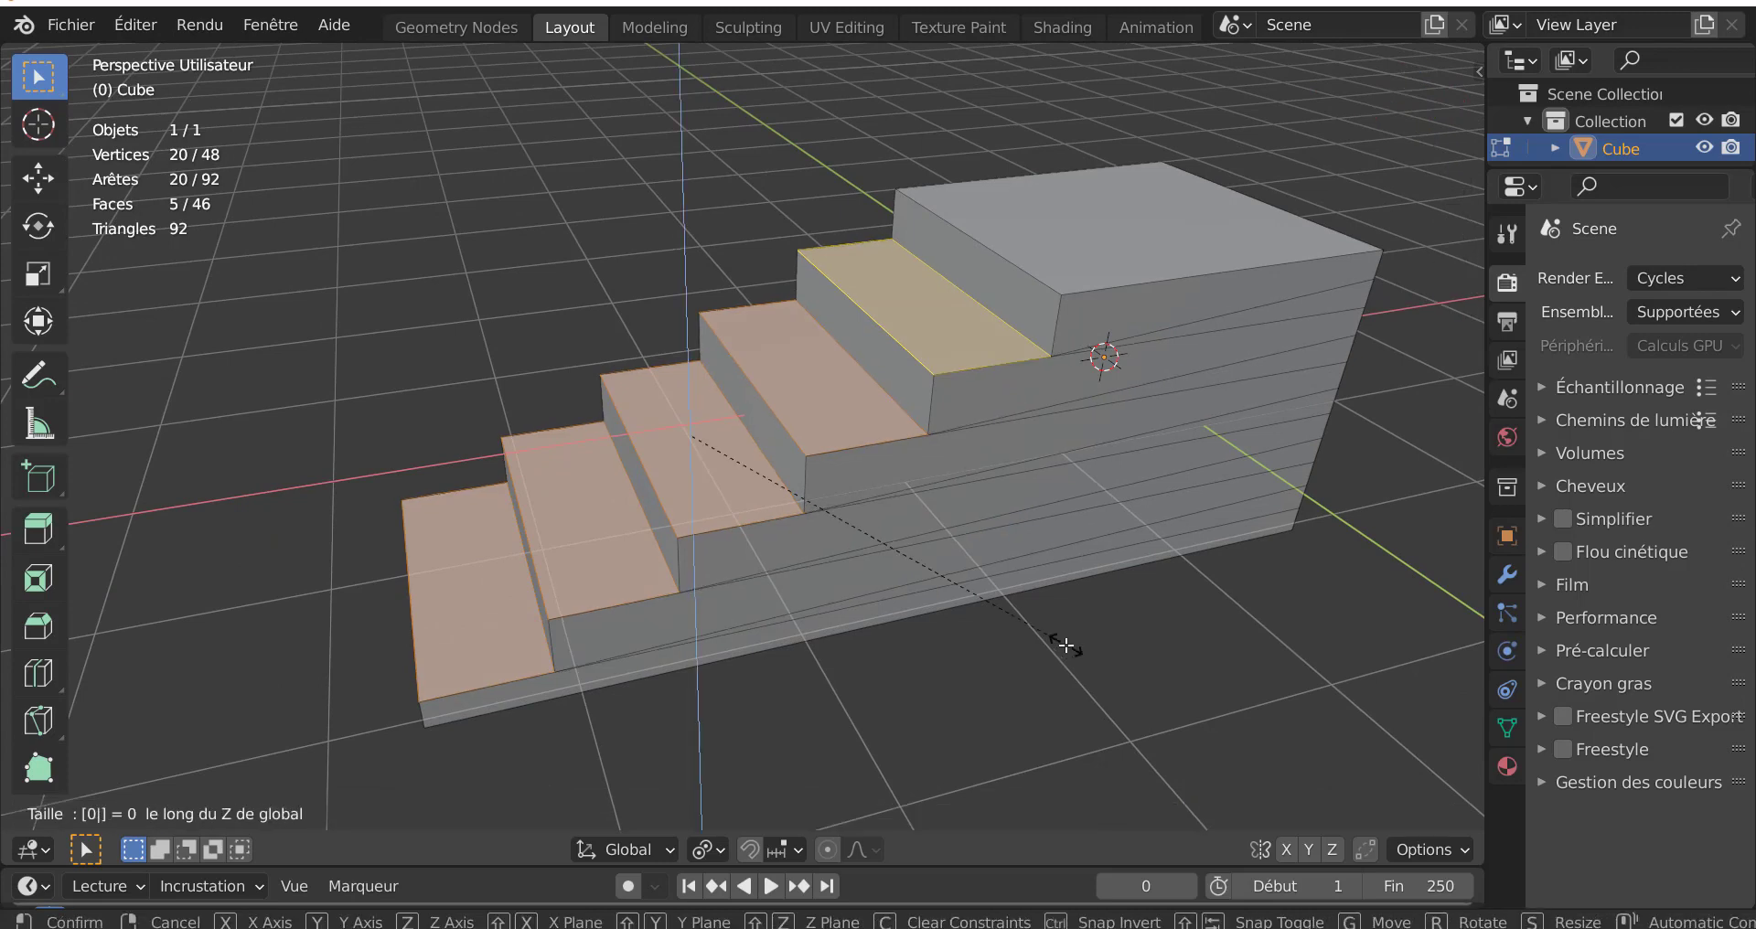
key(Return)
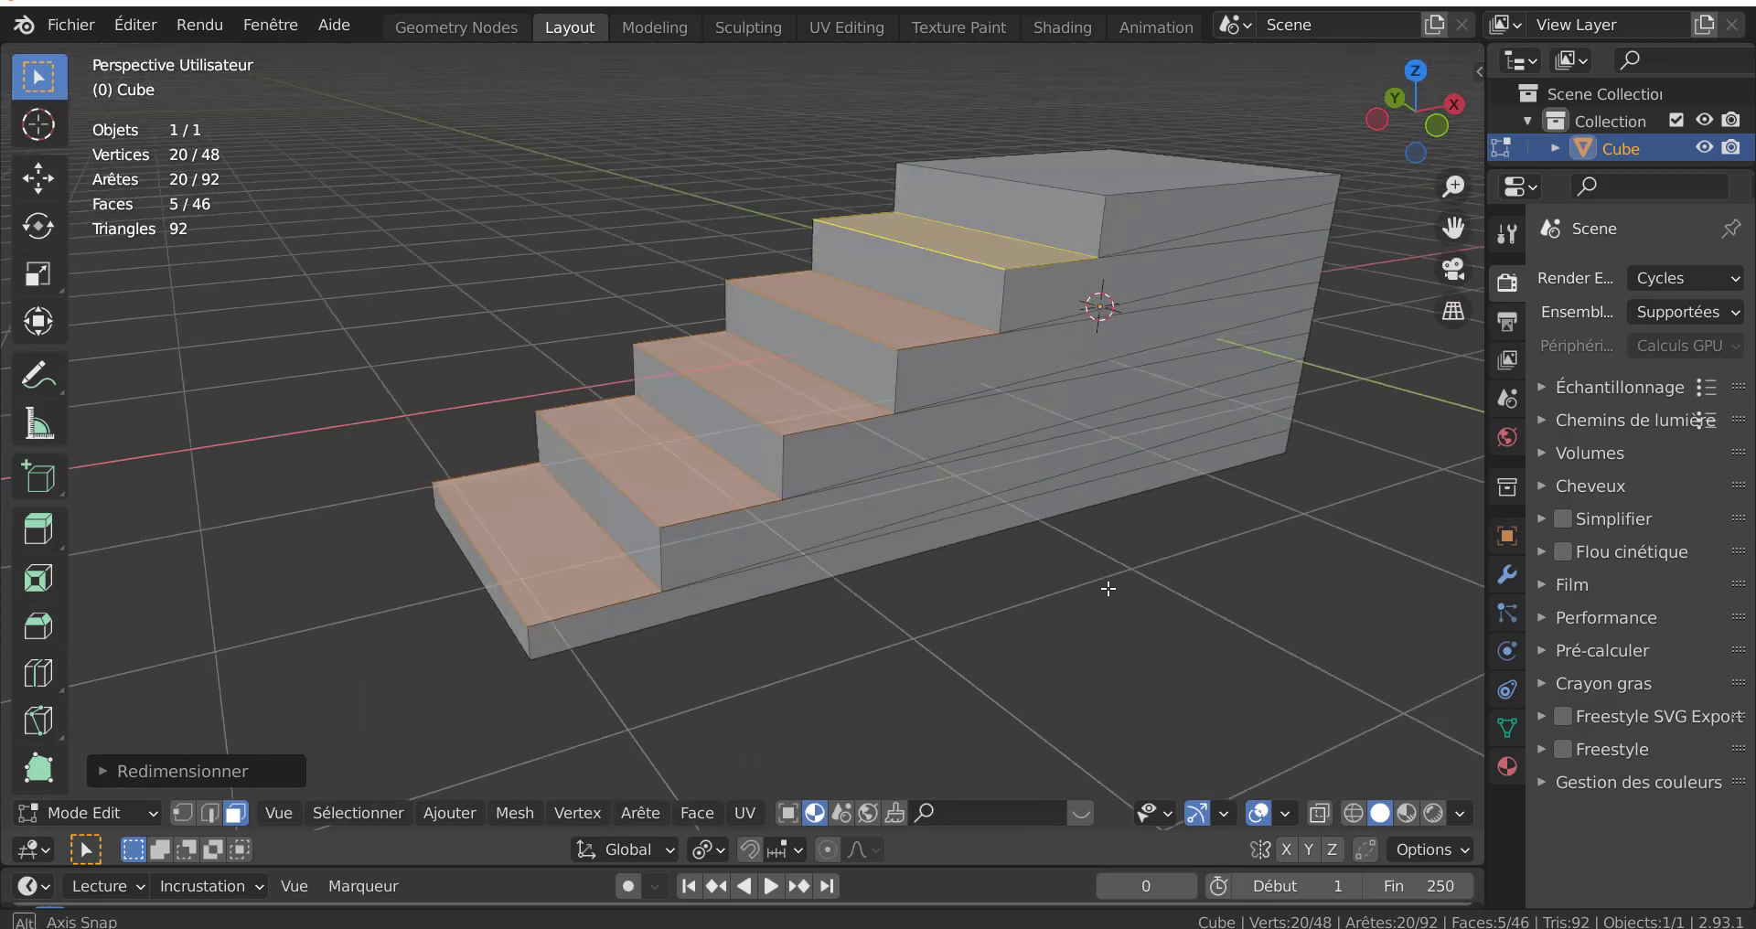
middle_drag(1067, 640, 1109, 588)
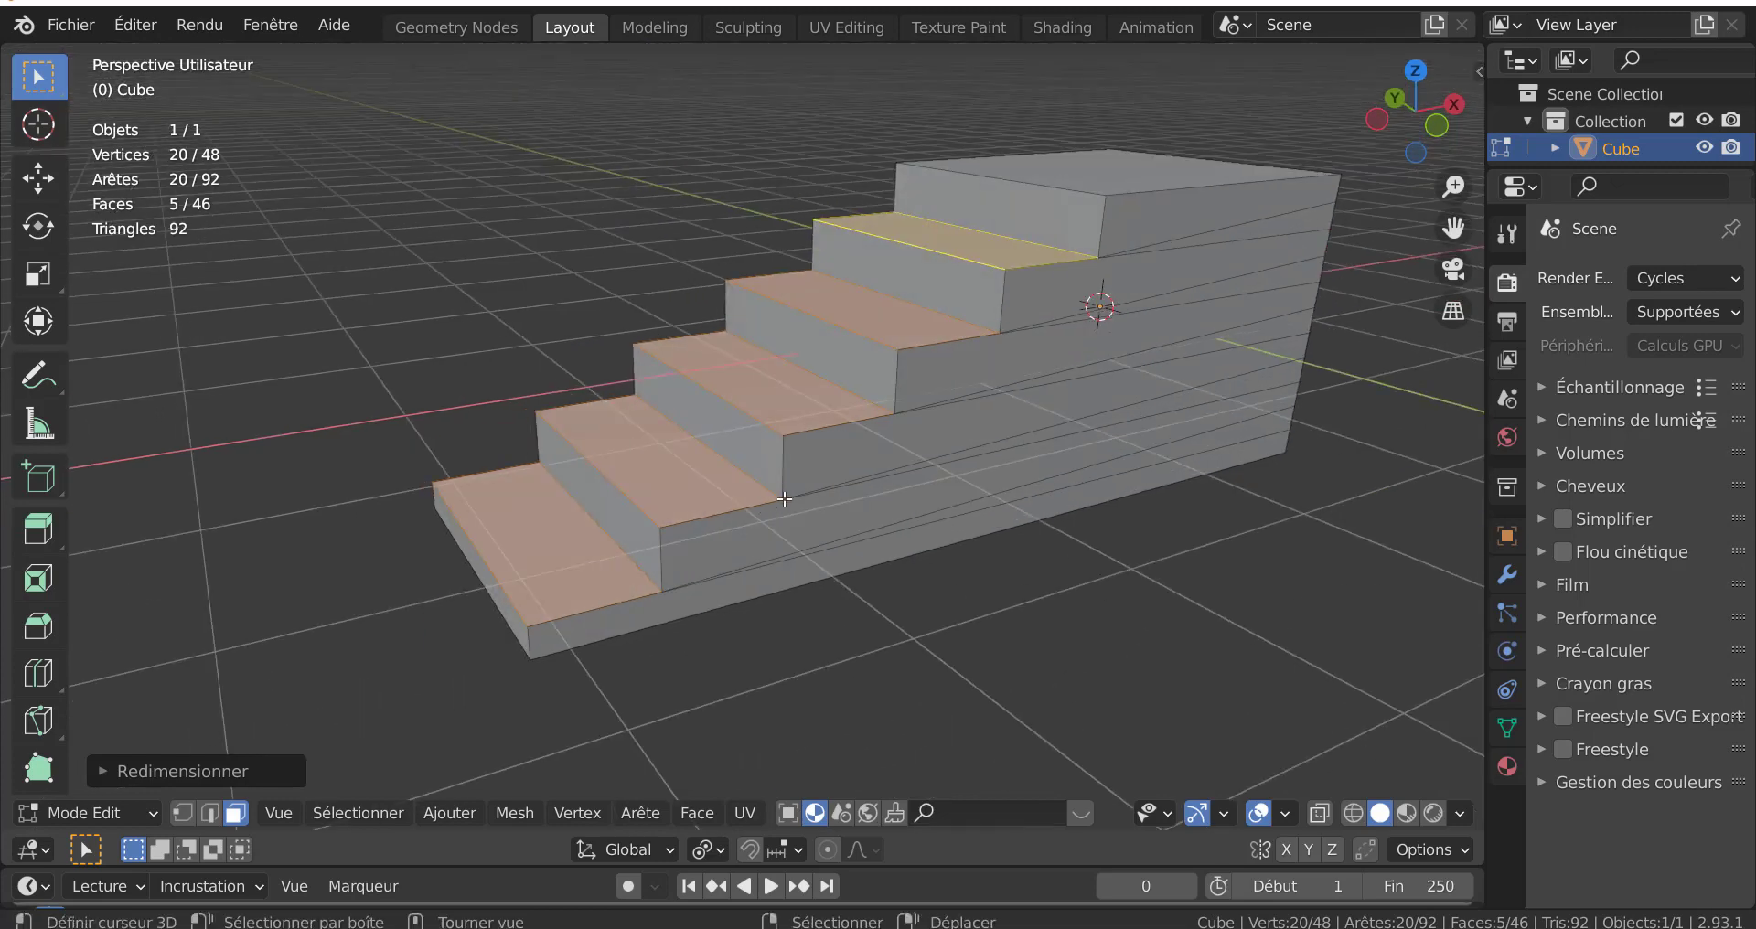
key(KP_3)
- From front orthographic view, rescale the treads to 0 on Z so they sit exactly level
key(KP_4)
key(KP_4)
key(KP_4)
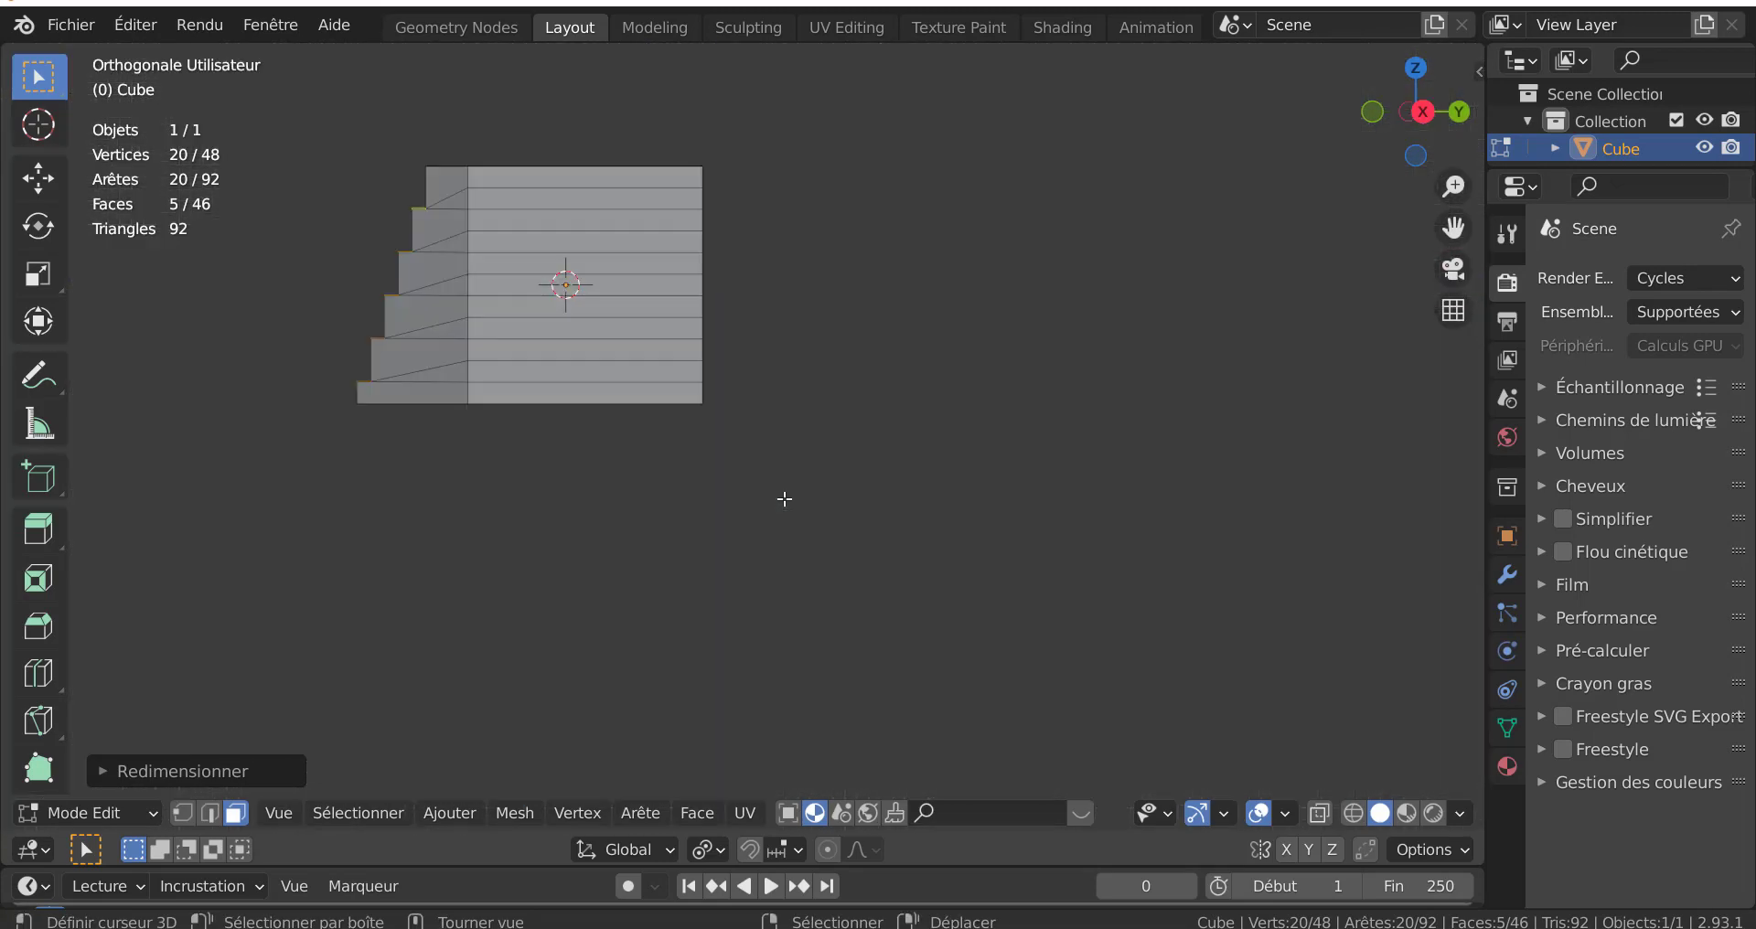
key(KP_4)
key(KP_4)
key(KP_4)
shift+middle_drag(951, 381, 1096, 560)
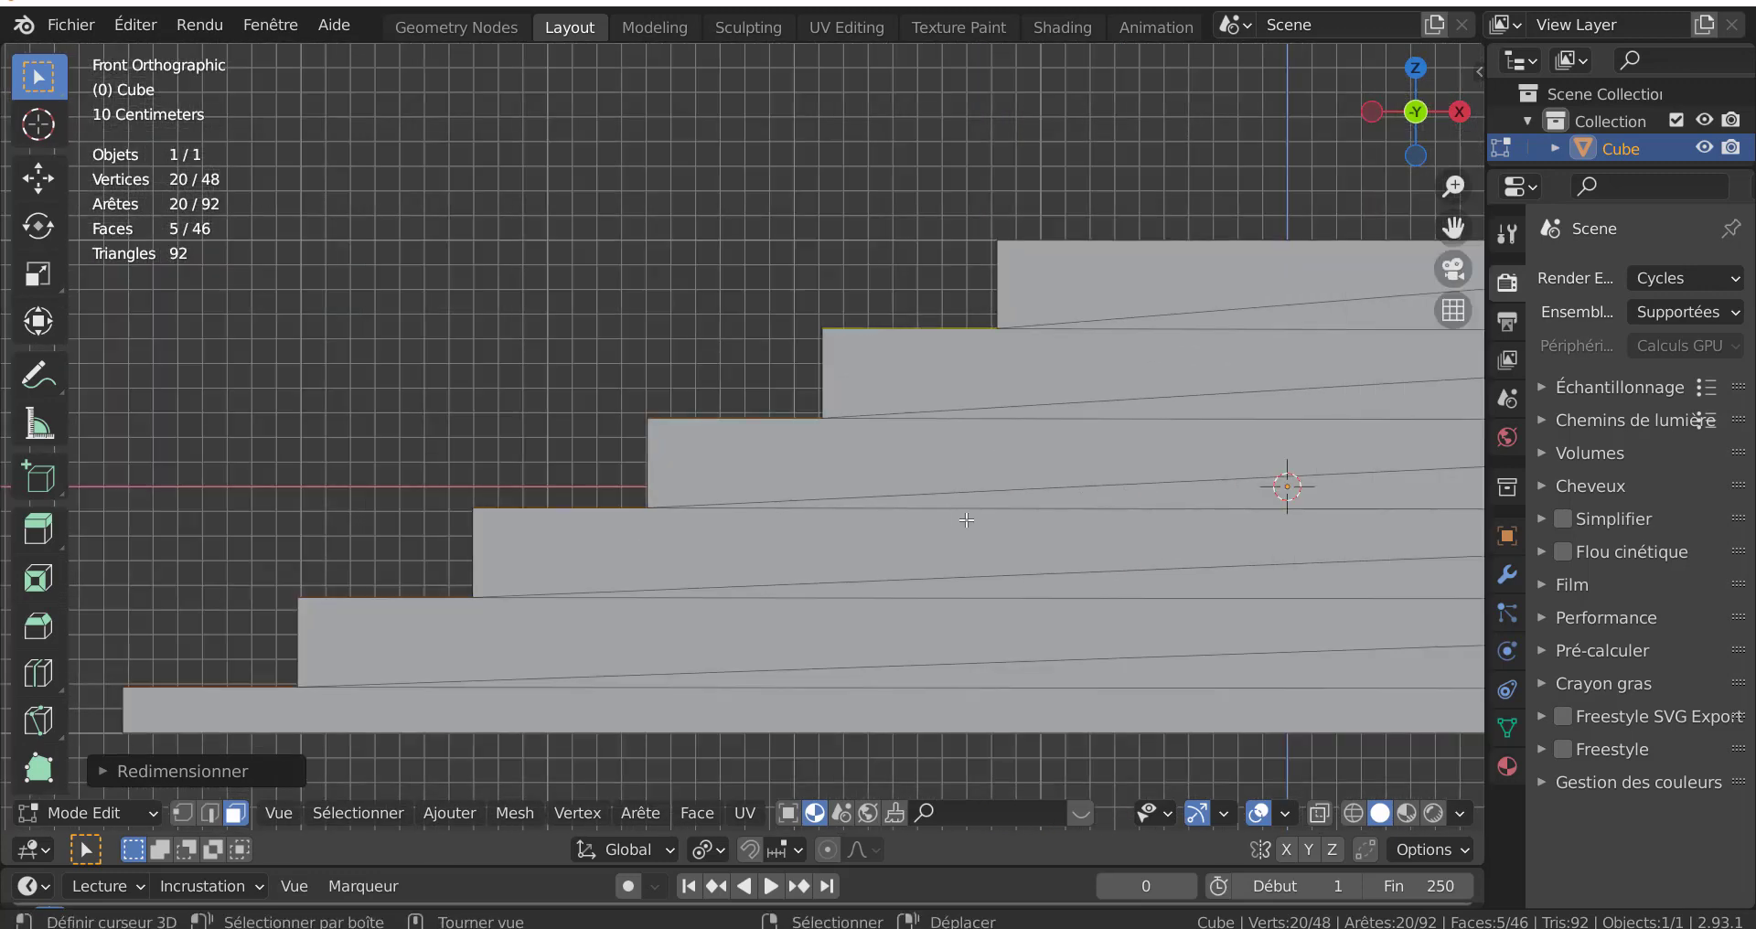
scroll(967, 526, up, 4)
scroll(930, 406, up, 2)
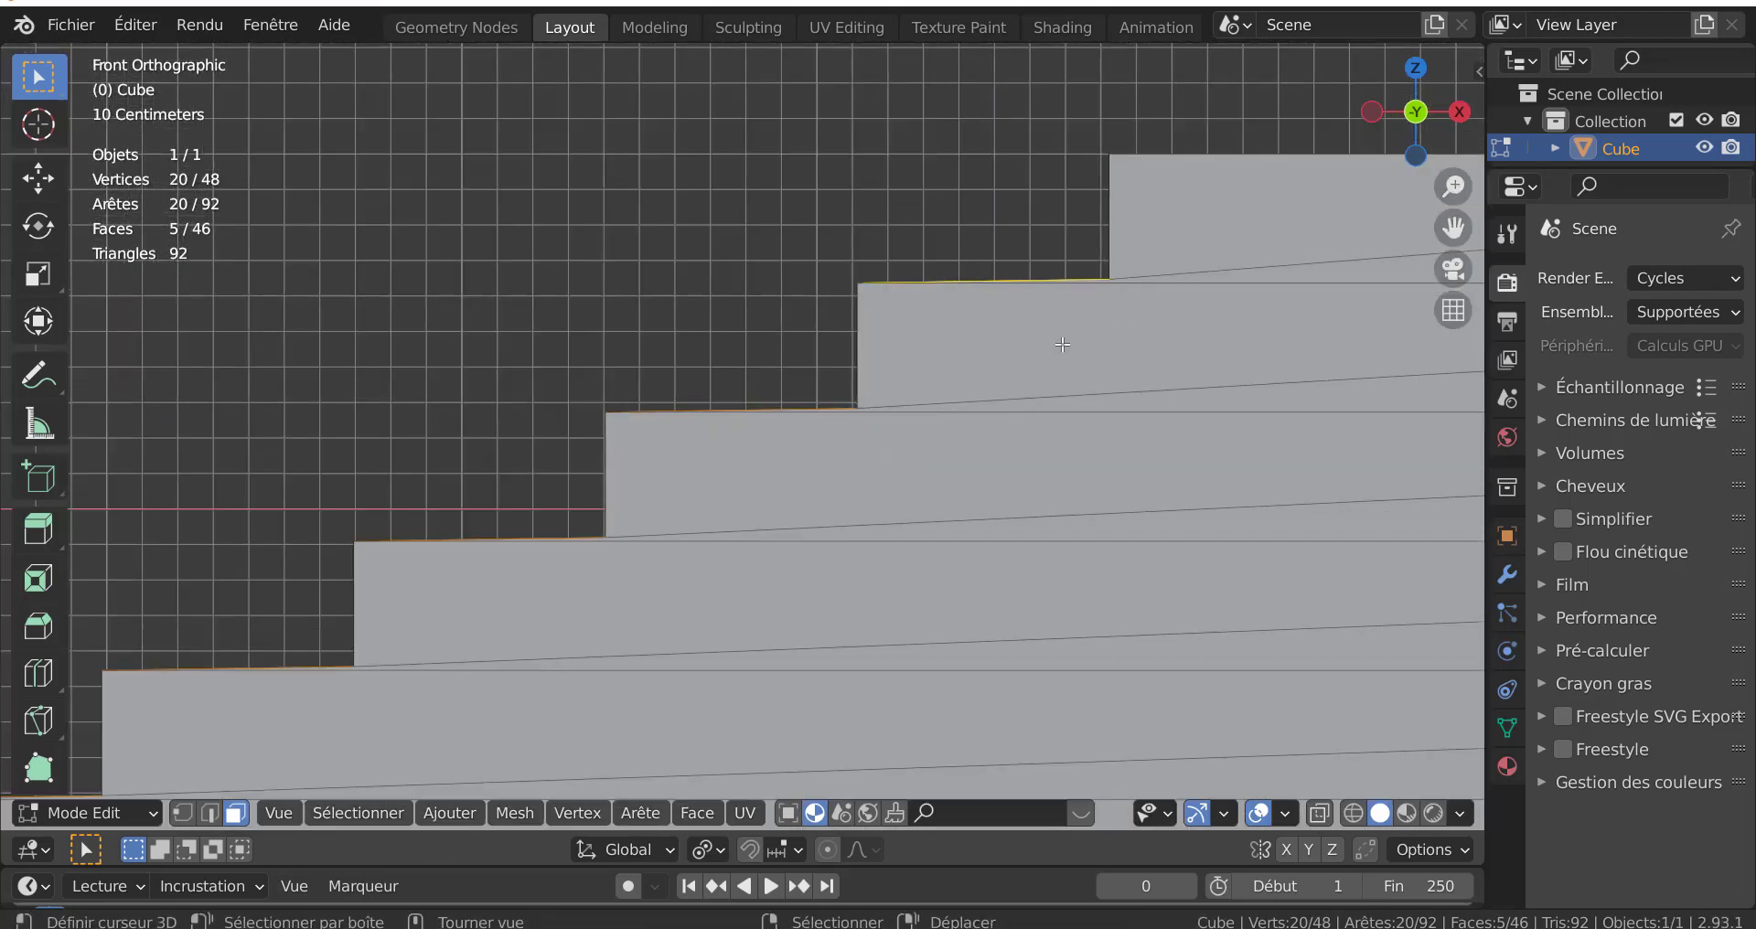
scroll(996, 362, down, 2)
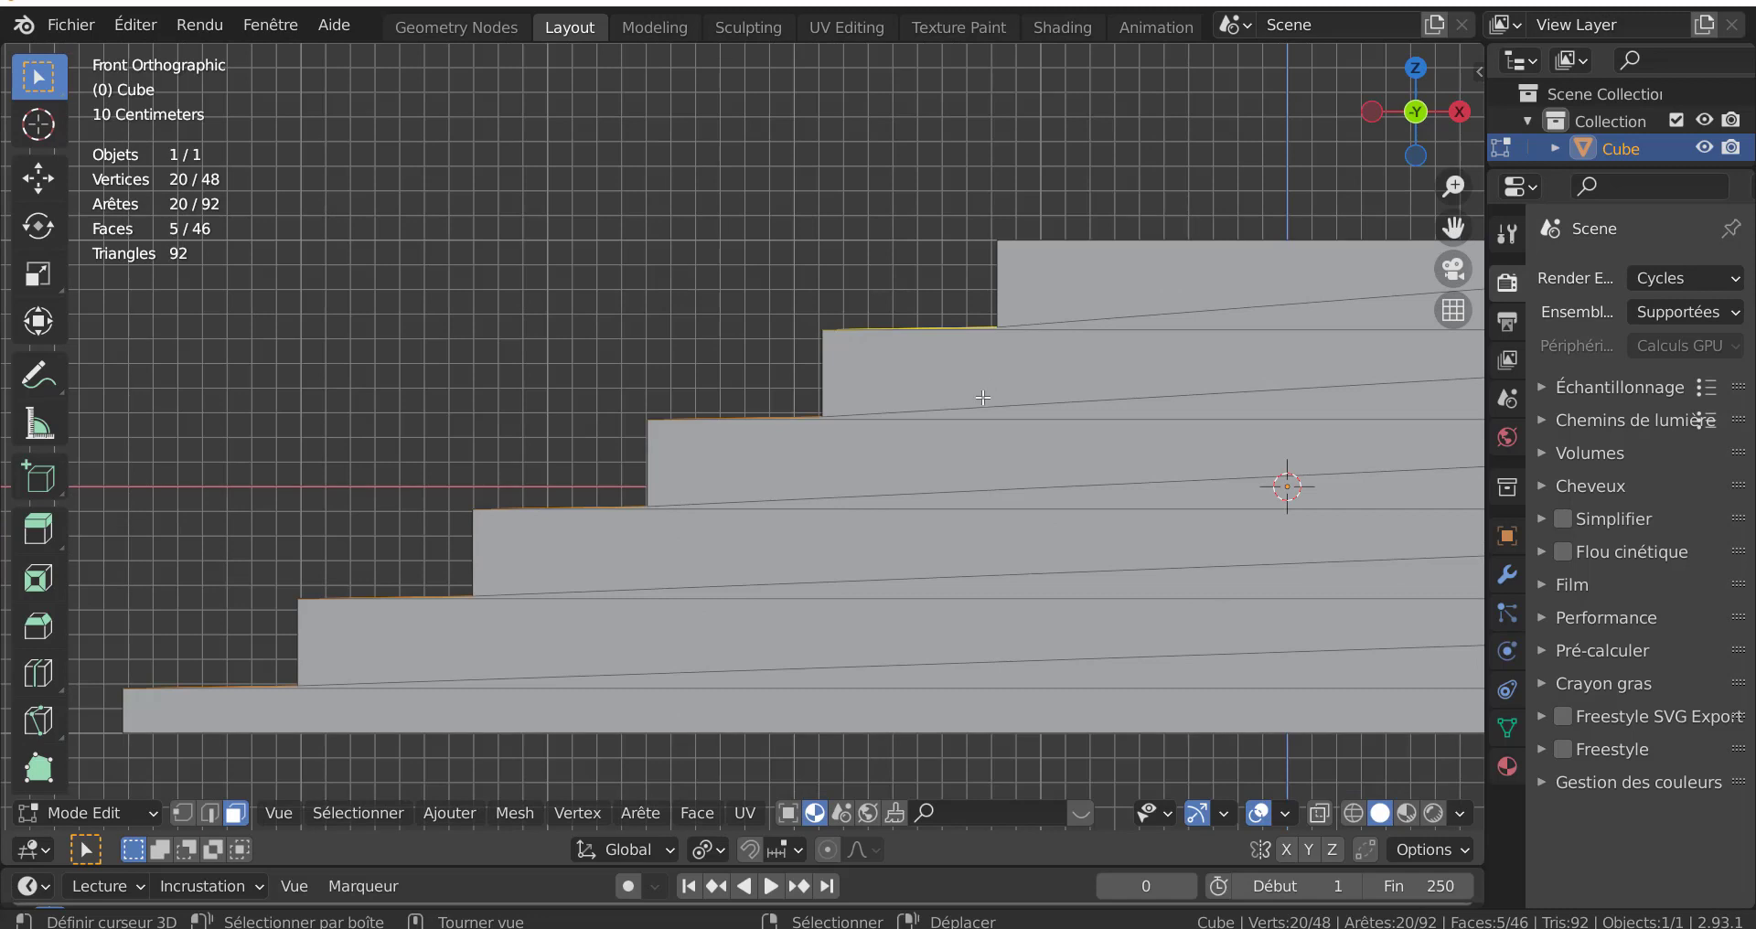
text(sz)
text(0)
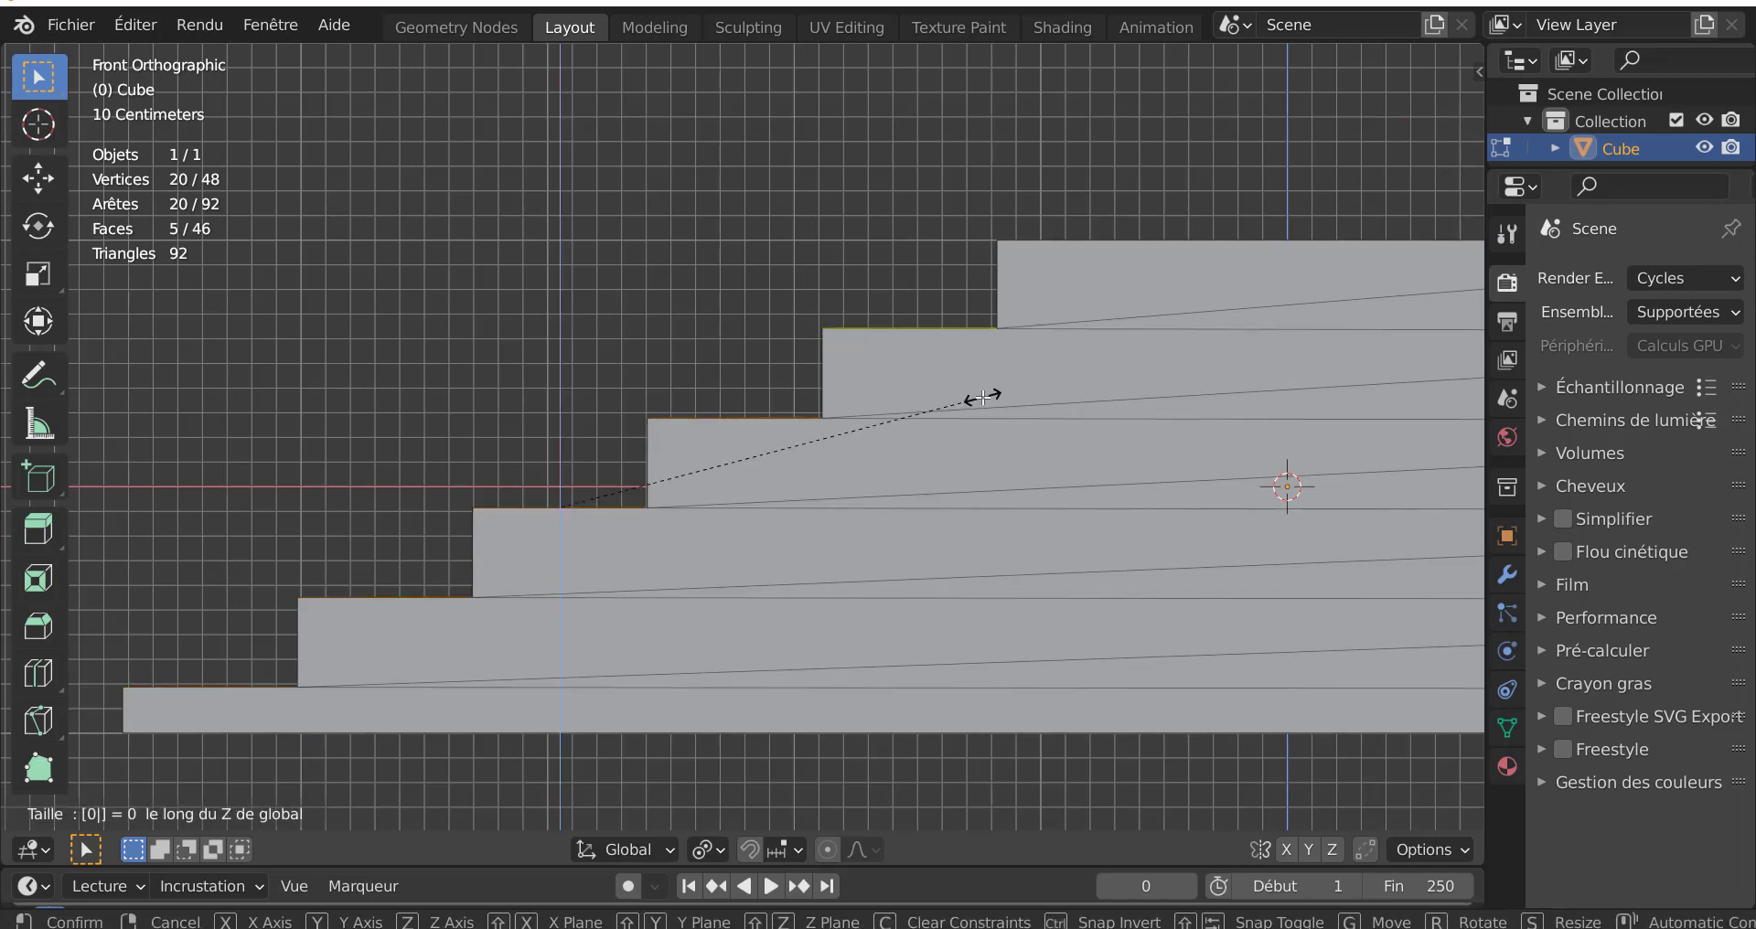
key(Return)
mouse_move(832, 481)
middle_down()
mouse_move(814, 505)
mouse_move(934, 569)
mouse_move(941, 635)
mouse_move(643, 615)
middle_up()
scroll(799, 518, down, 3)
click(801, 494)
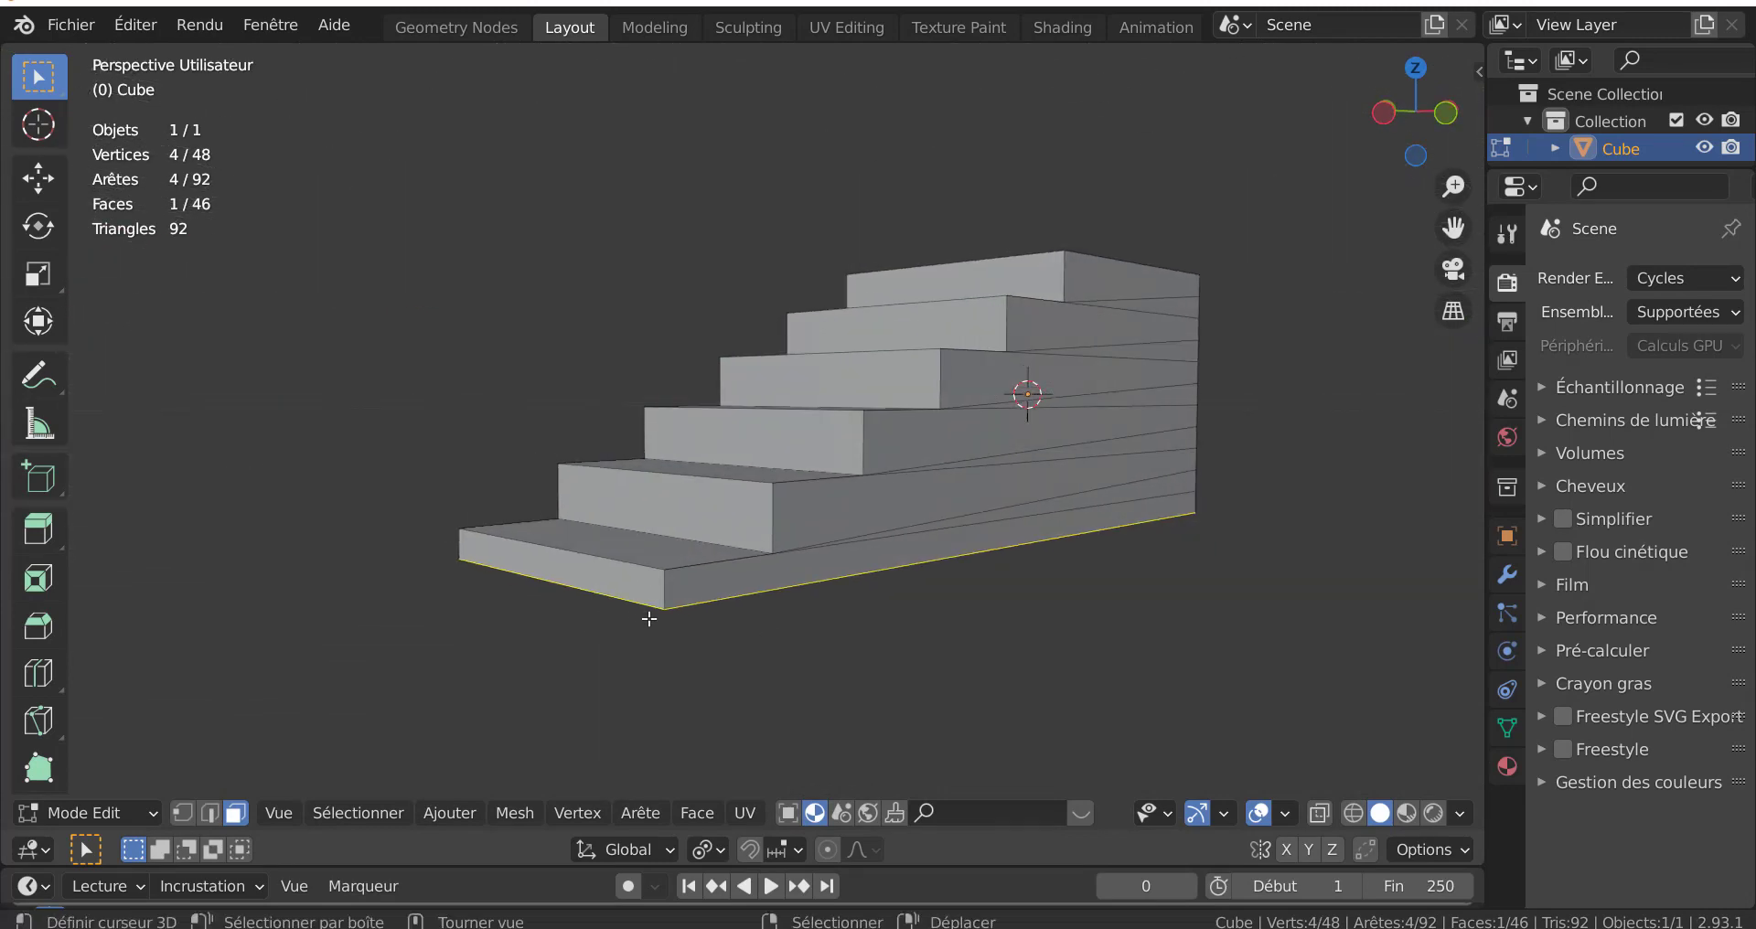
- Lower the staircase's bottom face 0.192 m along Z for a deeper base
mouse_move(858, 584)
middle_down()
mouse_move(855, 533)
mouse_move(866, 638)
middle_up()
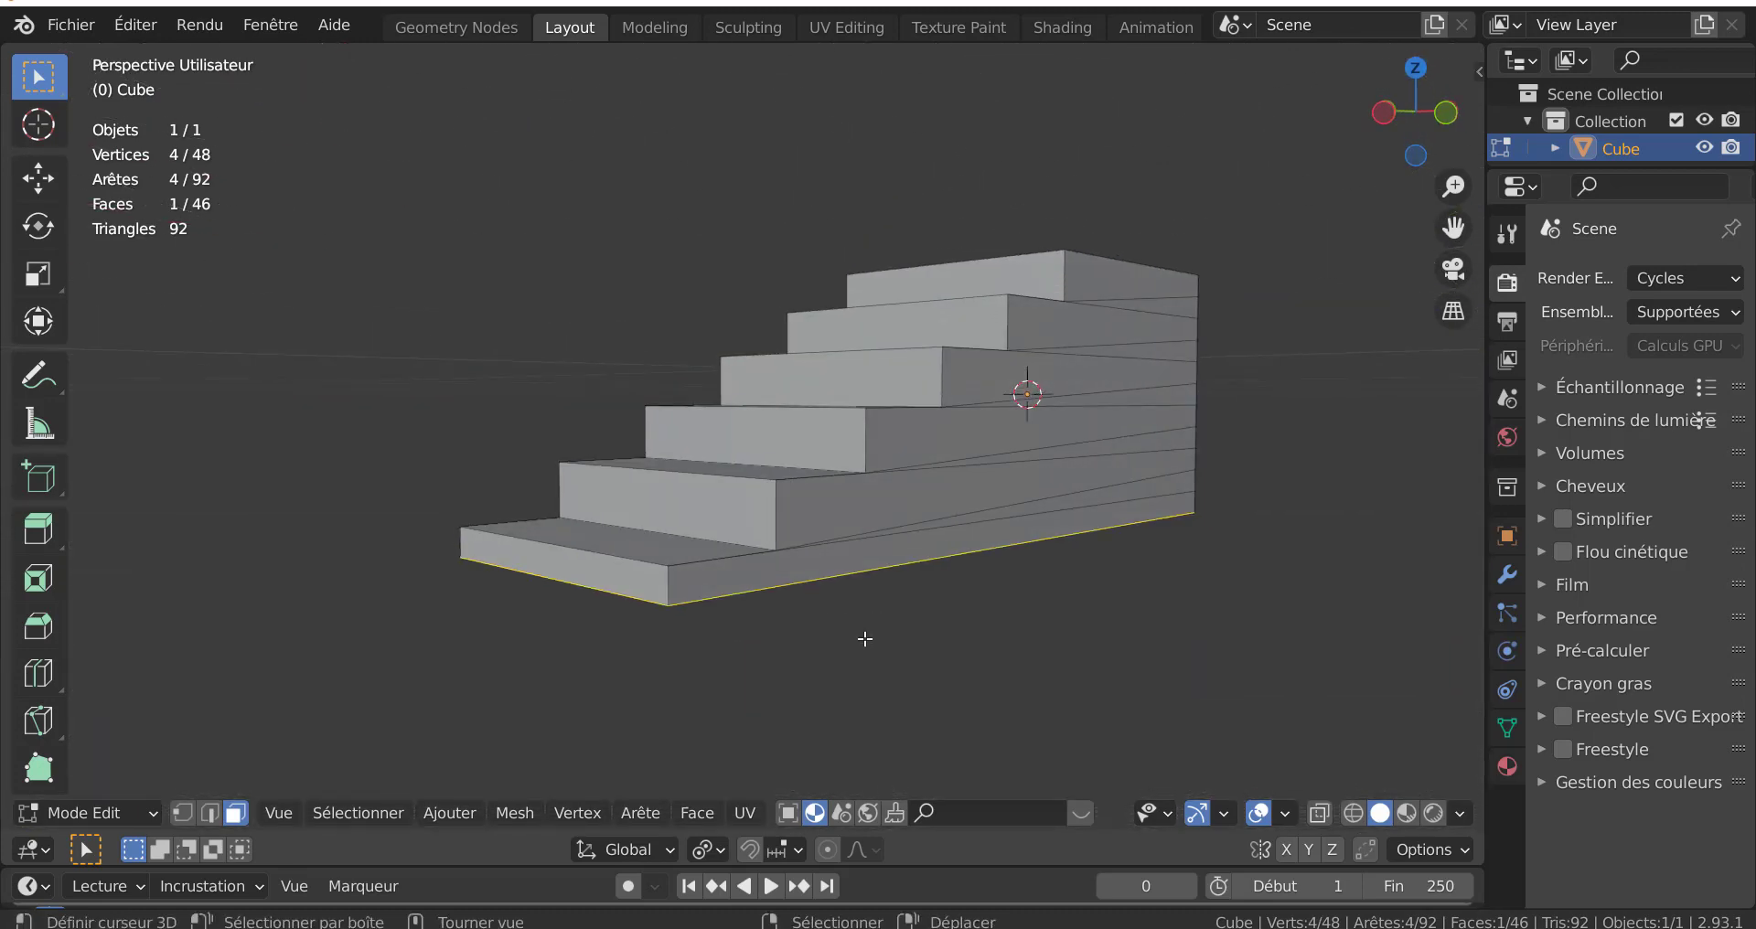
key(g)
key(z)
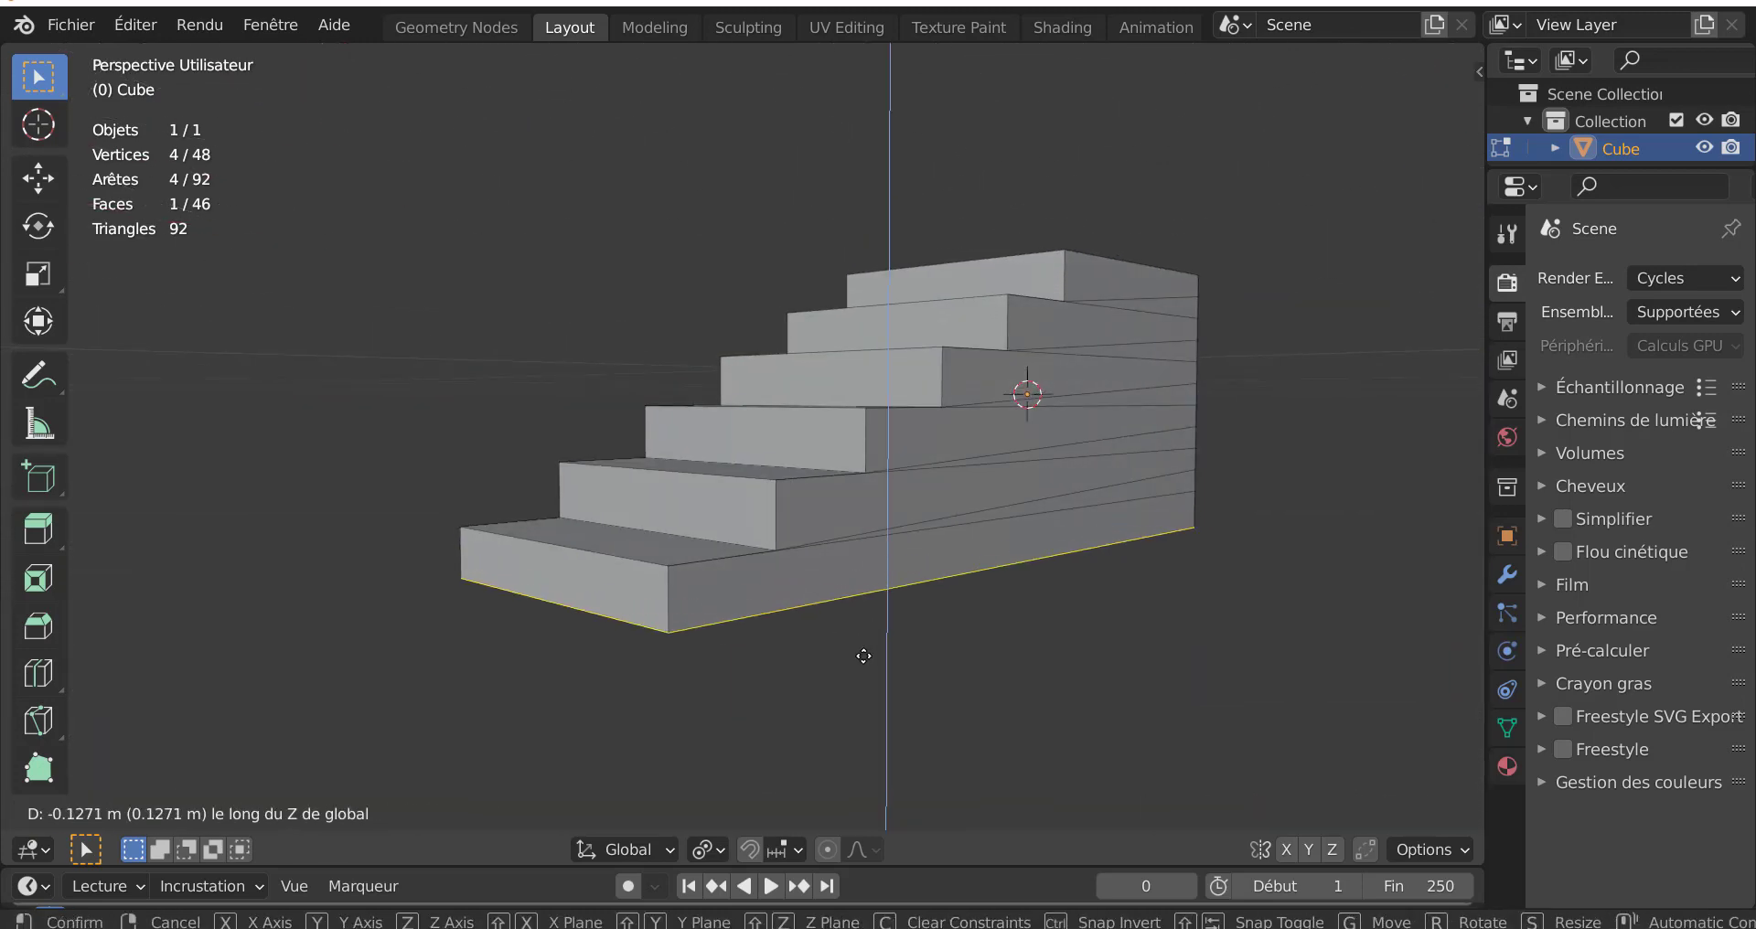
click(874, 727)
mouse_move(906, 693)
middle_down()
mouse_move(1066, 694)
mouse_move(1048, 694)
mouse_move(1046, 649)
middle_up()
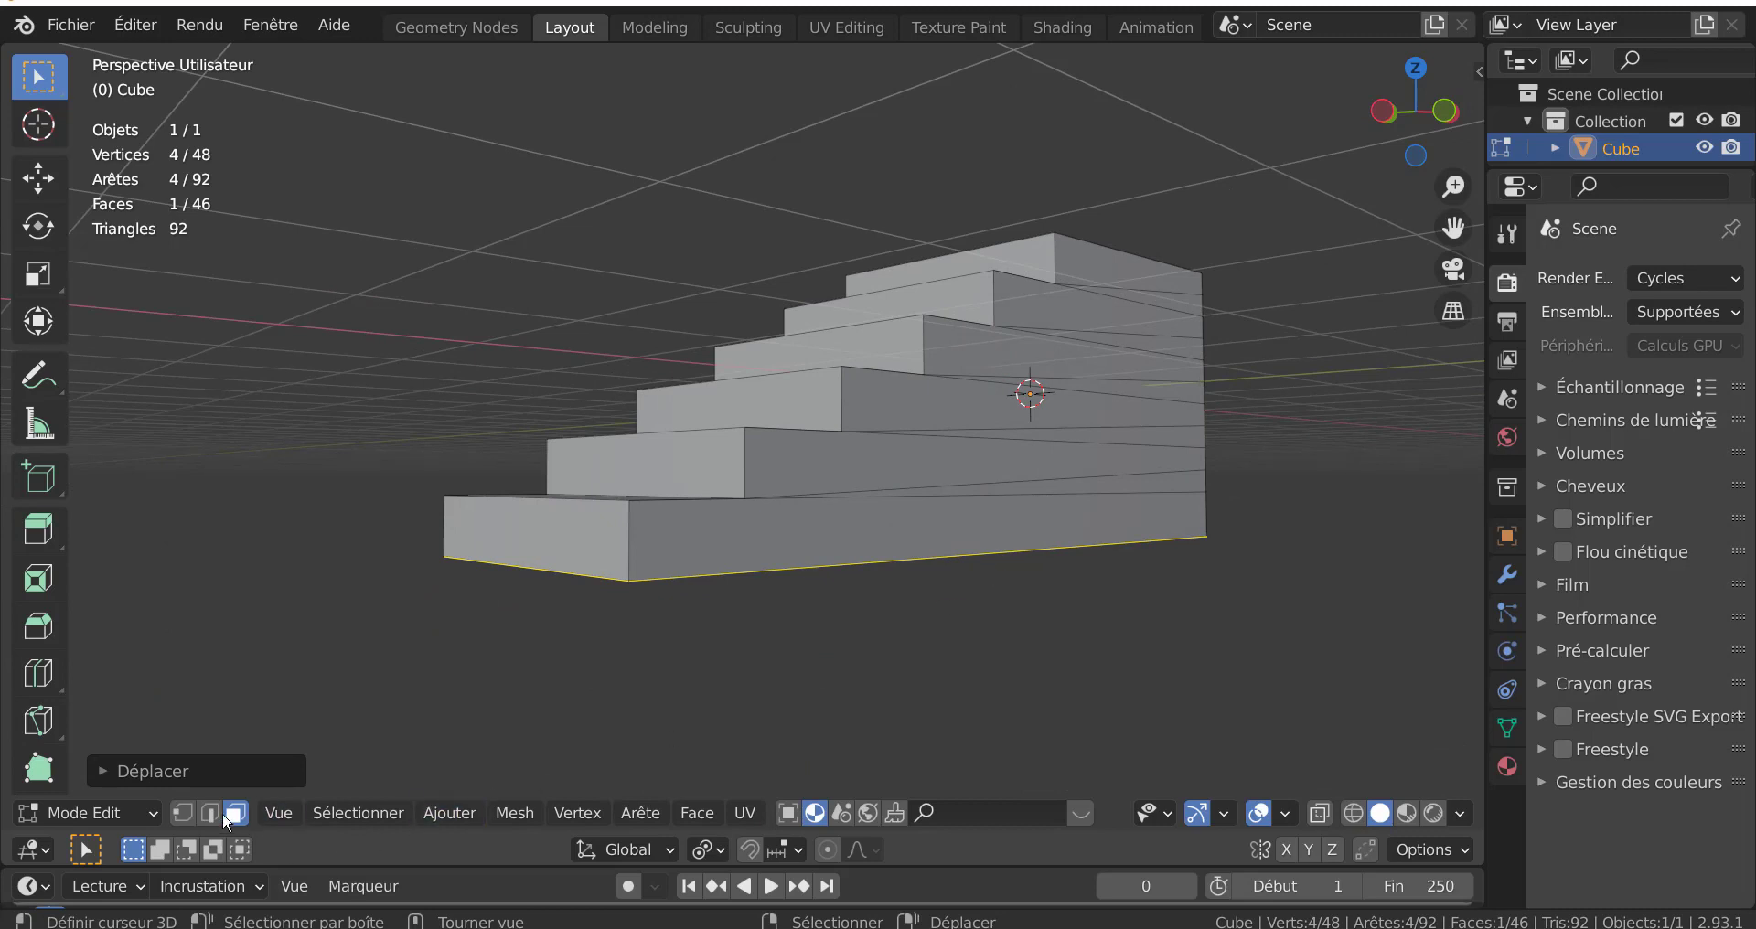
click(210, 813)
middle_drag(949, 697, 956, 705)
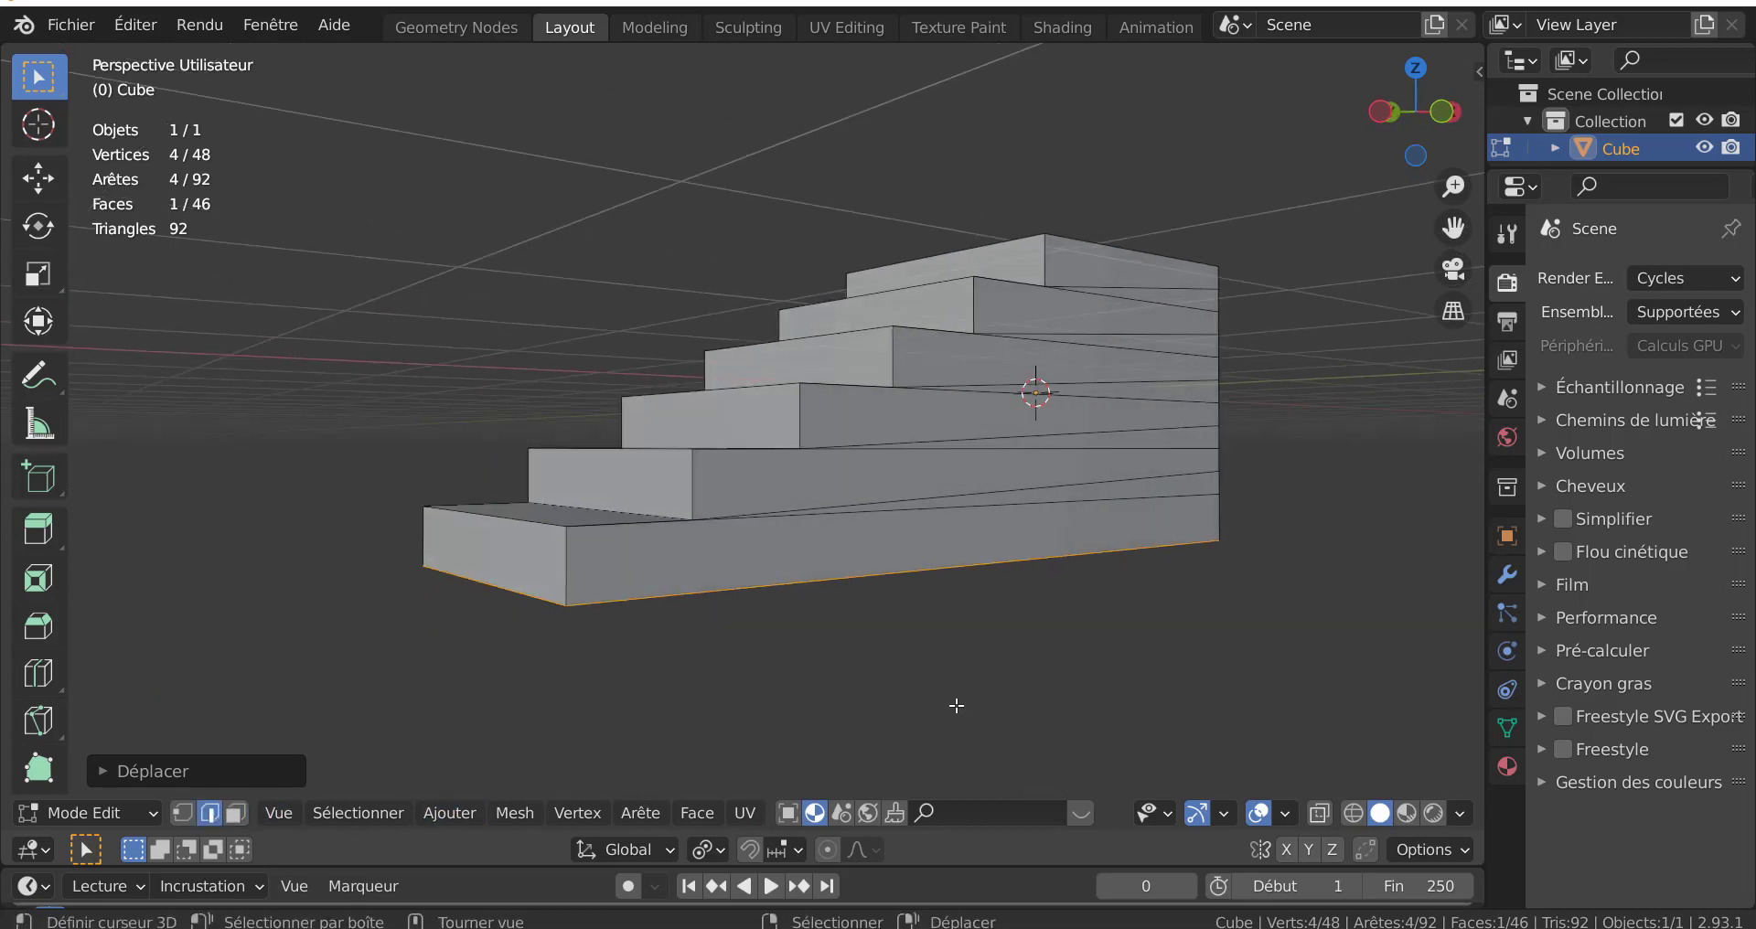
click(1095, 660)
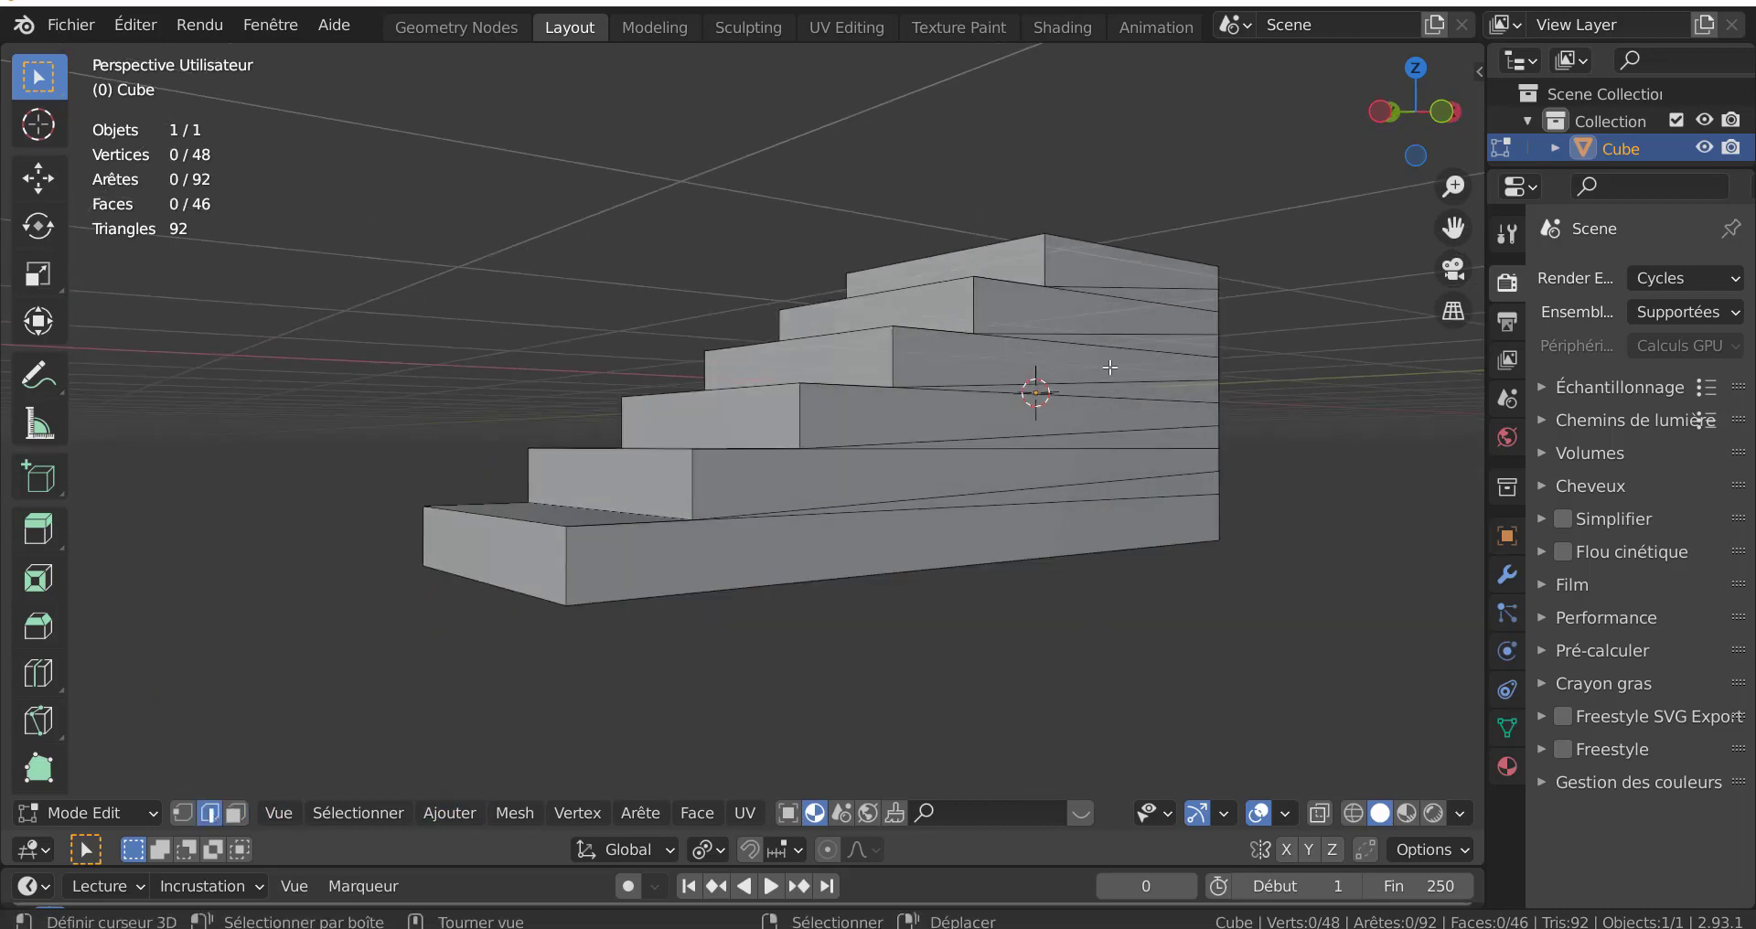
- Circle-select the leftover horizontal edges on the side walls and steps and dissolve them
key(c)
drag(1116, 294, 988, 515)
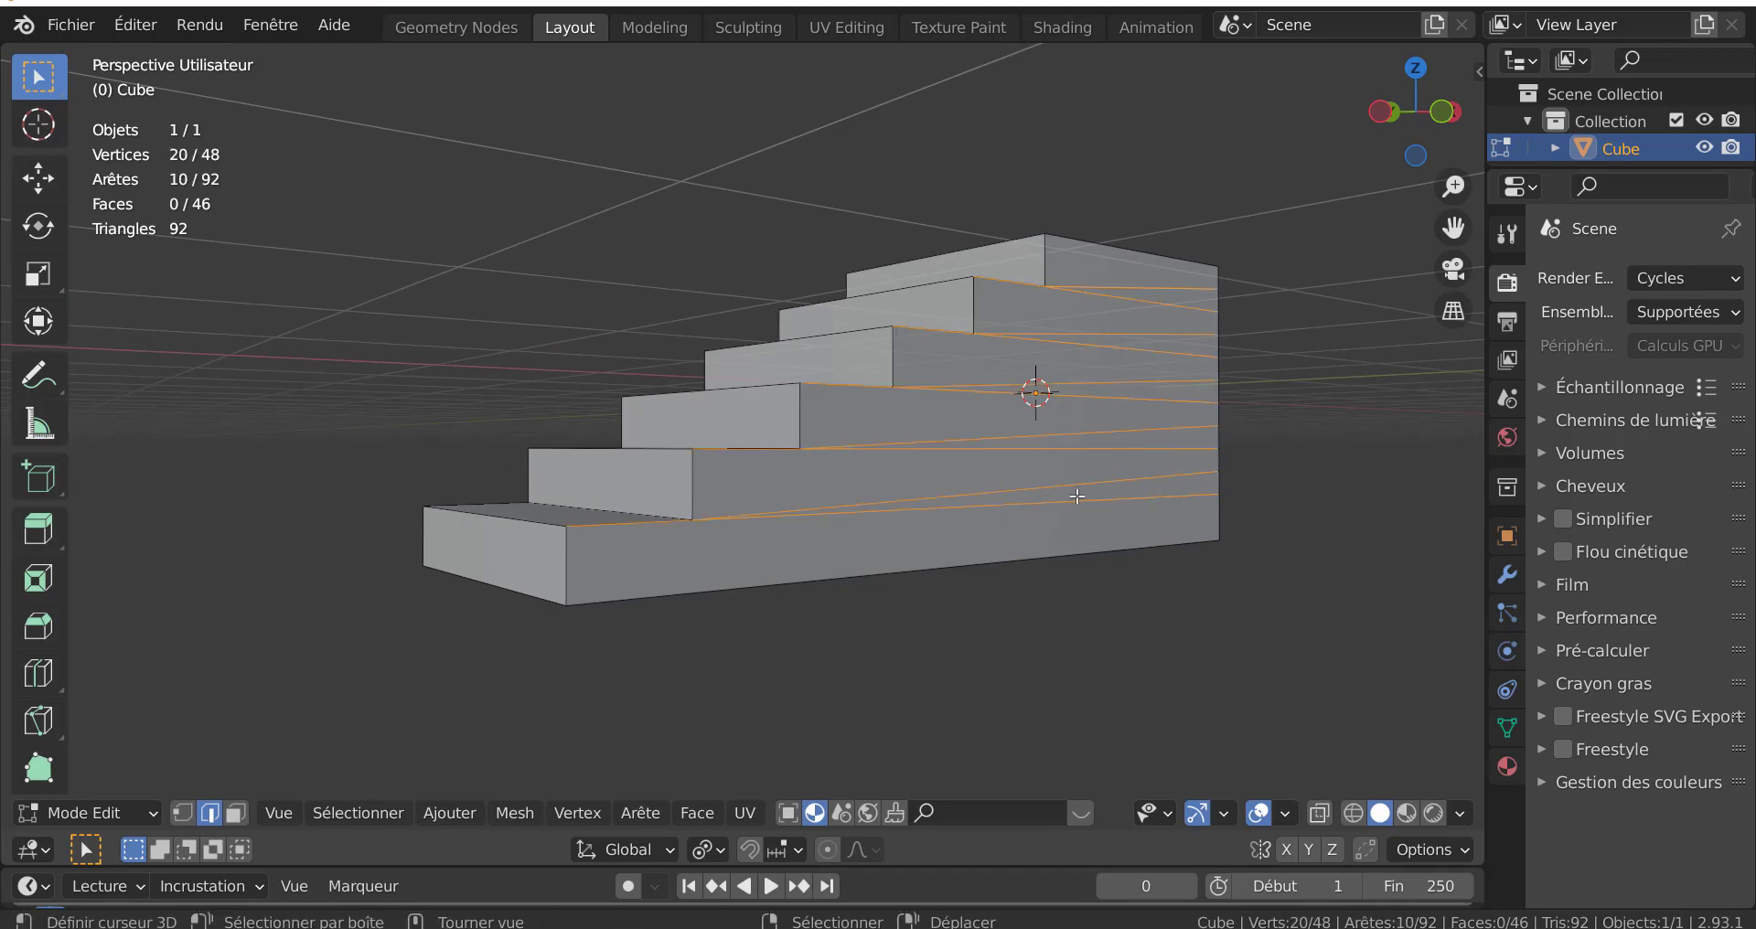
middle_drag(989, 515, 777, 387)
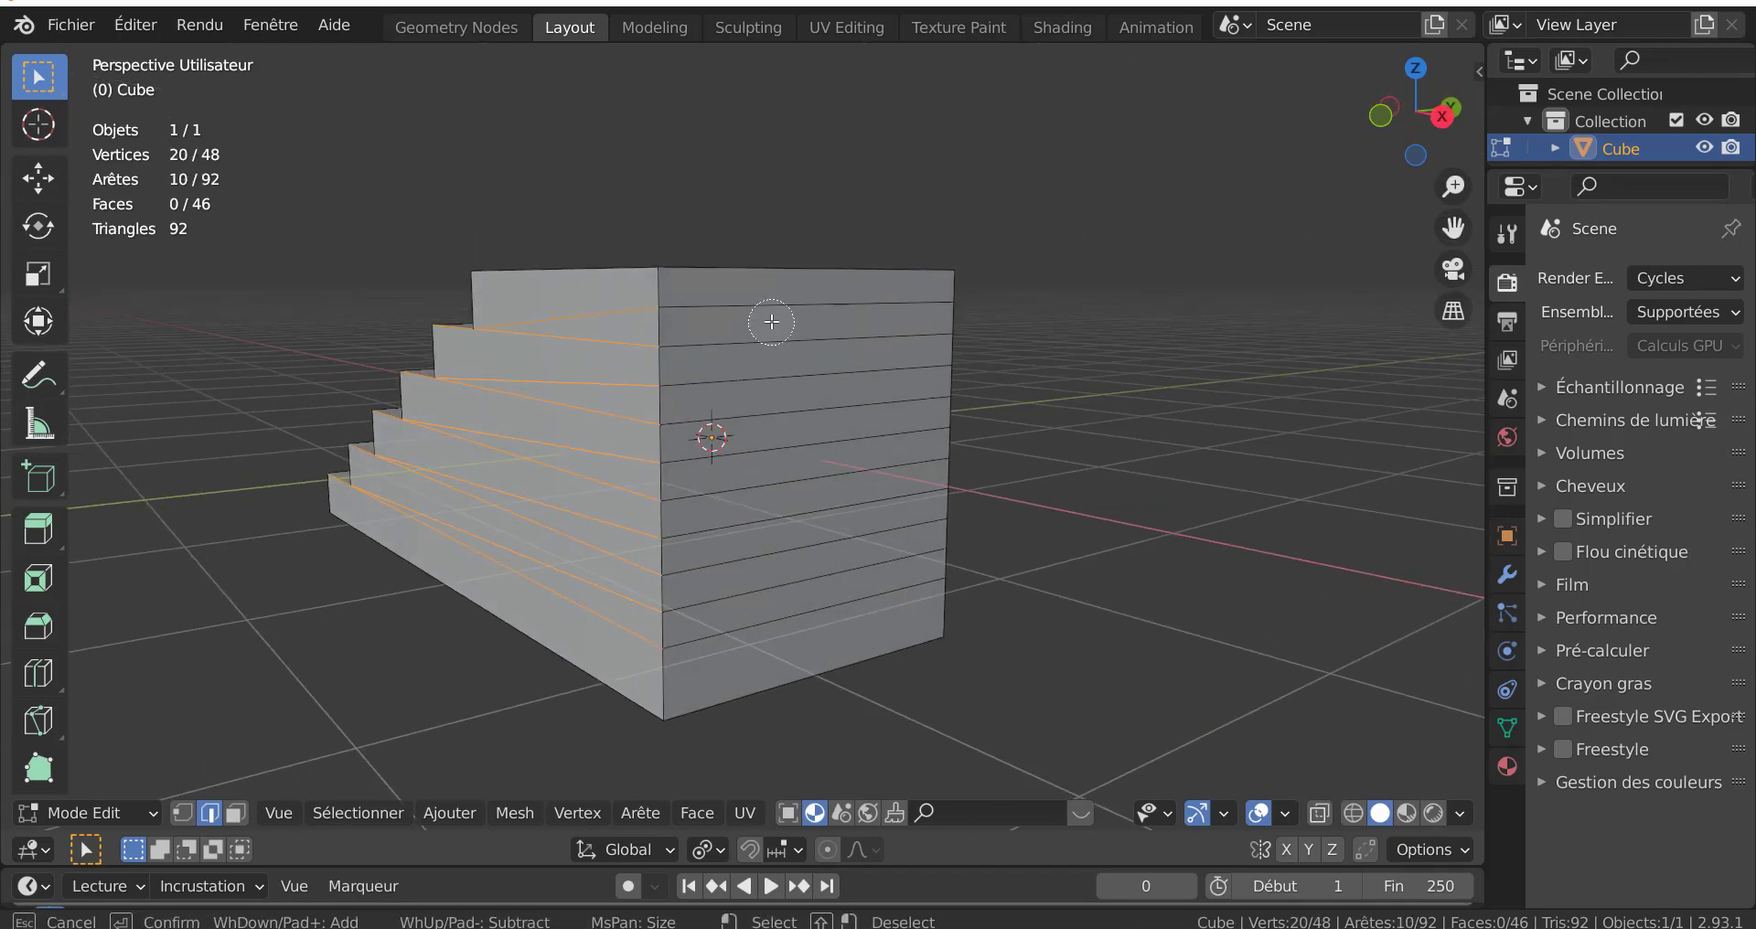
drag(772, 321, 772, 600)
right_click(1064, 542)
middle_drag(1094, 527, 768, 552)
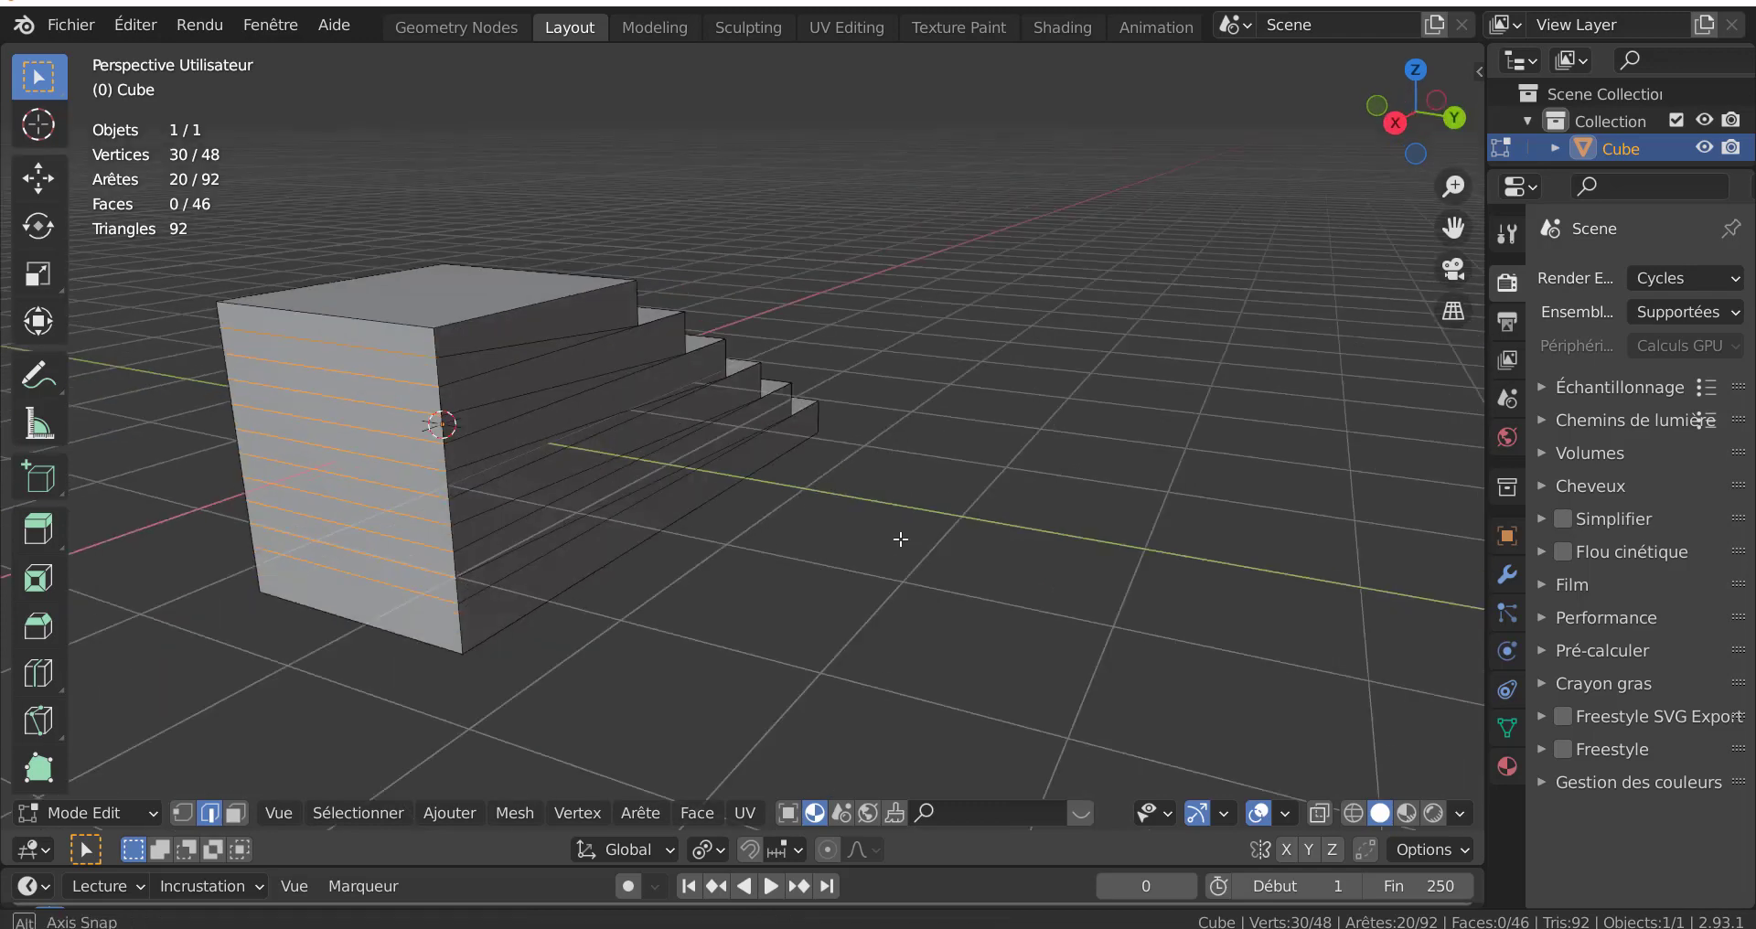
key(c)
drag(505, 338, 567, 485)
right_click(567, 485)
mouse_move(848, 569)
middle_down()
mouse_move(866, 537)
mouse_move(929, 552)
middle_up()
key(x)
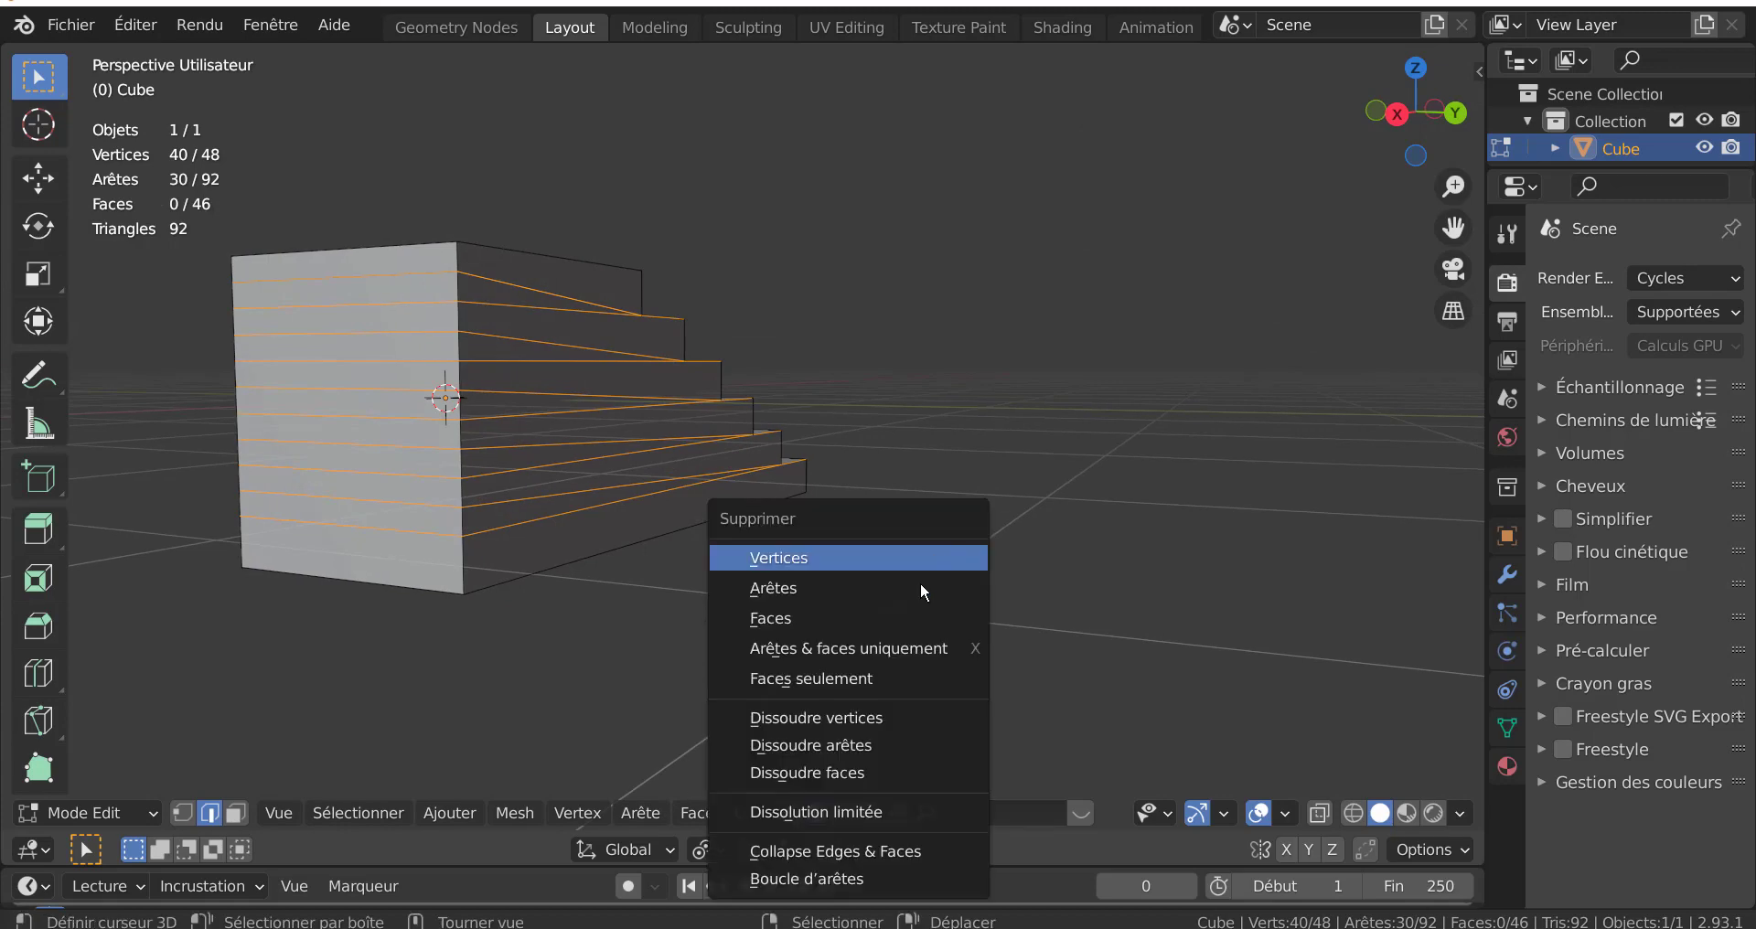
click(871, 741)
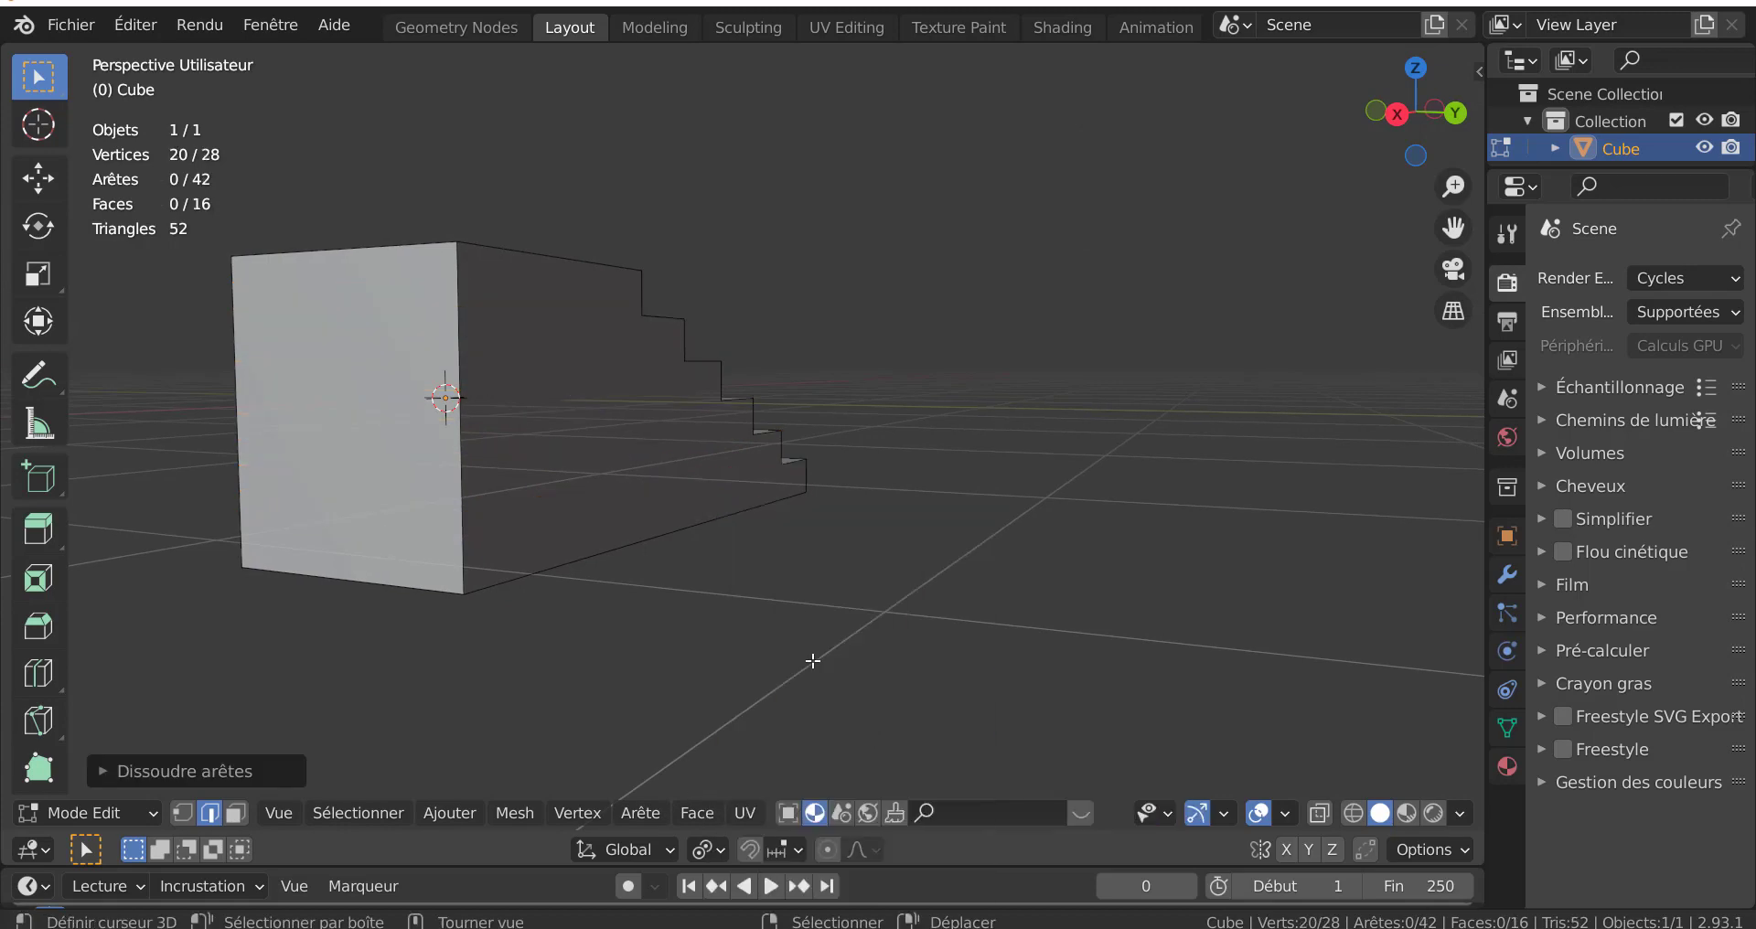
mouse_move(813, 660)
middle_down()
mouse_move(1144, 600)
mouse_move(1332, 744)
mouse_move(1344, 639)
mouse_move(1227, 607)
mouse_move(1330, 595)
middle_up()
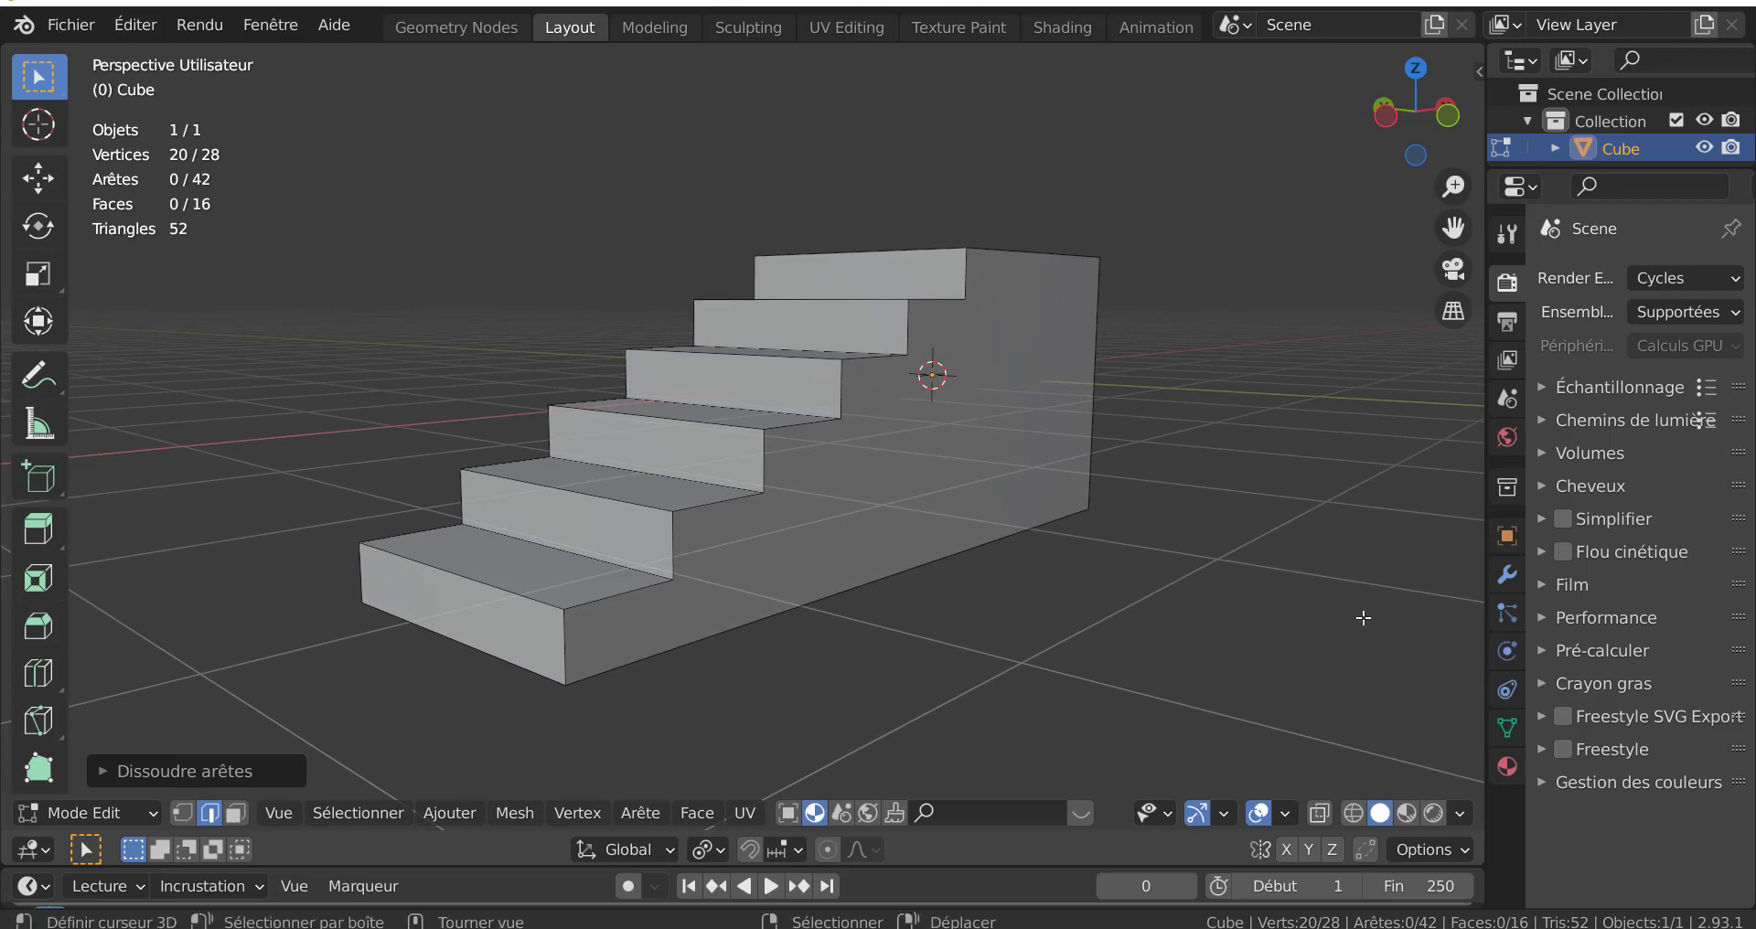
- Run all 3D-Print Toolbox checks; everything is zero except one overhang face
key(n)
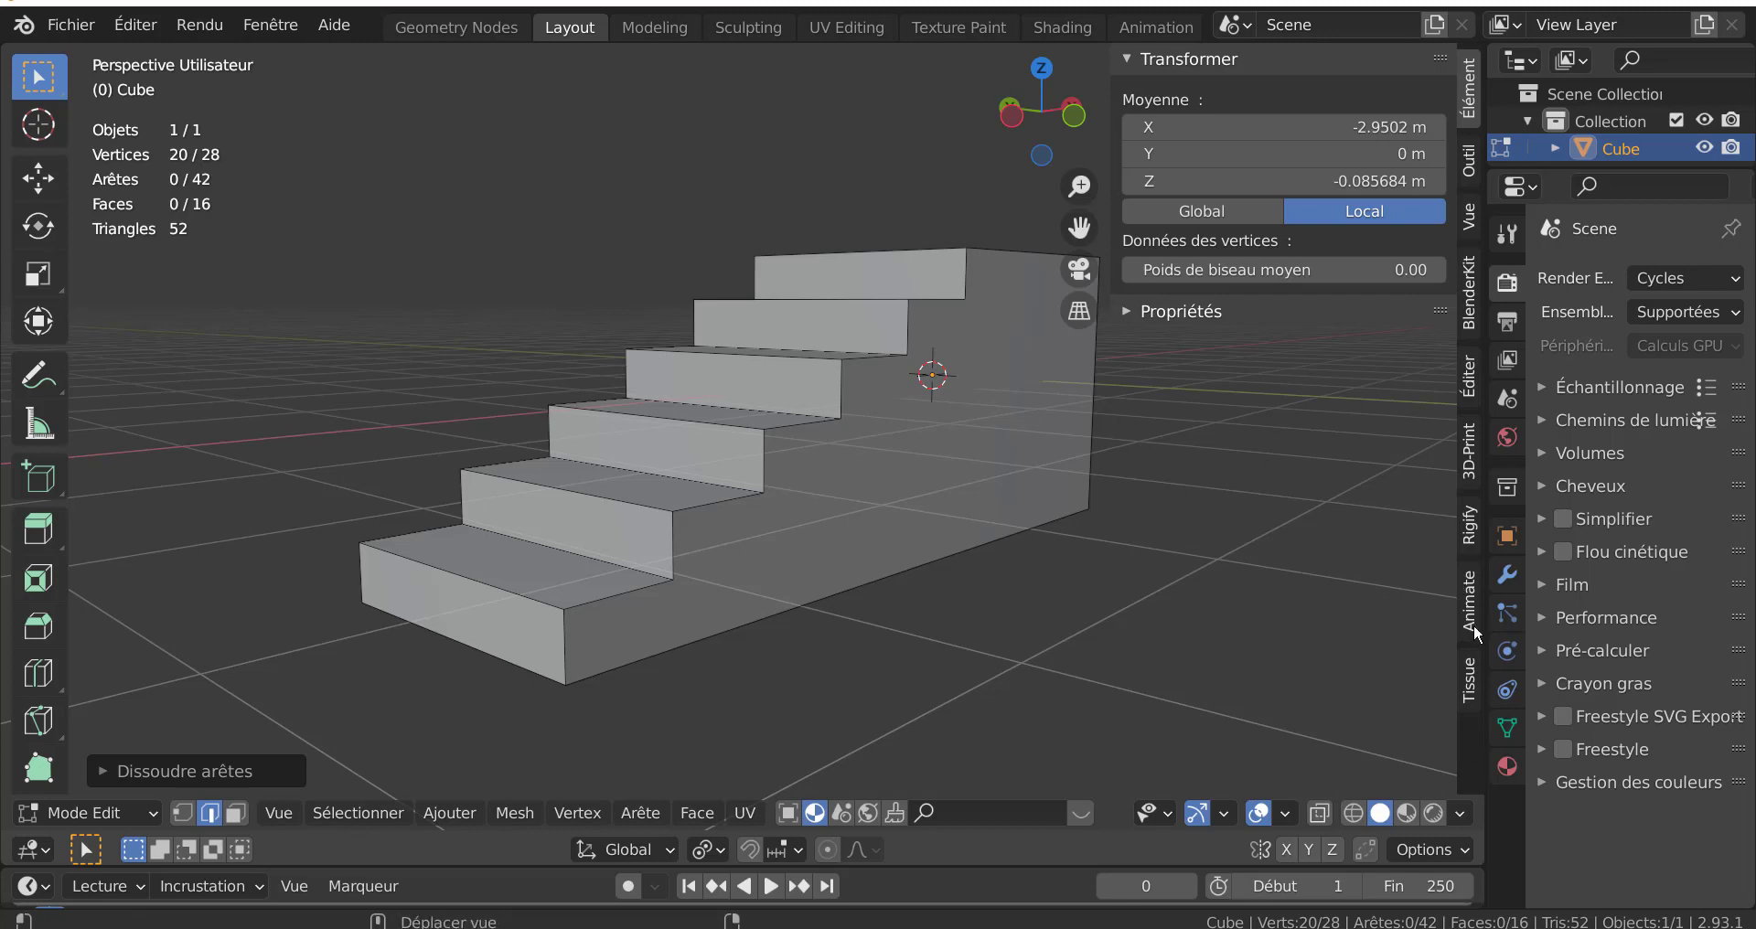
click(1468, 453)
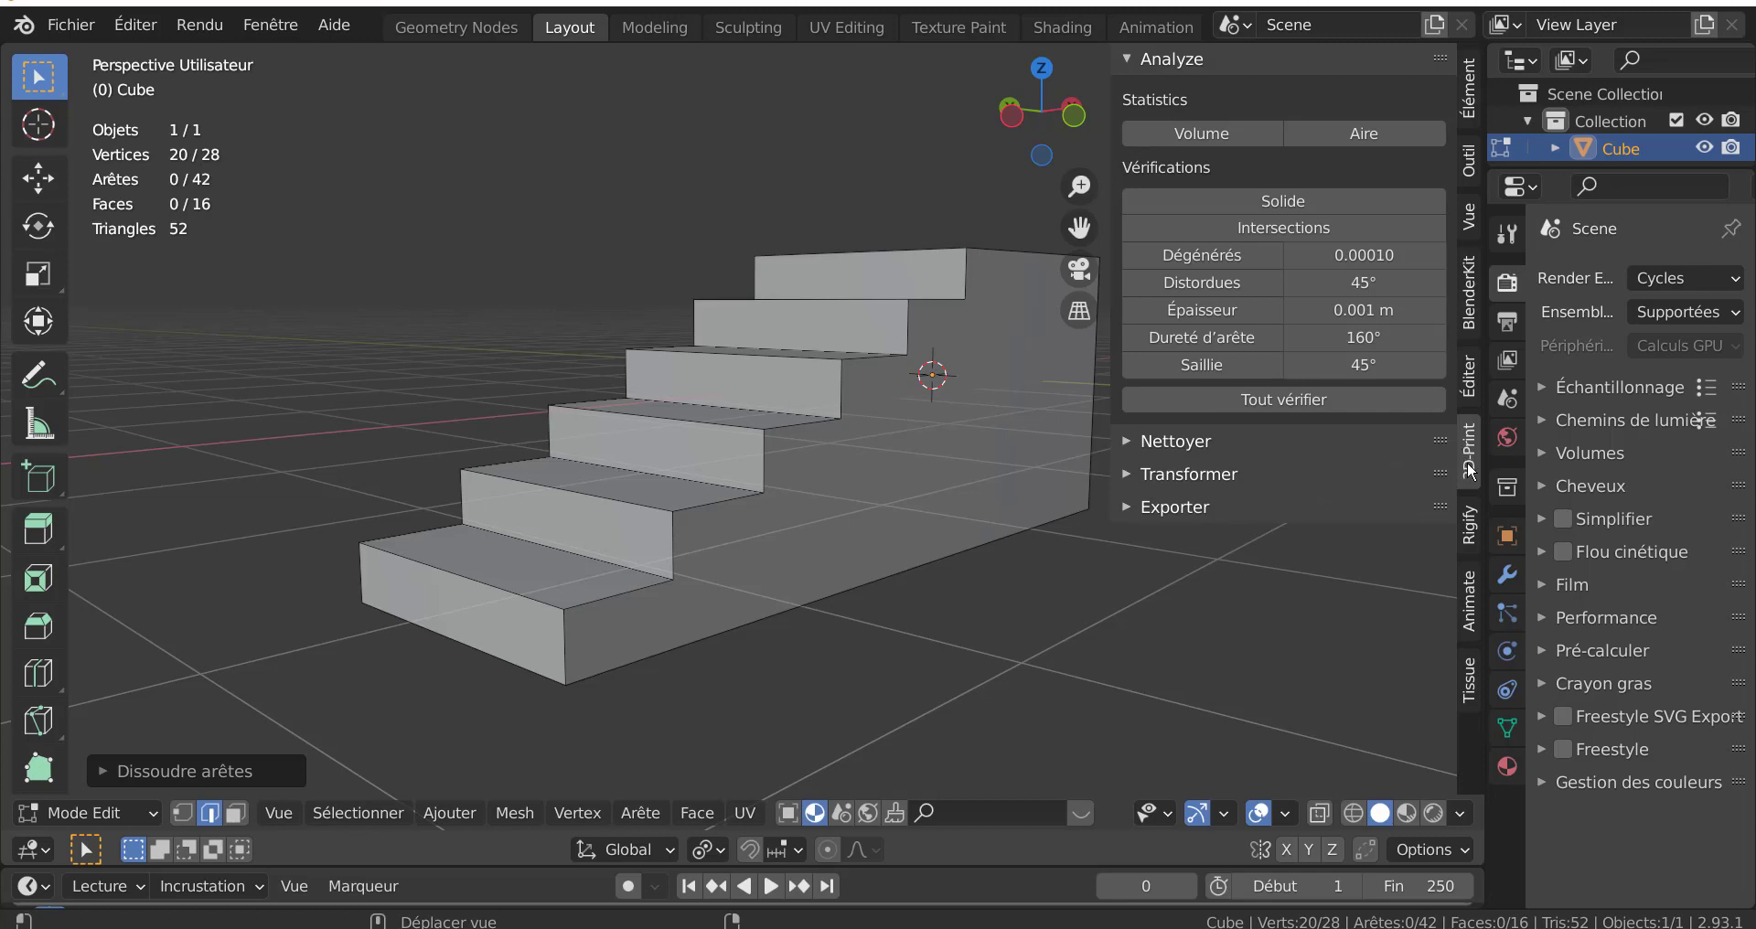
click(1278, 402)
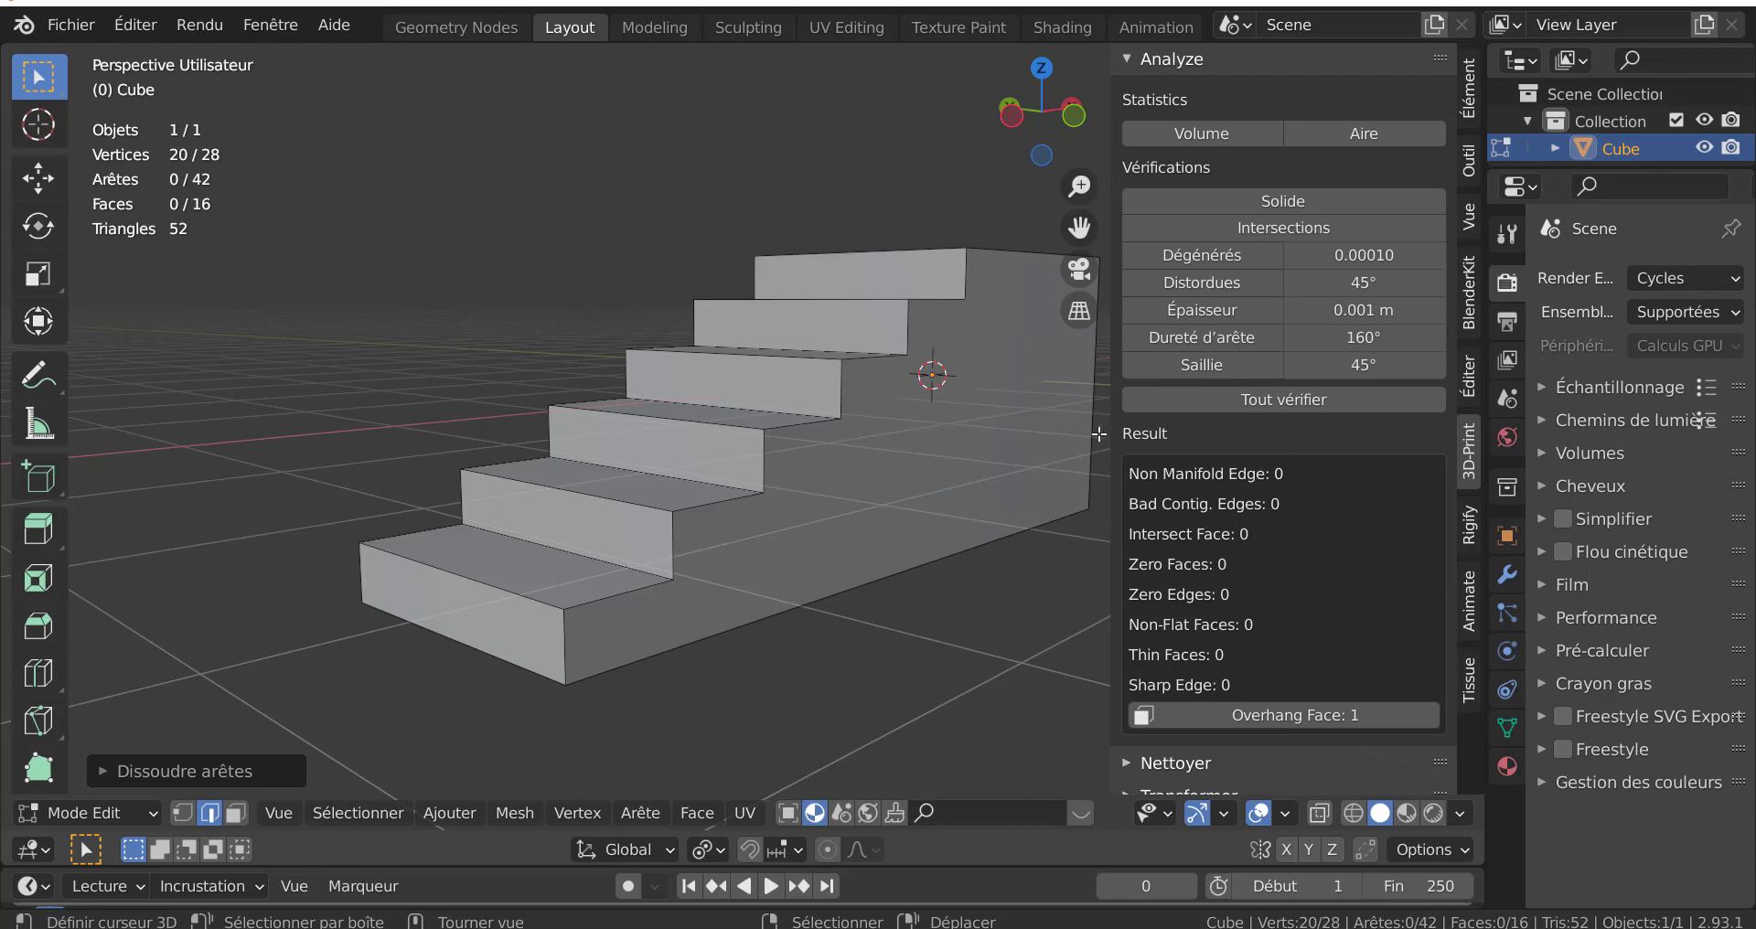
mouse_move(1109, 436)
mouse_down()
mouse_move(1170, 458)
mouse_move(1311, 462)
mouse_up()
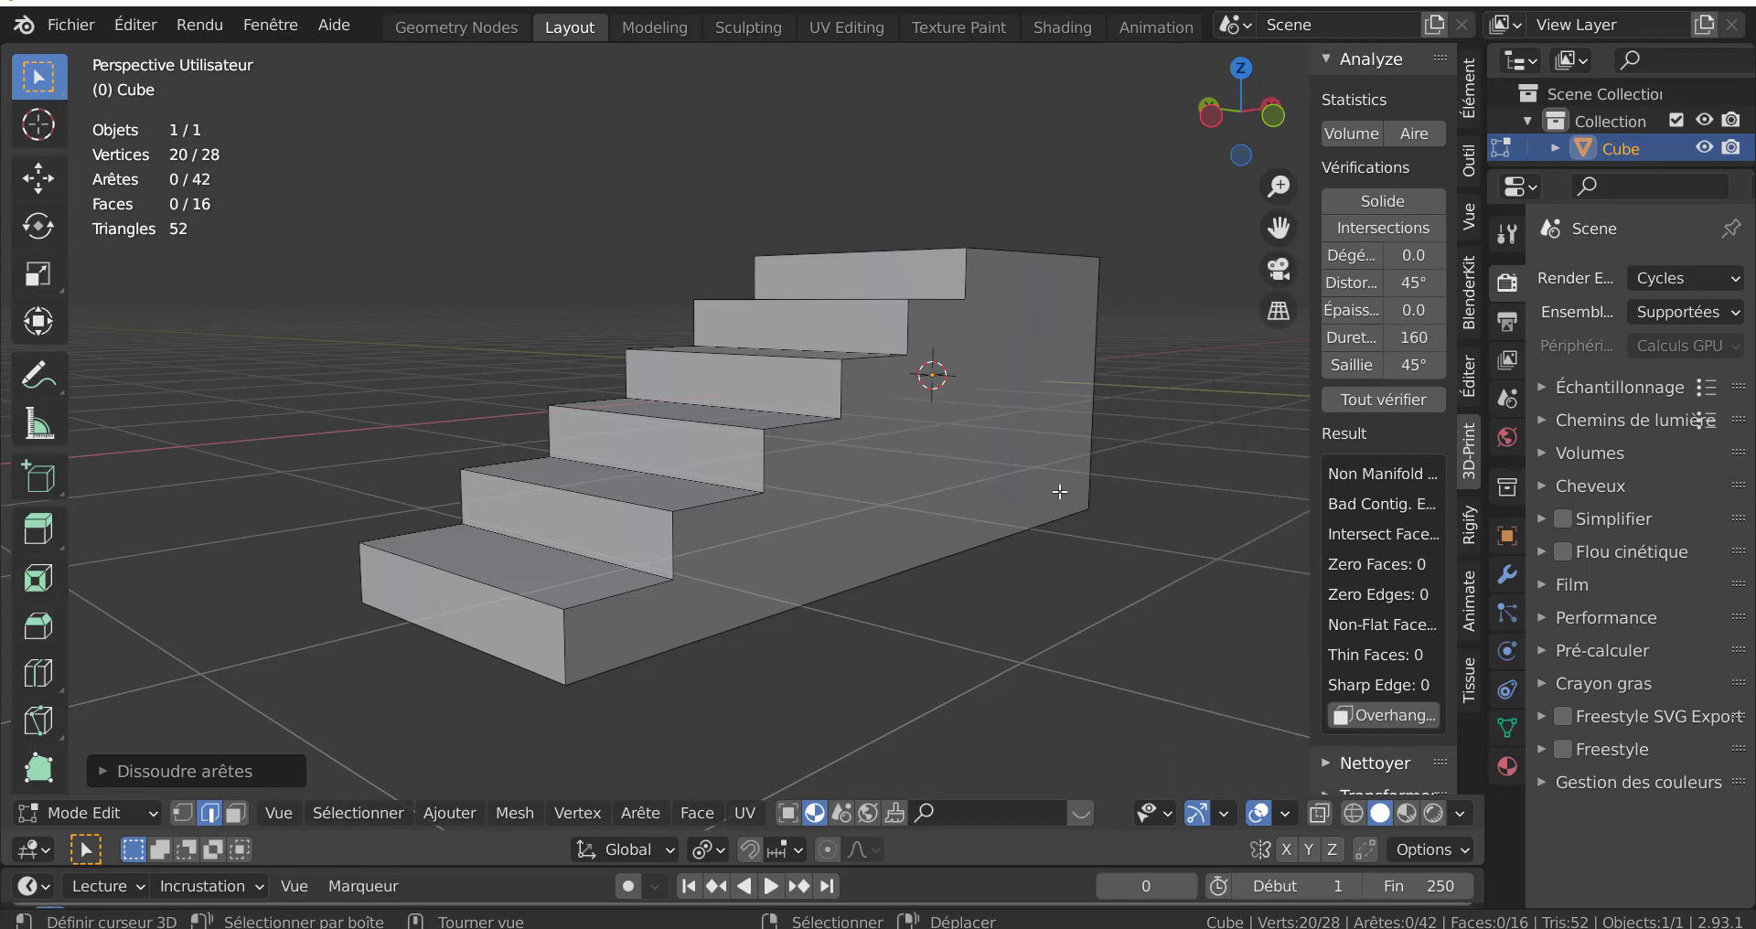
mouse_move(1026, 480)
middle_down()
mouse_move(1021, 536)
mouse_move(906, 533)
mouse_move(835, 490)
middle_up()
scroll(835, 489, up, 1)
scroll(800, 508, up, 1)
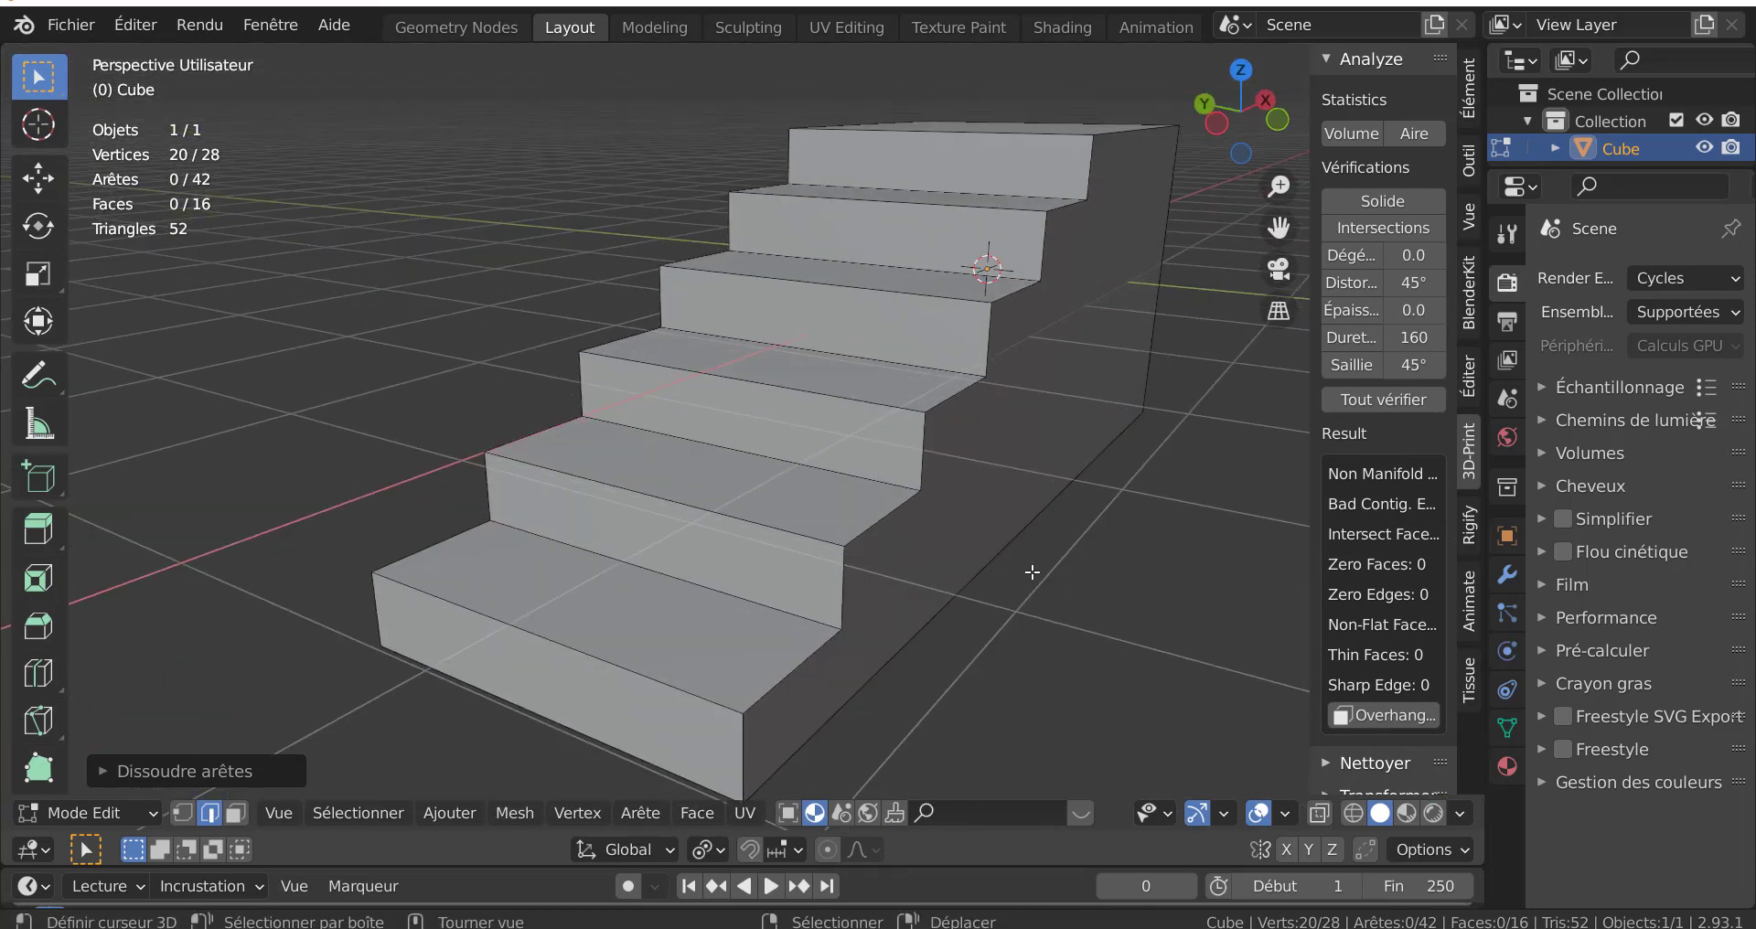
middle_drag(720, 630, 639, 592)
- Select all faces and begin scaling the staircase along Z
key(3)
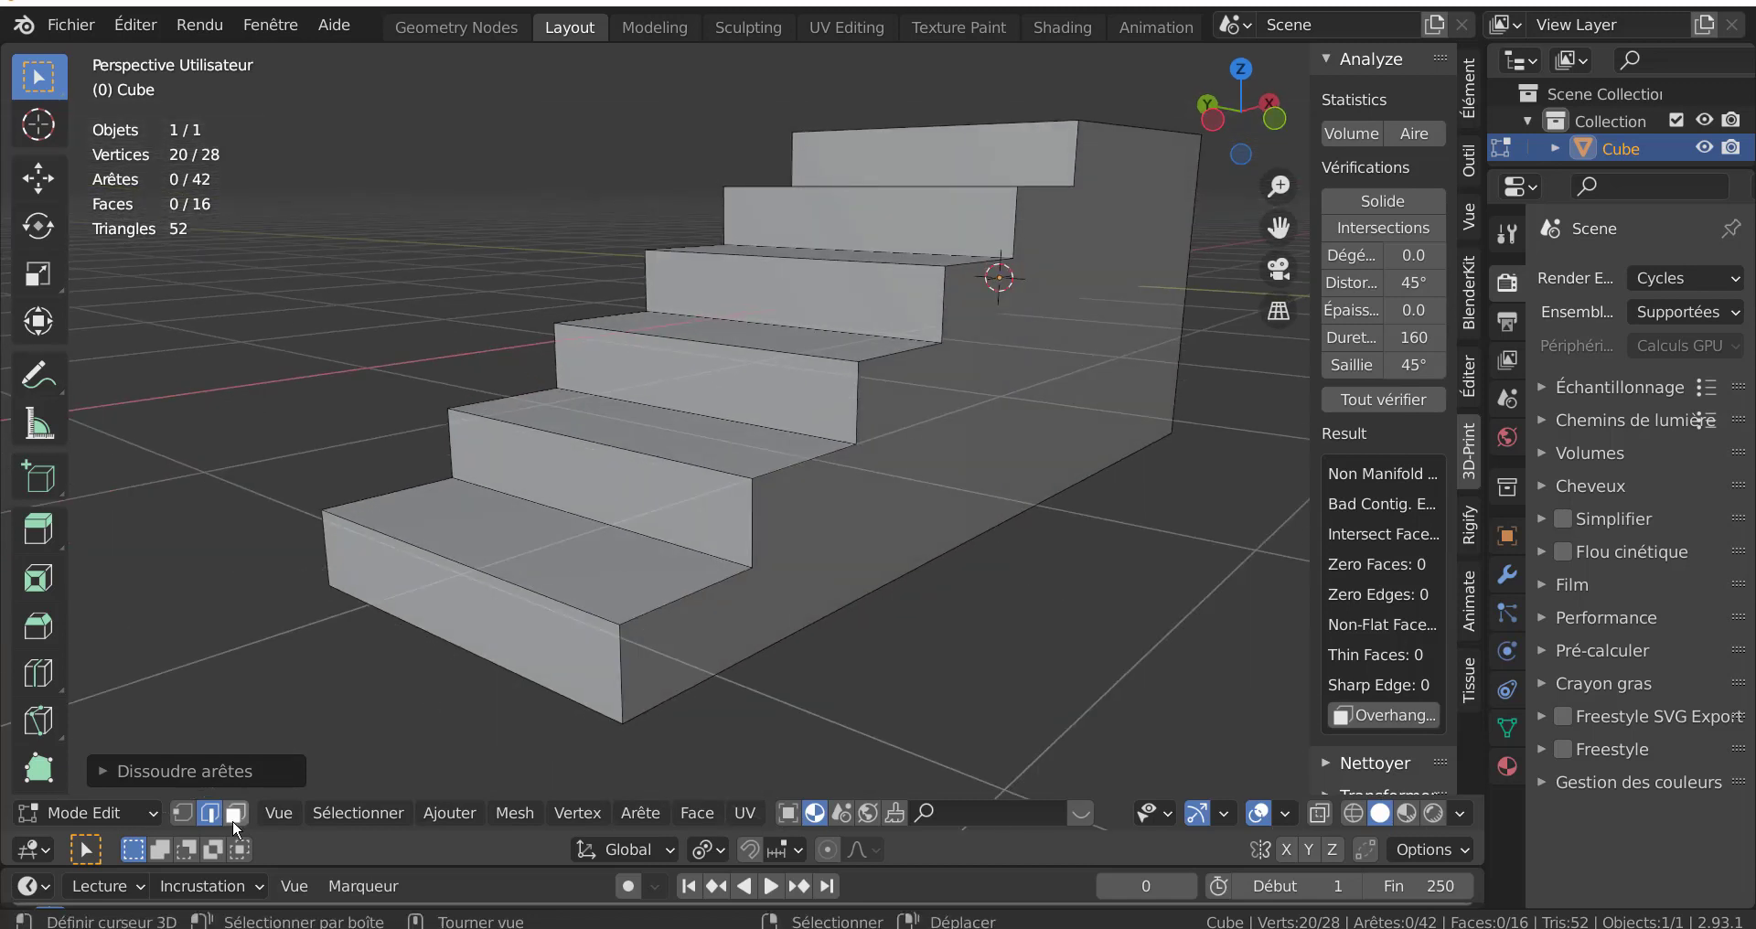
mouse_move(534, 562)
middle_down()
mouse_move(592, 571)
mouse_move(842, 744)
mouse_move(851, 590)
middle_up()
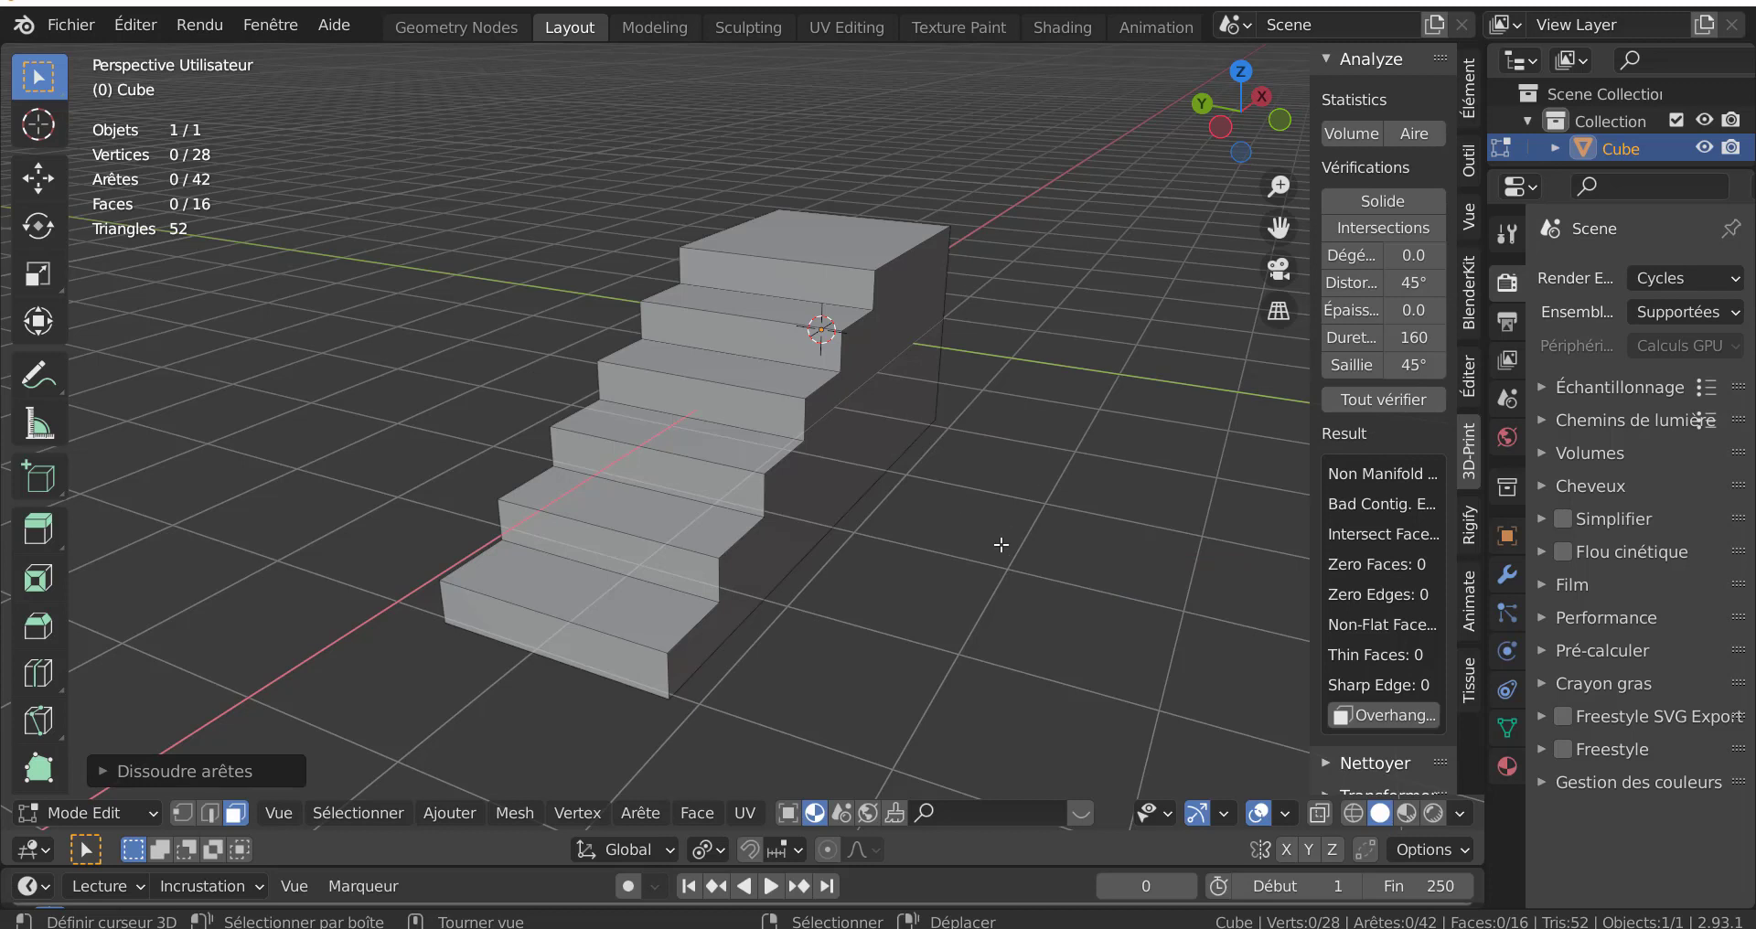
key(a)
key(s)
key(z)
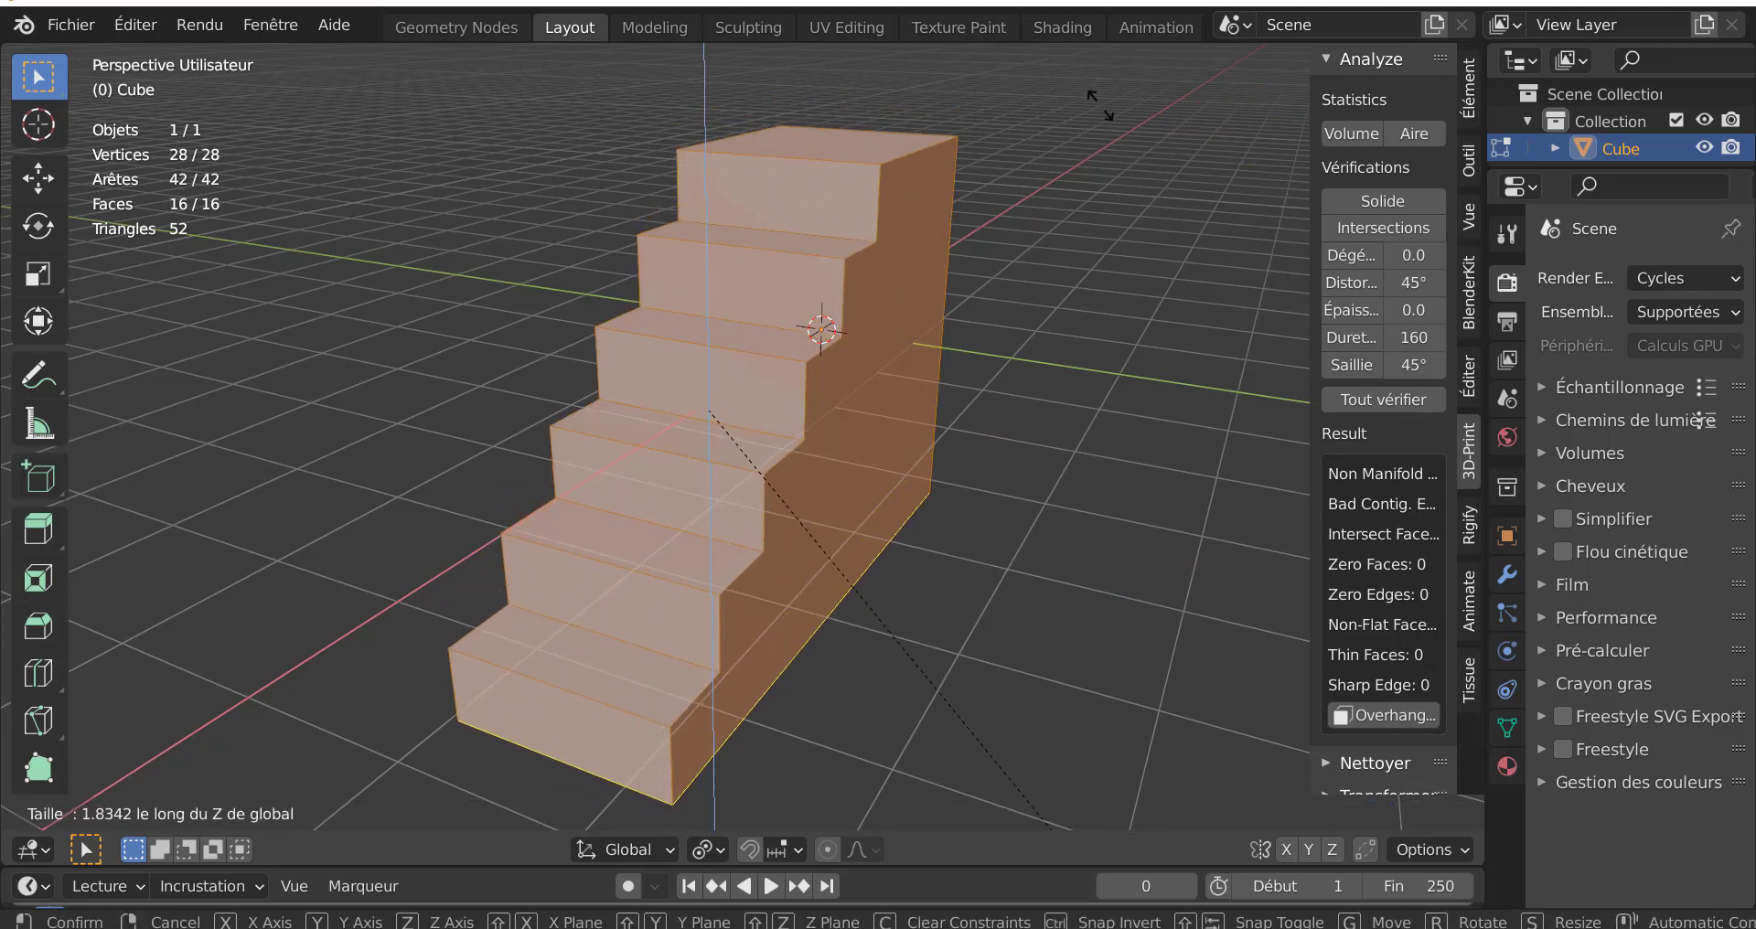
- Confirm the vertical squash to about 0.6 and stretch the staircase along X
click(904, 368)
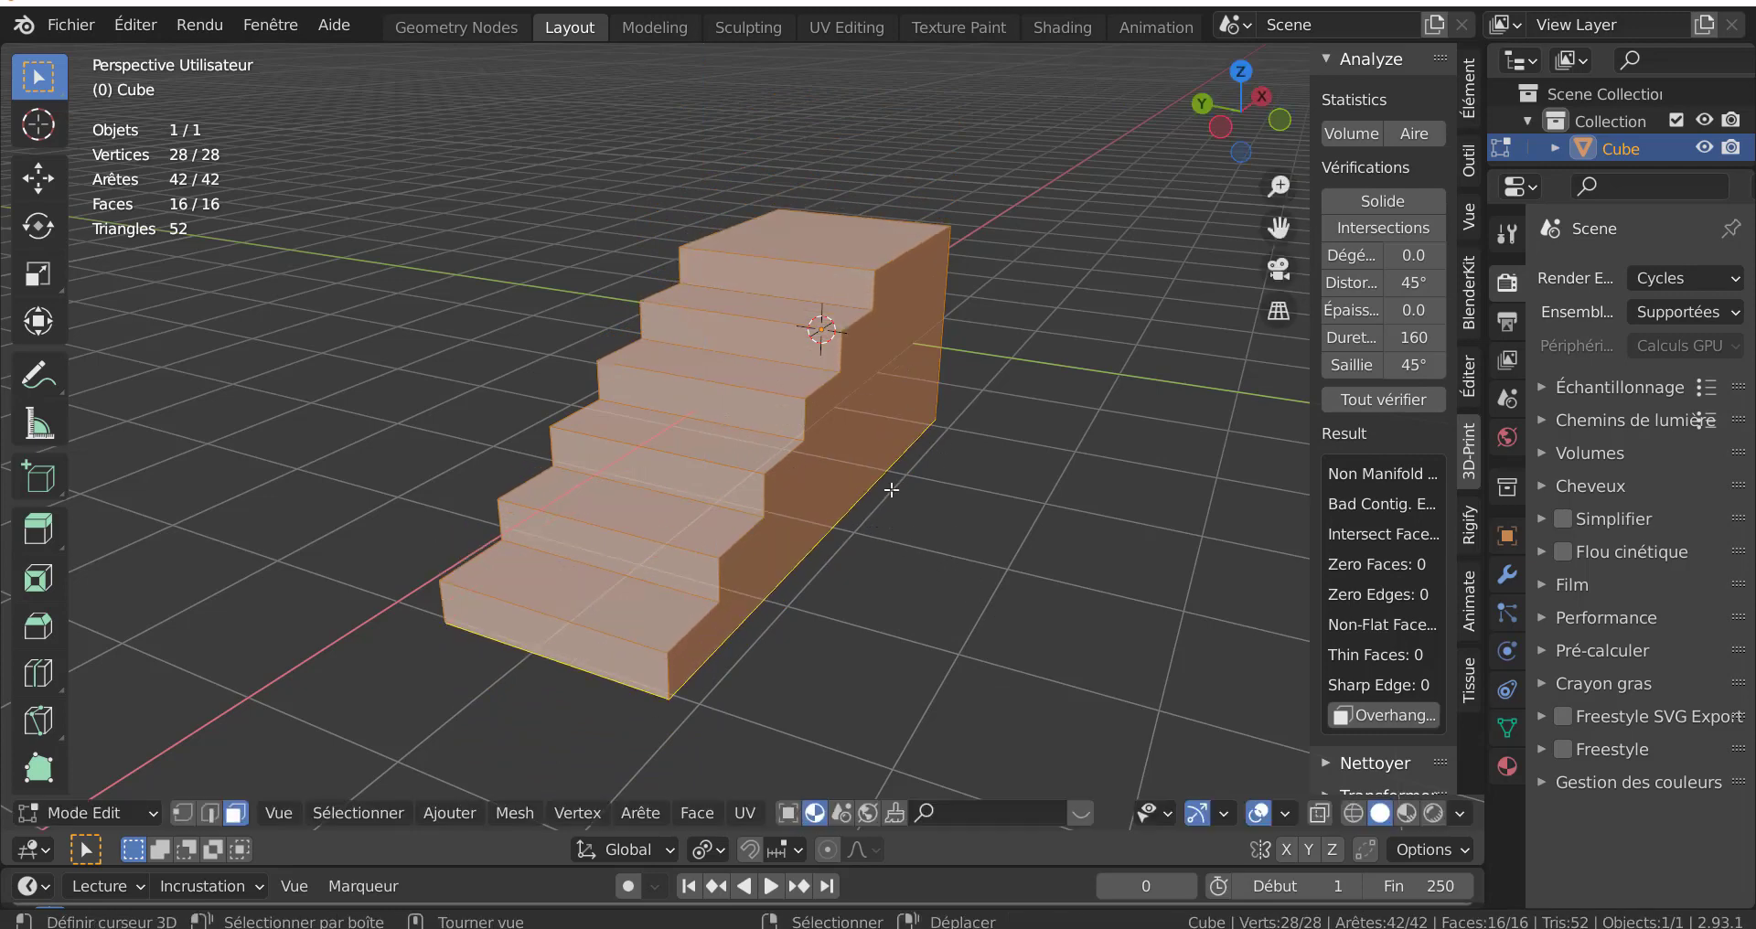
middle_drag(892, 491, 885, 608)
scroll(891, 613, down, 2)
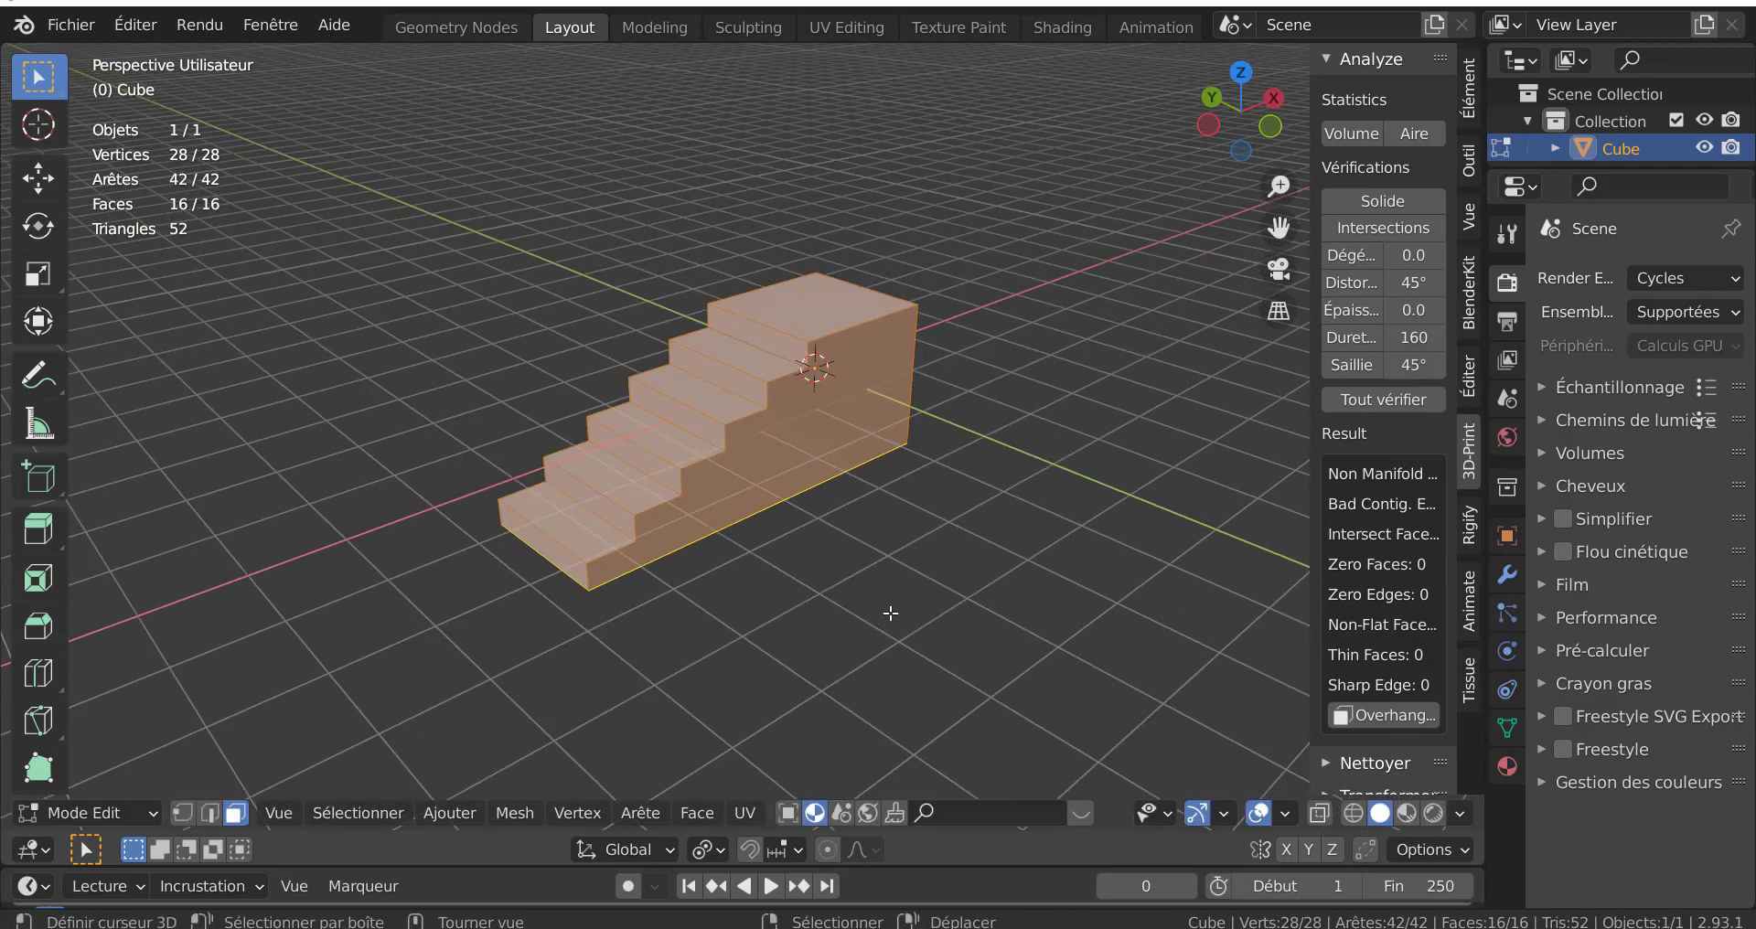
key(s)
key(x)
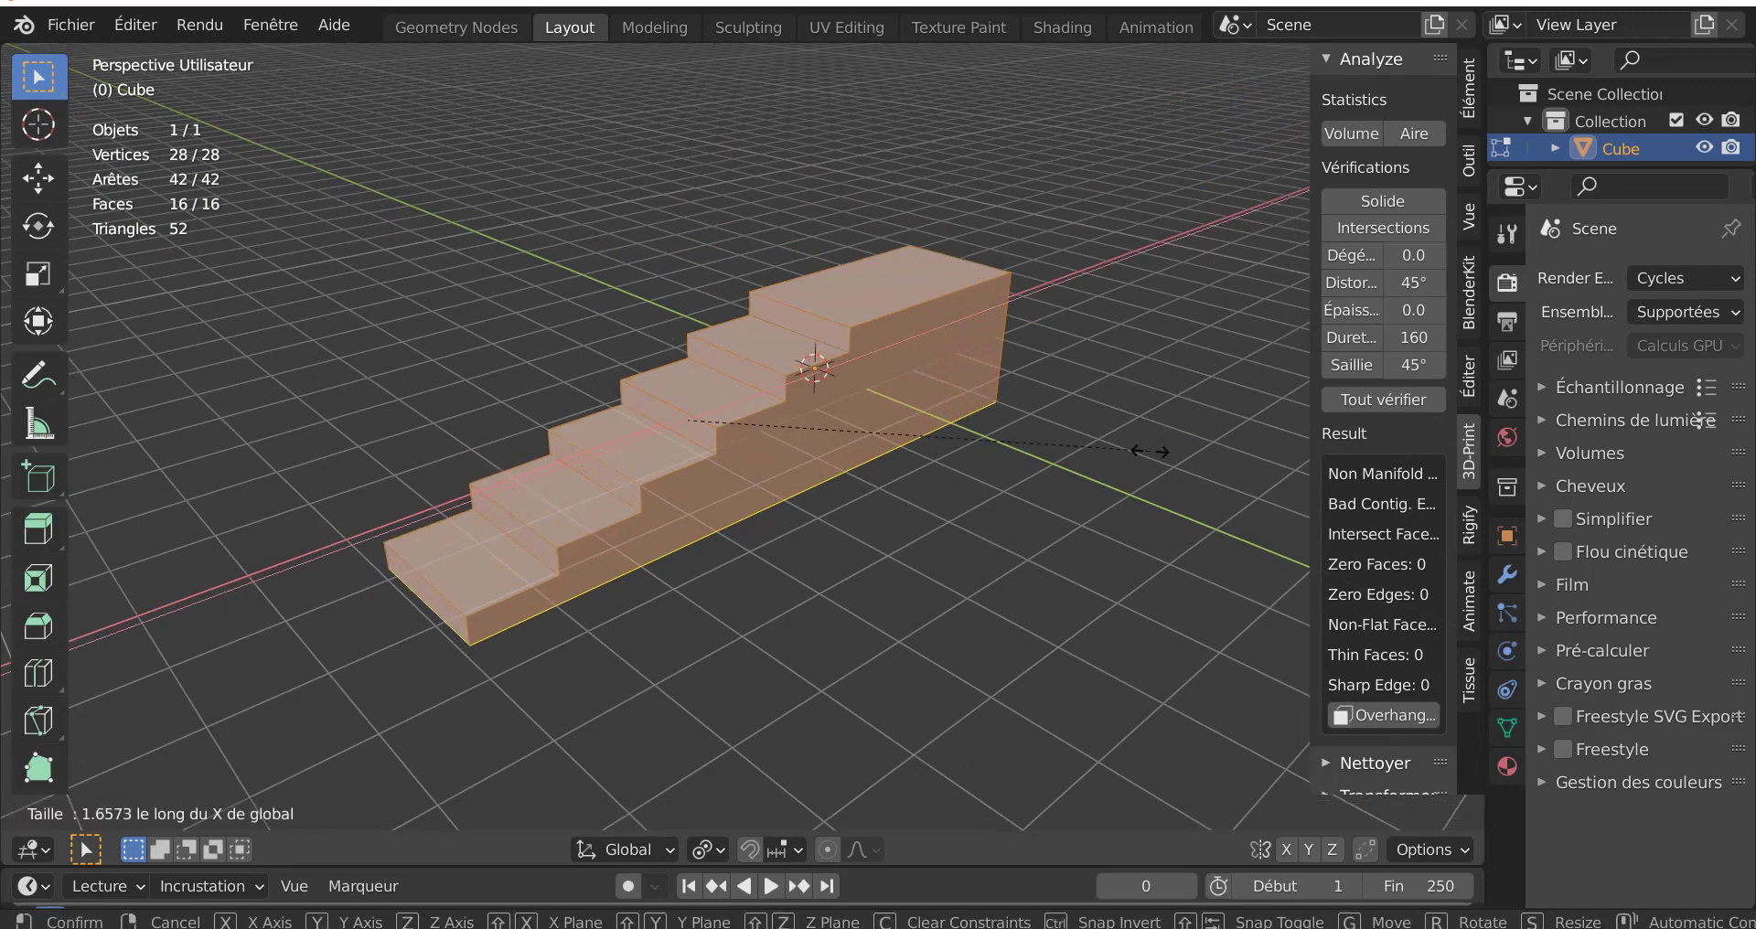
click(862, 543)
- Stretch the staircase about 2.27 along Y to widen the steps
key(y)
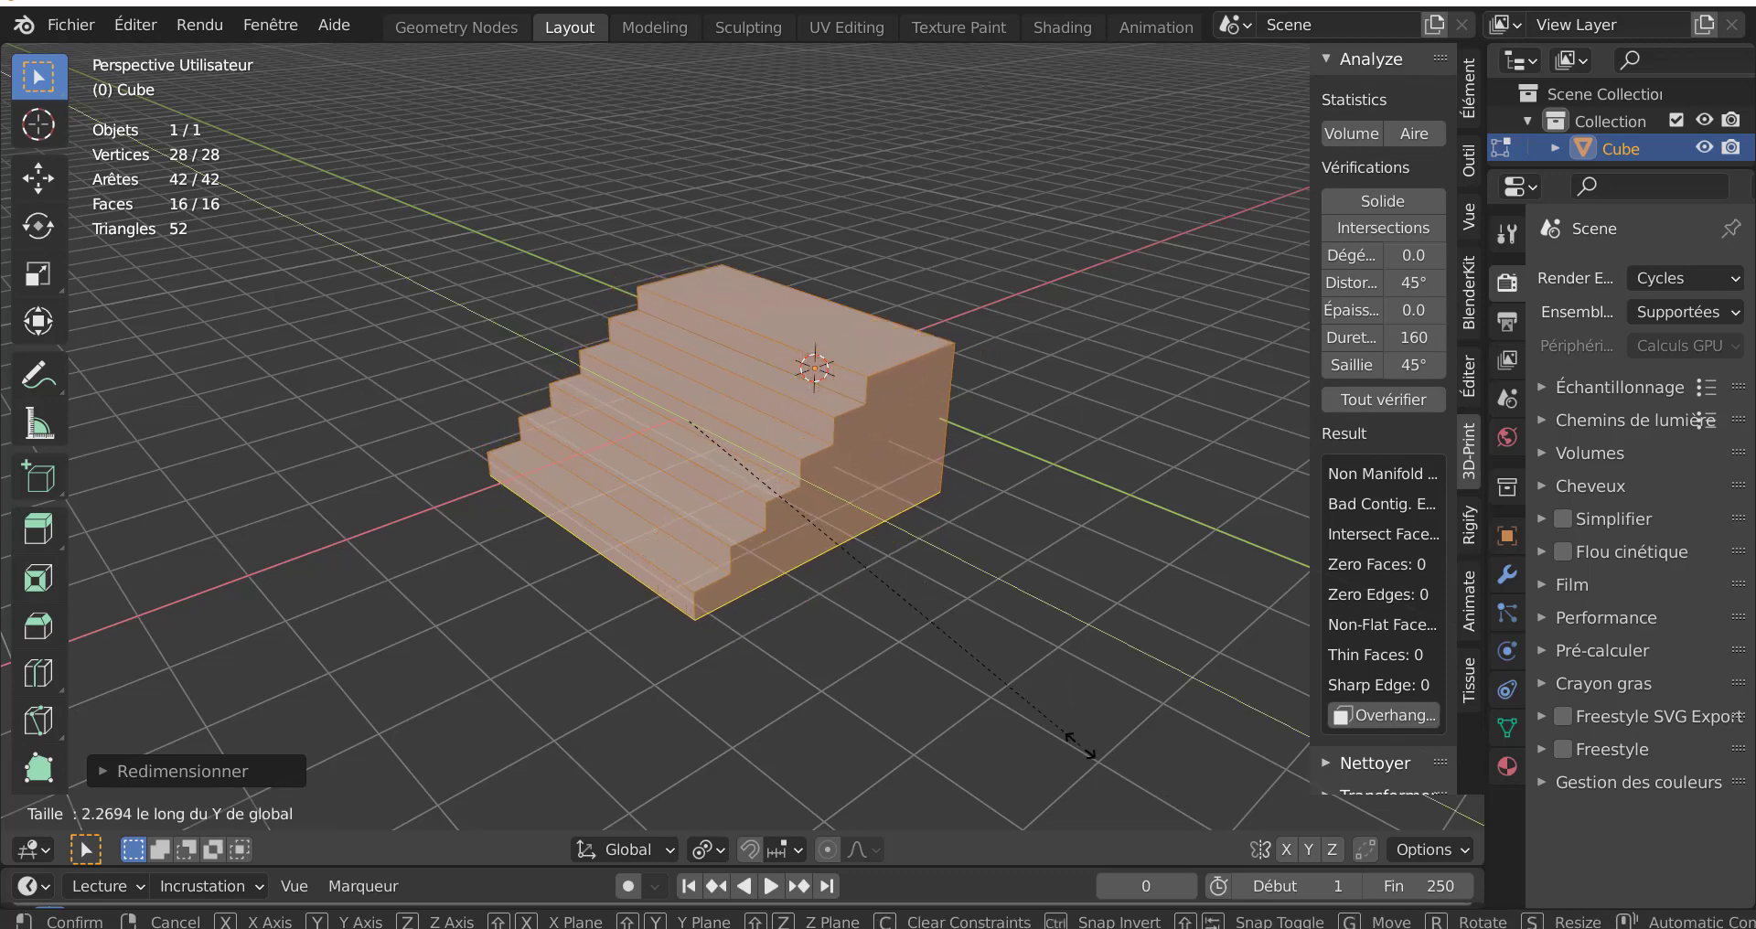
click(1042, 727)
mouse_move(730, 662)
middle_down()
mouse_move(1001, 601)
mouse_move(847, 600)
middle_up()
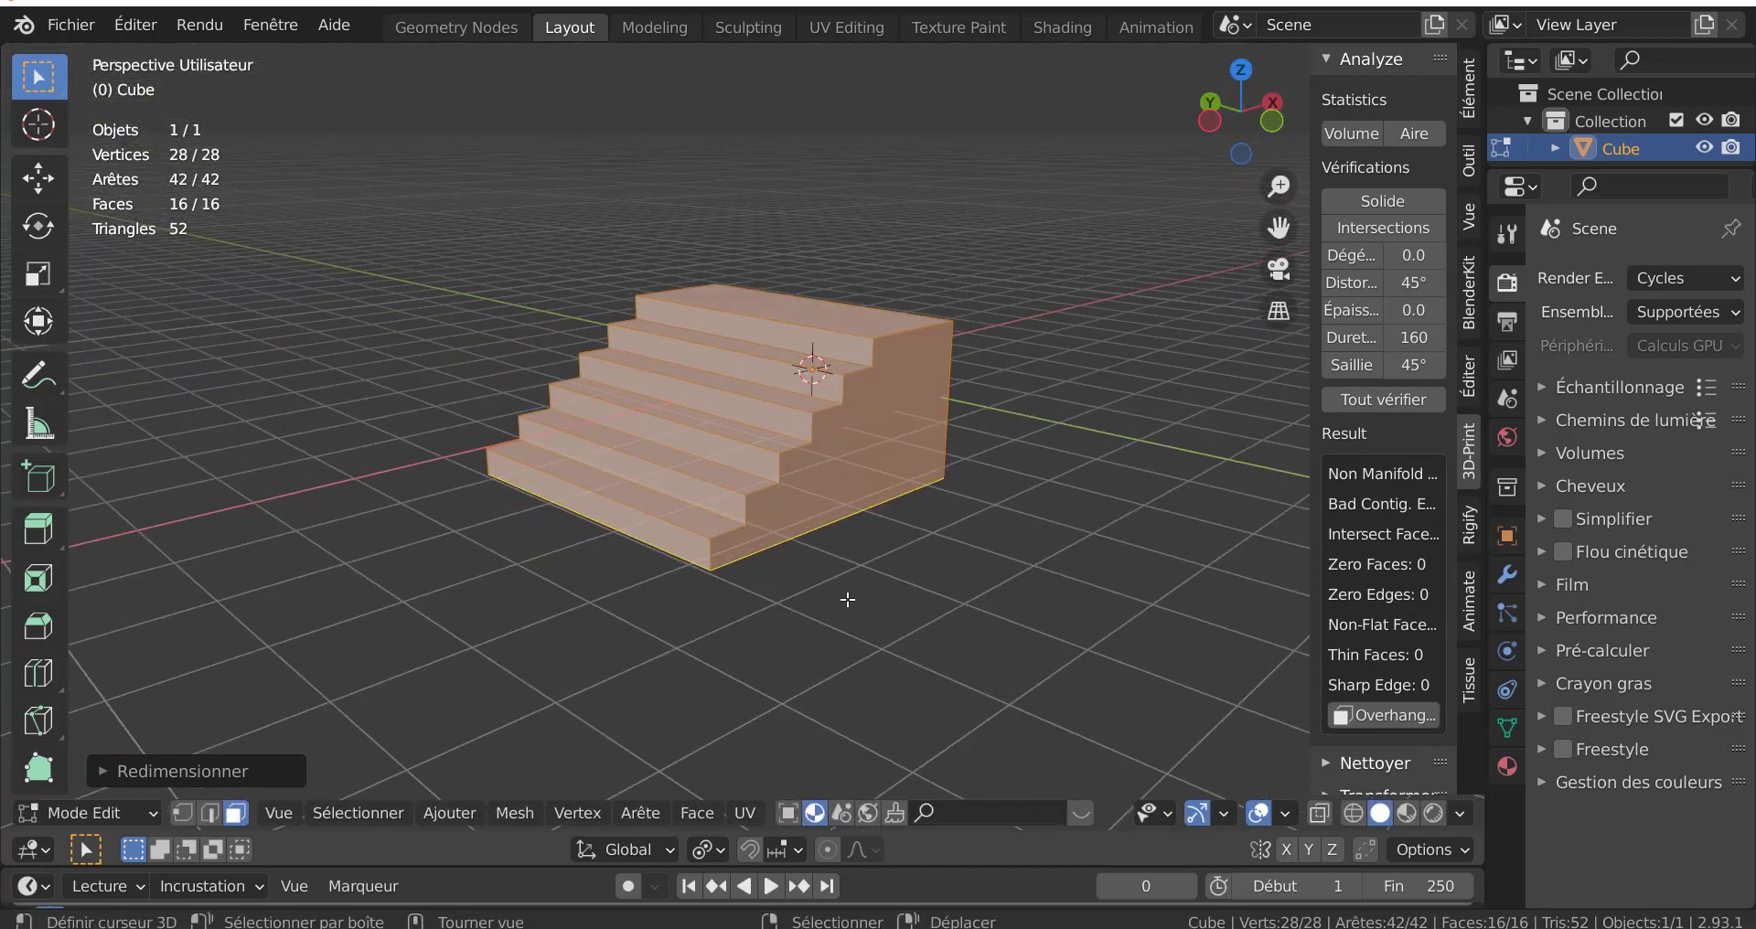
scroll(849, 602, up, 3)
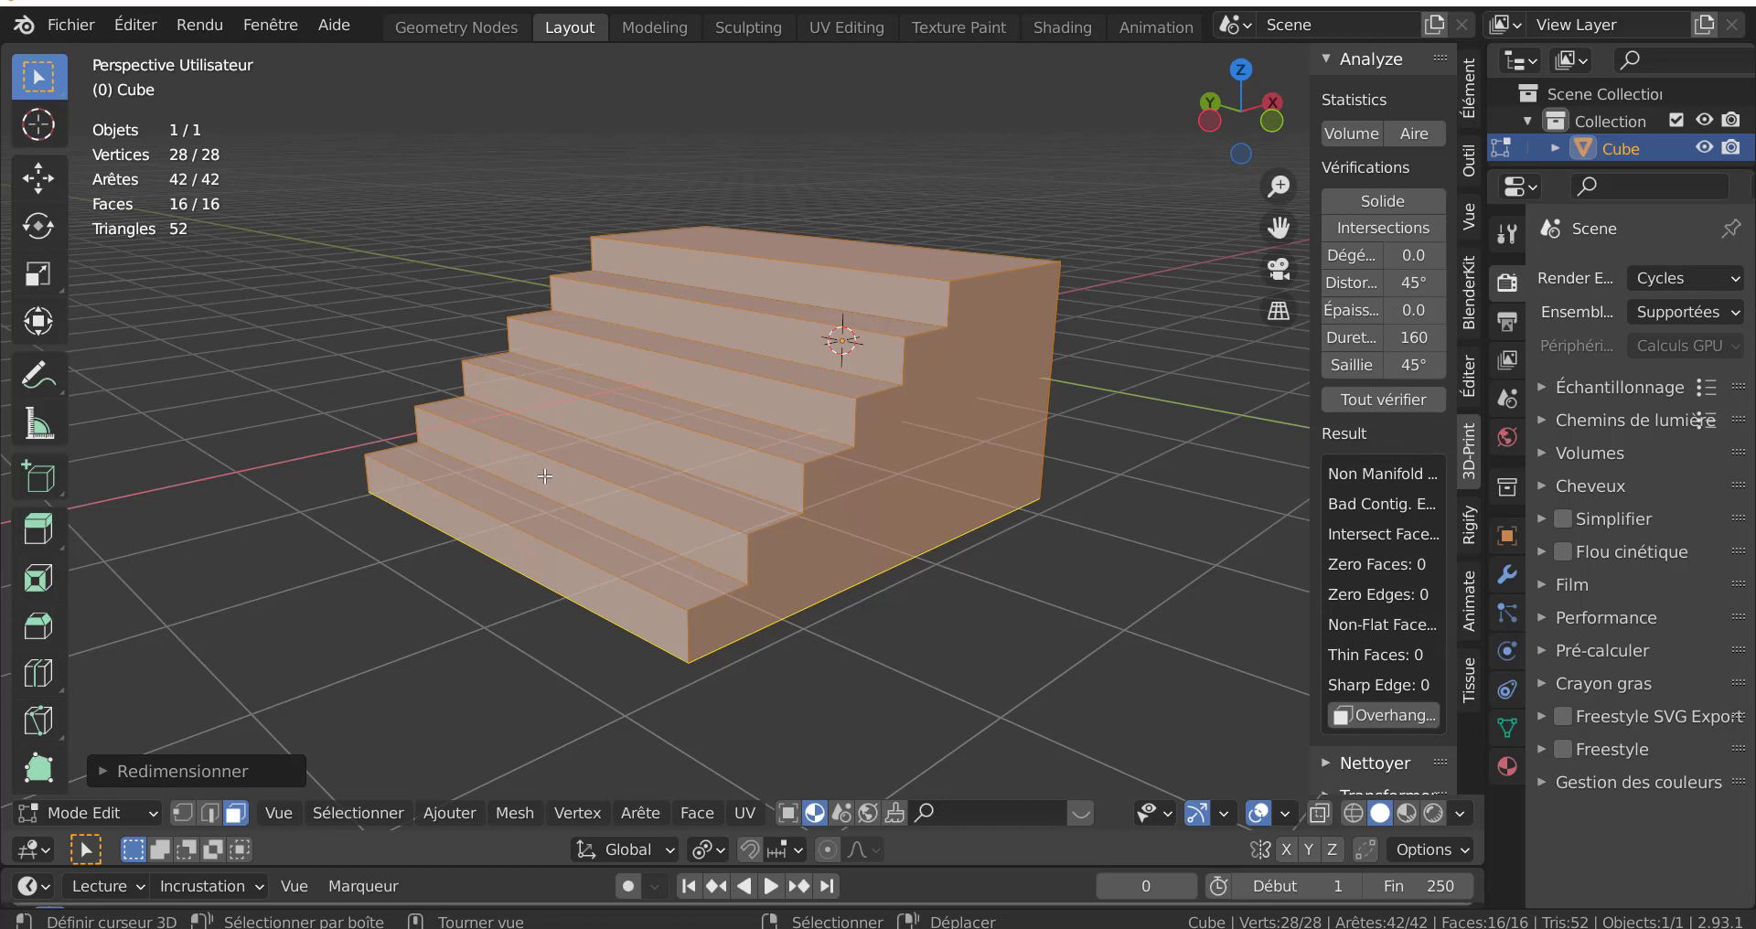
scroll(821, 406, up, 2)
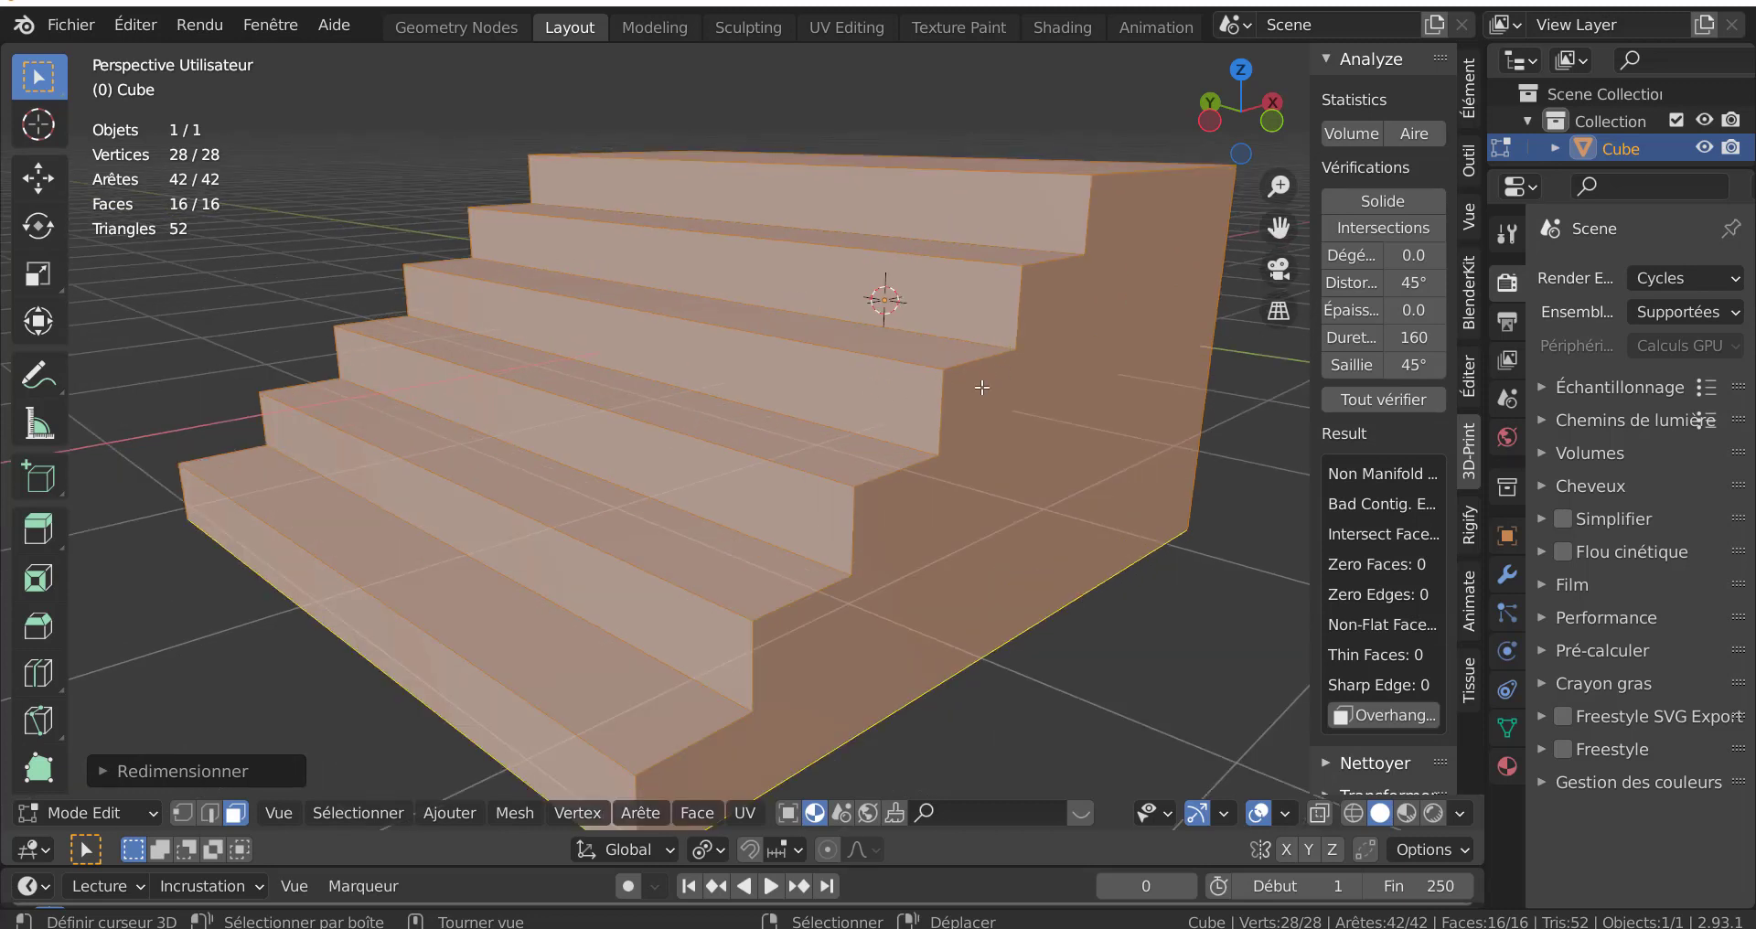
scroll(740, 382, down, 2)
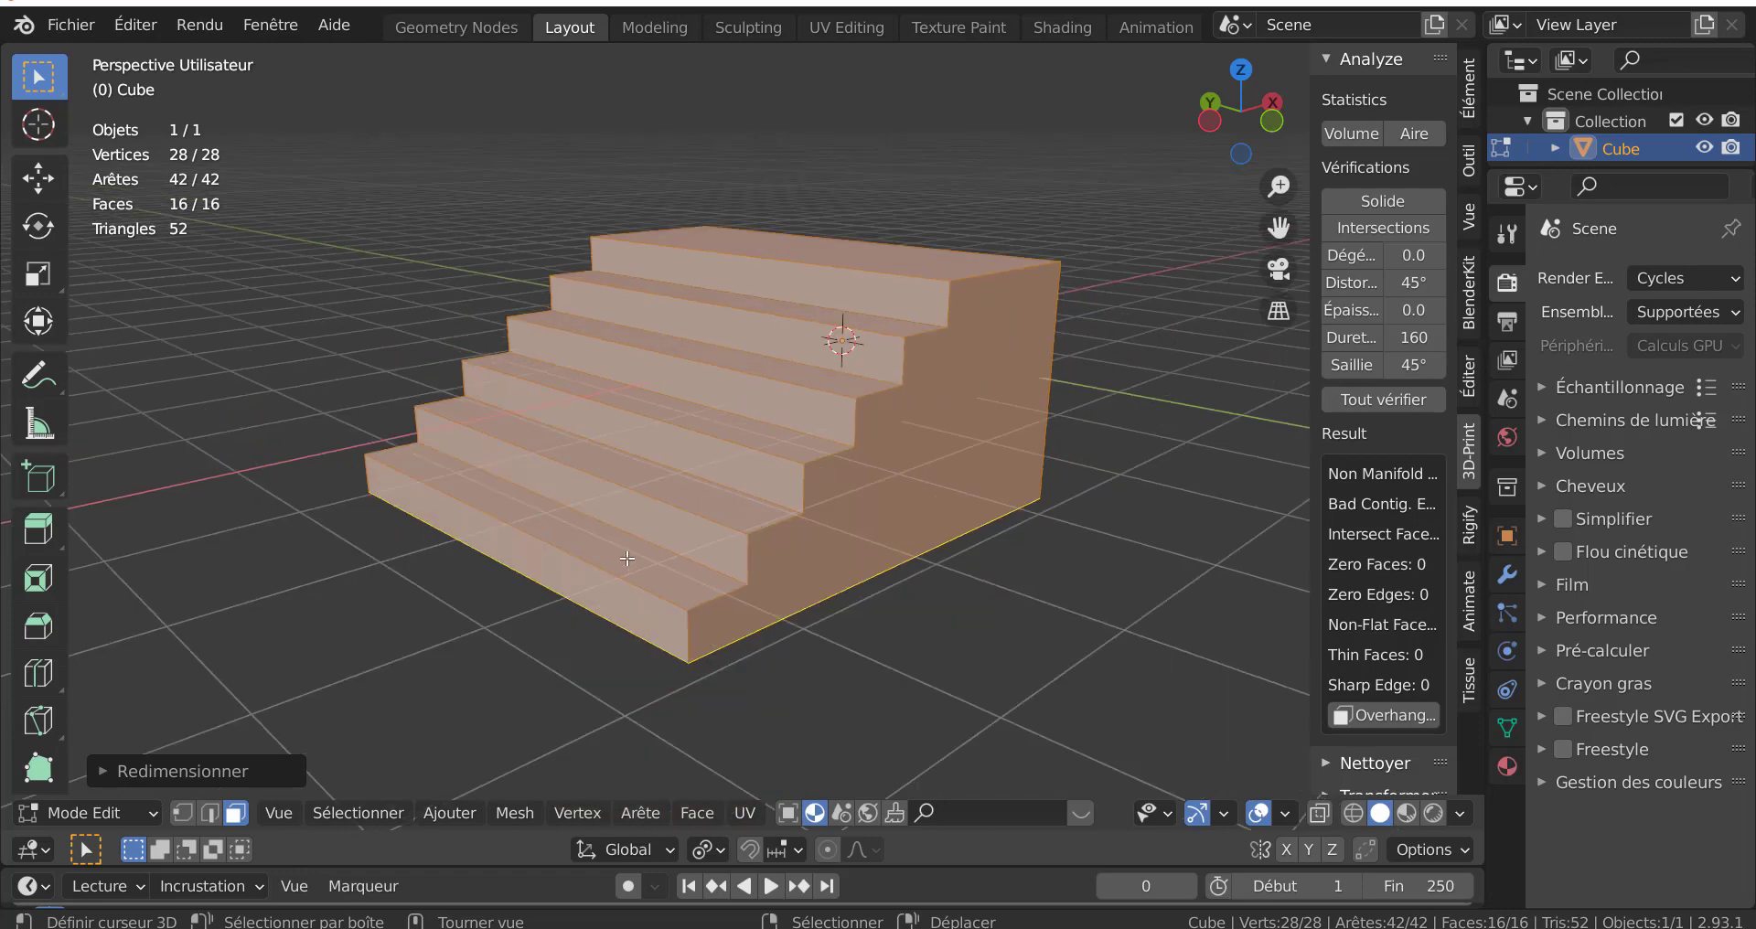
- Select the top faces of all six treads, from the bottom step up to the top landing
click(636, 556)
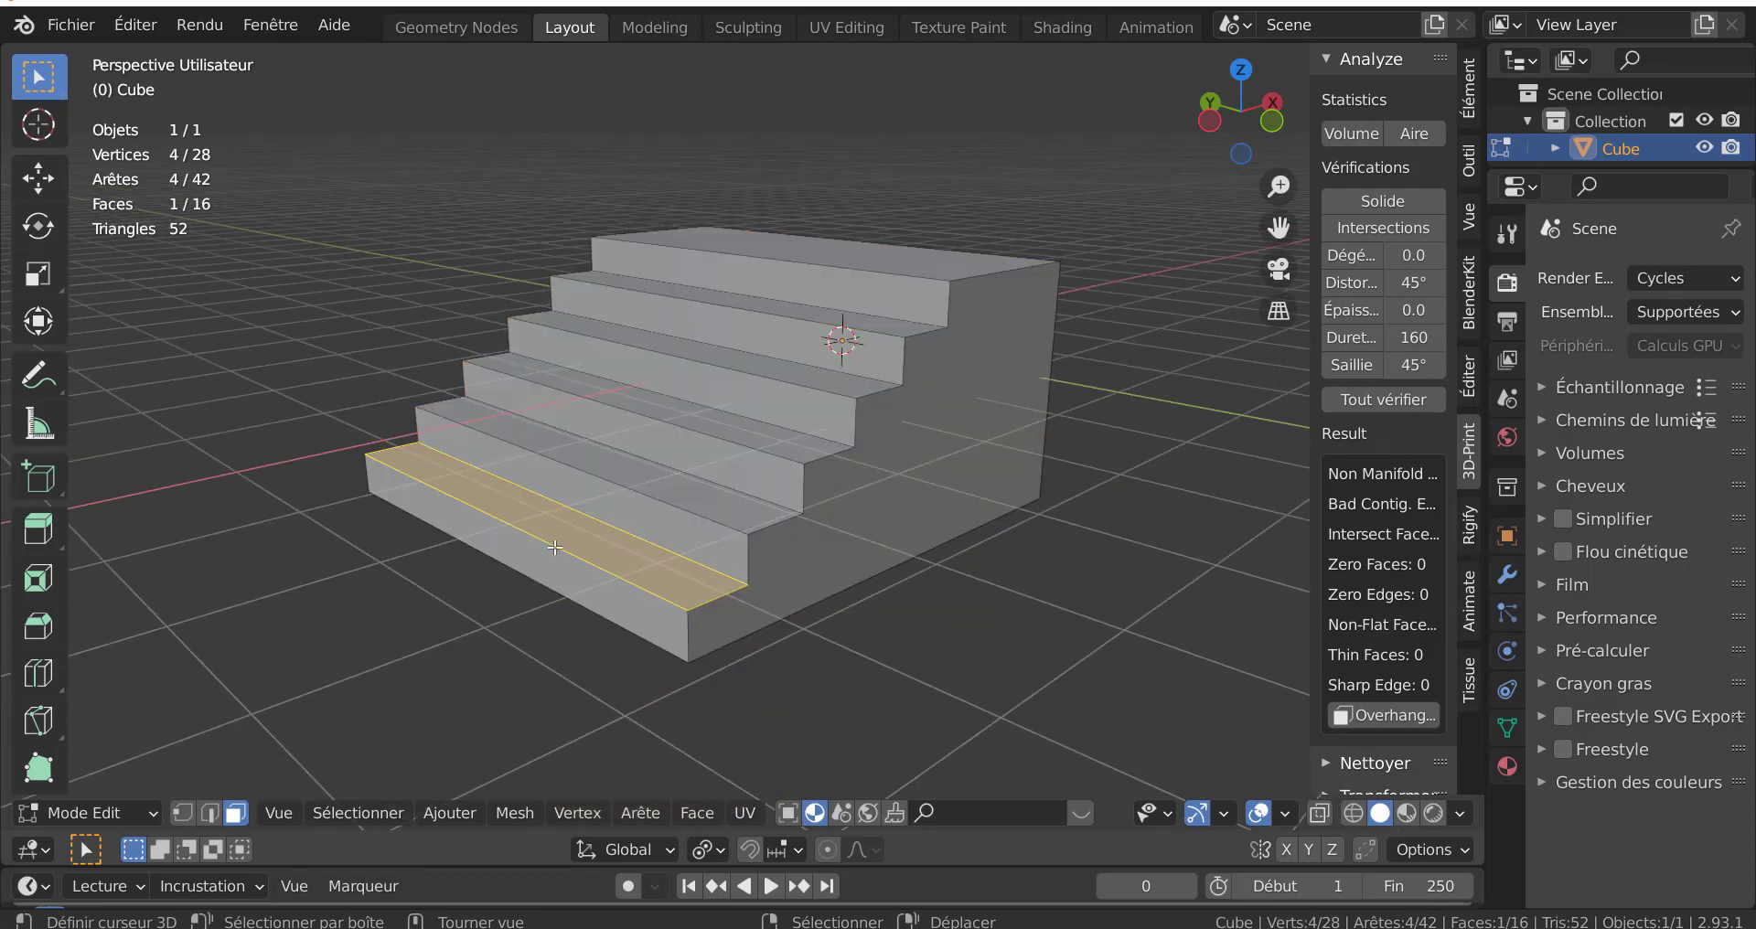
shift+click(640, 481)
middle_drag(716, 465, 702, 530)
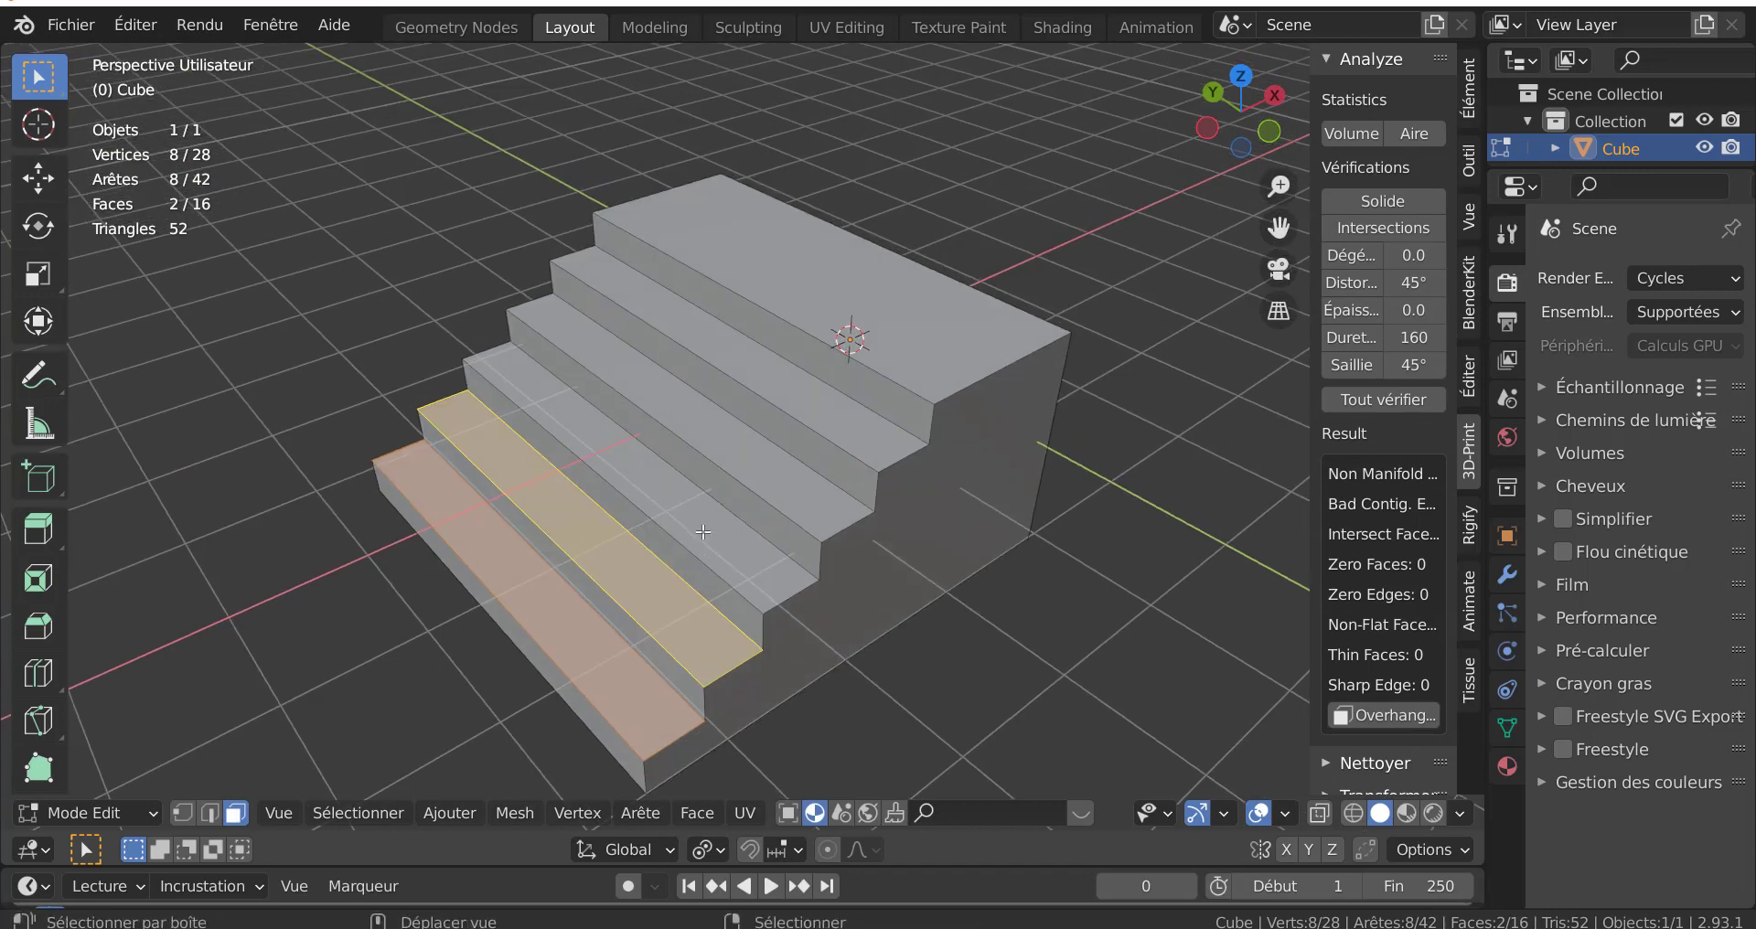
shift+click(702, 530)
shift+click(733, 463)
shift+click(771, 375)
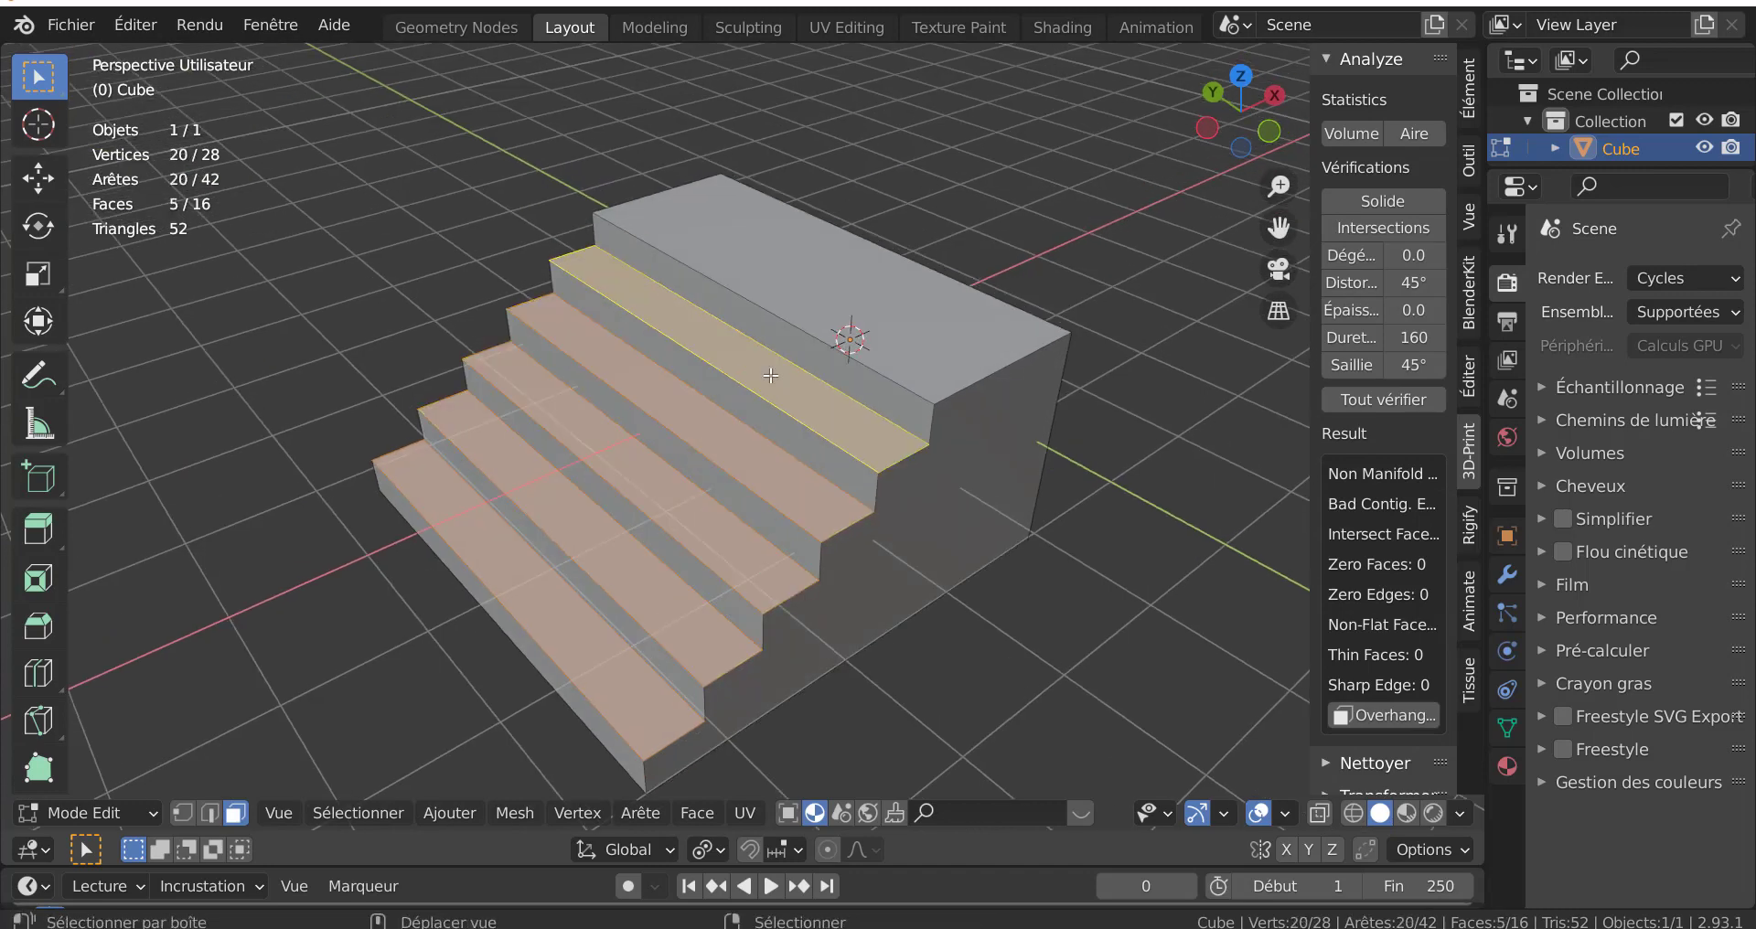
shift+click(833, 323)
- Close the 3D-Print analysis sidebar and settle on a frontal view
middle_drag(833, 324, 835, 482)
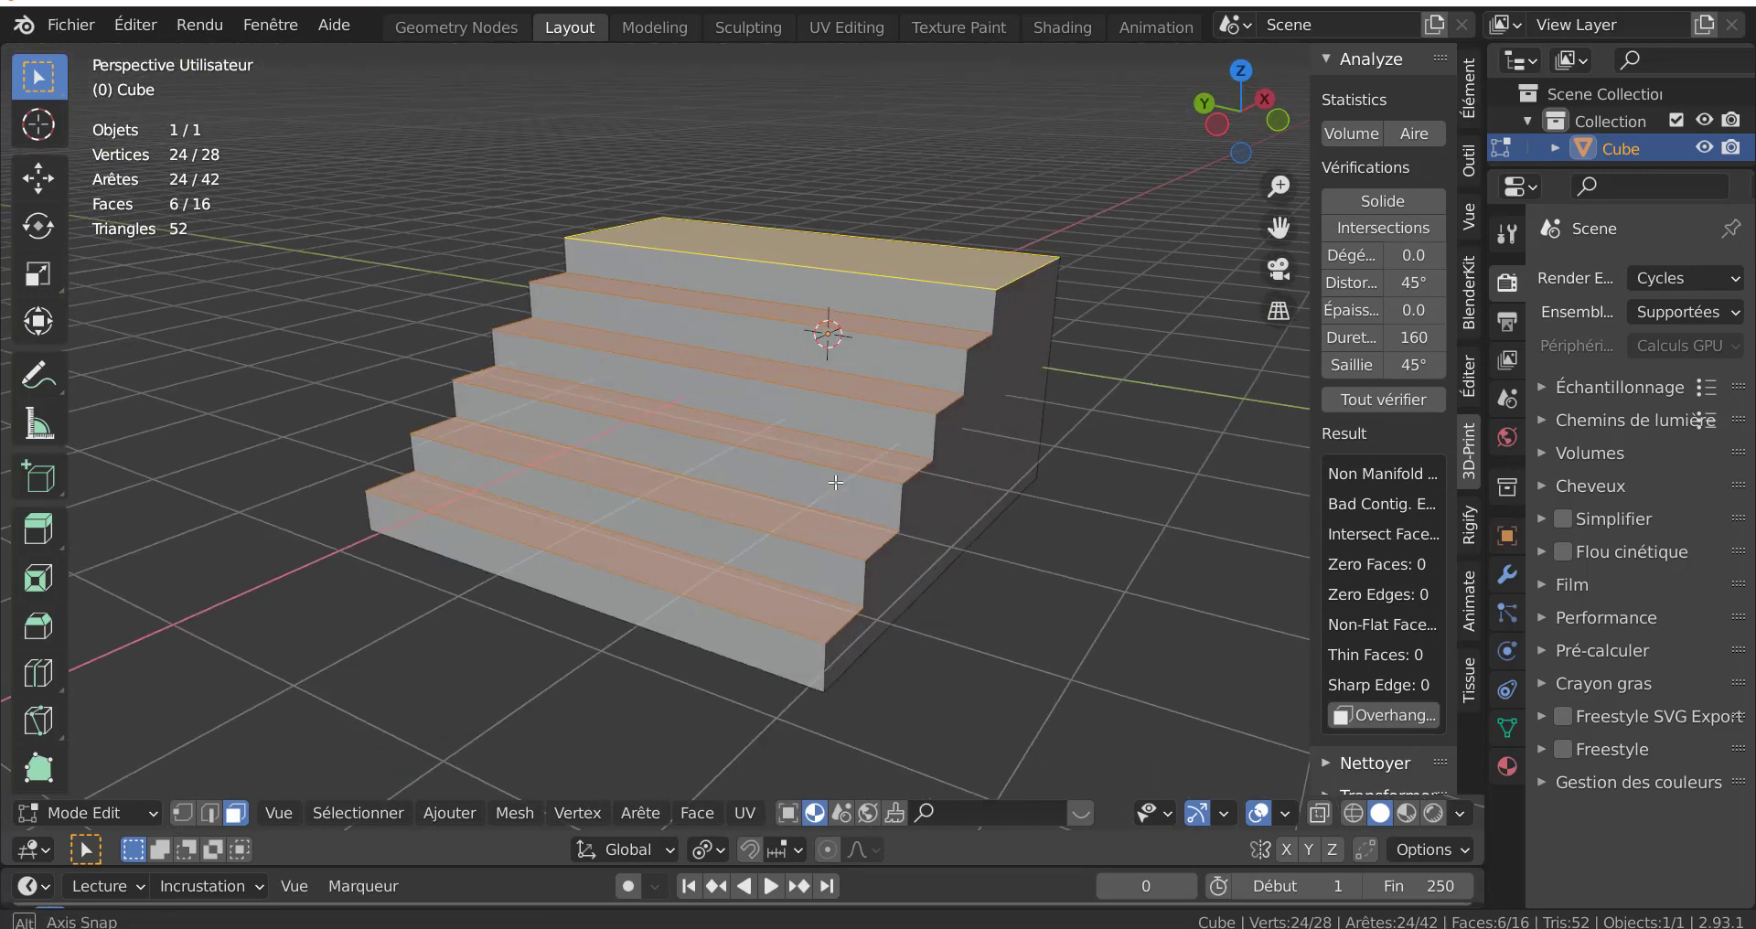
middle_drag(985, 583, 1214, 510)
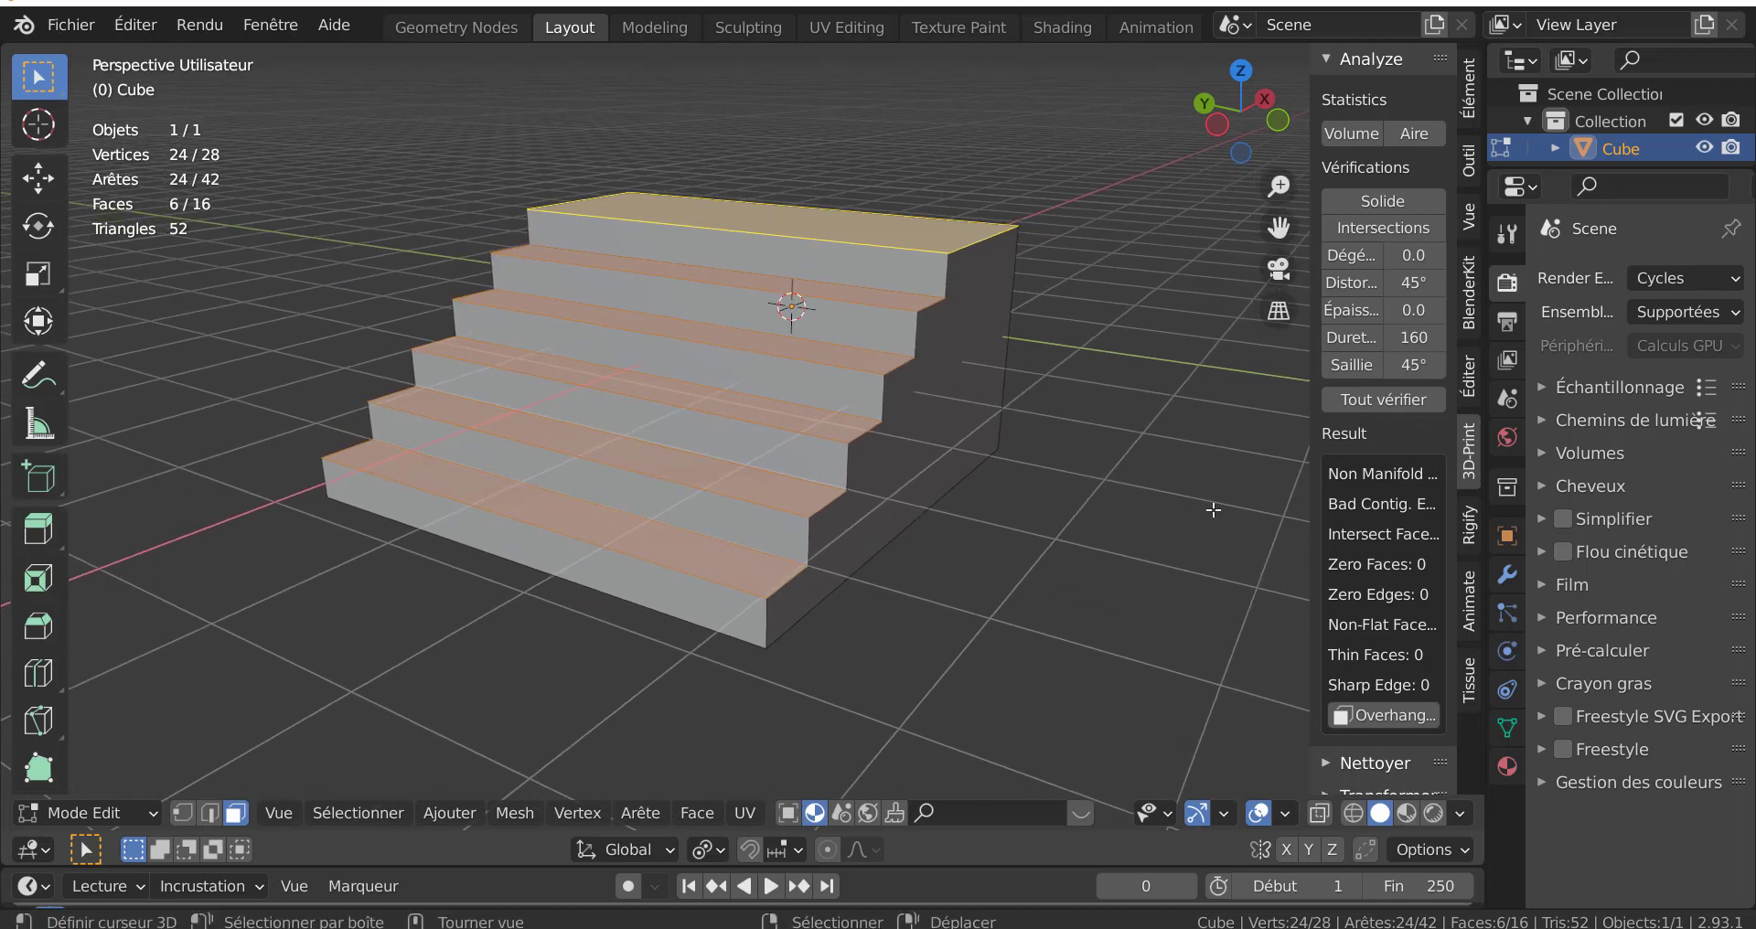
drag(1352, 446, 1463, 448)
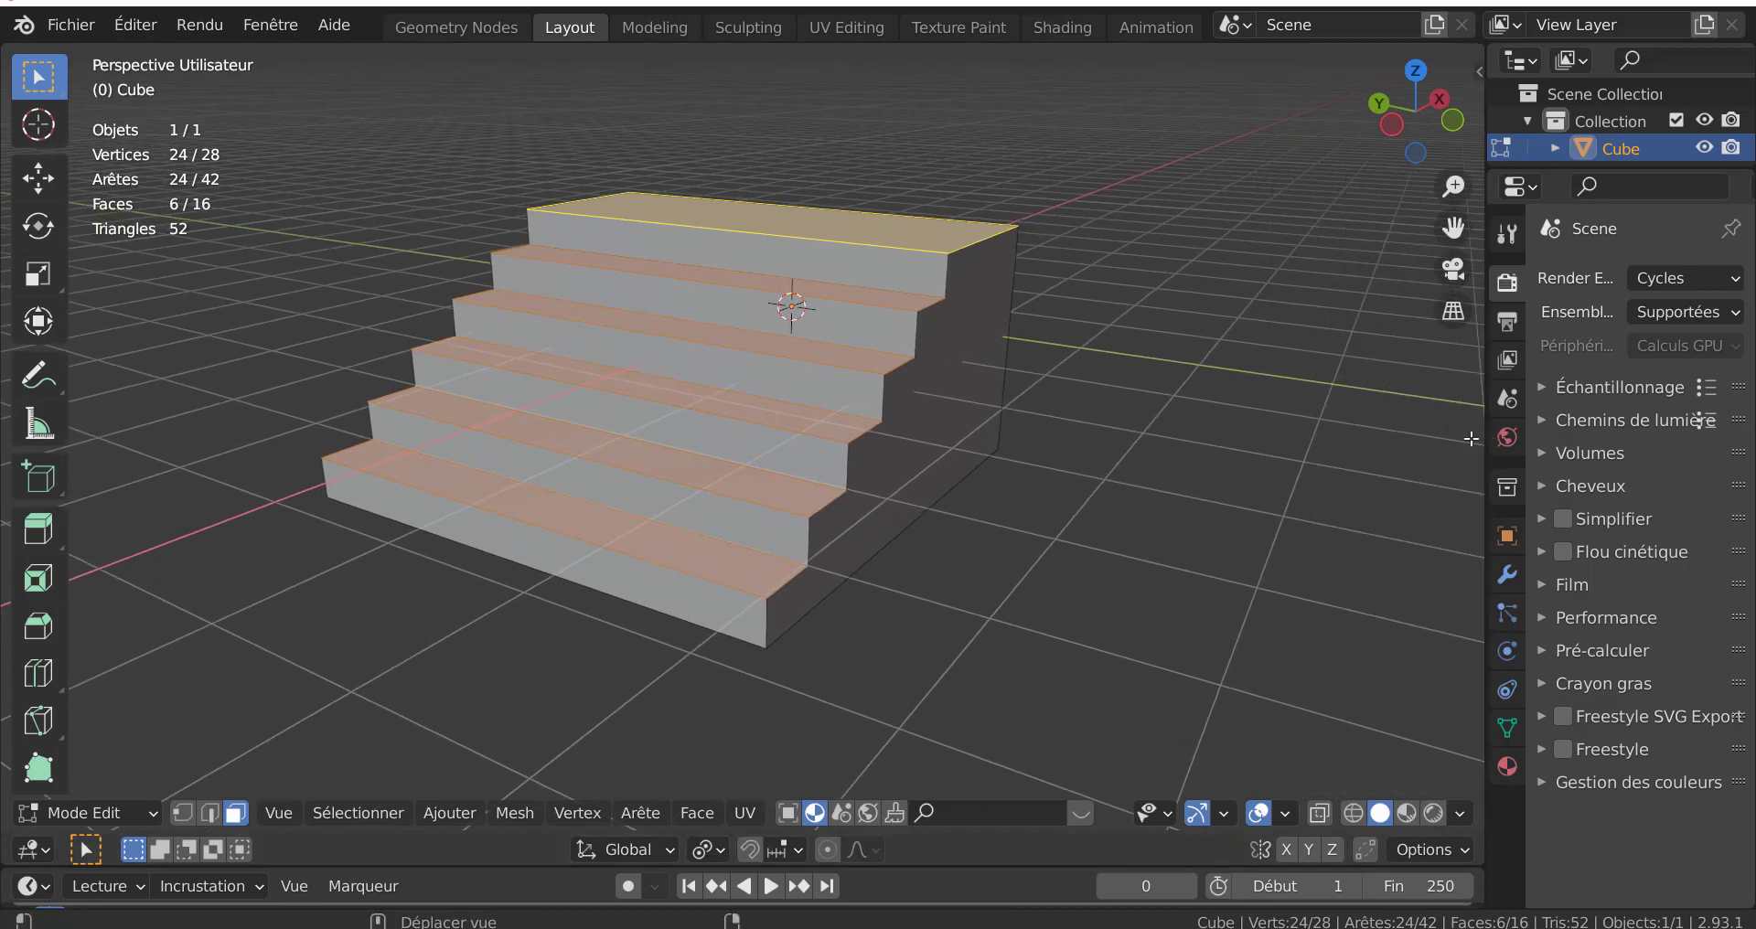
mouse_move(1149, 529)
middle_down()
mouse_move(906, 548)
mouse_move(988, 553)
middle_up()
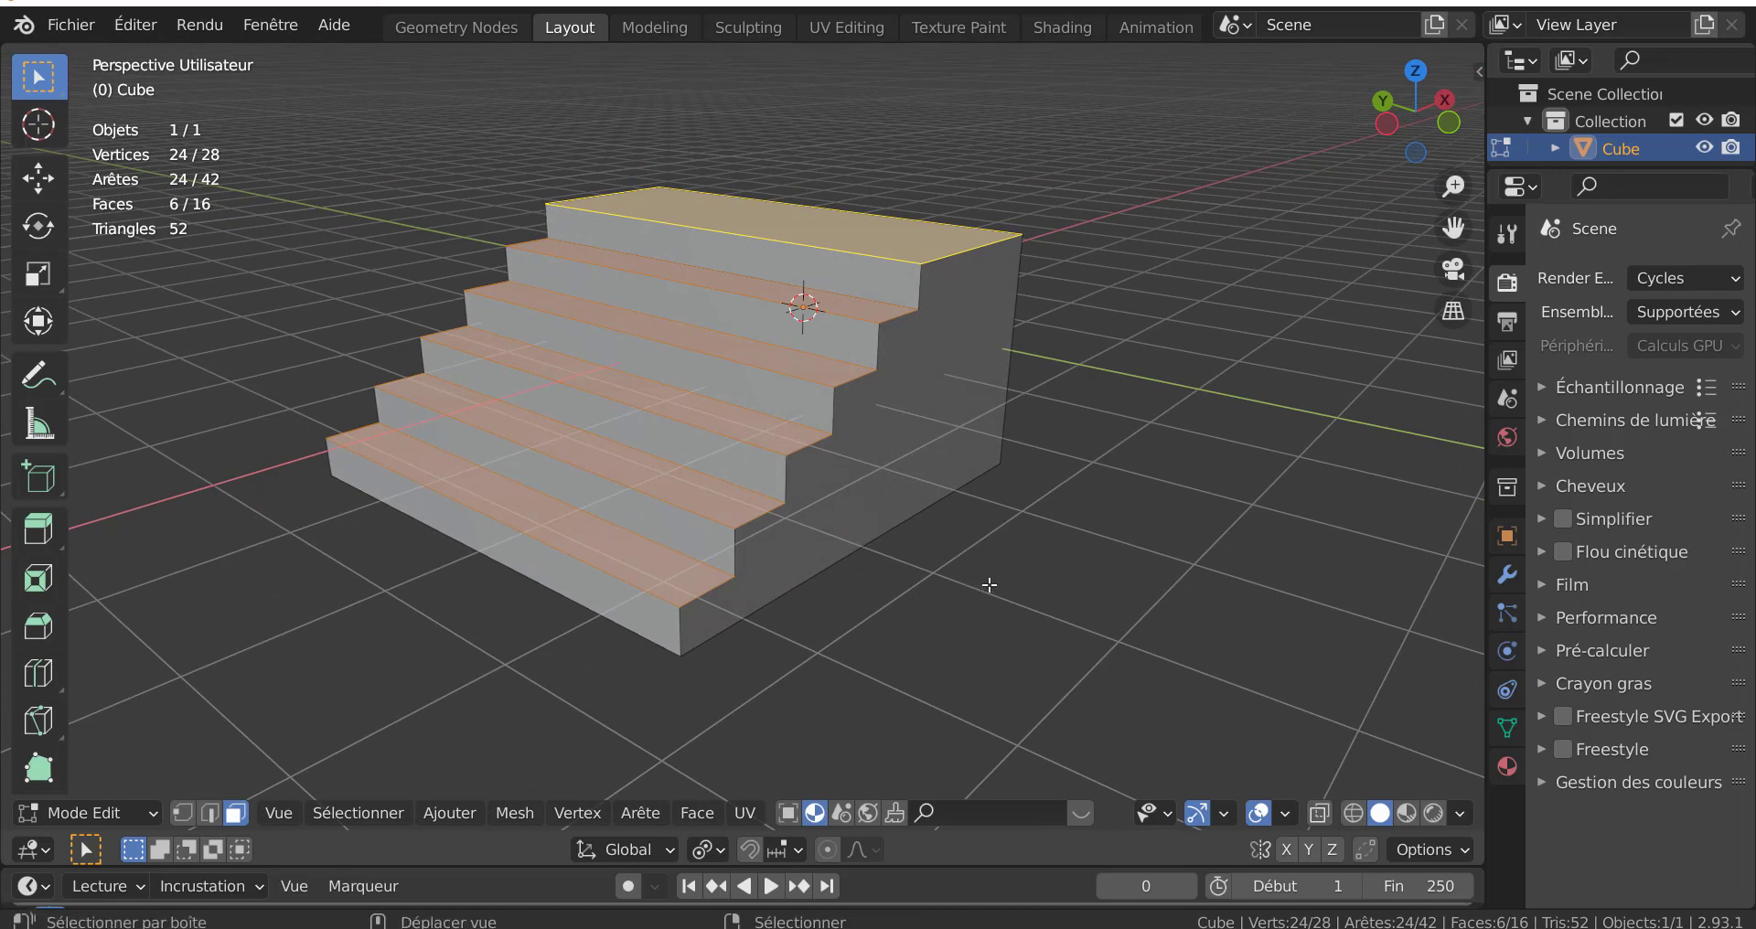
- Duplicate the tread faces in place and separate them into a new object, Cube.001
key(shift+d)
right_click(988, 584)
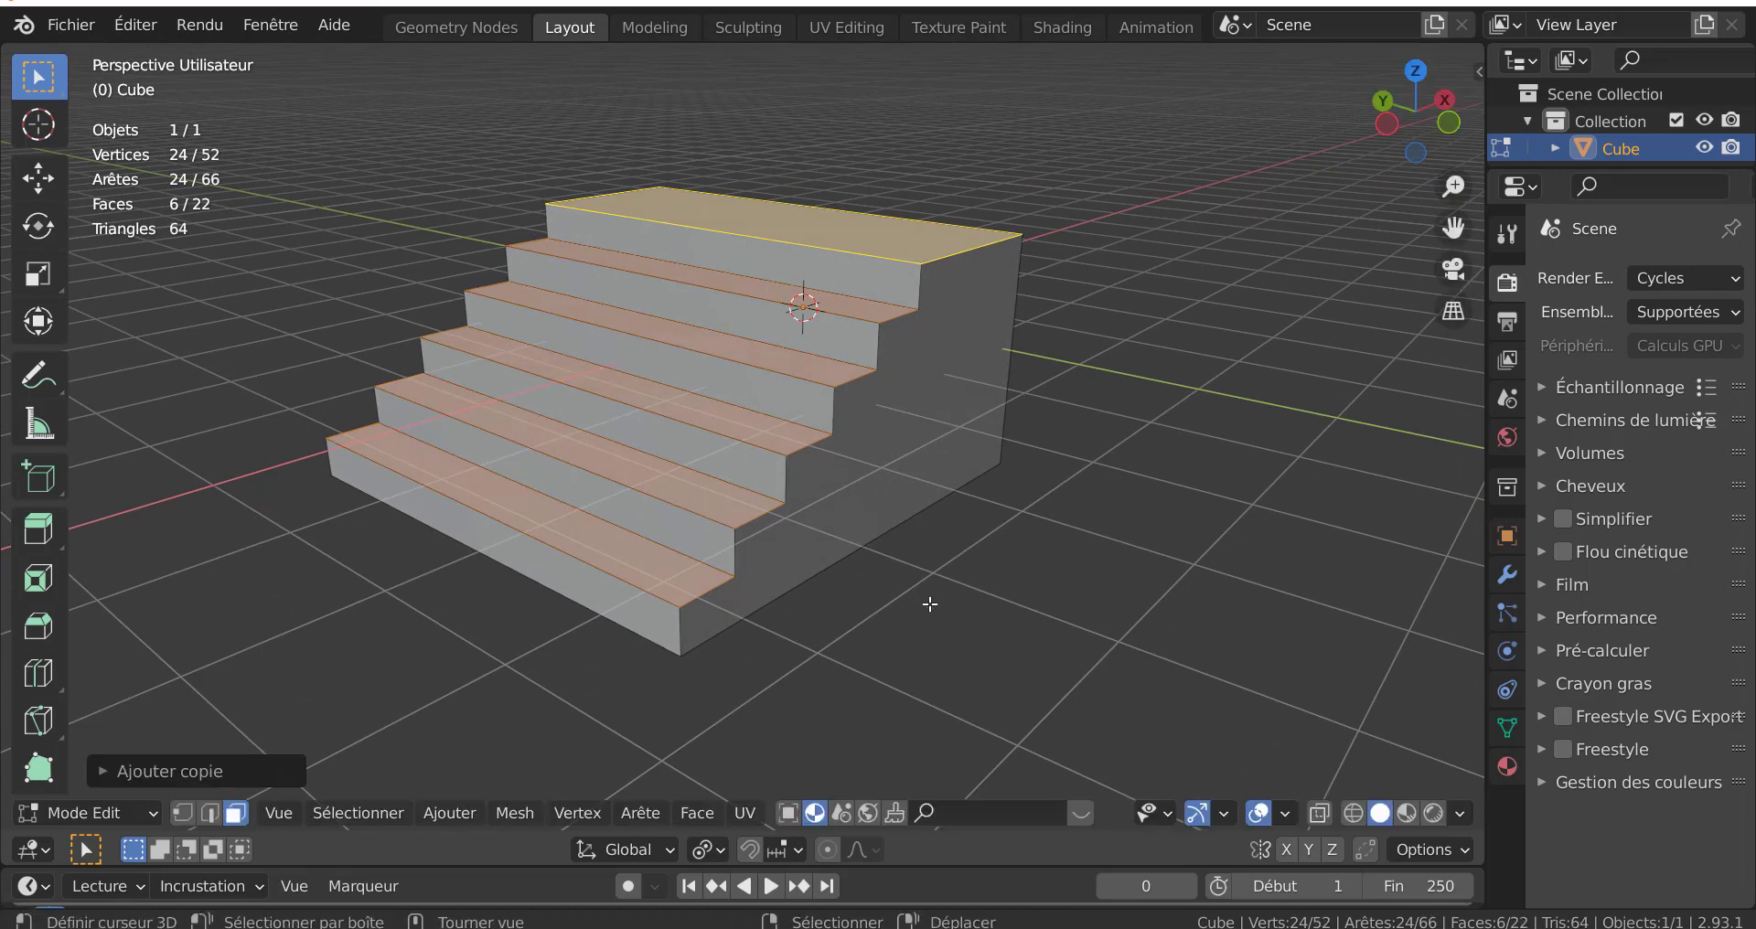
key(p)
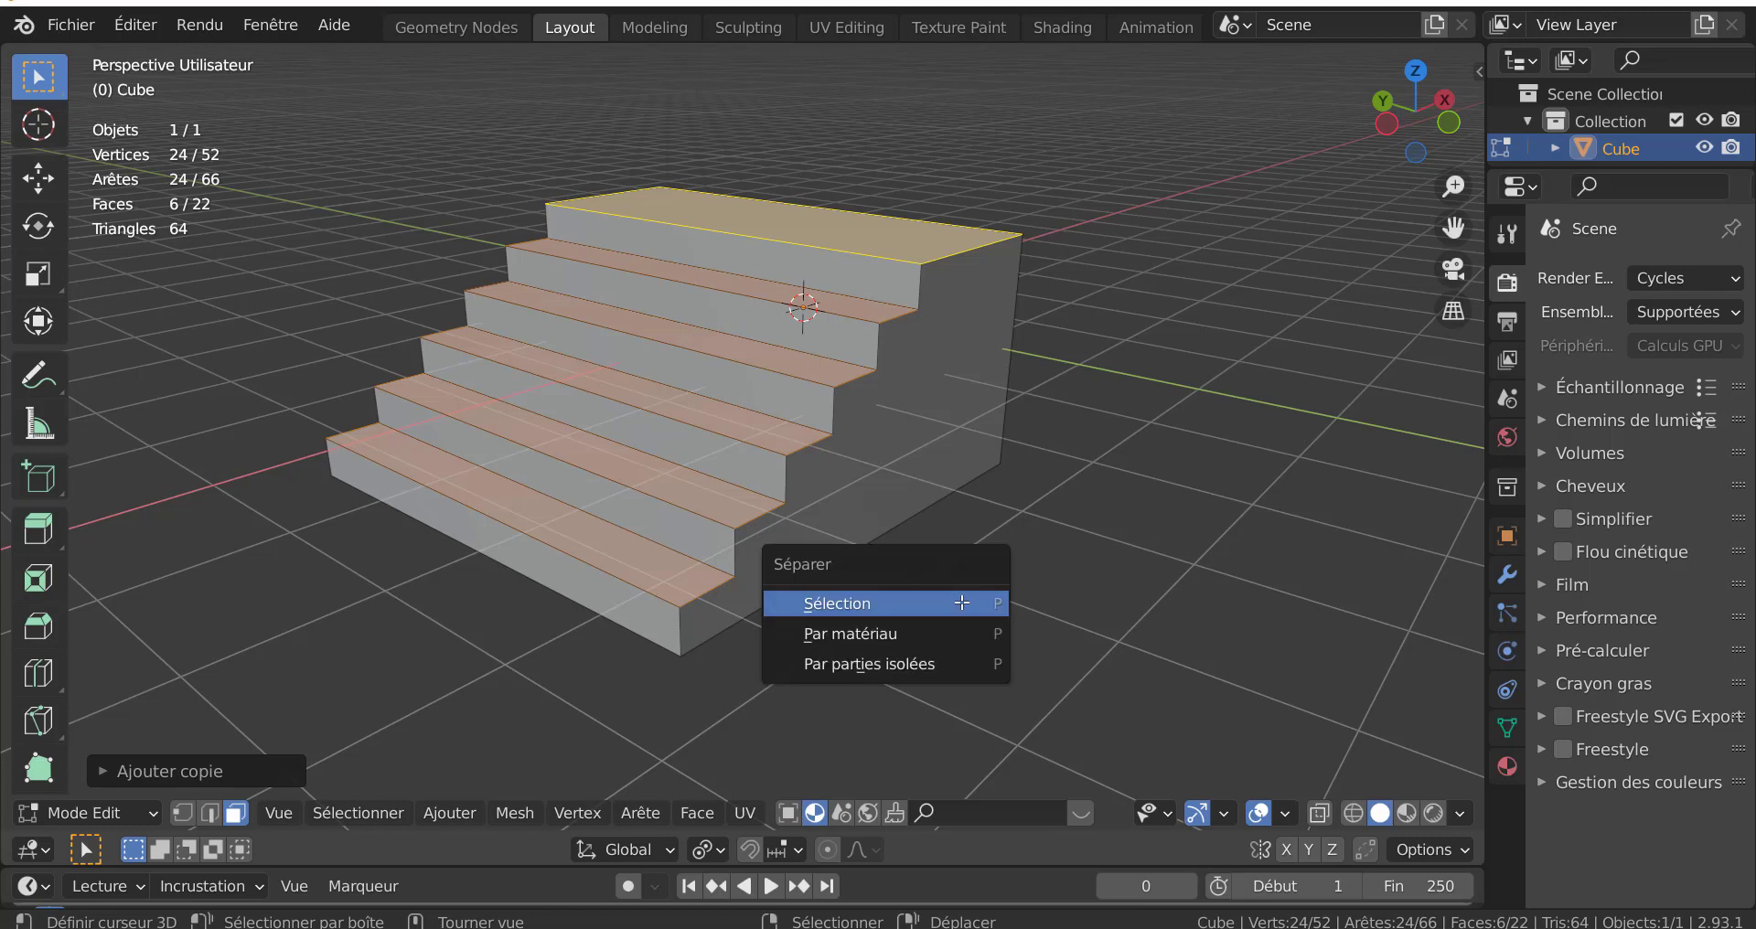
click(962, 603)
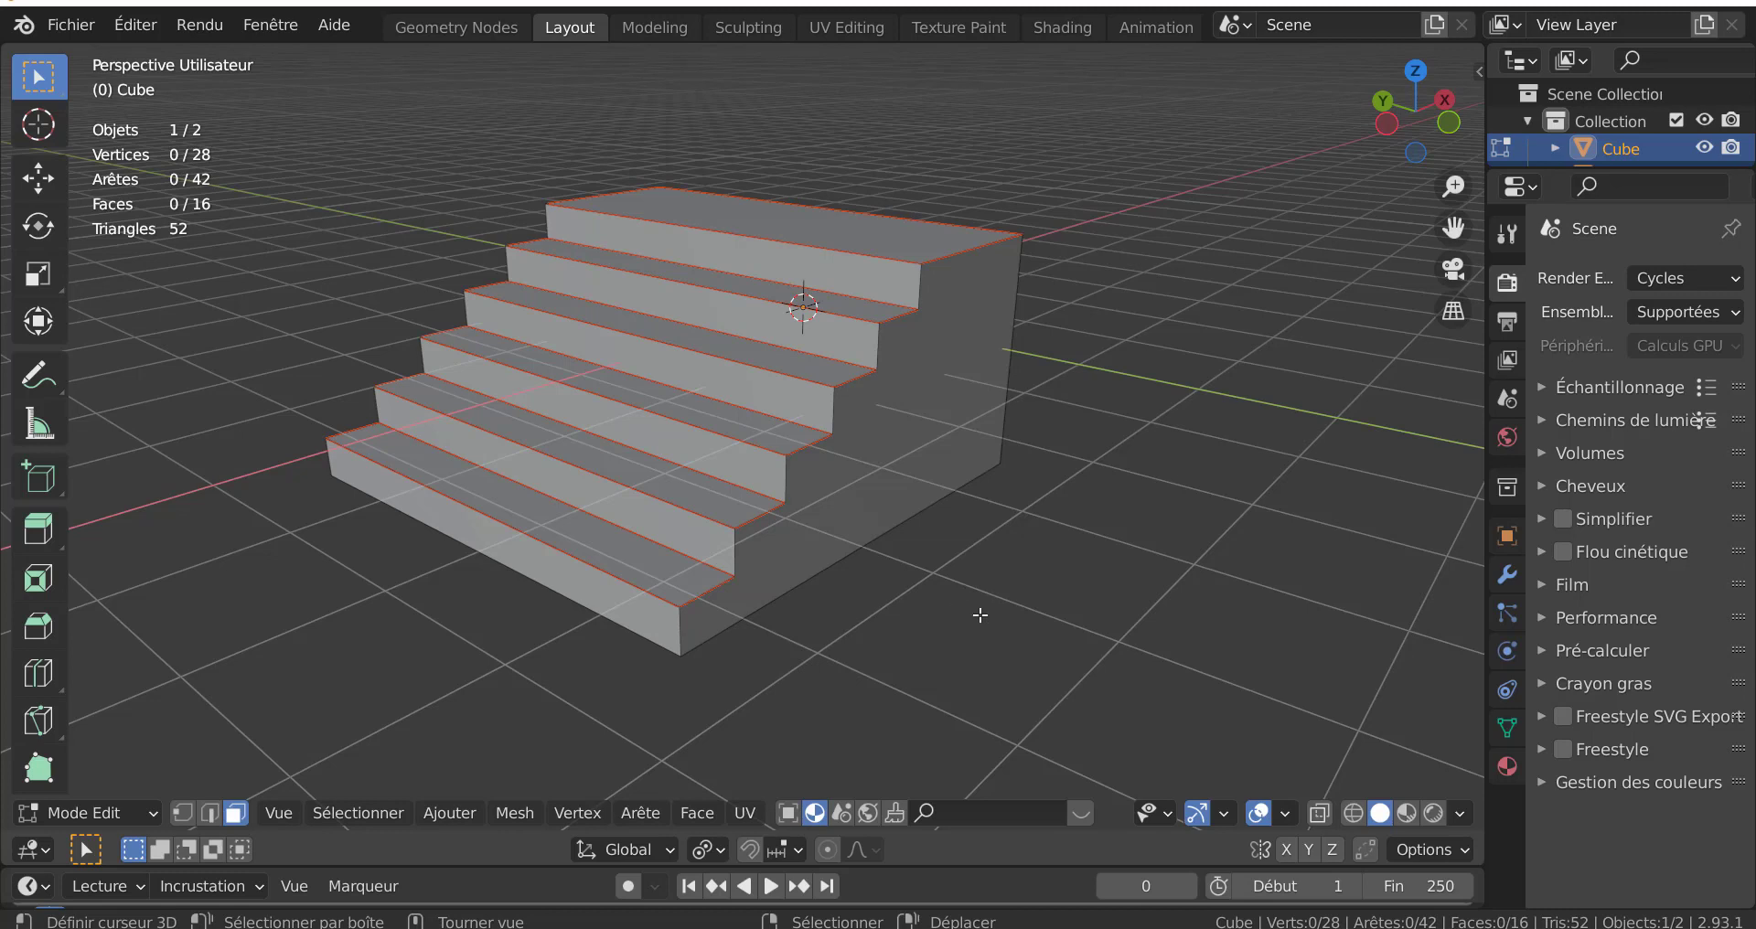
key(Tab)
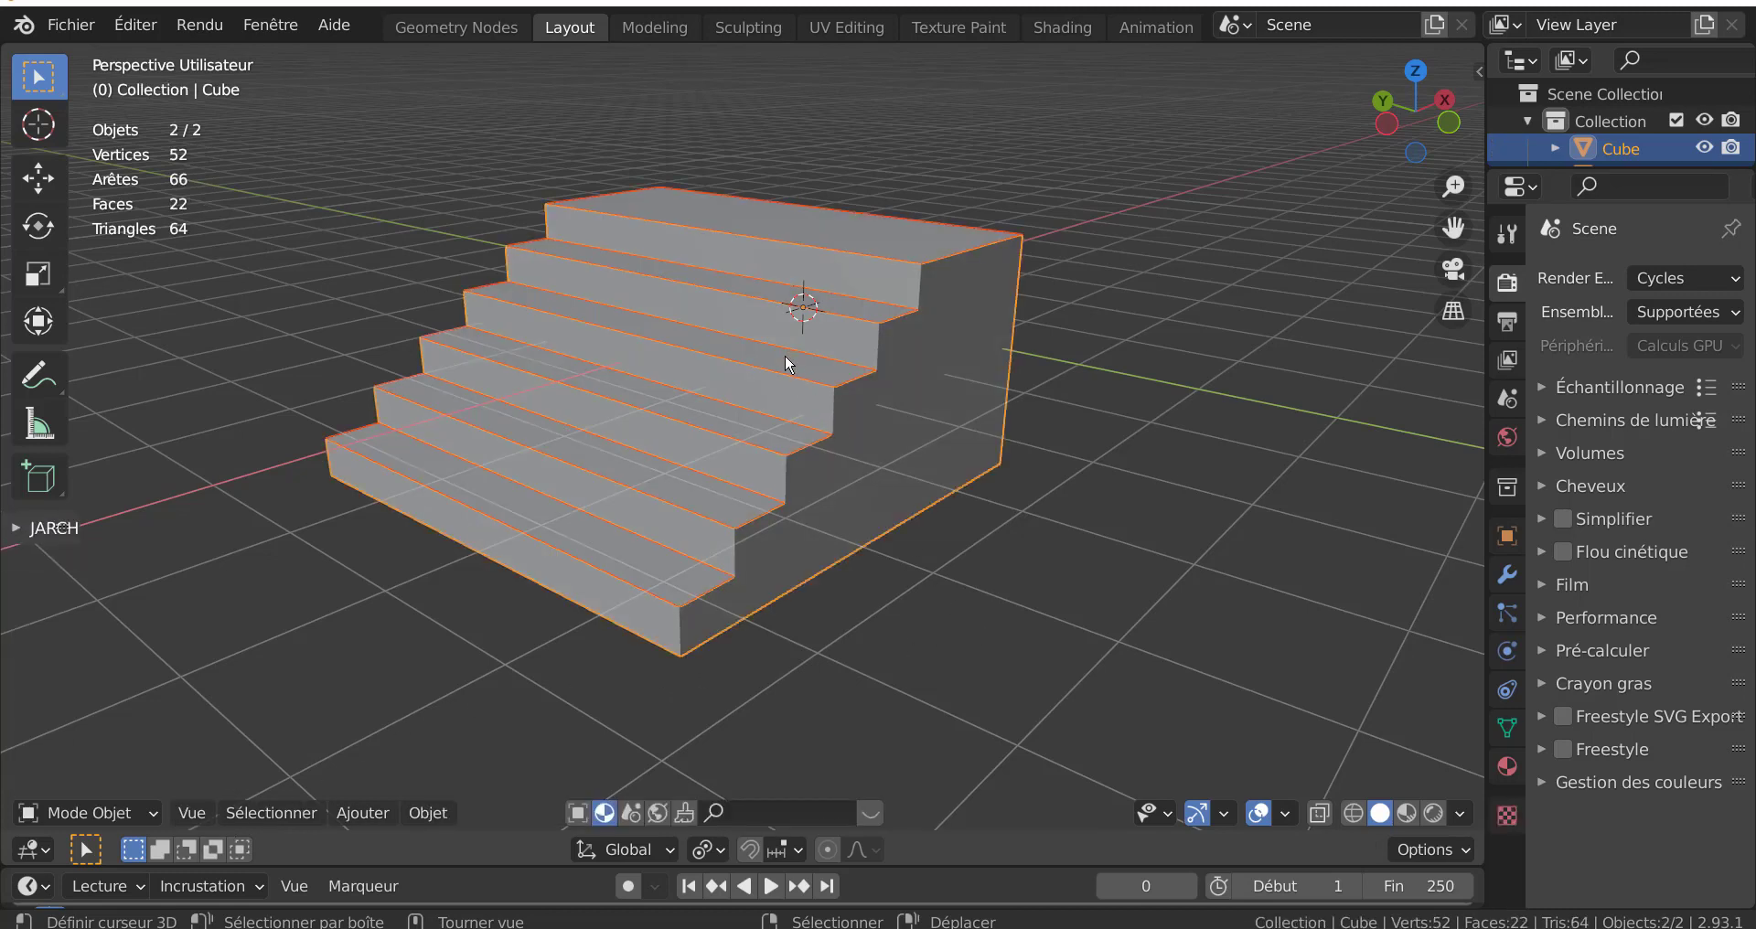
drag(789, 364, 783, 240)
- Cancel the trial moves so the treads and stair body stay in place
right_click(783, 240)
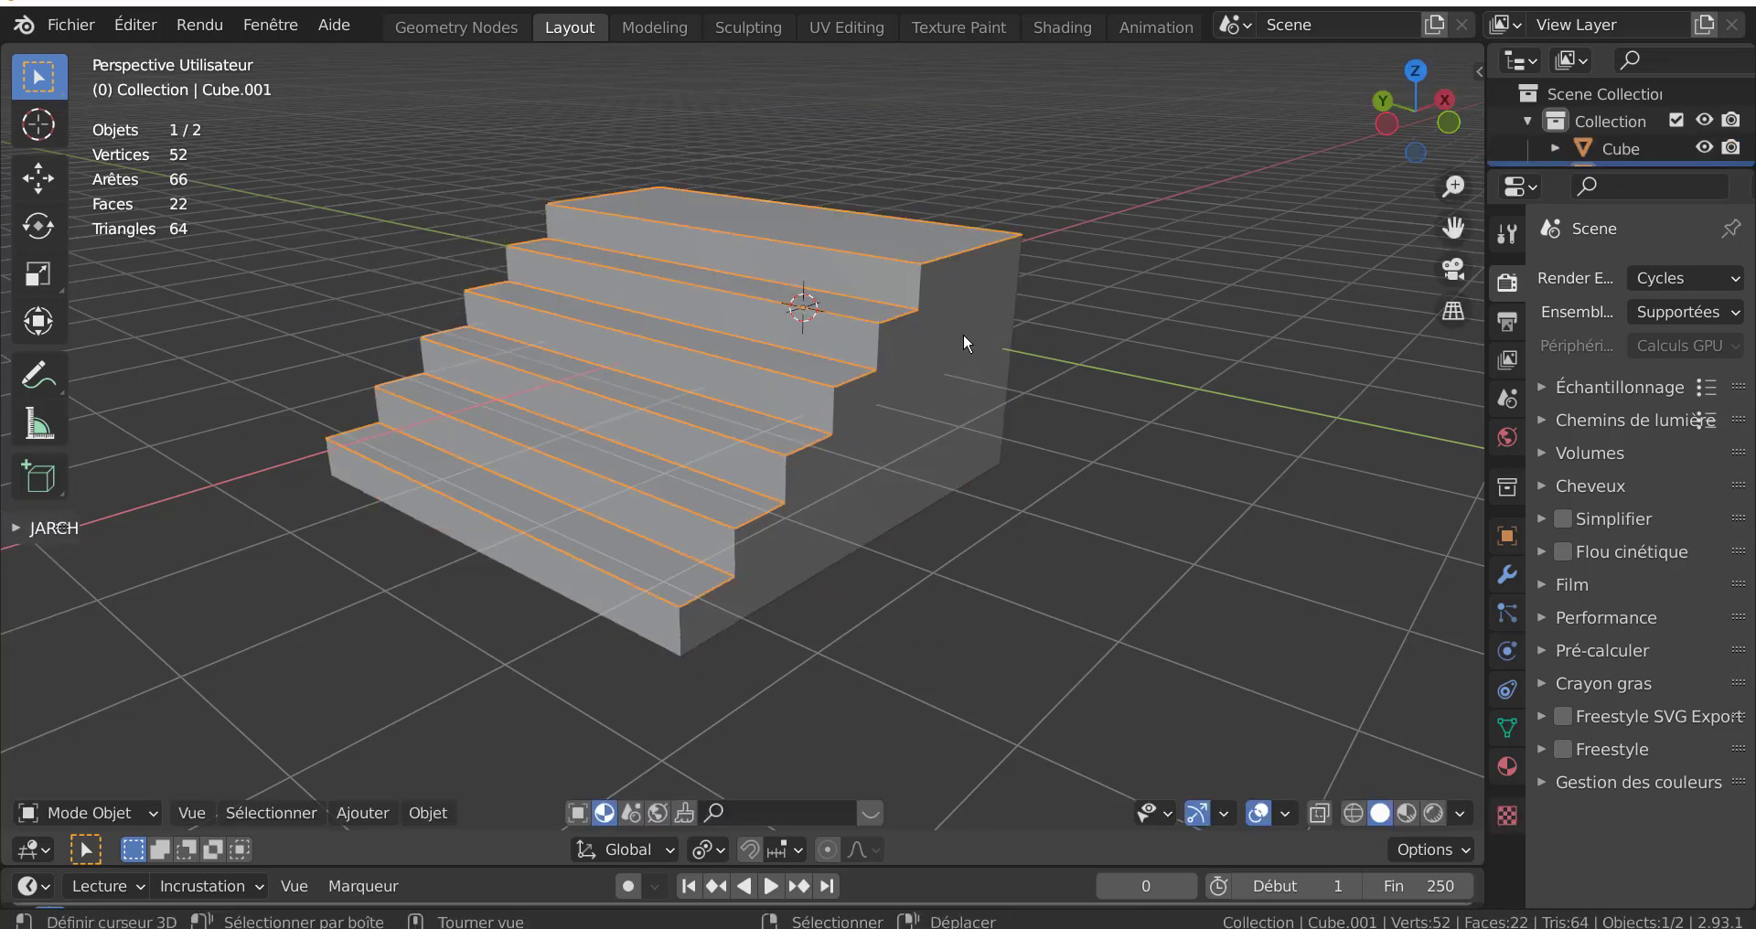
mouse_move(963, 338)
mouse_down()
mouse_move(973, 540)
mouse_move(911, 338)
mouse_up()
right_click(973, 539)
right_click(911, 338)
middle_drag(911, 338, 968, 496)
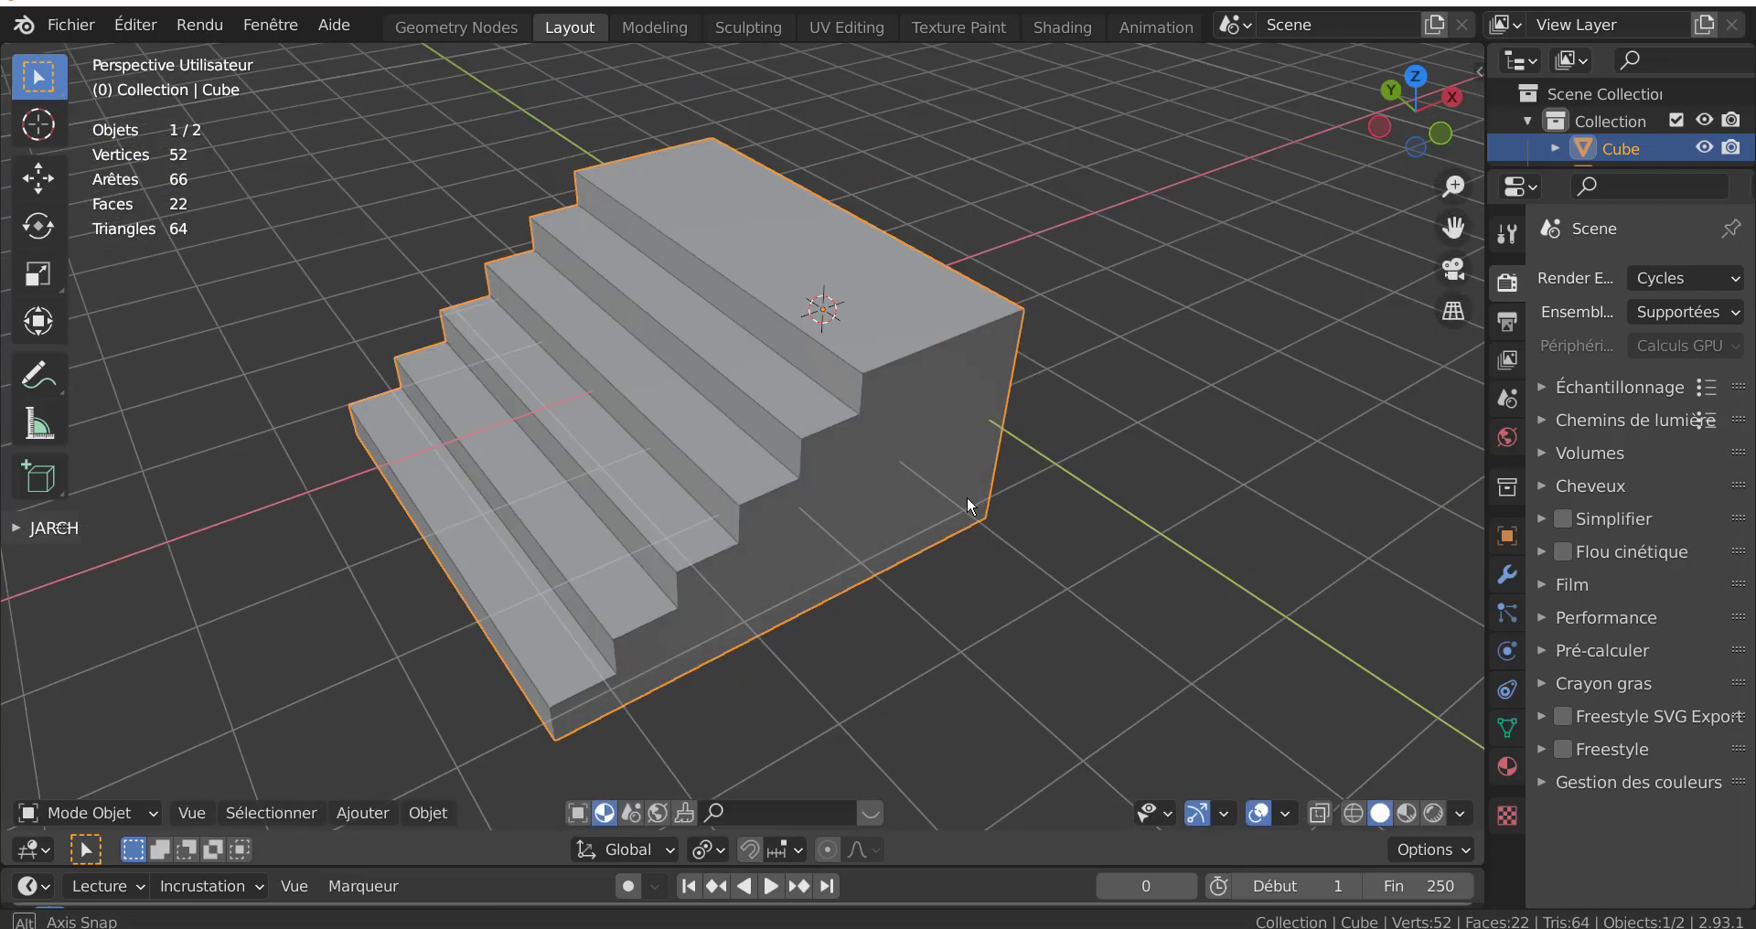
scroll(968, 496, up, 2)
- Select the treads object Cube.001 and select all its faces in Edit Mode
click(843, 309)
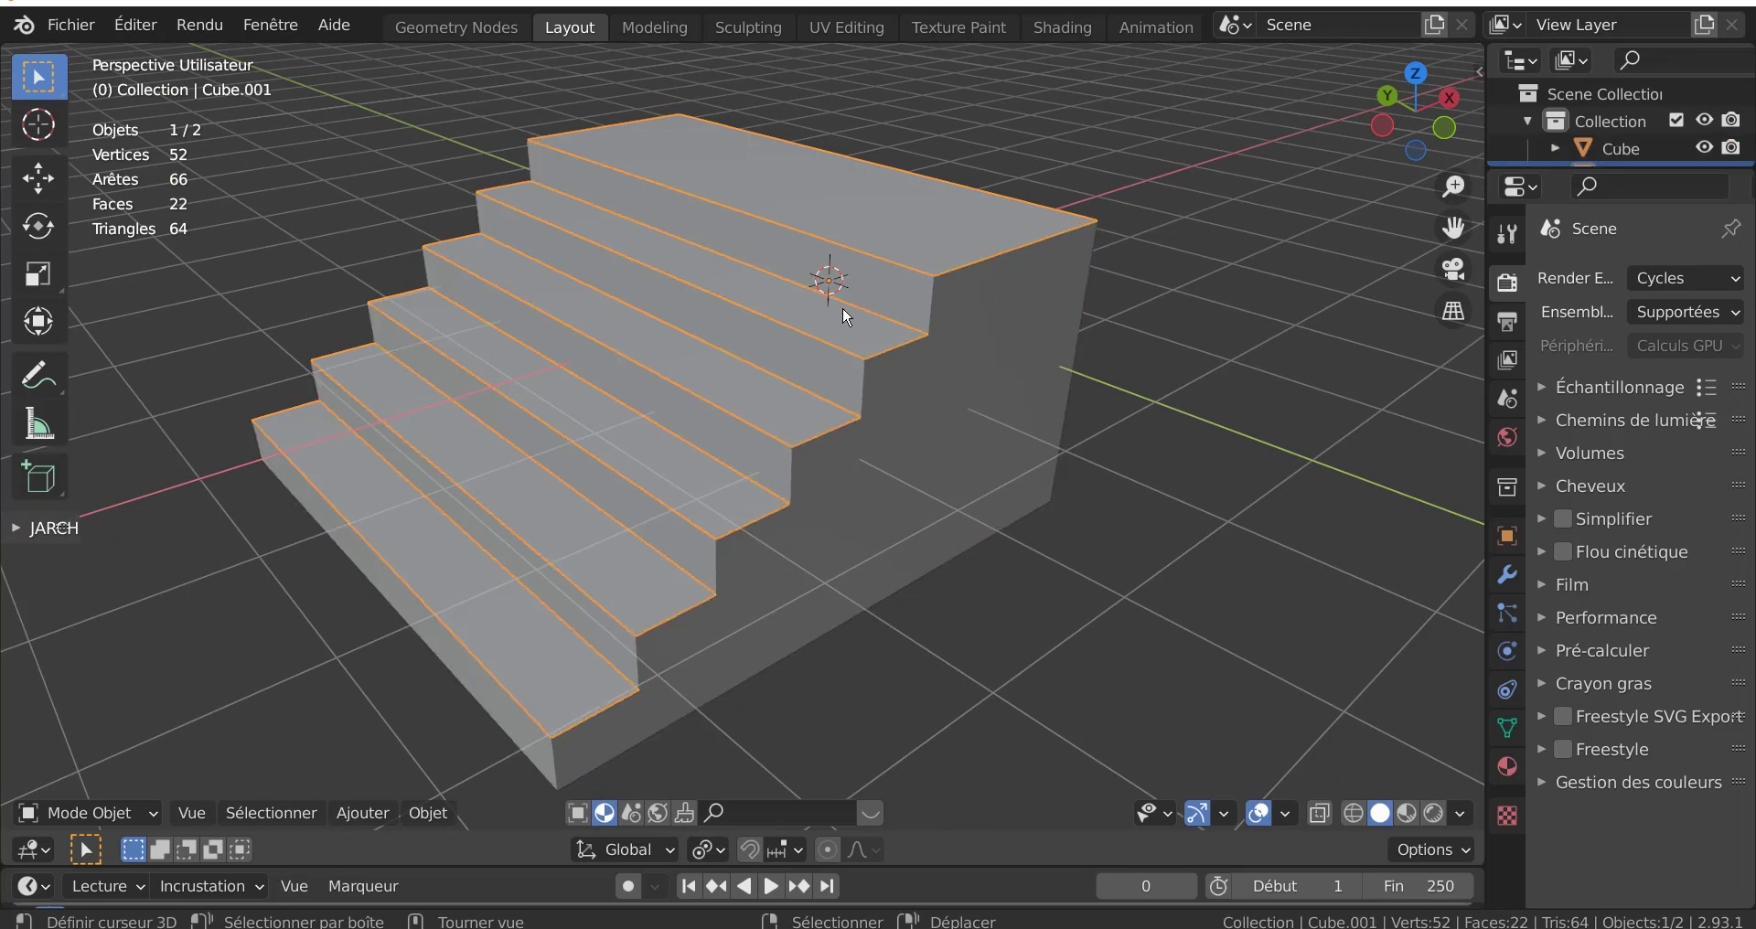
key(Tab)
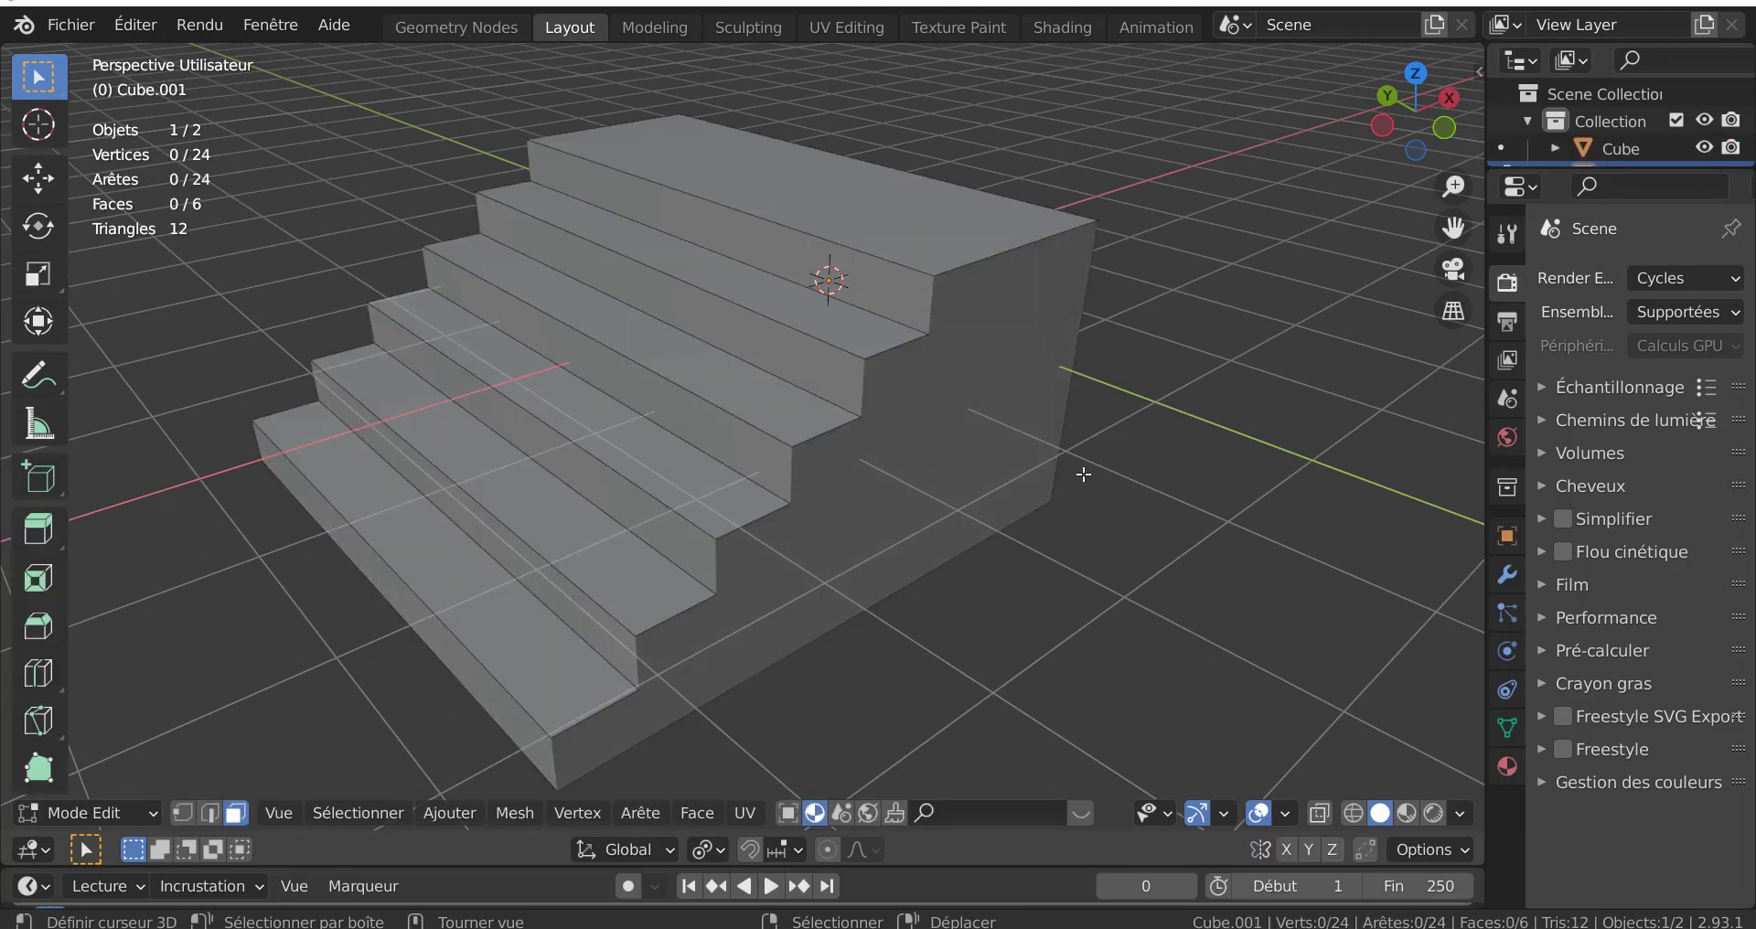
key(Tab)
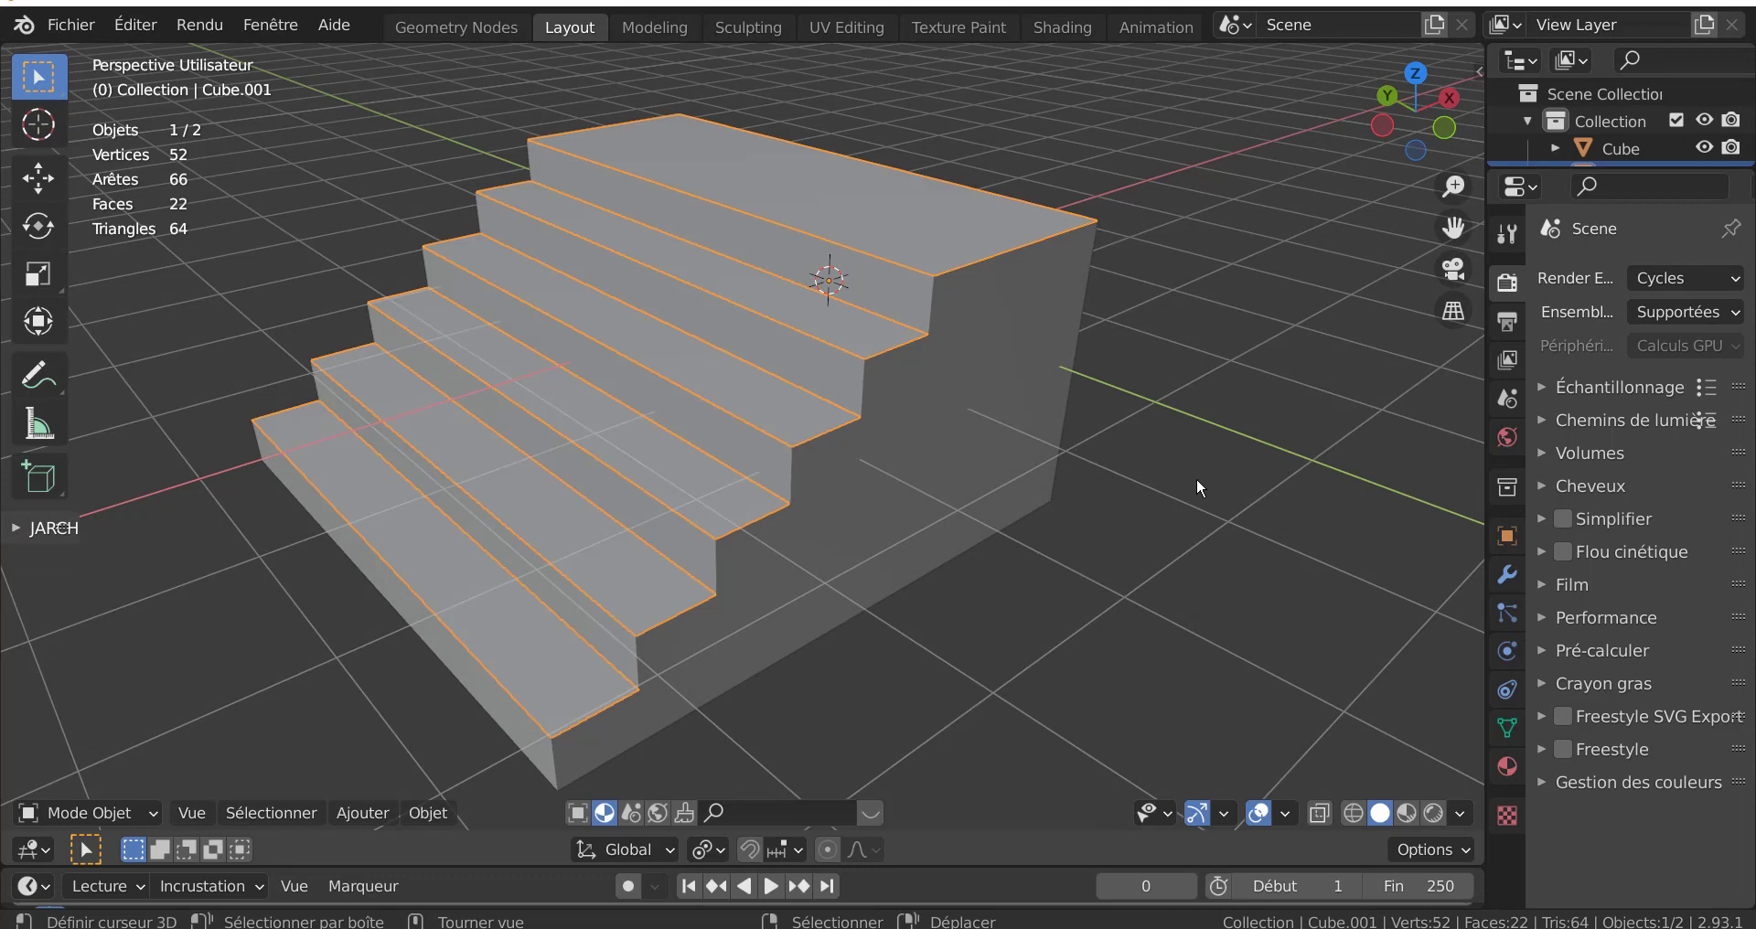
key(Tab)
key(a)
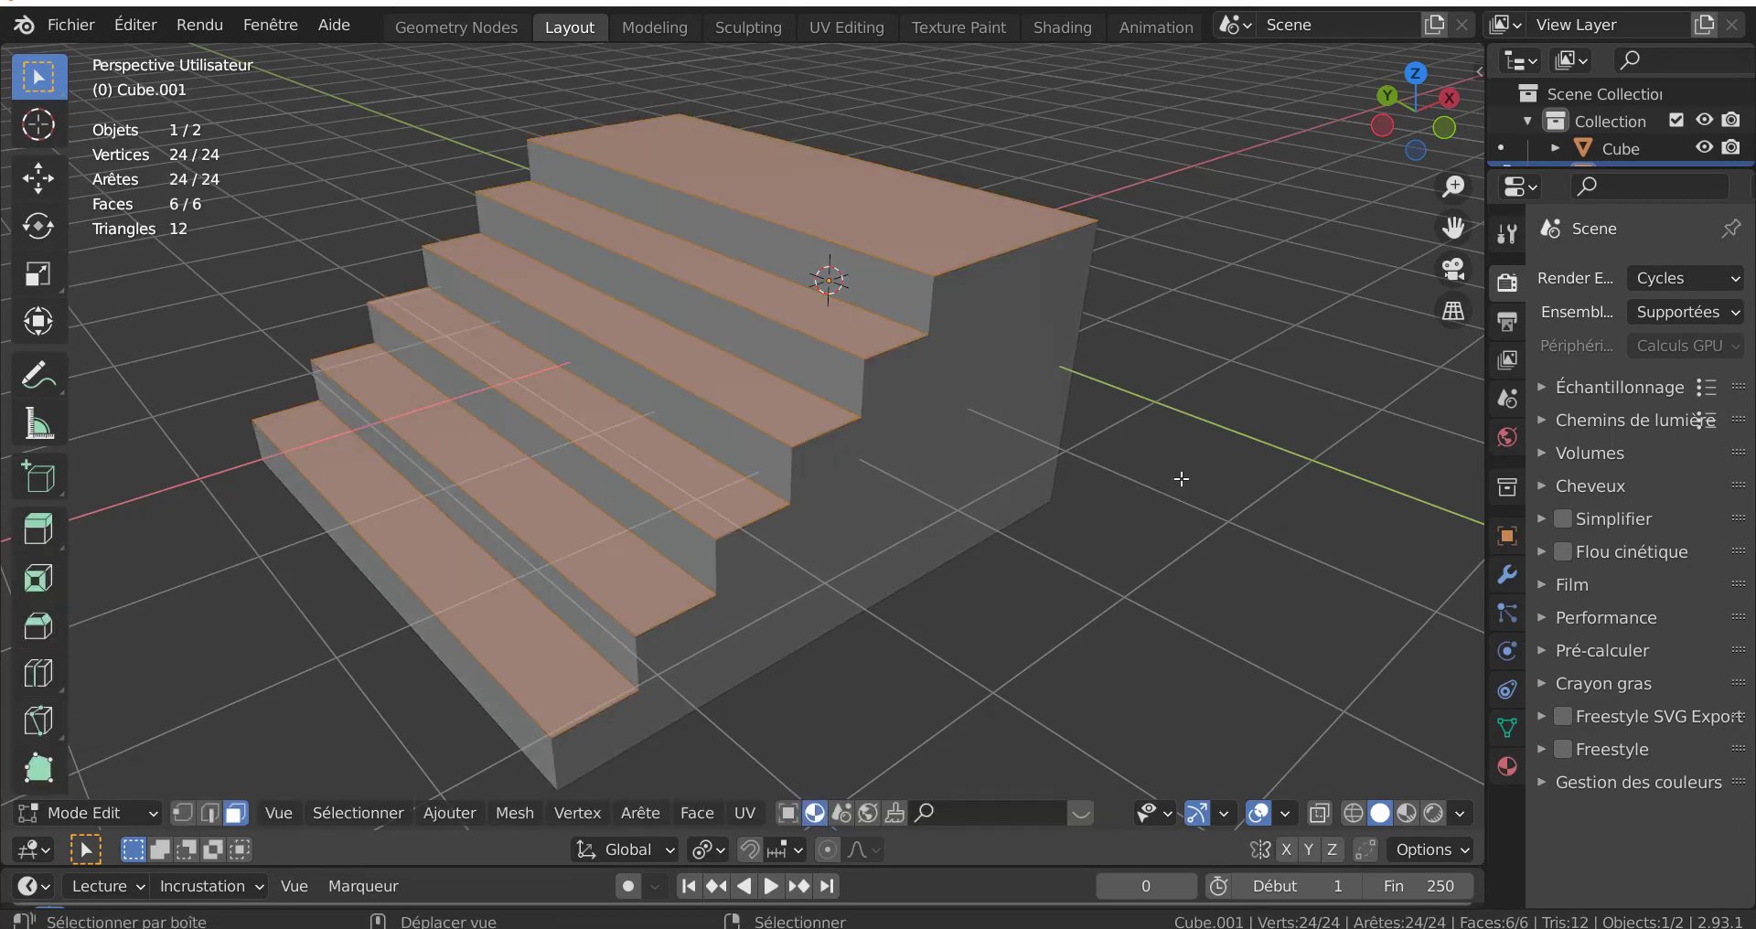
scroll(1006, 437, up, 1)
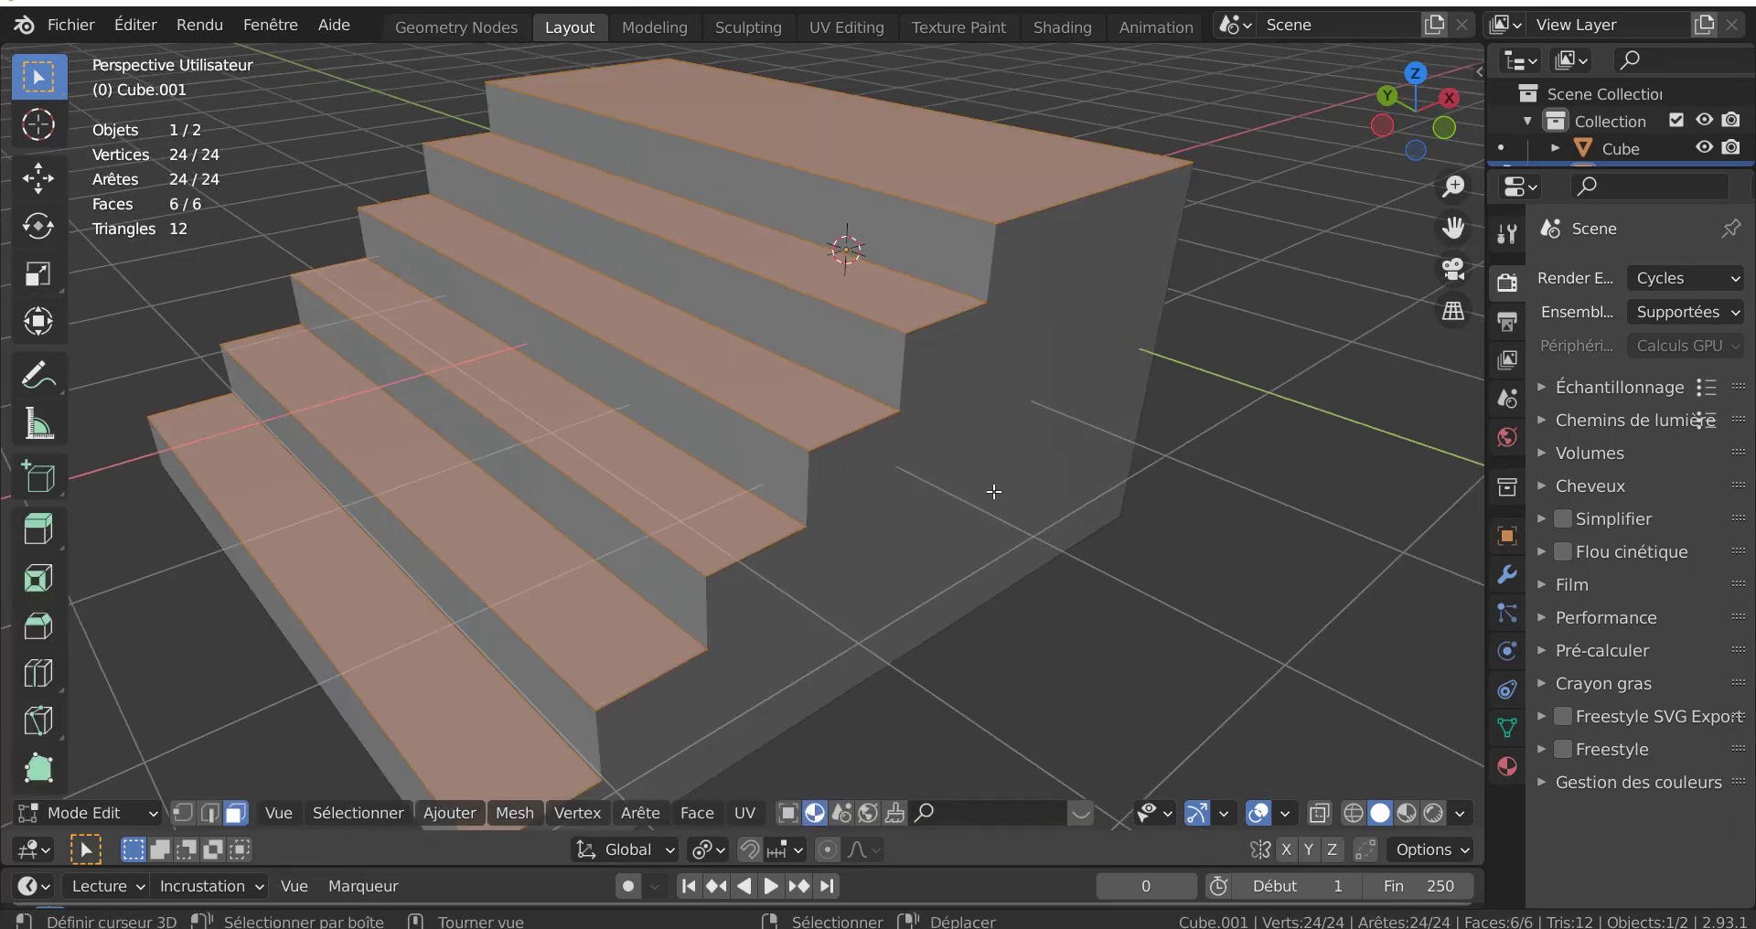
- Extrude the treads about 0.05 m along their normals into thin slabs
key(e)
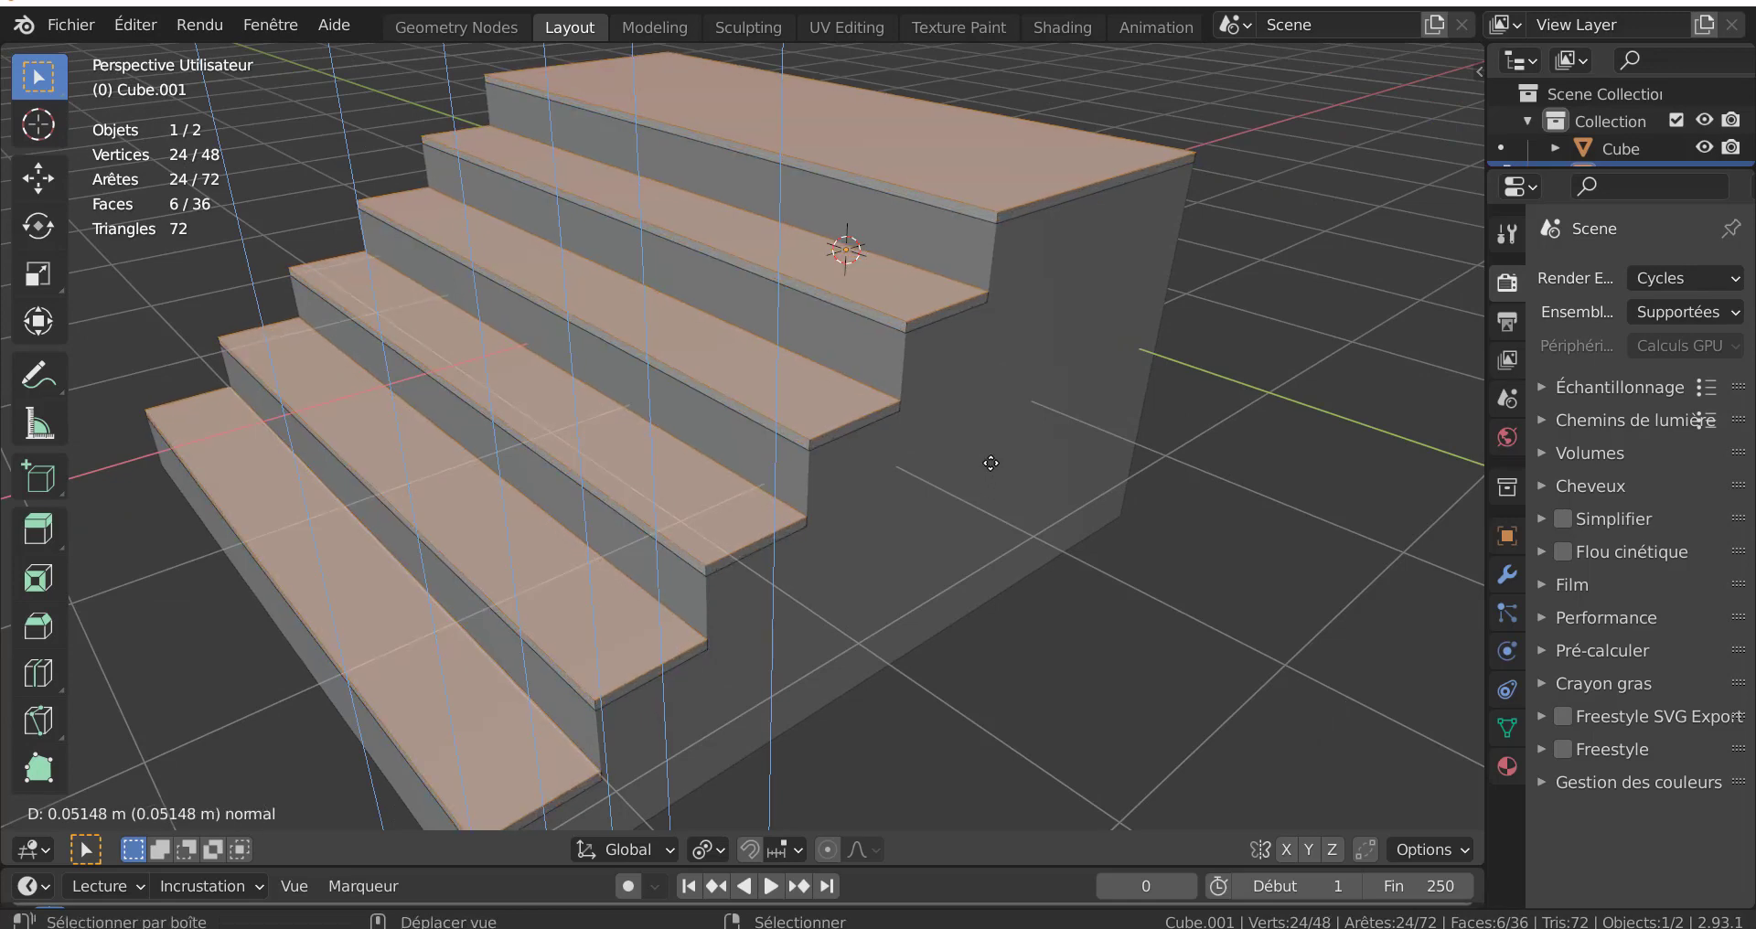
click(991, 458)
middle_drag(963, 450, 968, 411)
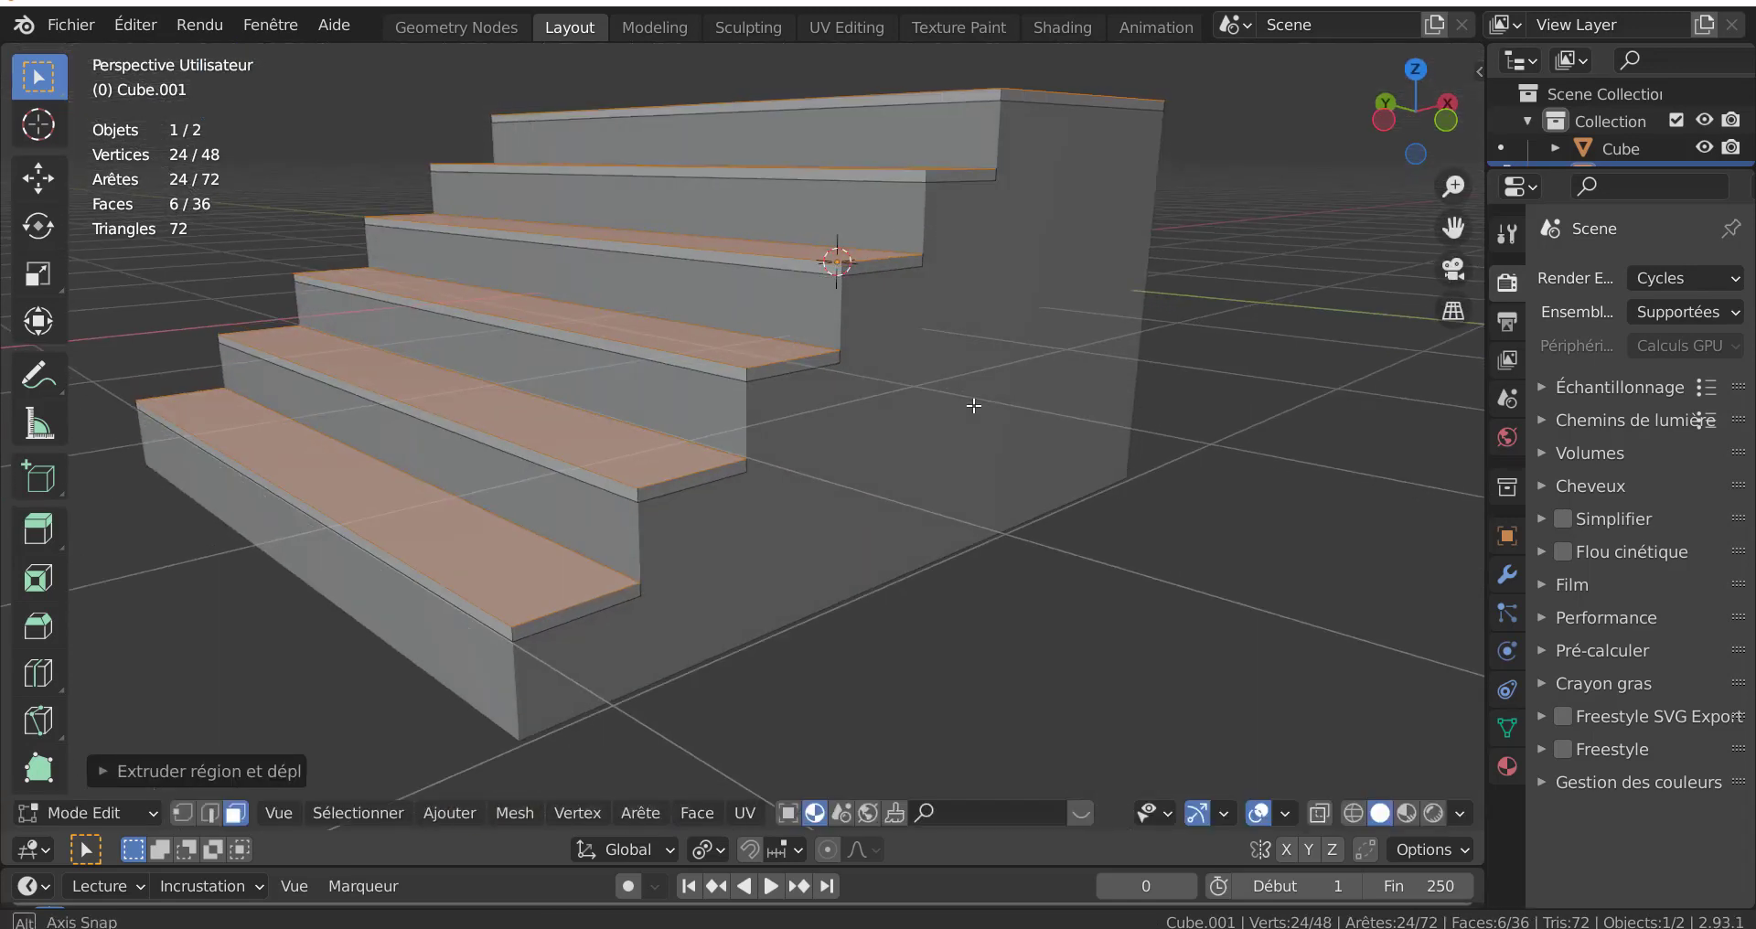
scroll(860, 480, up, 1)
shift+middle_drag(868, 474, 991, 396)
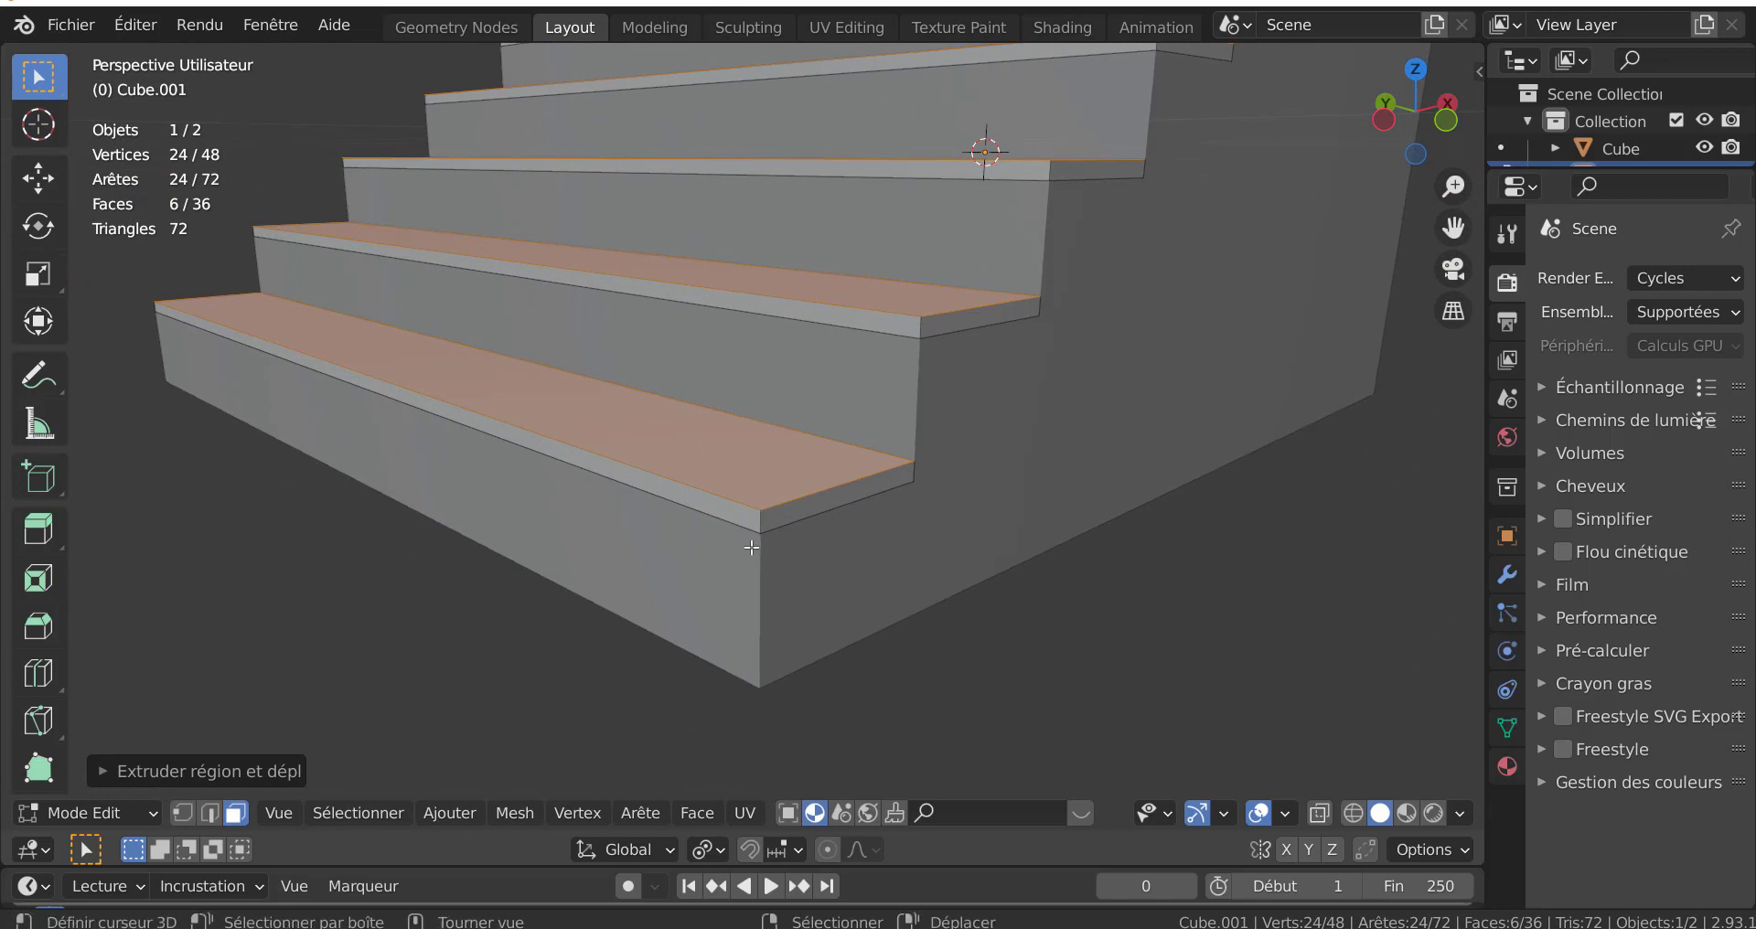
- Loop-select the thin edge-face rims of the tread slabs from bottom to top
alt+click(758, 522)
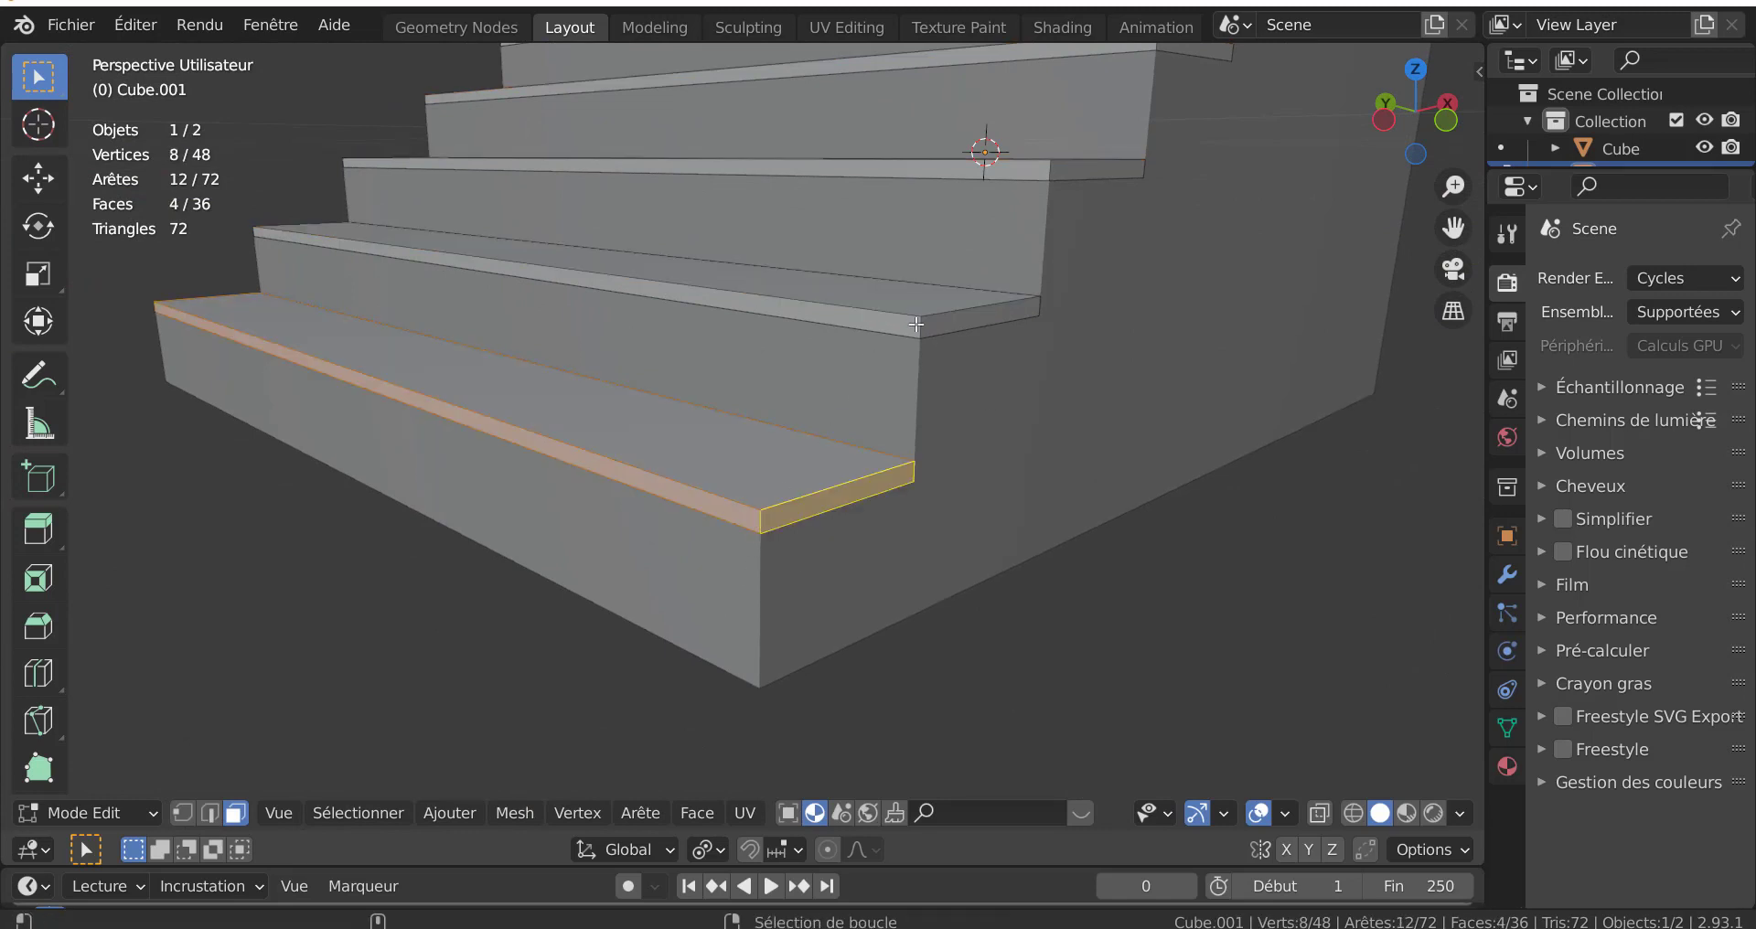
alt+shift+click(915, 324)
alt+shift+click(1045, 172)
shift+middle_drag(1178, 181, 1090, 369)
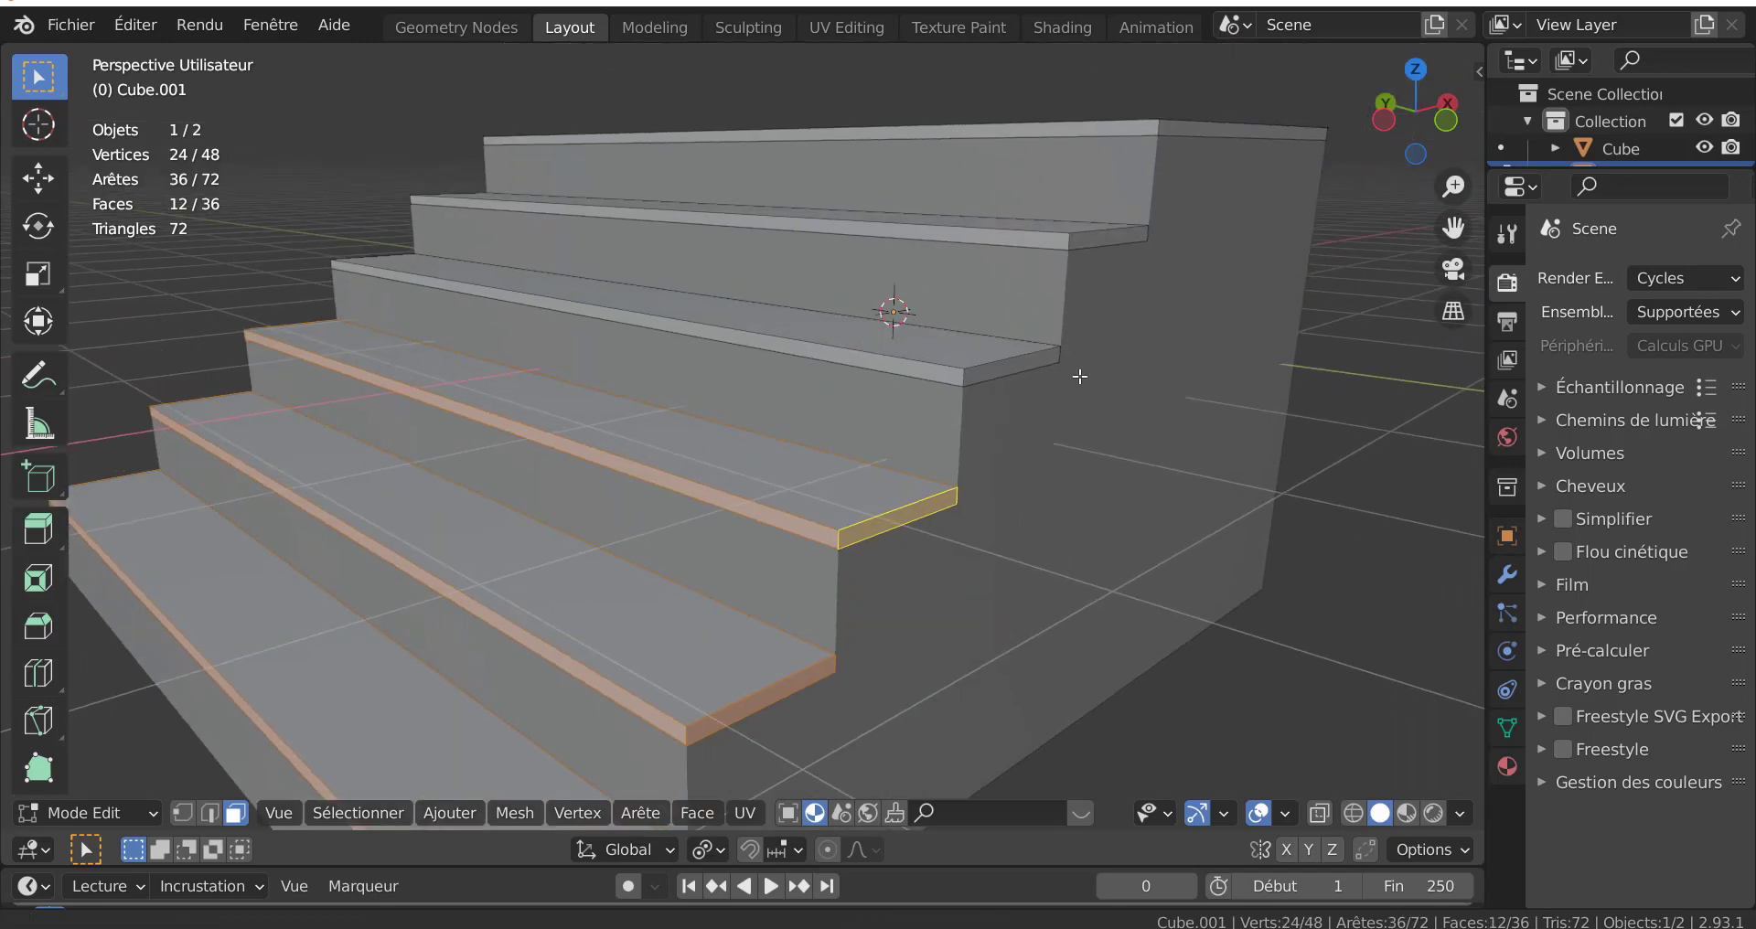
alt+shift+click(960, 379)
alt+shift+click(1069, 233)
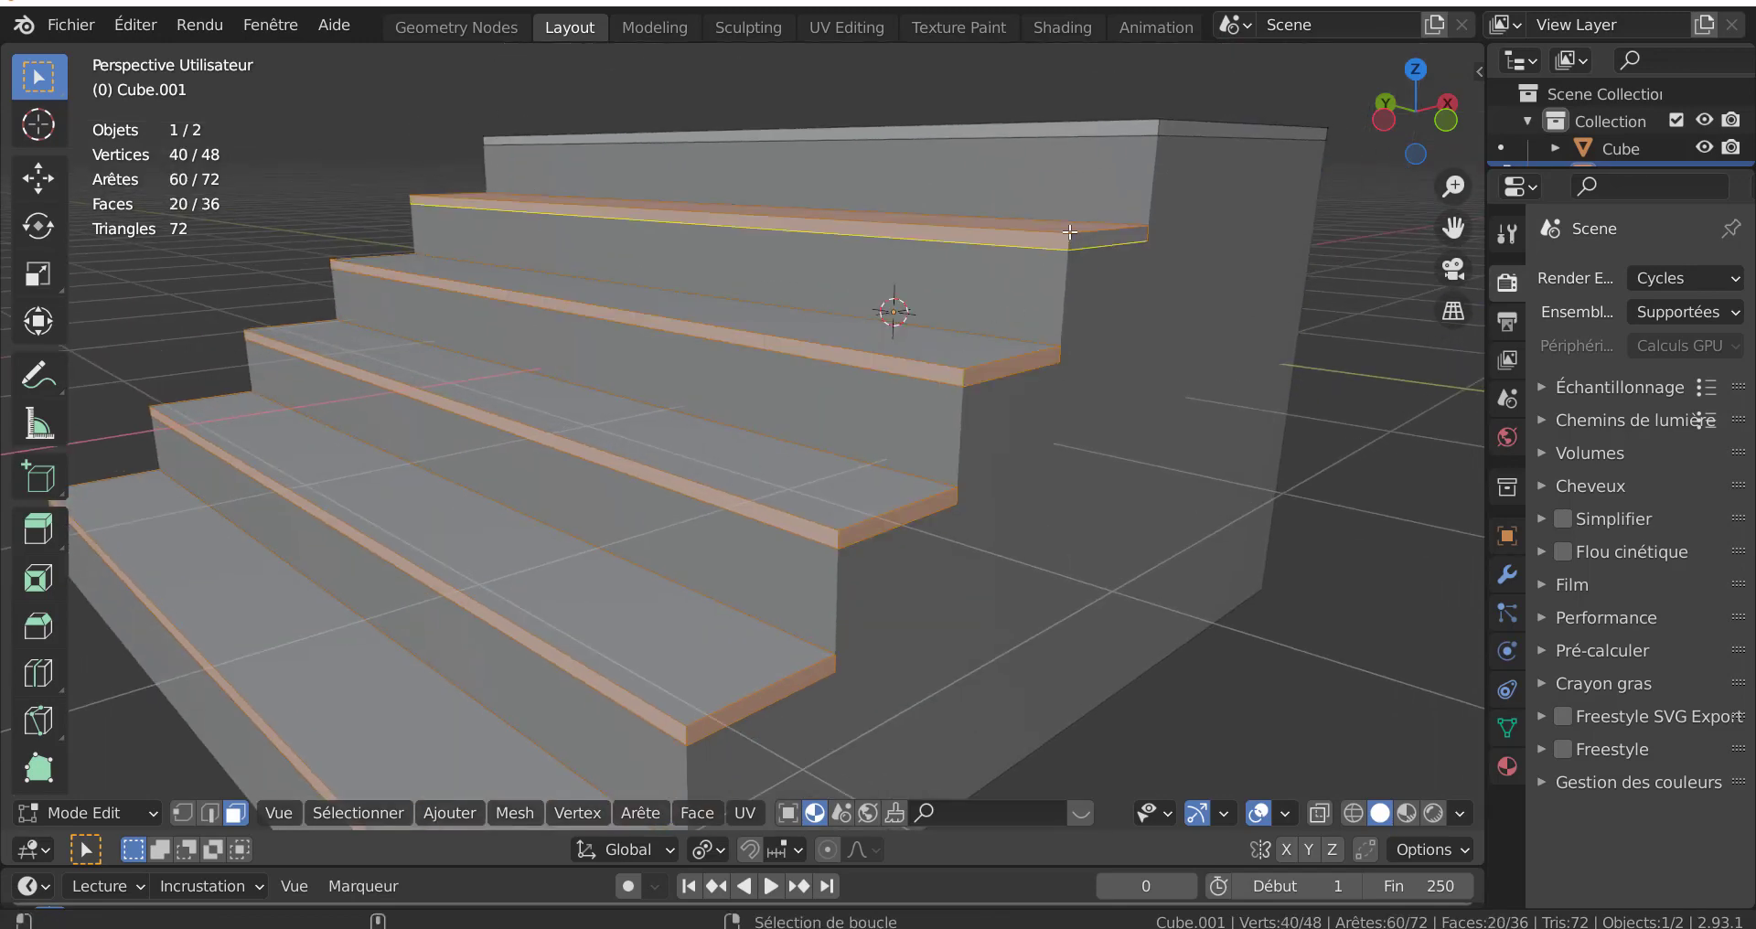
alt+shift+click(1157, 127)
scroll(1145, 307, down, 5)
middle_drag(1146, 307, 1165, 381)
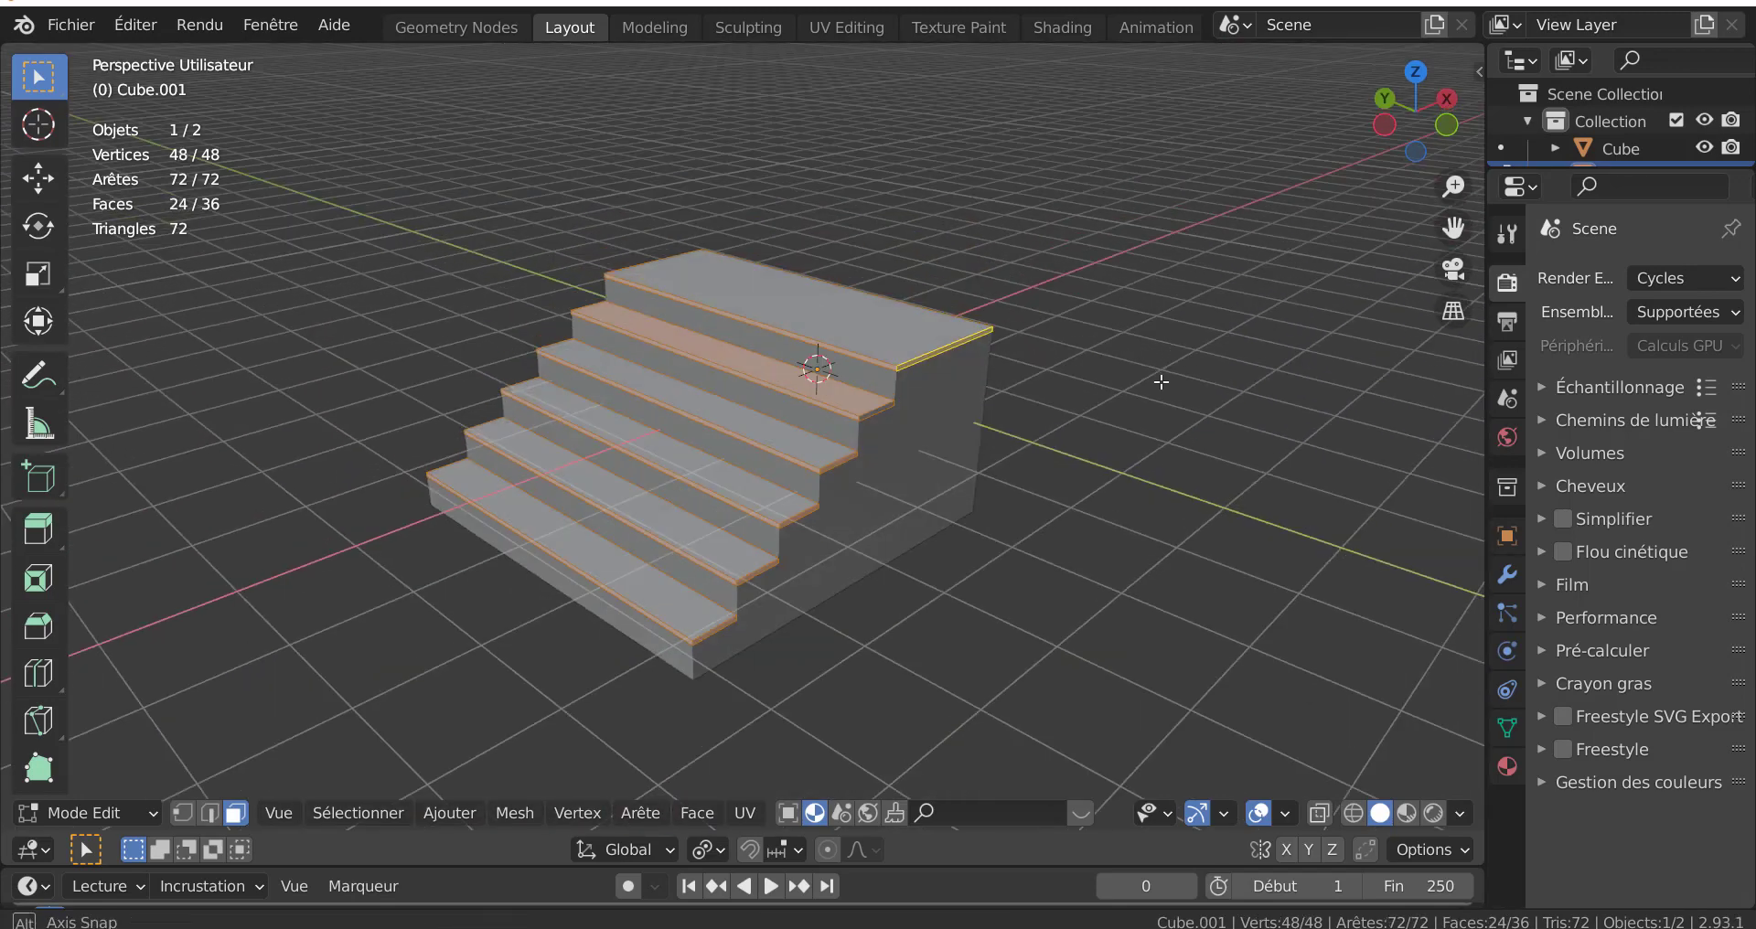
scroll(1010, 457, up, 5)
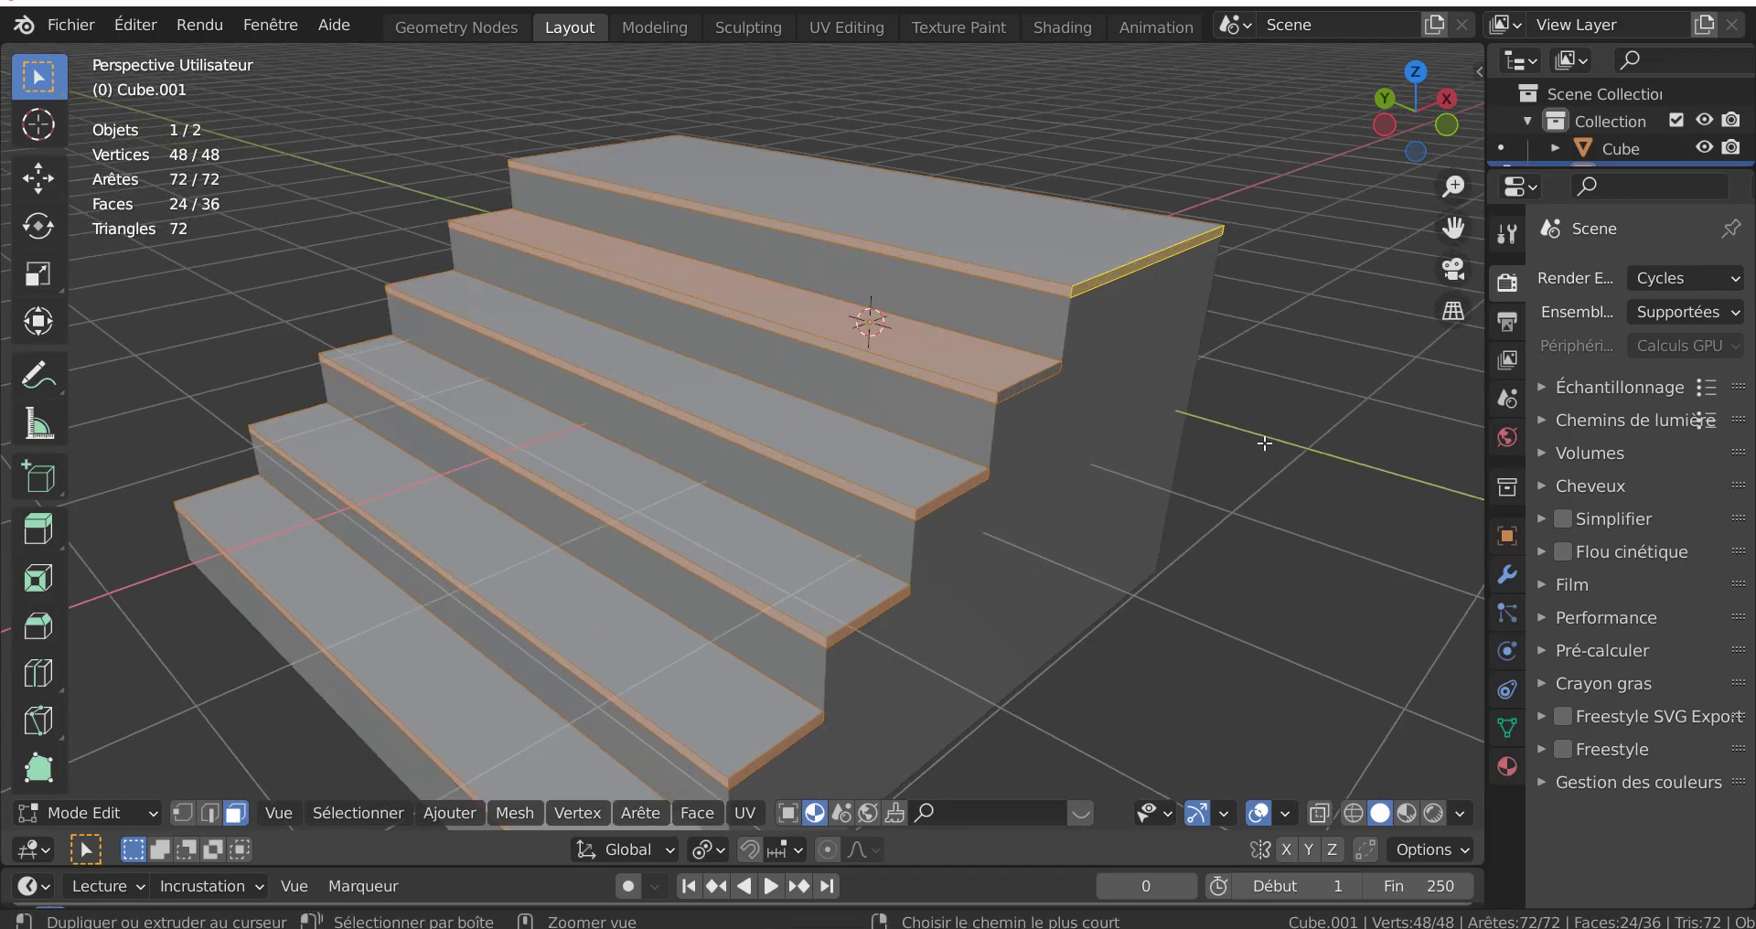
- Undo a wrong rim pick, add the missed and top tread rims, and bring up Extrude options
key(ctrl+z)
key(ctrl+z)
scroll(1080, 382, up, 2)
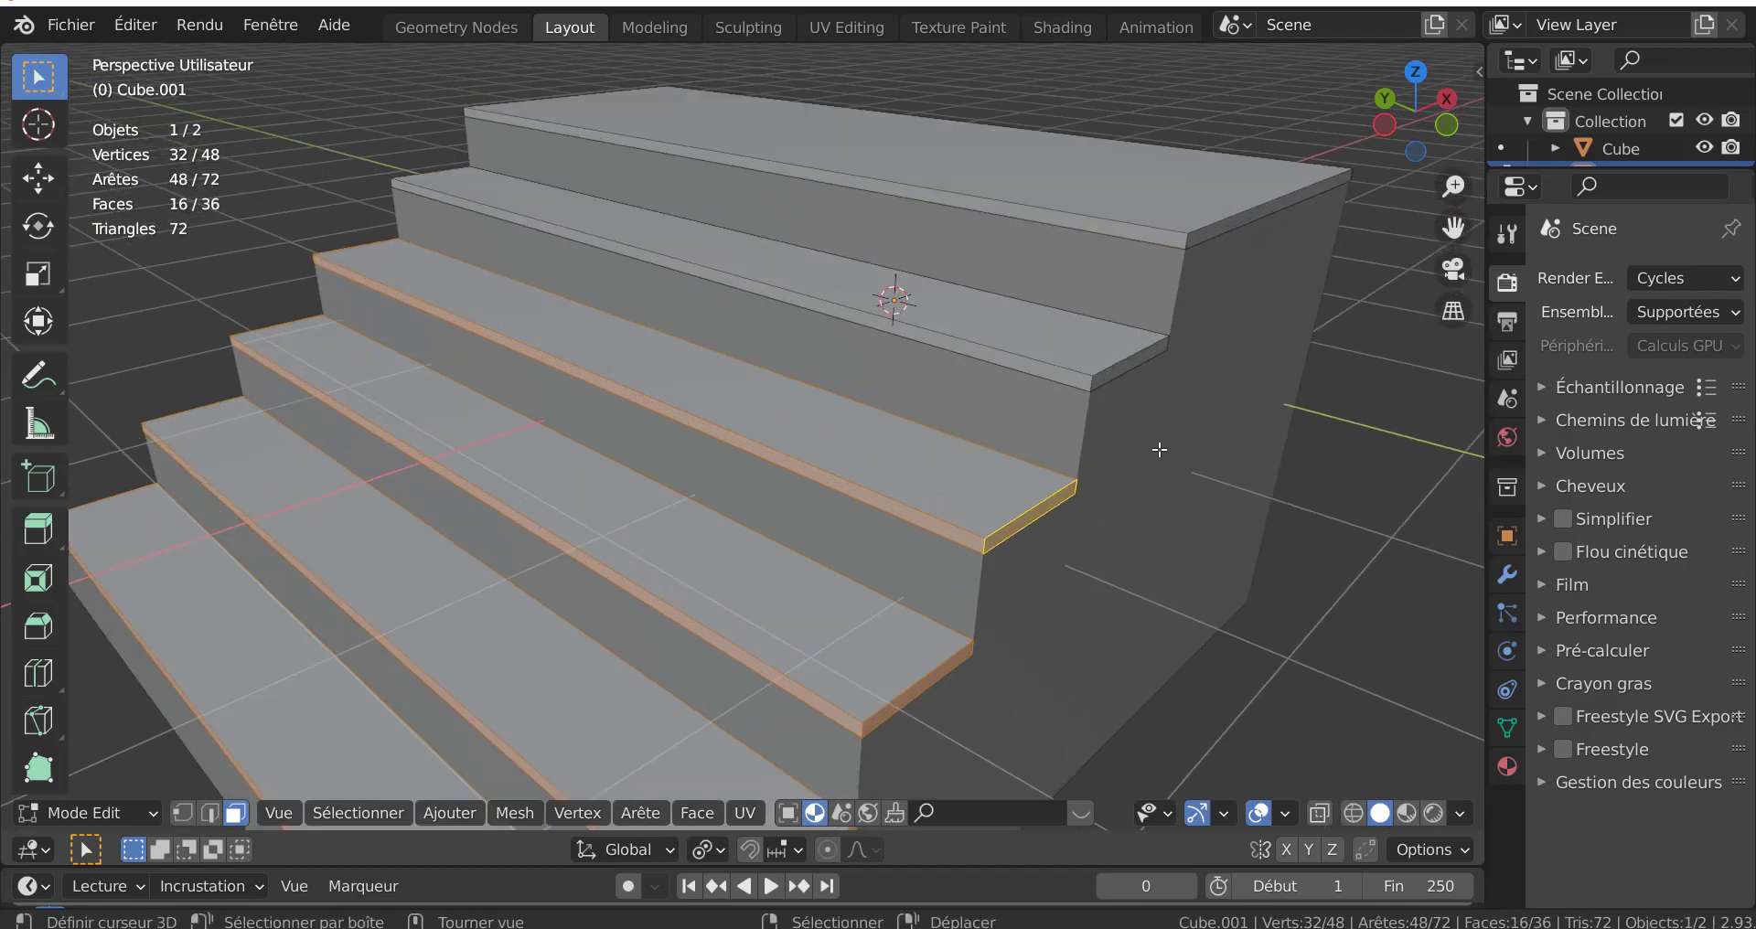
alt+shift+click(1088, 379)
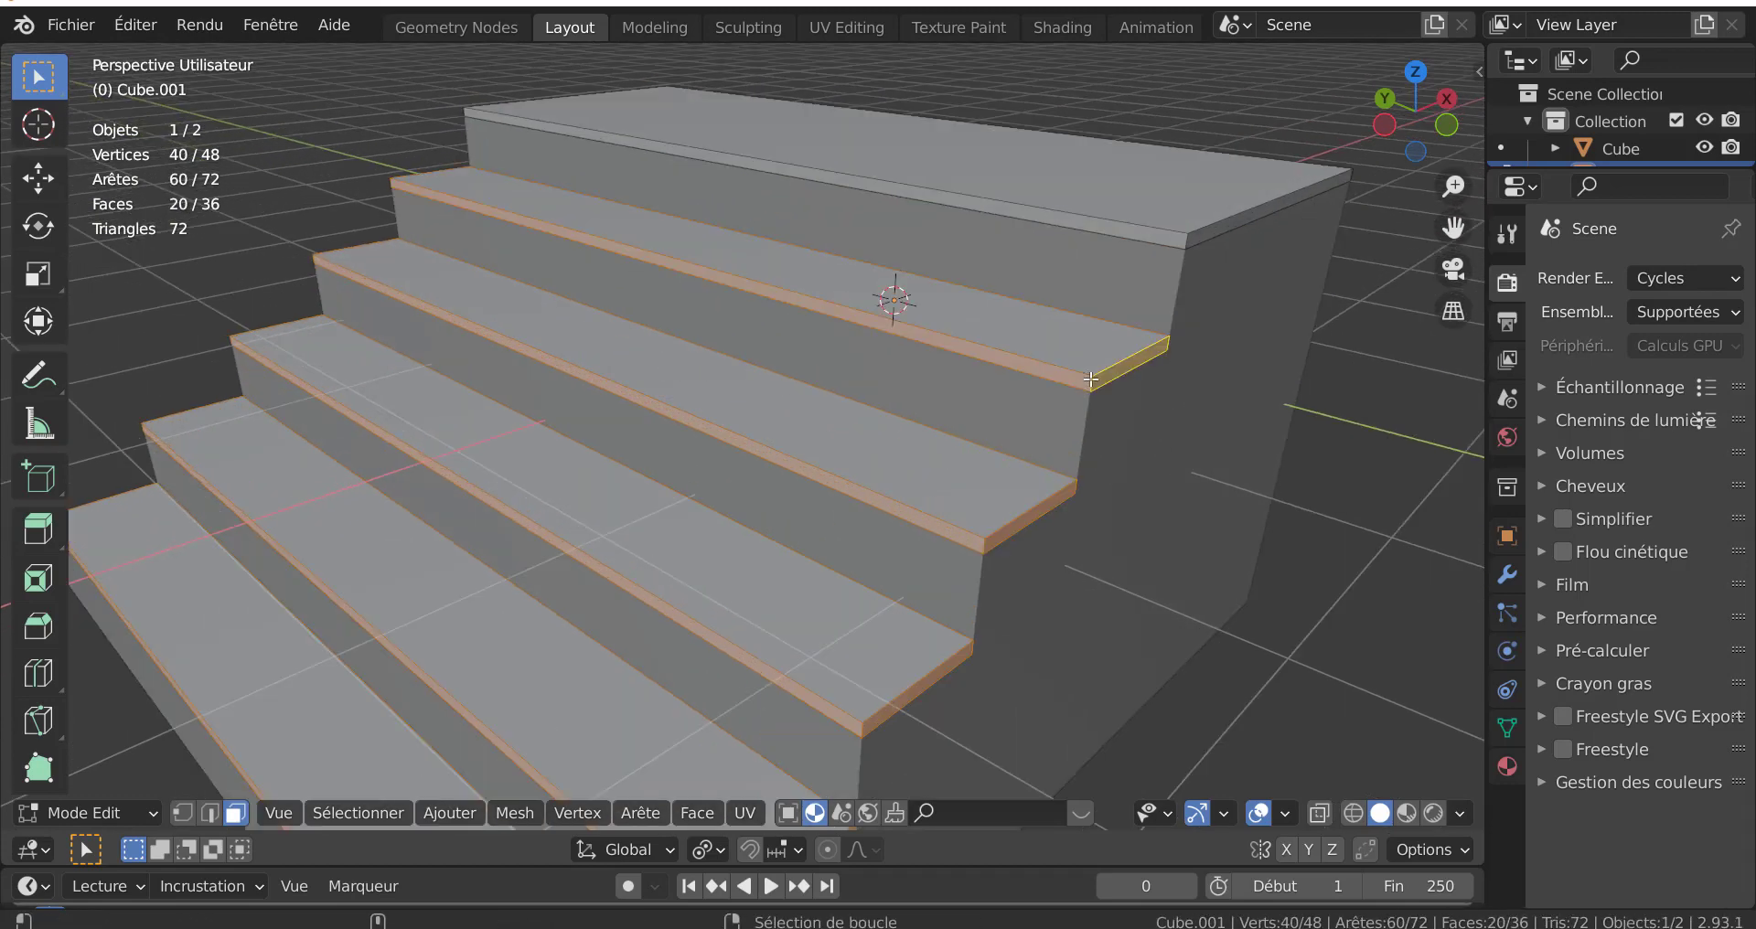
alt+shift+click(1187, 239)
scroll(1225, 404, down, 2)
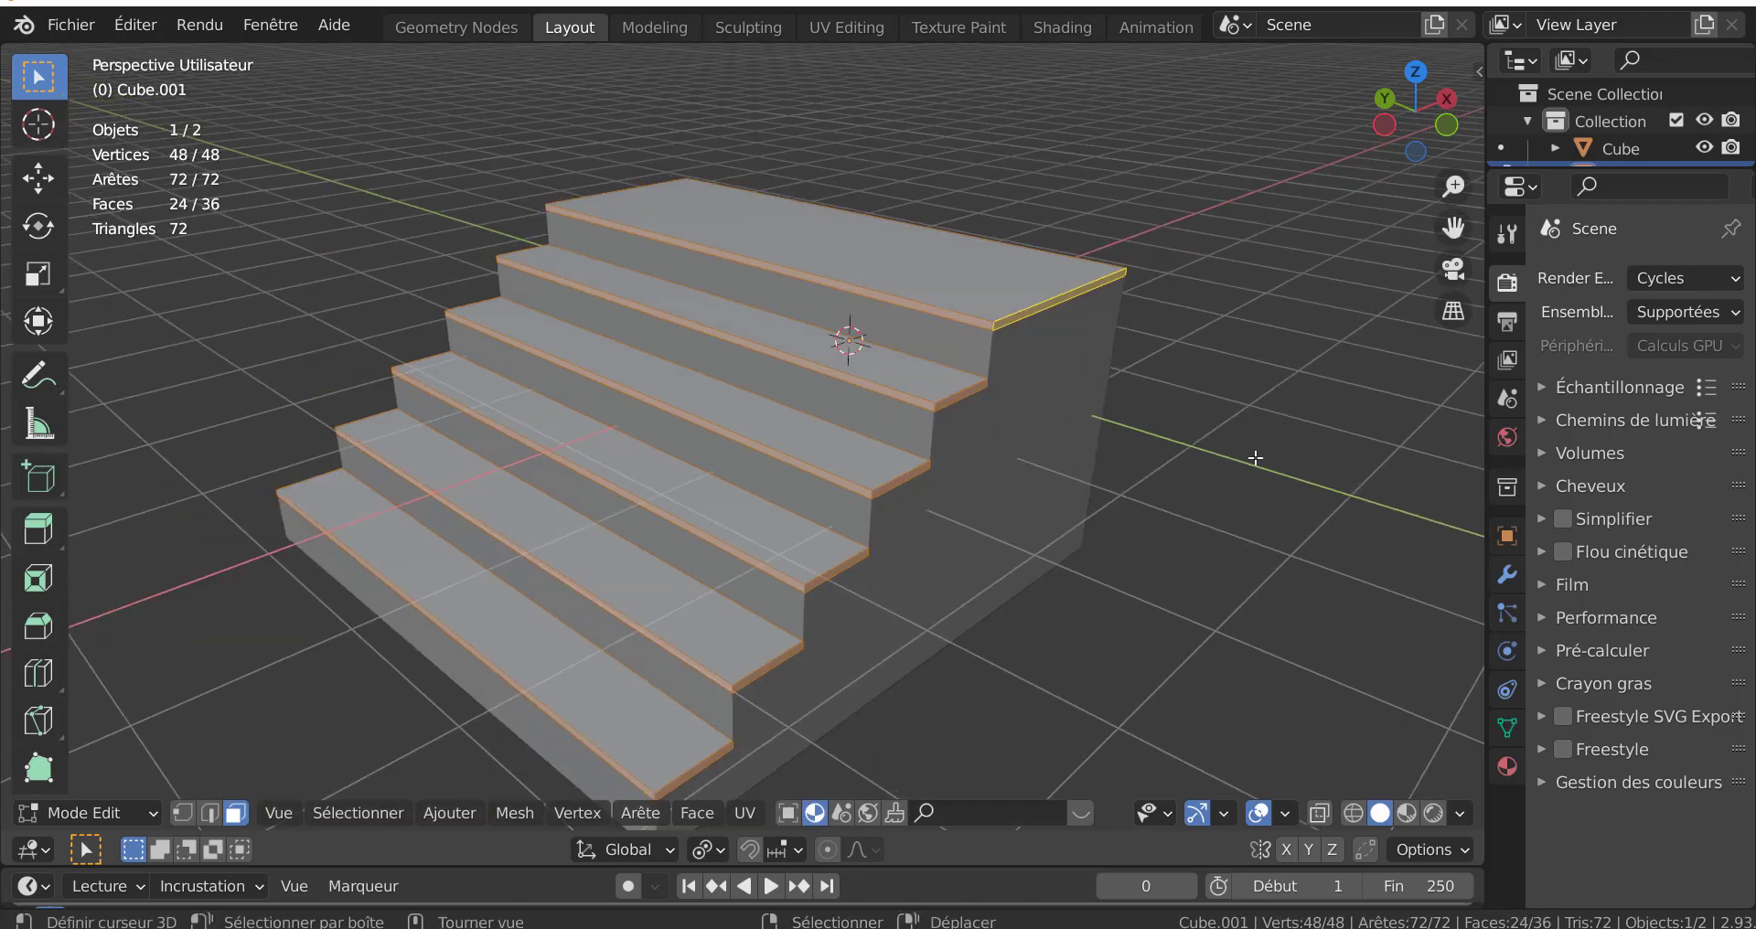
scroll(1255, 458, down, 1)
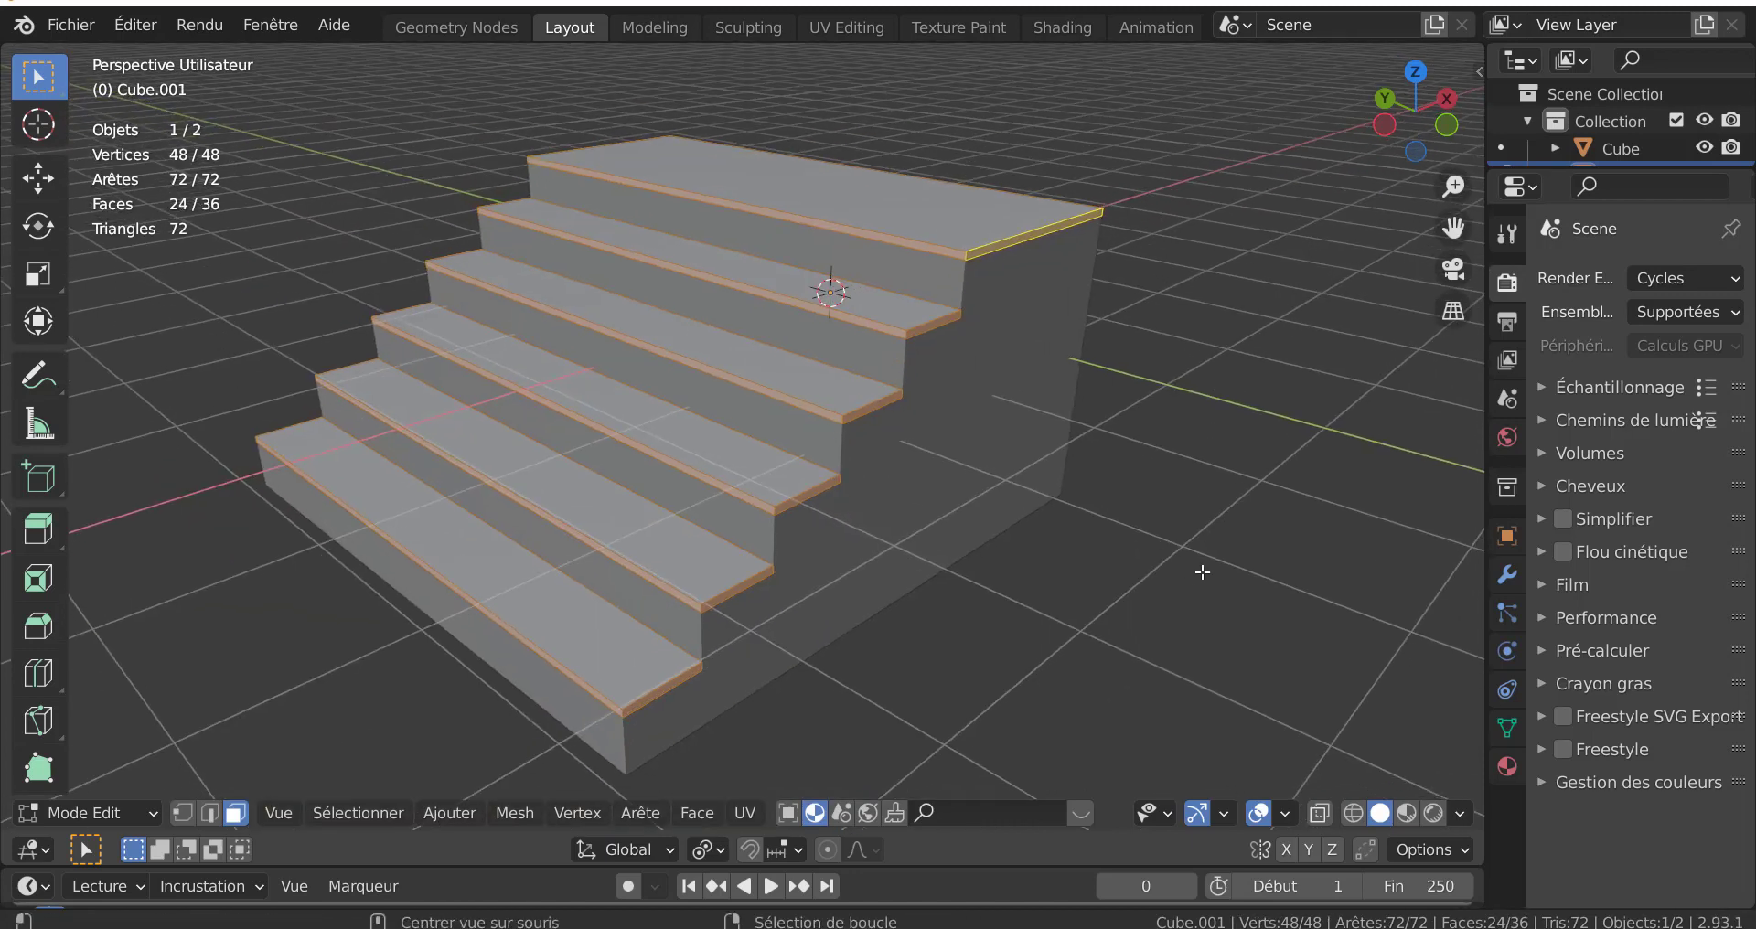
key(alt+e)
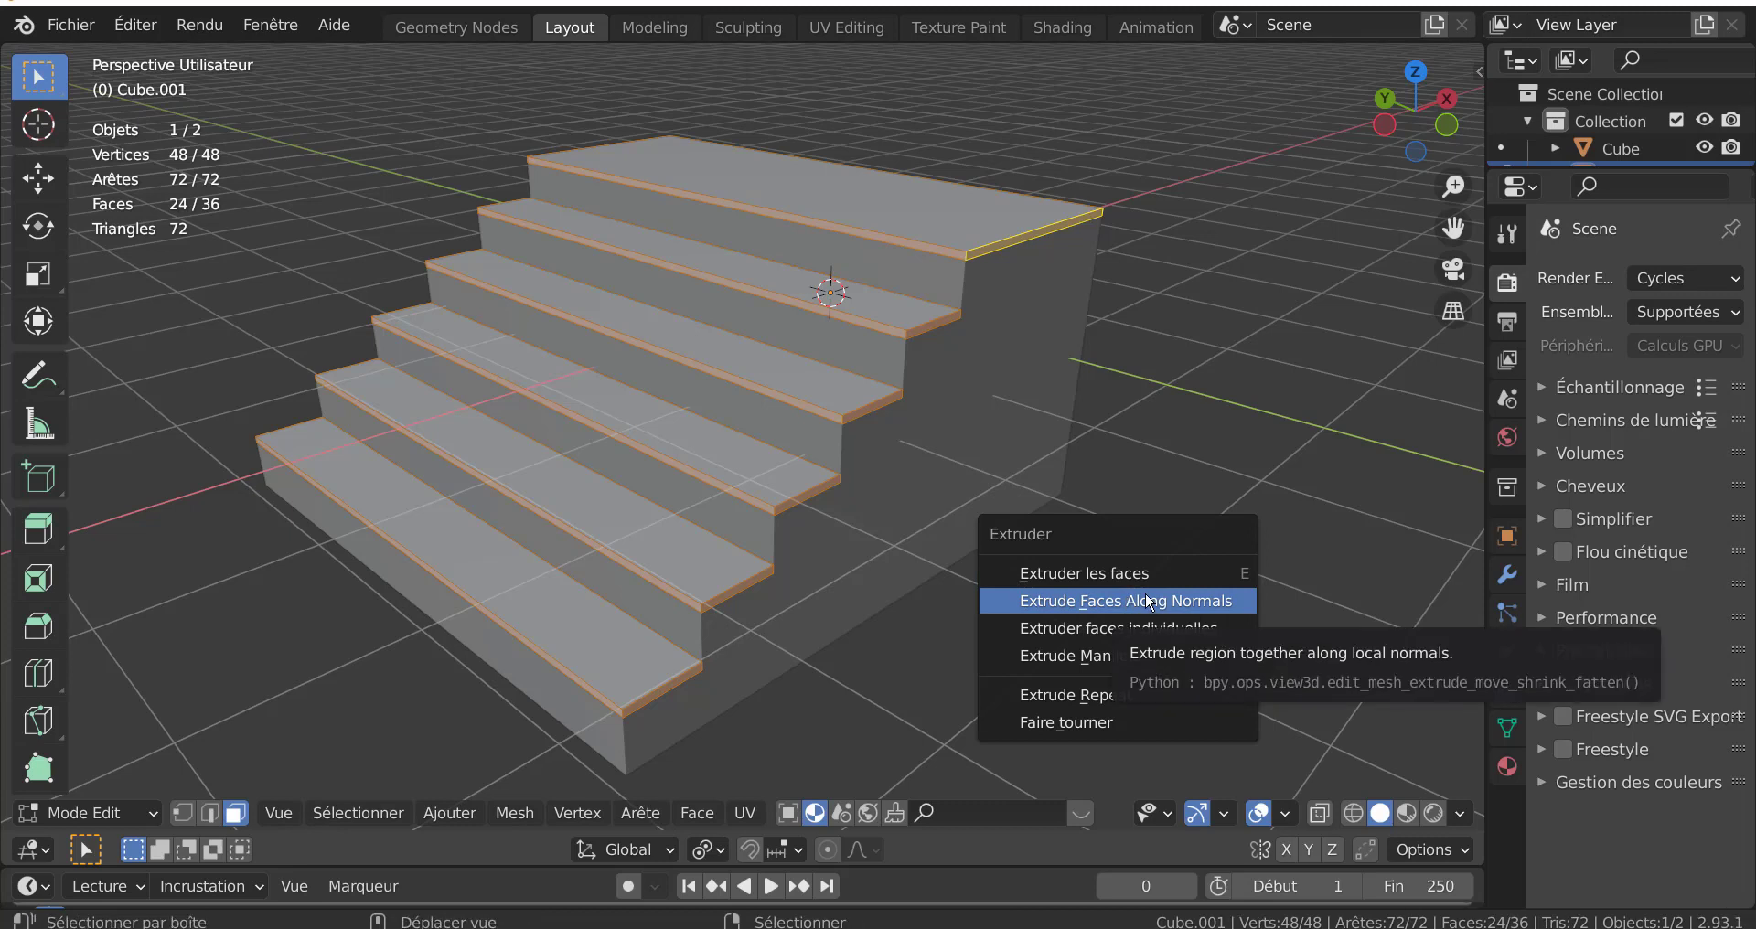
click(1149, 601)
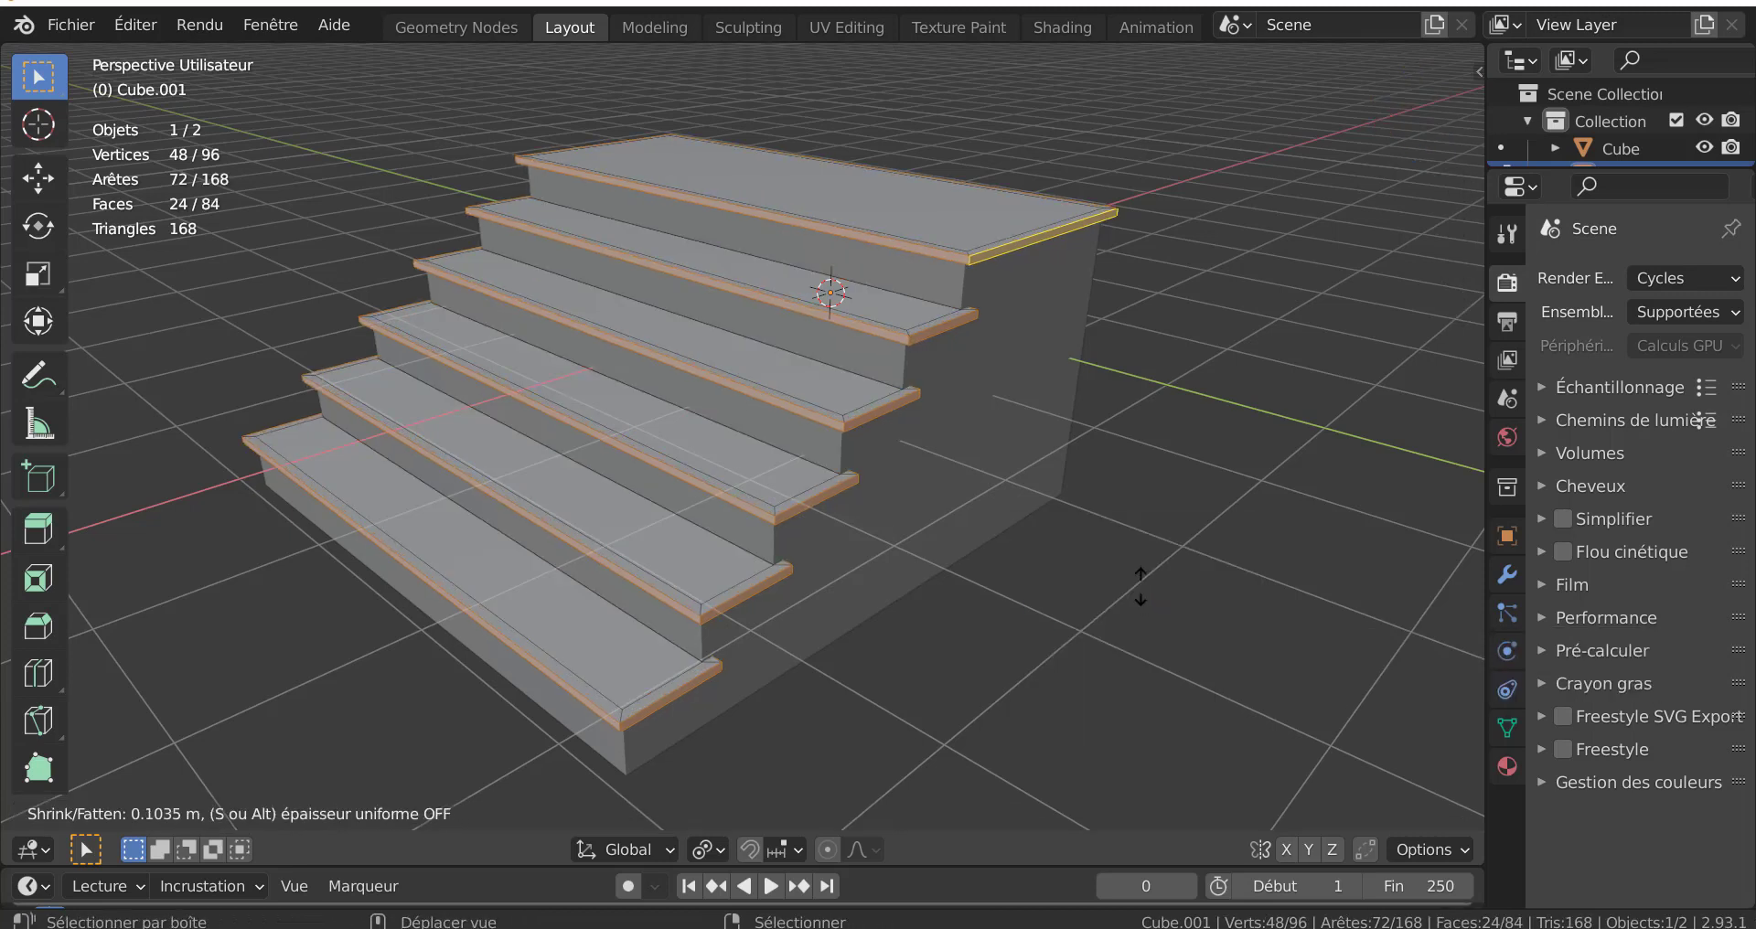
click(1141, 586)
mouse_move(1141, 586)
middle_down()
mouse_move(958, 556)
mouse_move(1132, 659)
mouse_move(1260, 378)
middle_up()
scroll(1132, 659, up, 5)
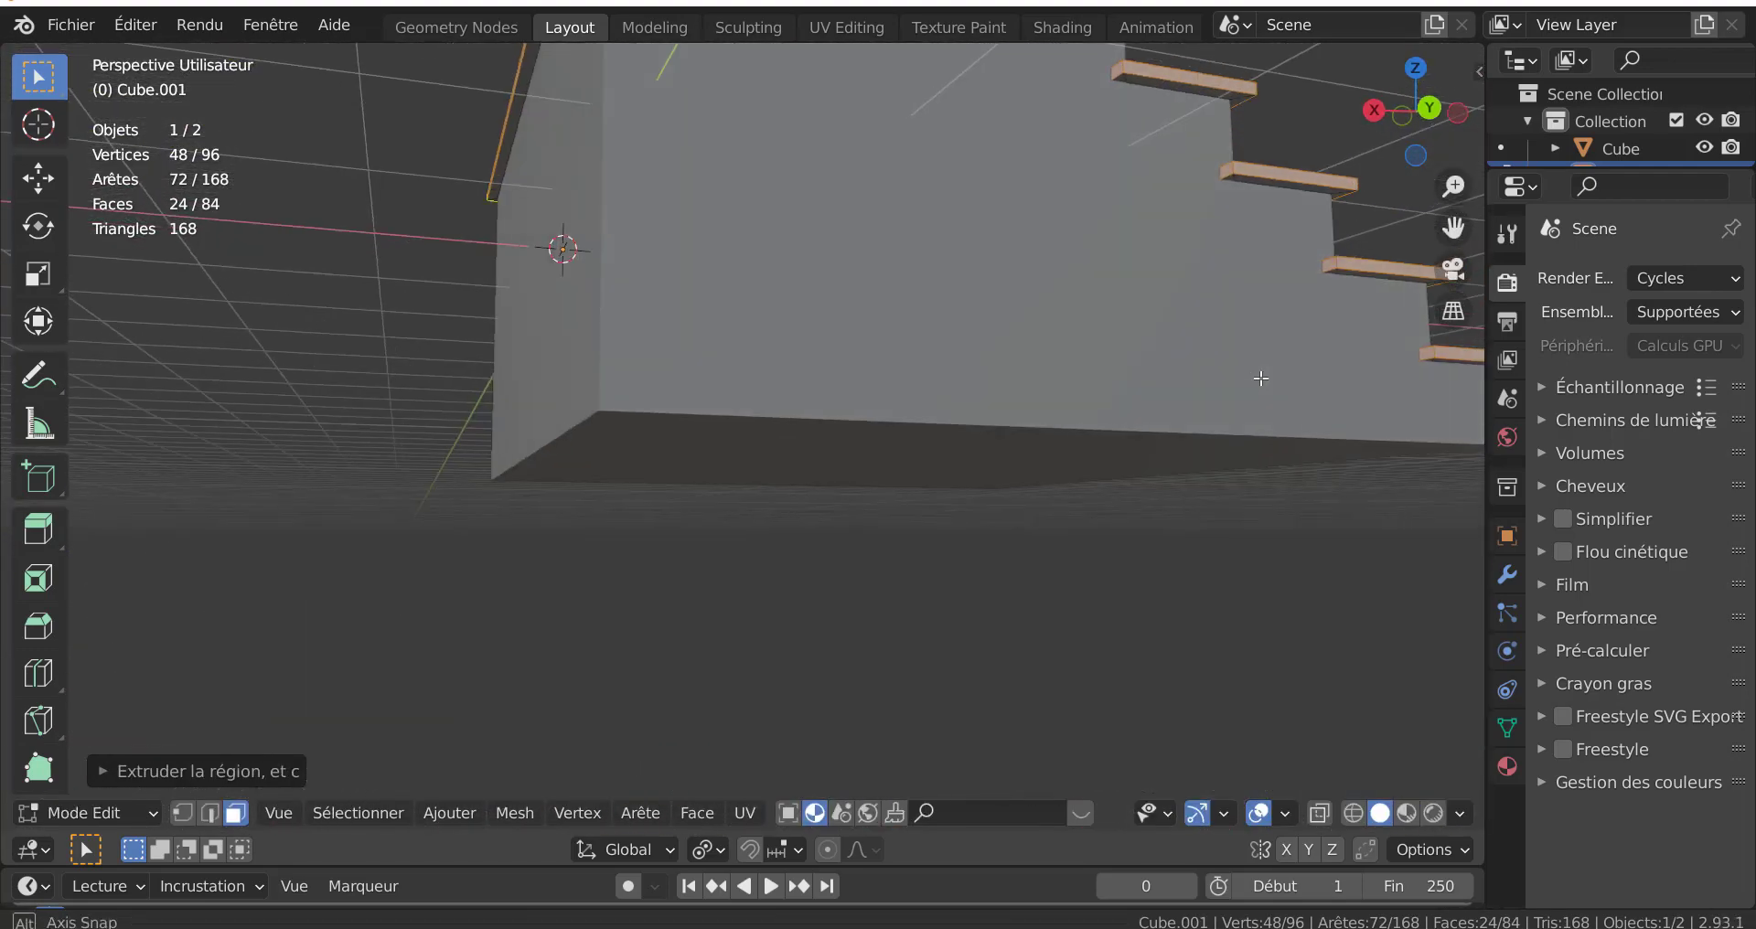
scroll(1260, 377, down, 3)
mouse_move(1227, 490)
middle_down()
mouse_move(777, 545)
mouse_move(667, 431)
mouse_move(804, 503)
mouse_move(815, 532)
middle_up()
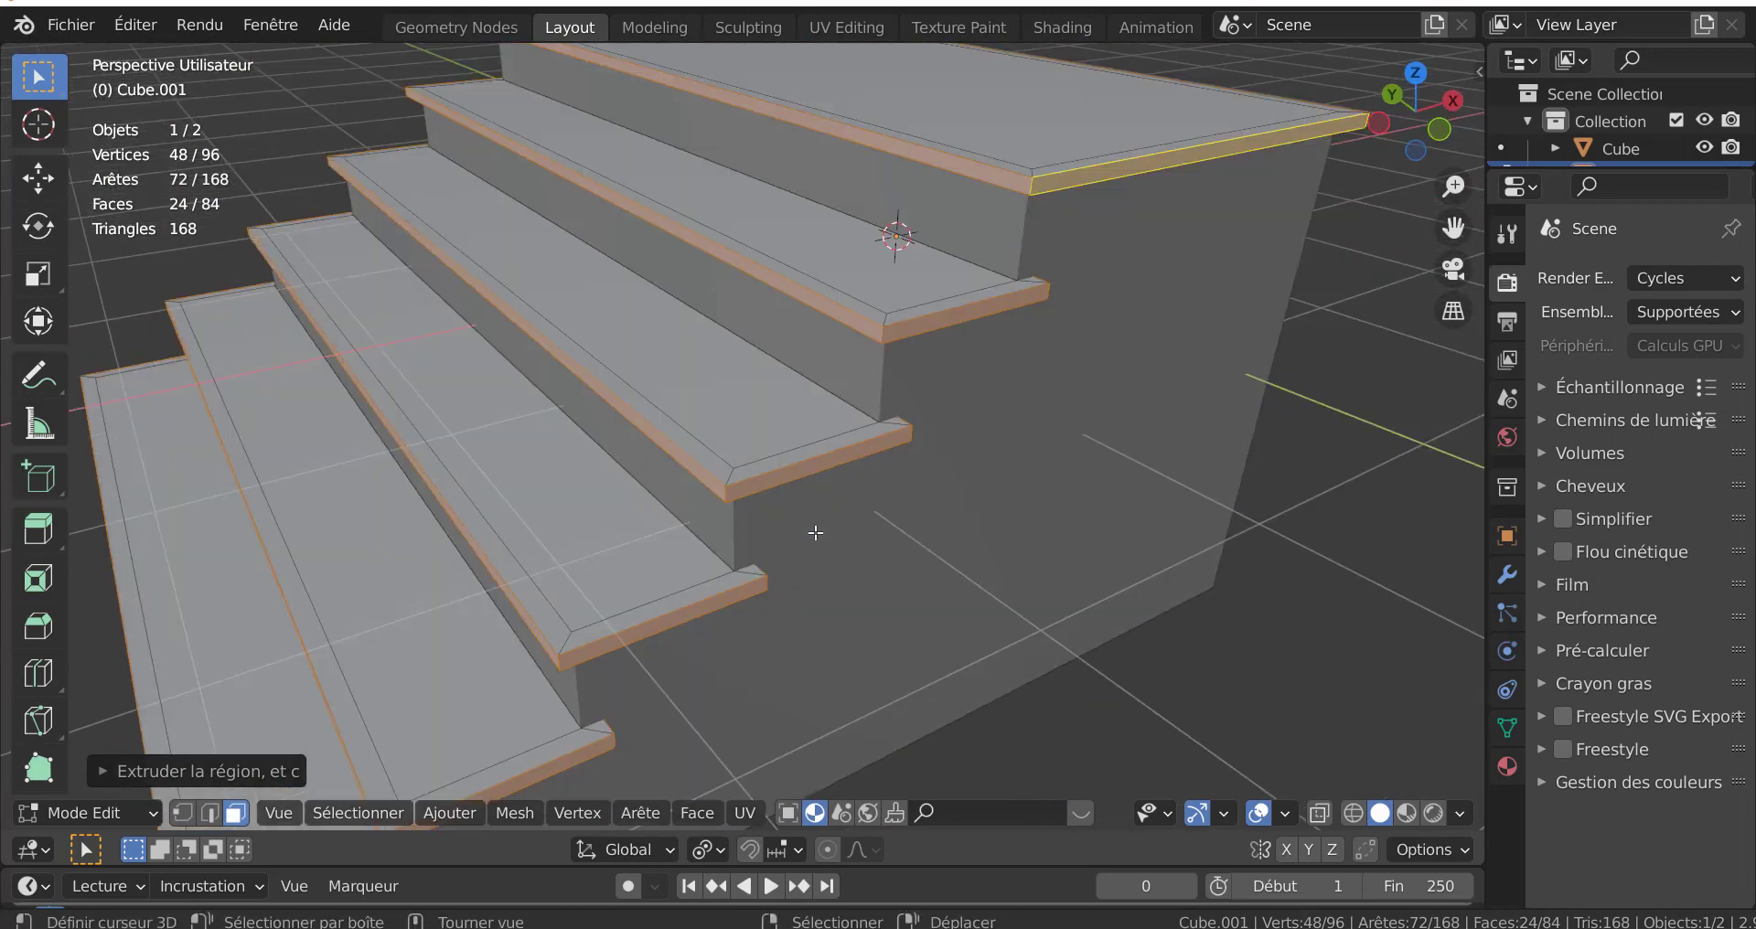
scroll(965, 512, down, 2)
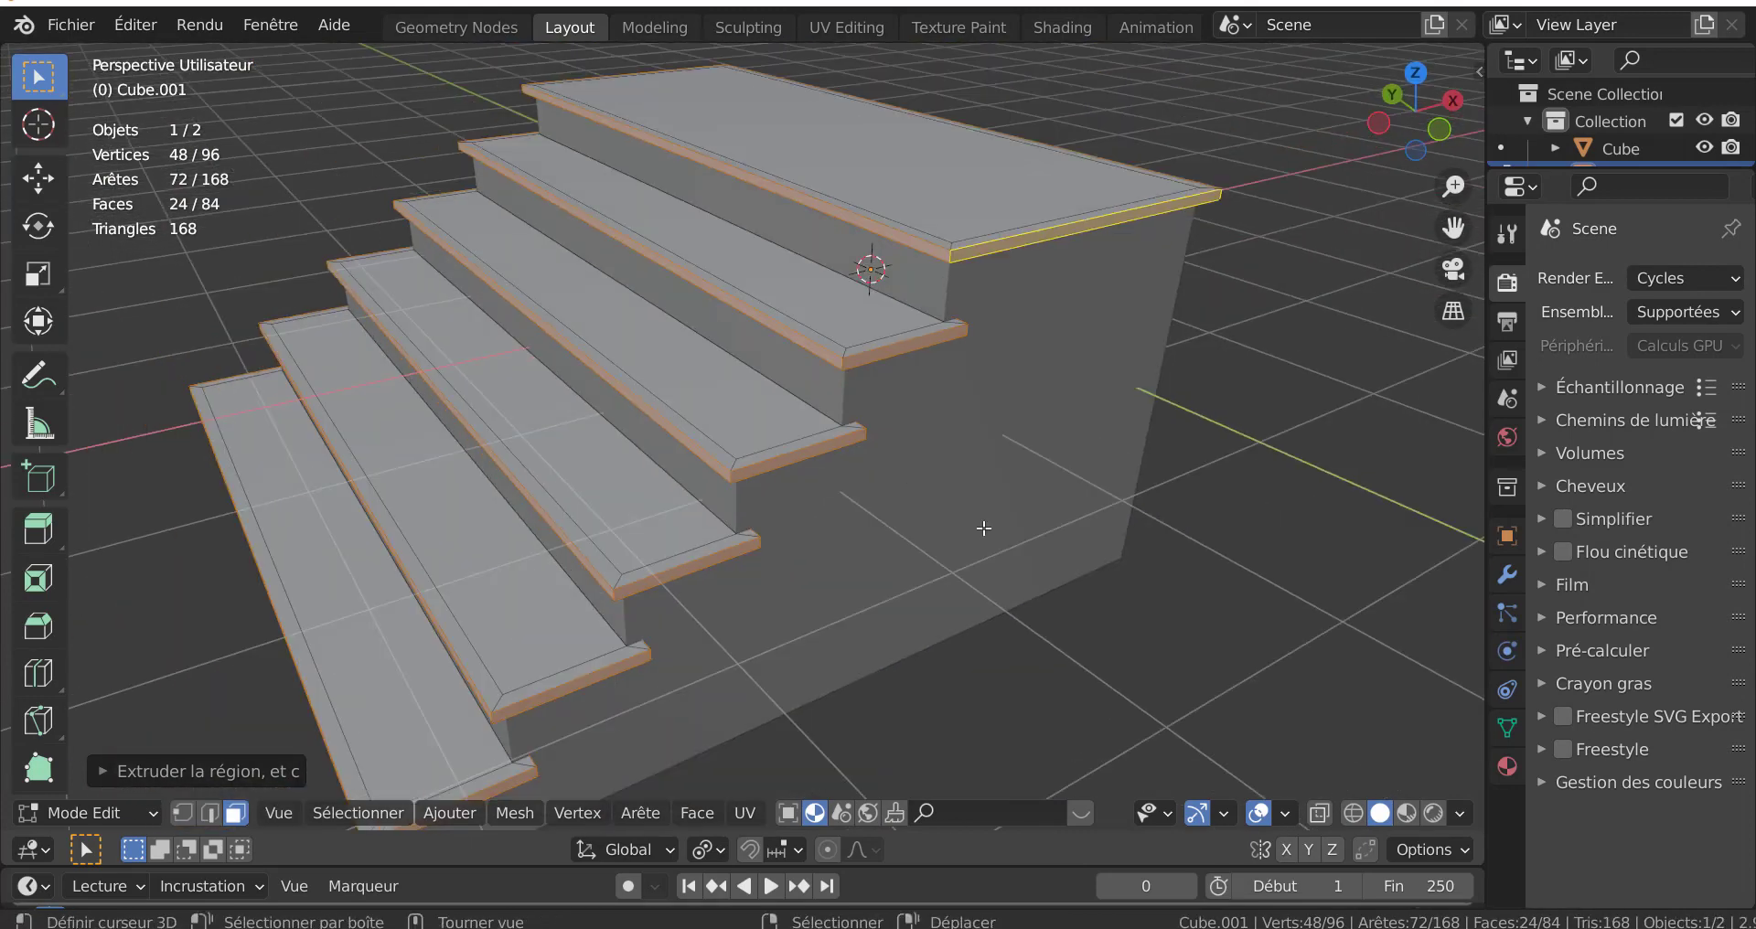
key(ctrl+z)
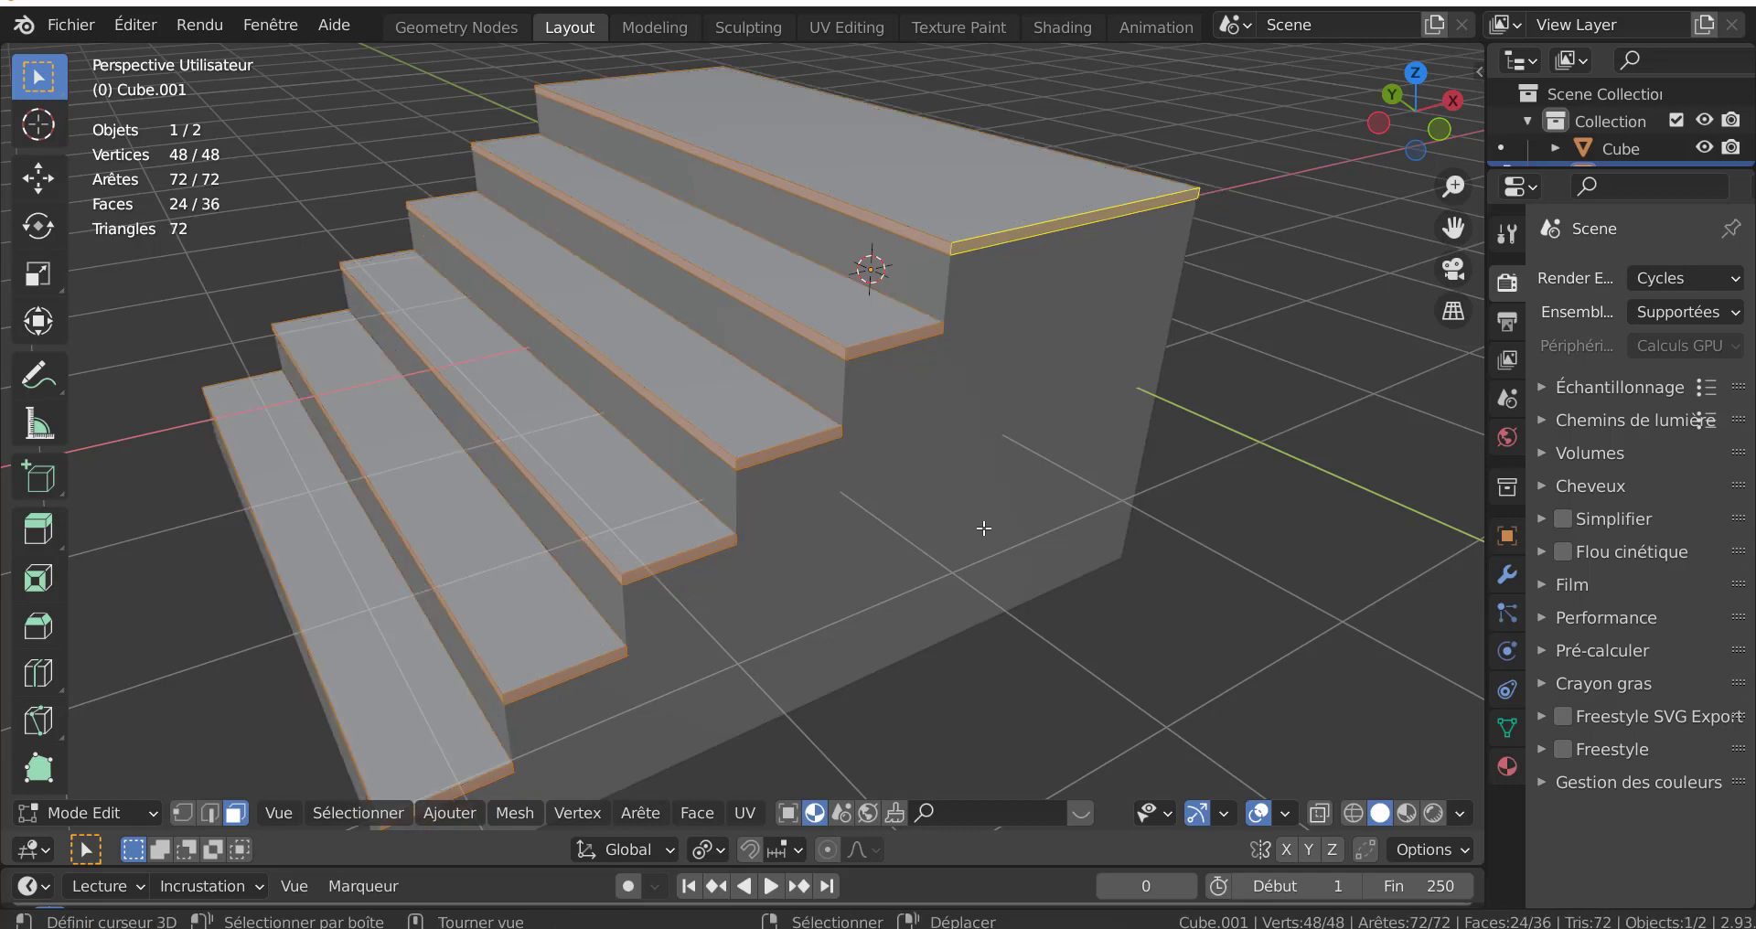
- Extrude the tread rims along their normals by about 0.028 m into overhanging nosings
key(alt+e)
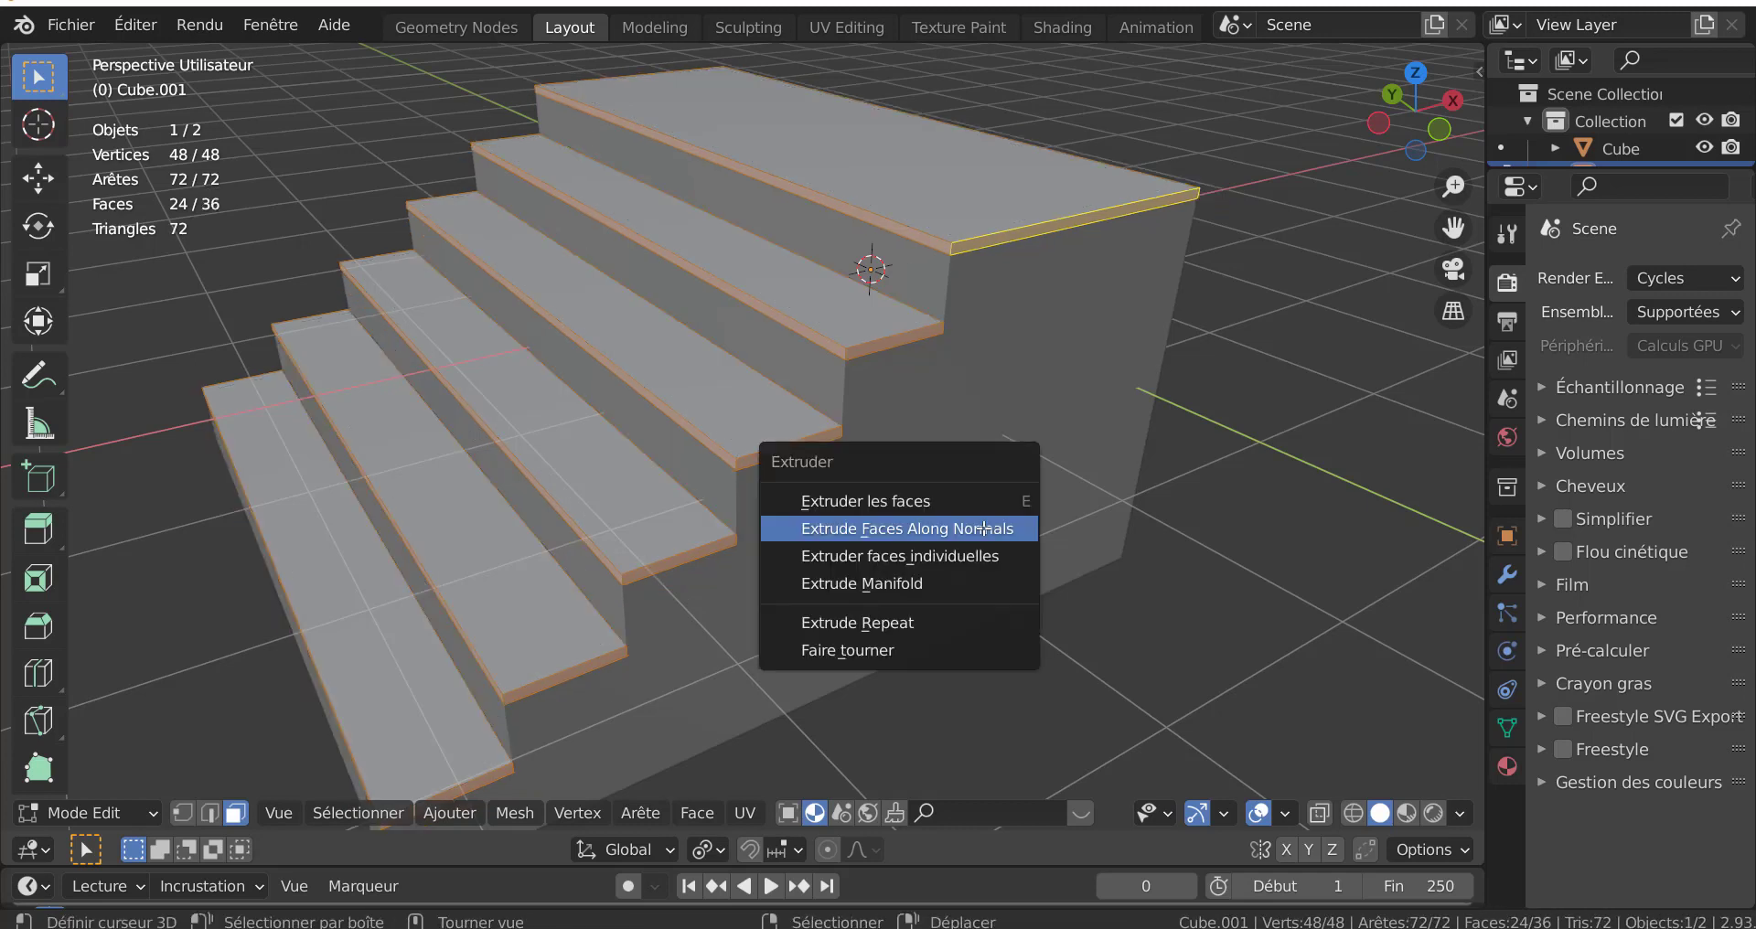
click(984, 528)
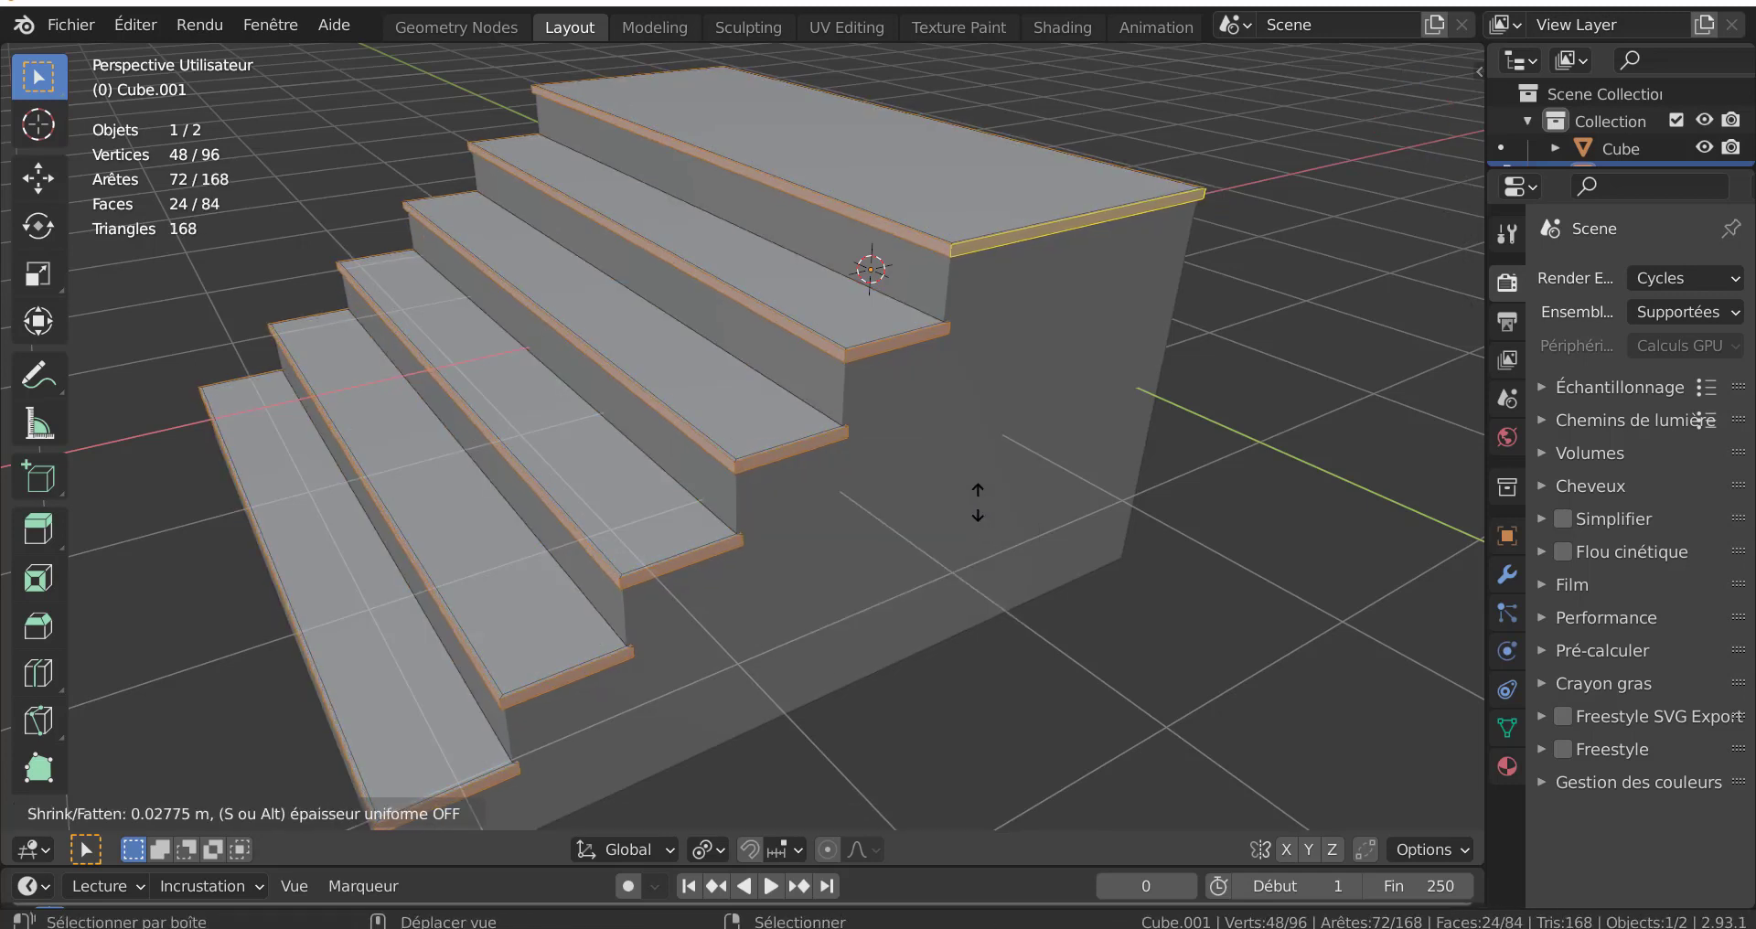
click(975, 492)
mouse_move(960, 439)
middle_down()
mouse_move(990, 487)
mouse_move(972, 576)
mouse_move(1187, 533)
mouse_move(1224, 554)
mouse_move(997, 553)
mouse_move(998, 584)
middle_up()
scroll(997, 552, up, 2)
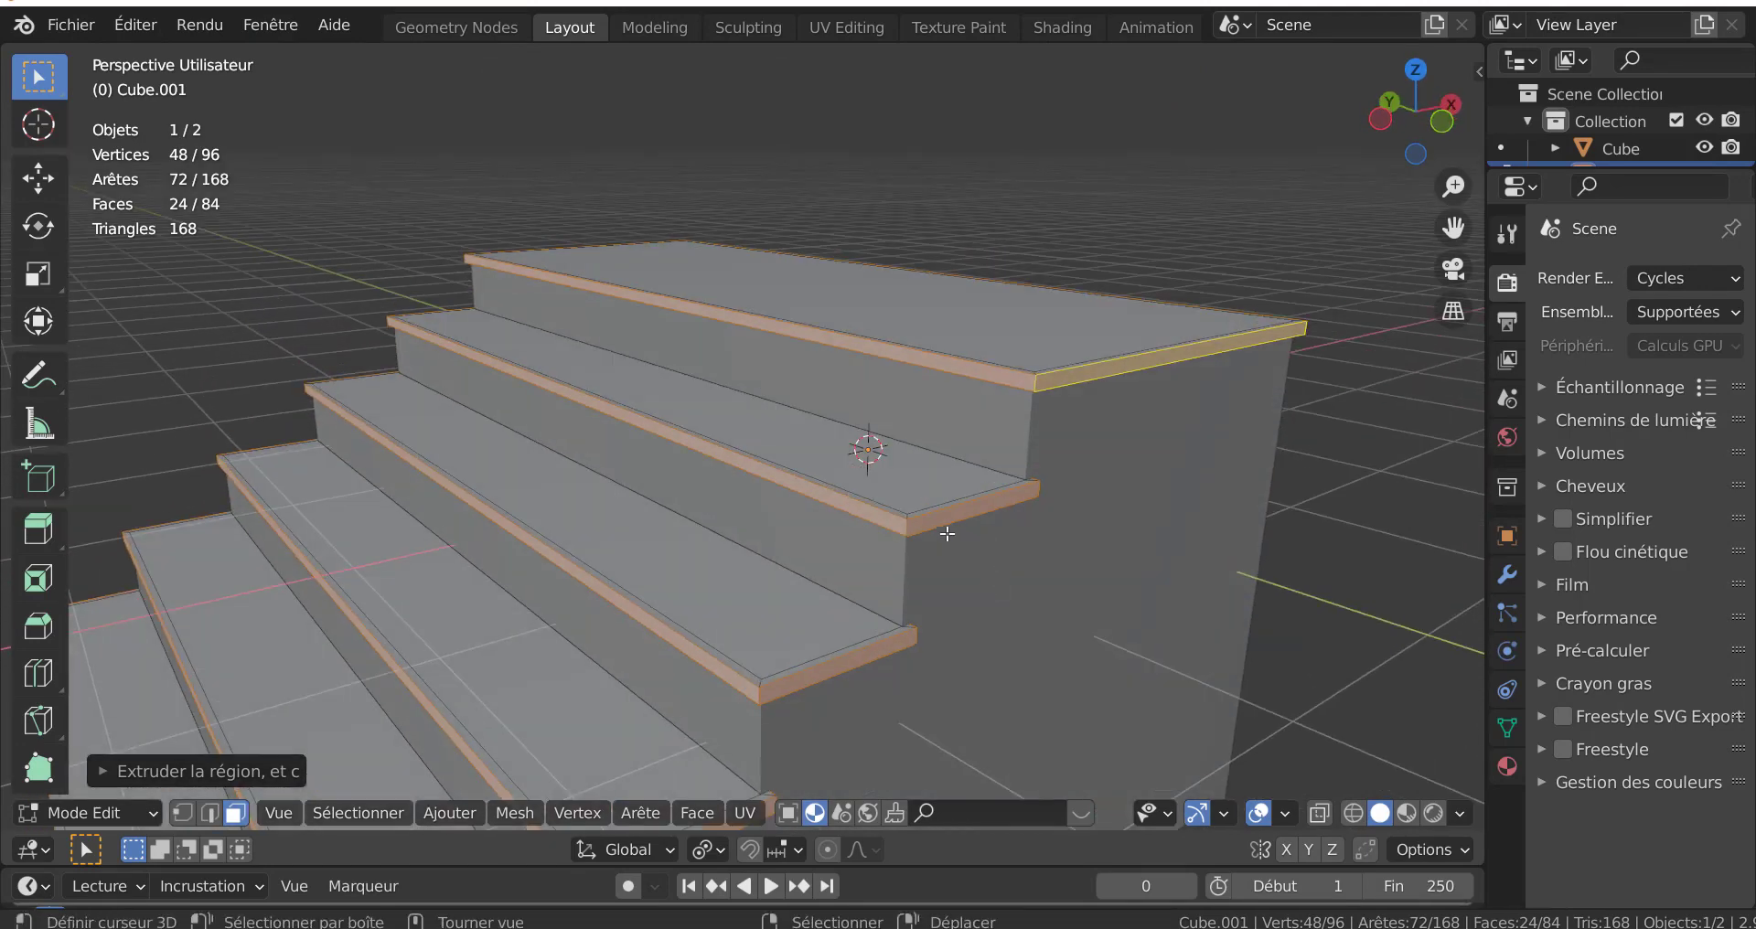
- Switch the mesh to Edge select mode
shift+middle_drag(1081, 522, 1021, 559)
scroll(1021, 560, up, 1)
scroll(965, 425, up, 1)
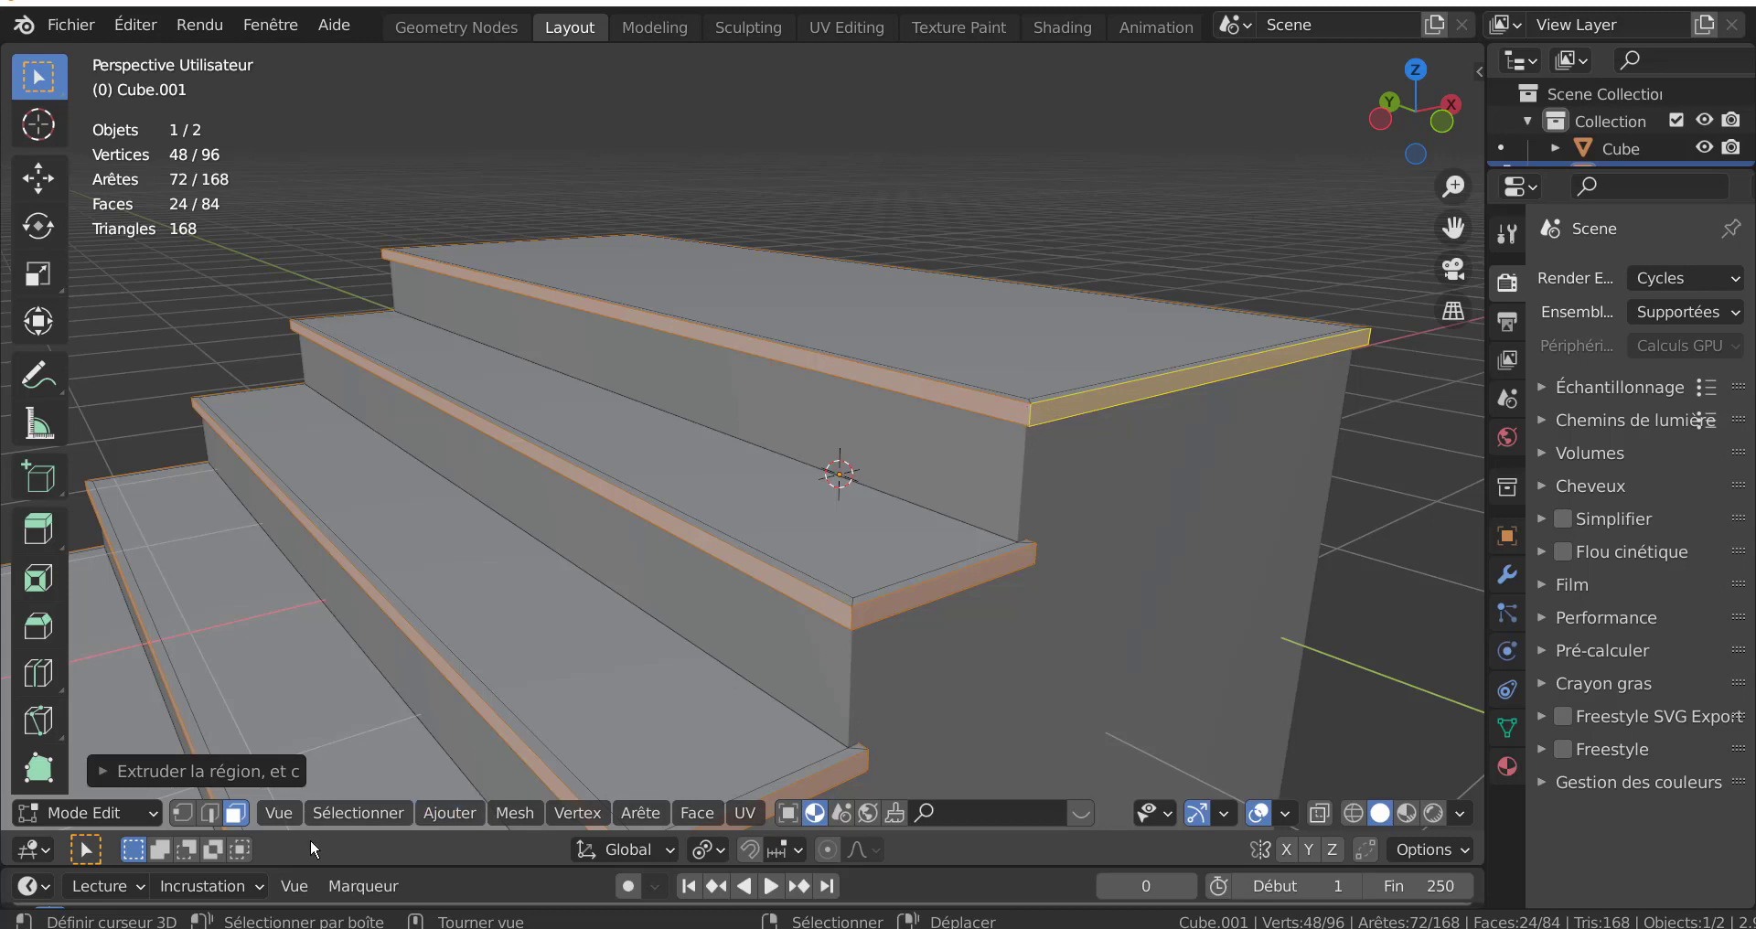
click(210, 813)
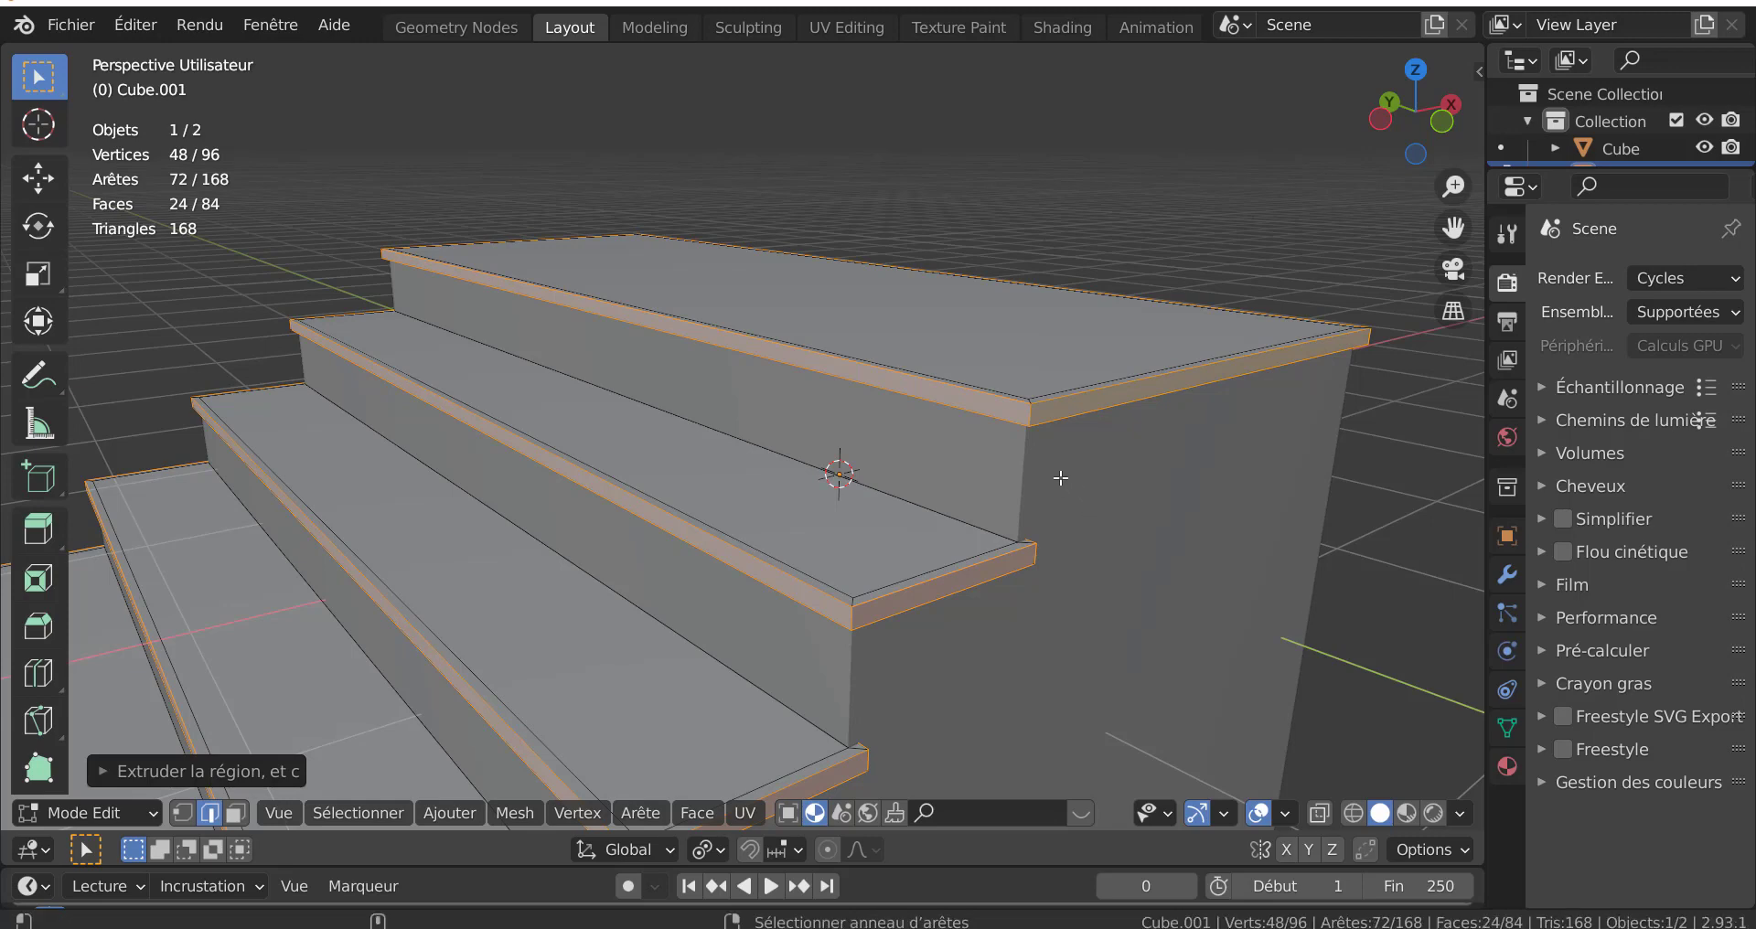
- Deselect the unwanted edge rings on the first few treads
alt+shift+click(1028, 413)
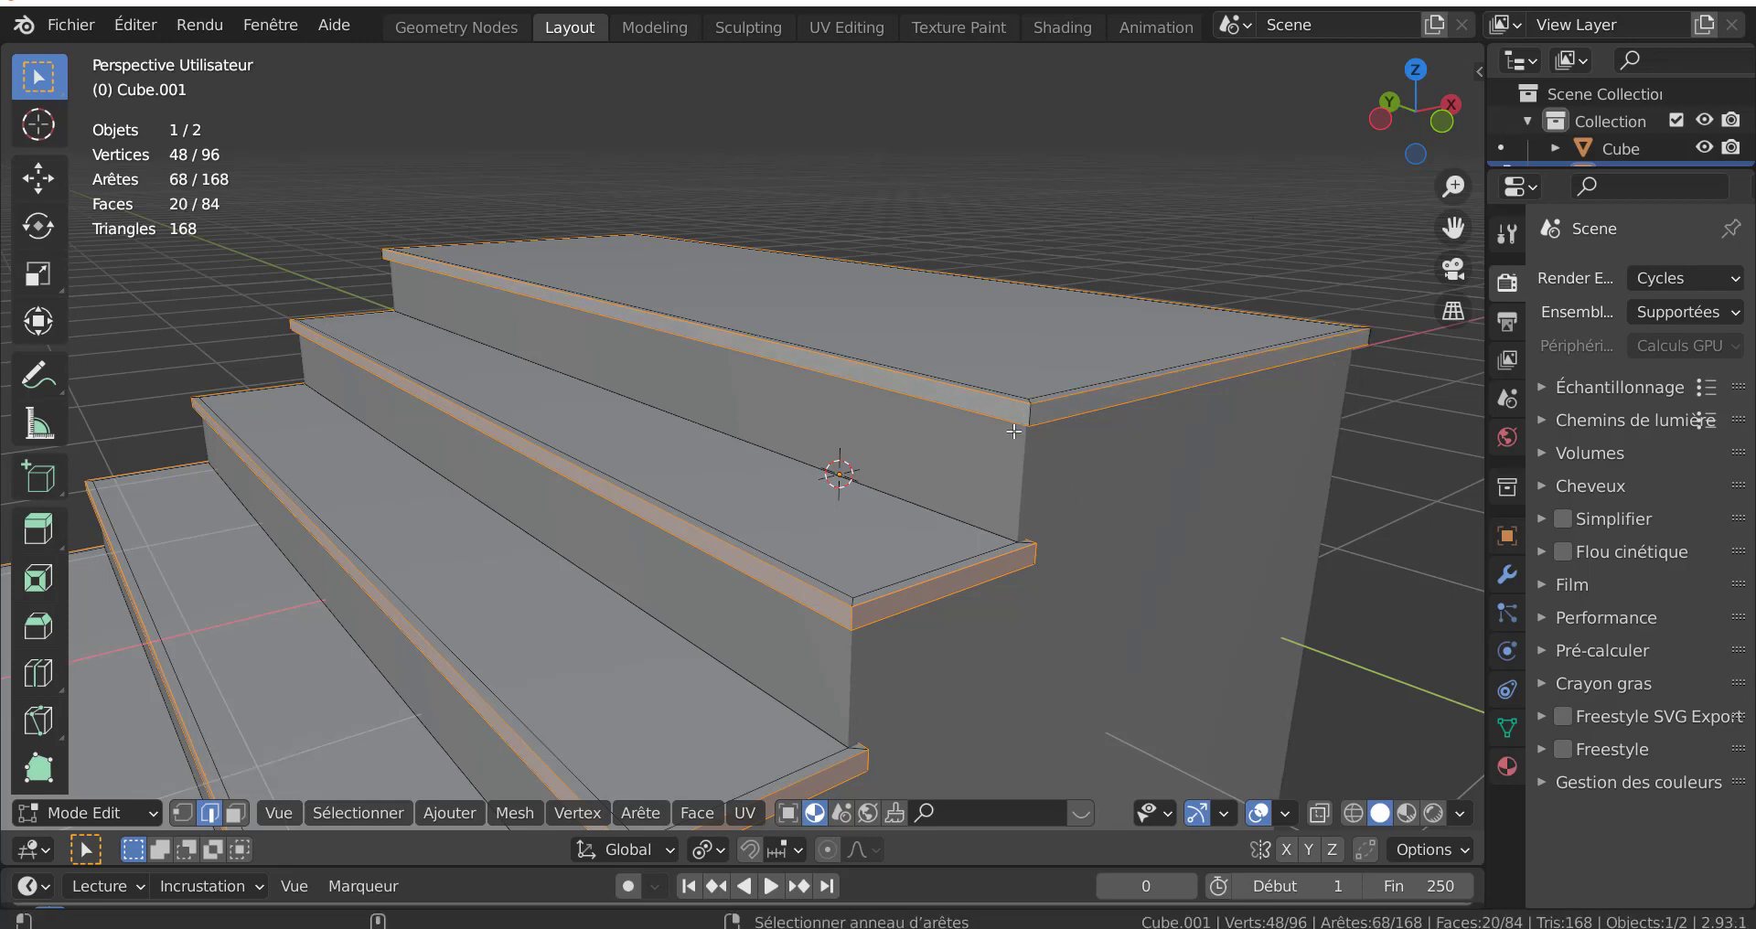
alt+shift+click(872, 626)
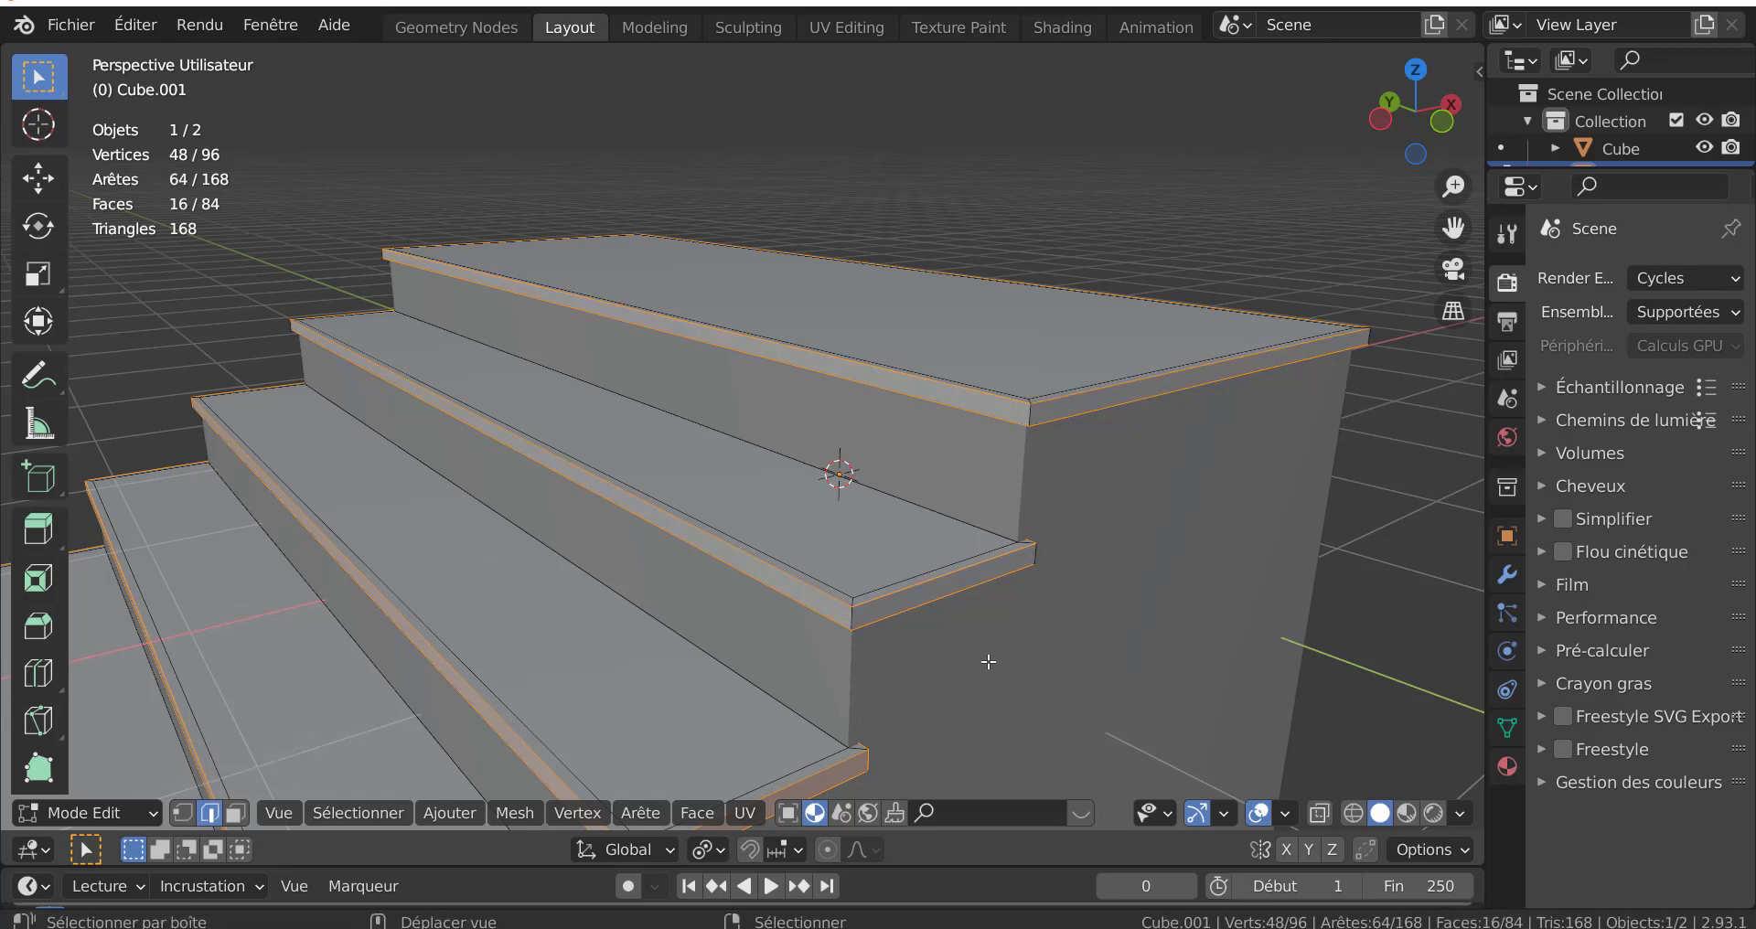
middle_drag(1002, 697, 1034, 492)
scroll(960, 517, up, 4)
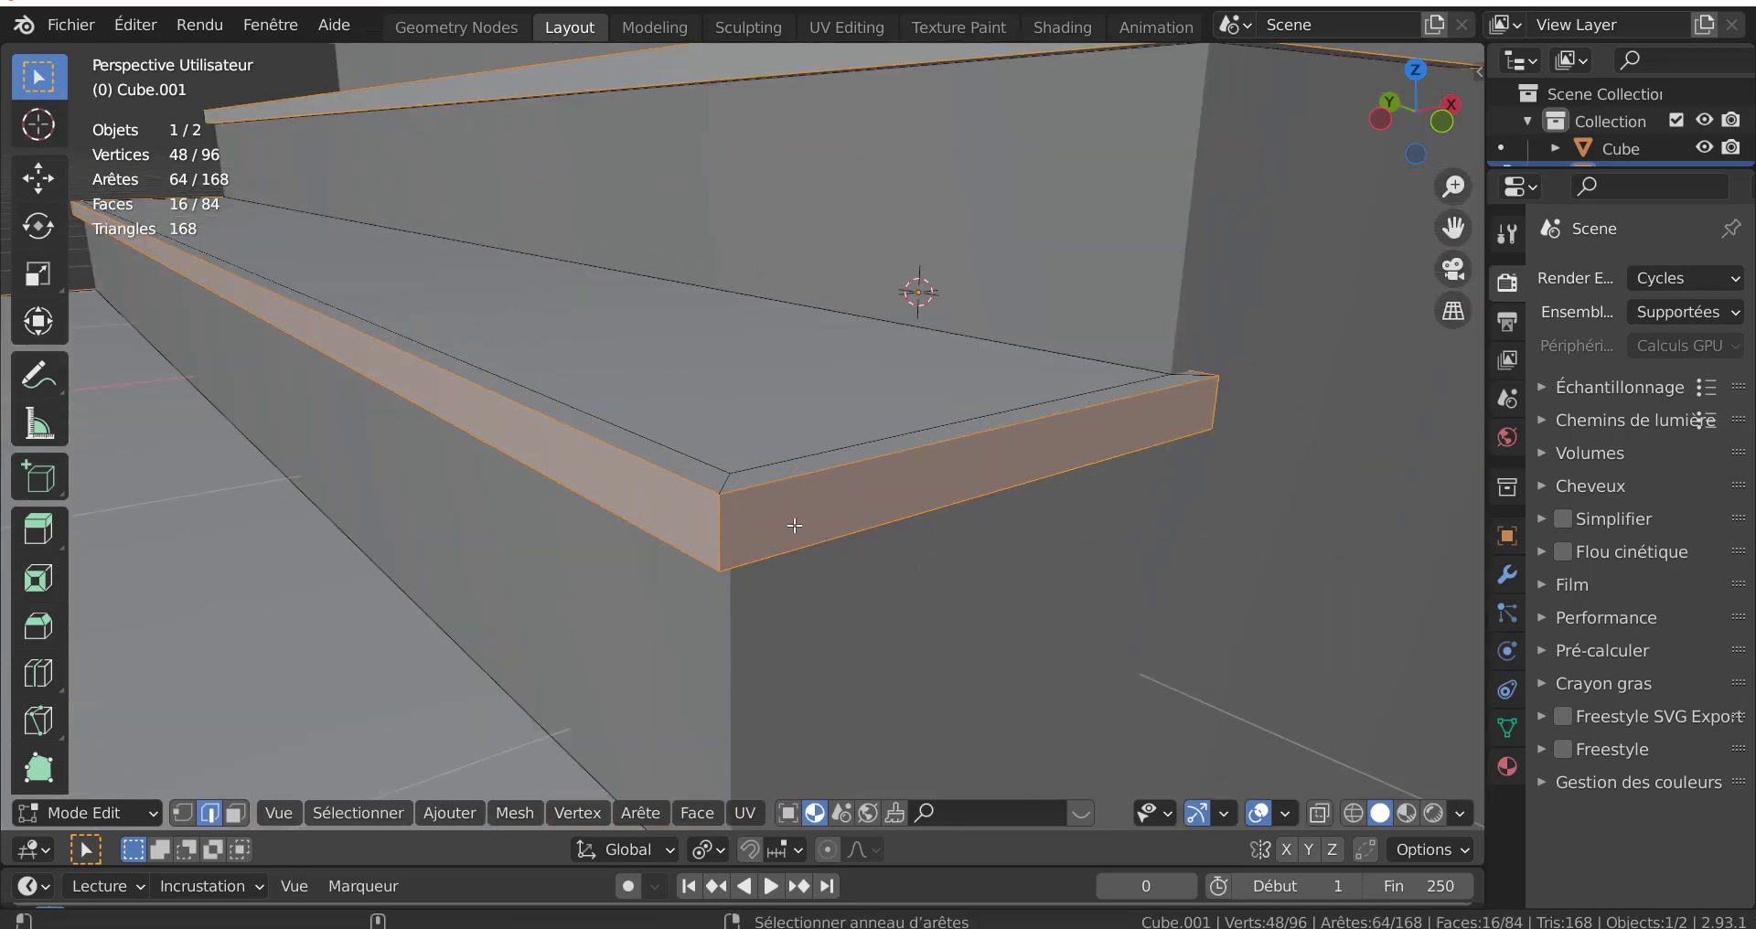
alt+shift+click(729, 531)
scroll(842, 600, down, 5)
middle_drag(843, 600, 991, 518)
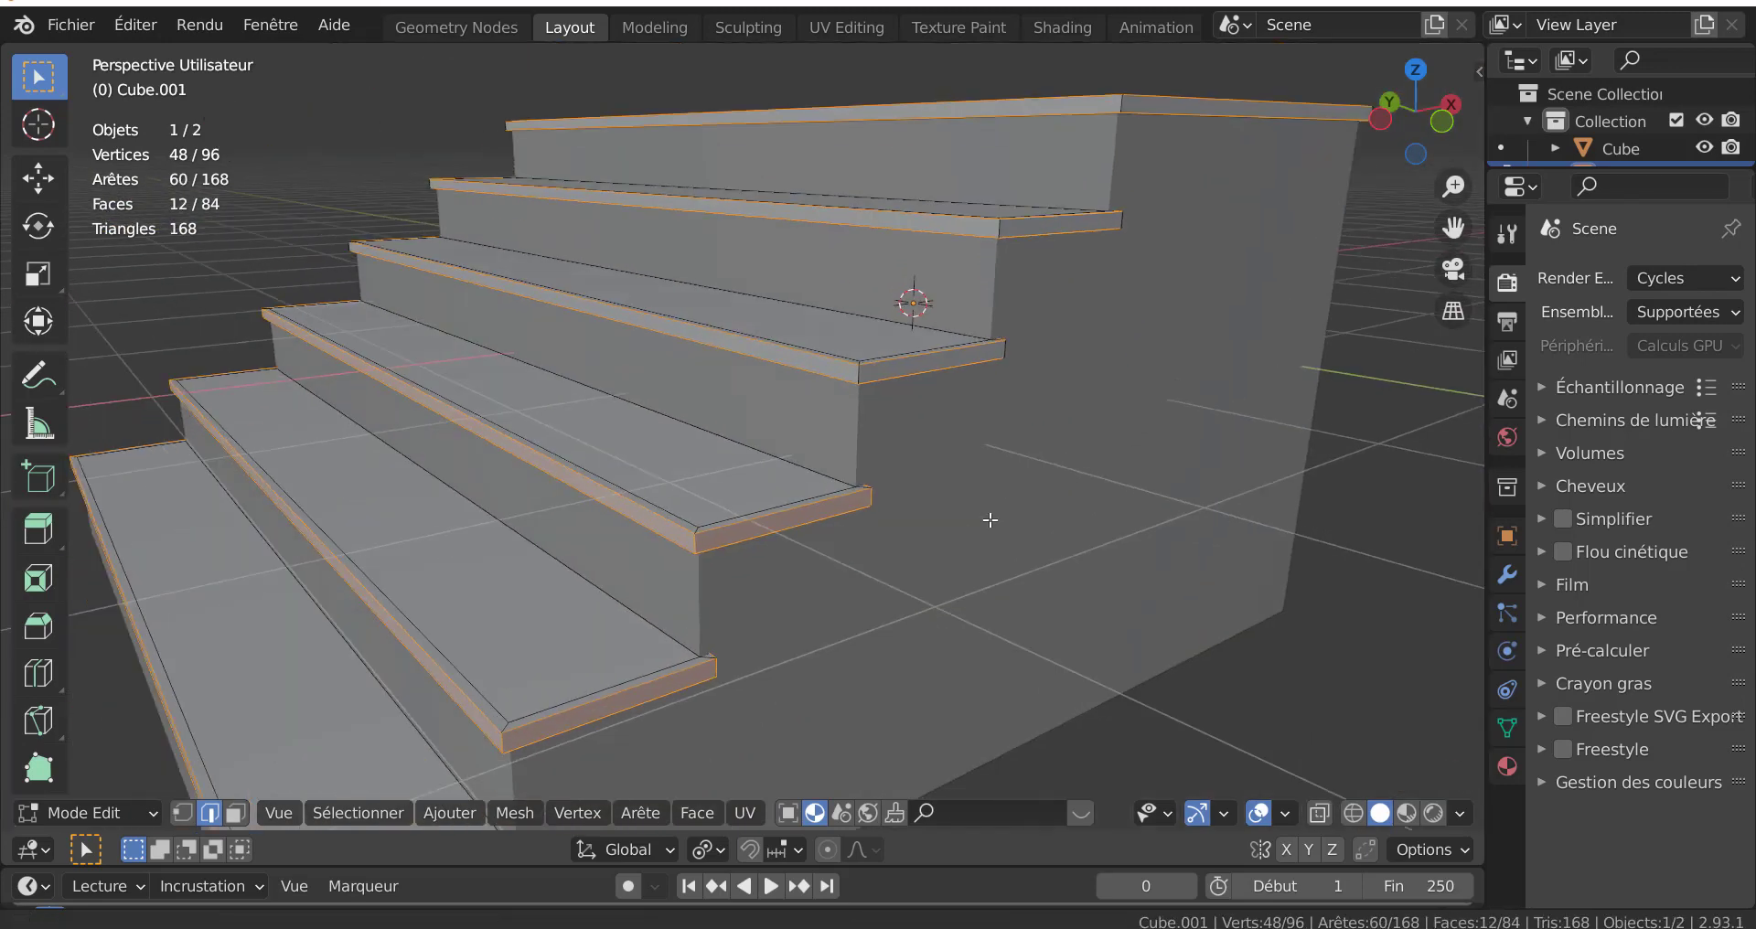
scroll(1049, 495, up, 3)
scroll(1049, 496, up, 3)
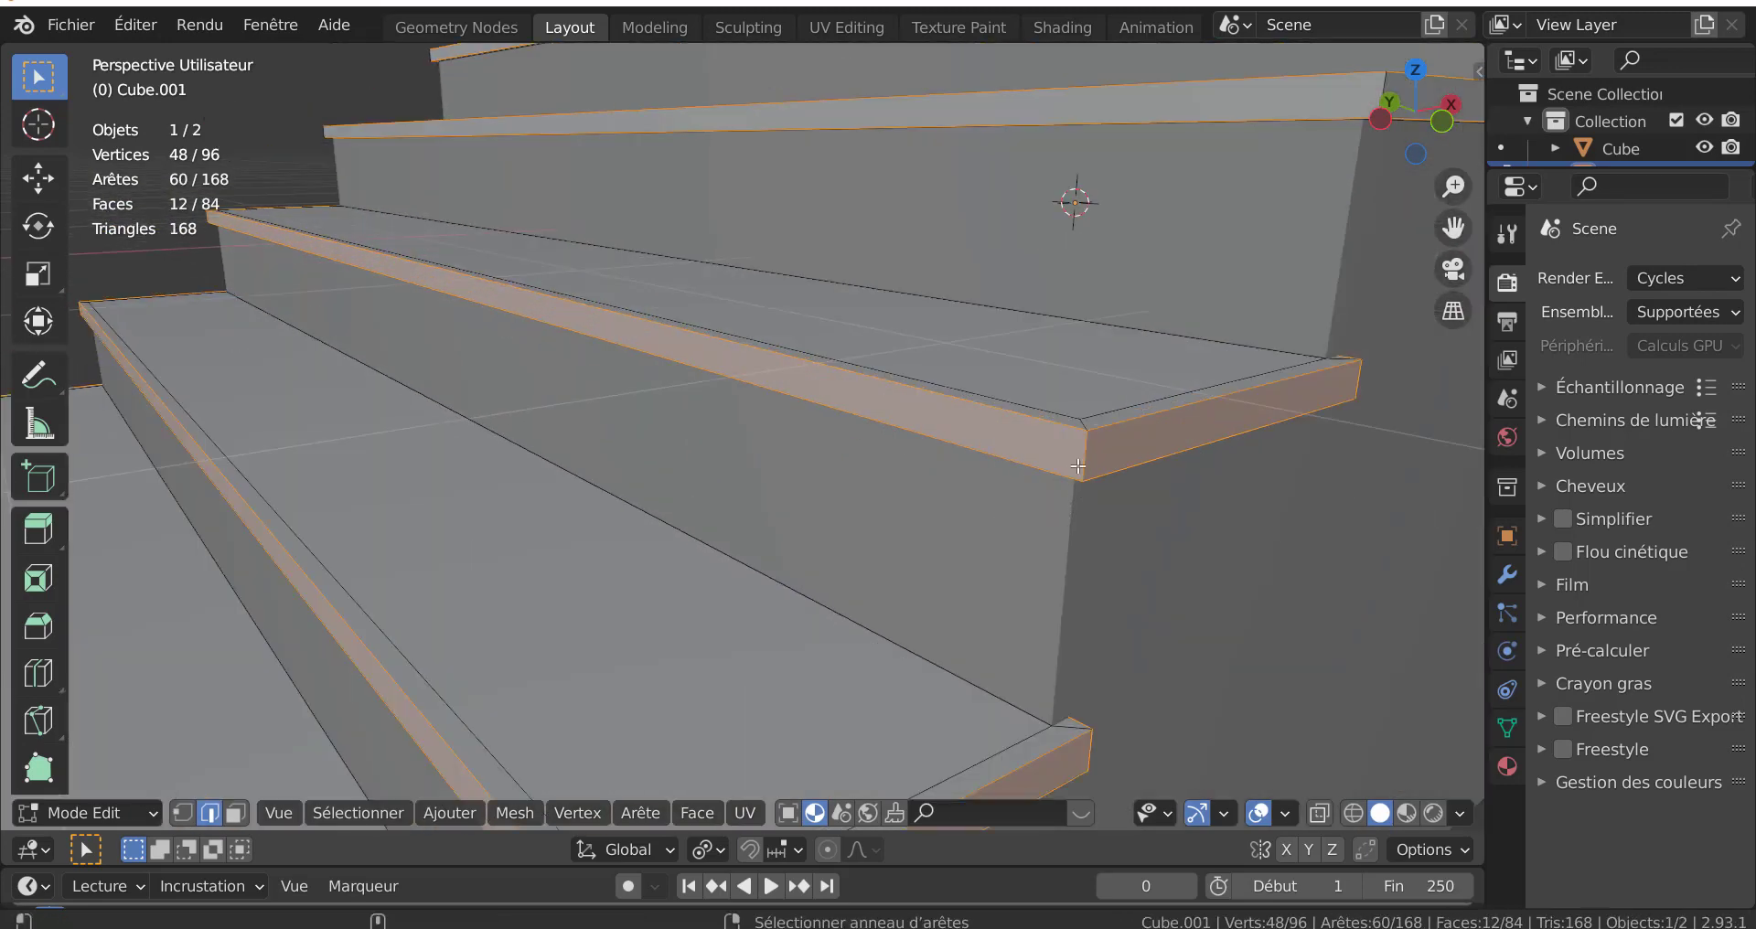
- Deselect the remaining steps' edge rings, down to the bottom step
alt+shift+click(1091, 514)
scroll(1090, 513, down, 4)
middle_drag(1091, 513, 1067, 631)
scroll(1067, 631, up, 3)
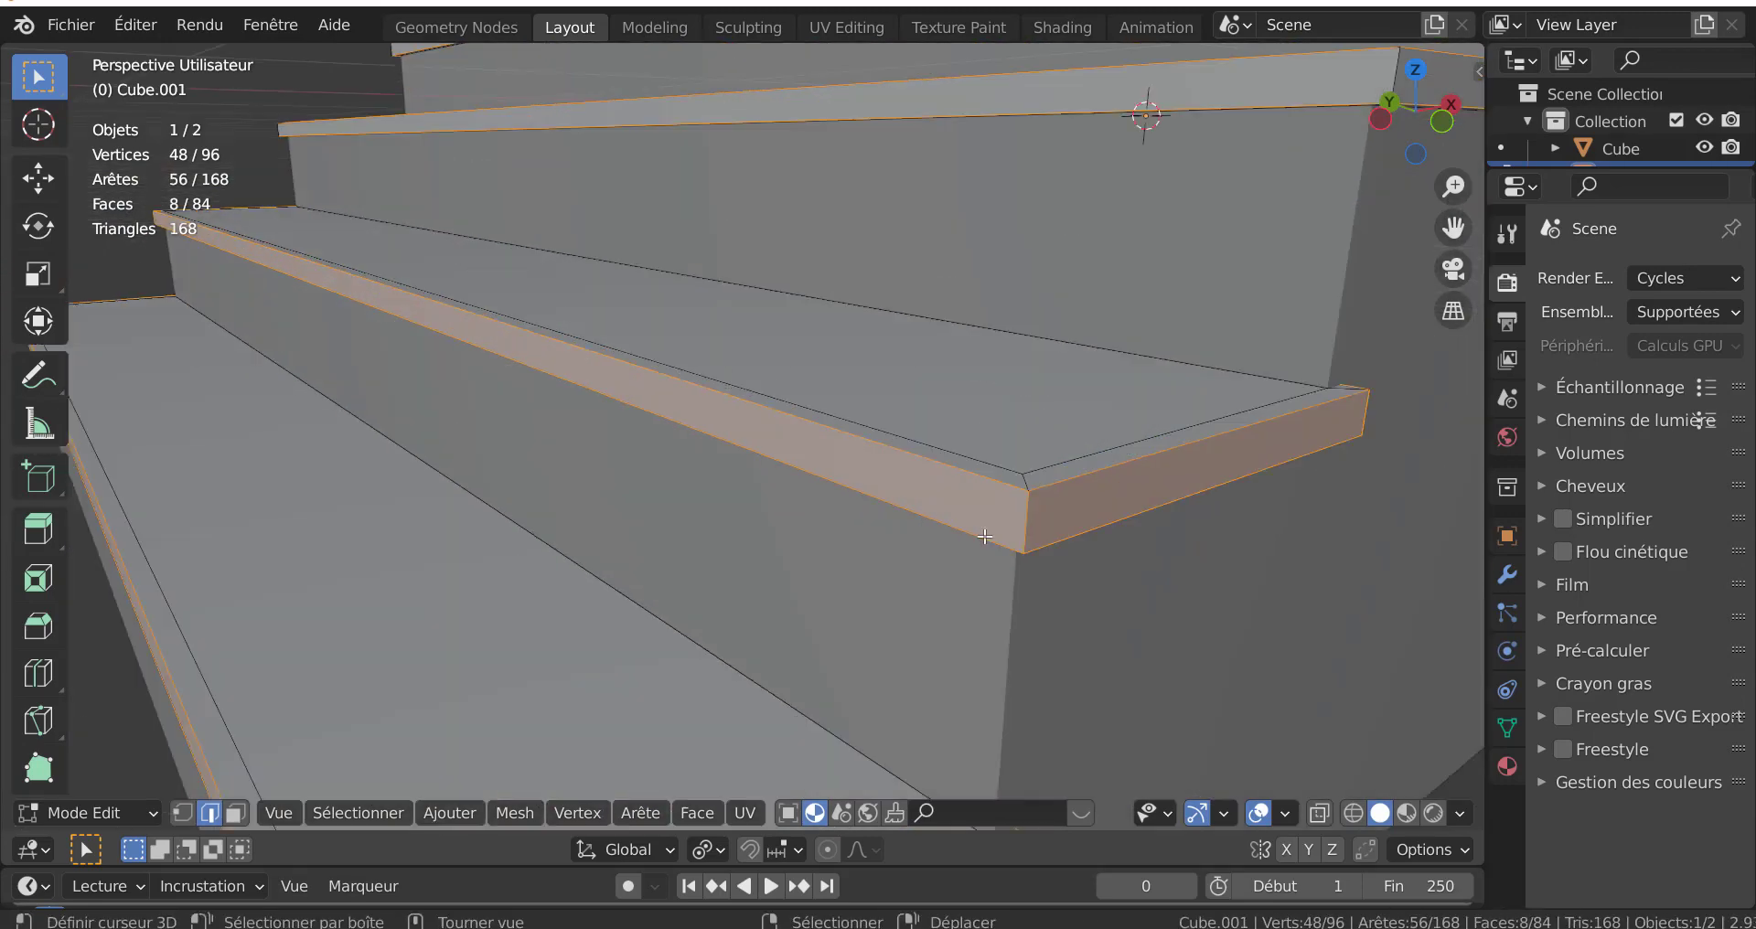
scroll(1035, 523, up, 2)
alt+shift+click(1035, 522)
scroll(1043, 540, down, 4)
scroll(1051, 512, up, 2)
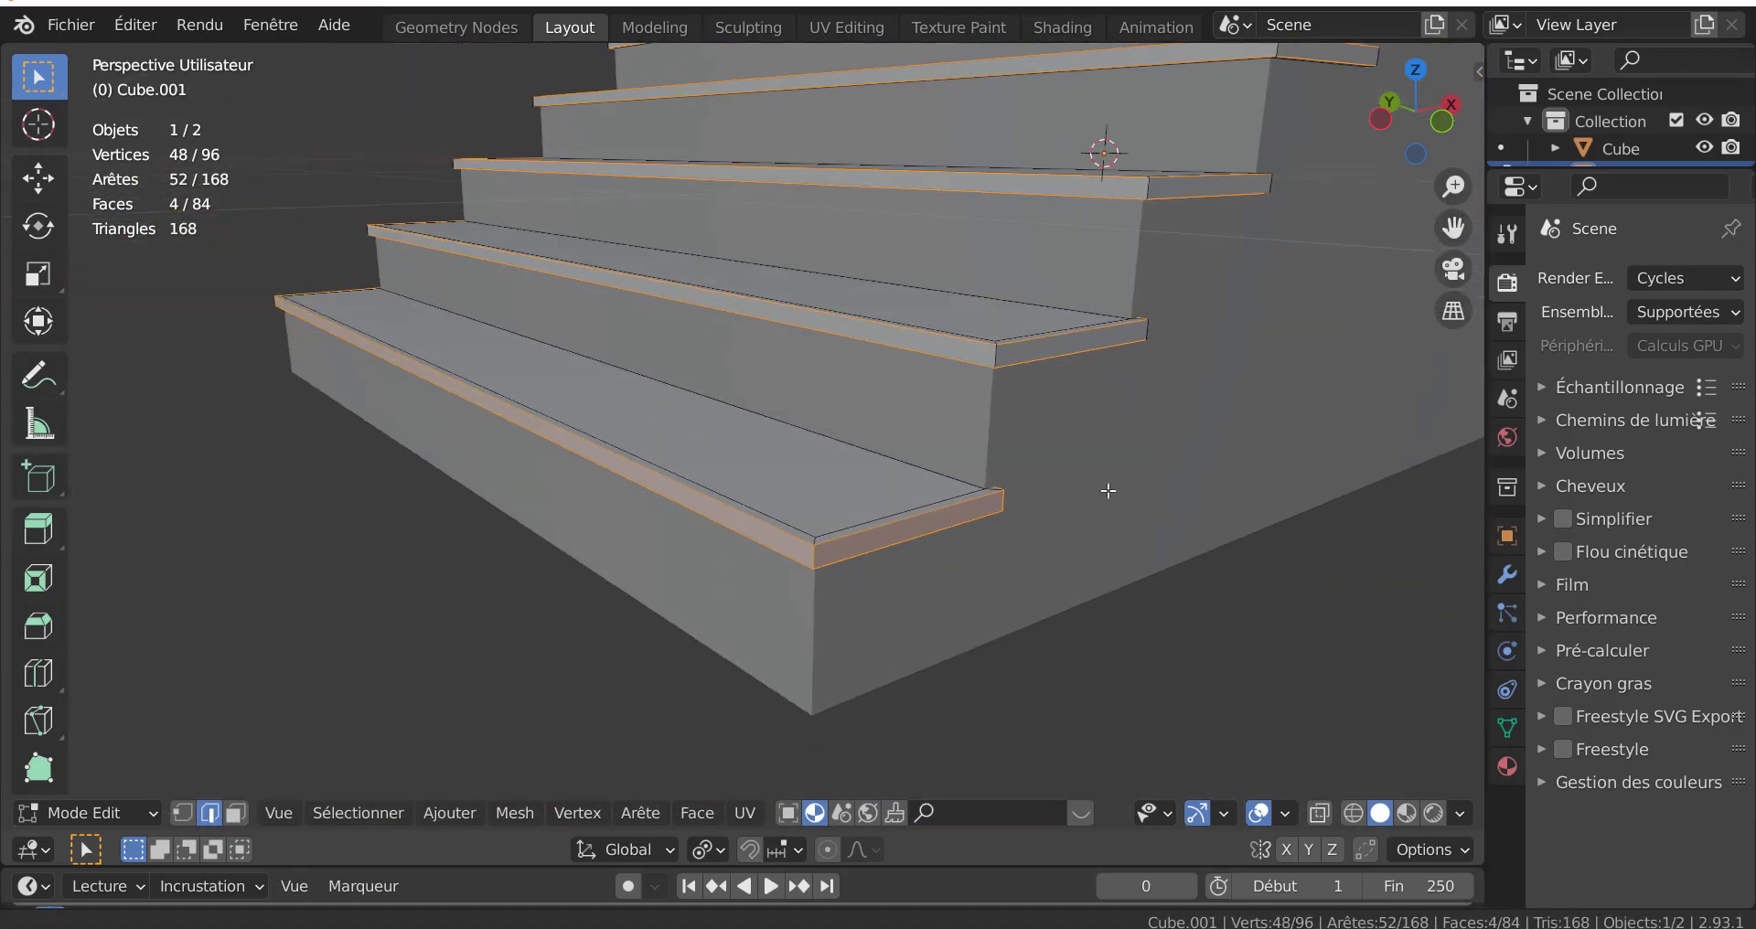
scroll(1052, 530, up, 1)
alt+shift+click(1029, 549)
scroll(999, 558, down, 2)
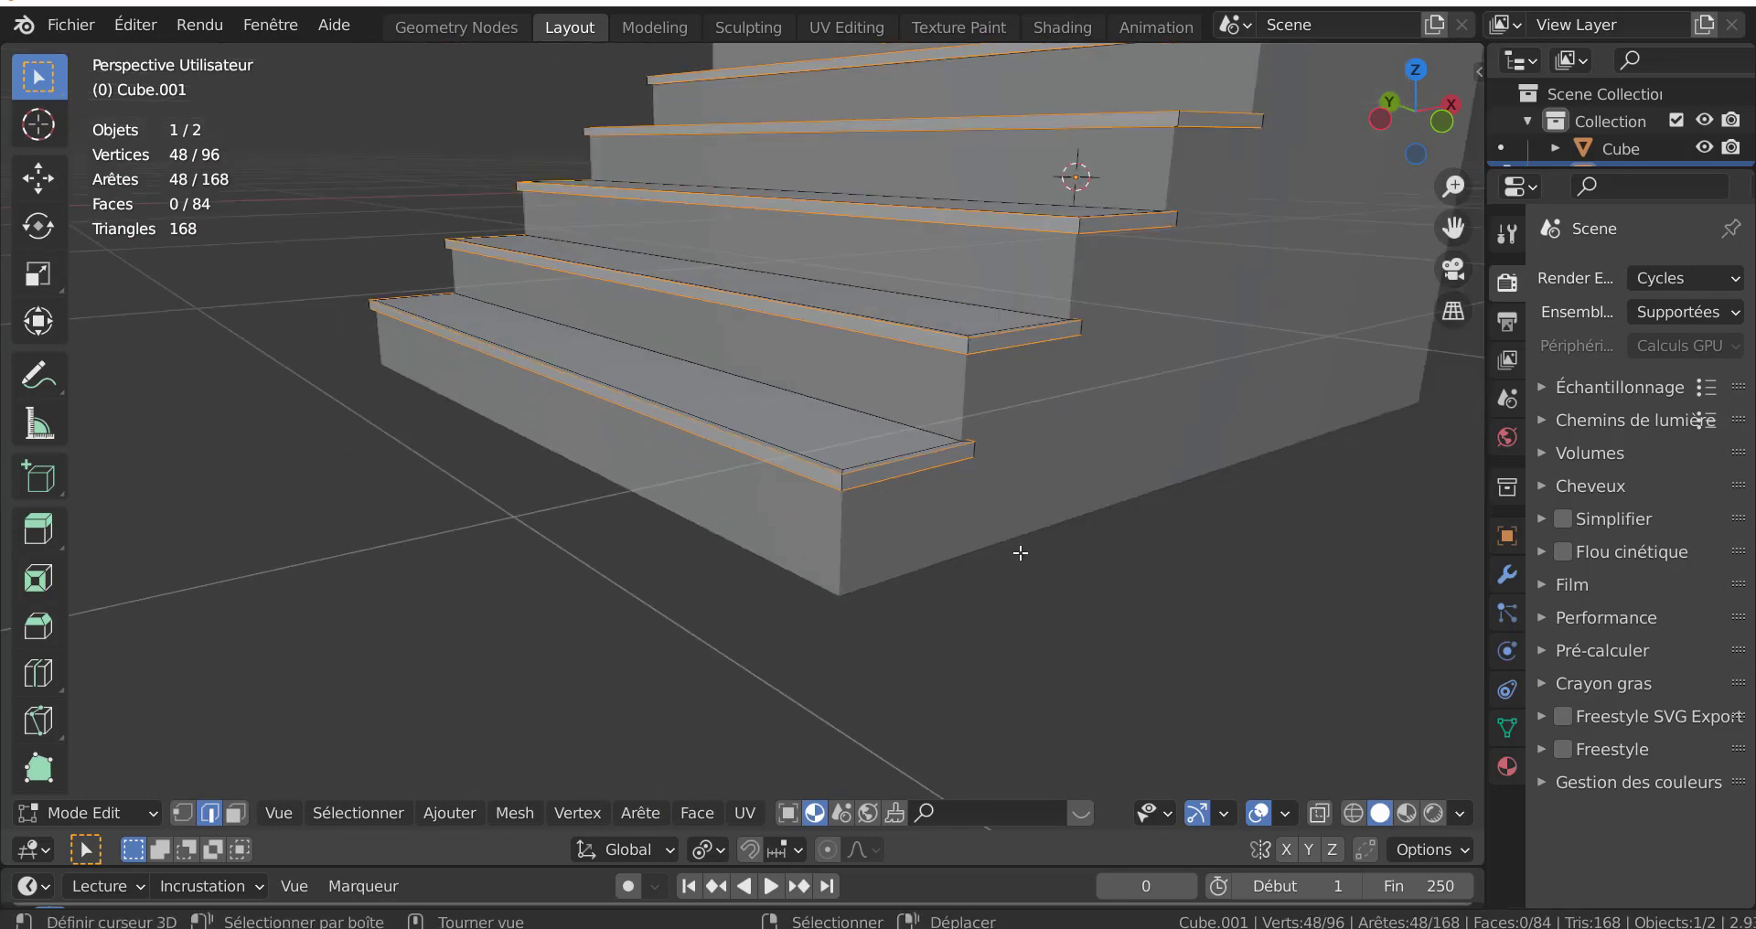
- Frame the selected nosing edges and give them a small Ctrl+B bevel
key(KP_Decimal)
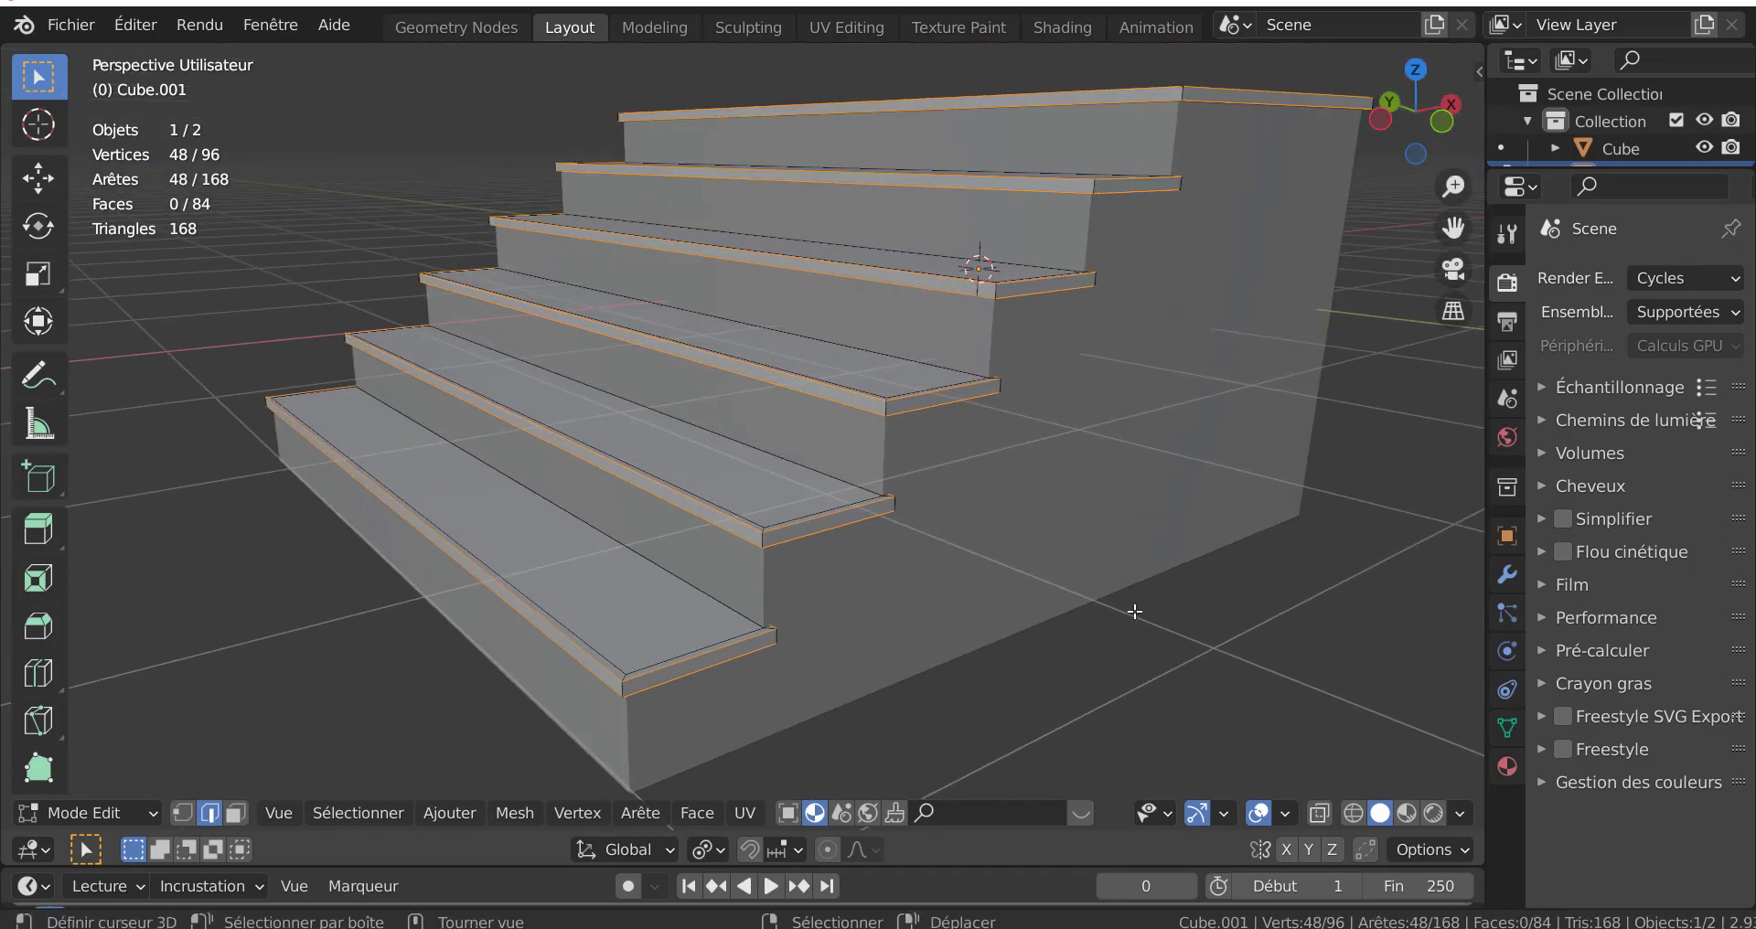
scroll(796, 617, up, 1)
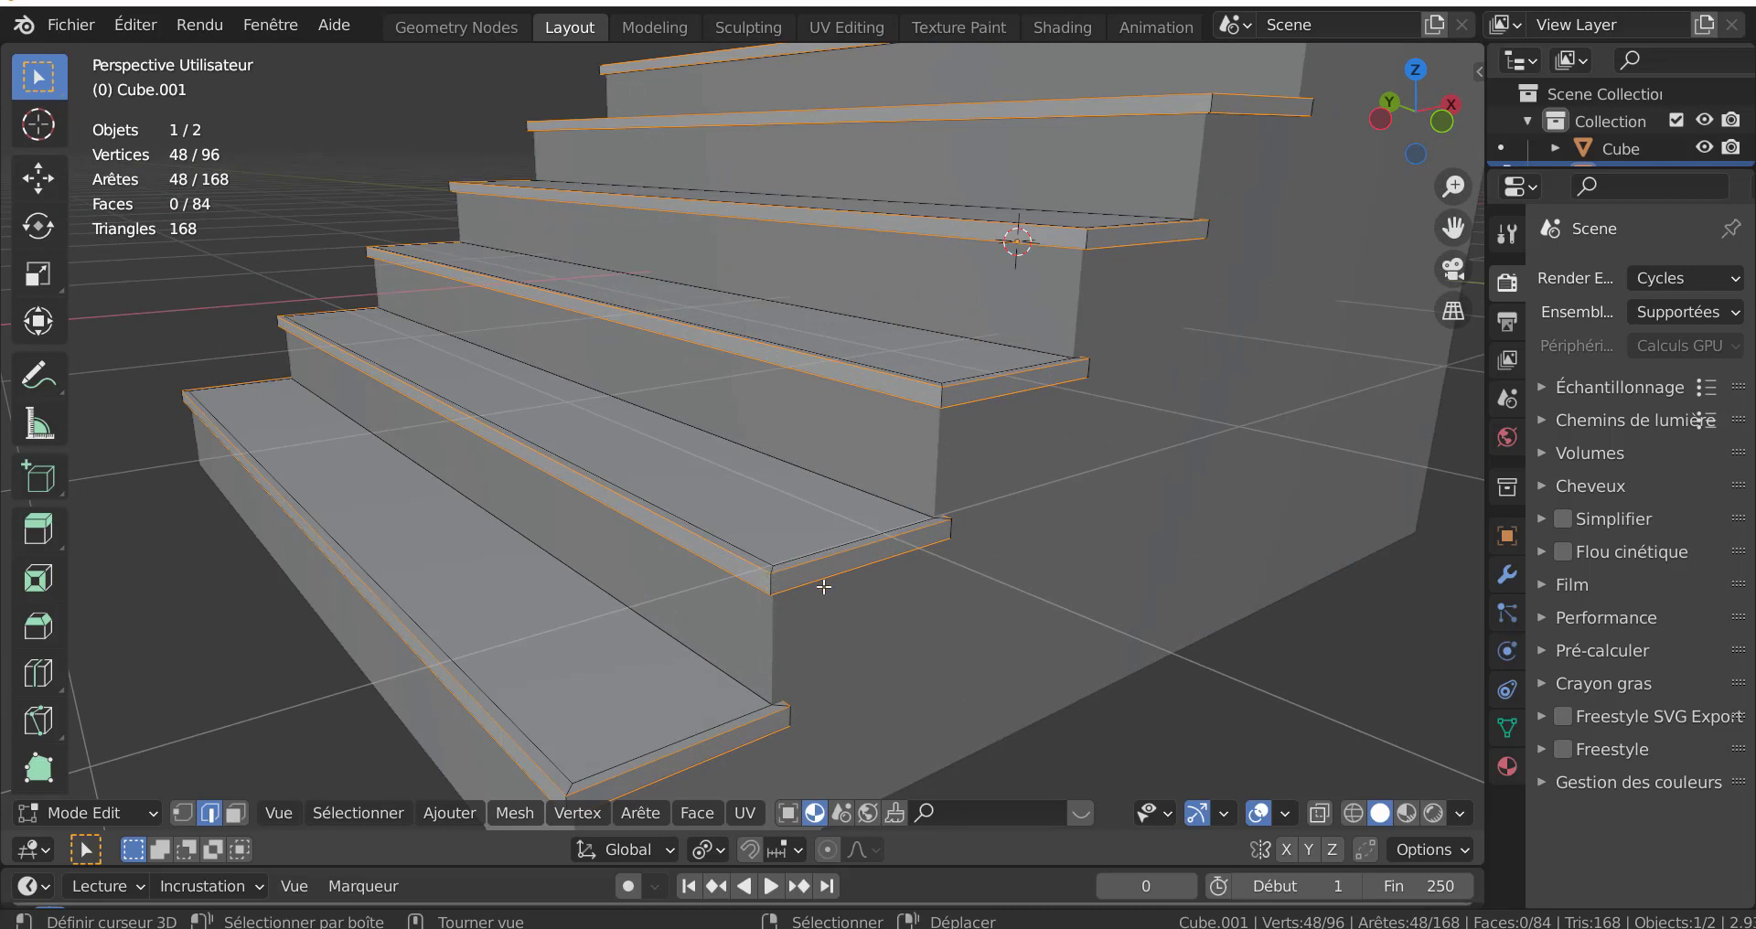
scroll(1049, 615, down, 1)
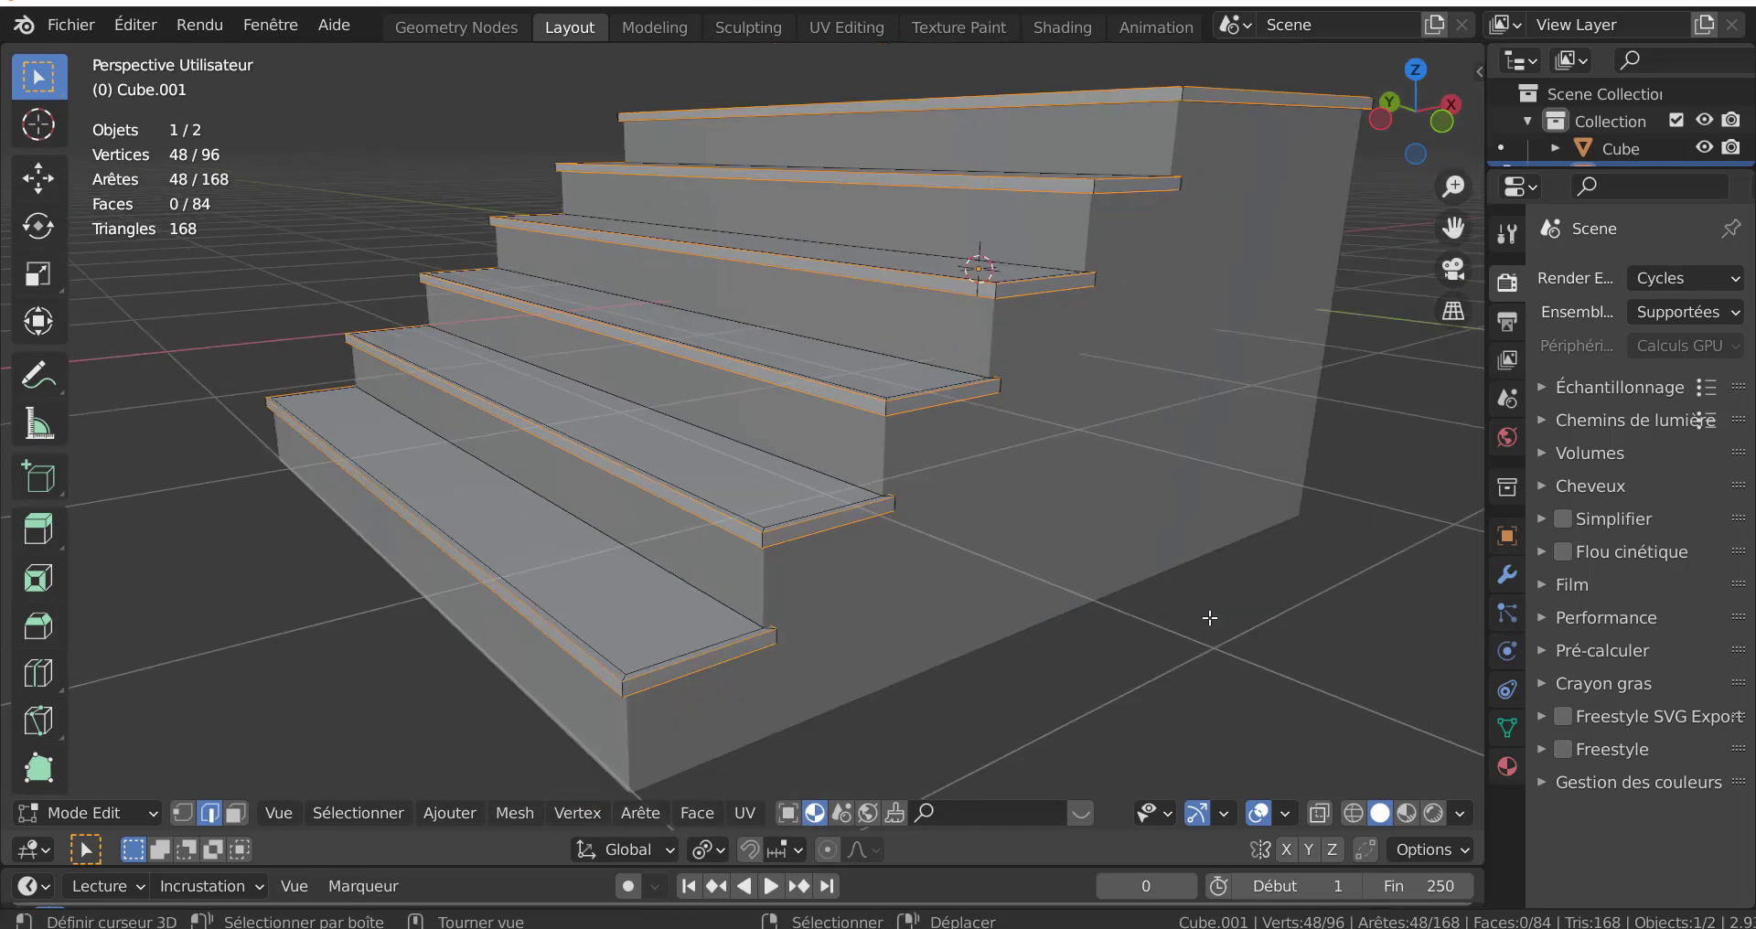
key(ctrl+b)
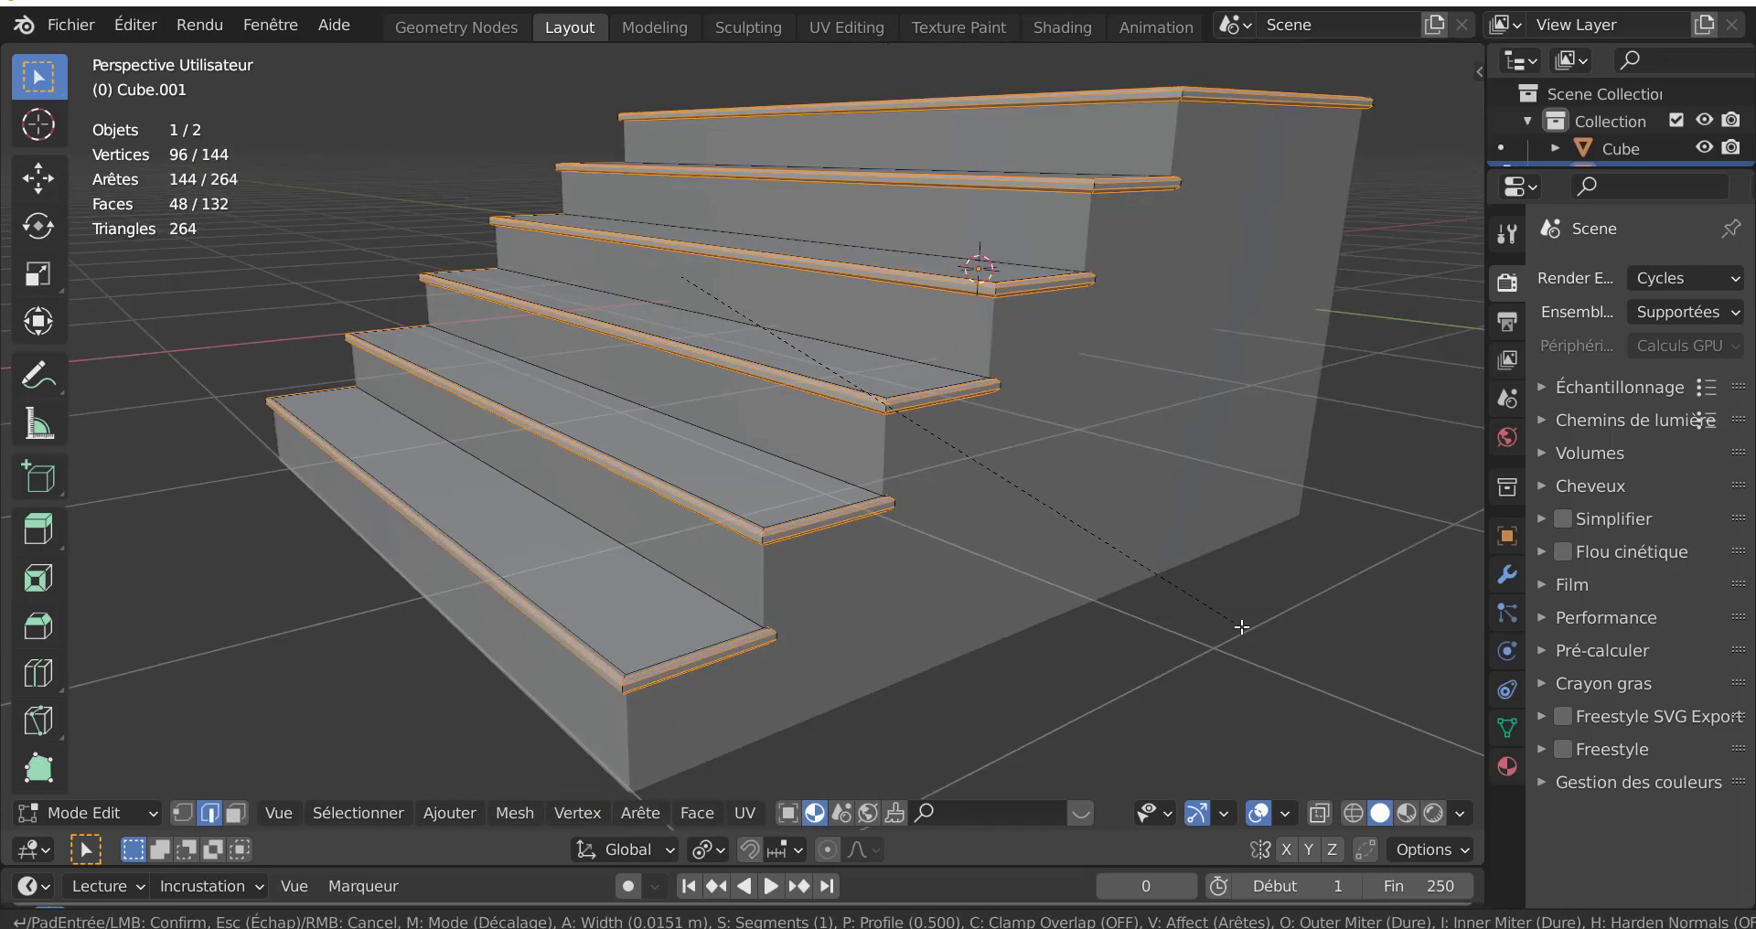
click(1233, 622)
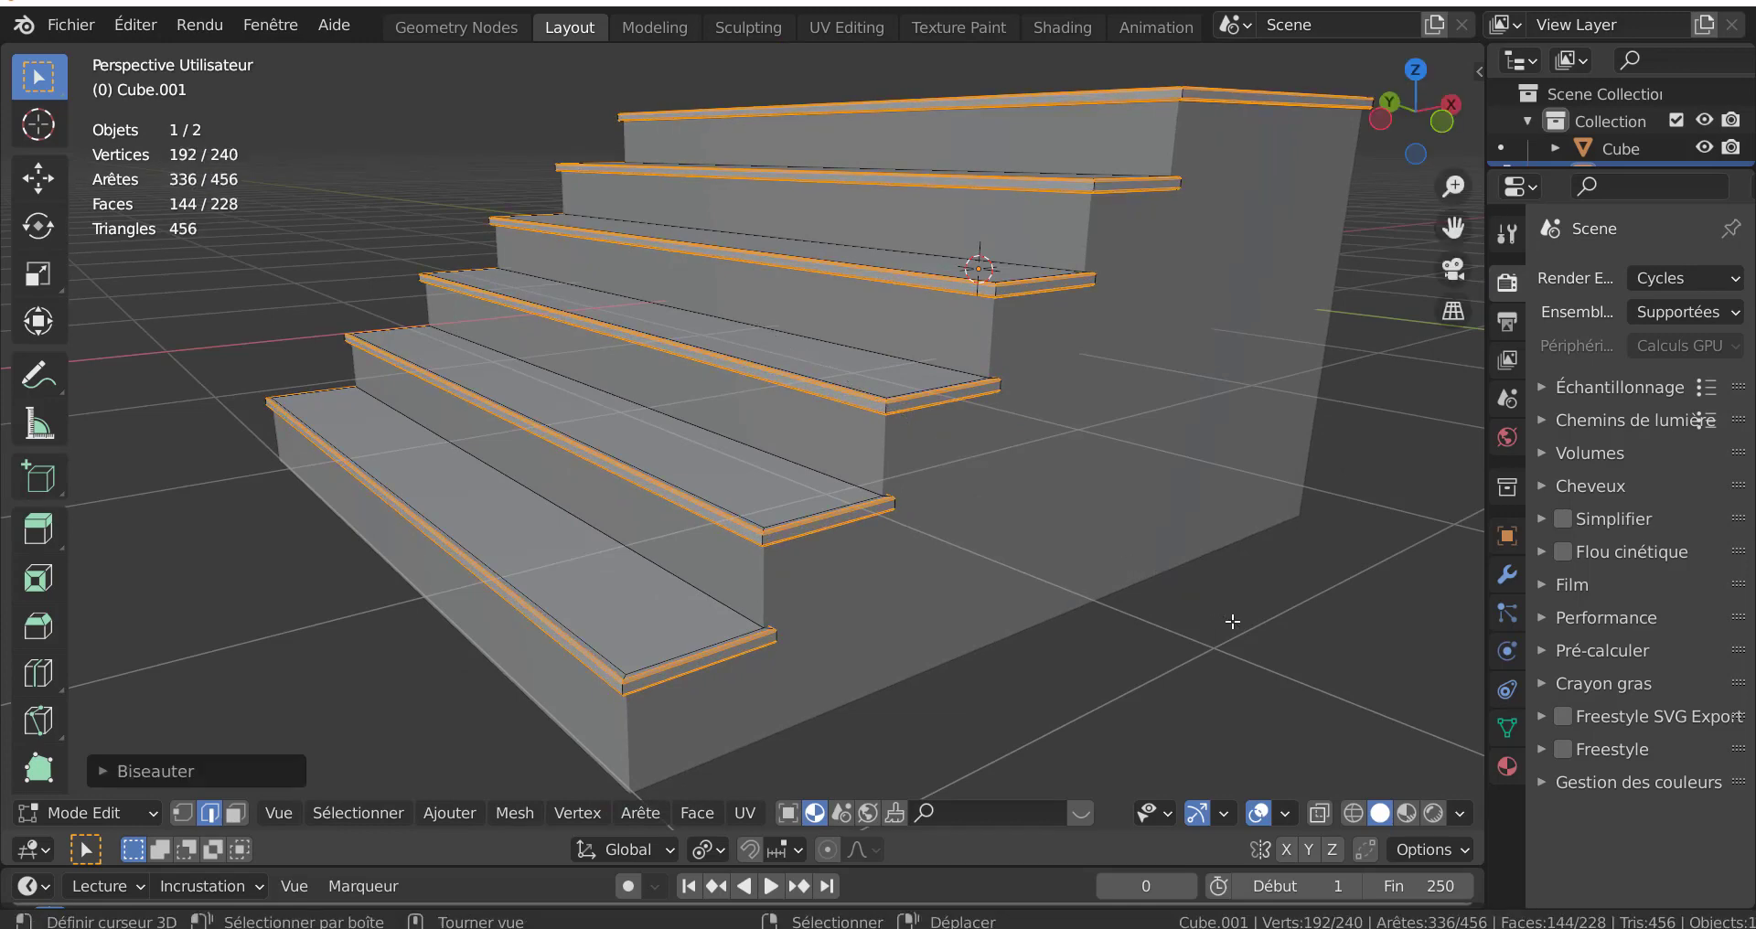
scroll(1134, 545, up, 2)
scroll(1134, 545, up, 2)
- Return to Object Mode and reopen the 3D-Print sidebar, widened to read labels
key(Tab)
scroll(1134, 545, down, 2)
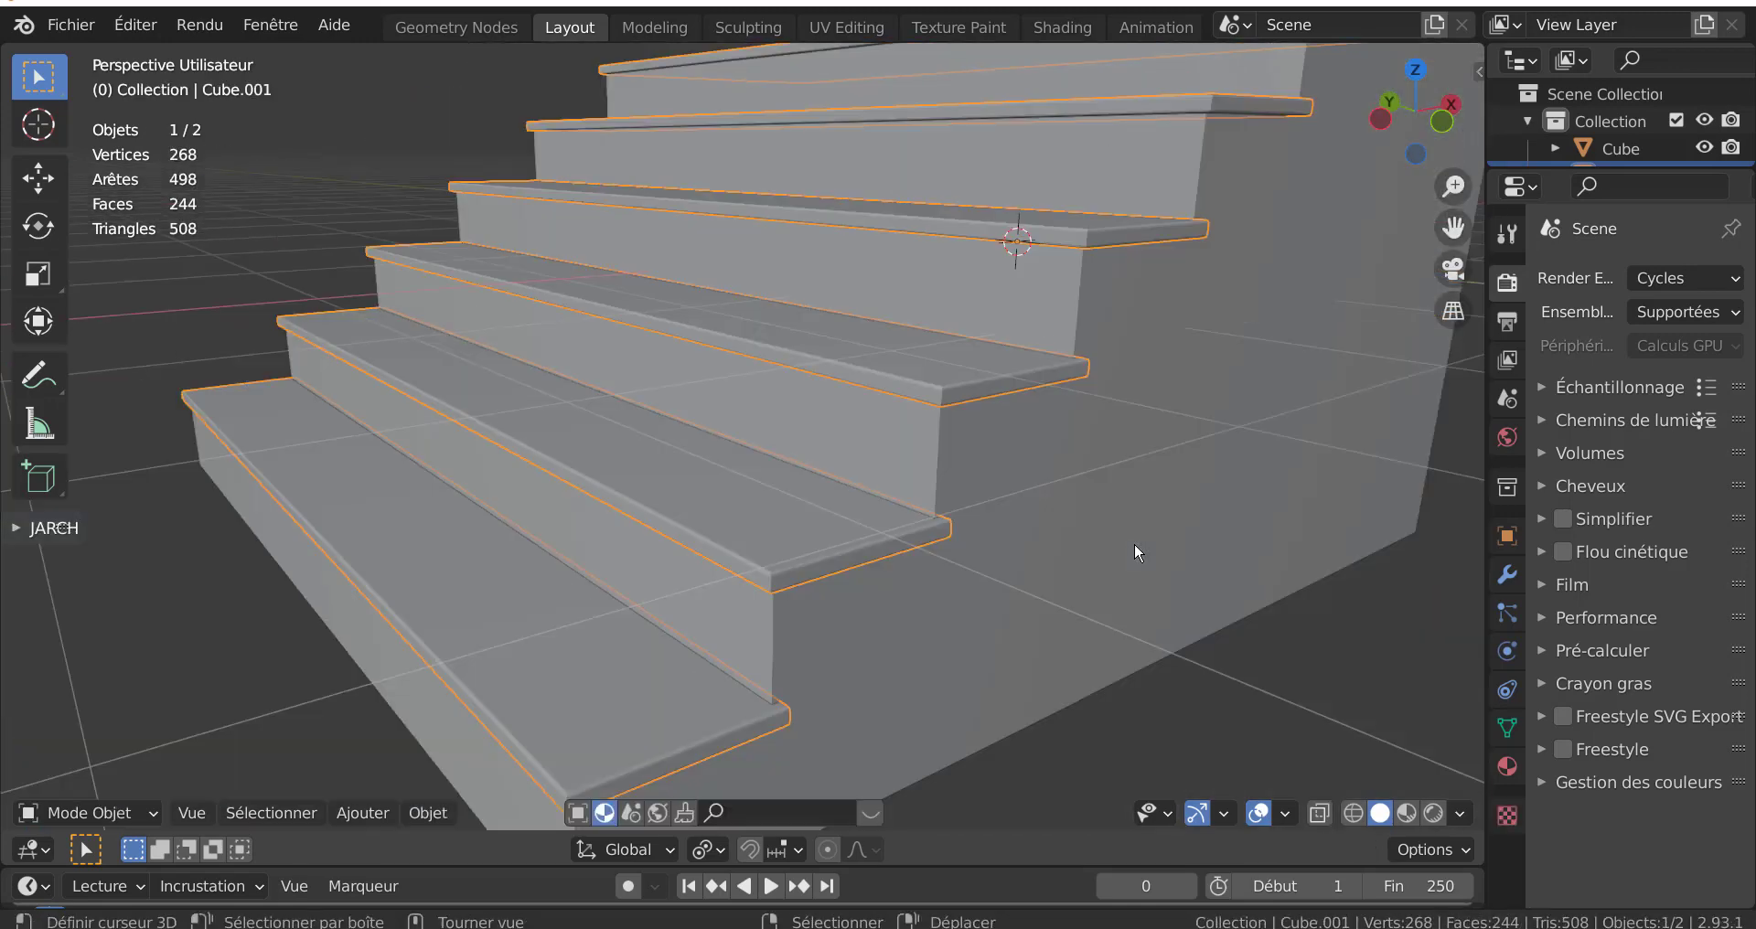
scroll(1134, 546, down, 2)
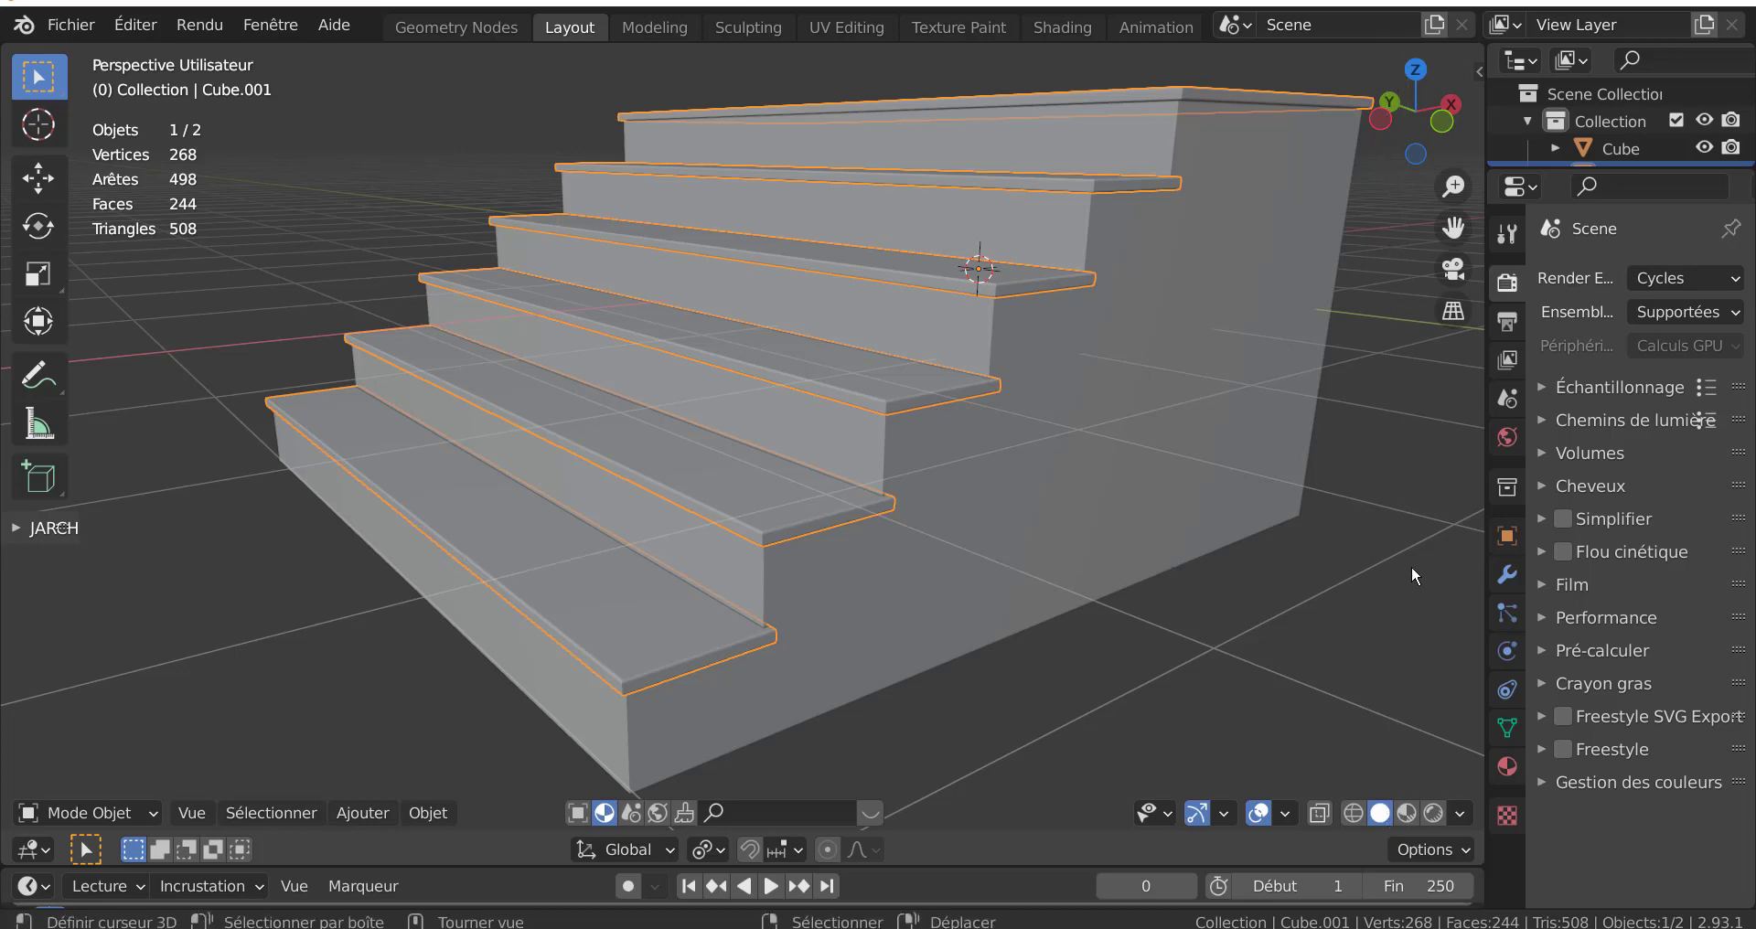
key(n)
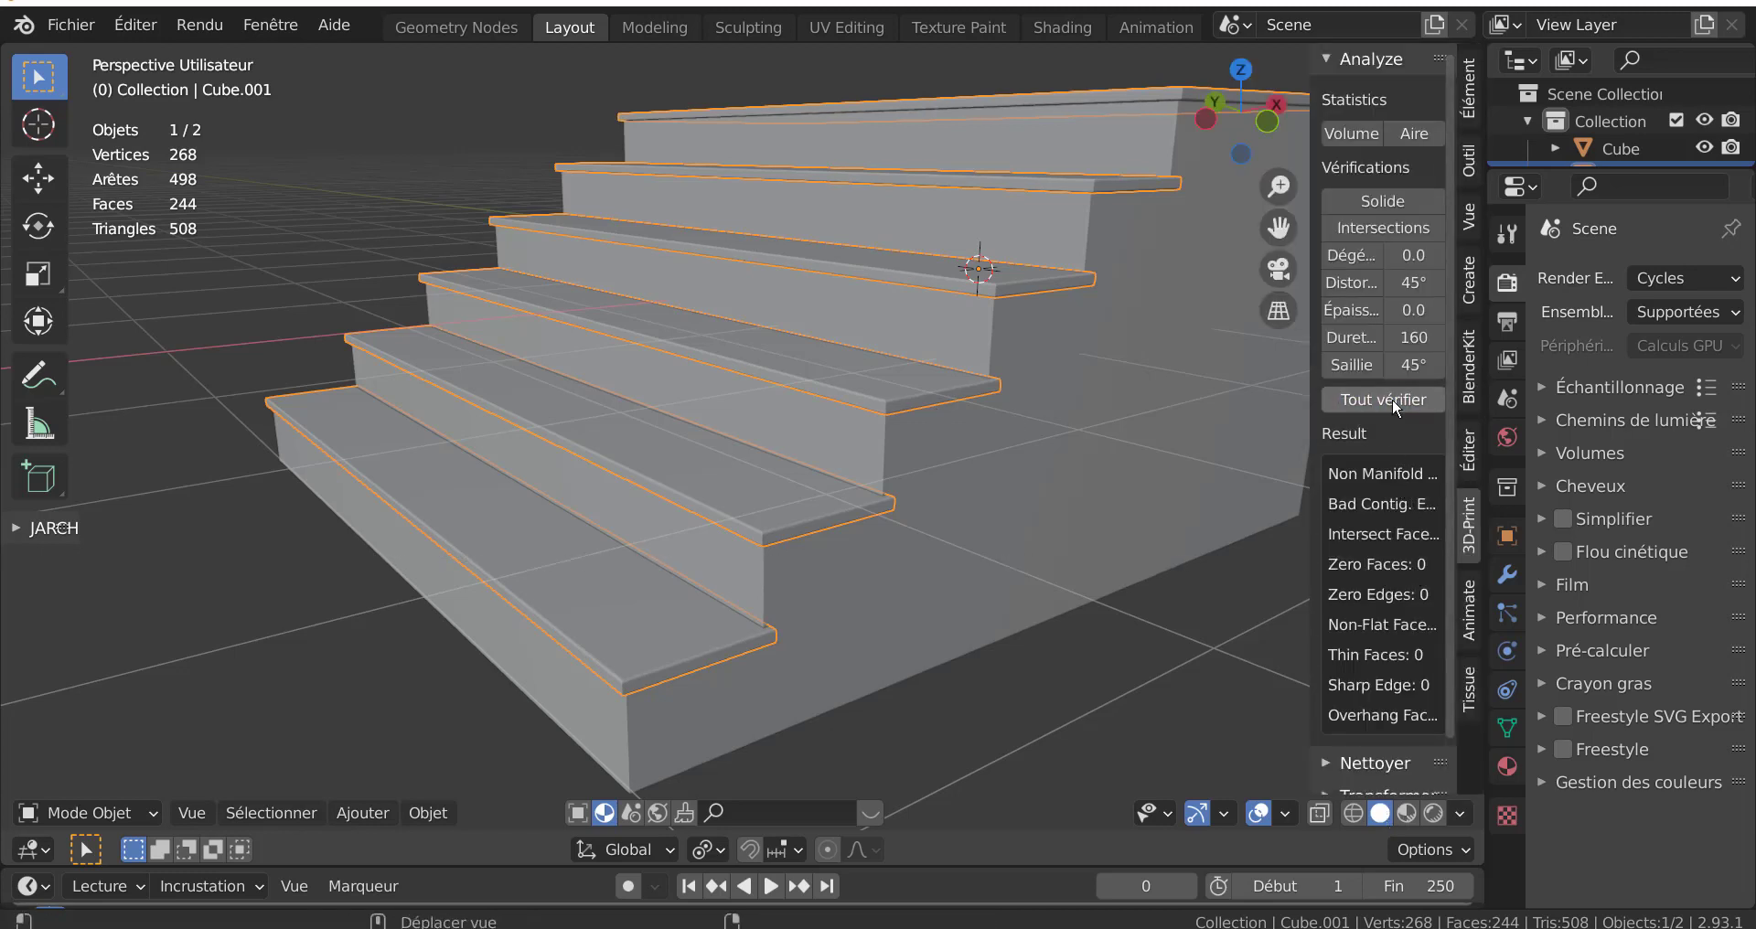
mouse_move(1311, 460)
mouse_down()
mouse_move(1192, 486)
mouse_move(1431, 540)
mouse_up()
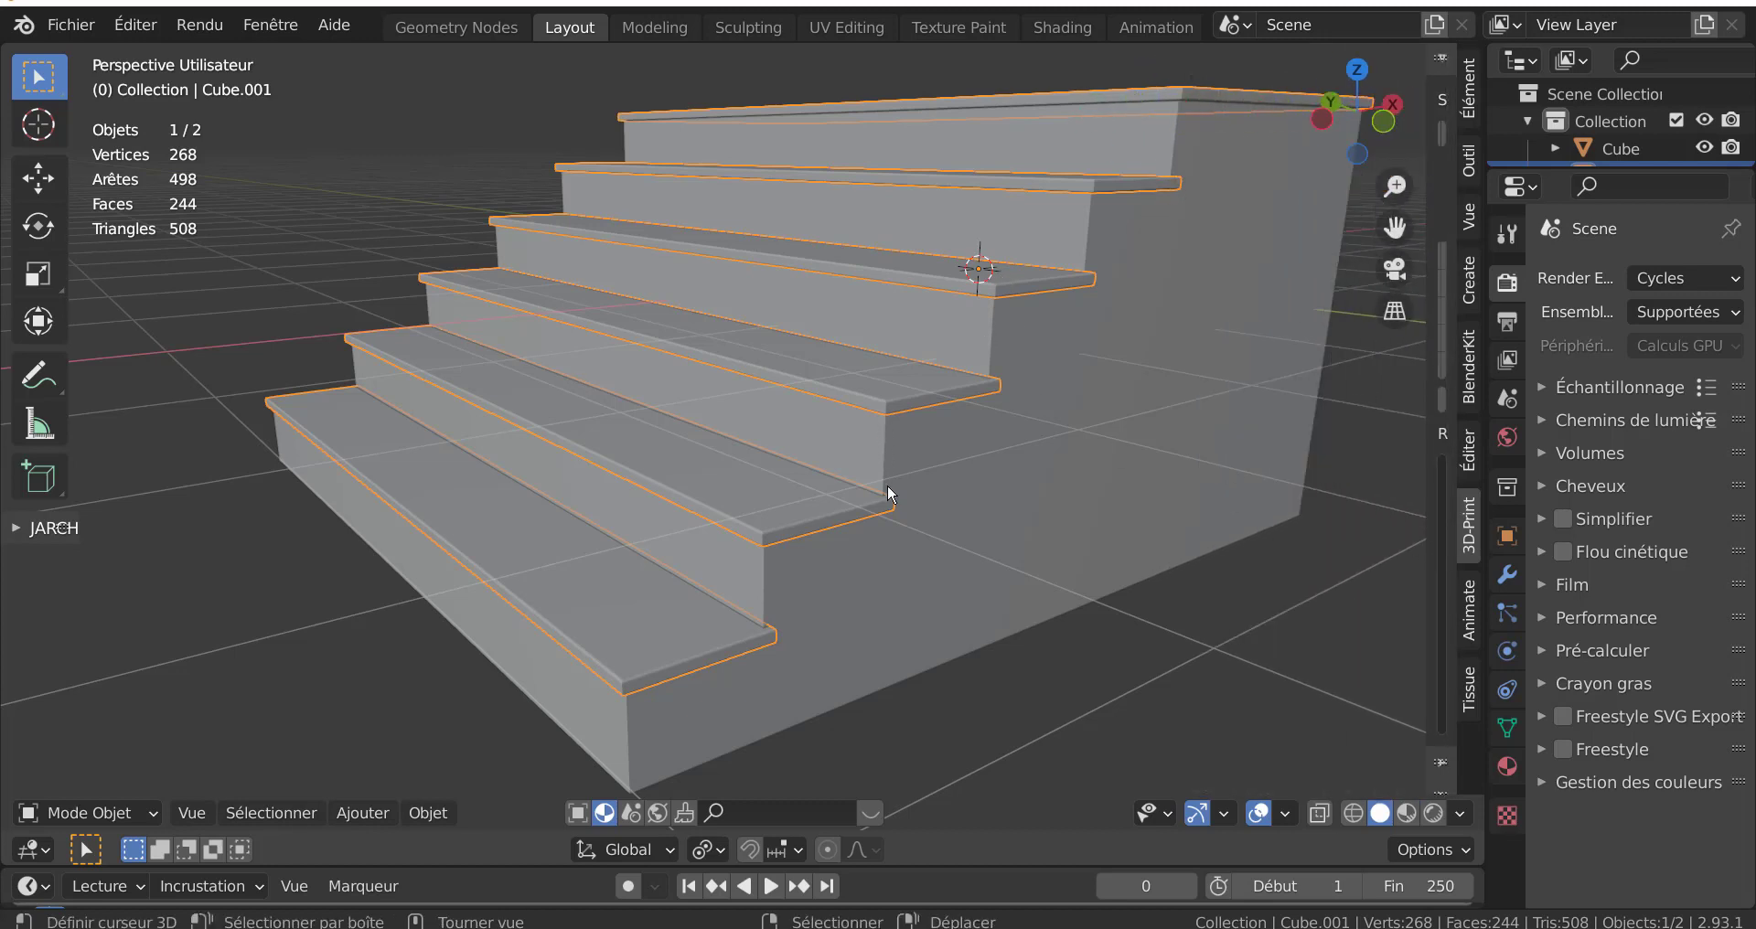
- Add the main Cube block to the selection and join both objects with Ctrl+J
middle_drag(1043, 501, 1009, 512)
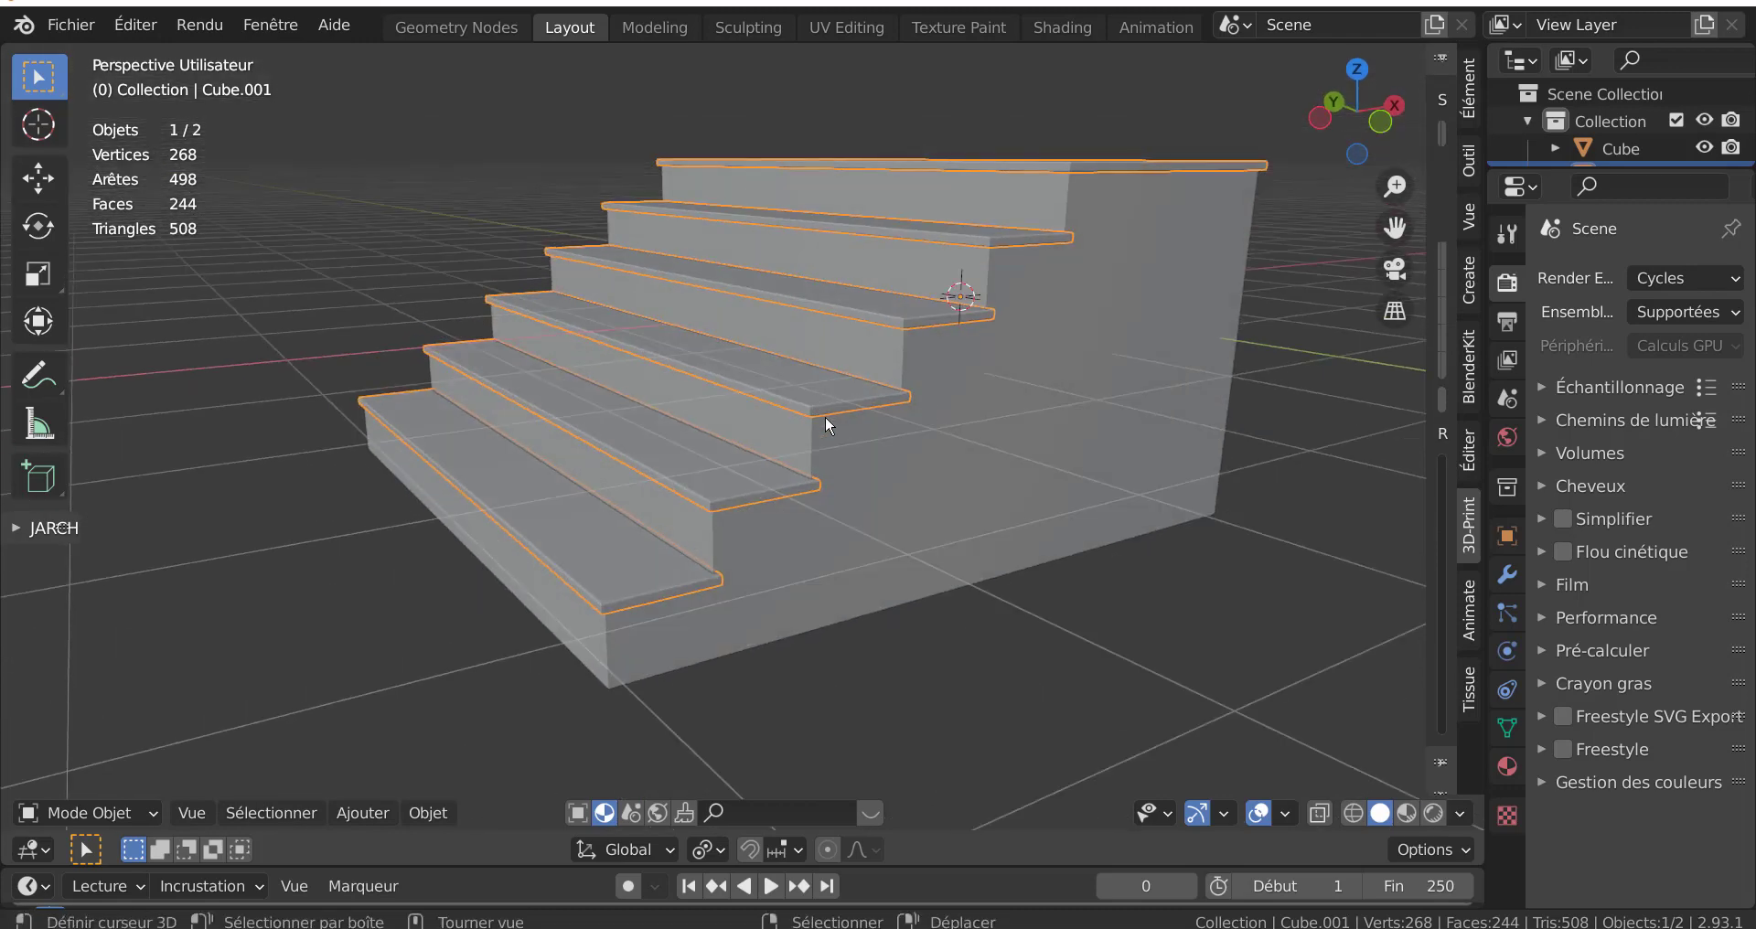
shift+click(991, 459)
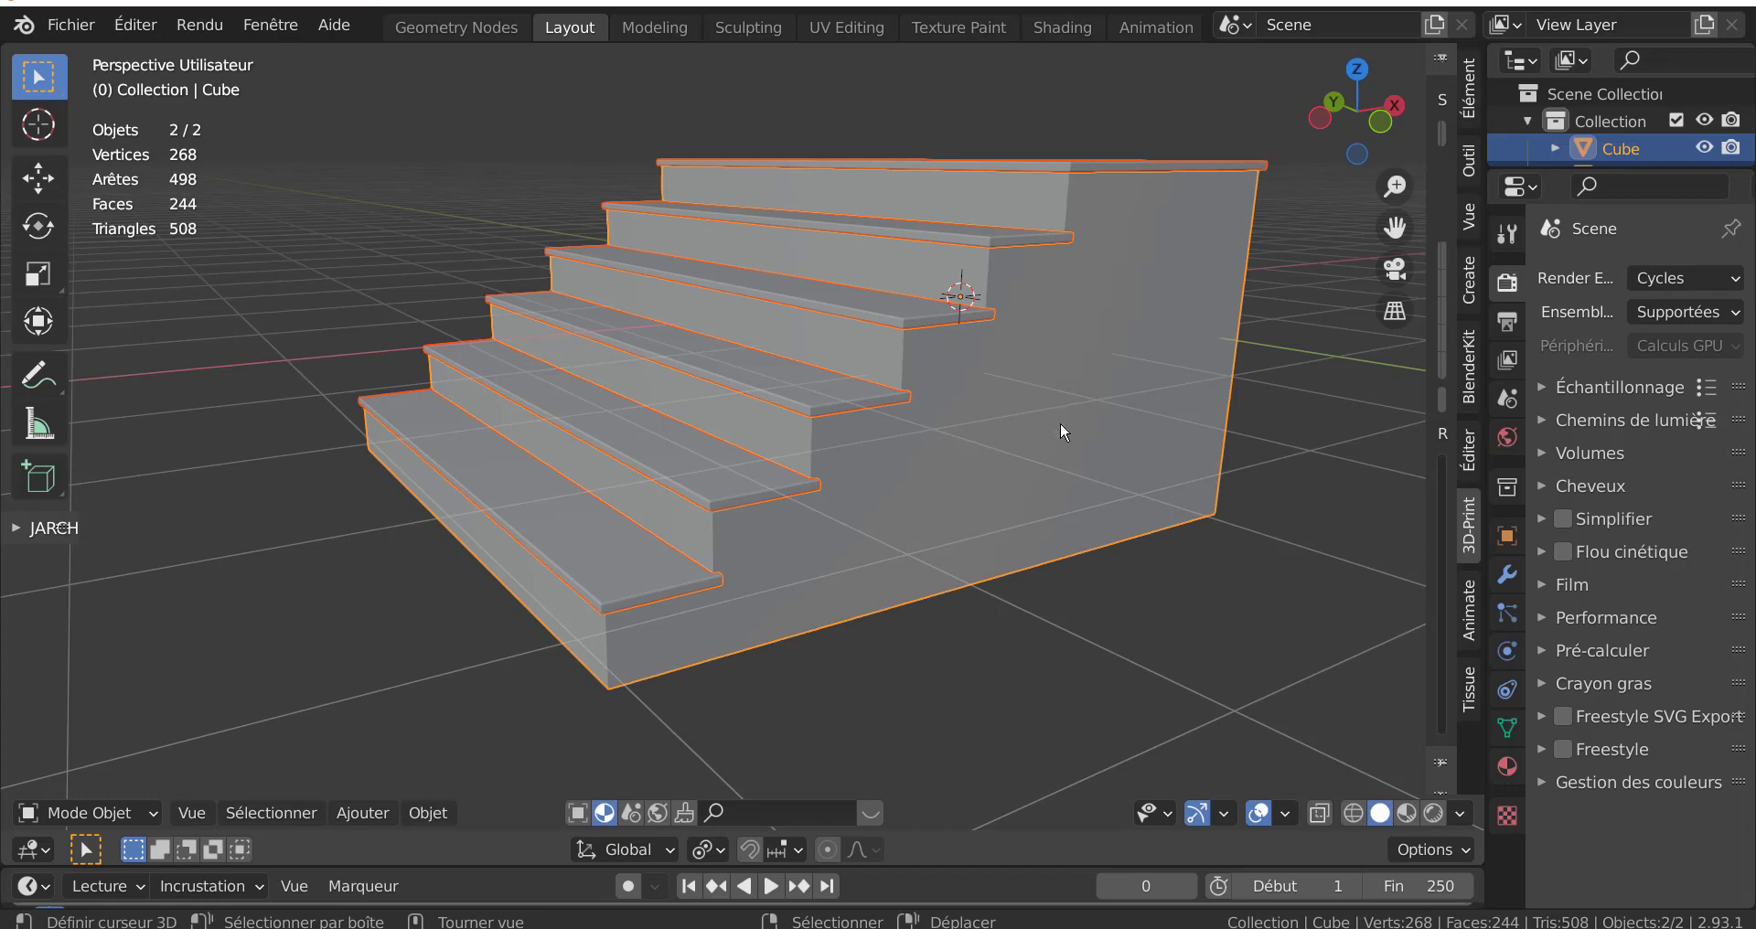
middle_drag(1060, 421, 1057, 447)
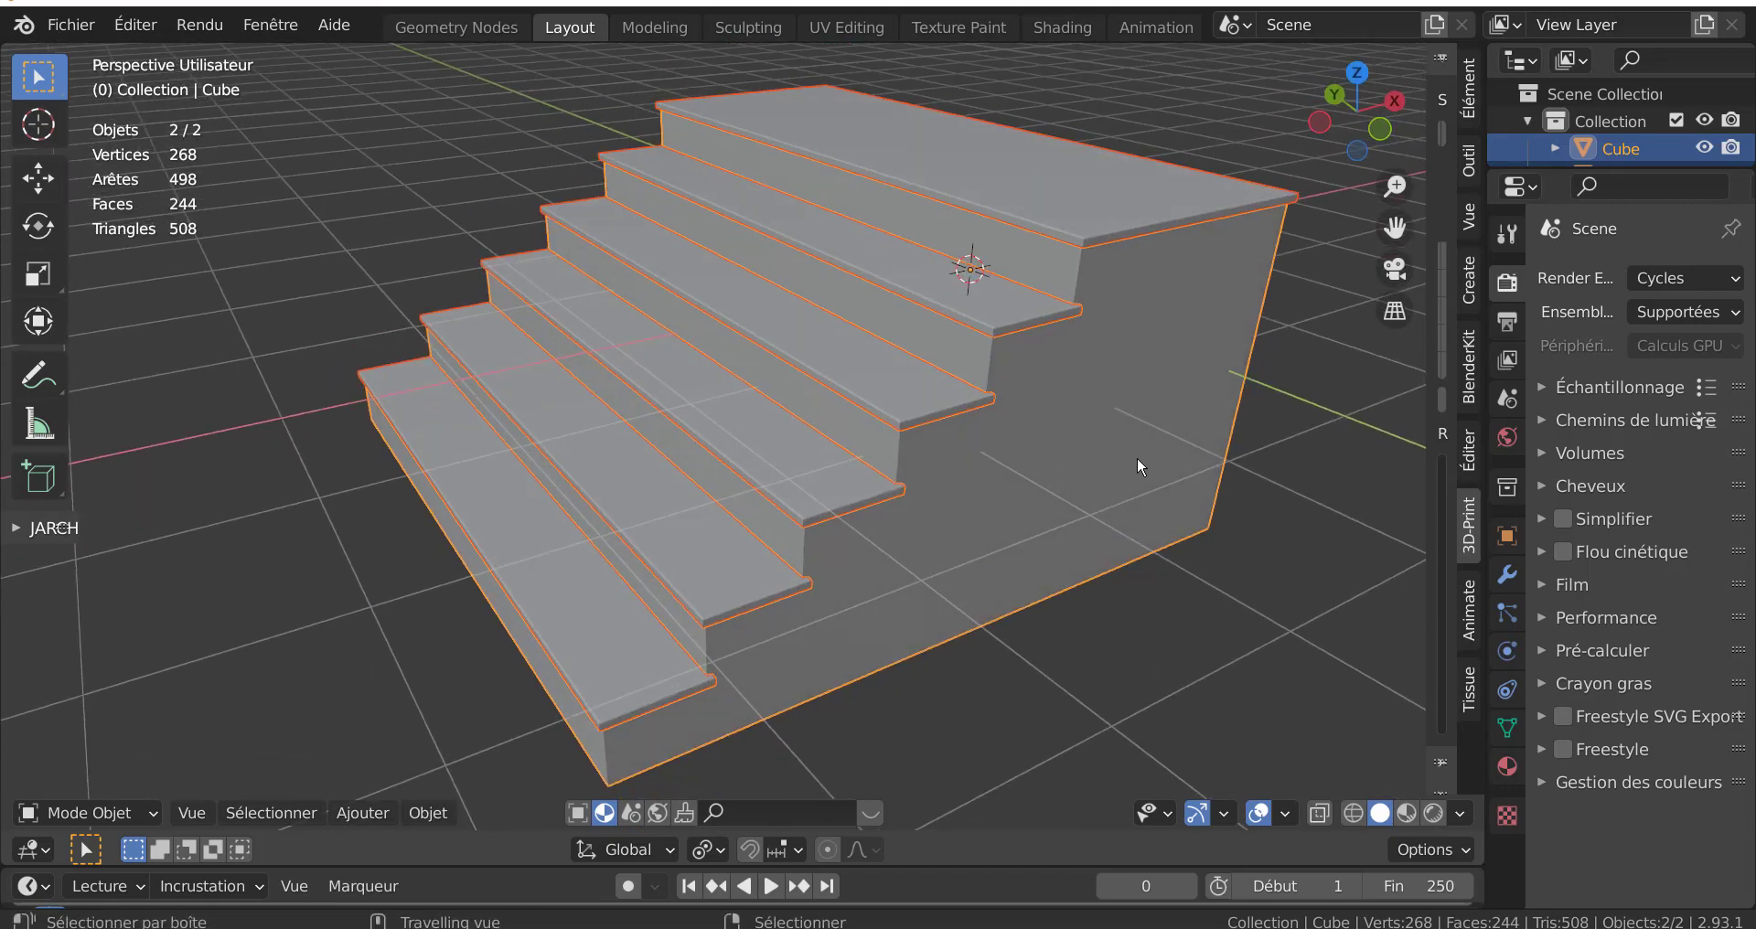
key(ctrl+j)
key(Tab)
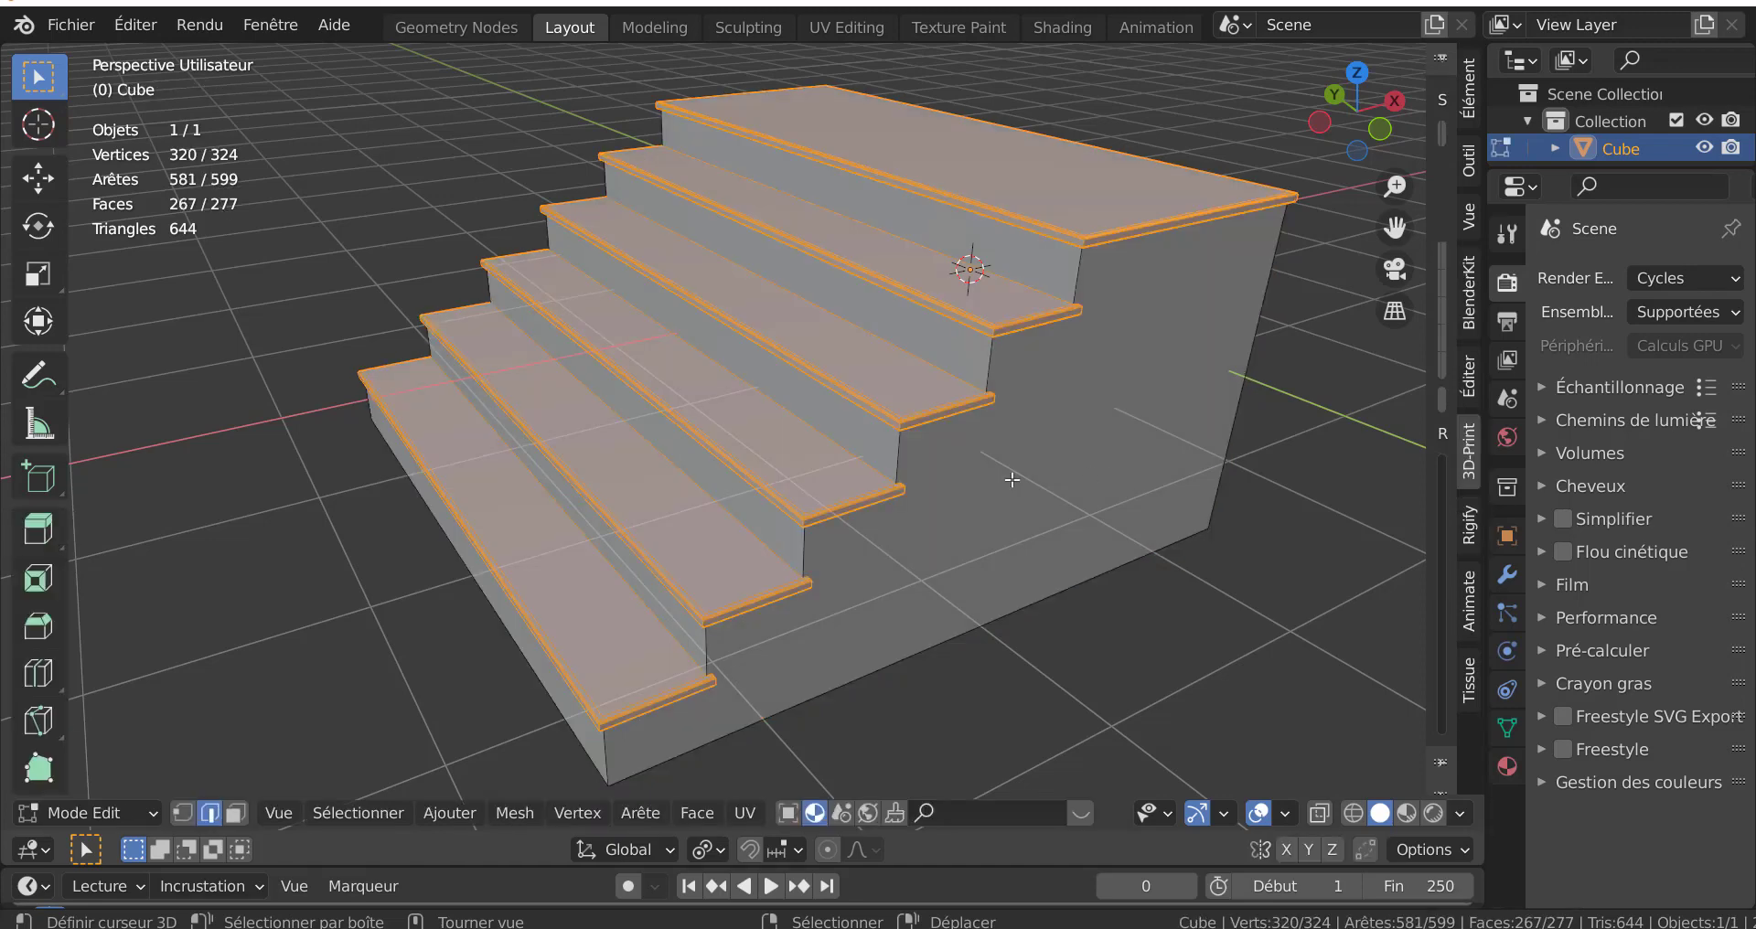
mouse_move(1012, 478)
middle_down()
mouse_move(1010, 460)
mouse_move(880, 450)
middle_up()
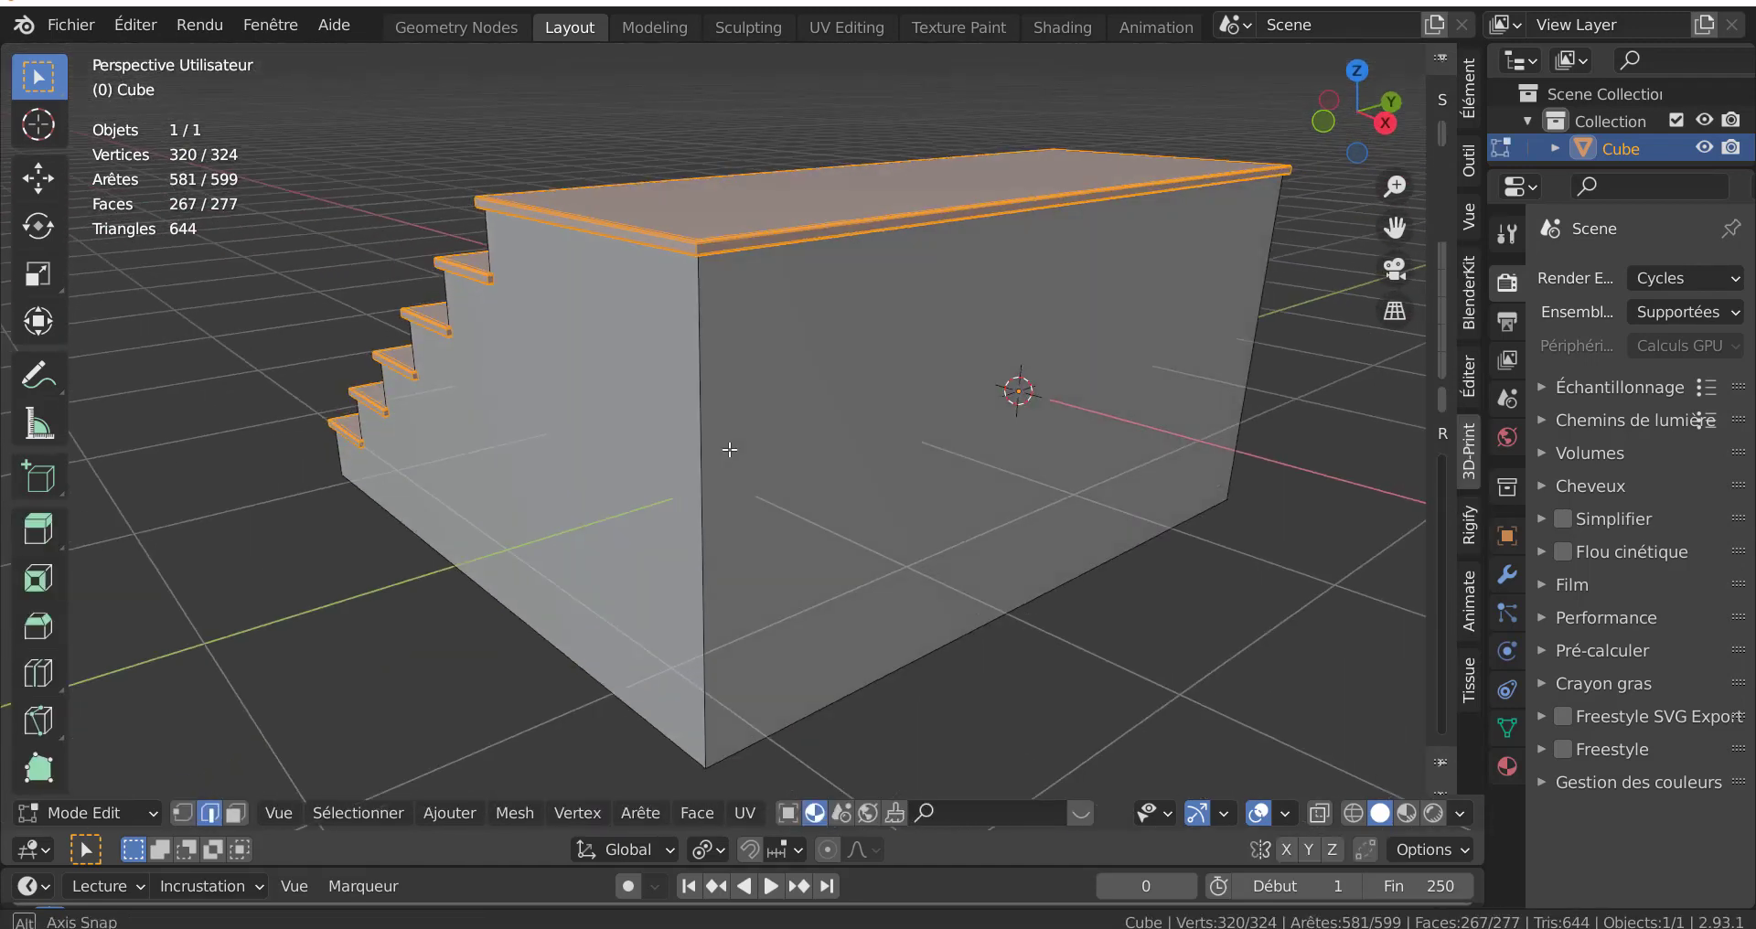
key(alt+a)
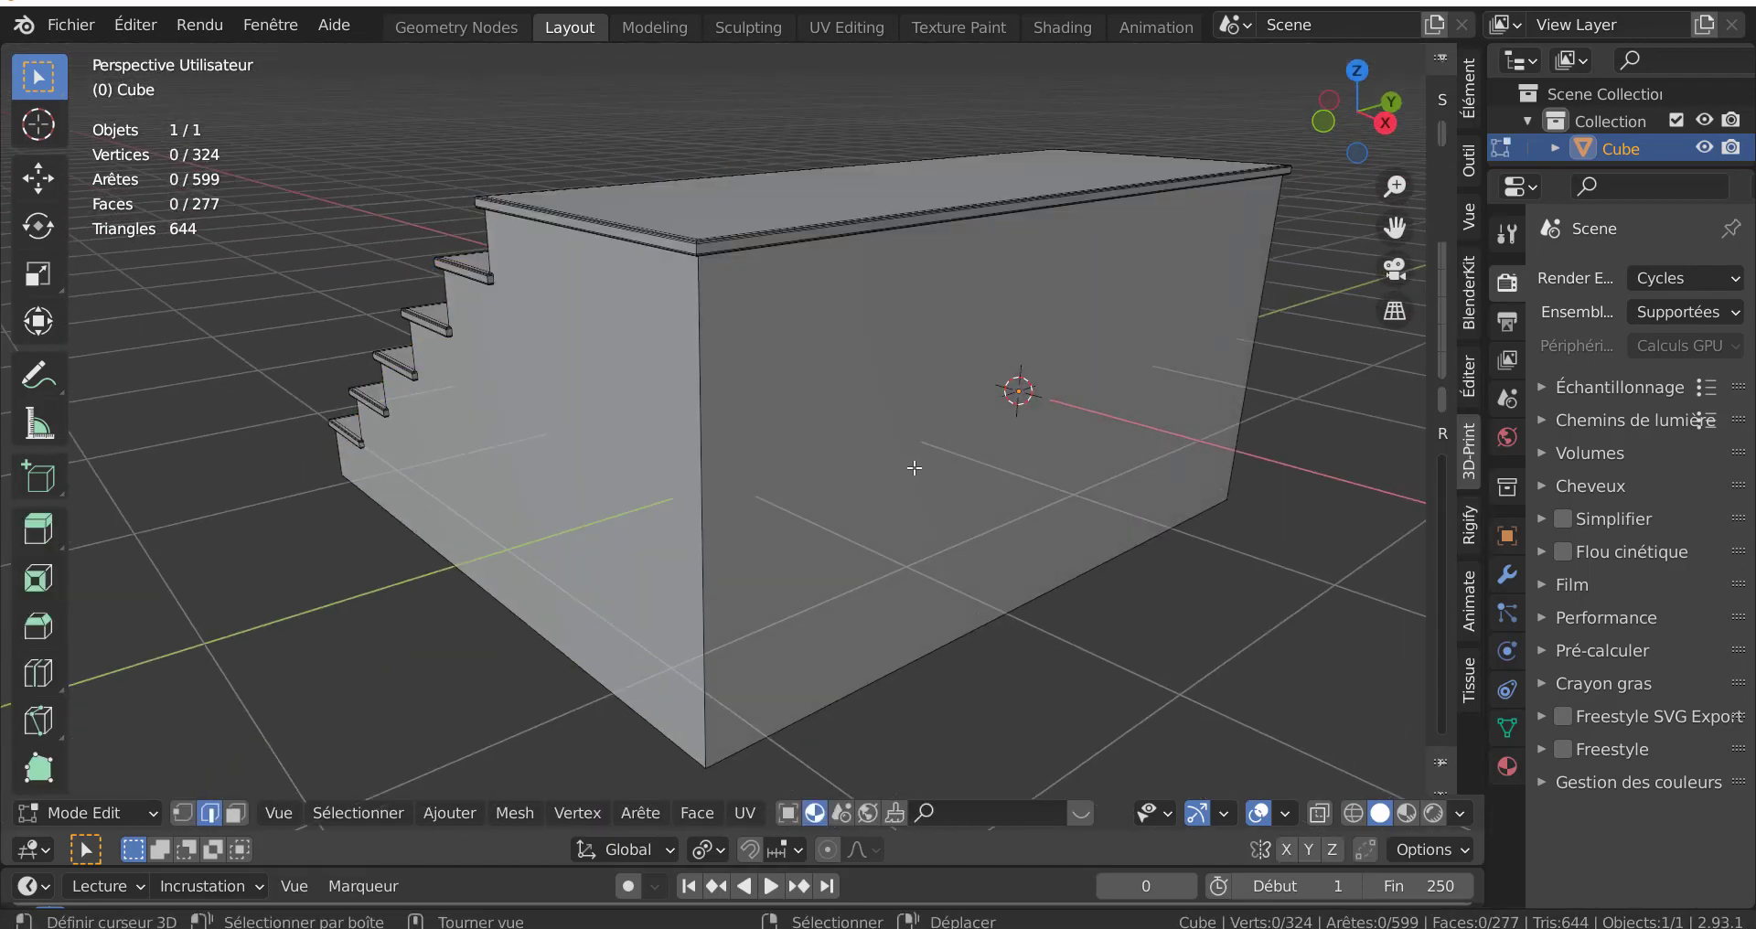
key(3)
click(930, 460)
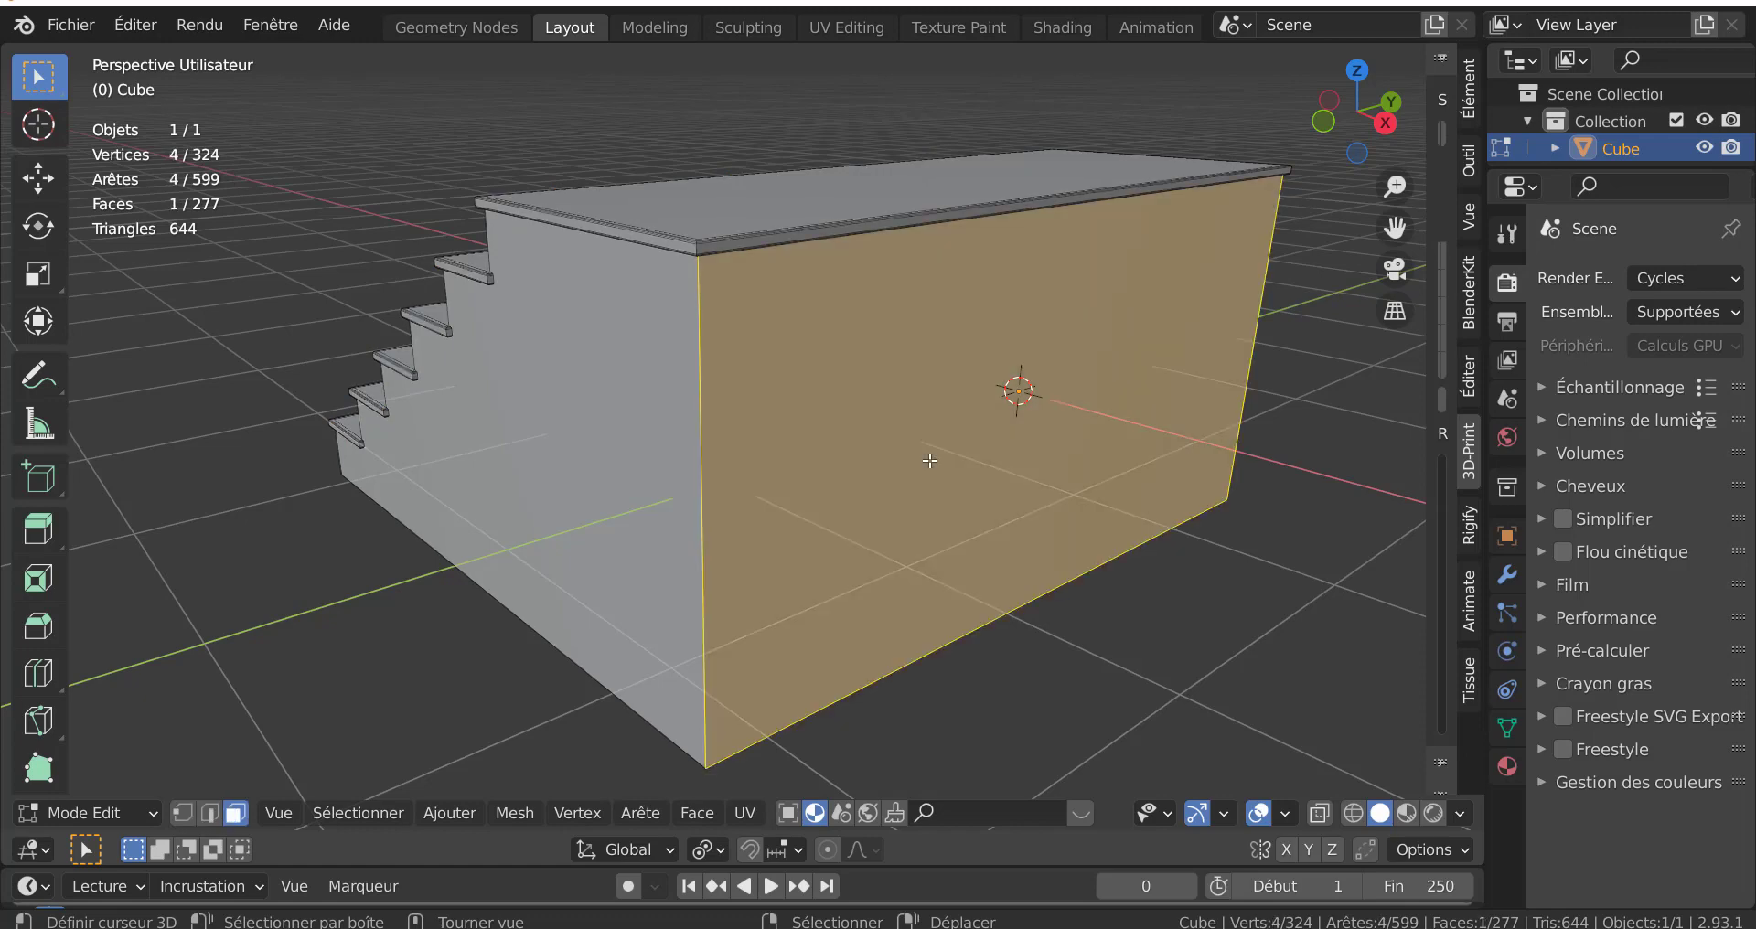
key(h)
scroll(951, 439, up, 5)
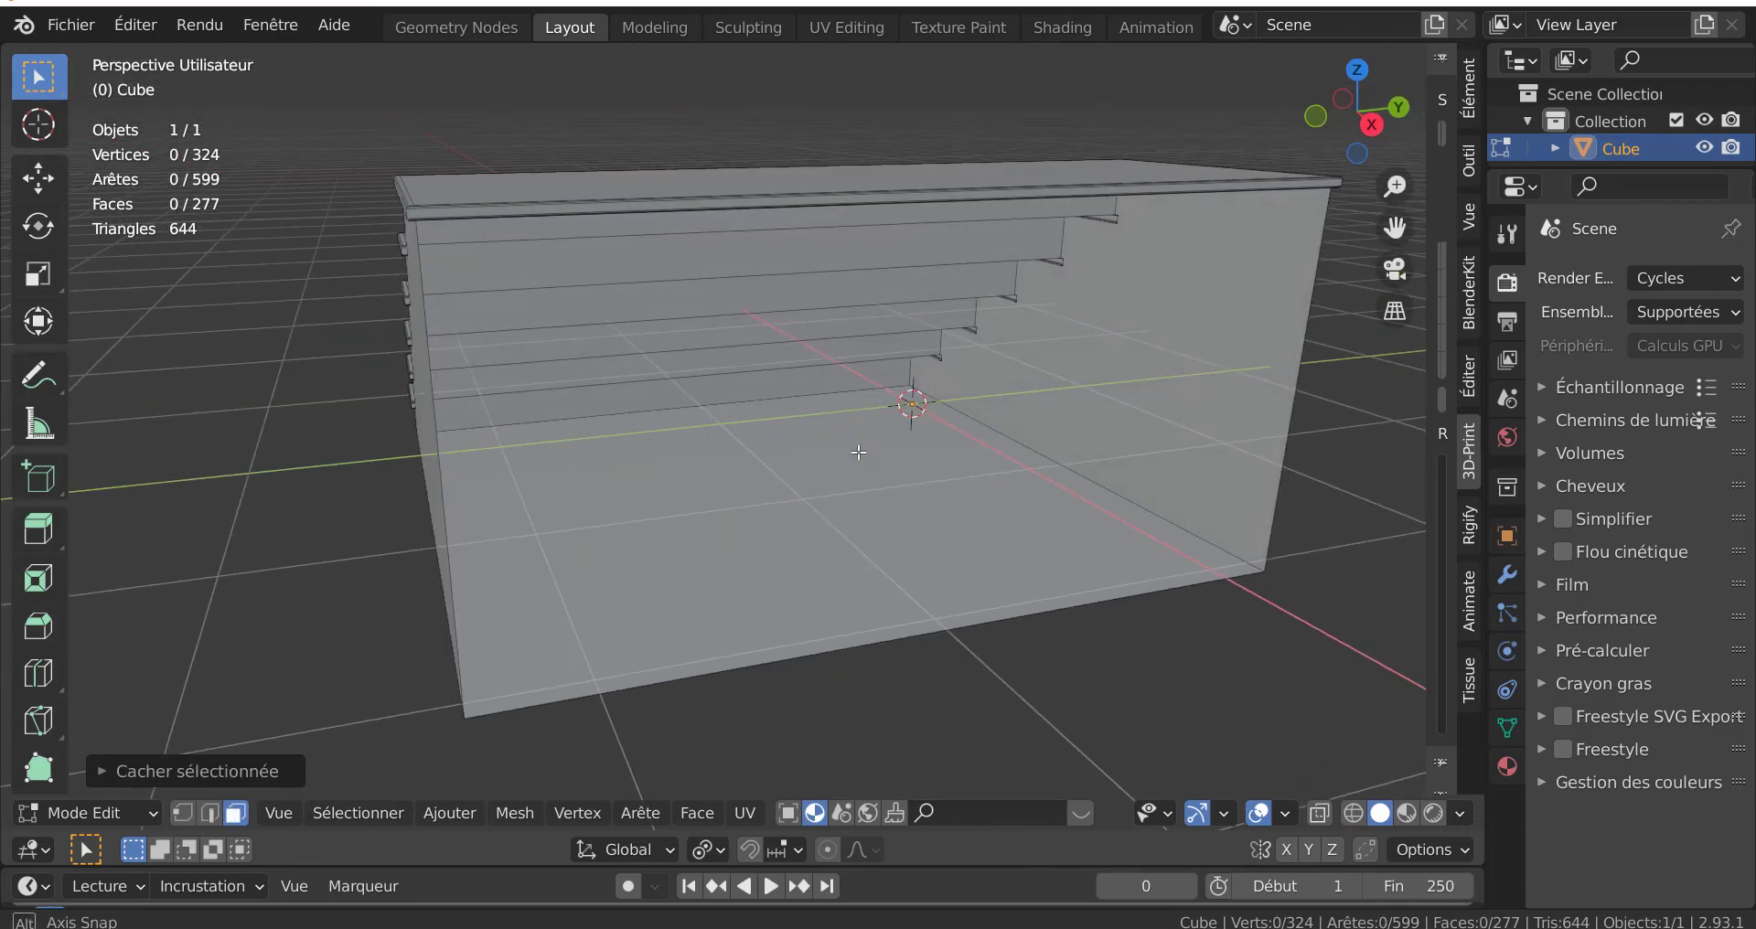
scroll(974, 421, up, 3)
scroll(974, 421, up, 3)
middle_drag(974, 422, 1066, 228)
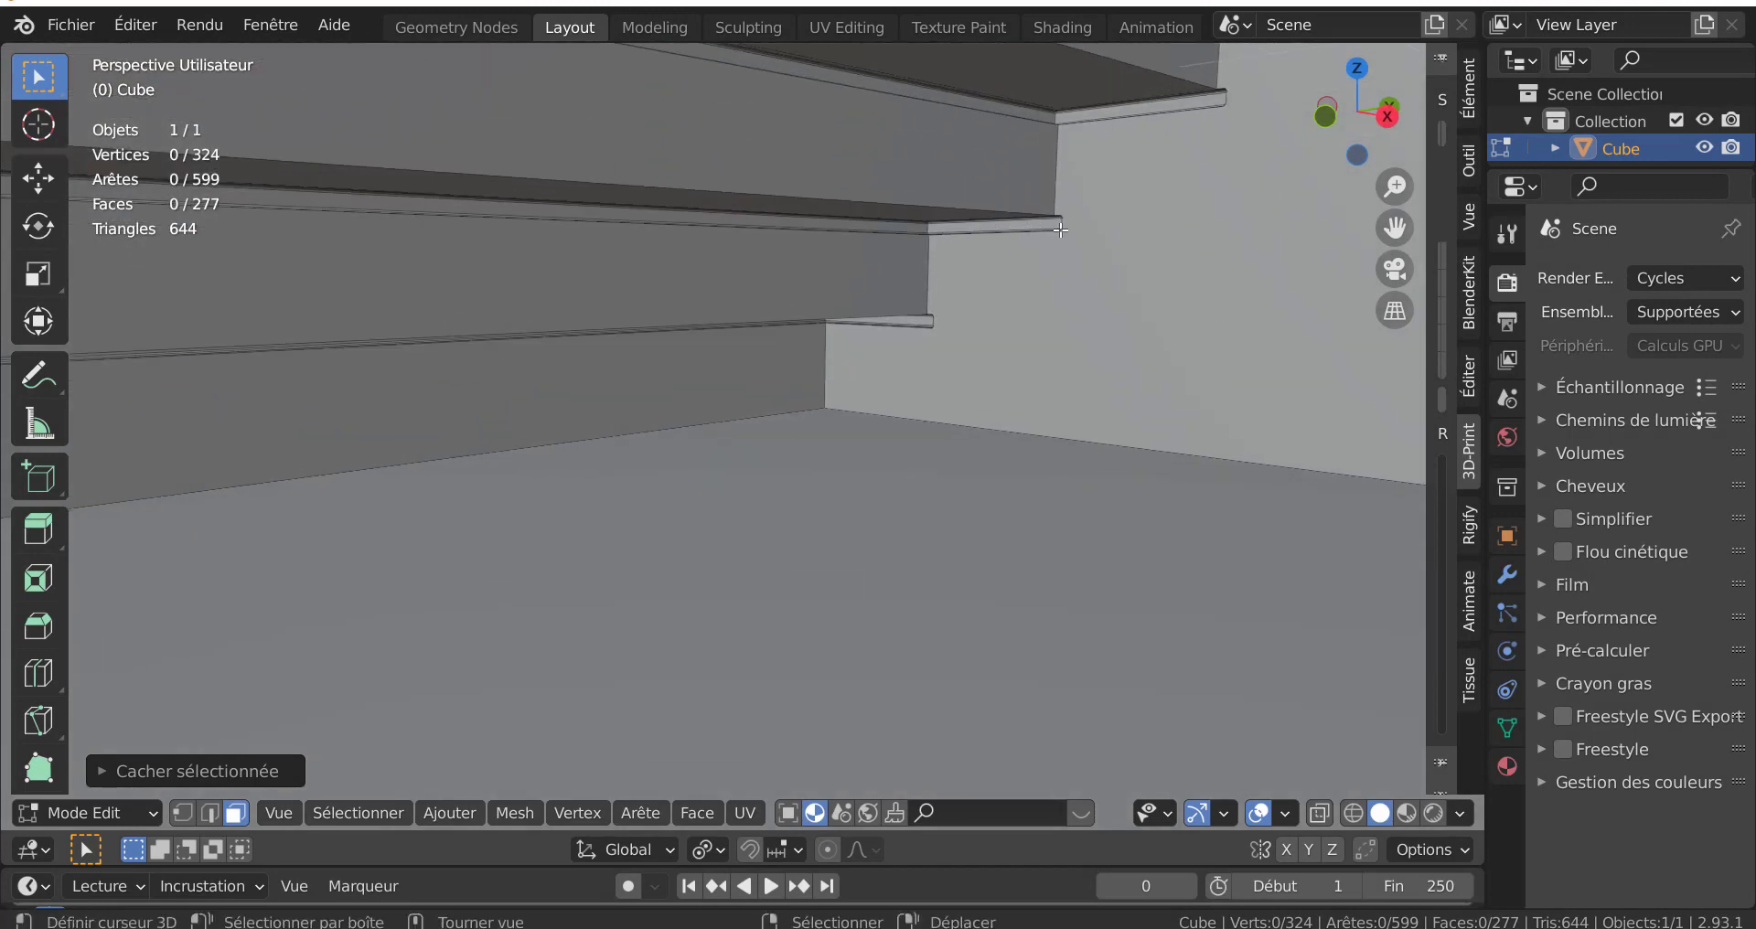
scroll(759, 435, down, 3)
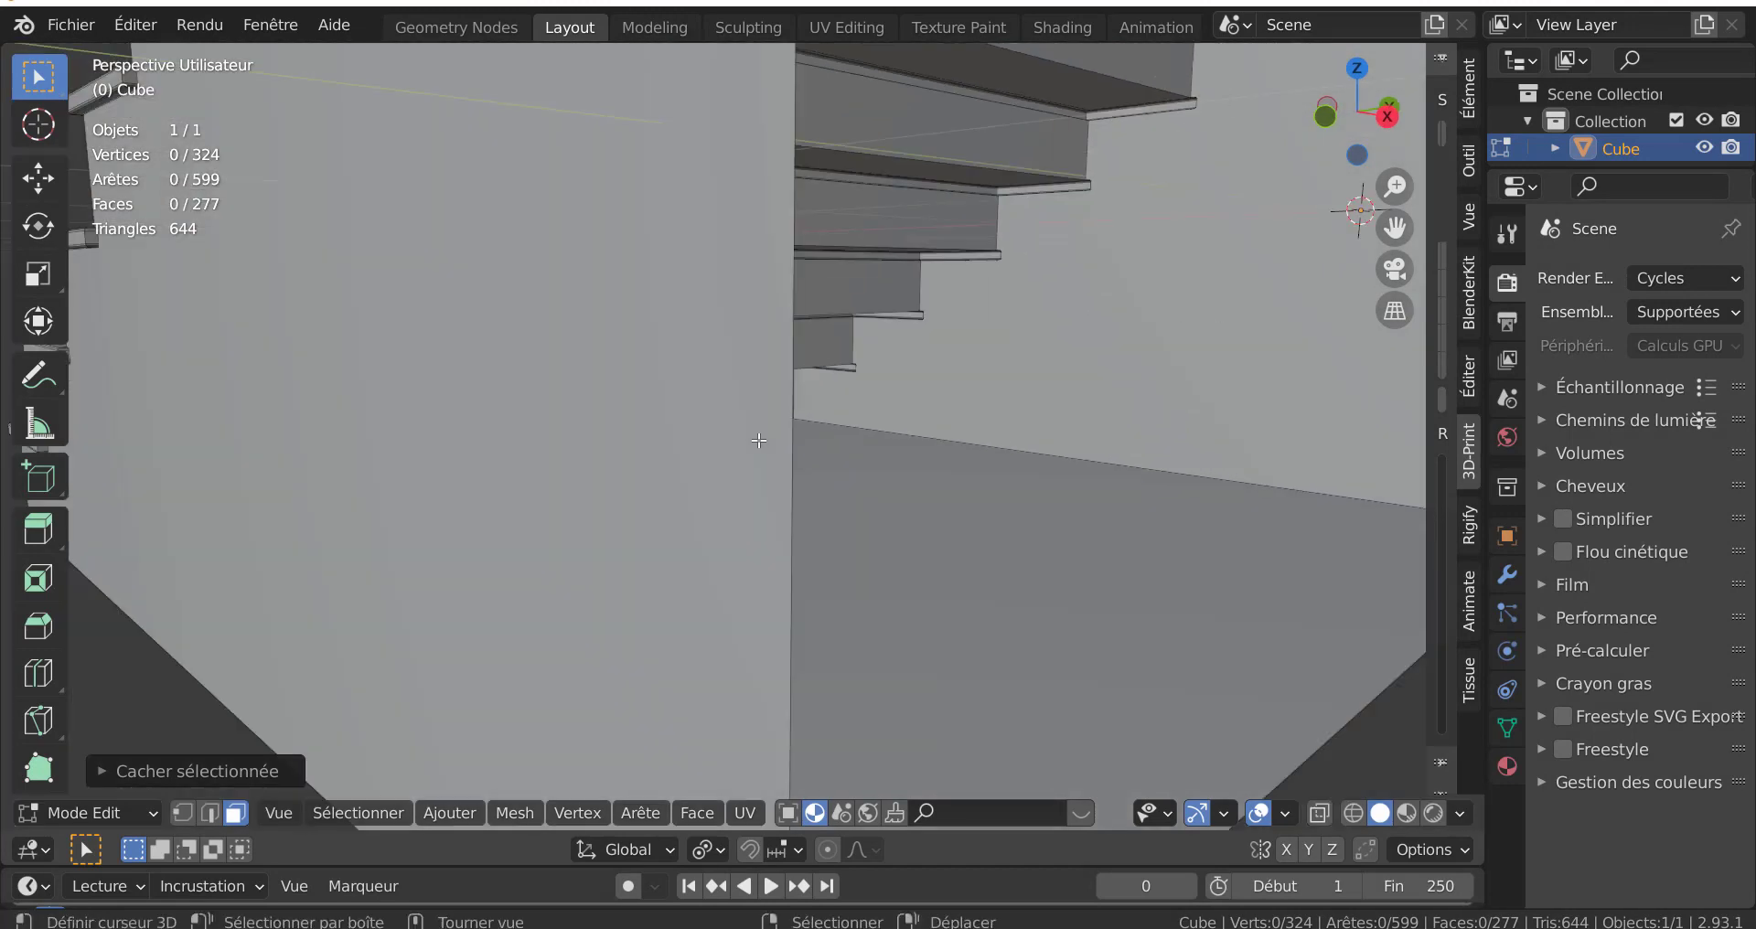
scroll(809, 439, down, 2)
scroll(875, 483, down, 3)
scroll(876, 482, down, 3)
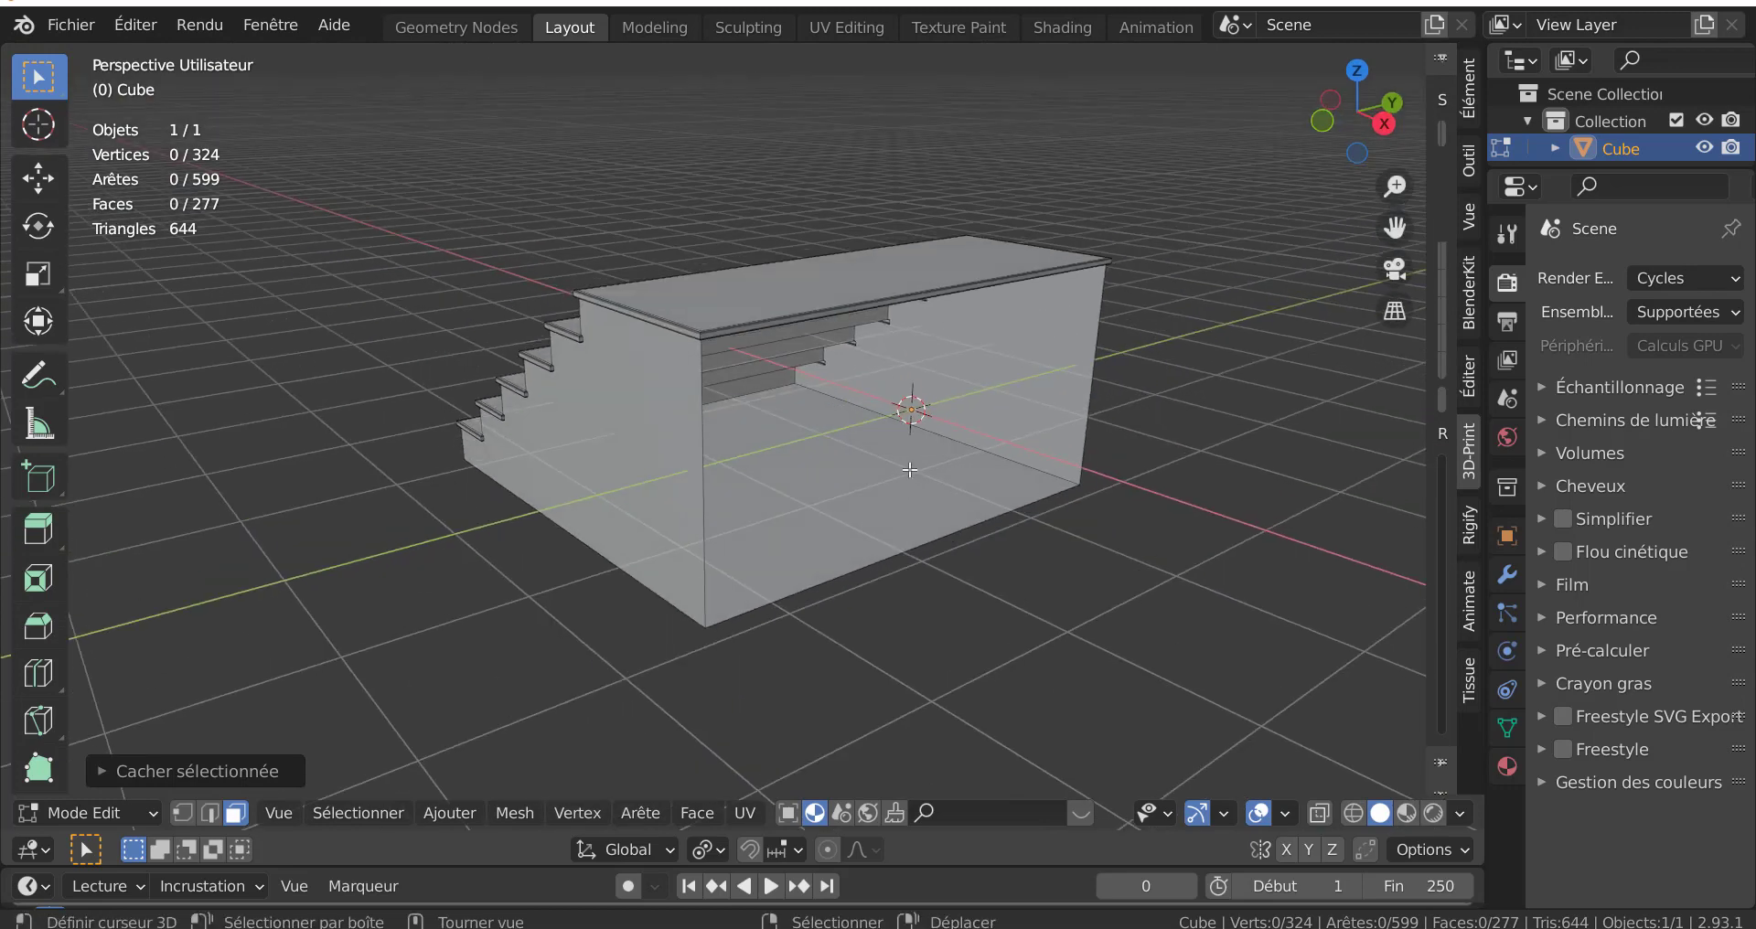
key(alt+h)
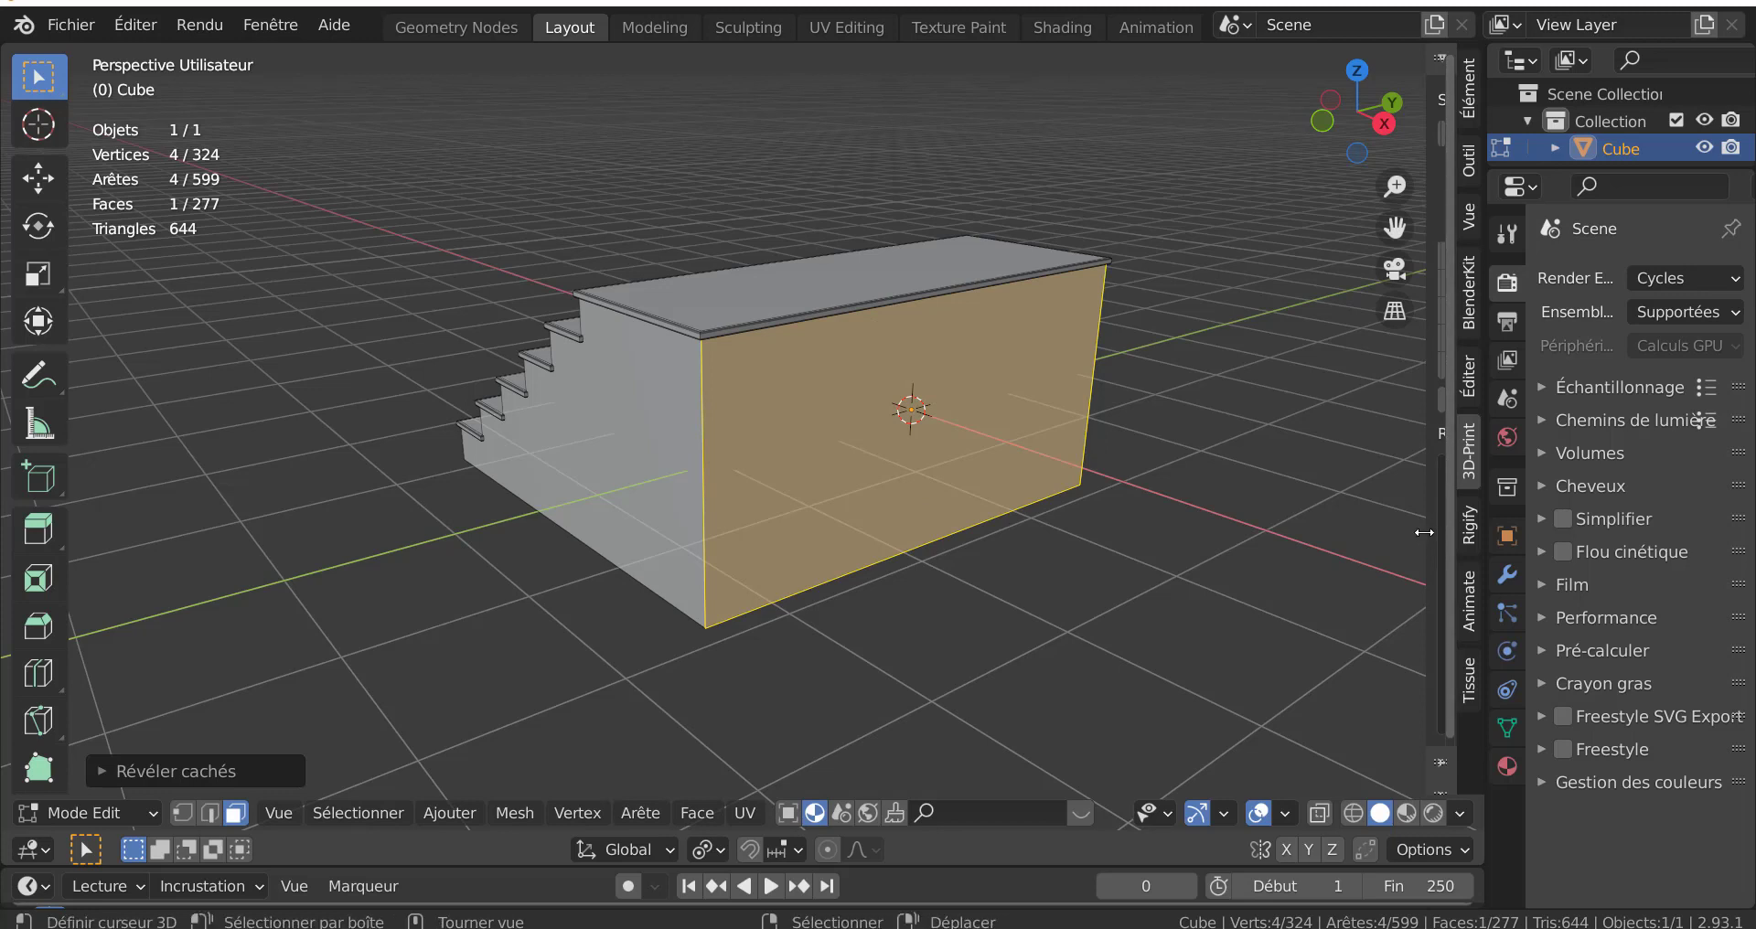
- Widen the sidebar and run Tout vérifier to recheck the joined staircase
drag(1424, 532, 1187, 561)
click(1317, 402)
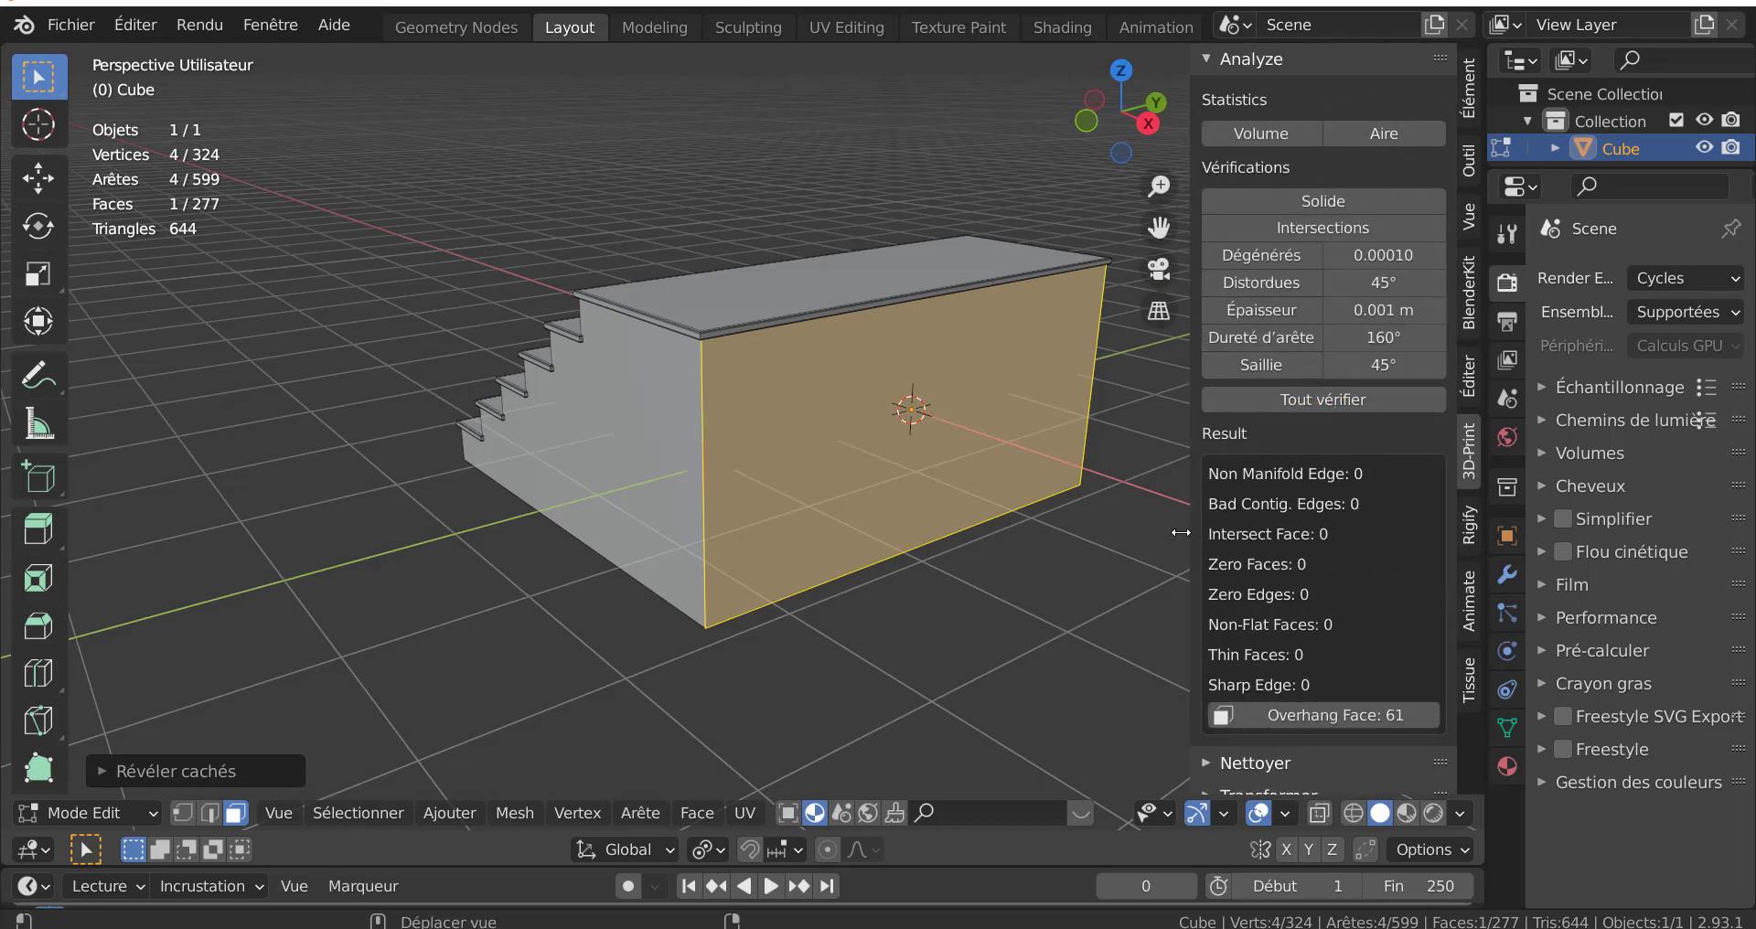
key(Tab)
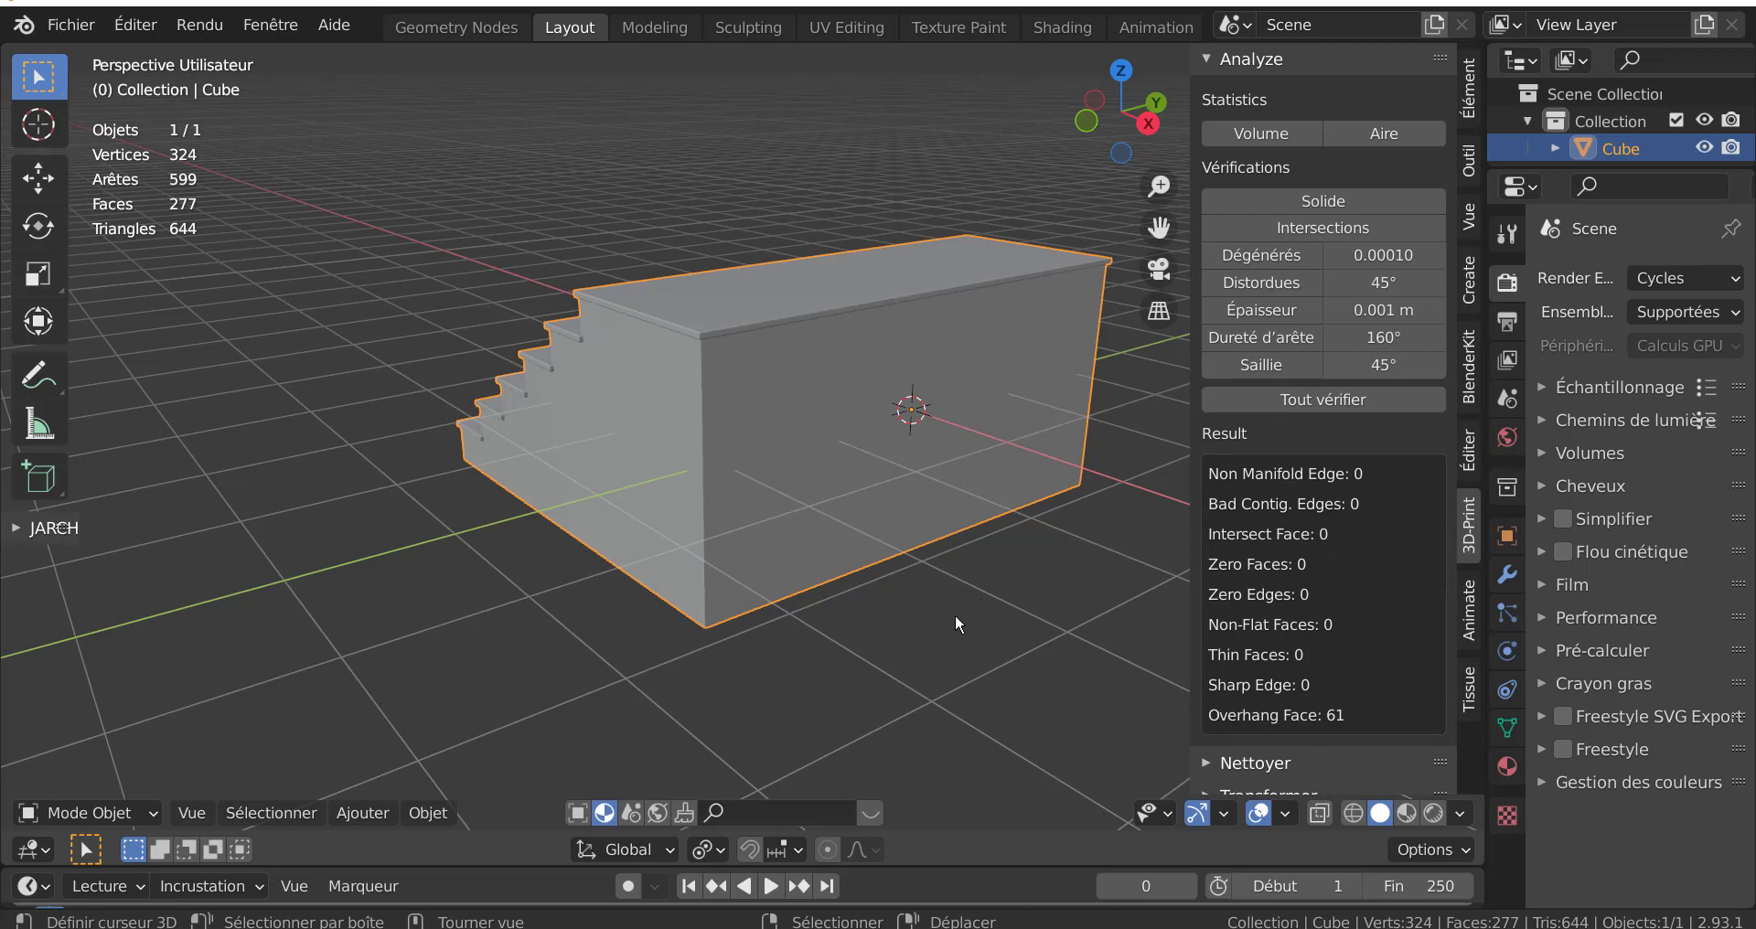
key(Tab)
- Select the entire mesh and narrow the sidebar, viewing the stairs from the front
key(a)
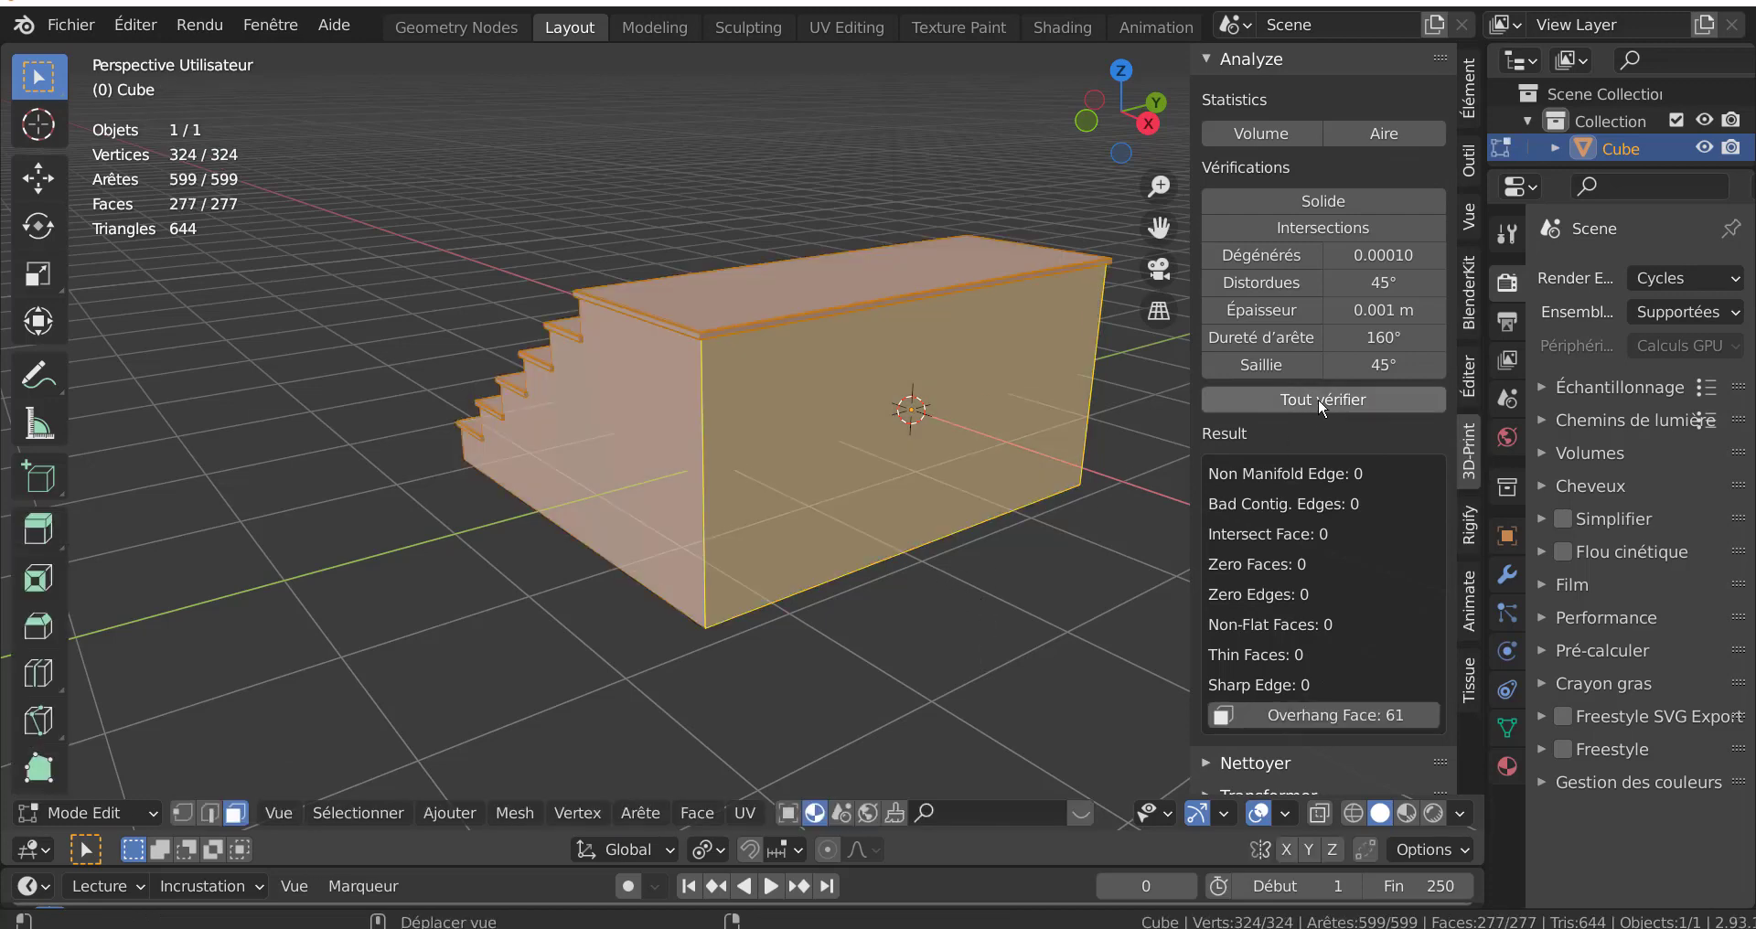
middle_drag(823, 594, 1050, 607)
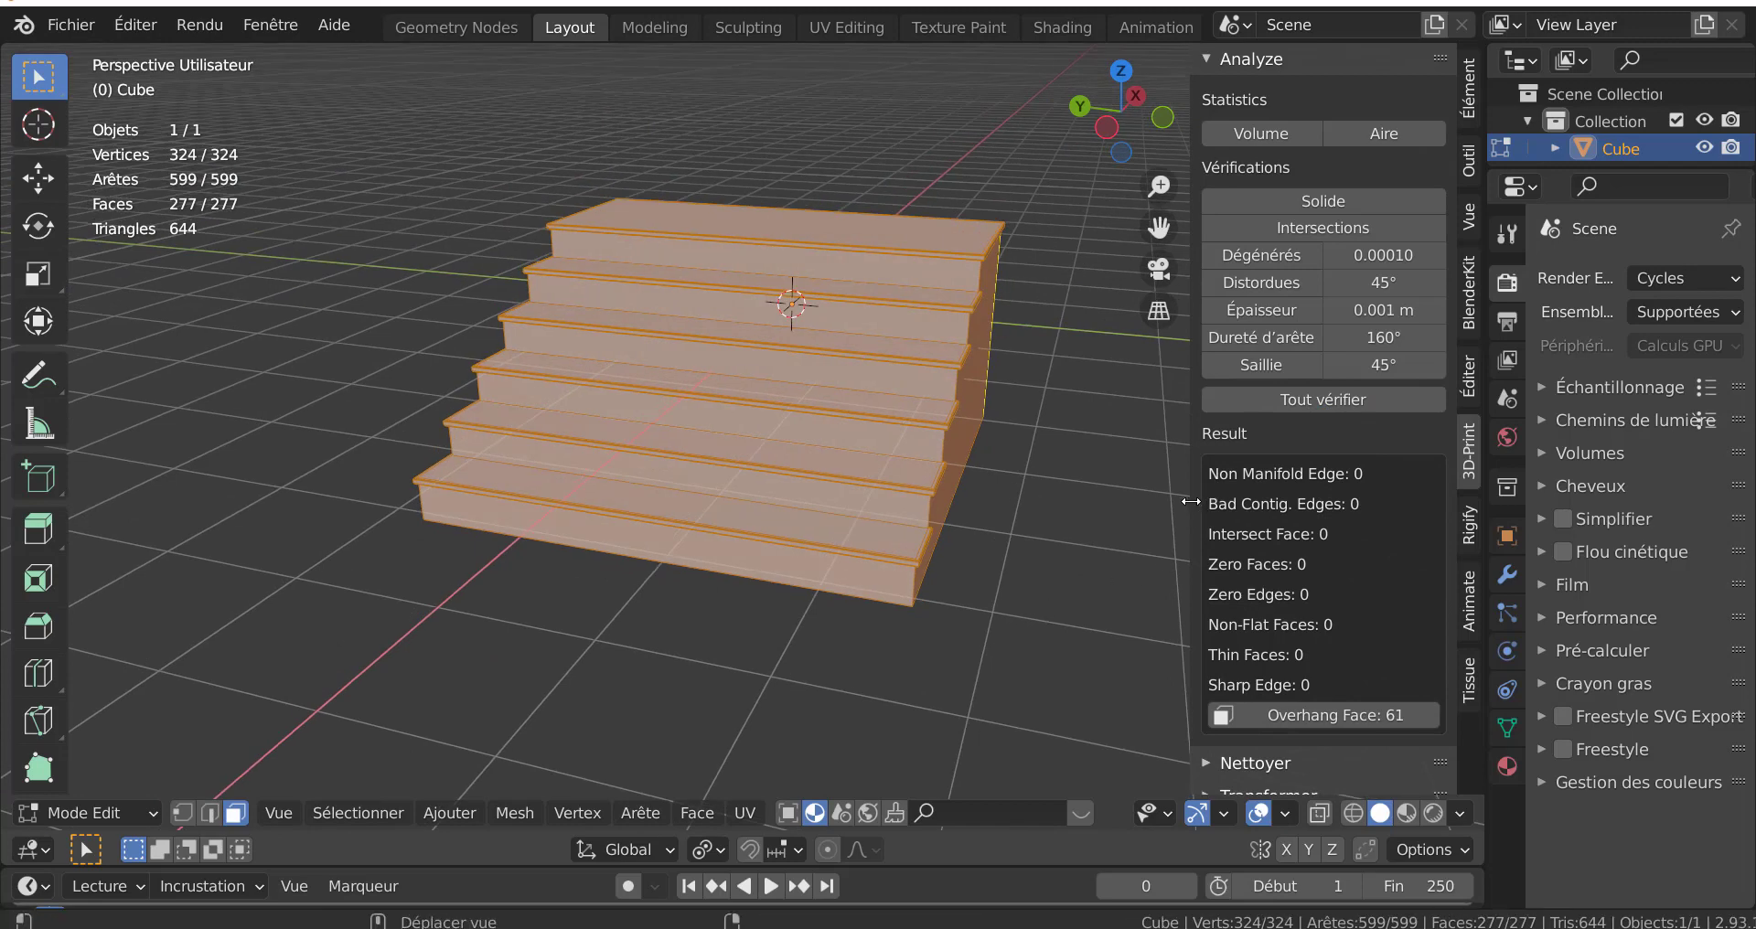
drag(1191, 508, 1349, 508)
middle_drag(1199, 555, 1104, 584)
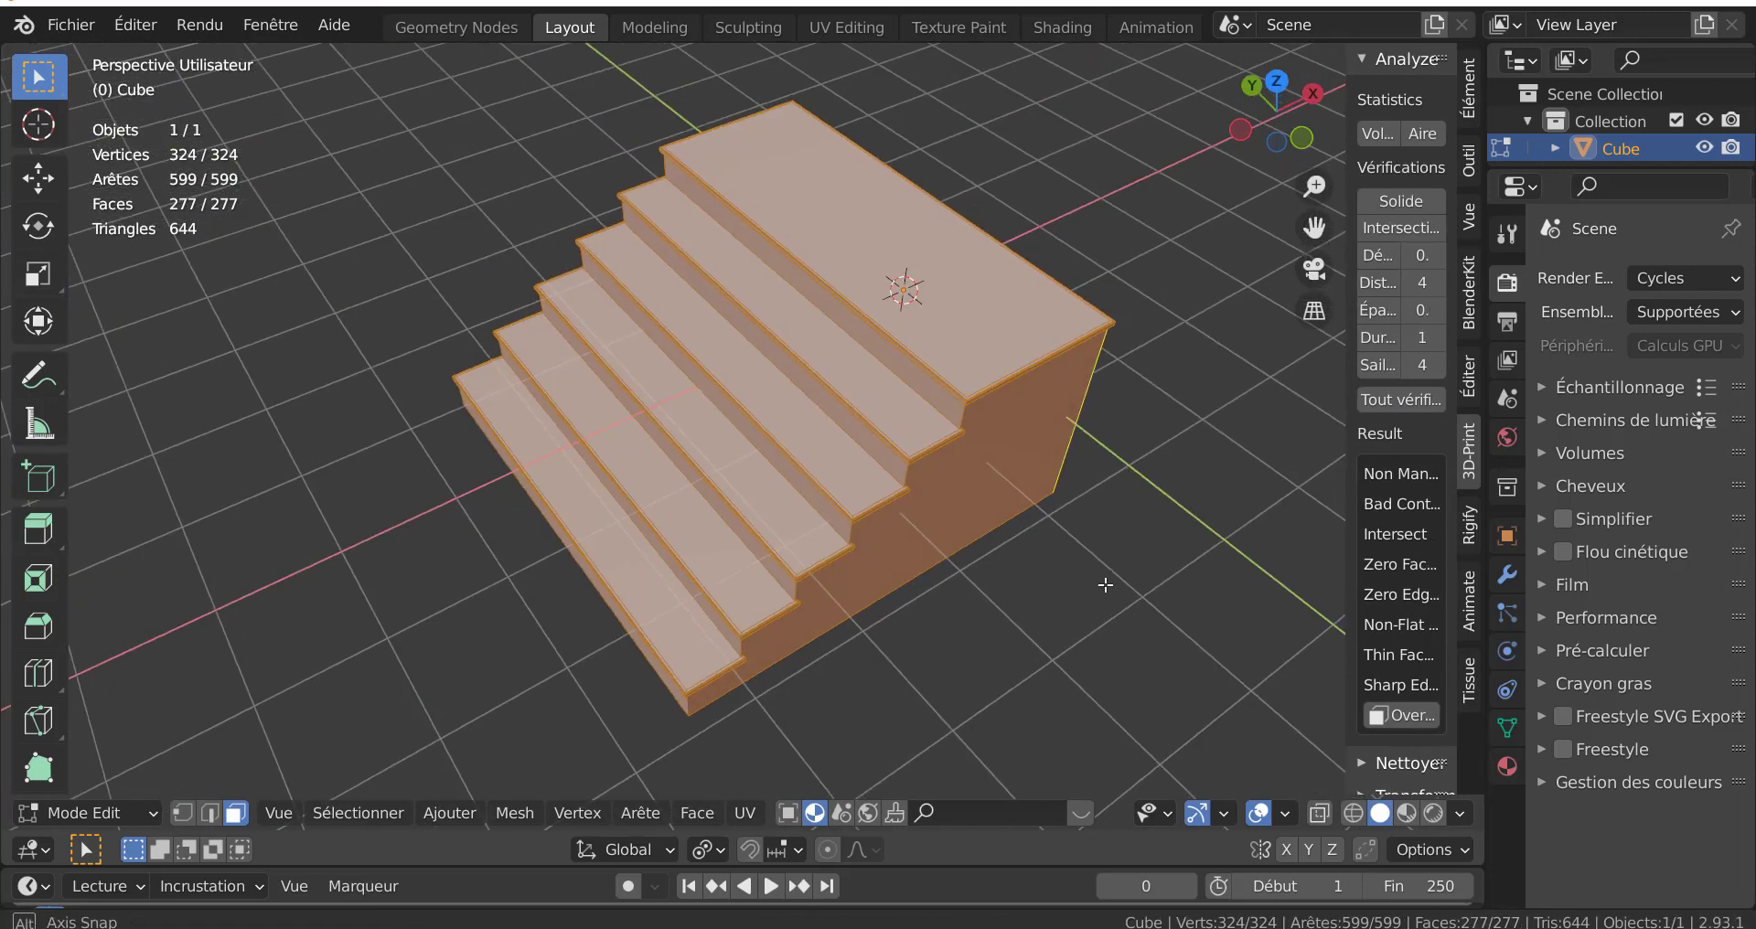
mouse_move(829, 355)
middle_down()
mouse_move(831, 247)
mouse_move(763, 252)
middle_up()
- Add nine centred loop cuts across the width of all six treads
key(ctrl+r)
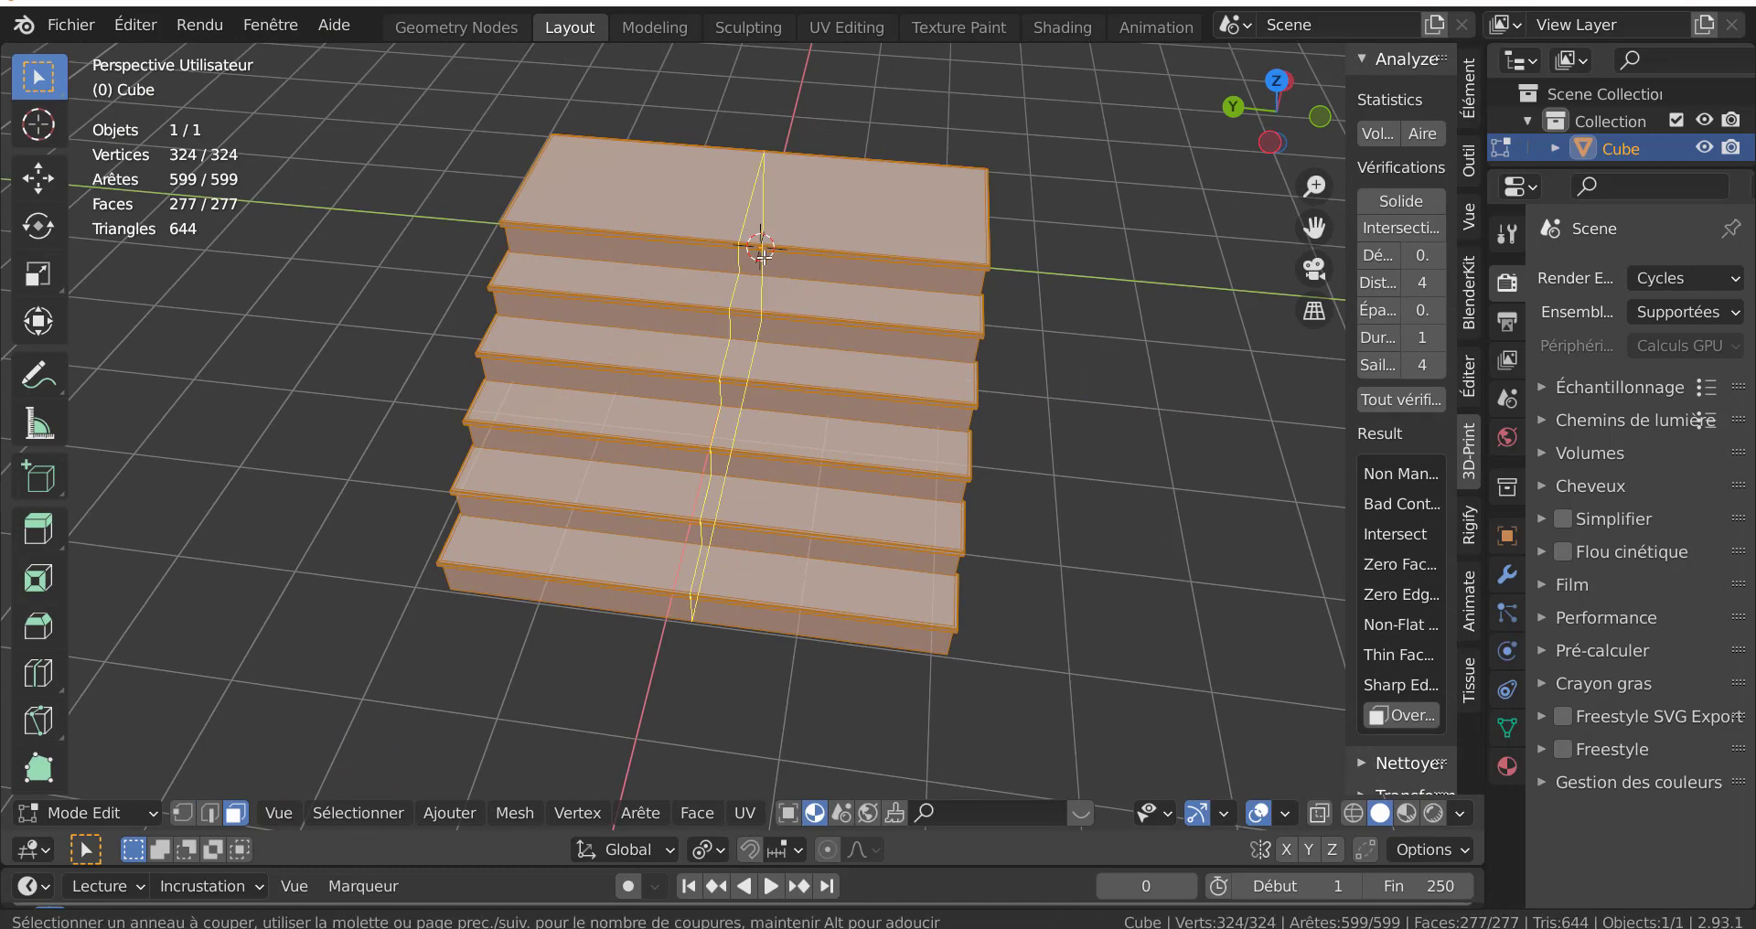
scroll(762, 249, up, 4)
scroll(763, 249, up, 3)
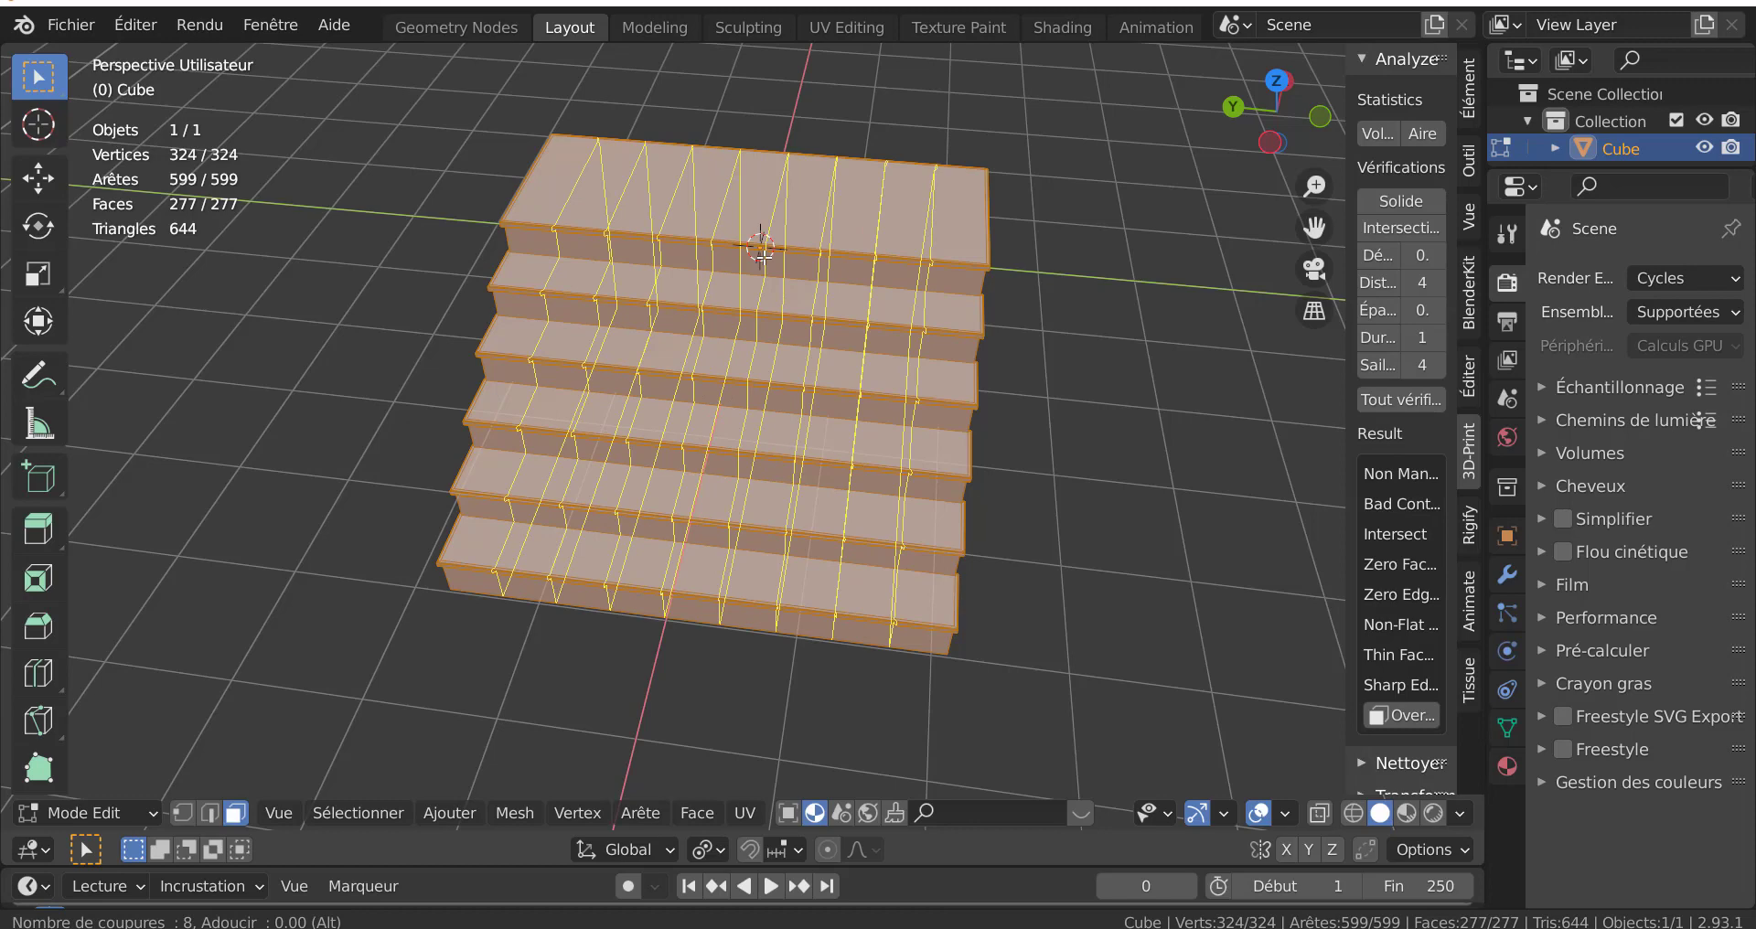
scroll(763, 254, up, 1)
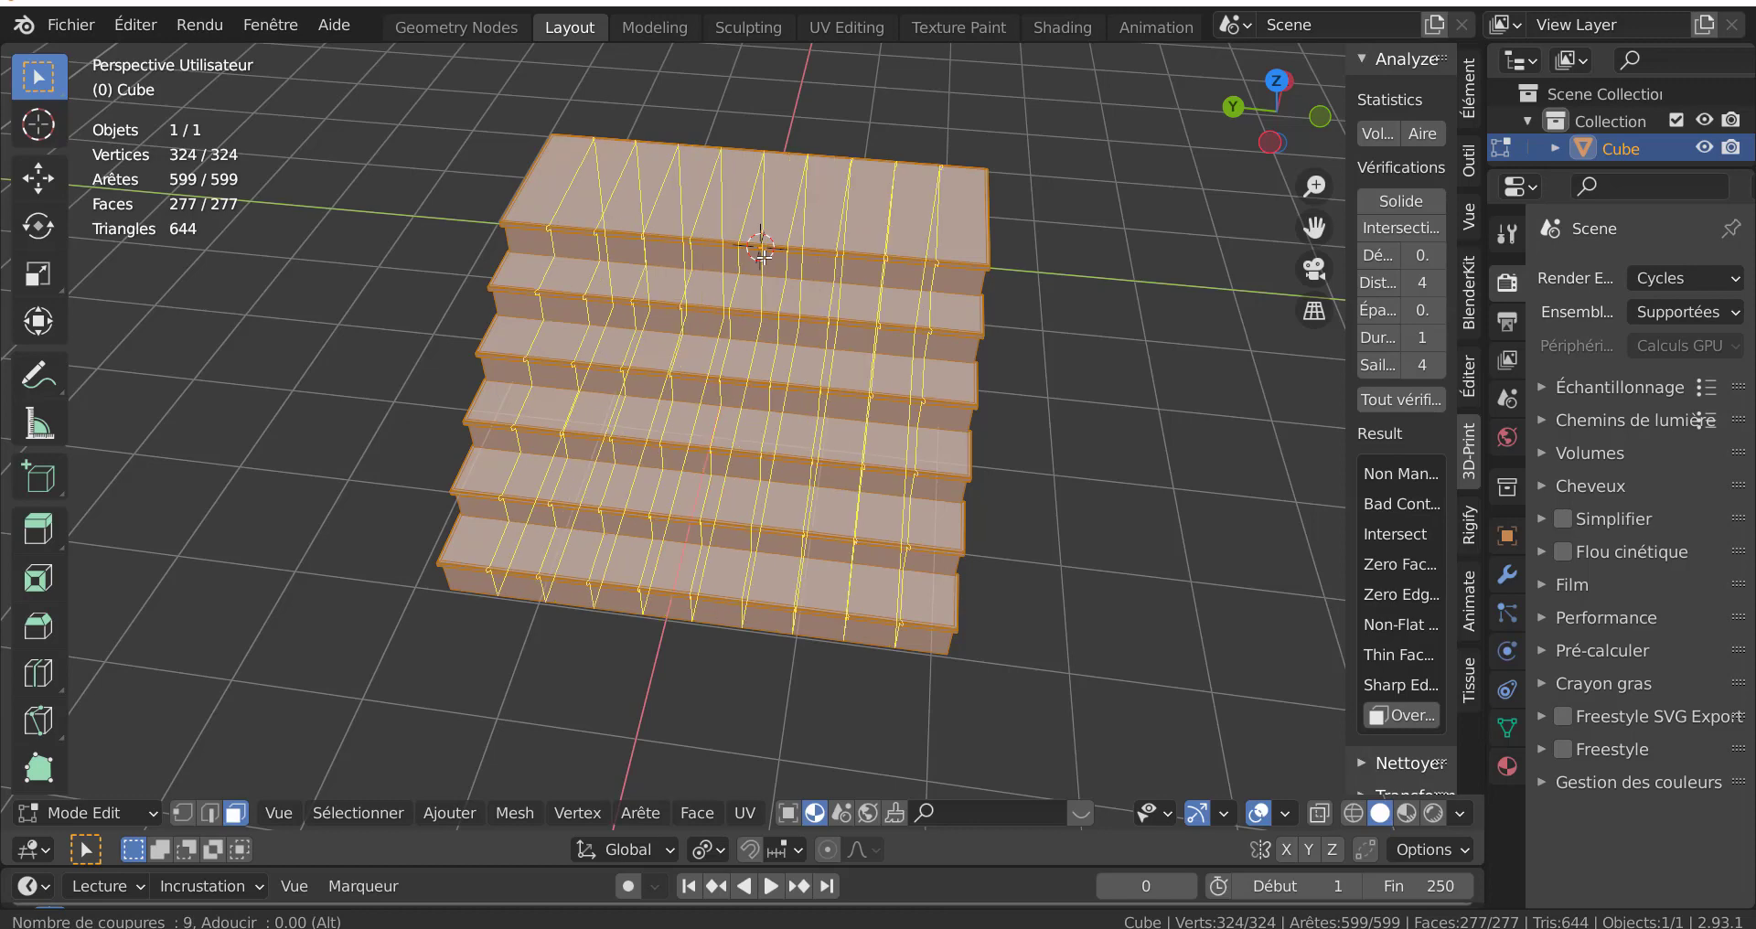
click(762, 255)
right_click(757, 259)
mouse_move(1024, 412)
middle_down()
mouse_move(1069, 370)
mouse_move(1044, 398)
middle_up()
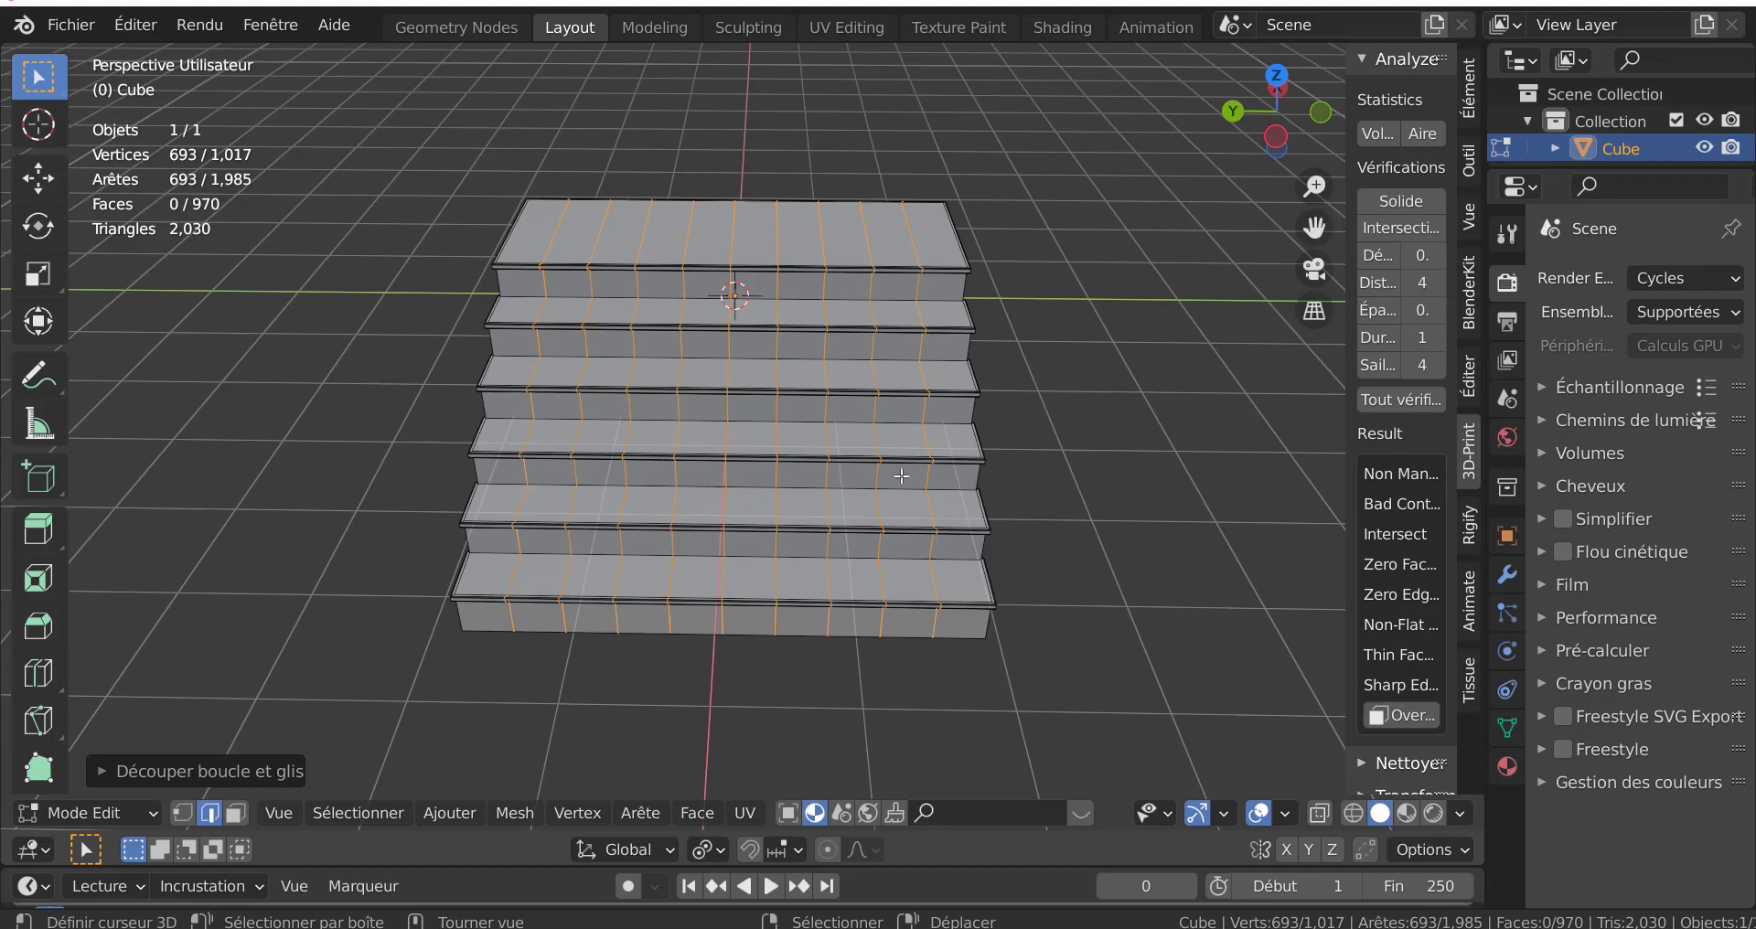
mouse_move(1024, 458)
middle_down()
mouse_move(941, 547)
mouse_move(1022, 570)
middle_up()
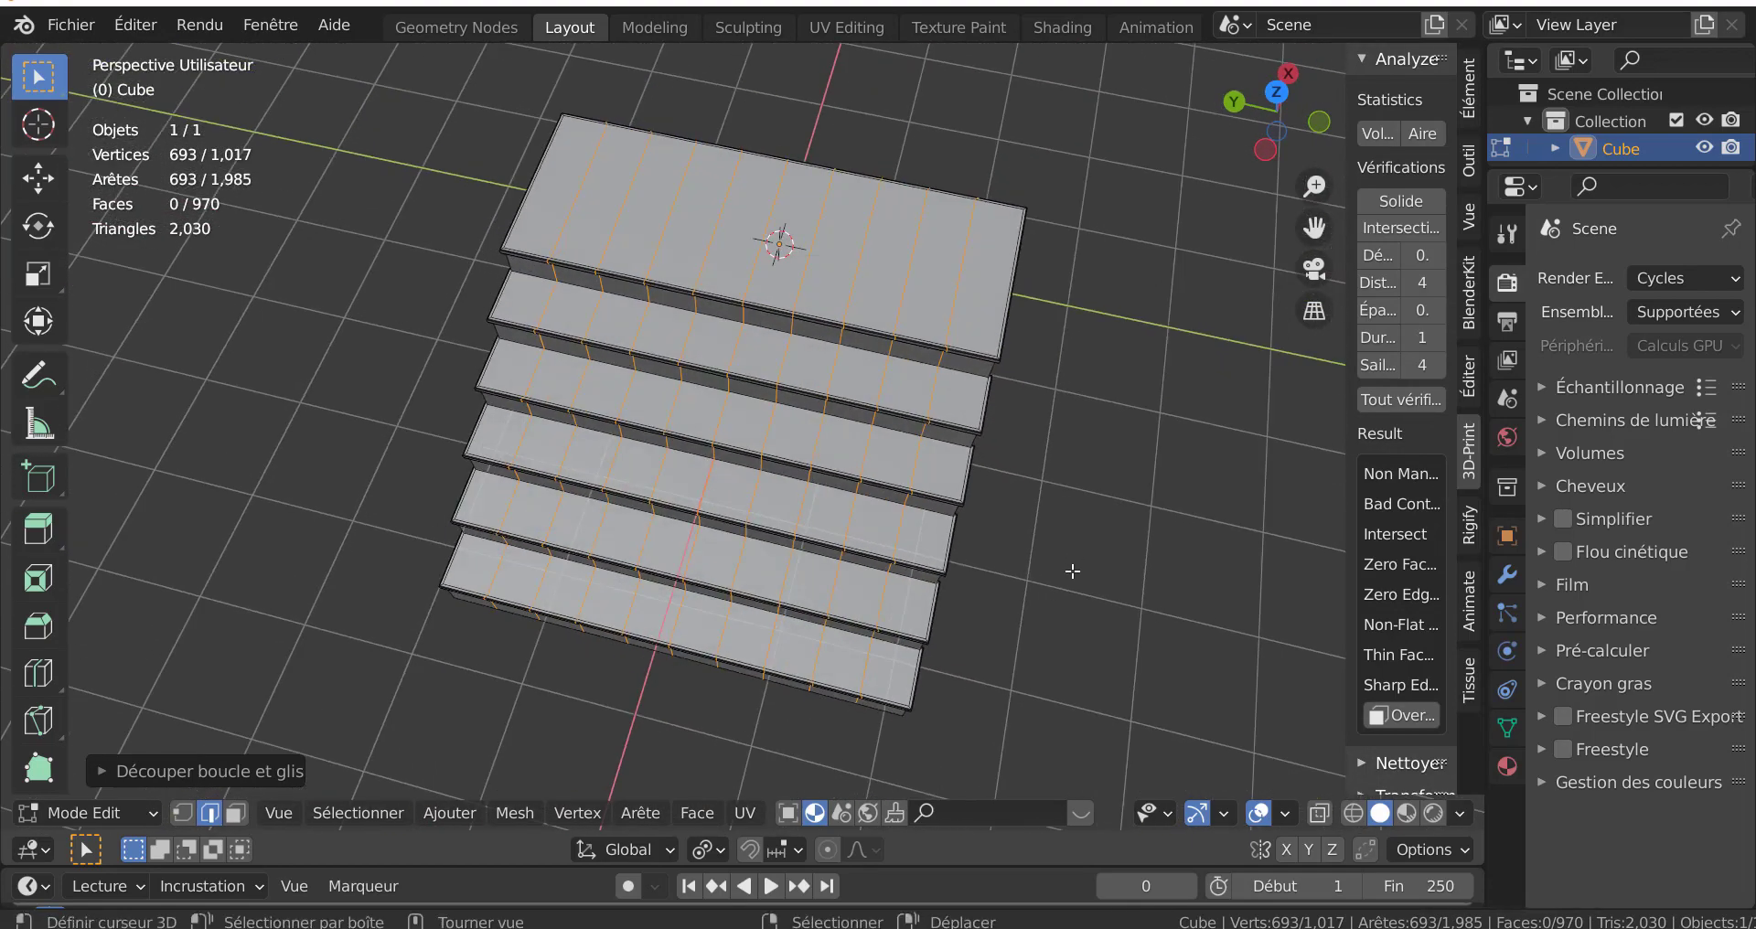
- Switch to vertex select, go to top view, deselect everything and turn on X-ray
key(1)
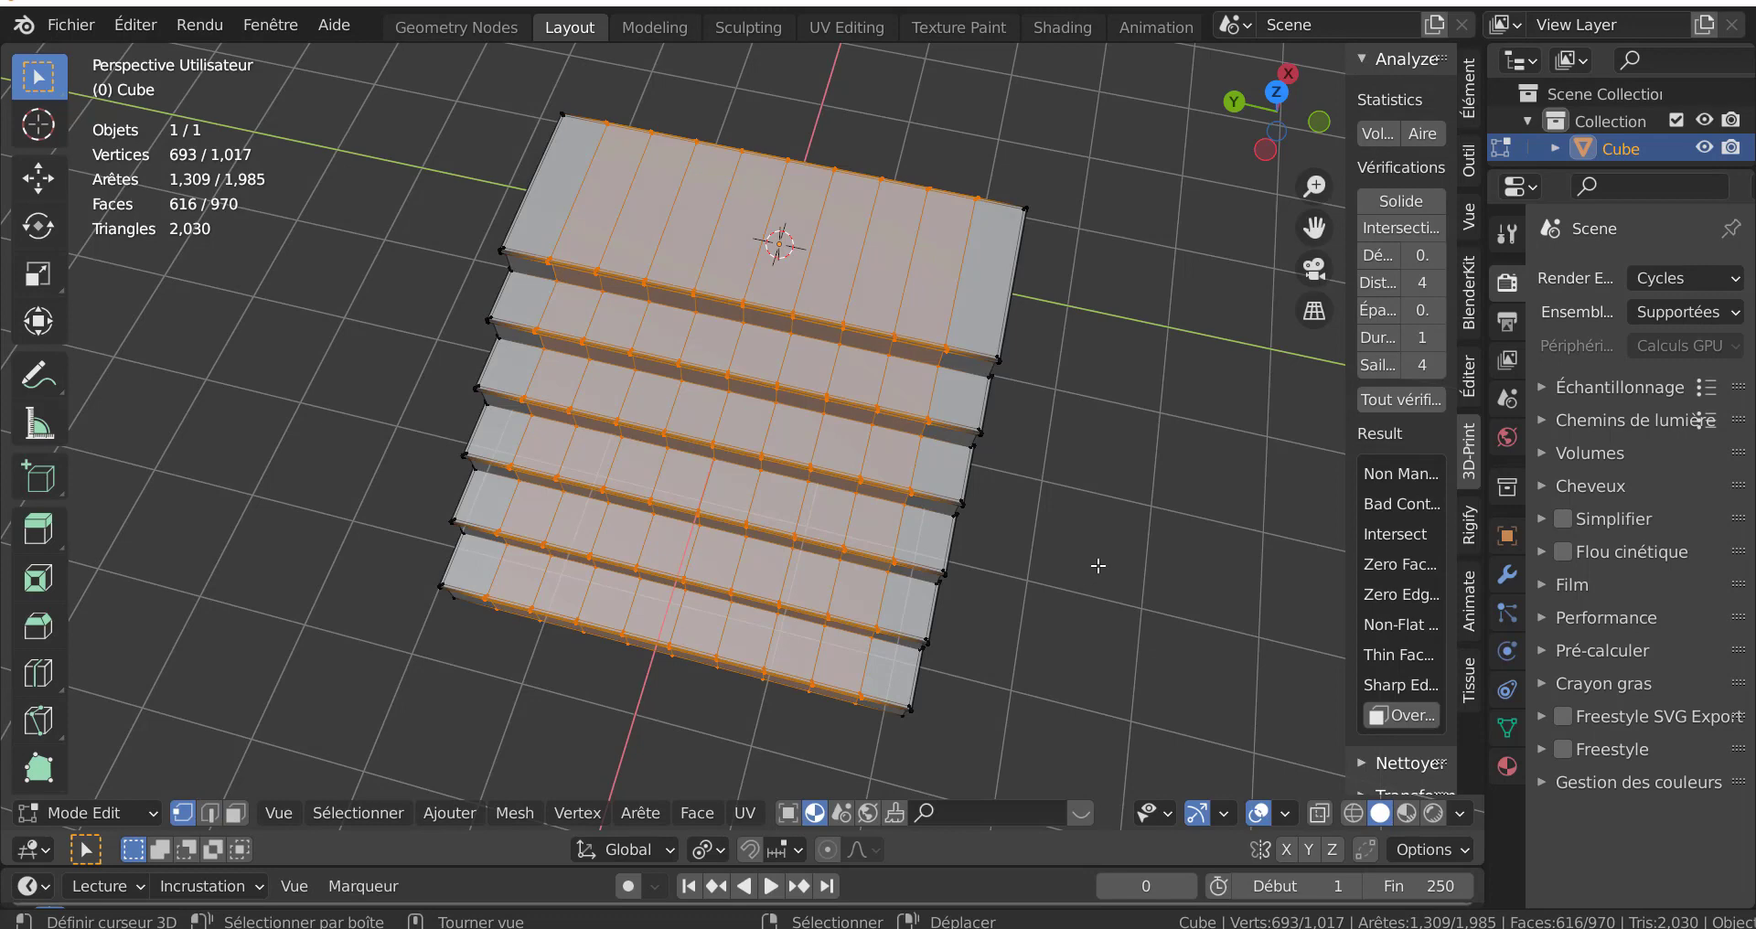
key(KP_7)
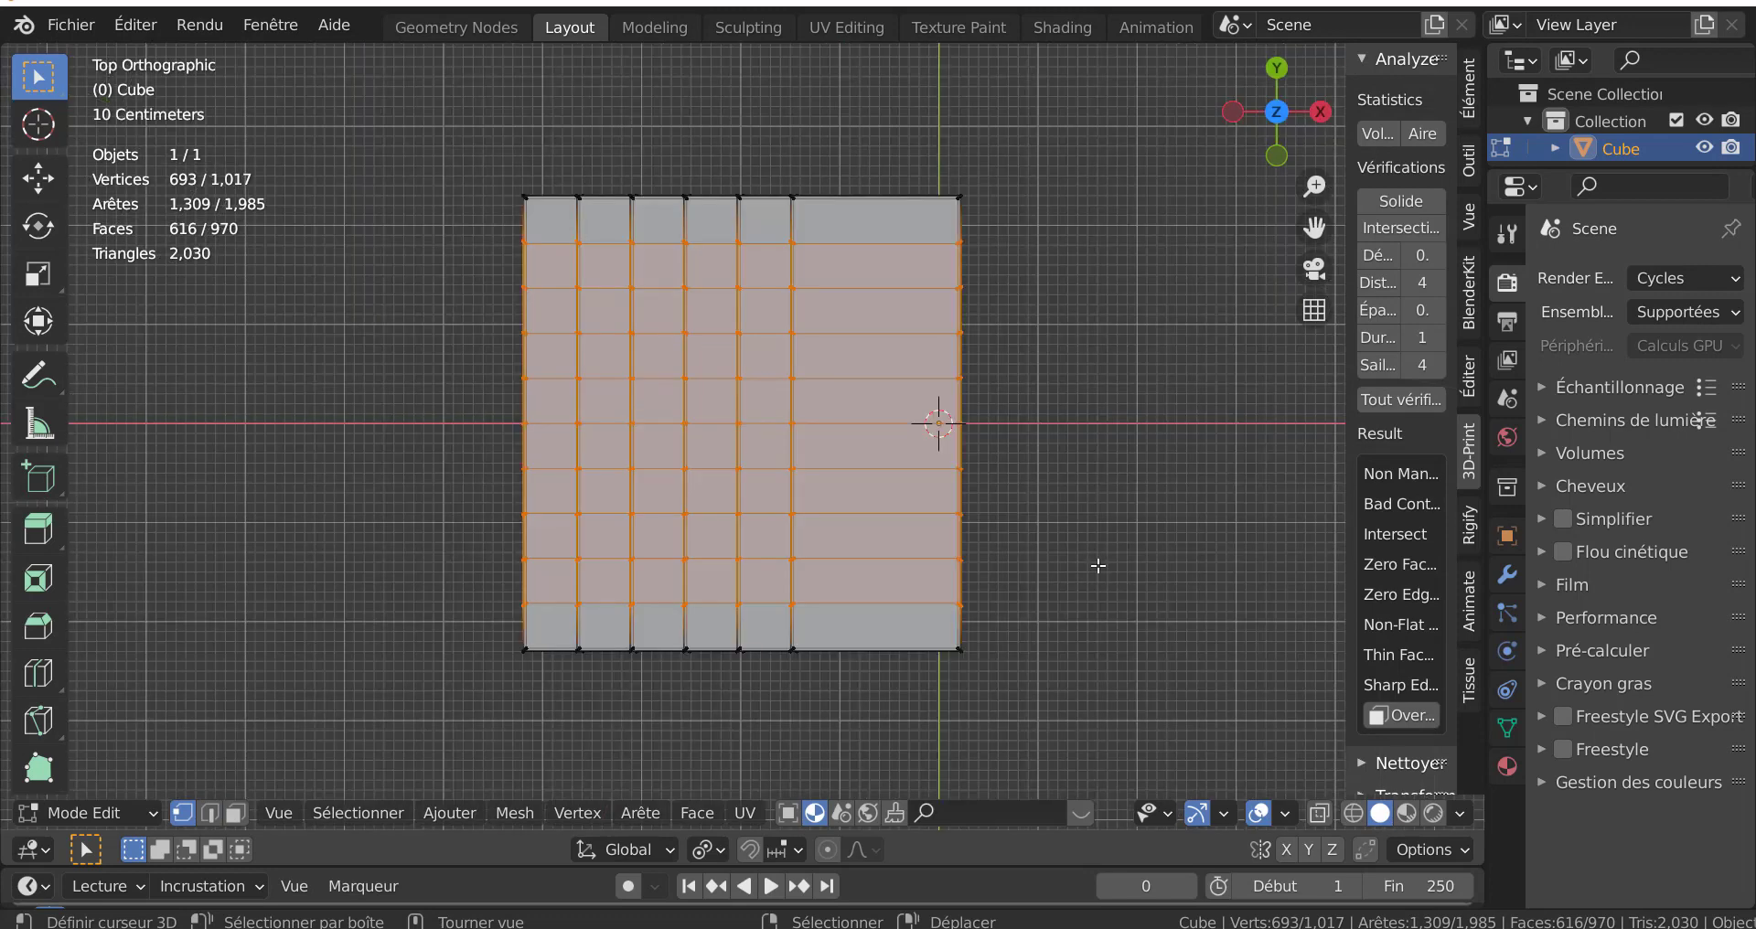
click(1106, 524)
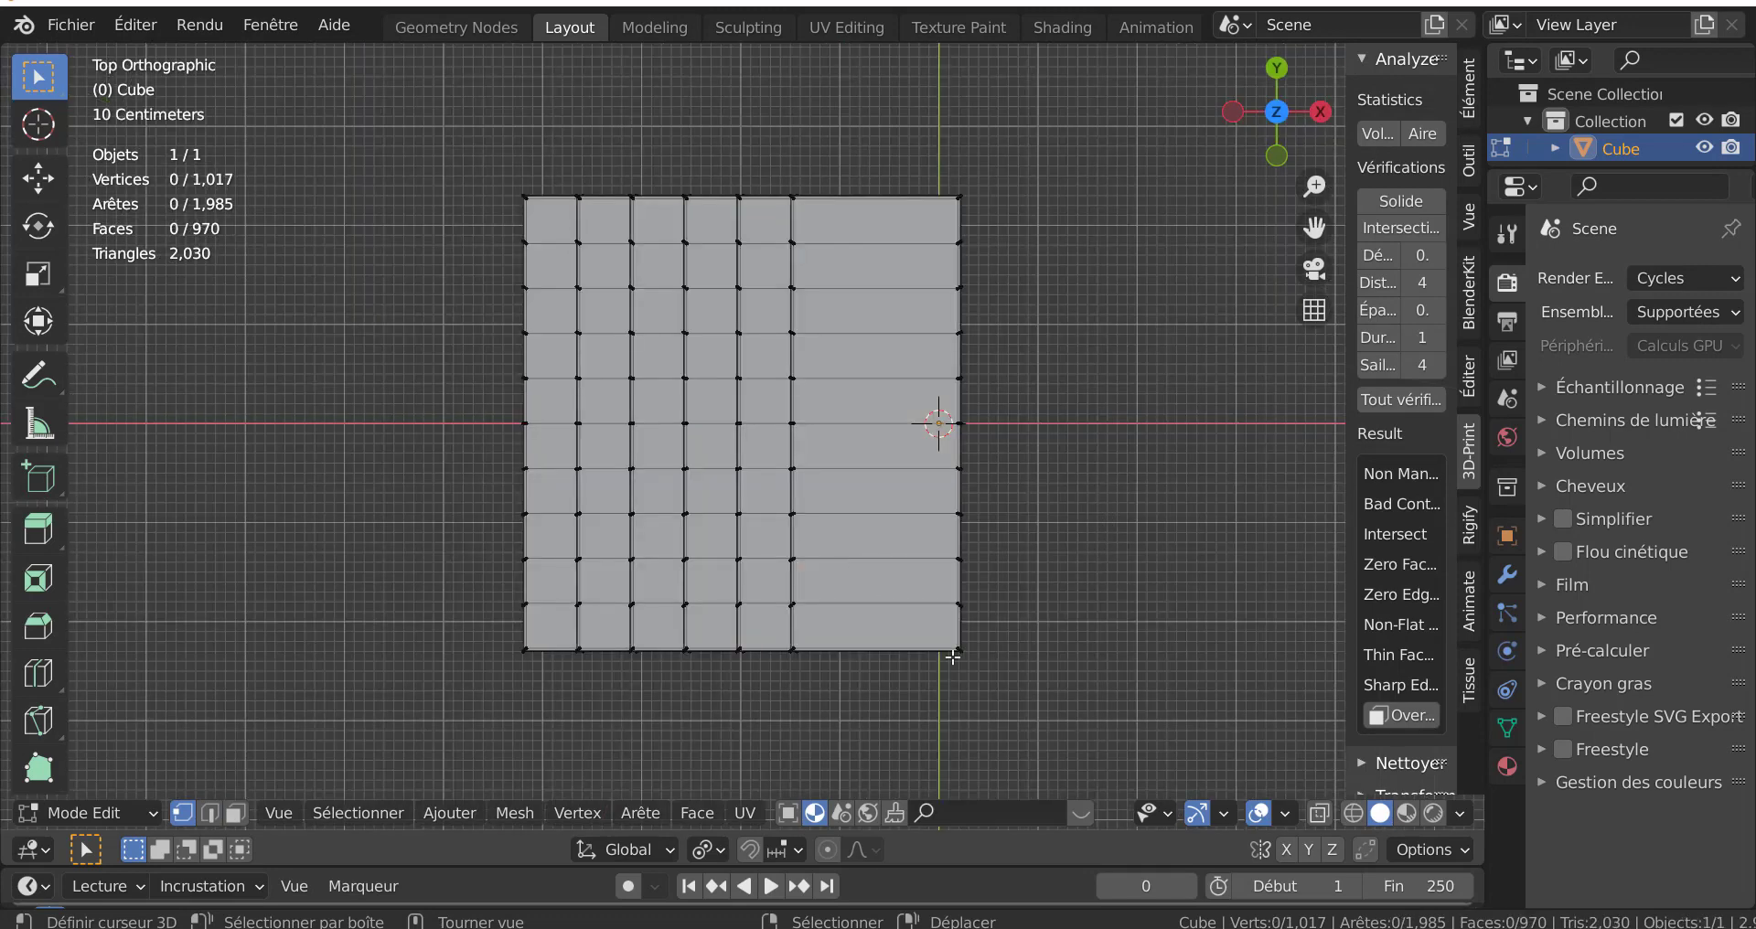
key(alt+z)
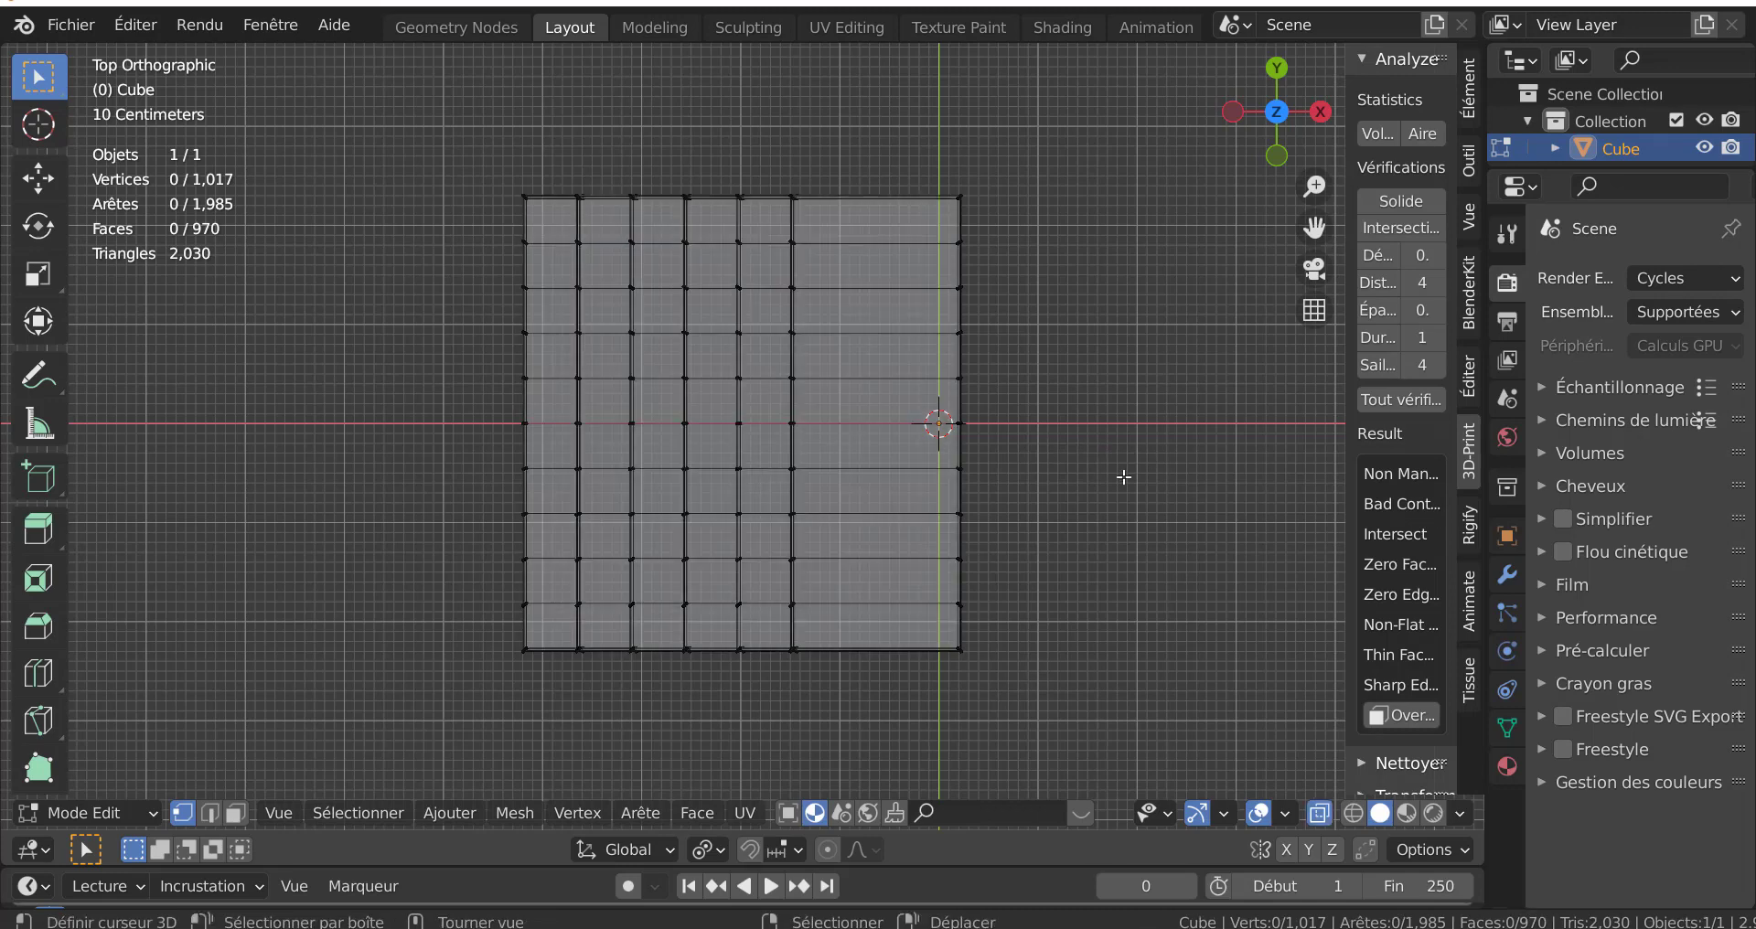
- Push the centre-row vertices left along X to form a chevron in the step fronts
key(c)
drag(805, 422, 462, 423)
key(Escape)
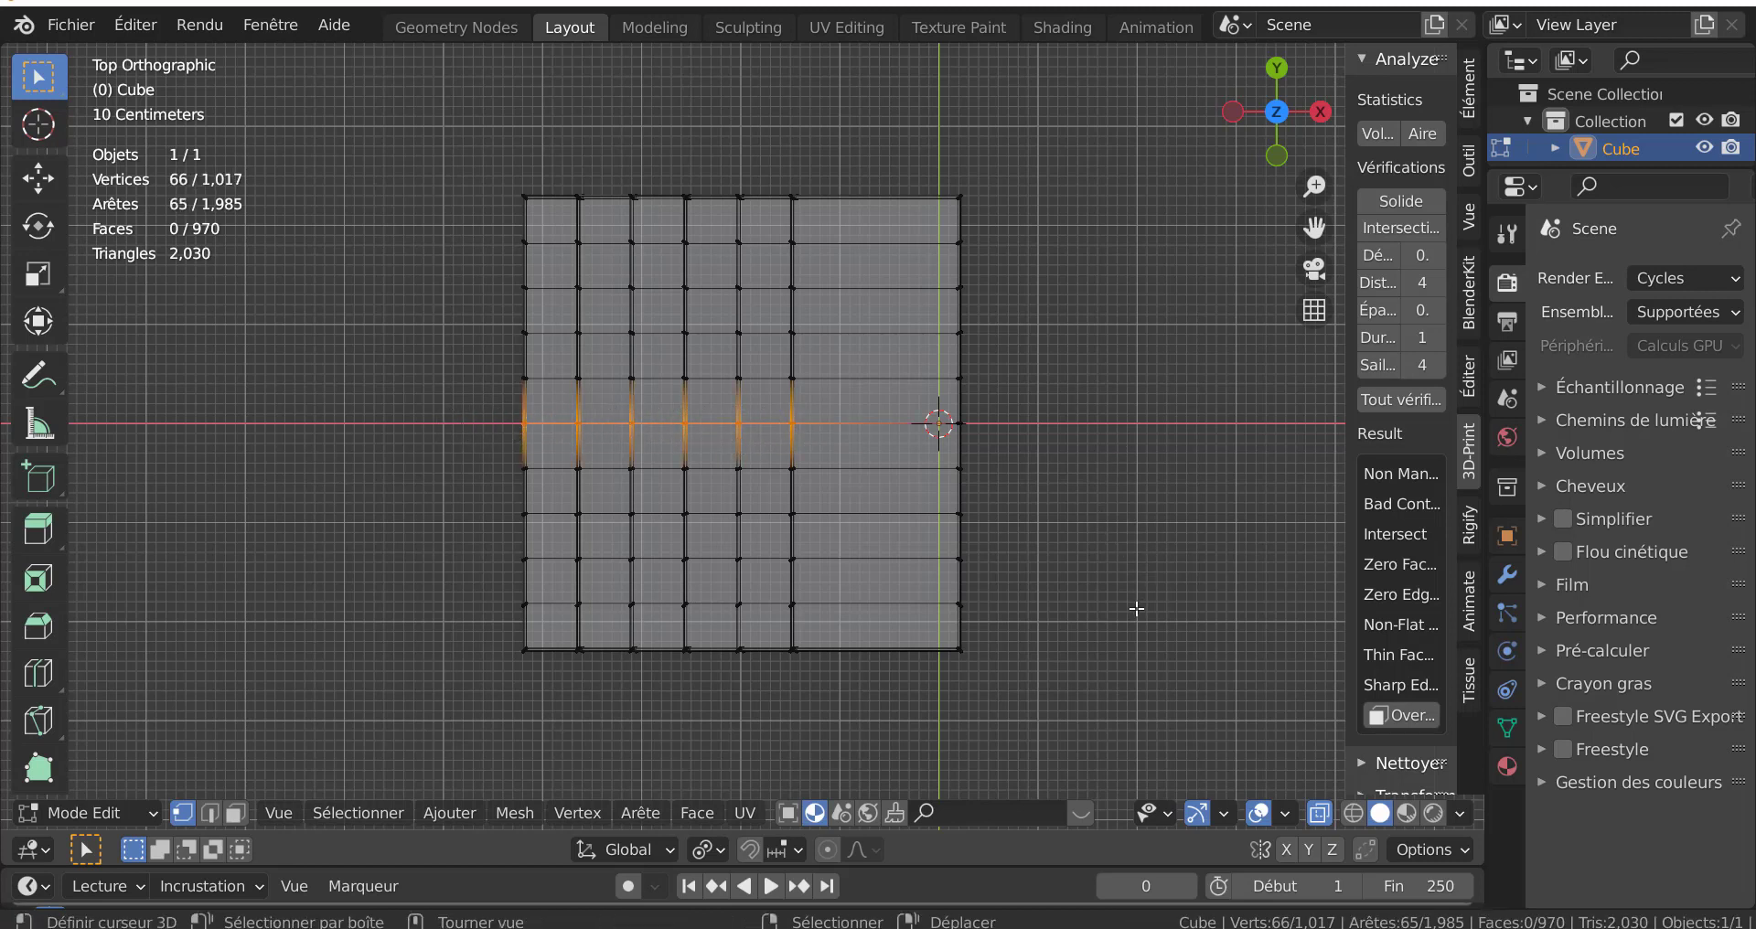
key(g)
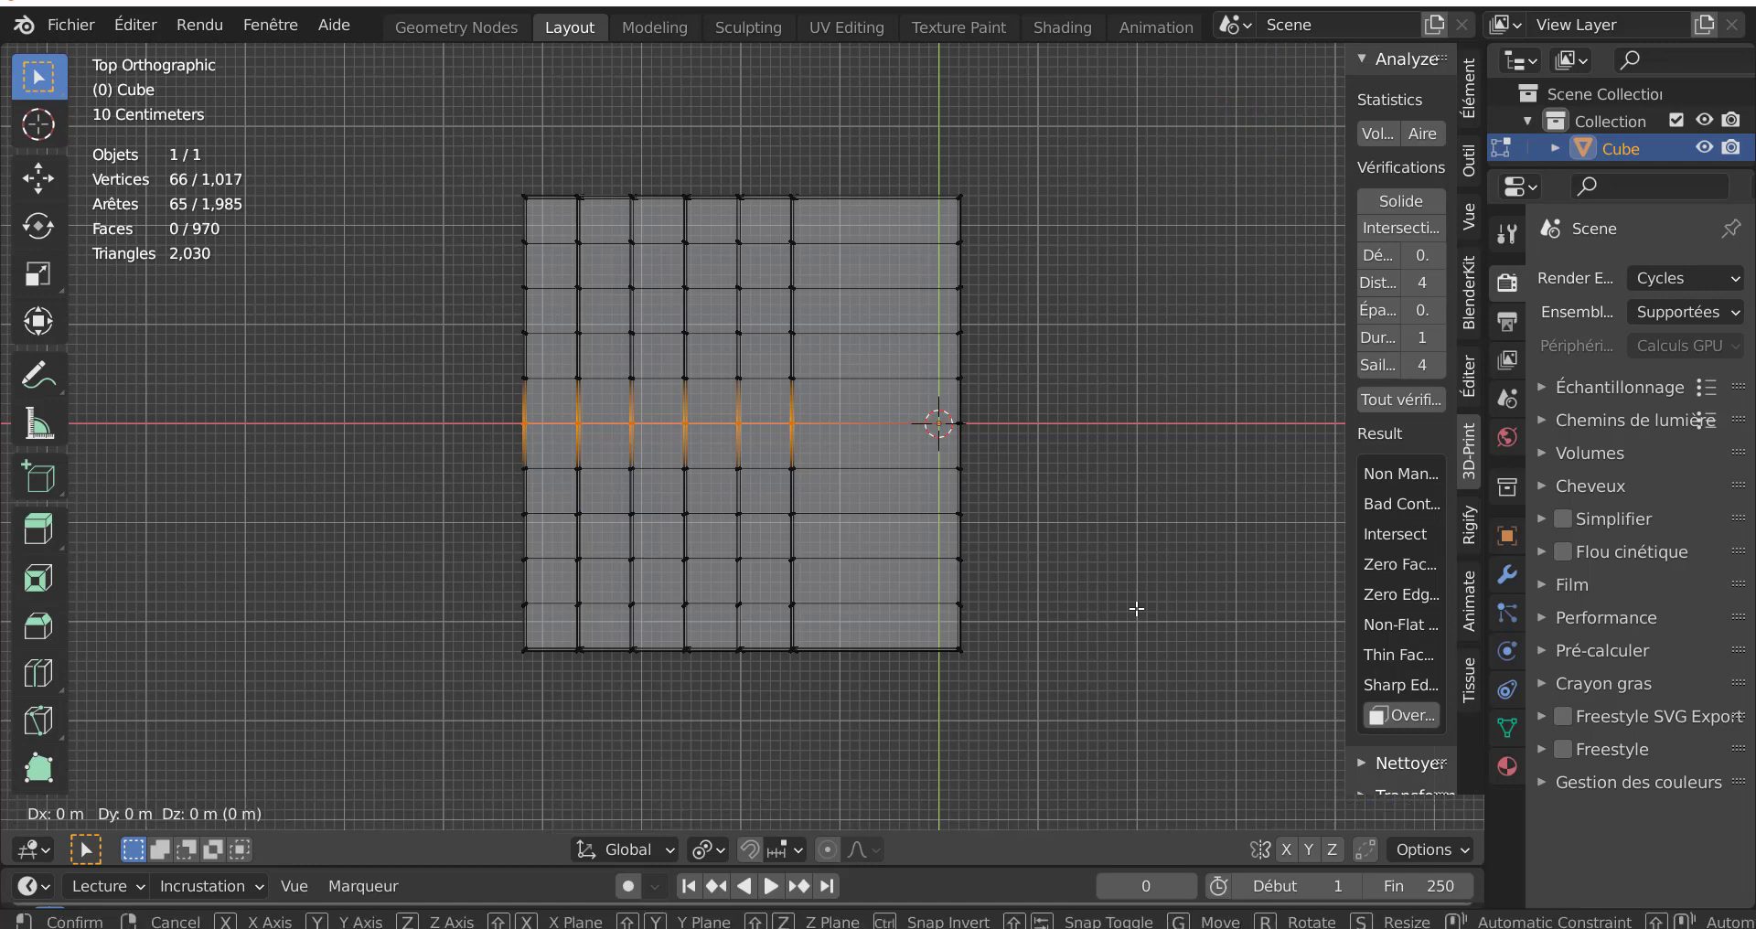
key(x)
click(1117, 593)
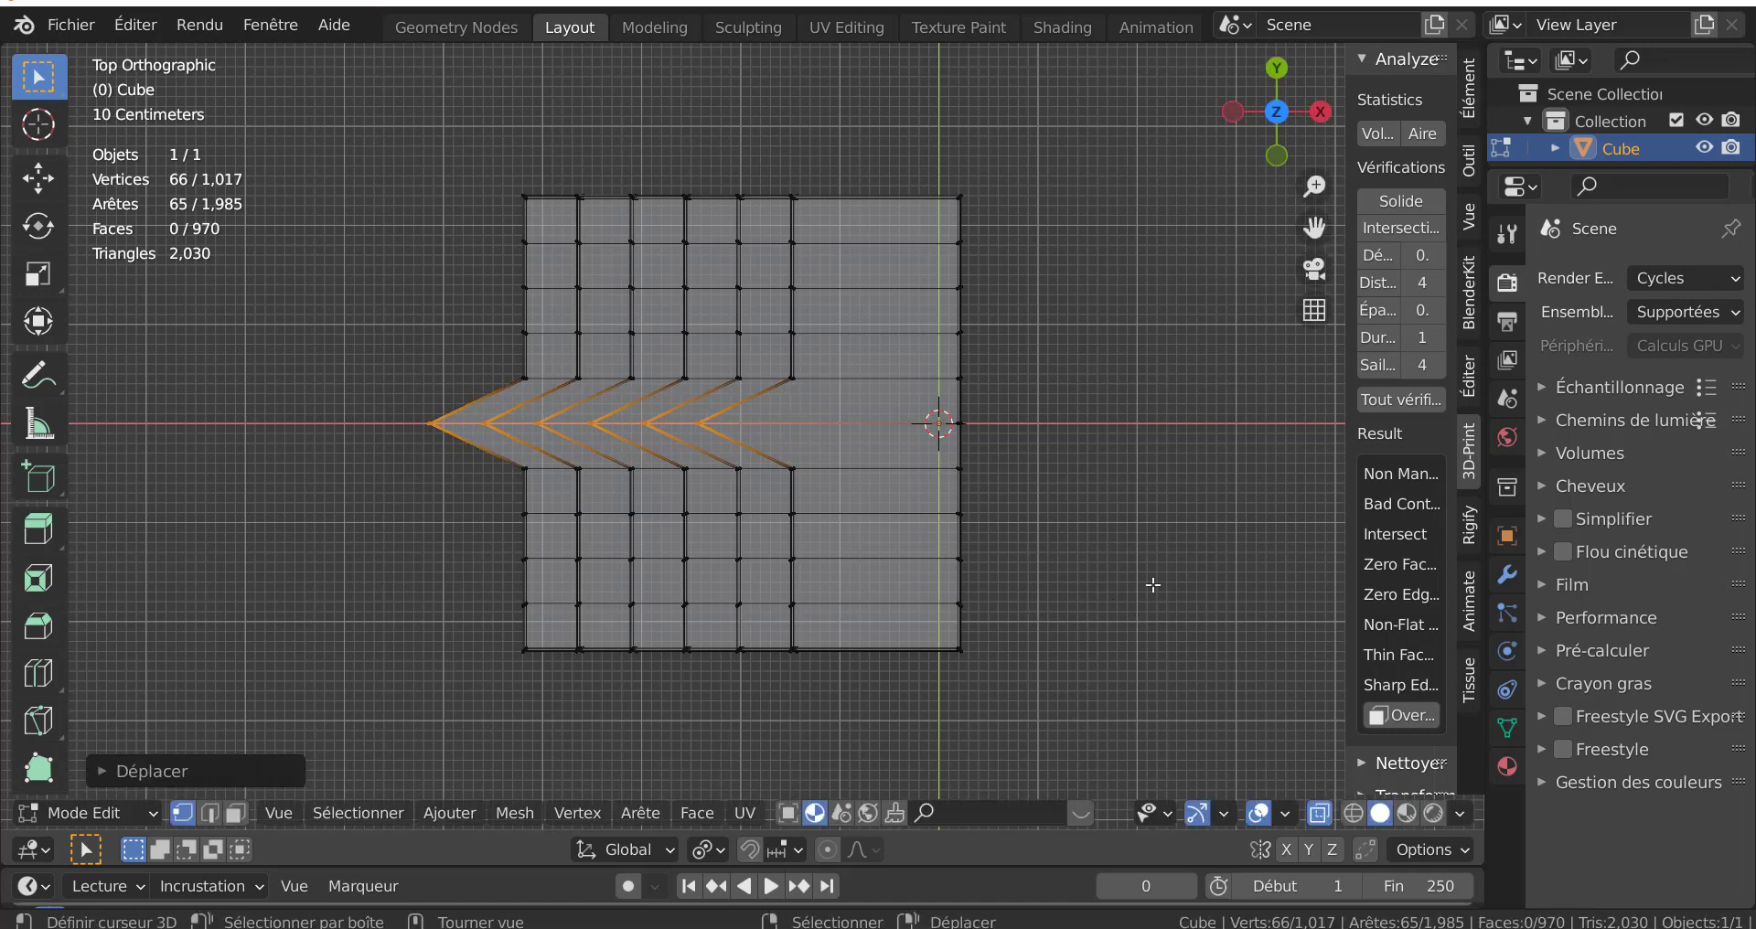
click(1152, 586)
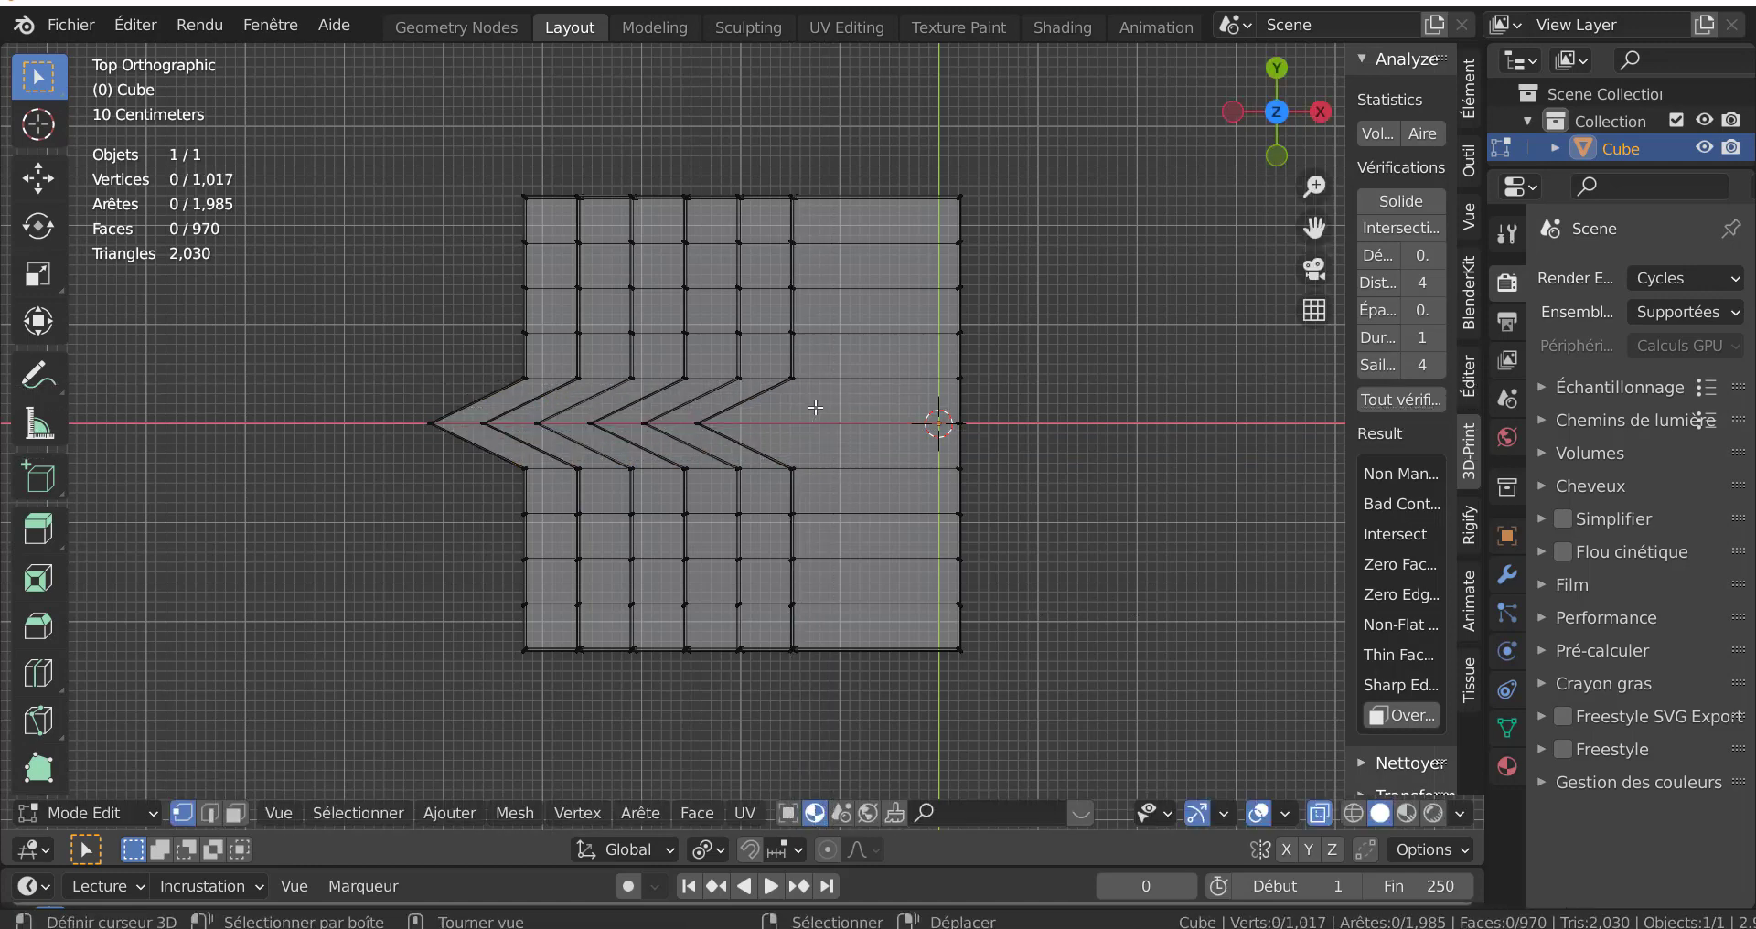
- Move the neighbouring upper and lower chevron edges left along X to start rounding the curve
key(c)
drag(806, 388, 530, 384)
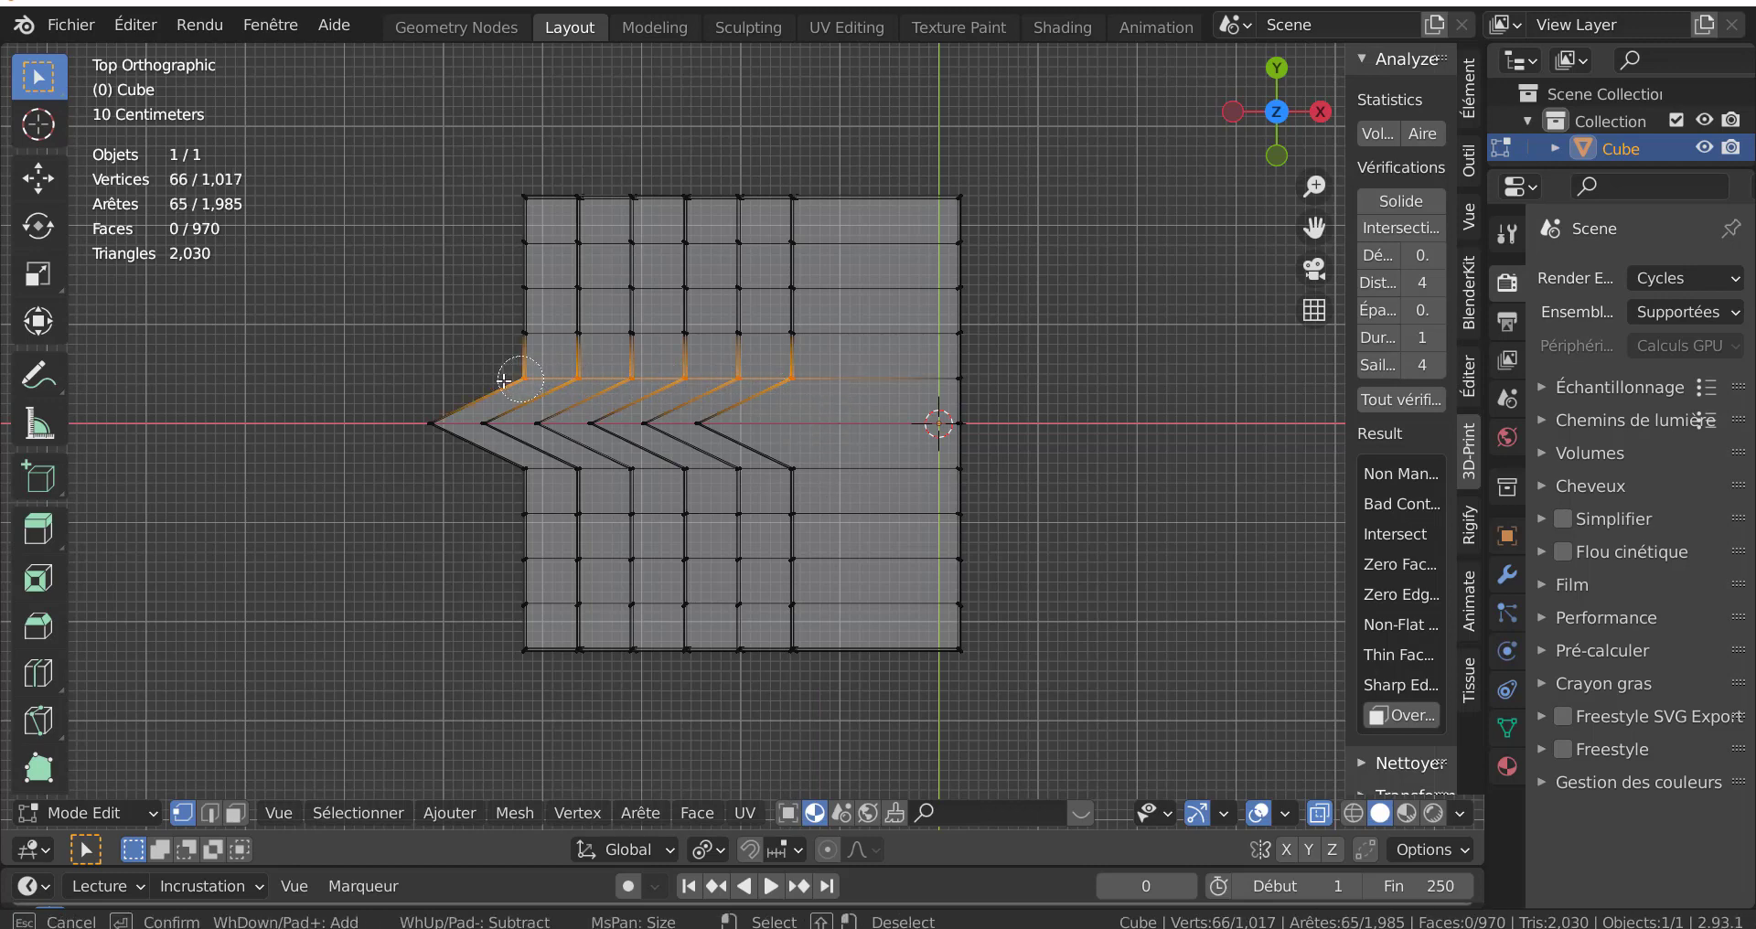
drag(805, 489, 497, 478)
right_click(454, 608)
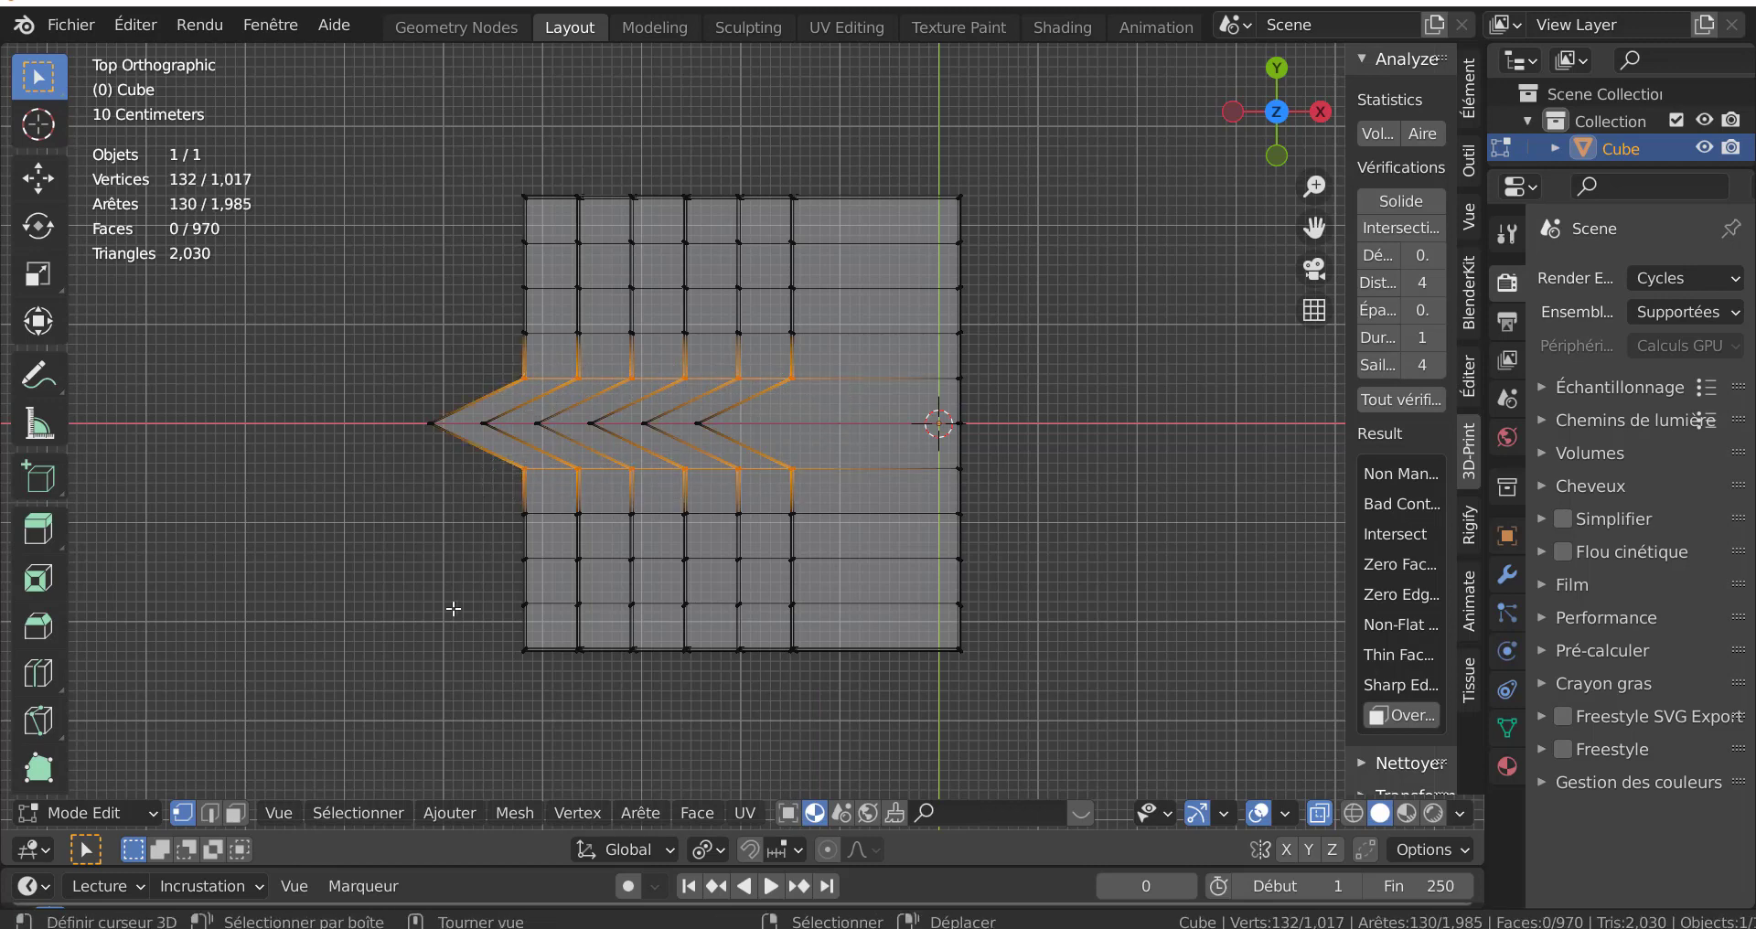
key(alt+a)
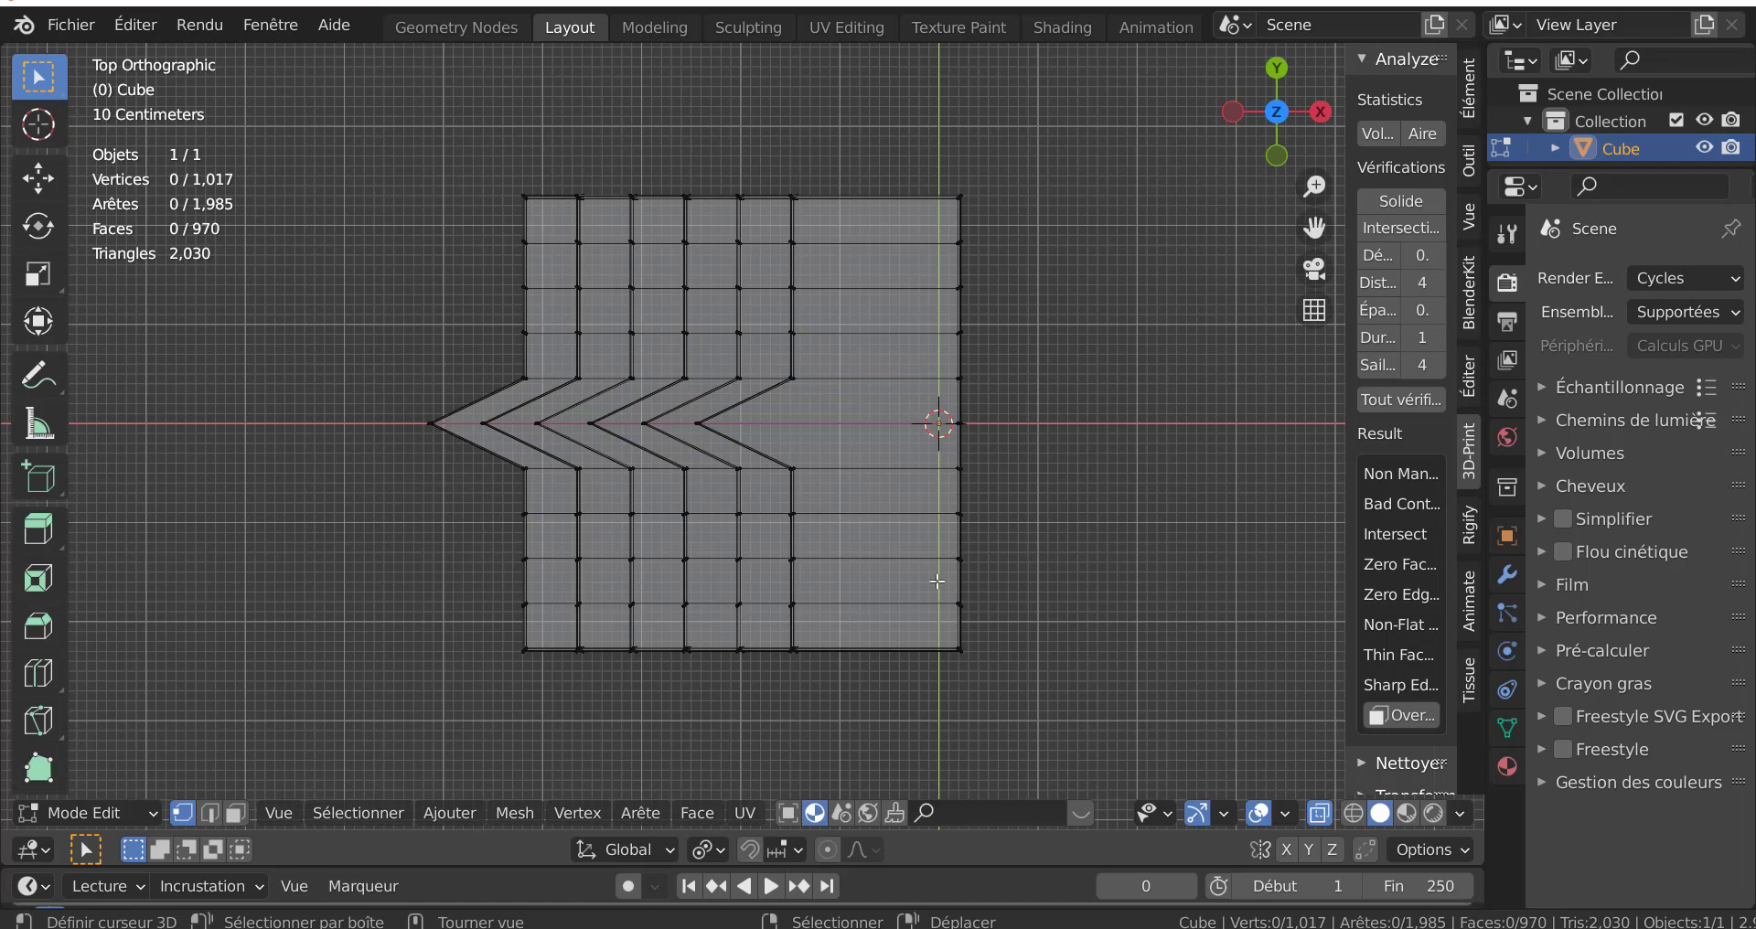
key(ctrl+z)
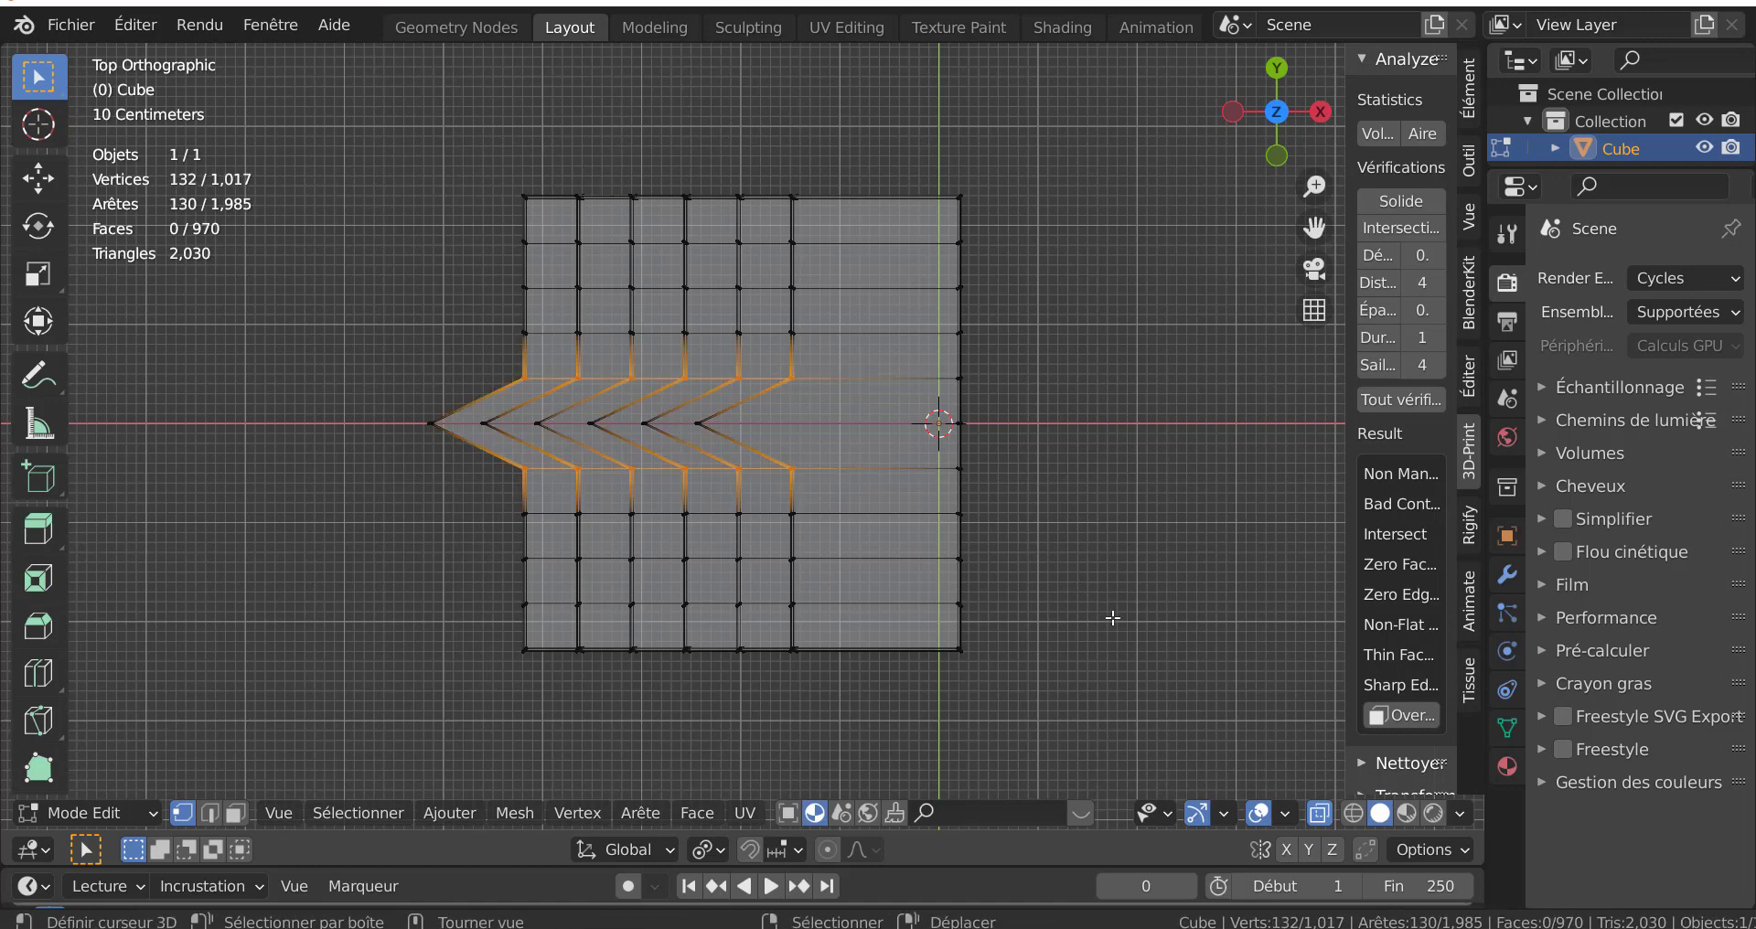
key(g)
key(x)
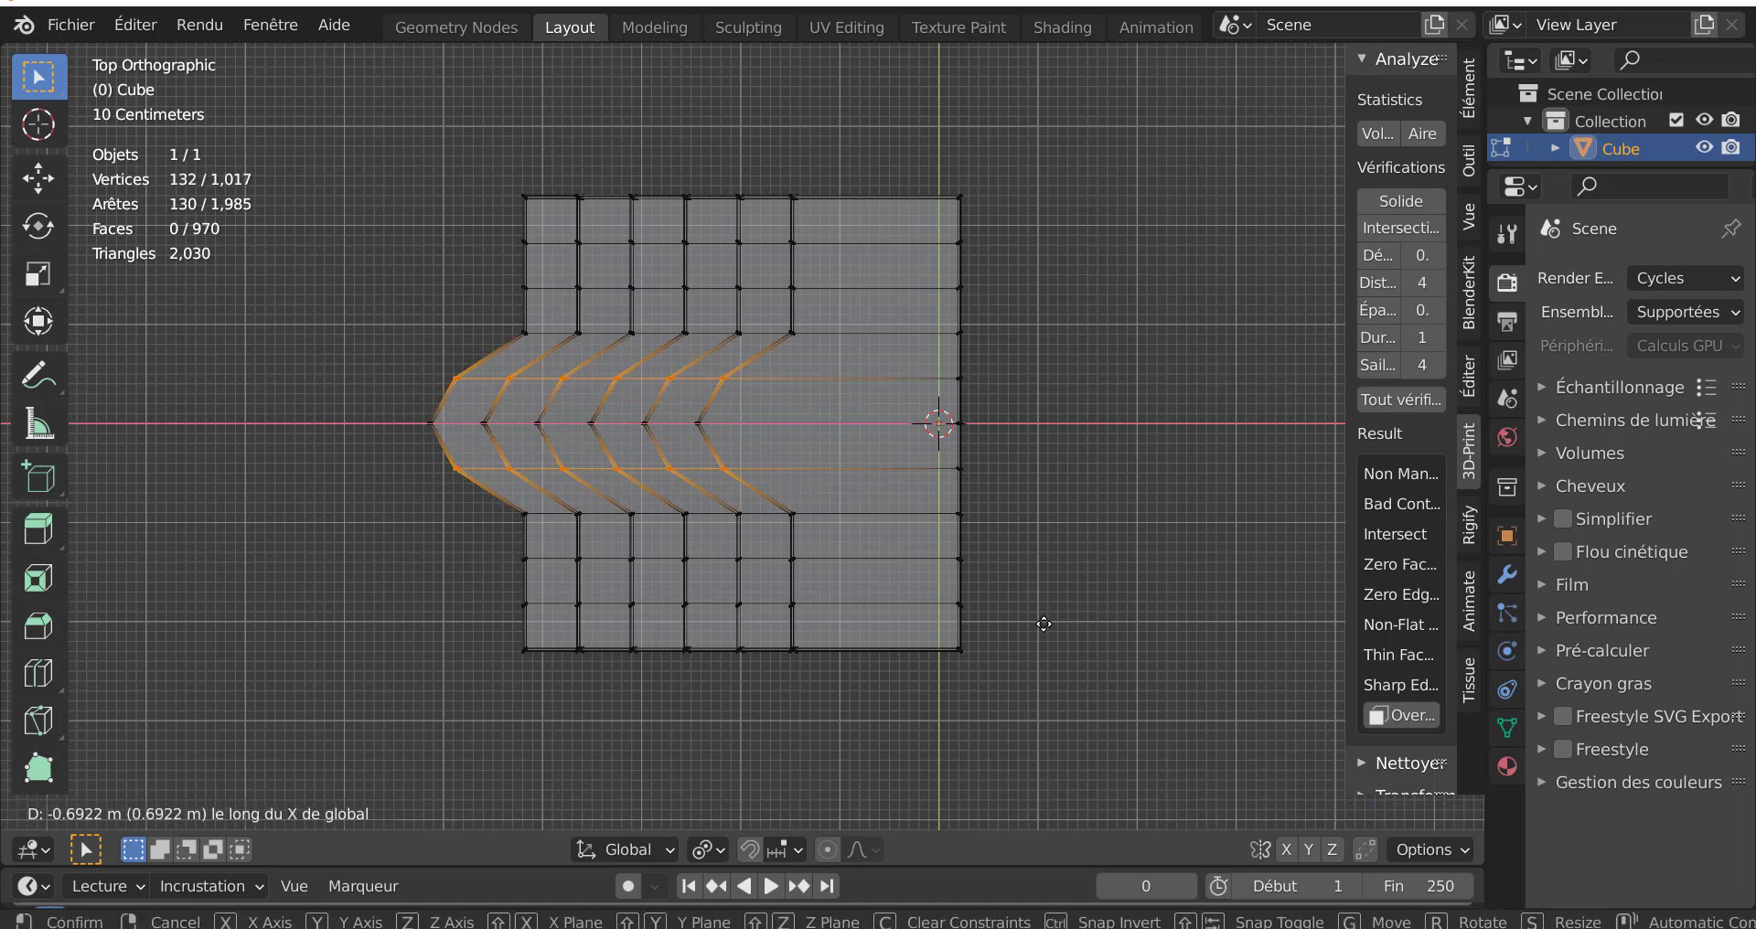
click(1035, 632)
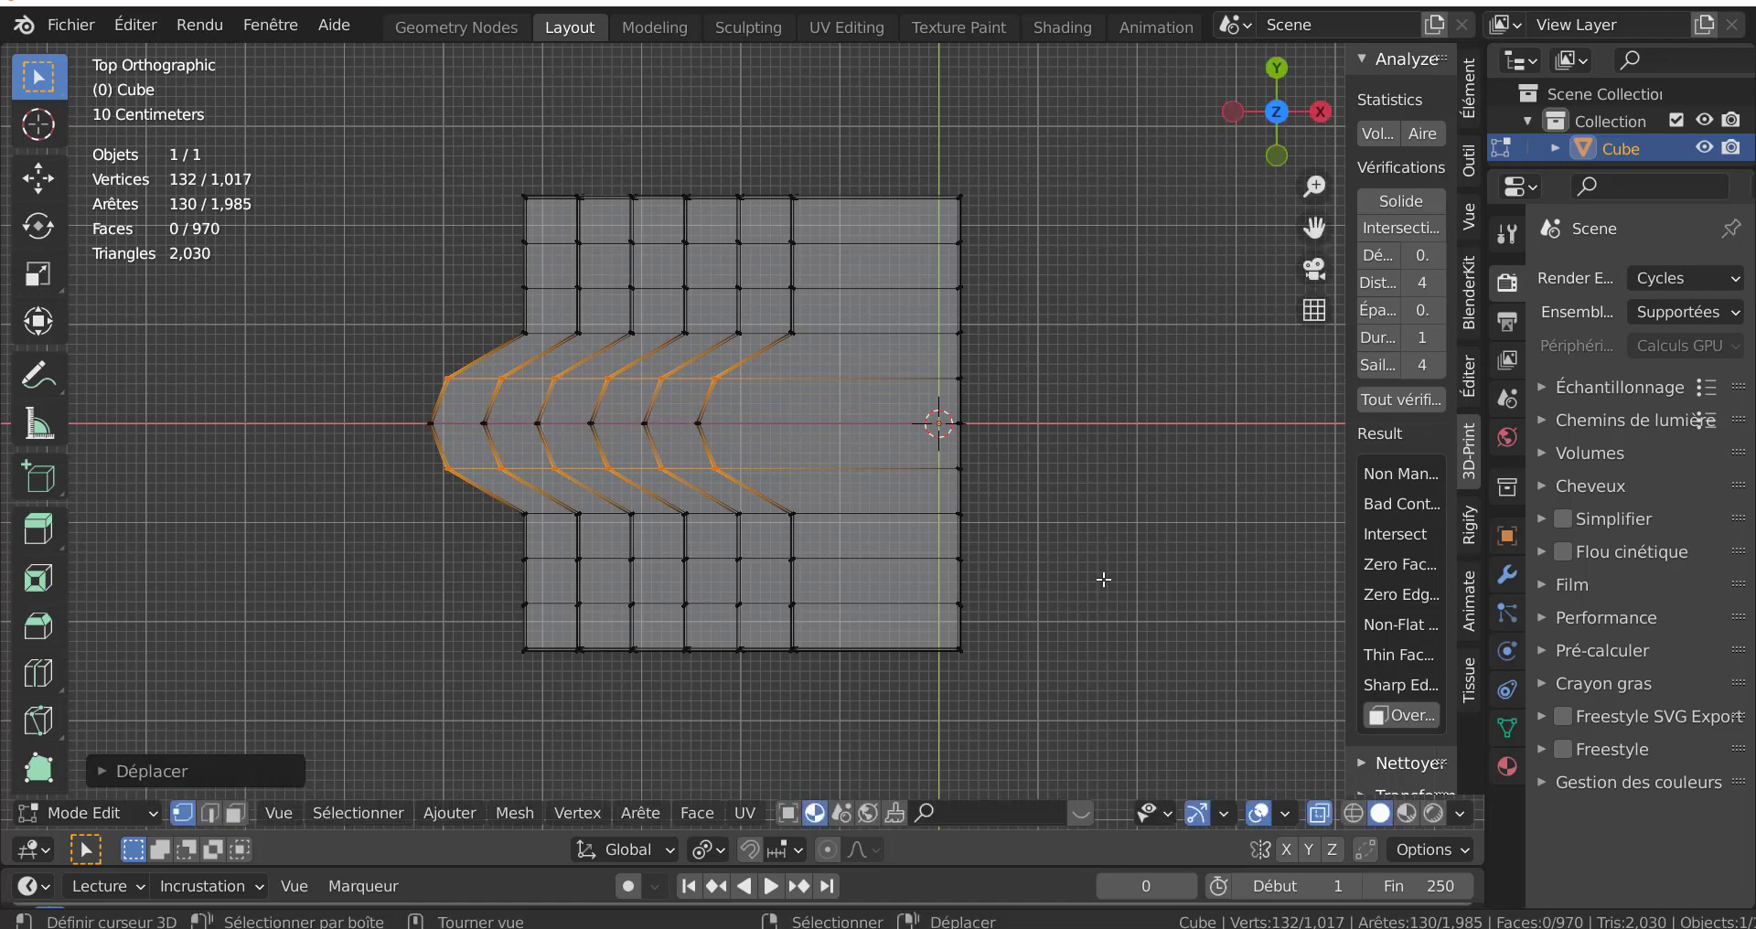
click(1103, 580)
- Shift the outer upper and lower edge loops along X to round the step fronts further
key(c)
drag(805, 329, 527, 339)
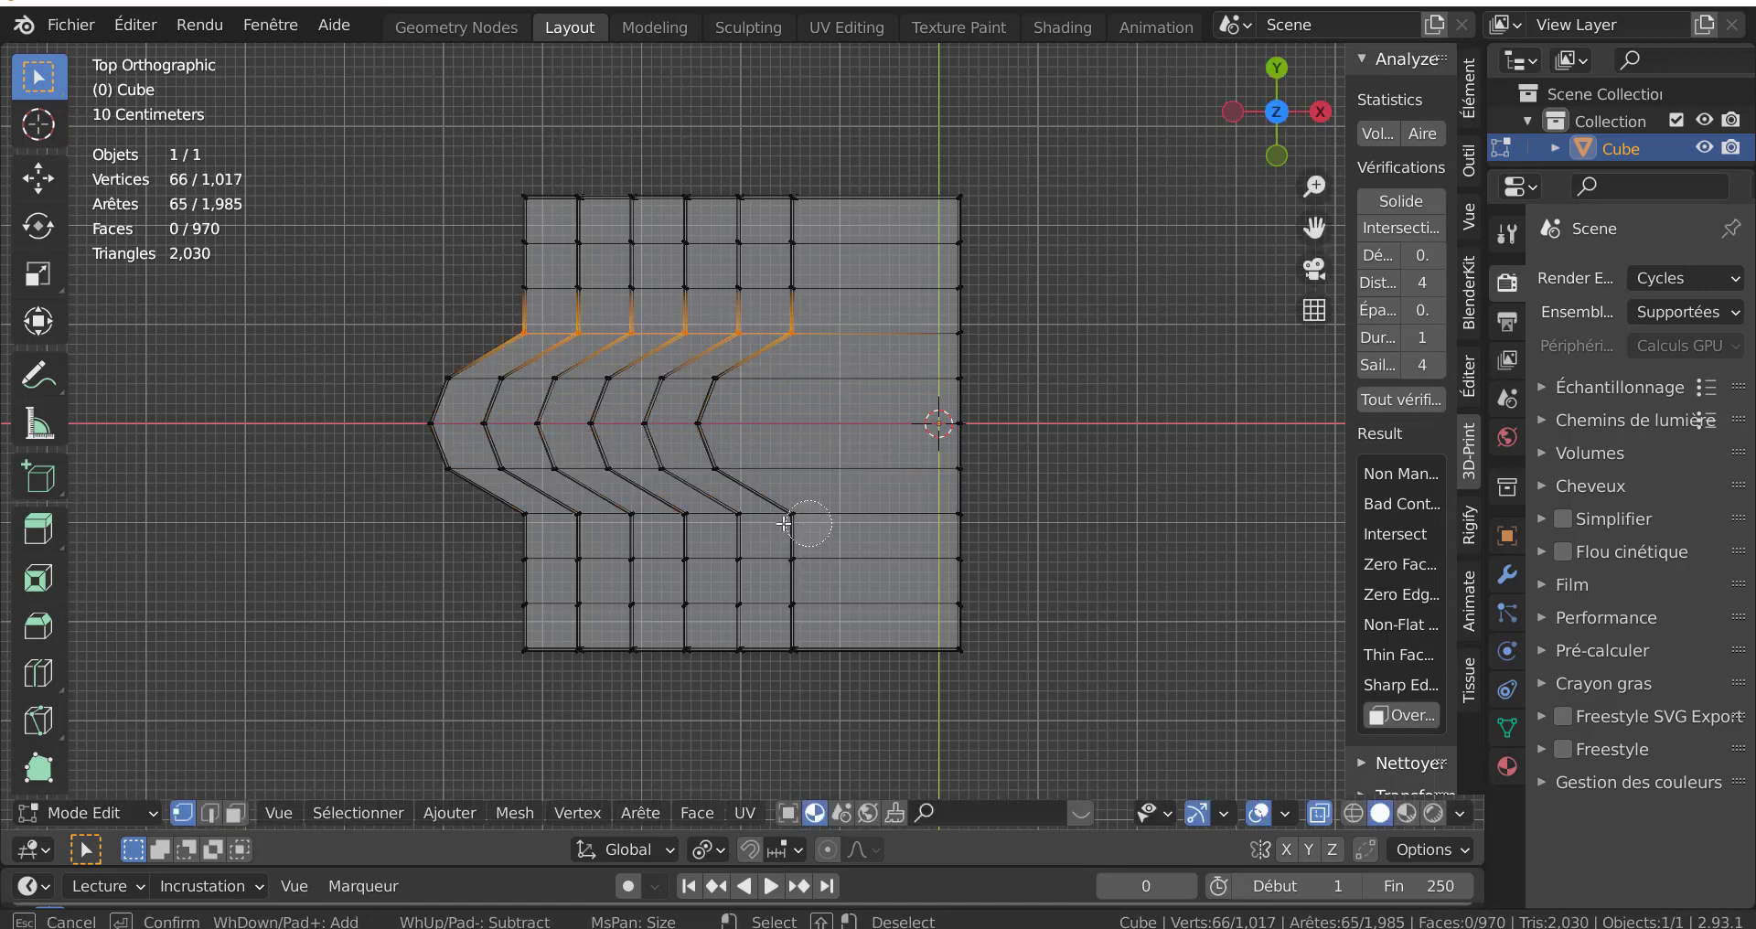
drag(805, 526, 483, 541)
key(Escape)
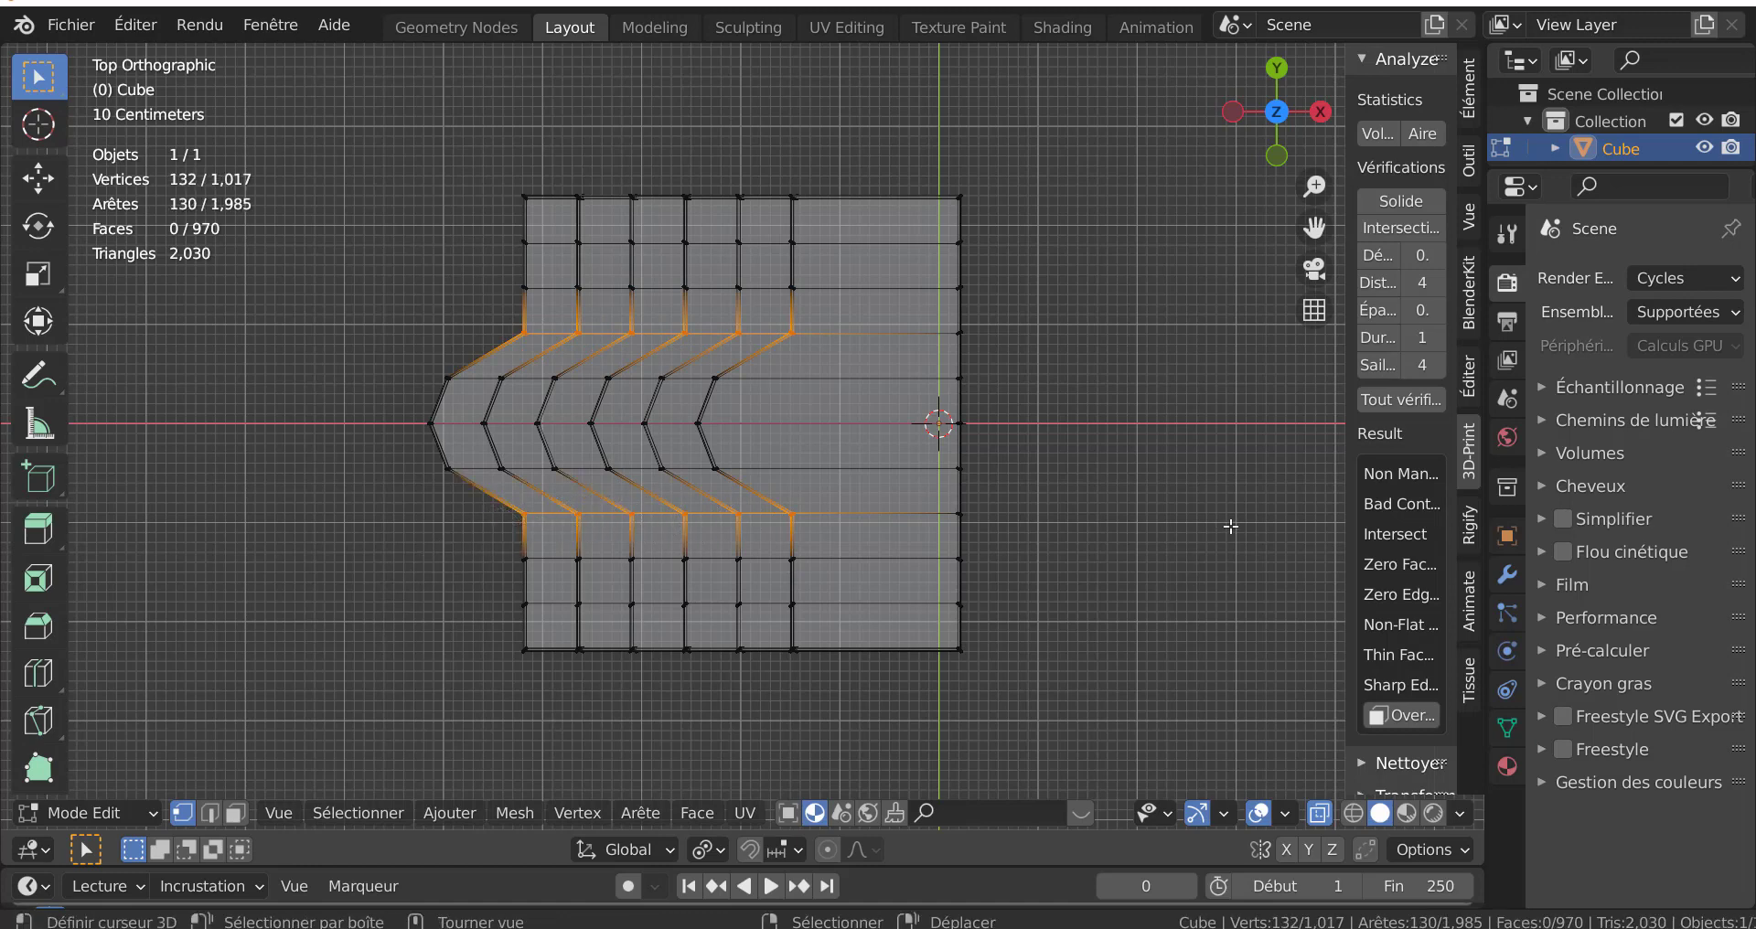
key(g)
key(x)
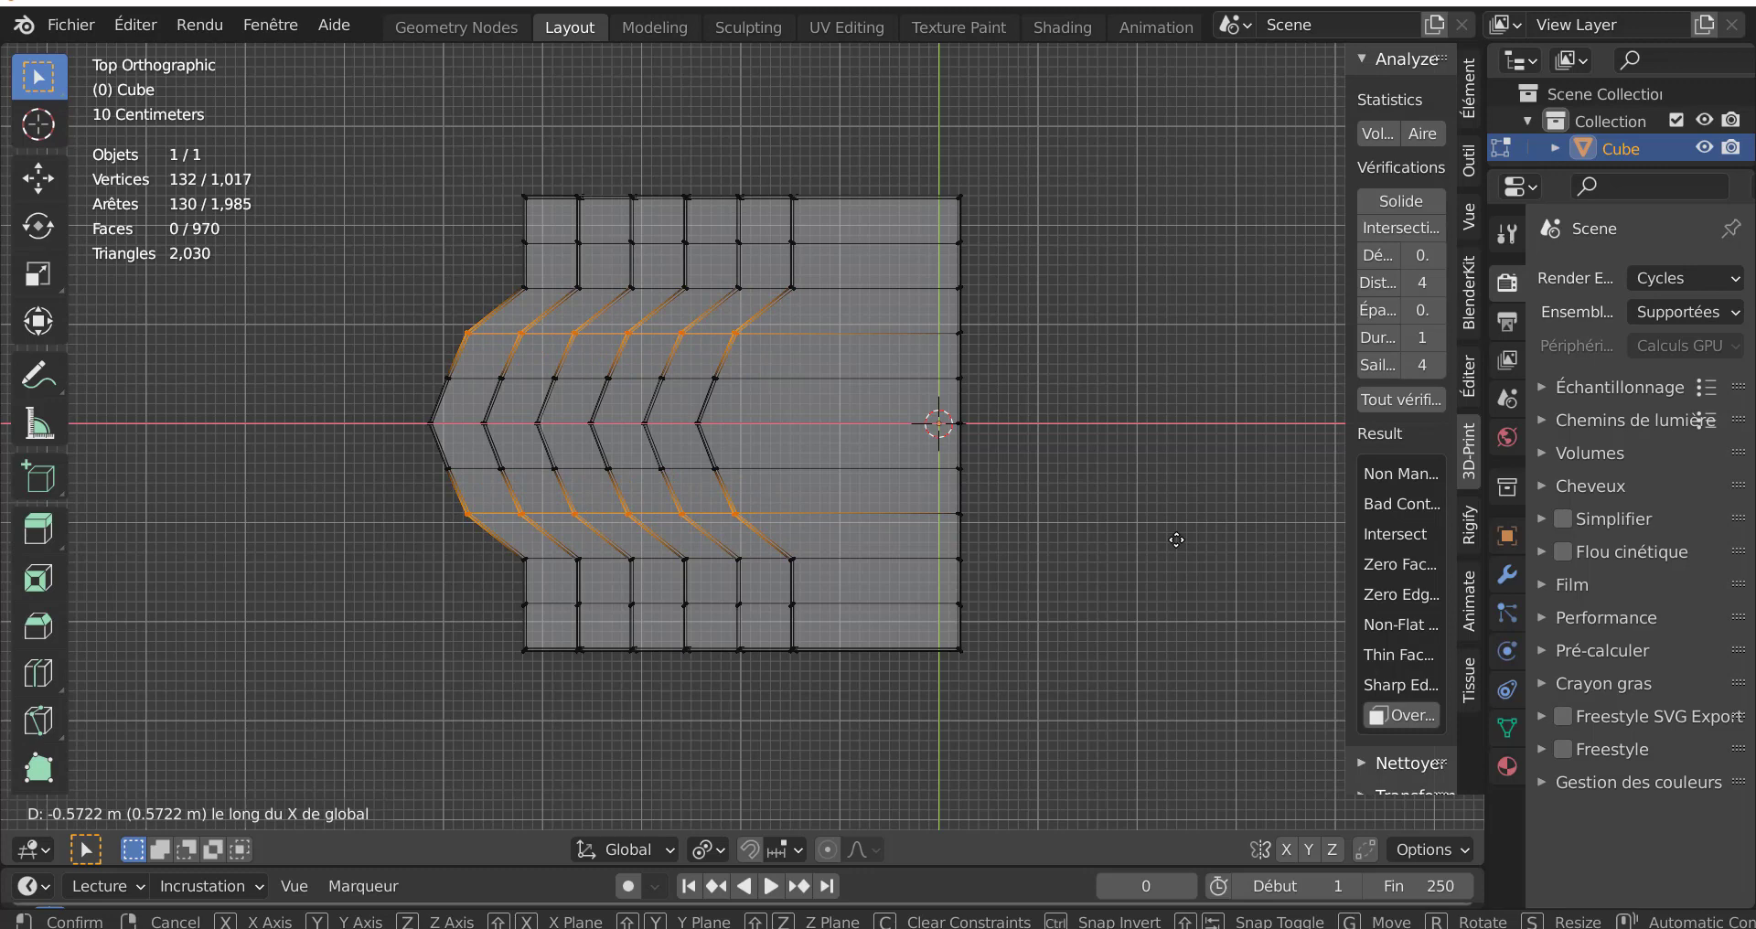
click(1176, 539)
click(1188, 465)
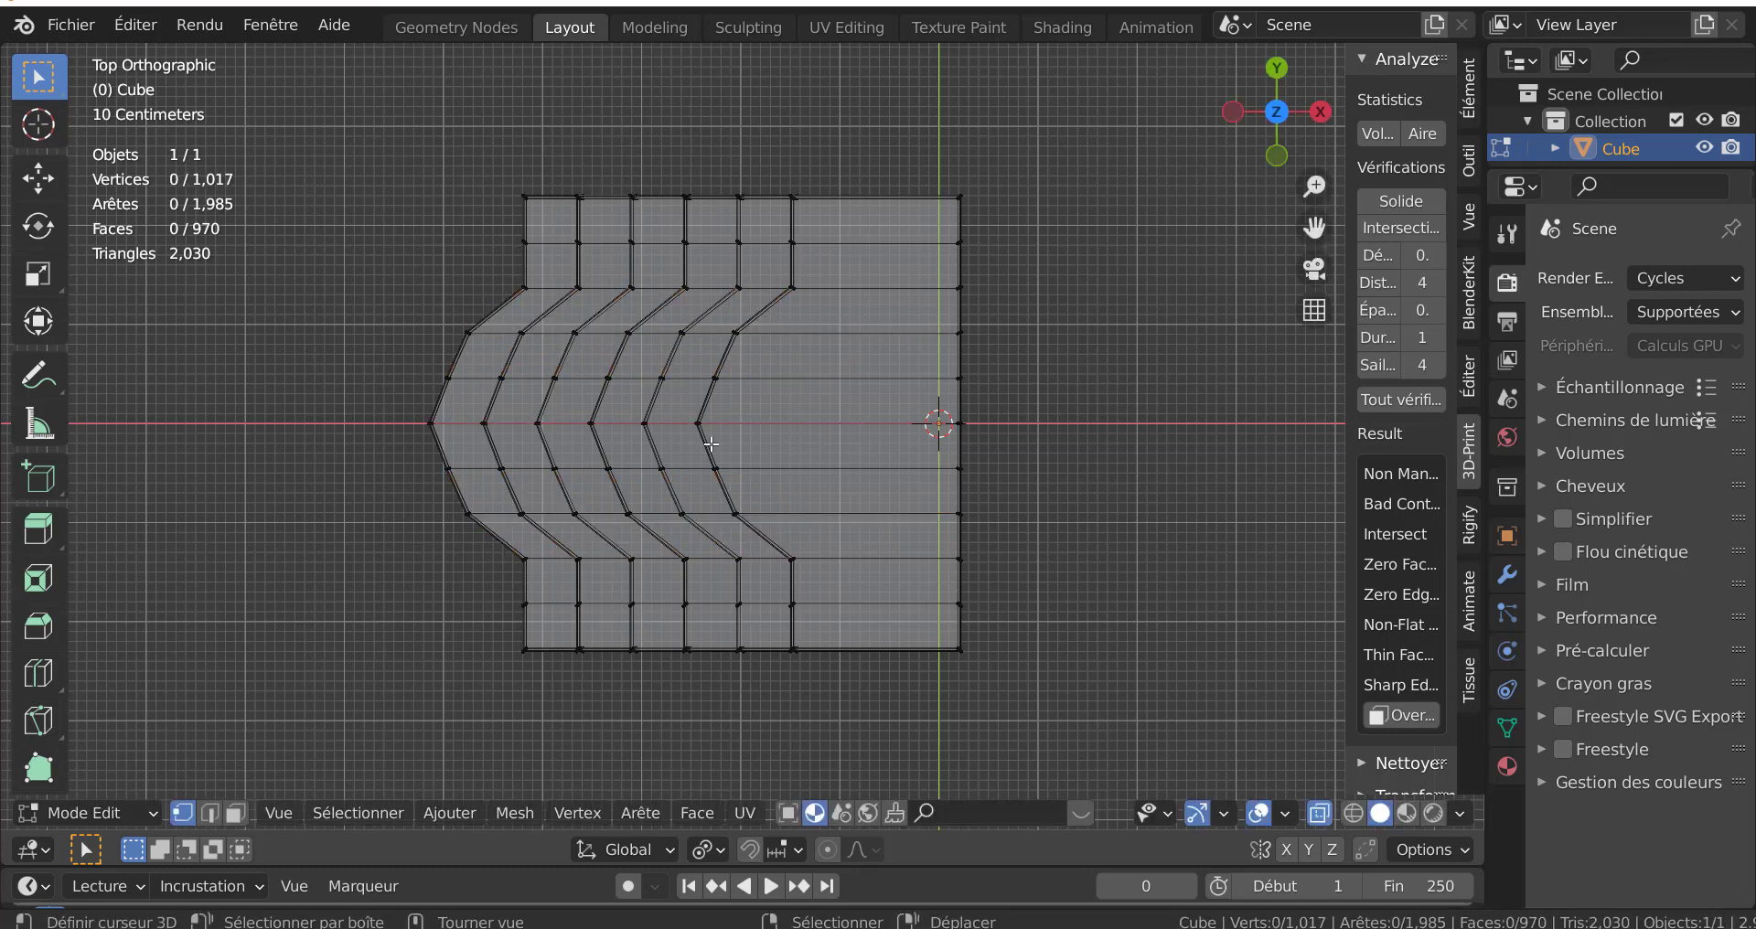
- Nudge the centre-row chevron tips right along X to smooth the arc, then exit edit mode
key(c)
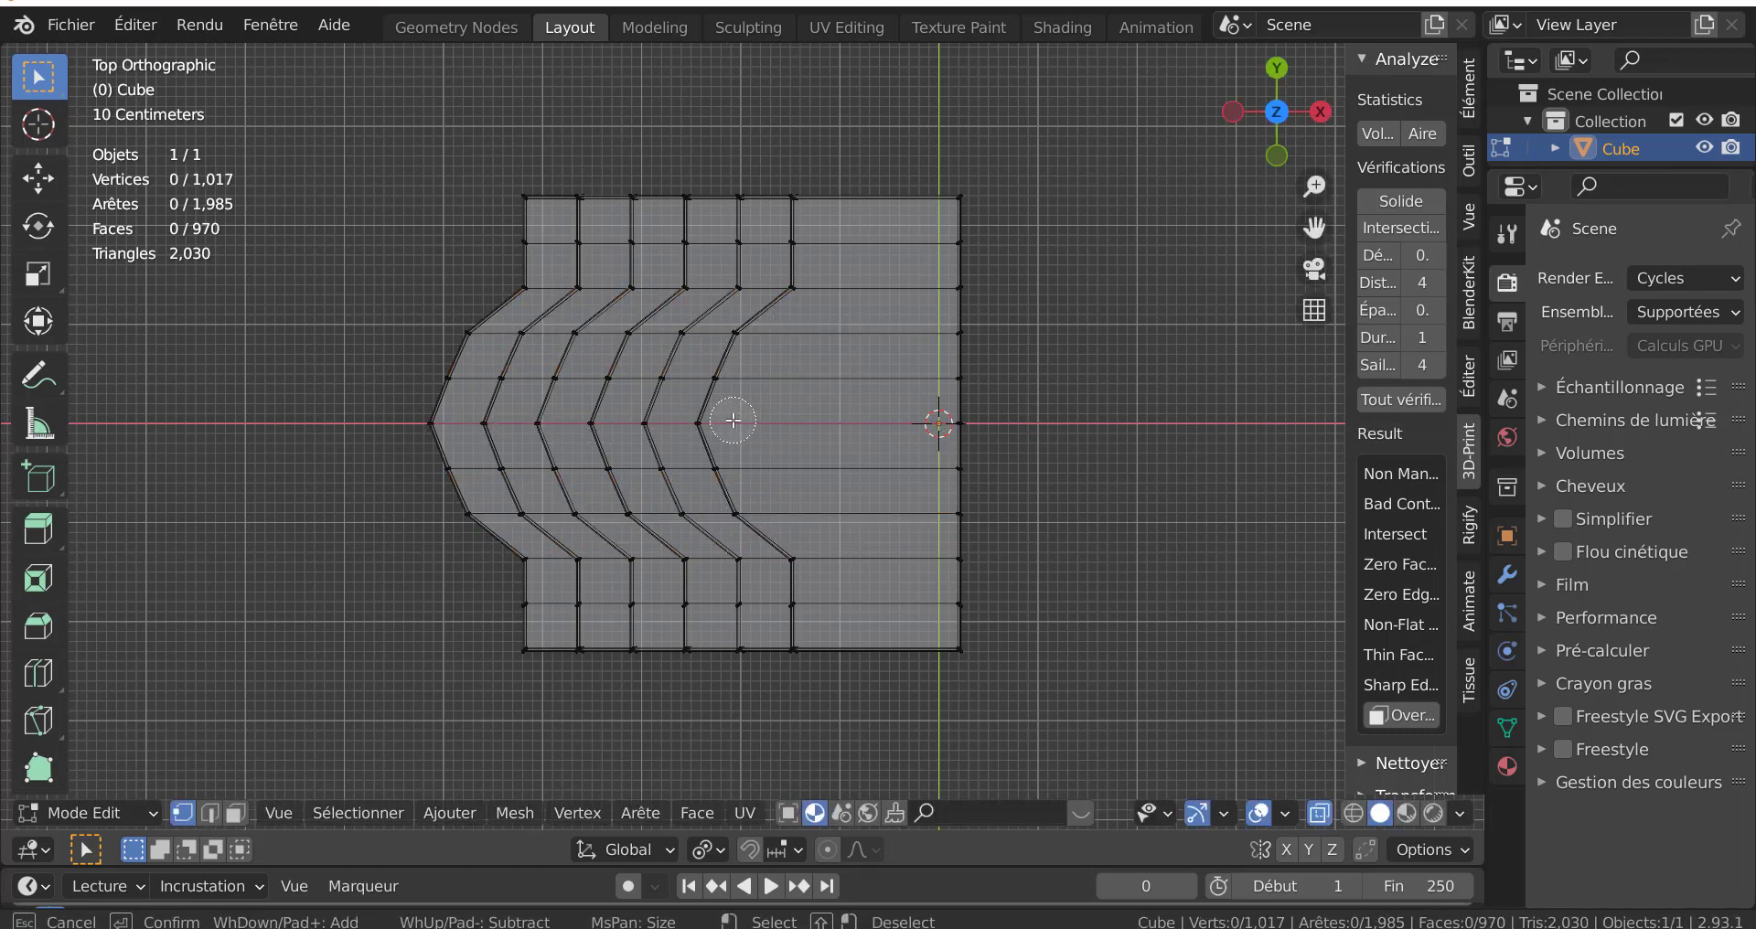
drag(722, 425, 439, 430)
key(Escape)
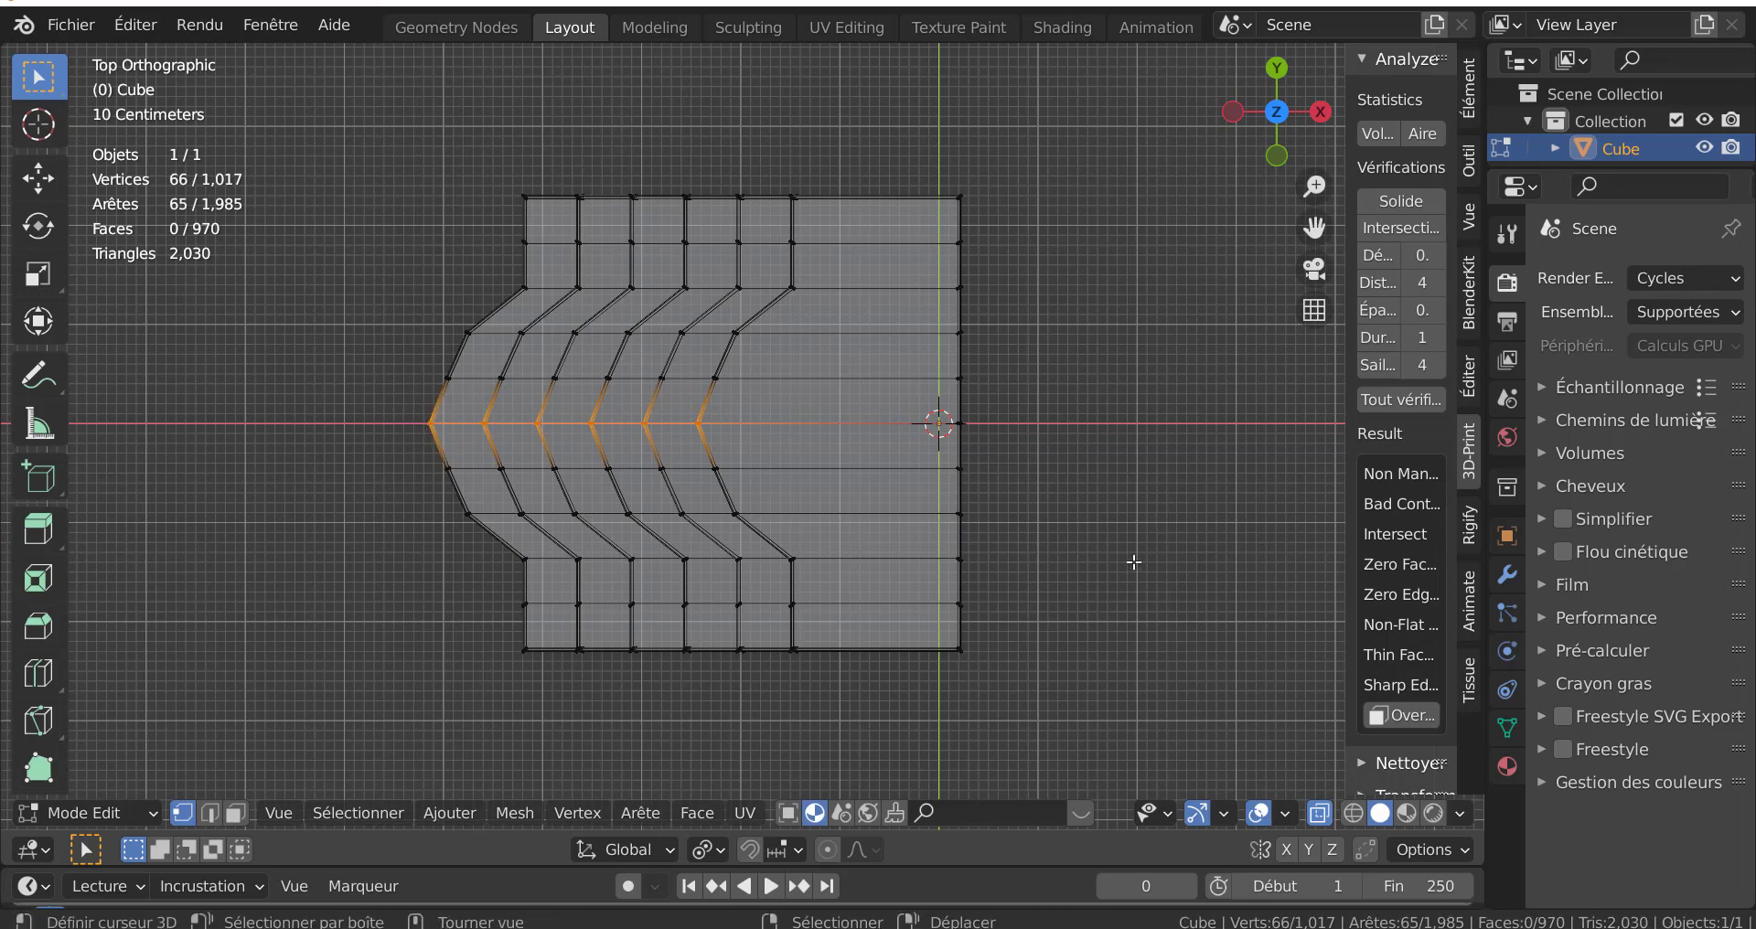
key(g)
key(x)
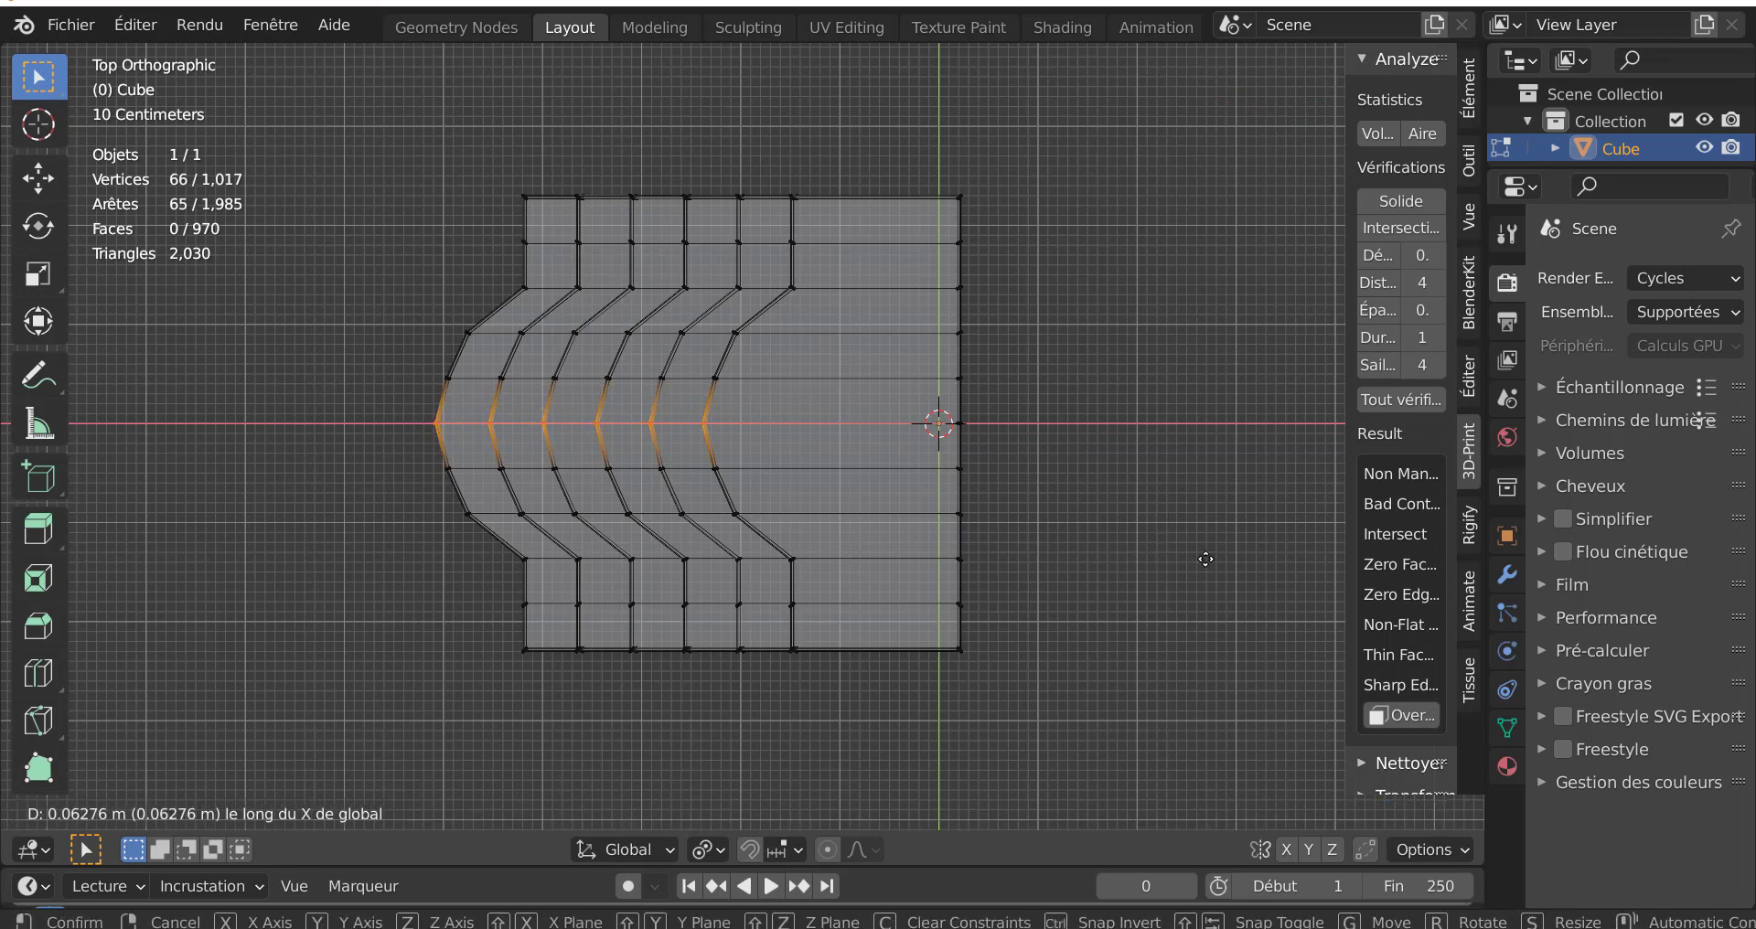
click(1262, 558)
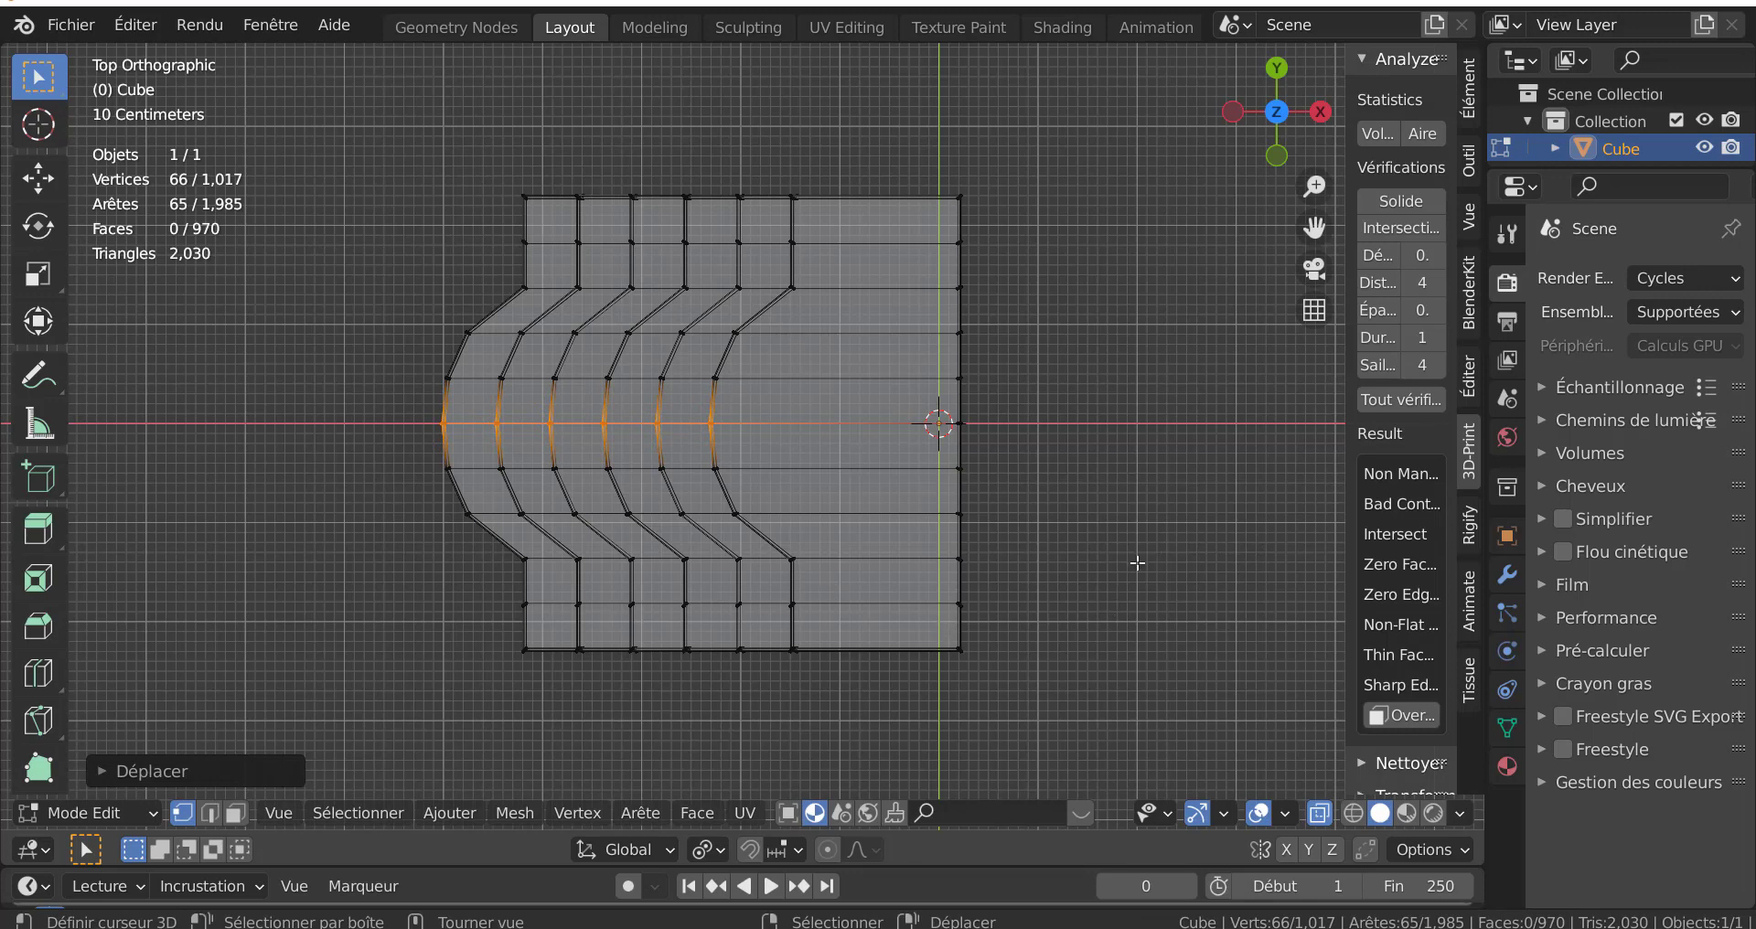
key(Tab)
middle_drag(1061, 658, 1106, 430)
- Deselect the staircase and turn off X-ray for an opaque, side-on view
click(1127, 463)
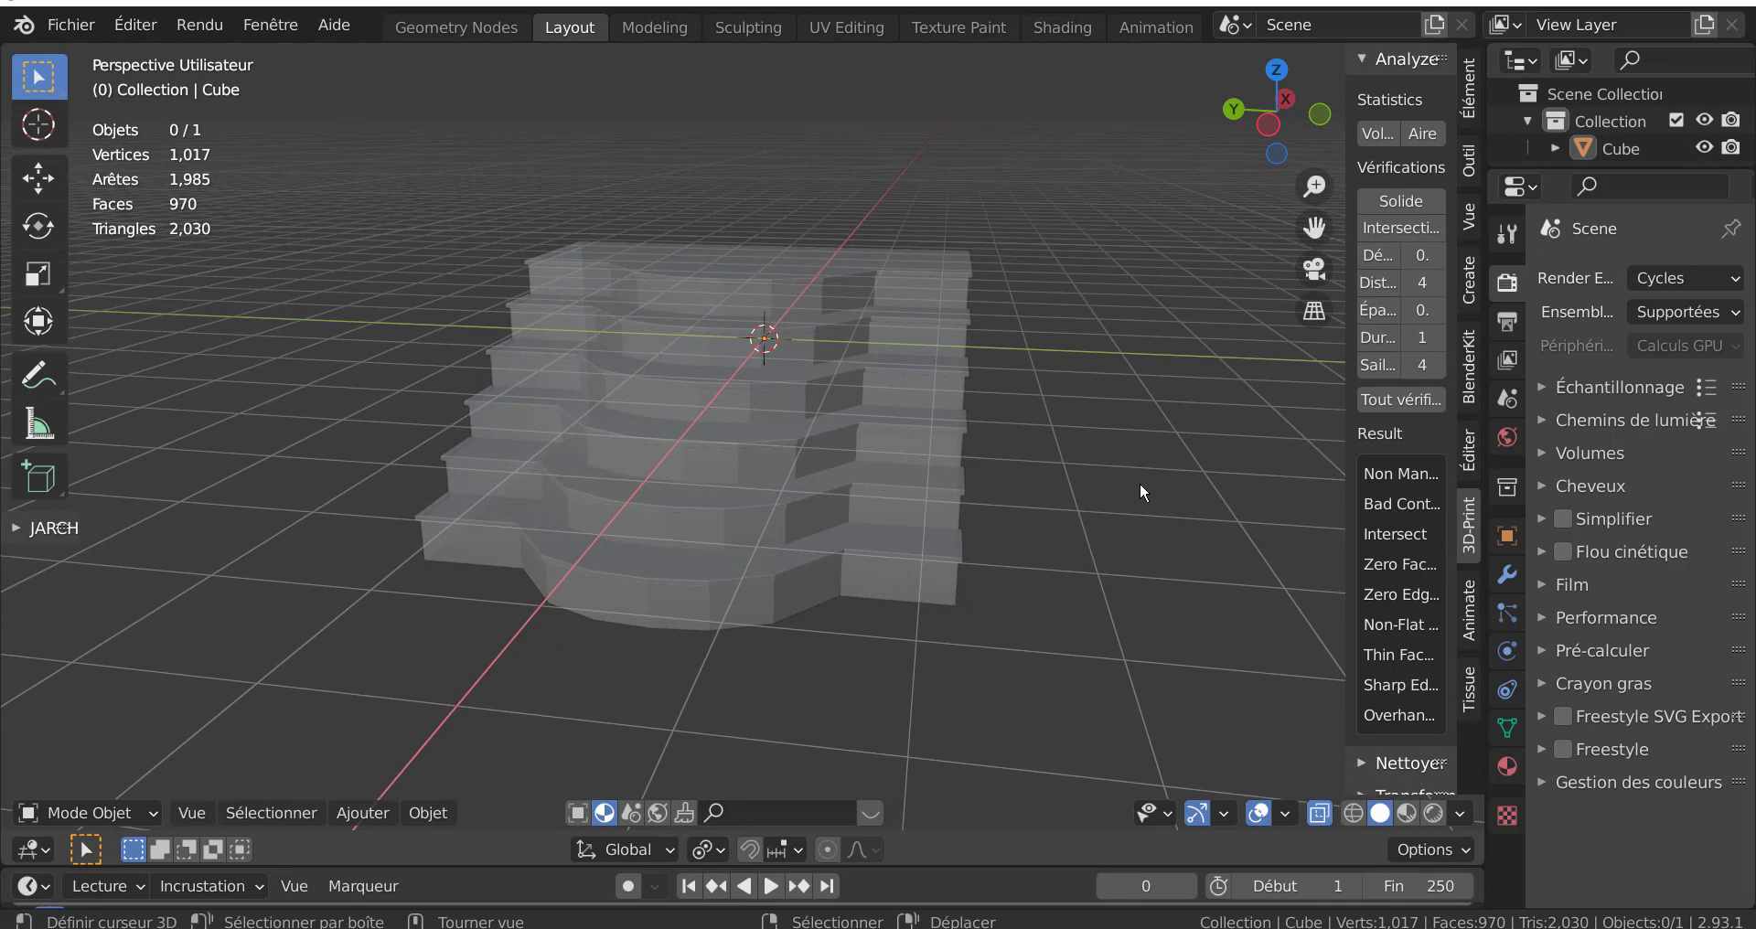
key(alt+z)
mouse_move(1202, 546)
middle_down()
mouse_move(1025, 591)
mouse_move(741, 570)
middle_up()
scroll(571, 584, up, 2)
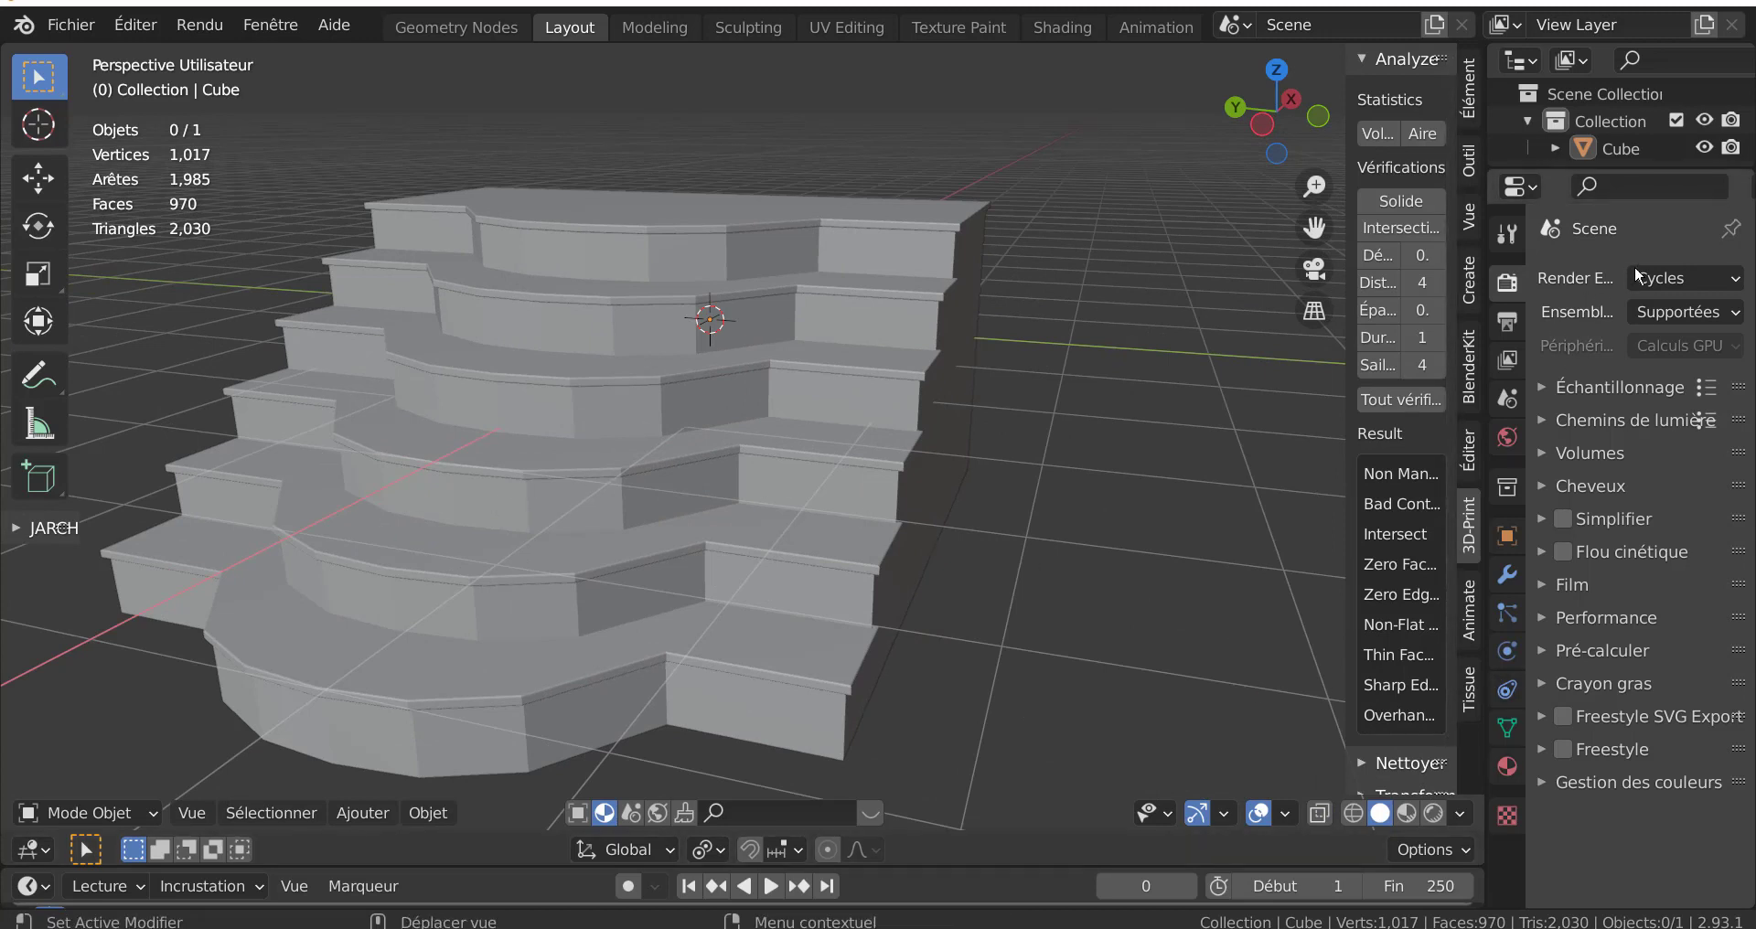
- Switch the render engine to Workbench and apply a brown matcap
click(1679, 279)
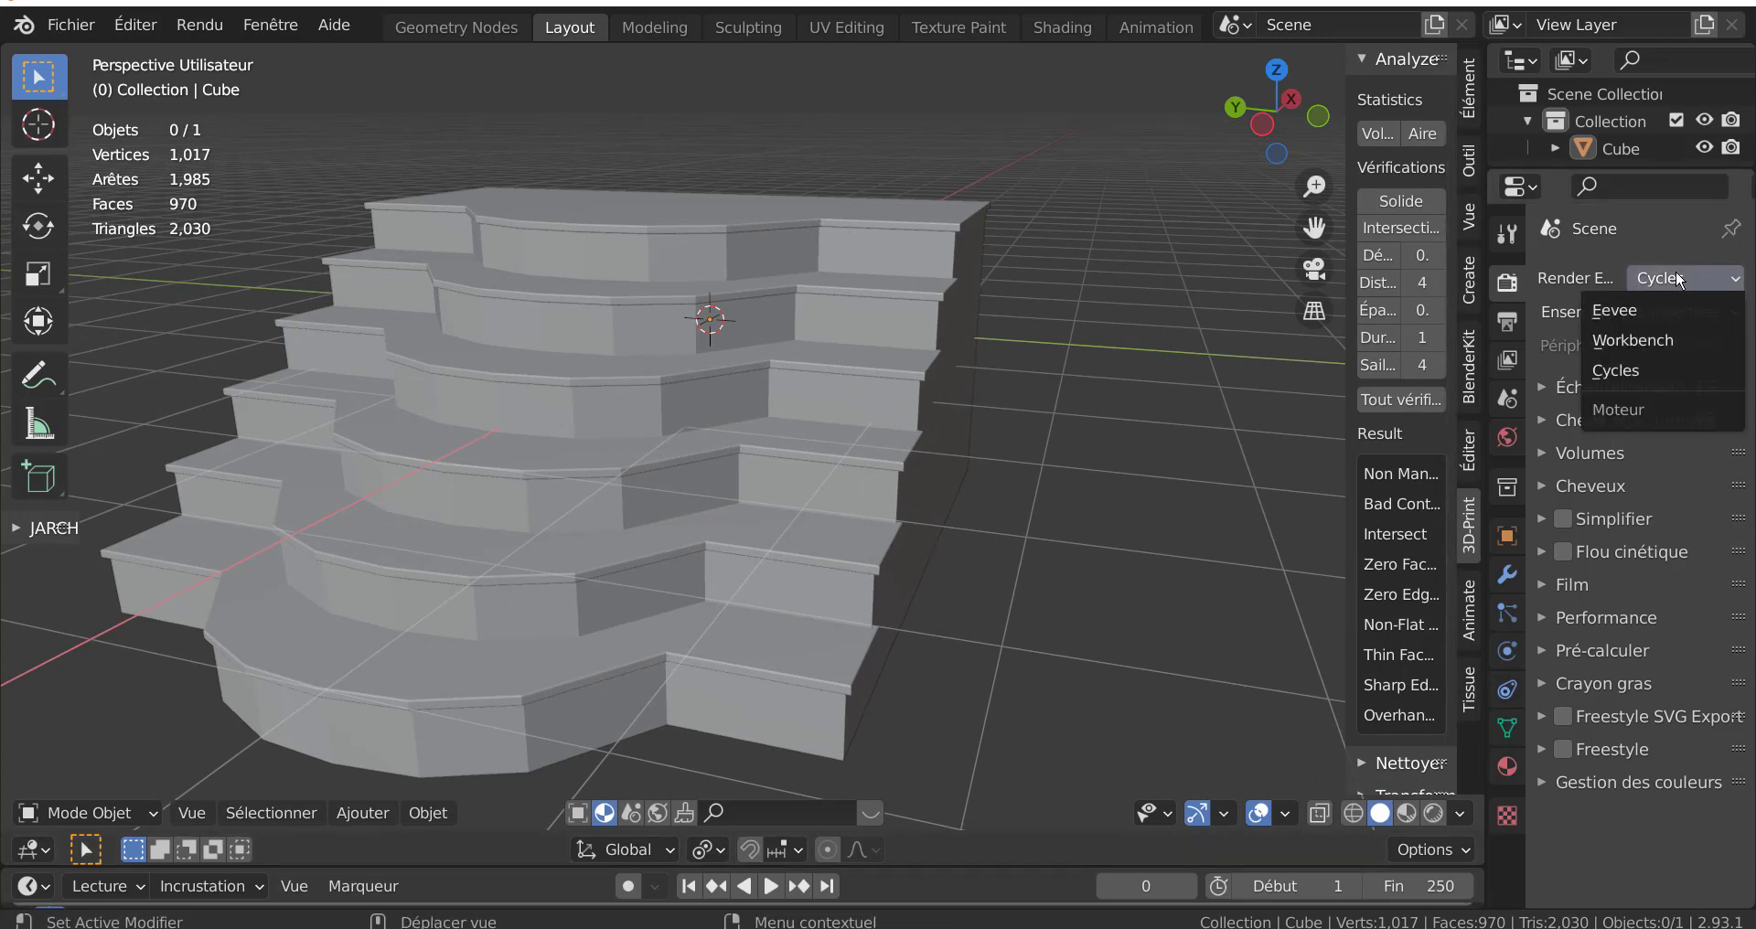
click(1681, 332)
click(1625, 614)
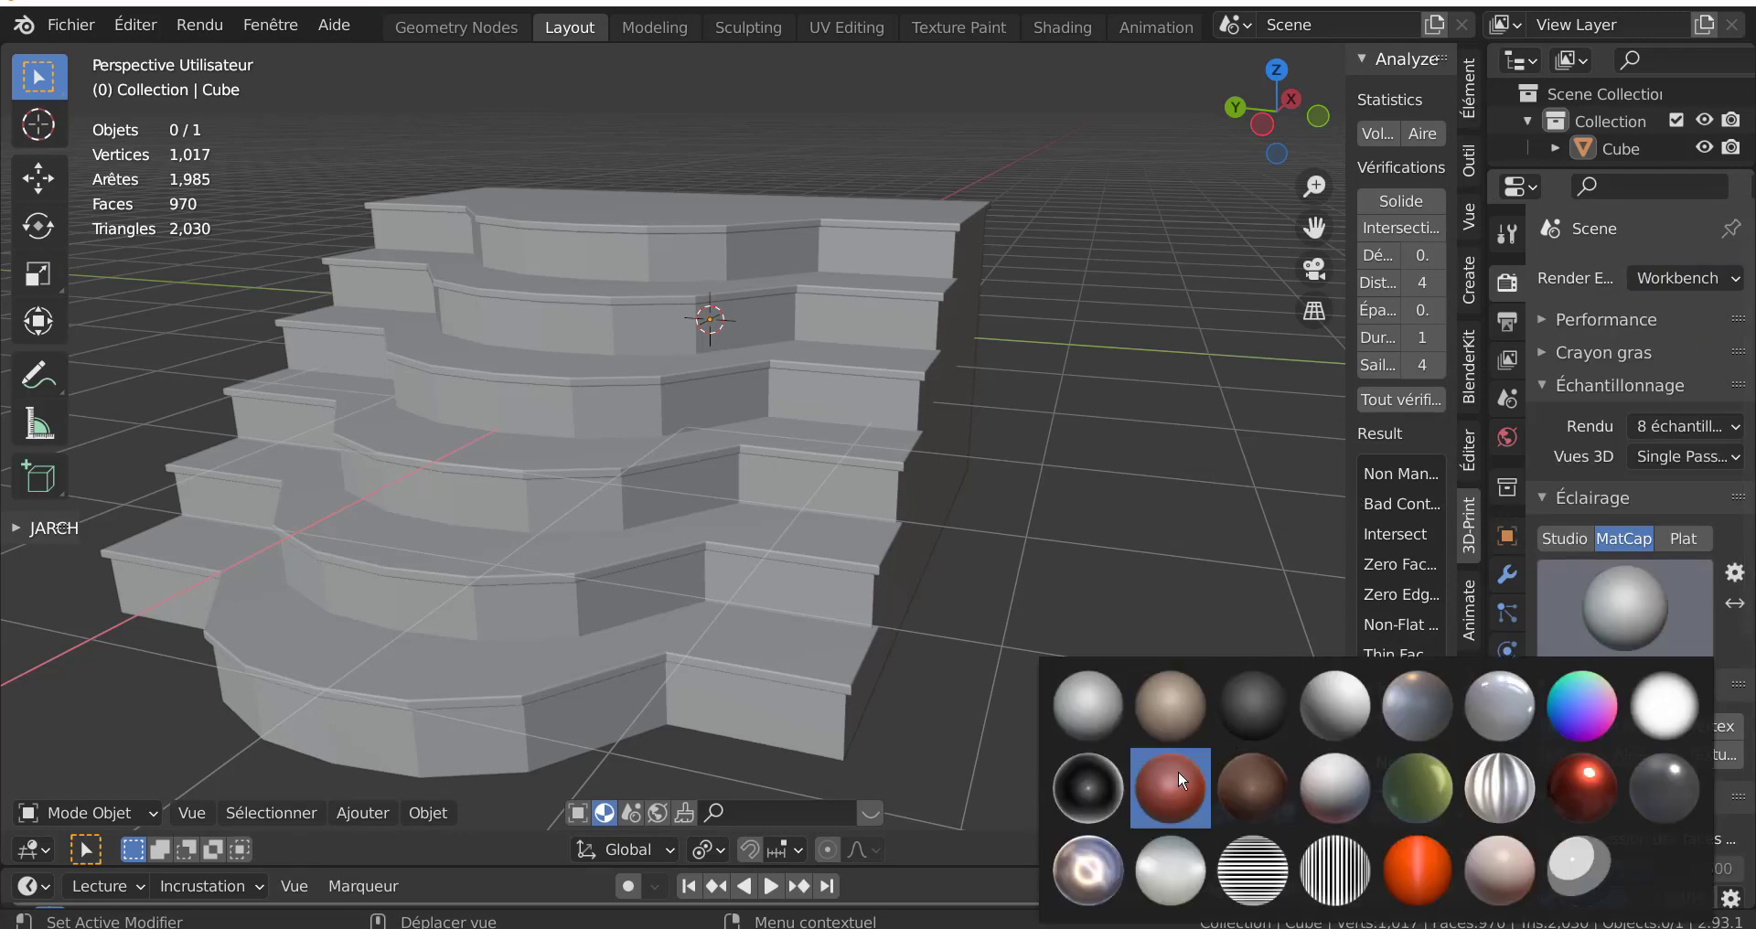
click(1172, 715)
- Set the viewport colour to Object and preview the staircase in Material Preview shading
key(n)
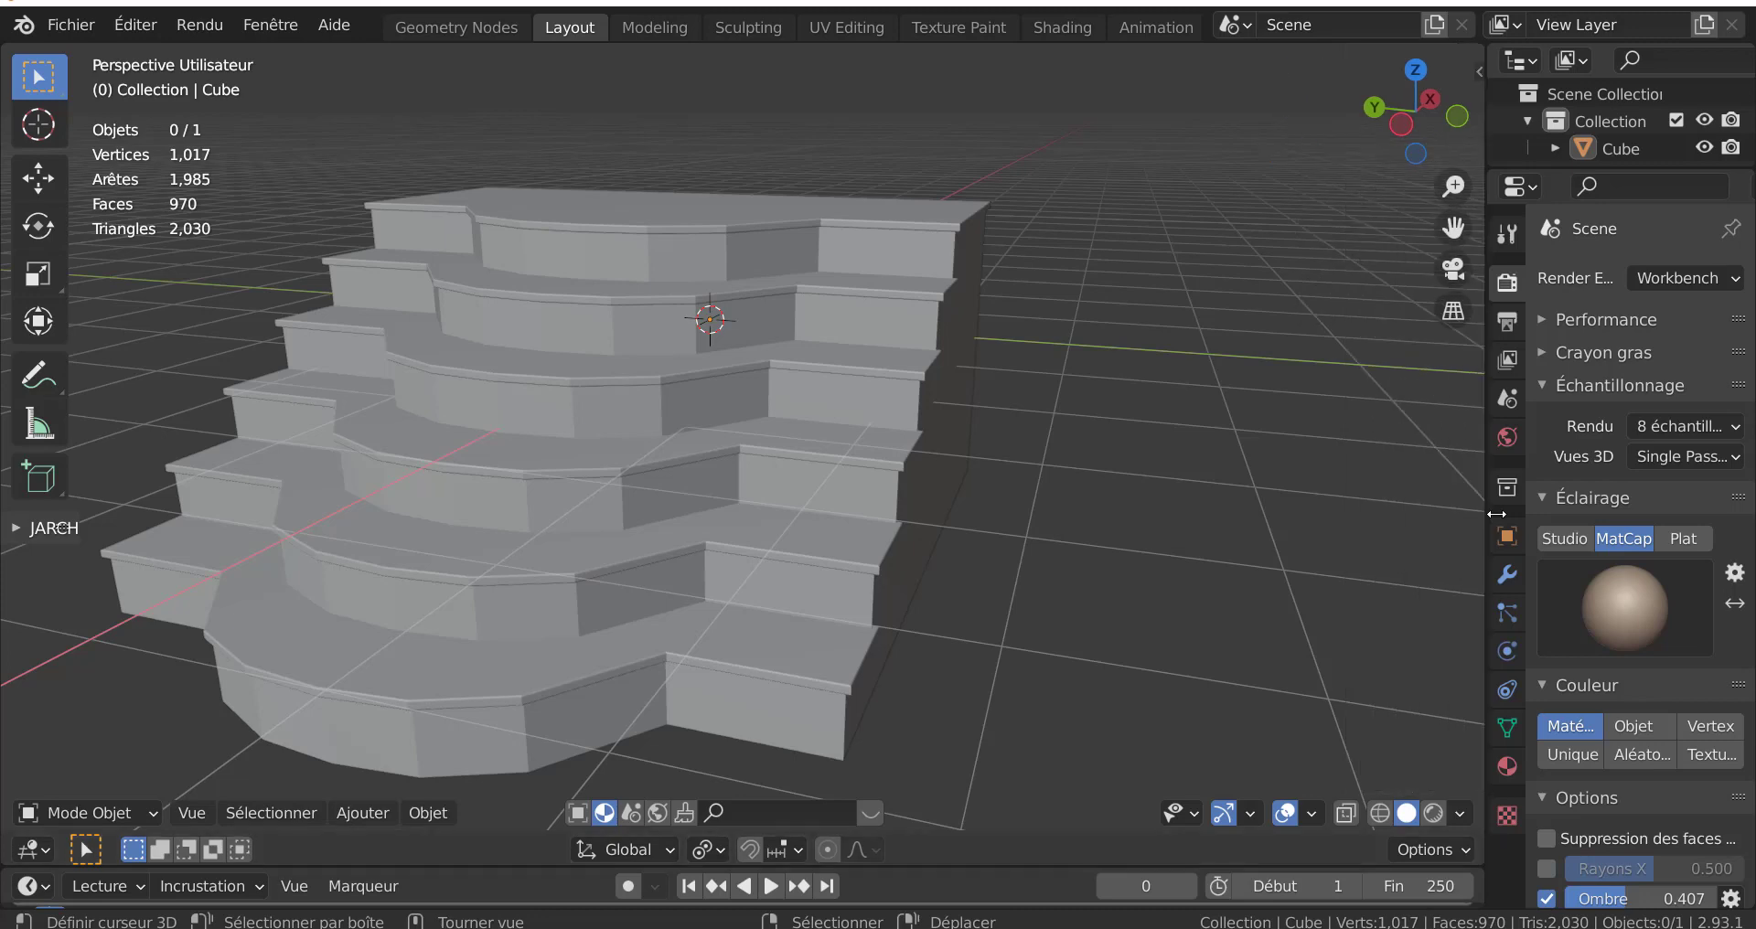
drag(1487, 513, 1204, 512)
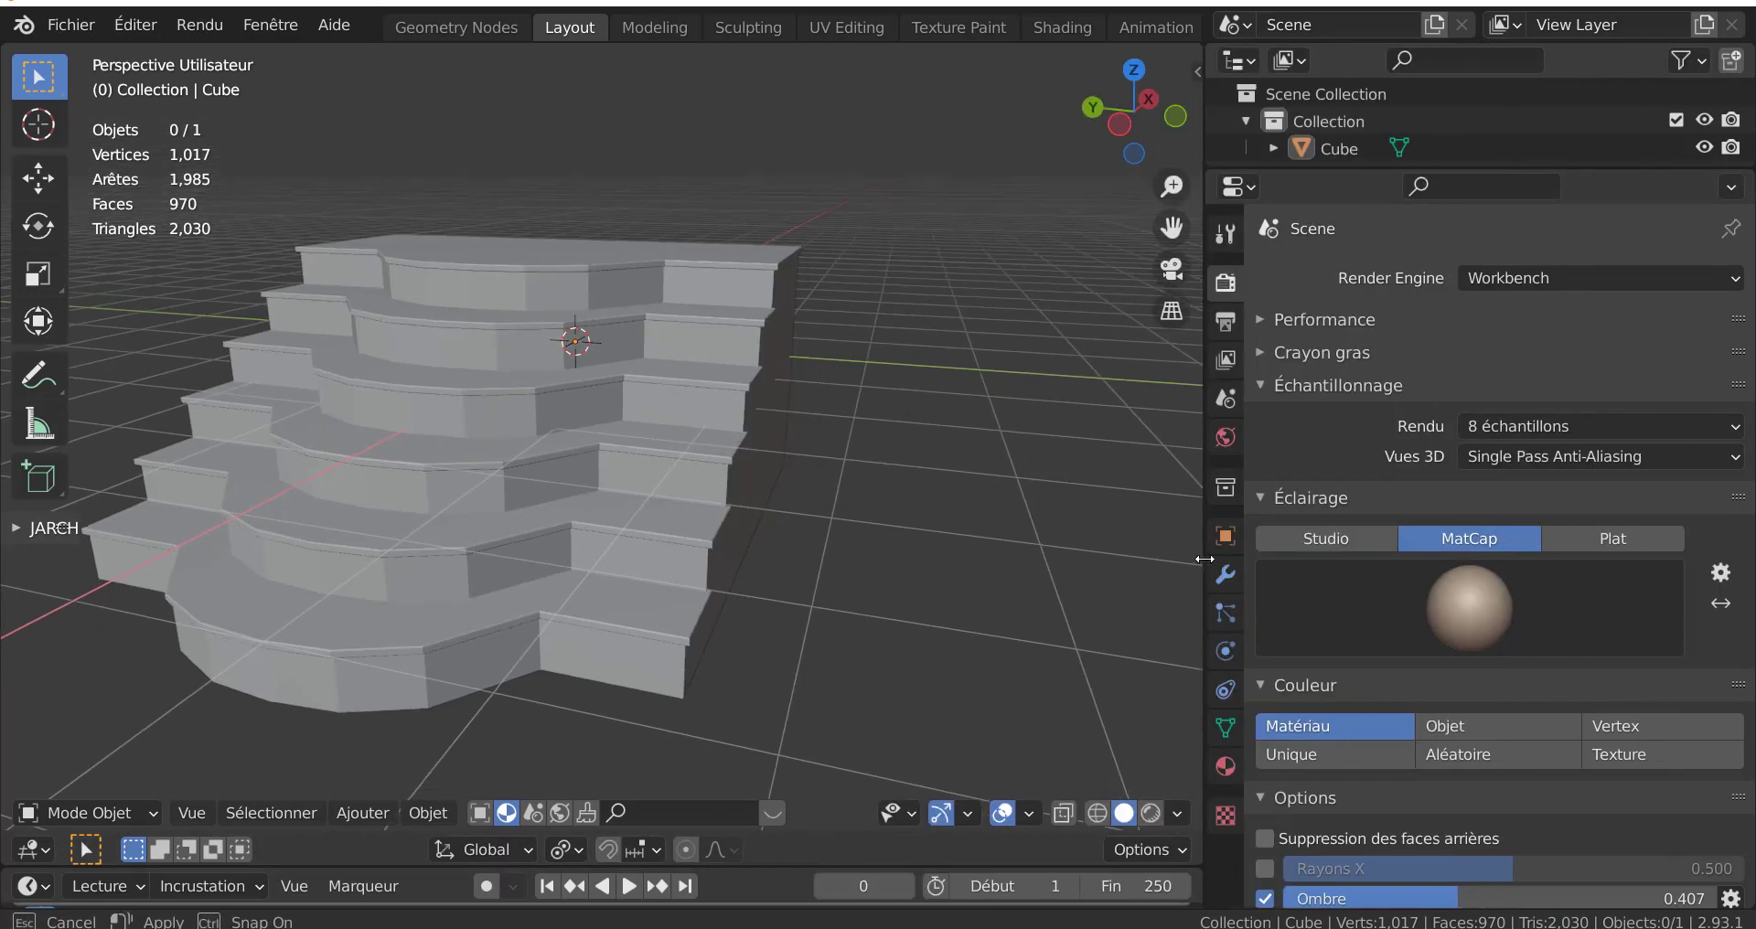
scroll(1458, 656, down, 4)
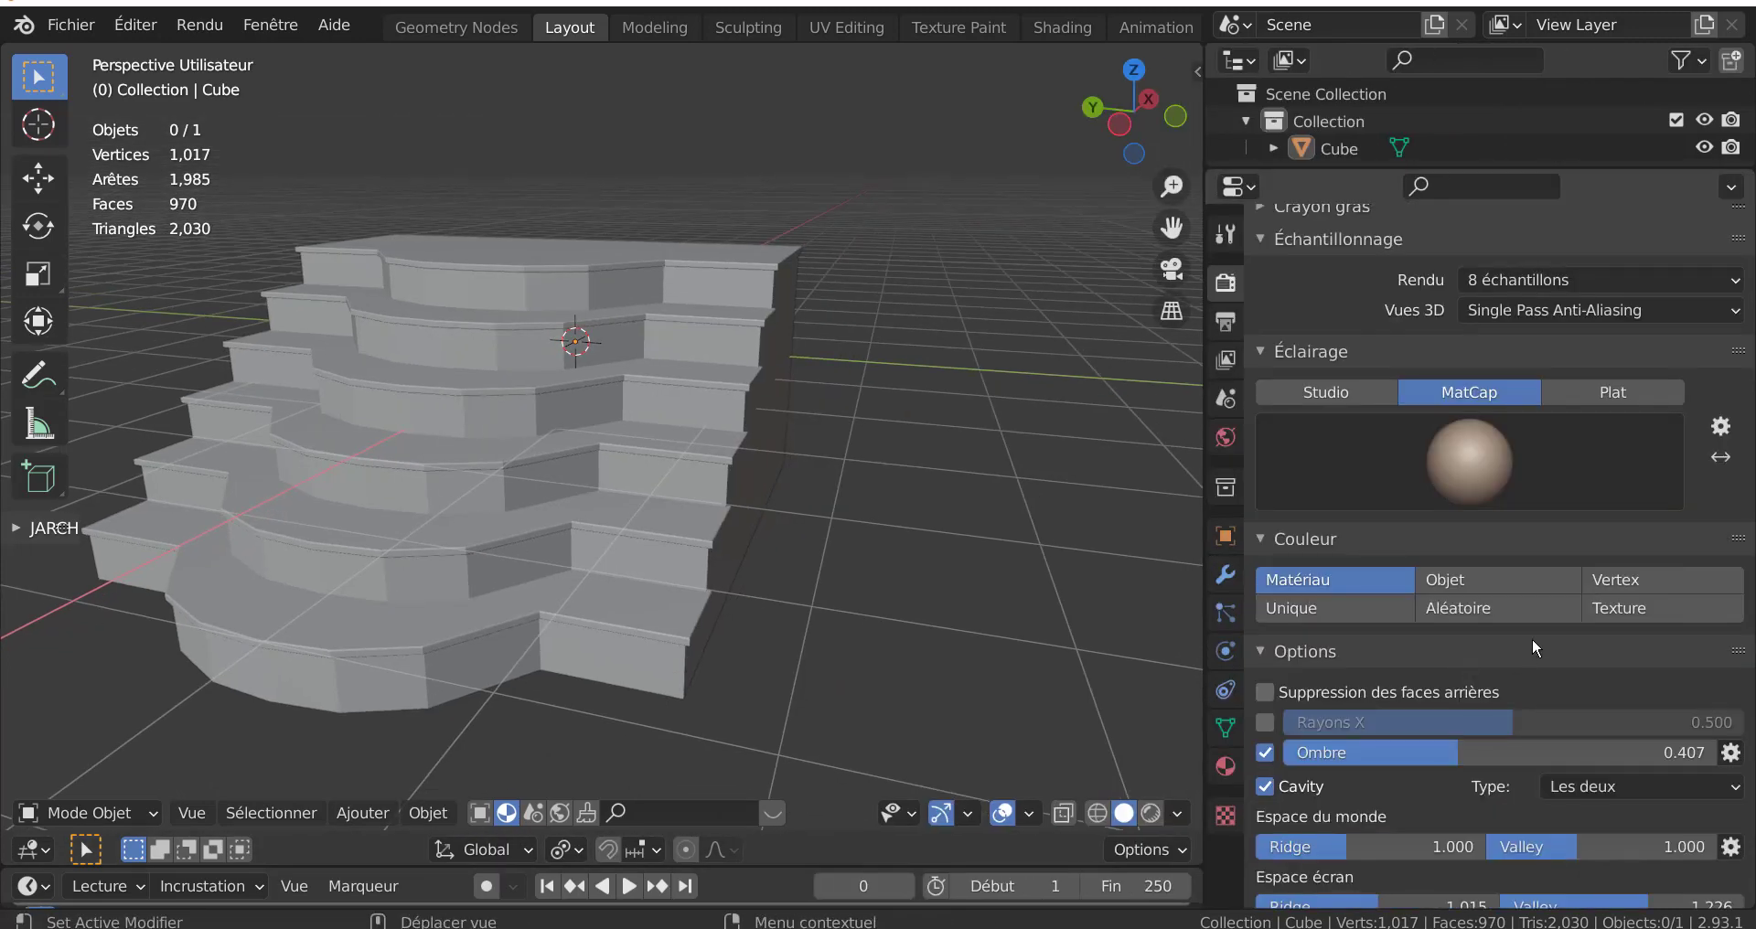
click(1500, 444)
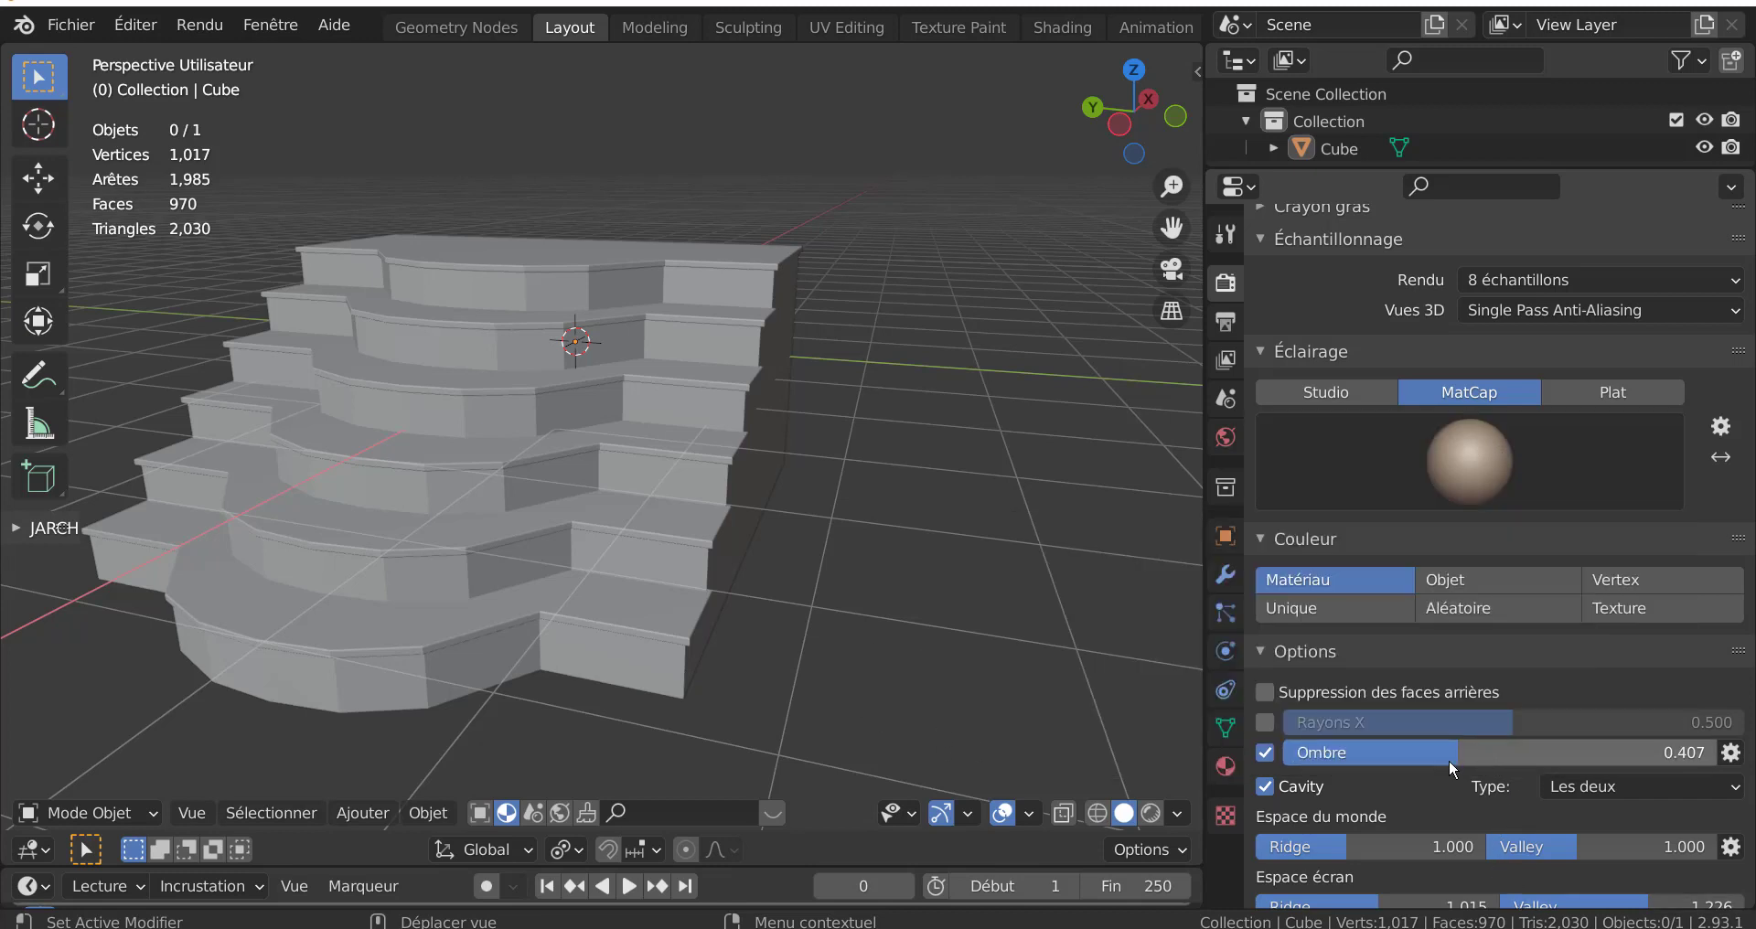
click(1481, 581)
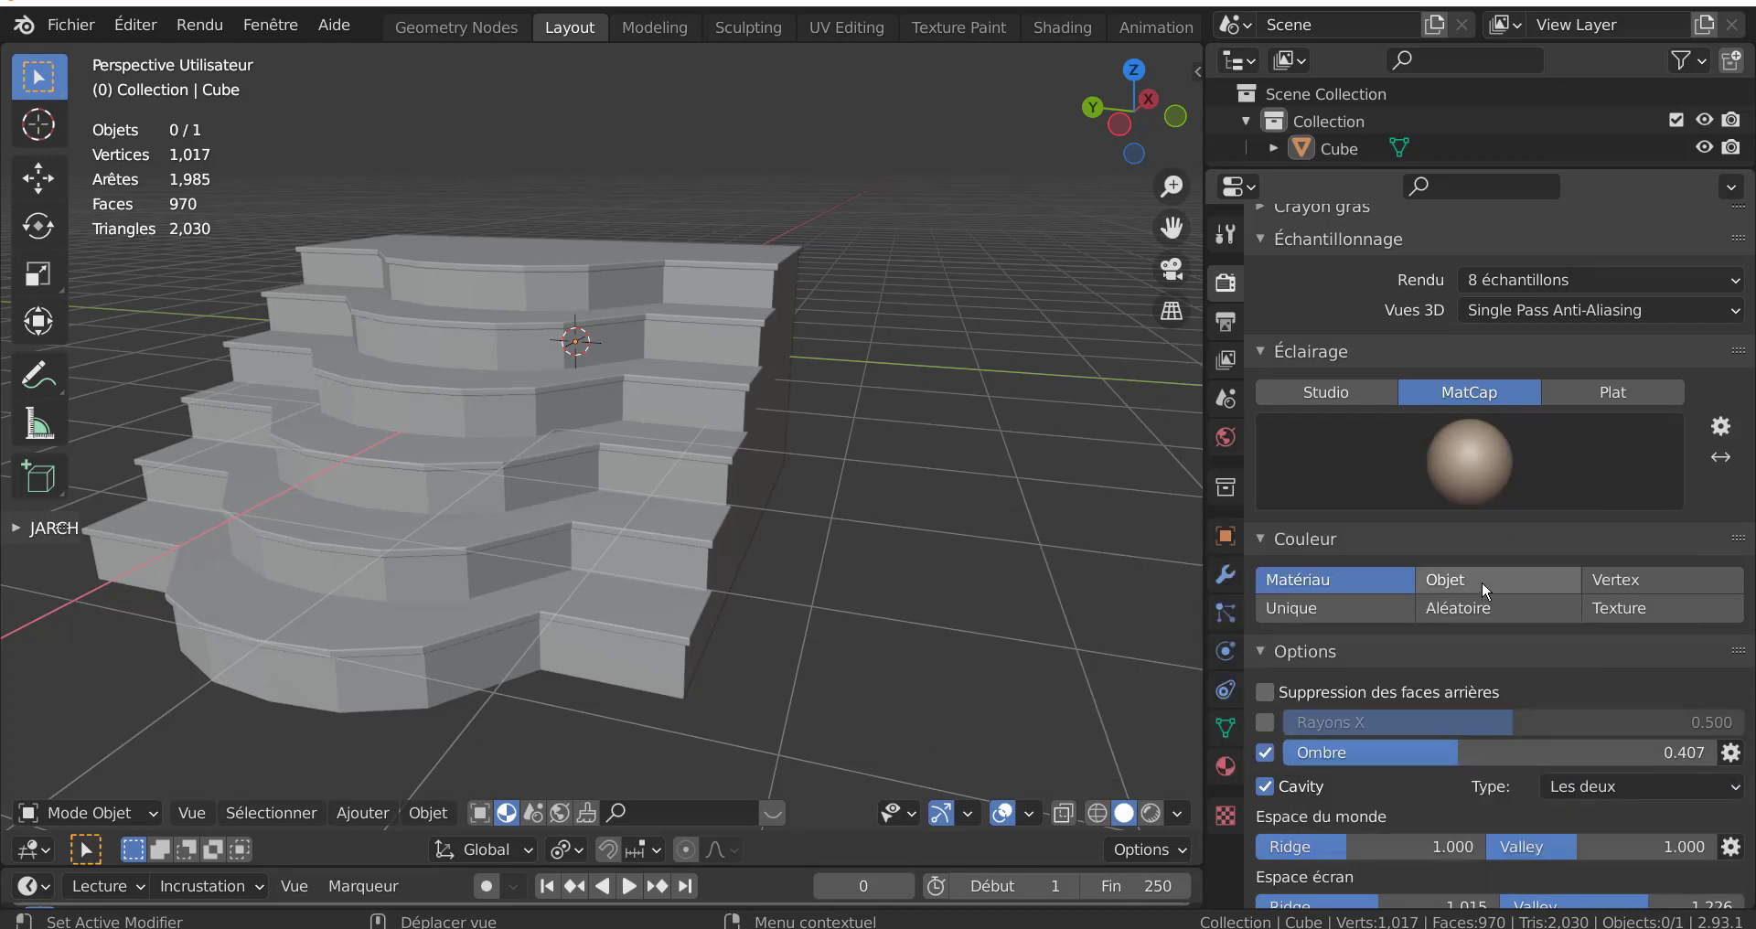
click(1150, 813)
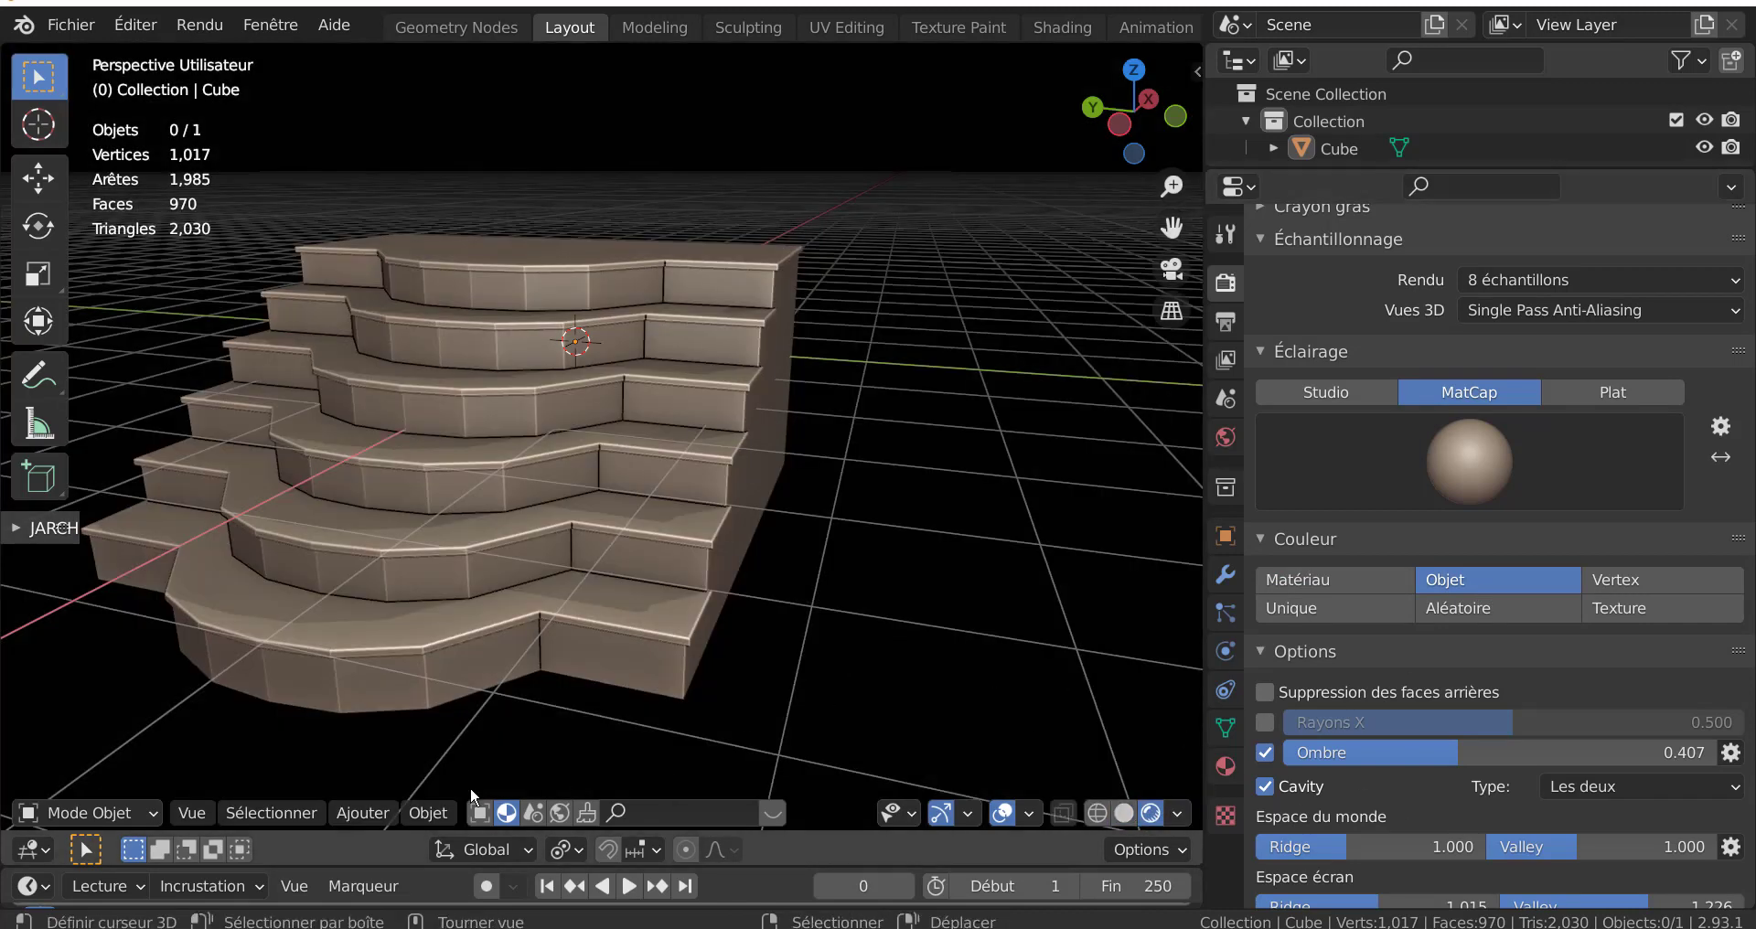
- Apply Shade Smooth to the staircase object
click(416, 823)
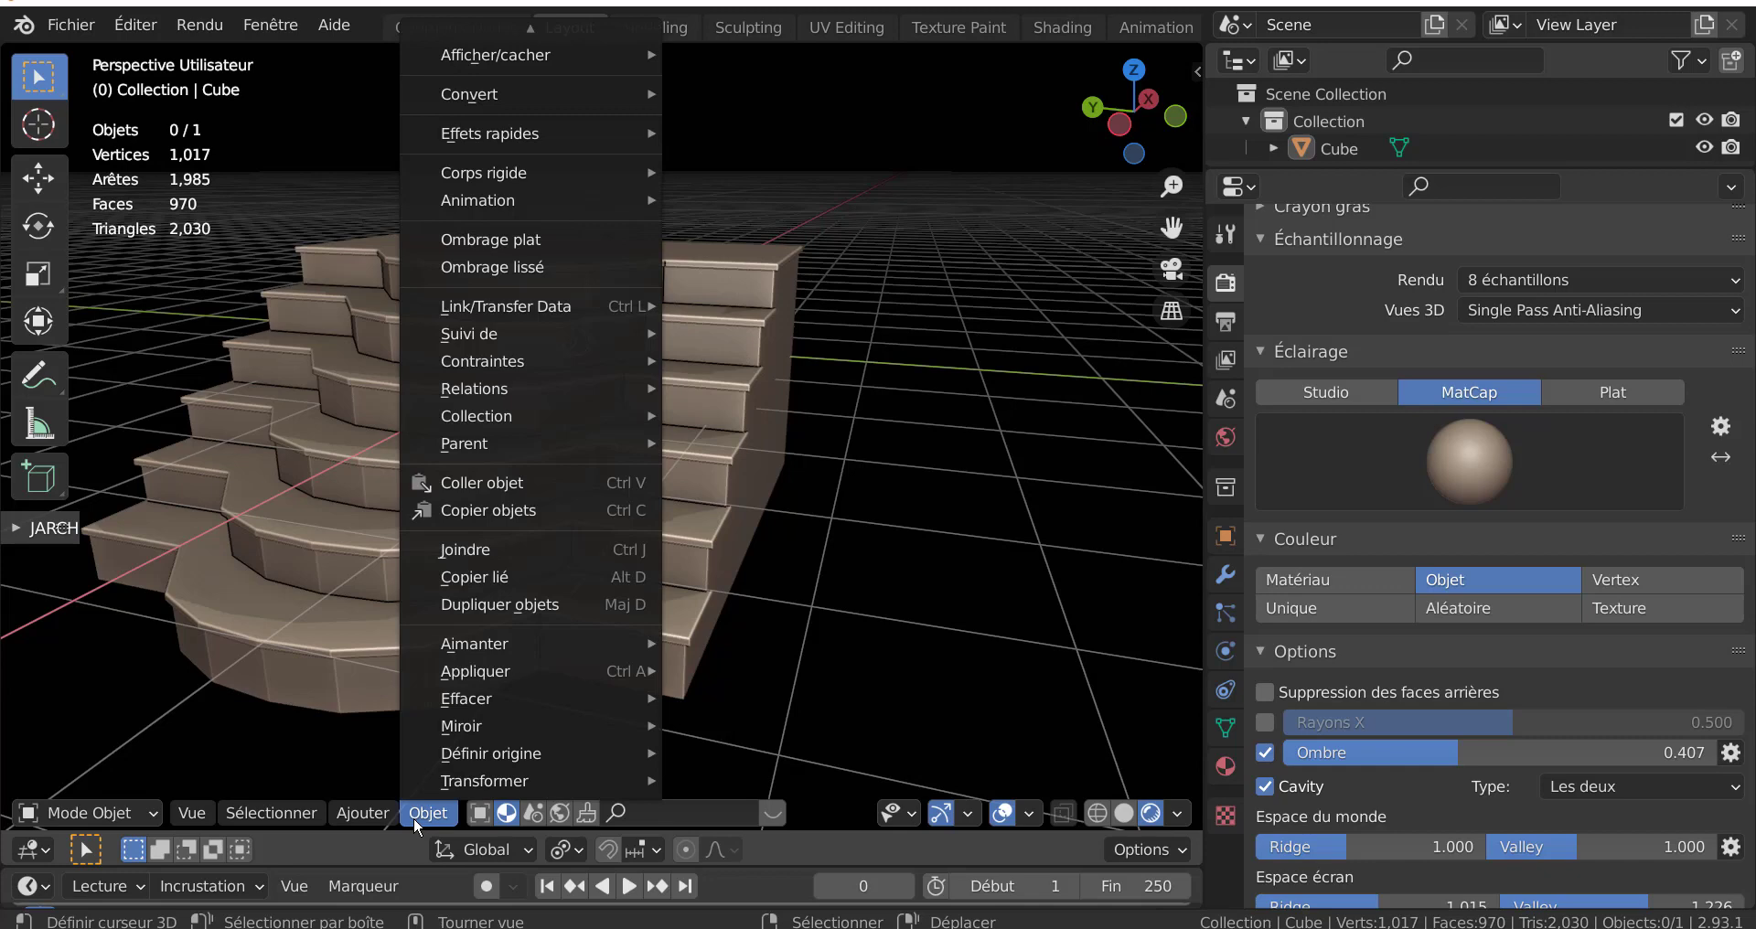
click(486, 267)
key(Tab)
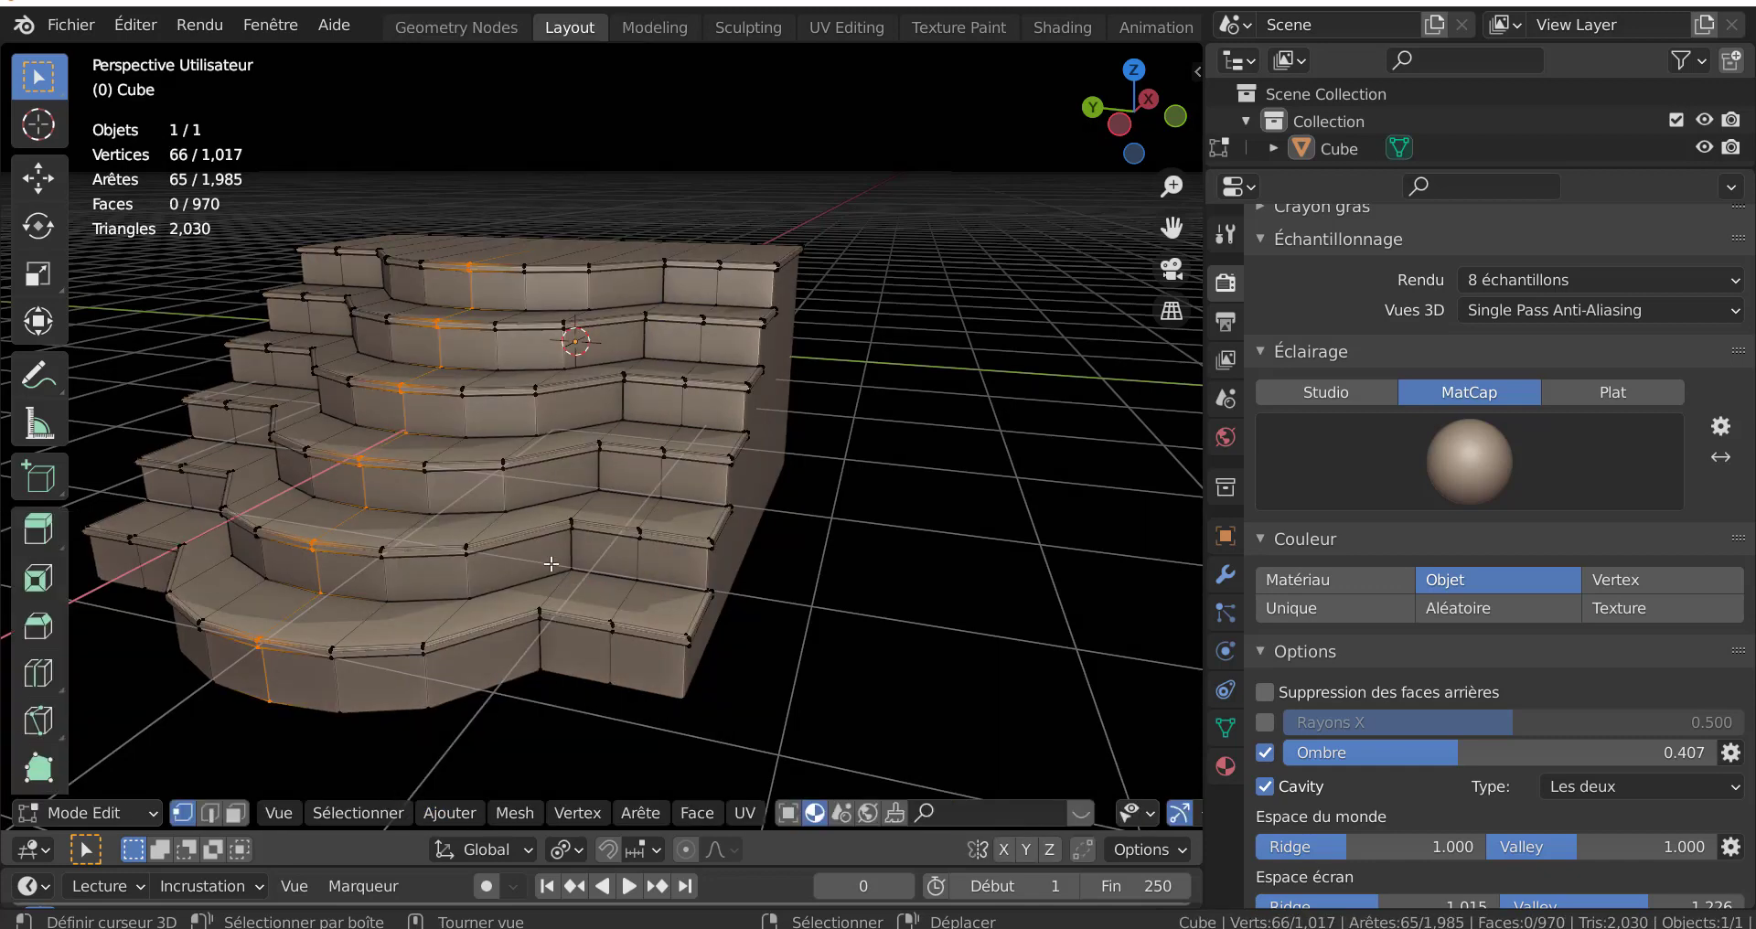
key(Tab)
click(546, 623)
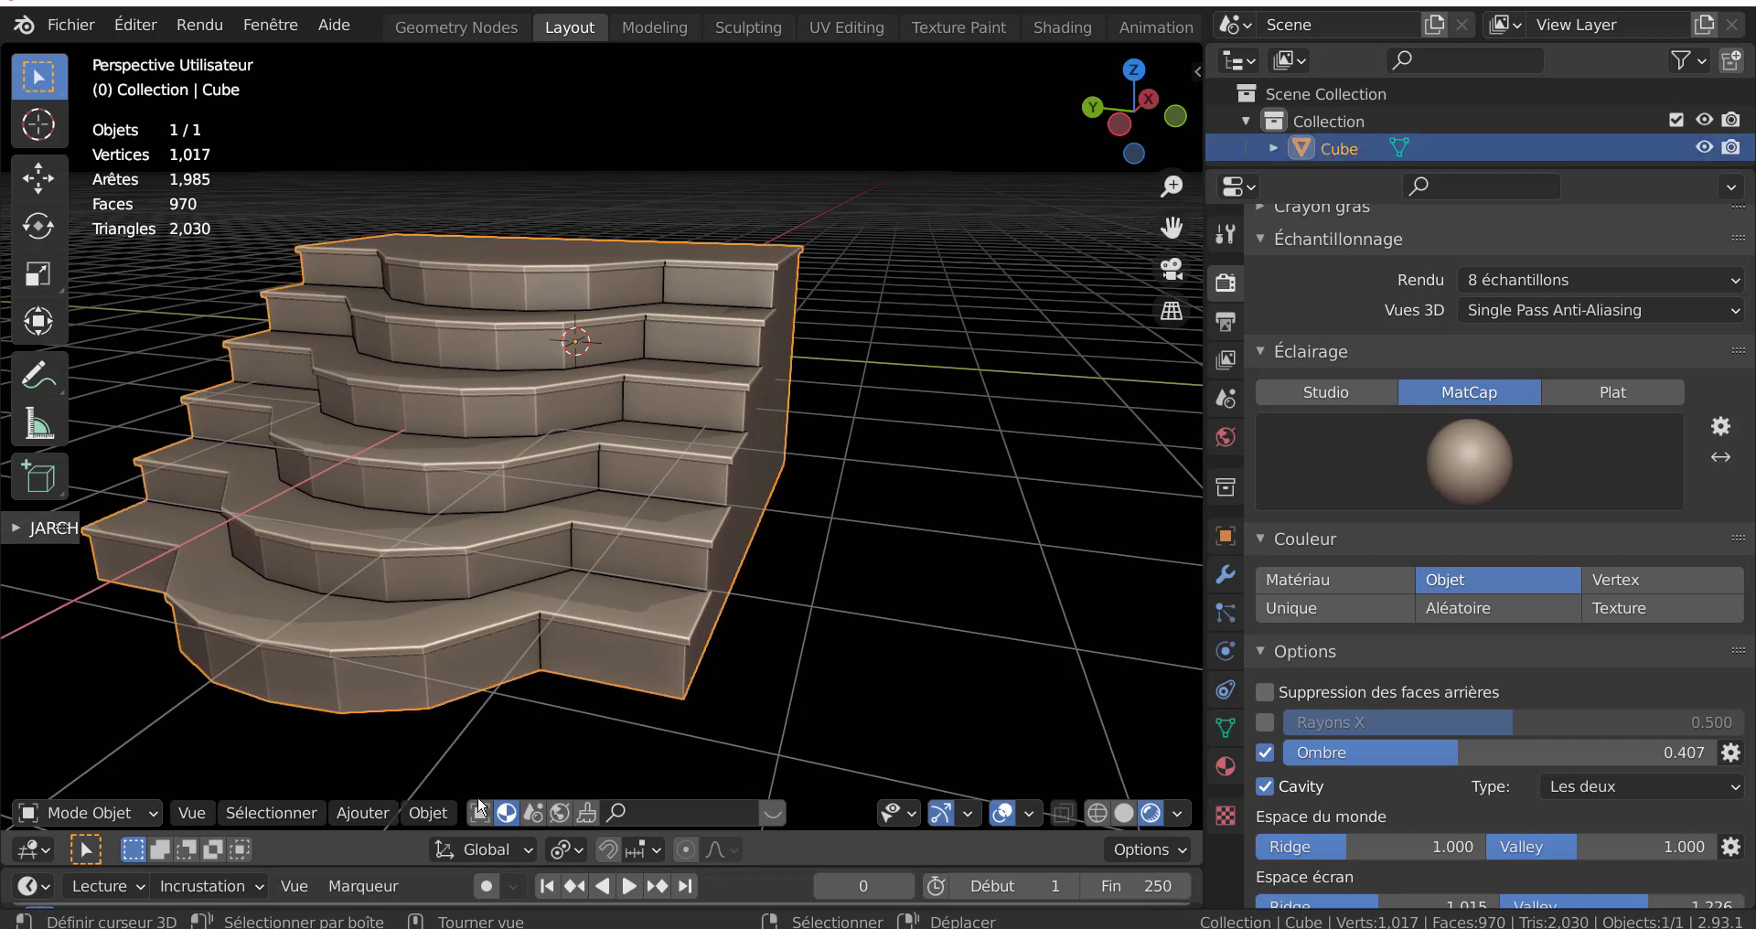
click(441, 816)
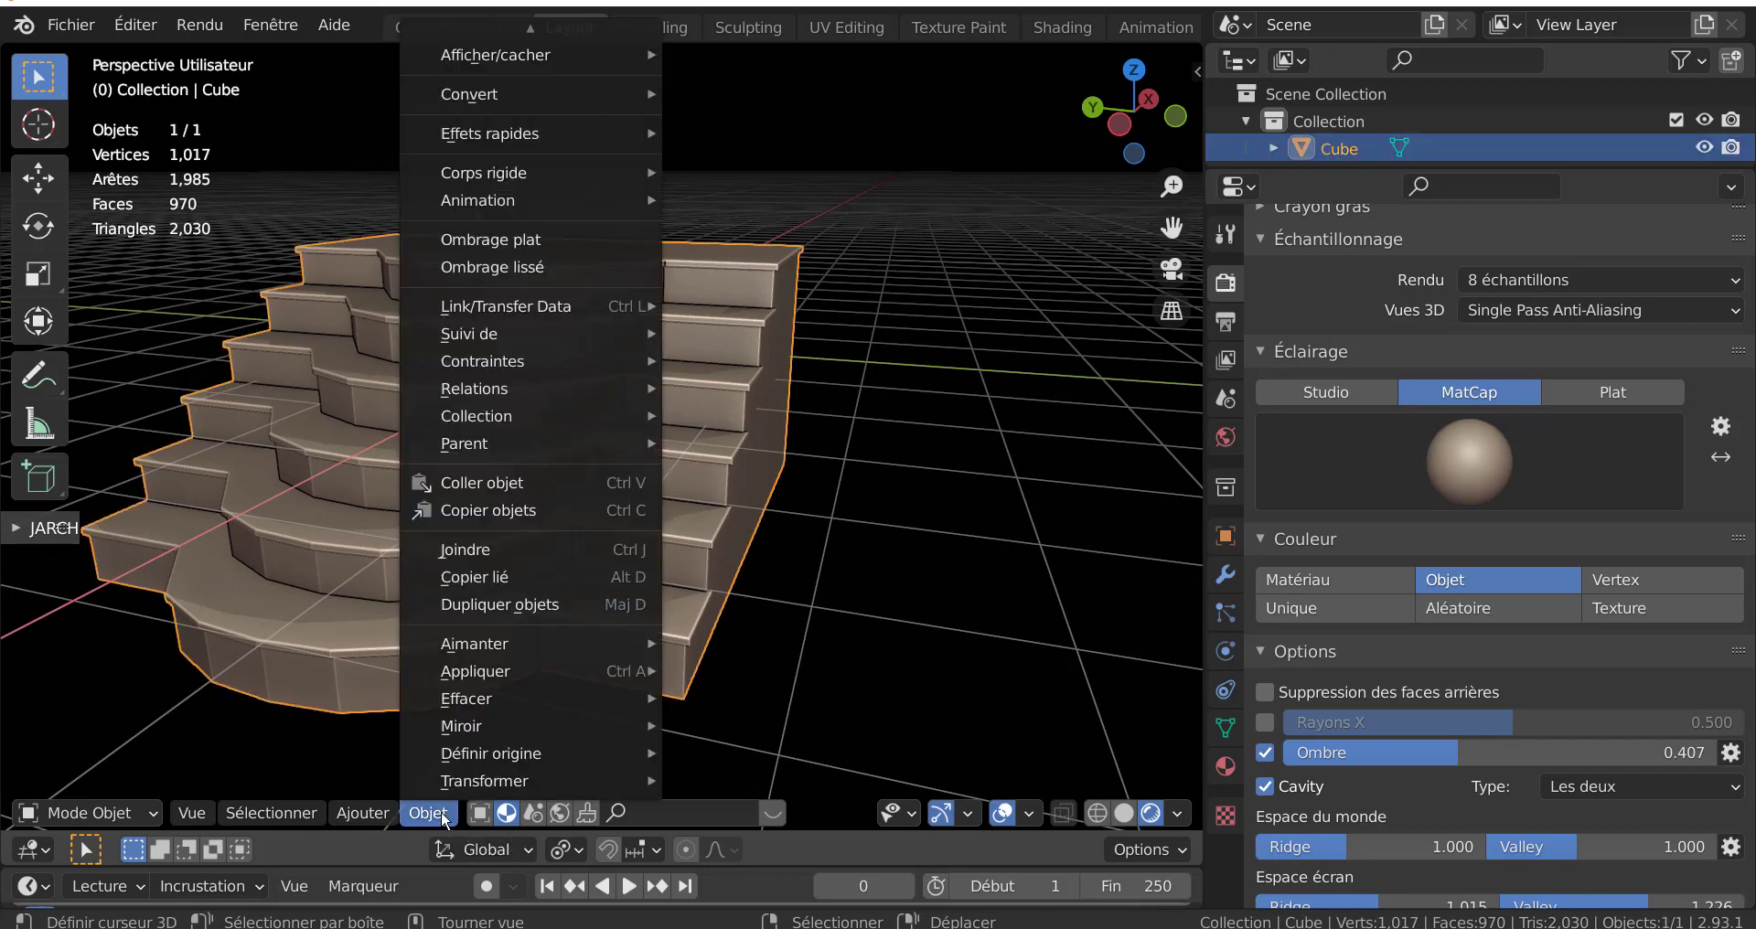
click(538, 272)
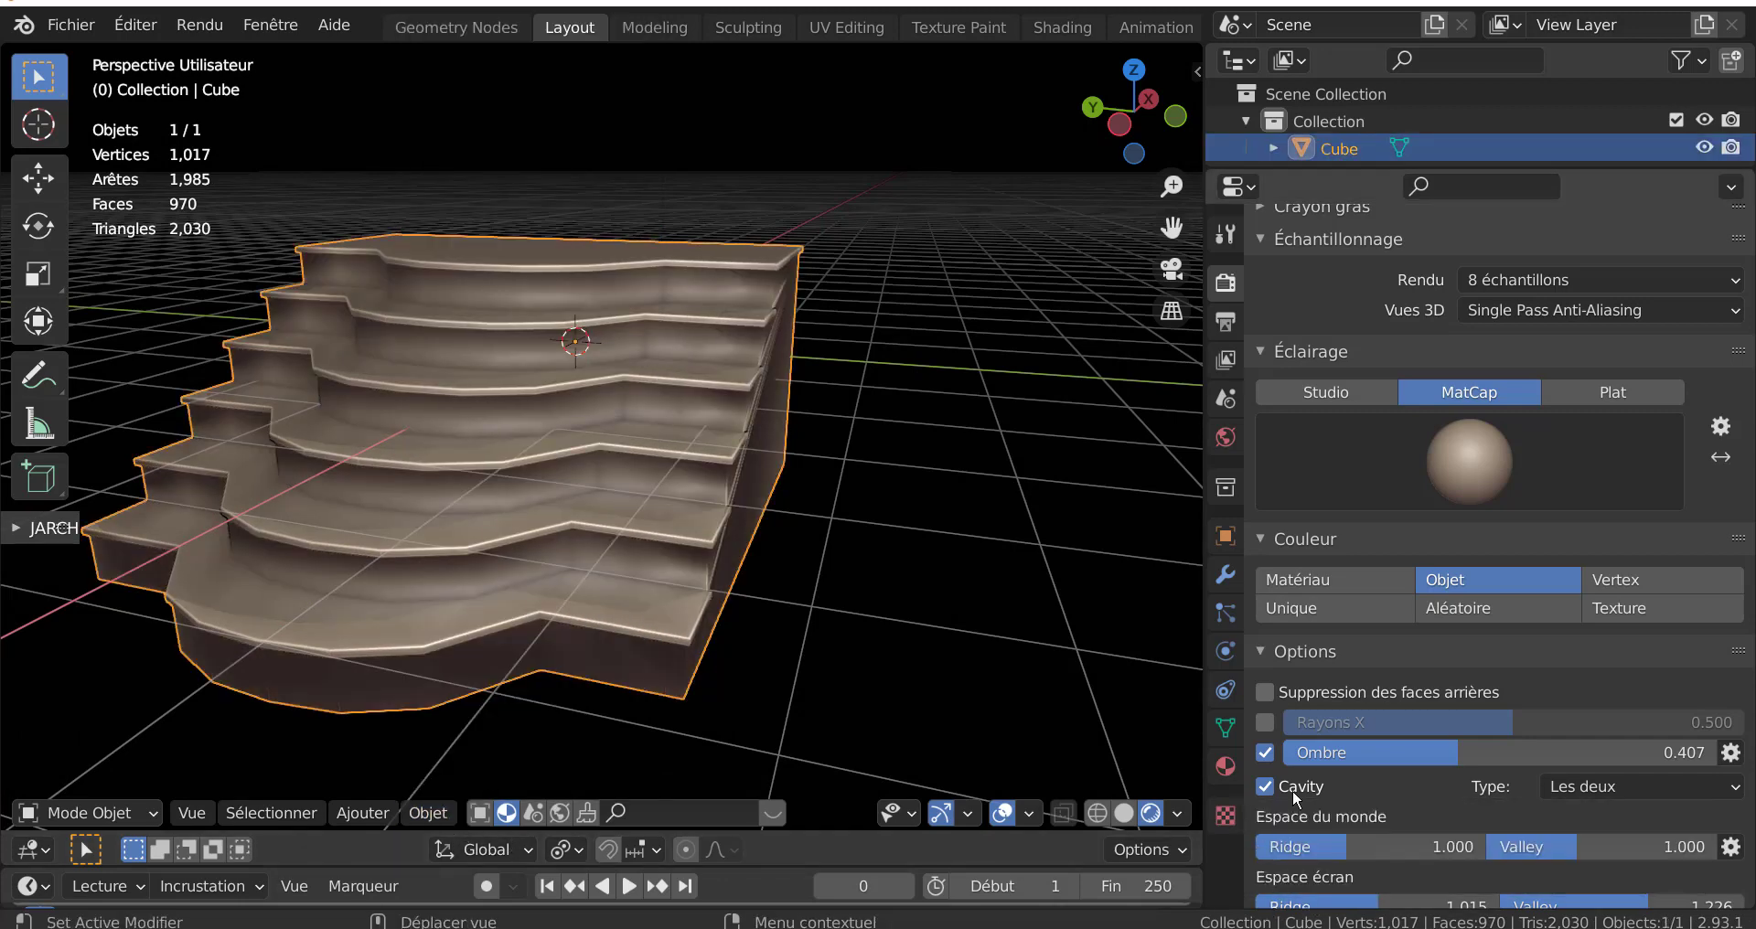
- Enable Auto Smooth at 30° in the staircase mesh's Normals settings
click(1227, 728)
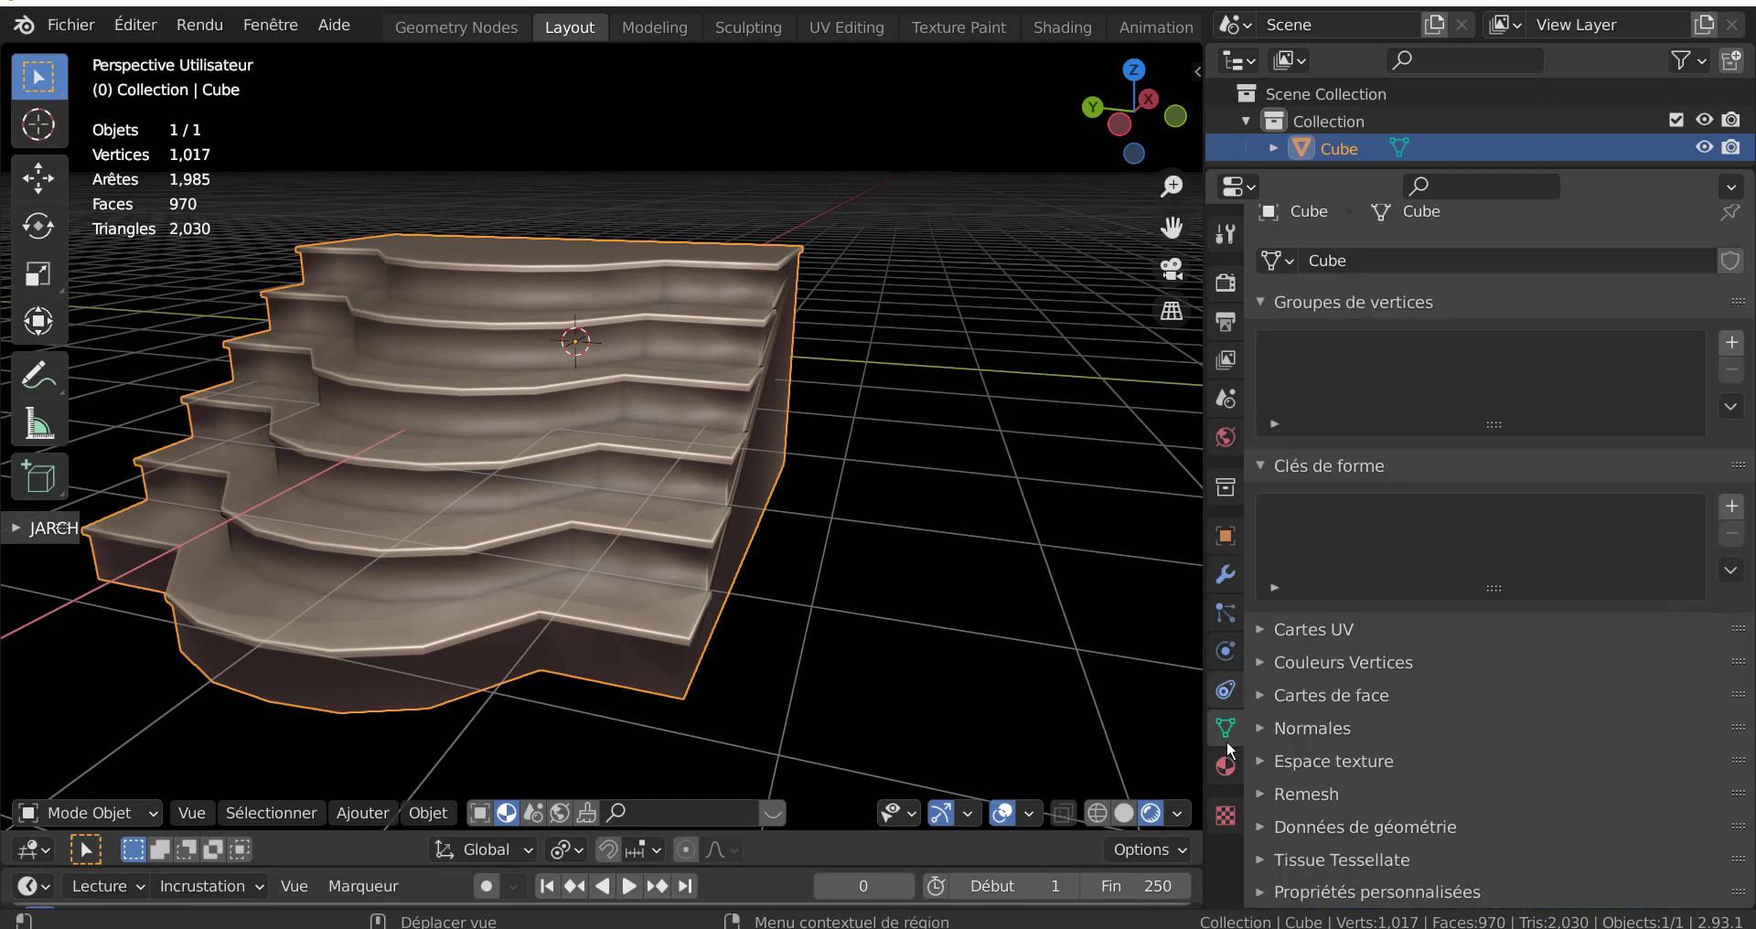
click(1313, 728)
click(1455, 769)
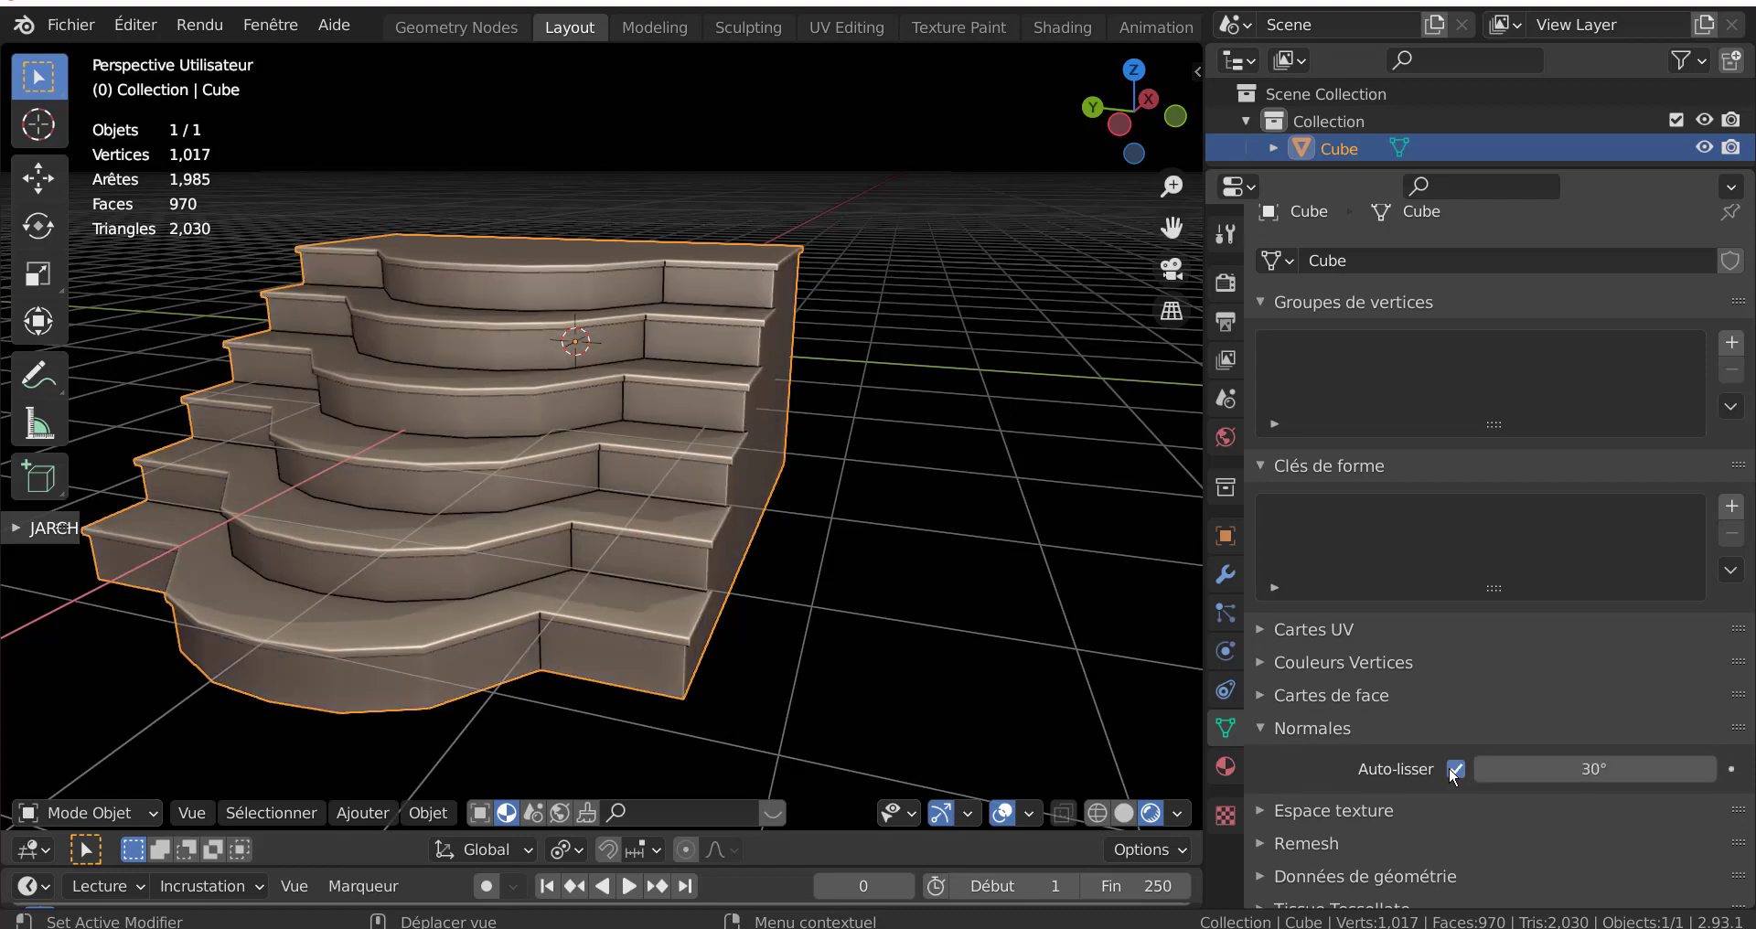
mouse_move(804, 686)
middle_down()
mouse_move(714, 705)
mouse_move(782, 704)
mouse_move(1038, 609)
middle_up()
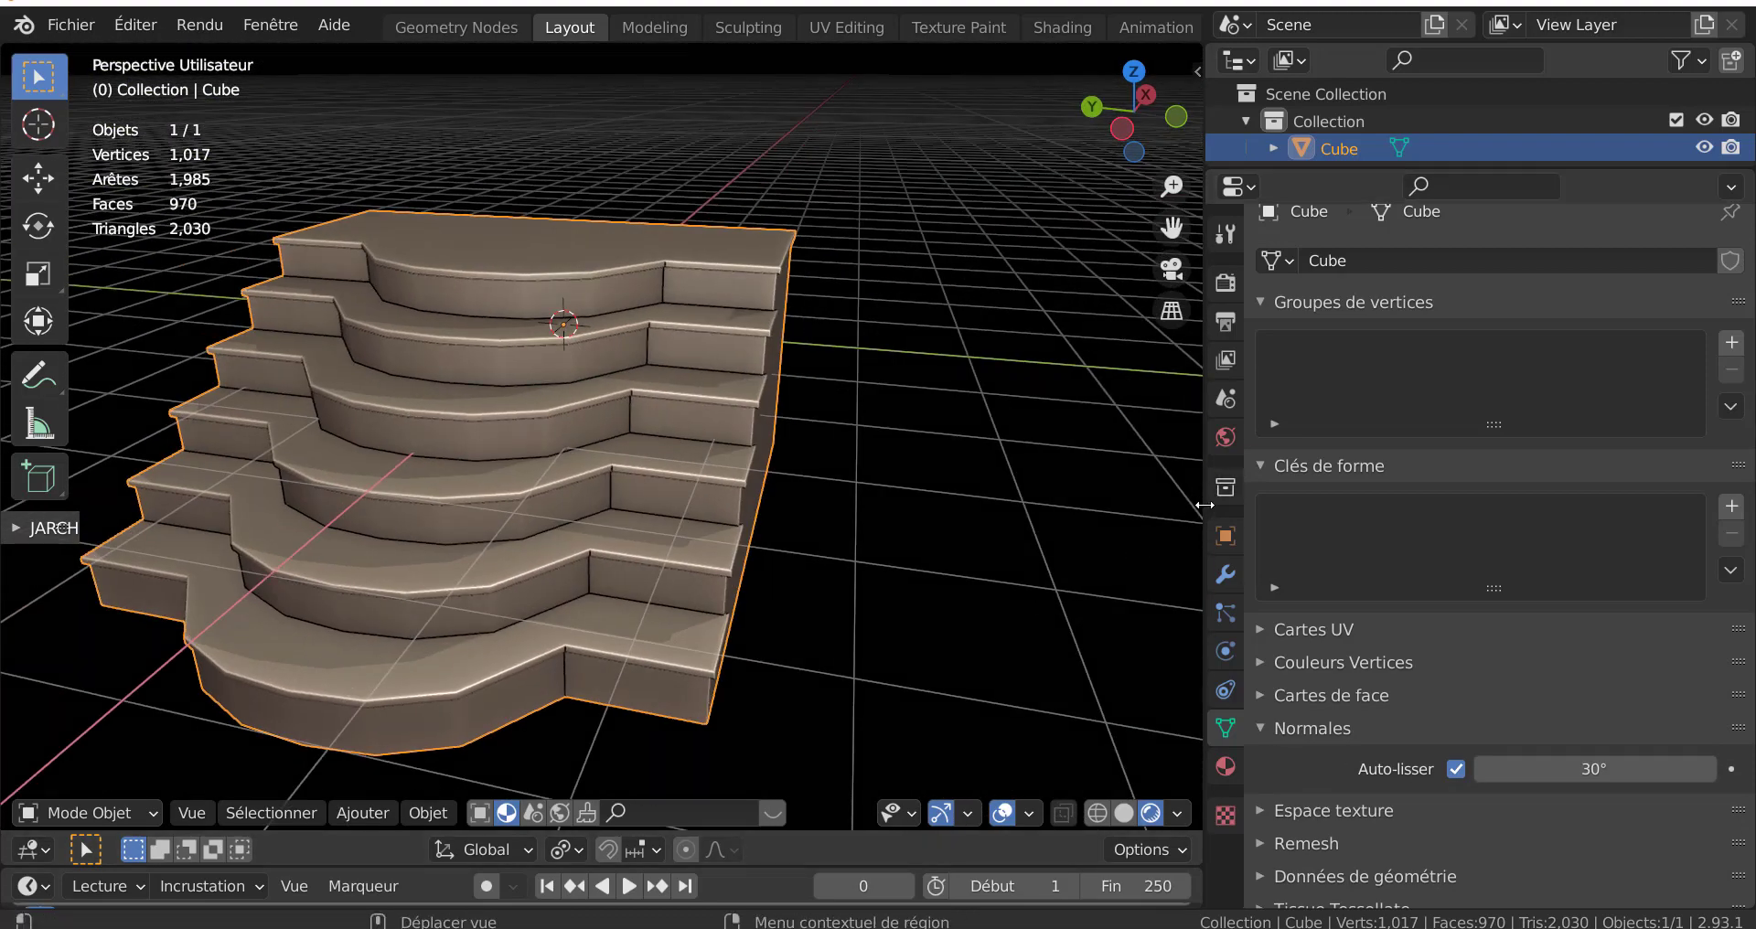
drag(1204, 503, 1505, 540)
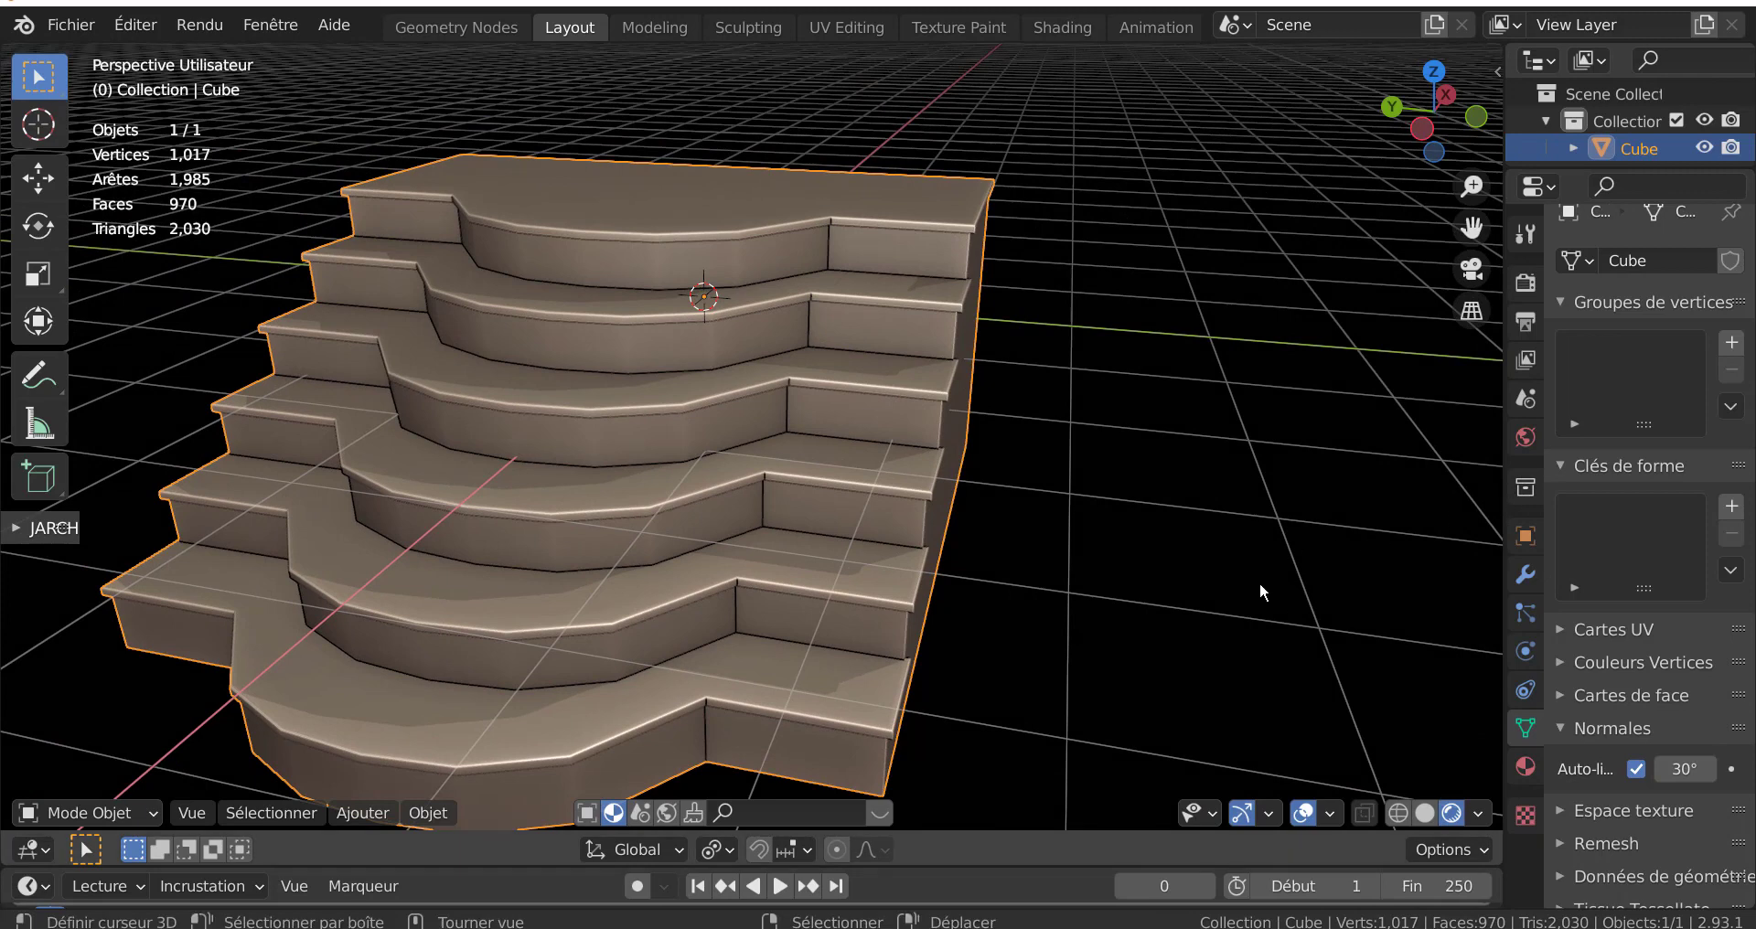
mouse_move(1261, 584)
middle_down()
mouse_move(1266, 518)
mouse_move(1075, 526)
middle_up()
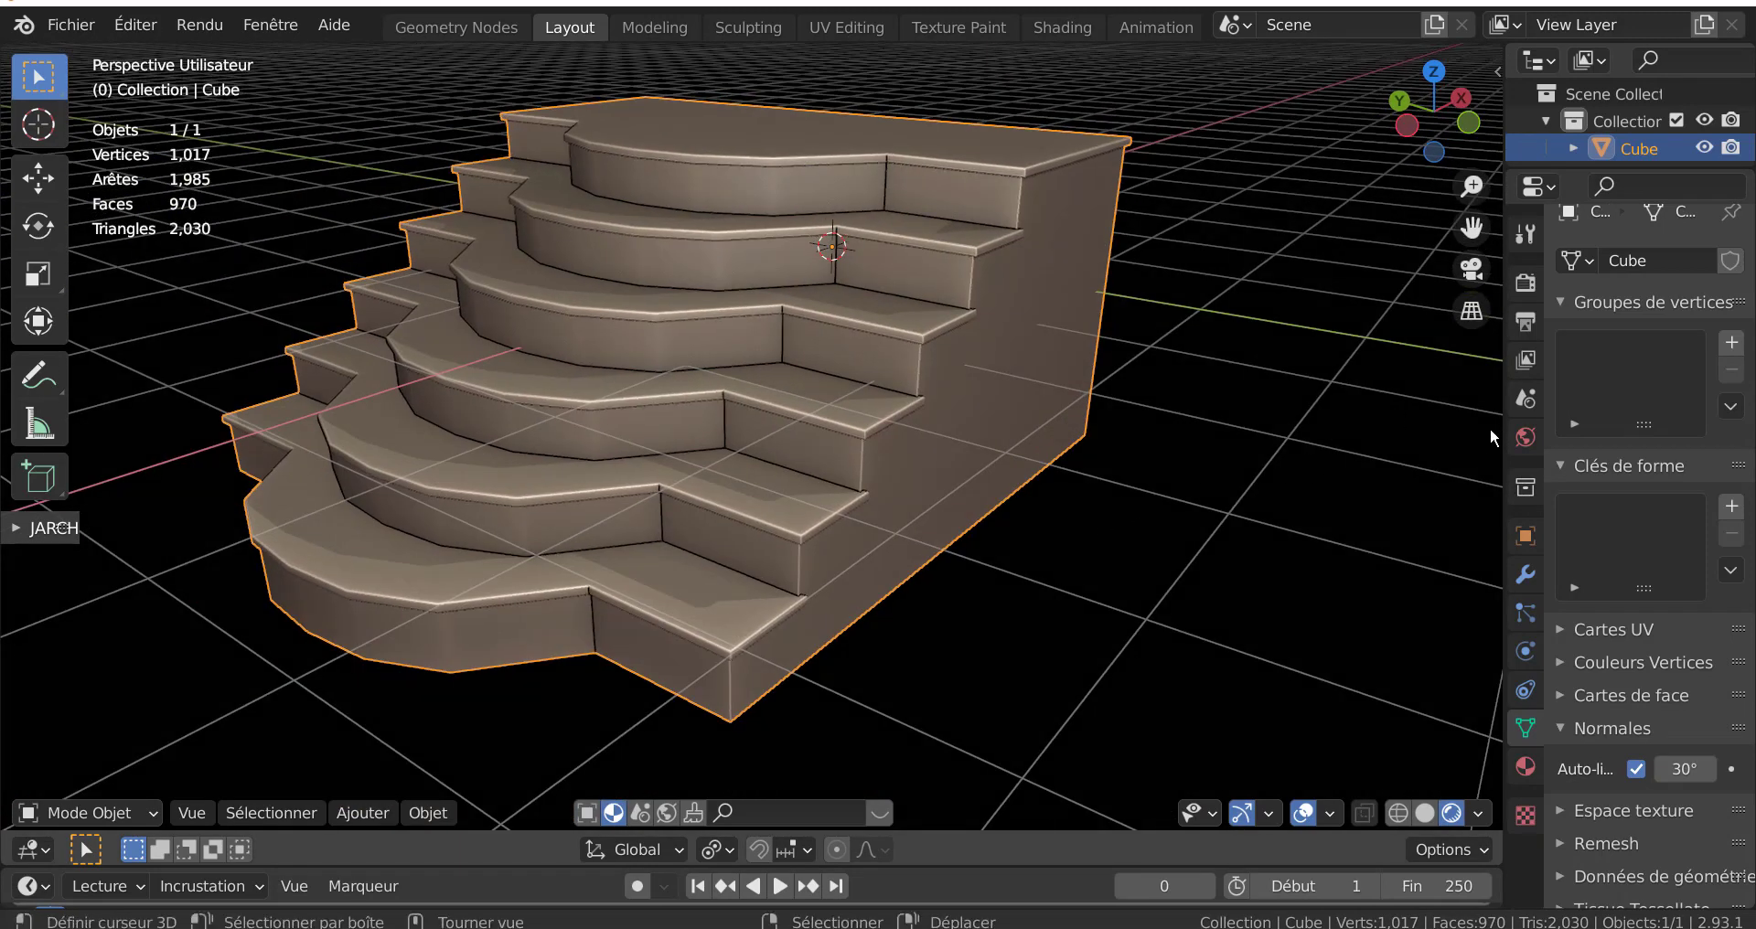
drag(1501, 424, 1370, 434)
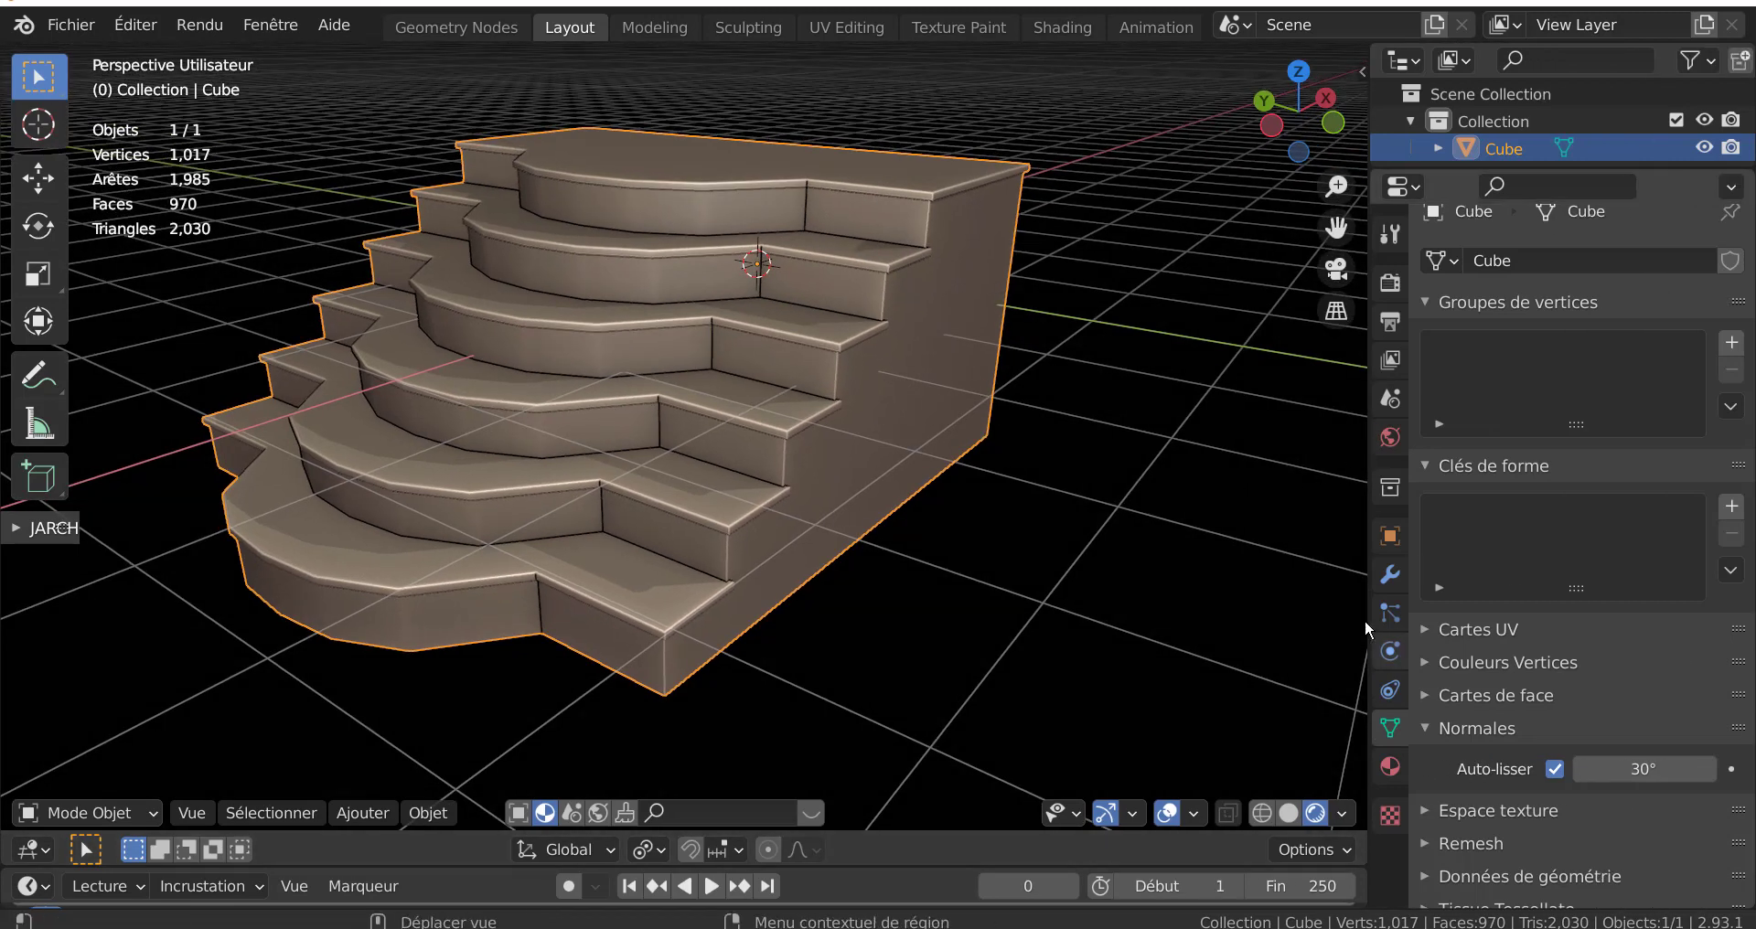
- Add a Subdivision Surface modifier at viewport level 2, inspect the stairs, then delete the modifier
click(1390, 576)
click(1546, 277)
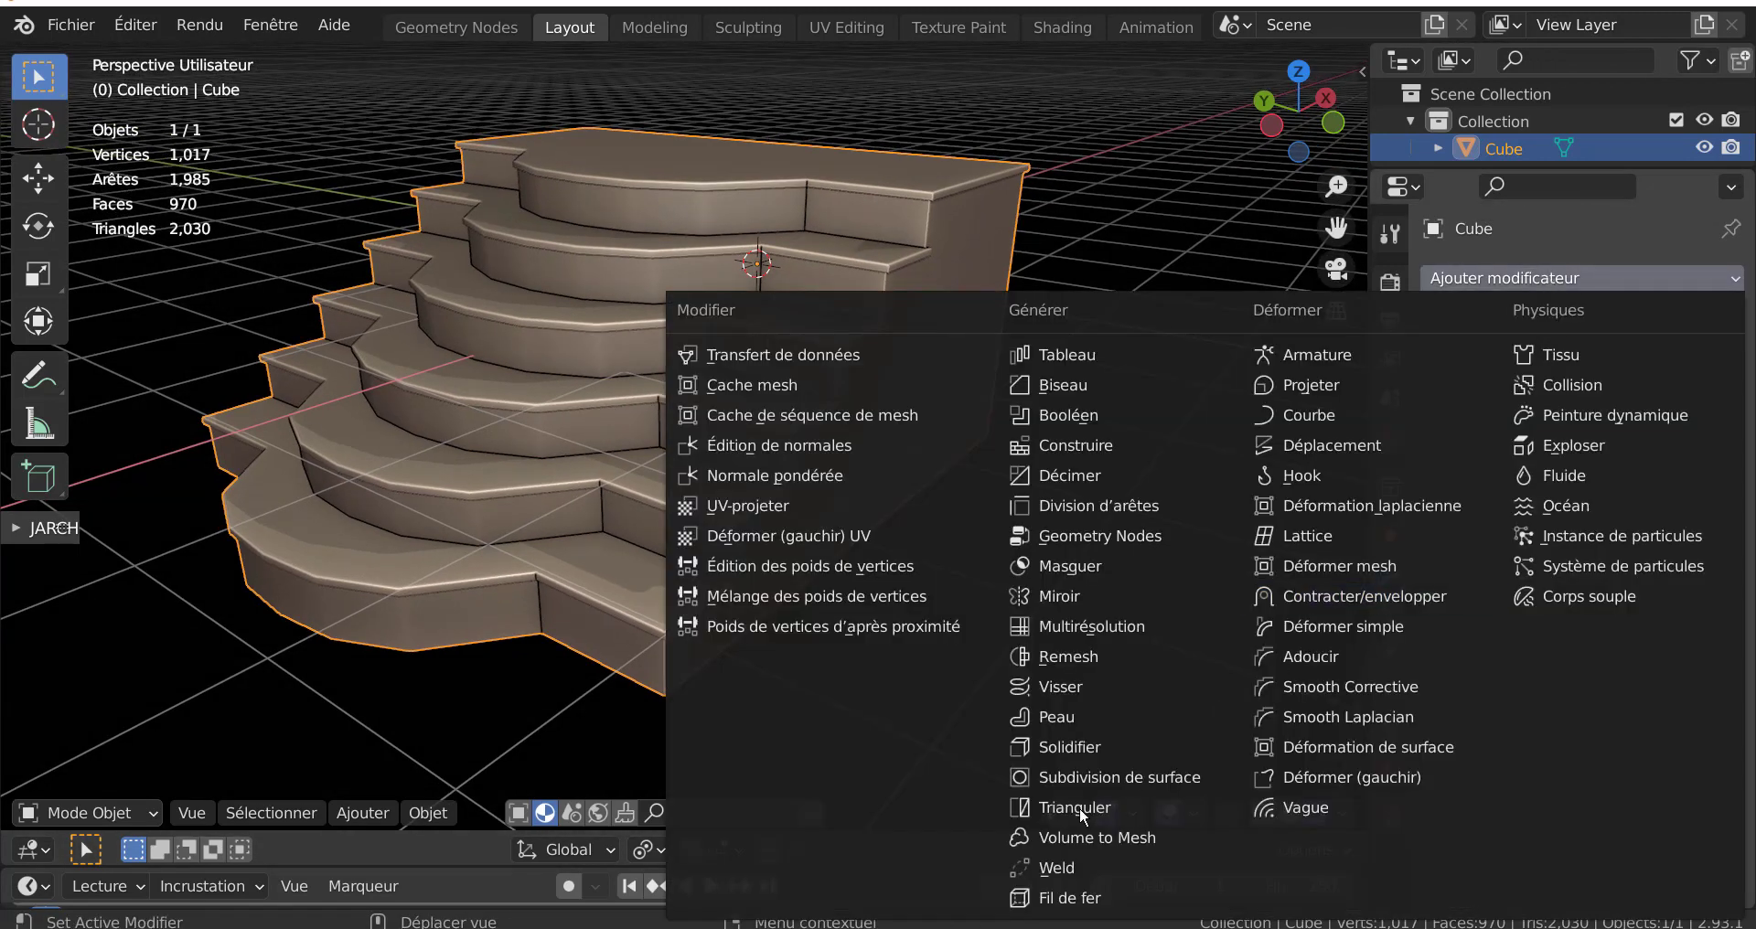
click(1110, 776)
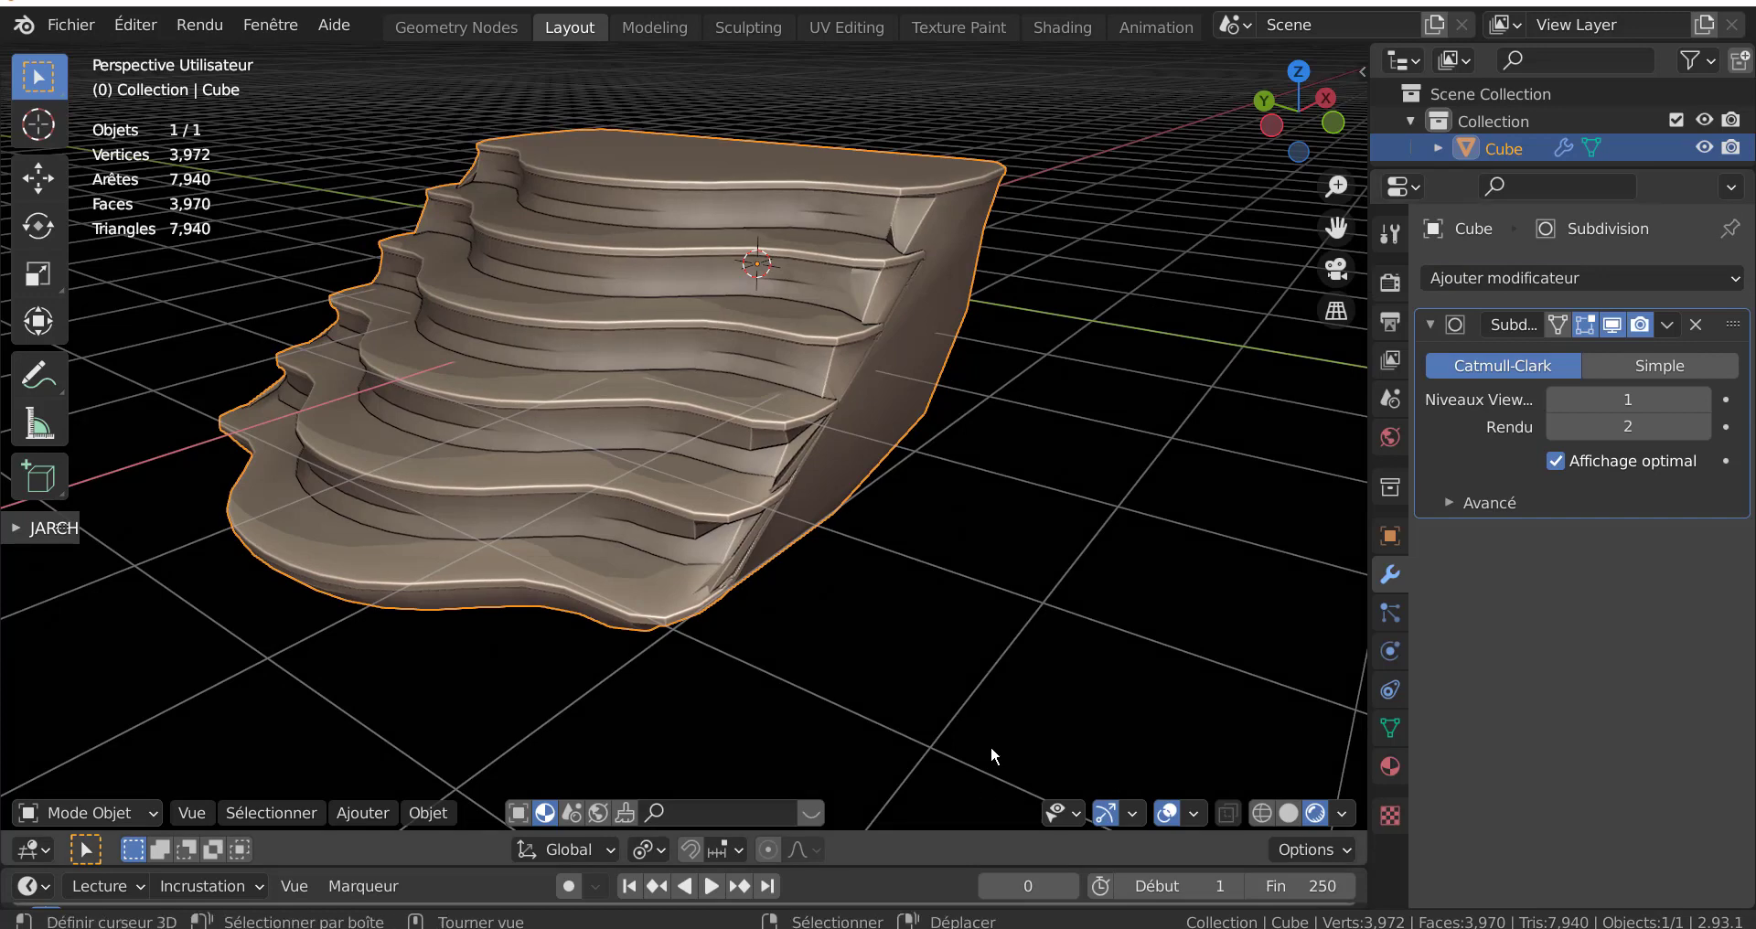
mouse_move(996, 689)
middle_down()
mouse_move(995, 719)
mouse_move(909, 668)
middle_up()
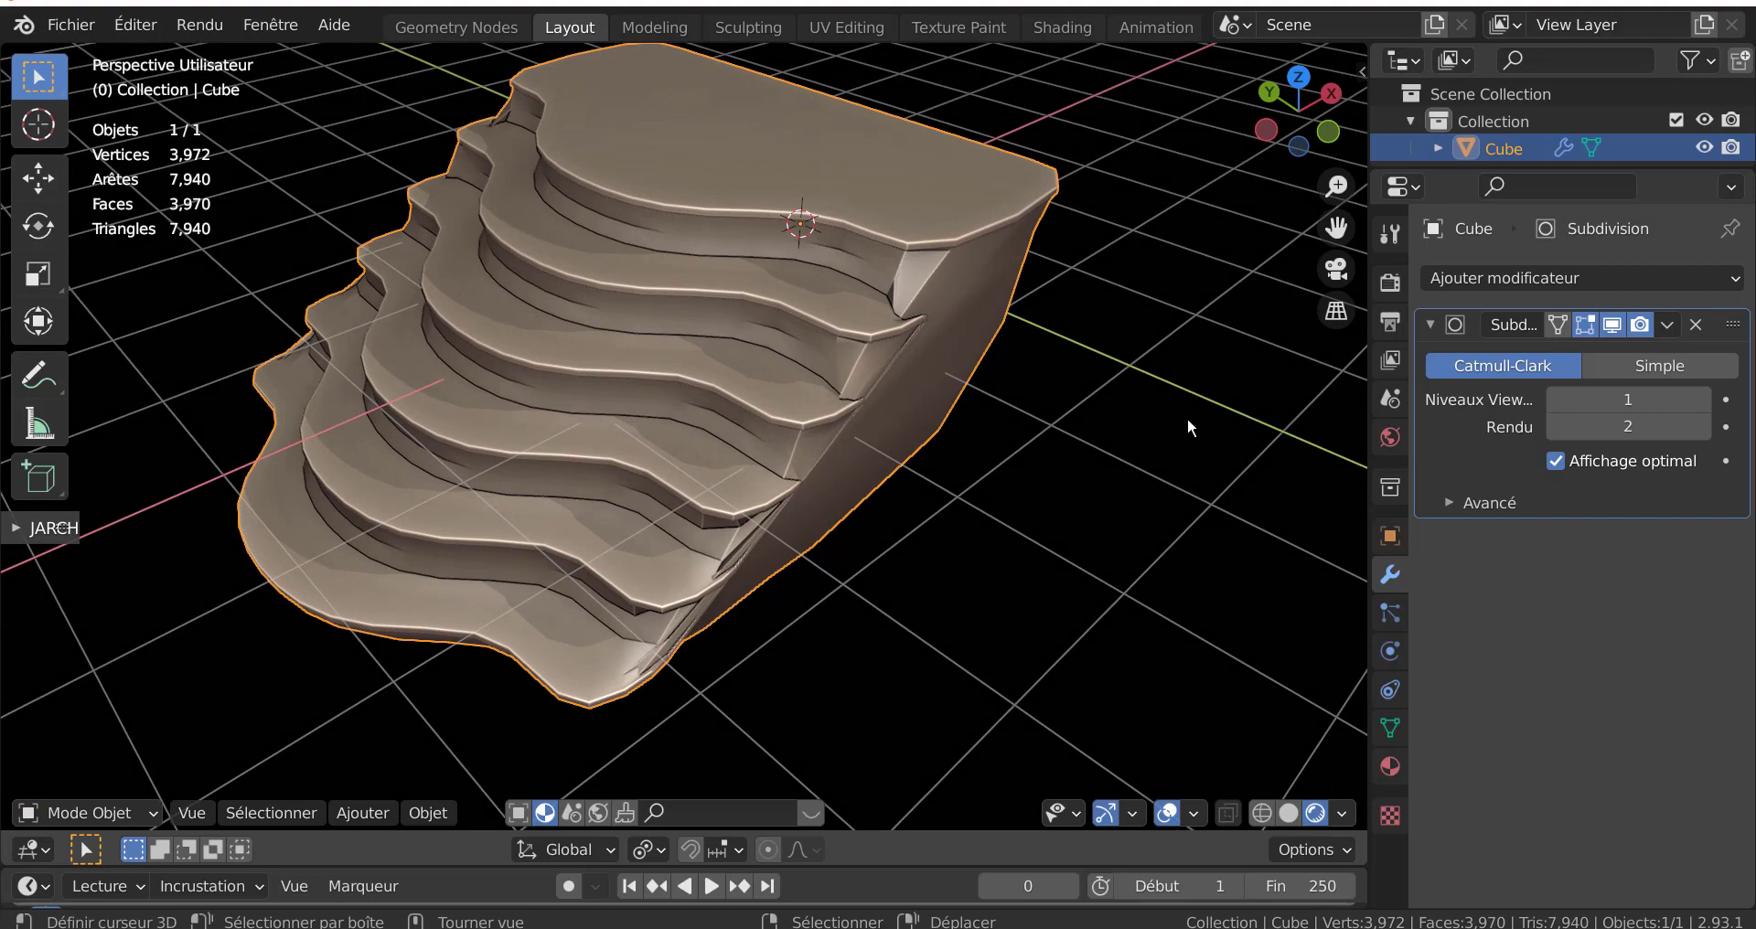
click(1701, 400)
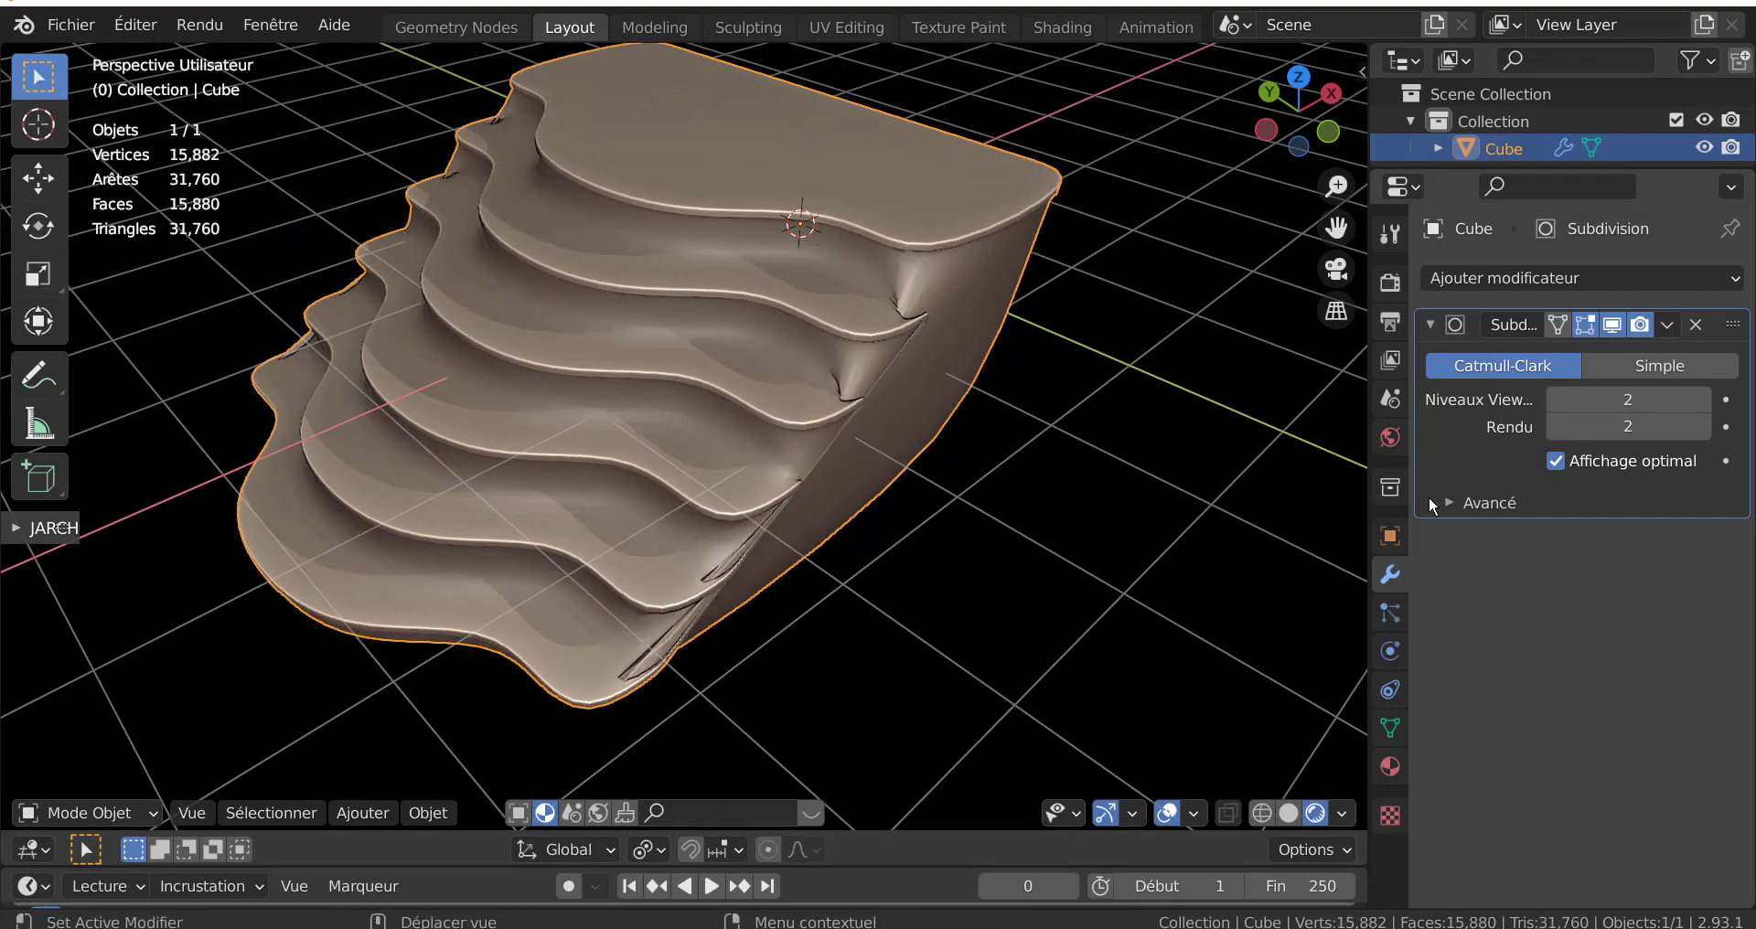
mouse_move(1097, 457)
middle_down()
mouse_move(804, 431)
mouse_move(870, 338)
mouse_move(886, 443)
mouse_move(1124, 522)
middle_up()
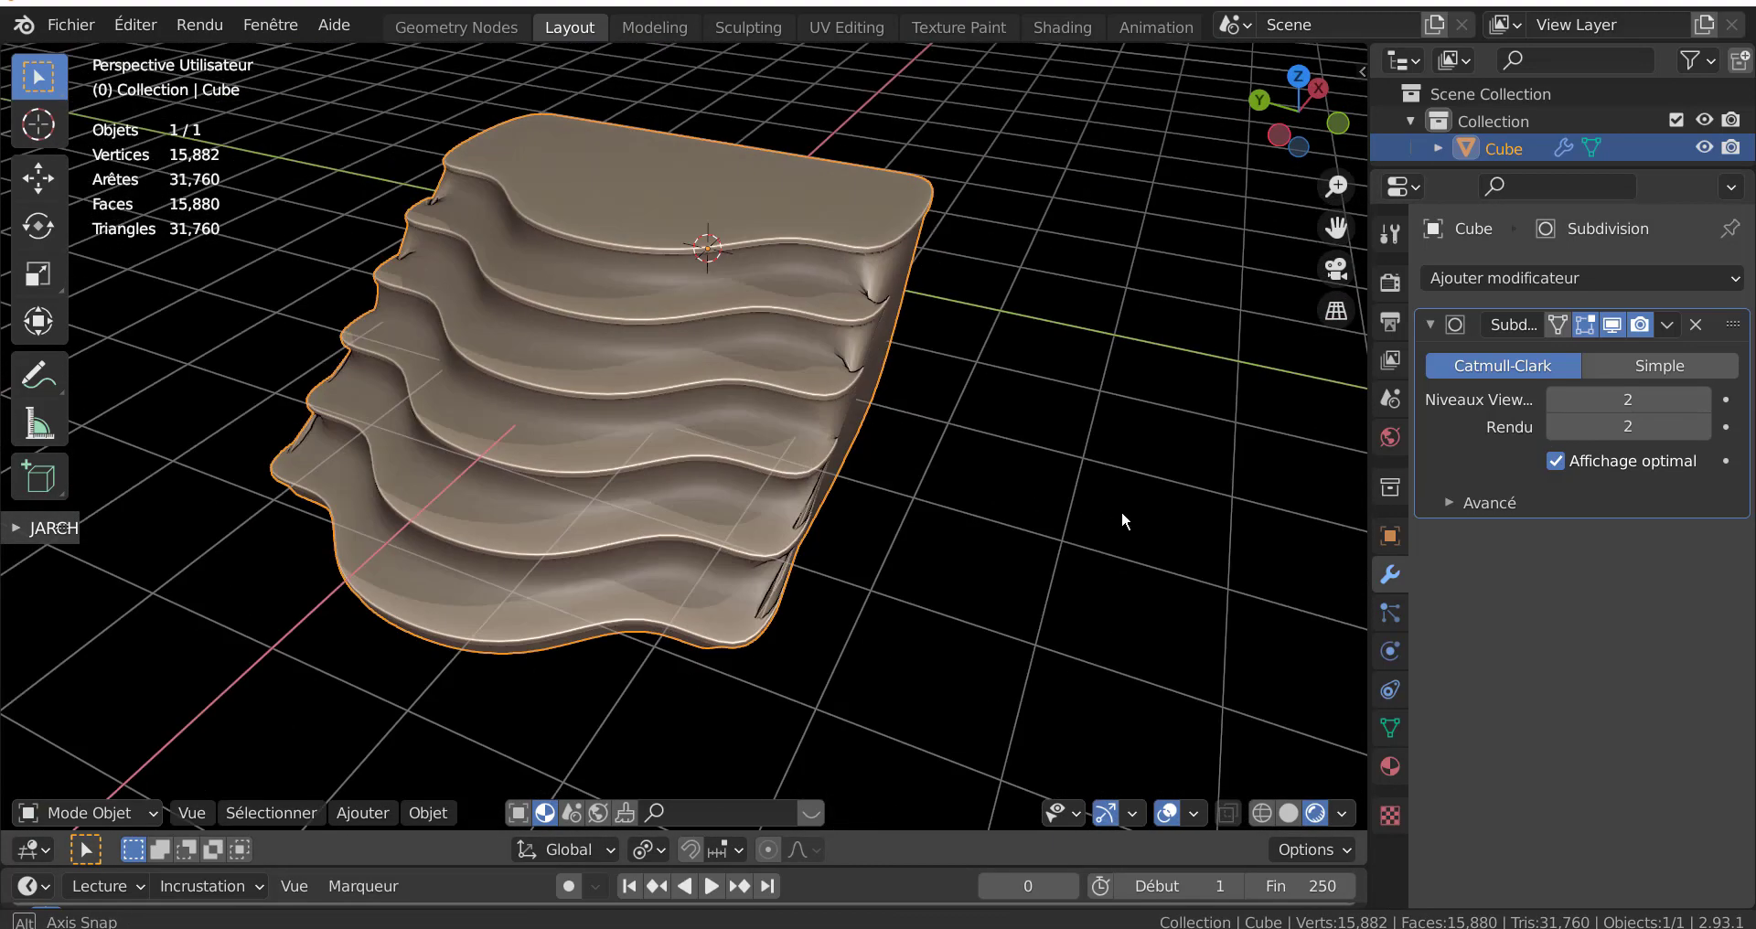
scroll(611, 469, up, 2)
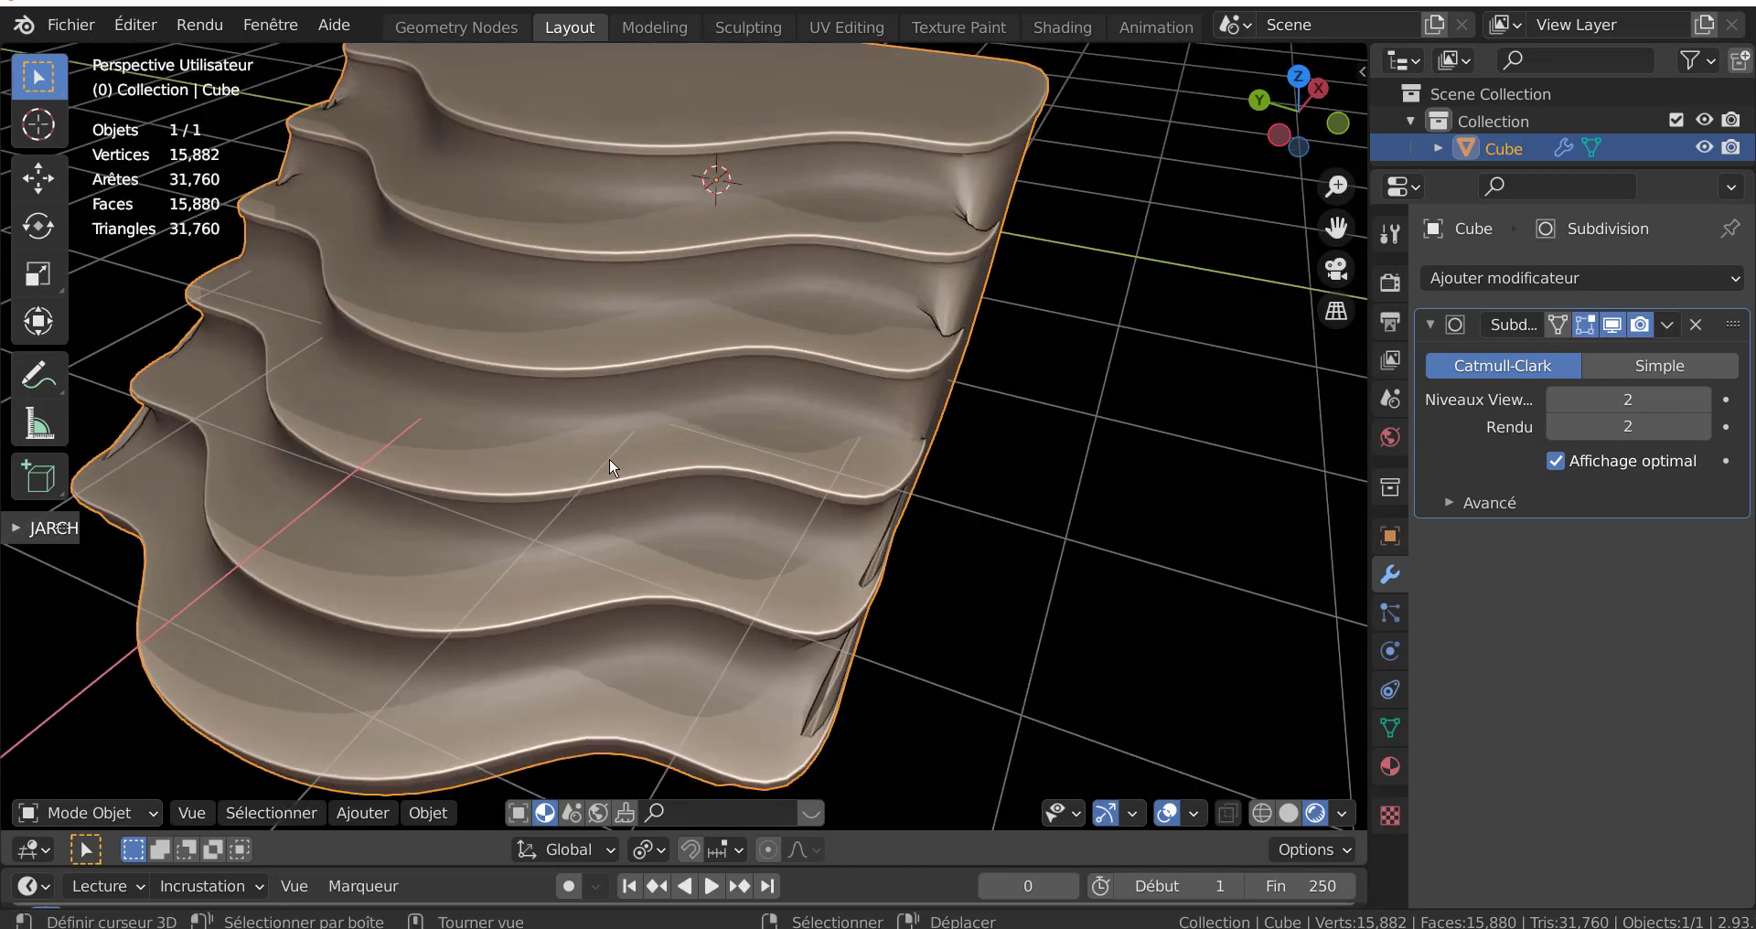
click(1696, 324)
scroll(1169, 555, down, 1)
scroll(1143, 571, down, 2)
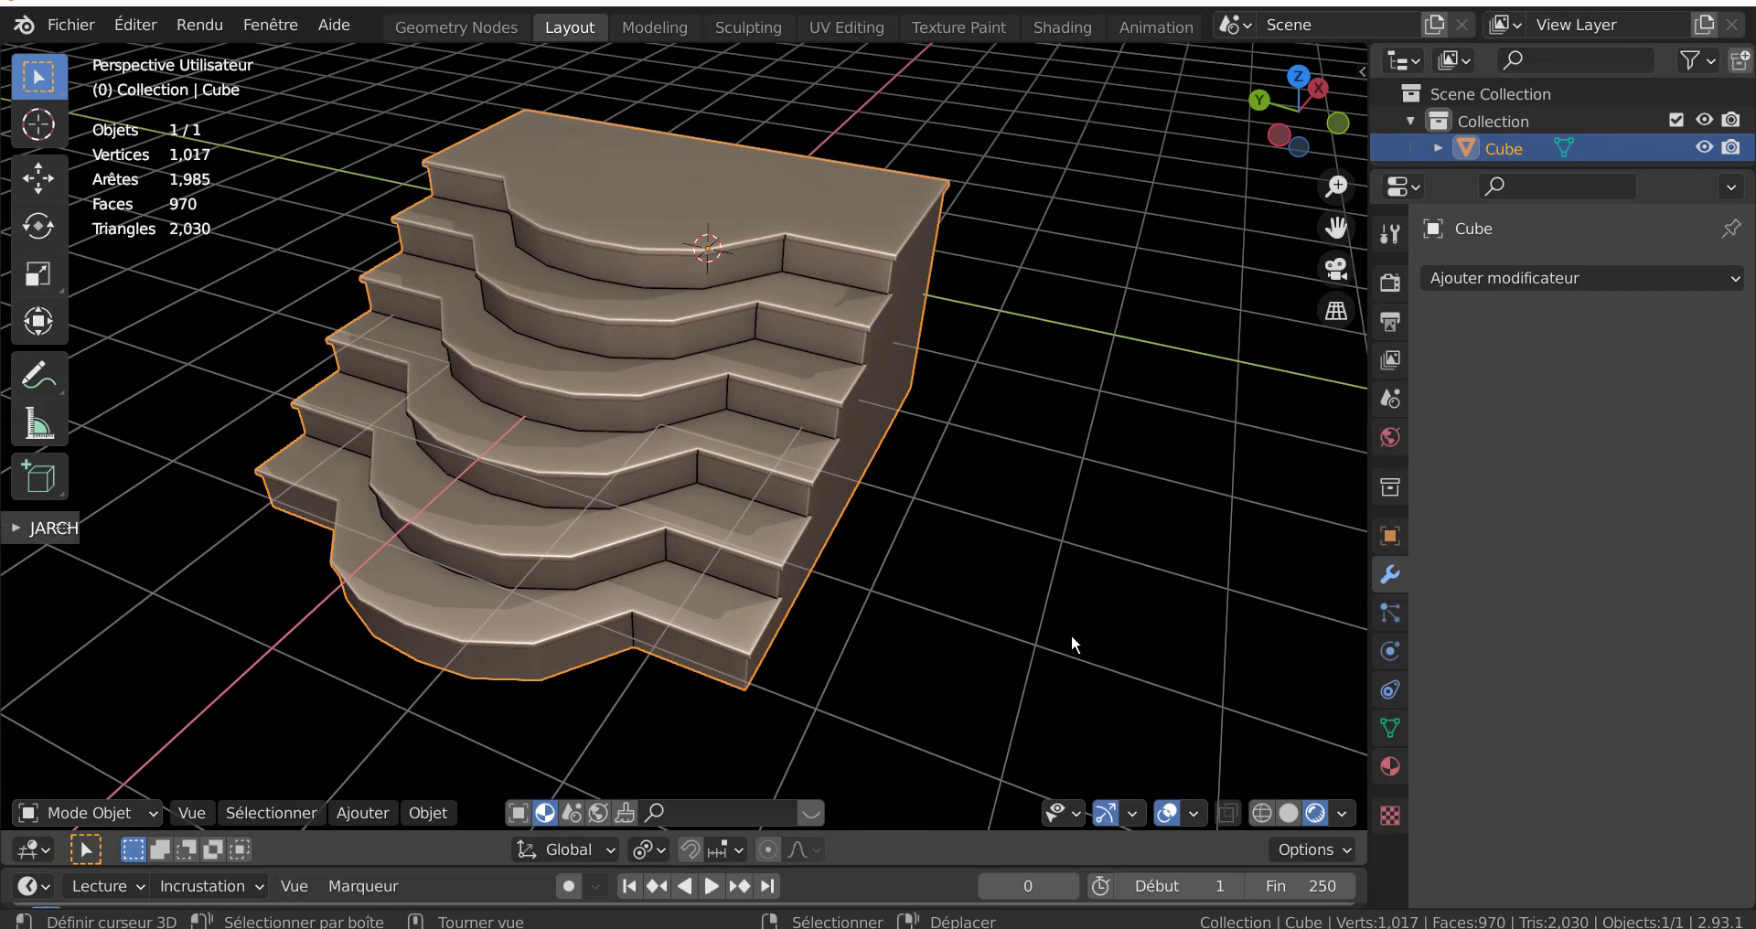
- Open the 3D-Print sidebar and widen it to read 0 non-manifold edges and 232 overhang faces
scroll(1072, 633, down, 1)
scroll(1050, 606, down, 1)
middle_drag(1059, 553, 1125, 602)
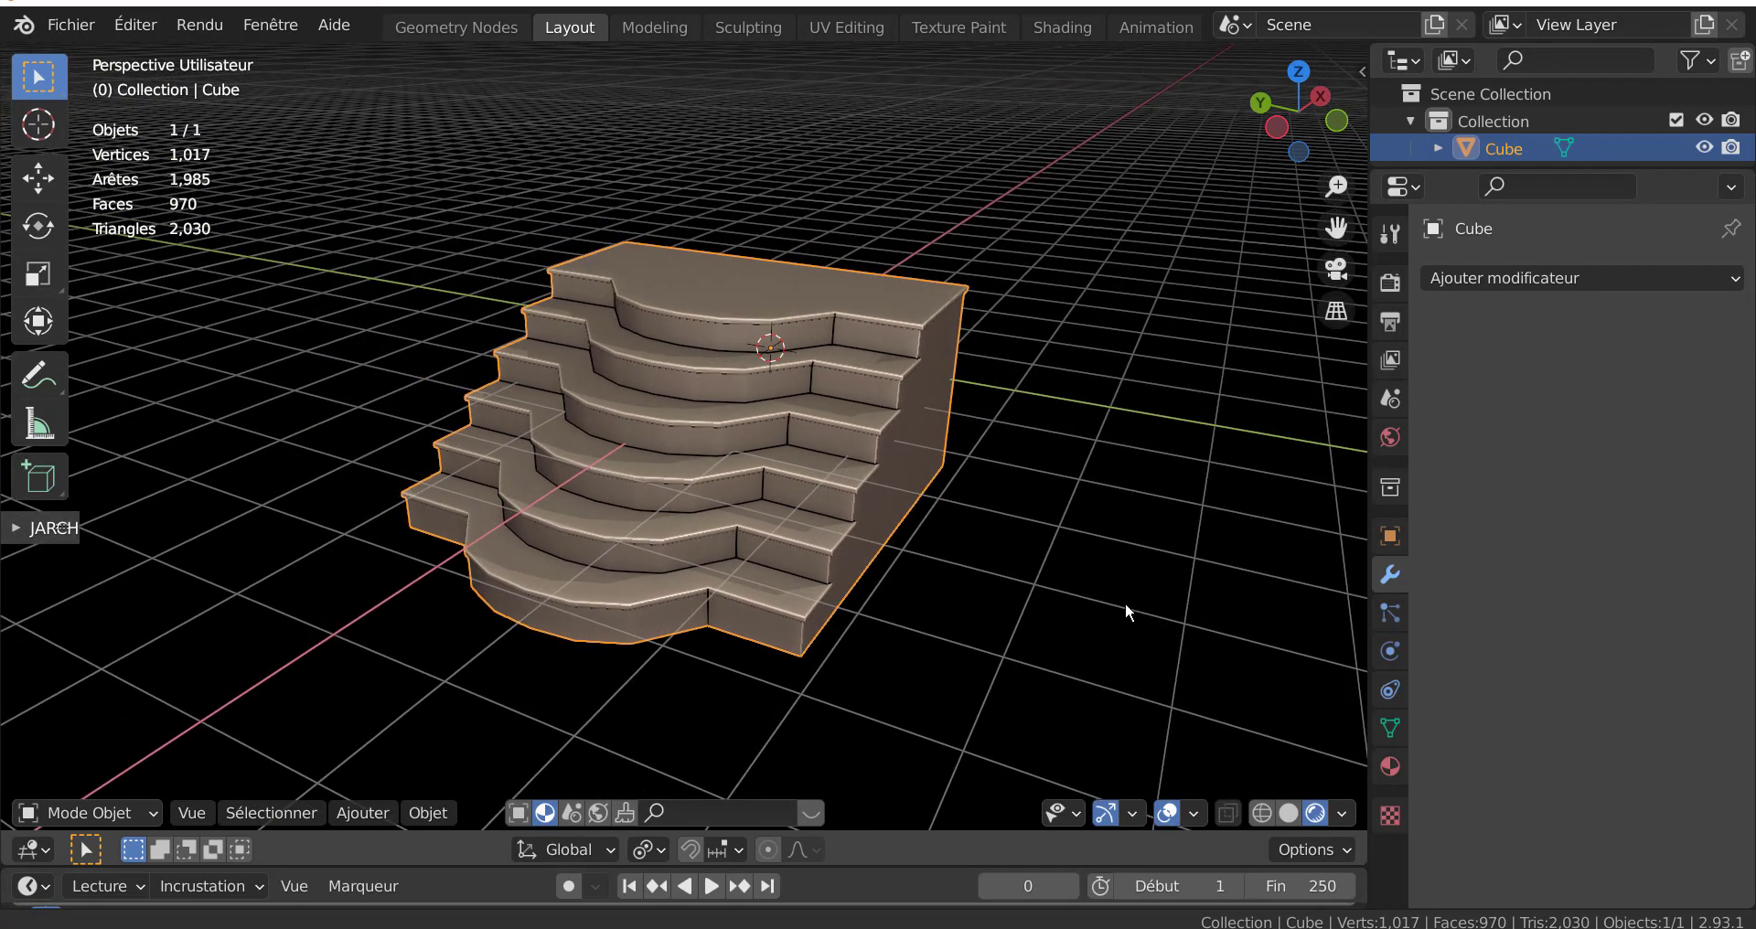
scroll(1277, 567, up, 1)
scroll(1257, 585, up, 1)
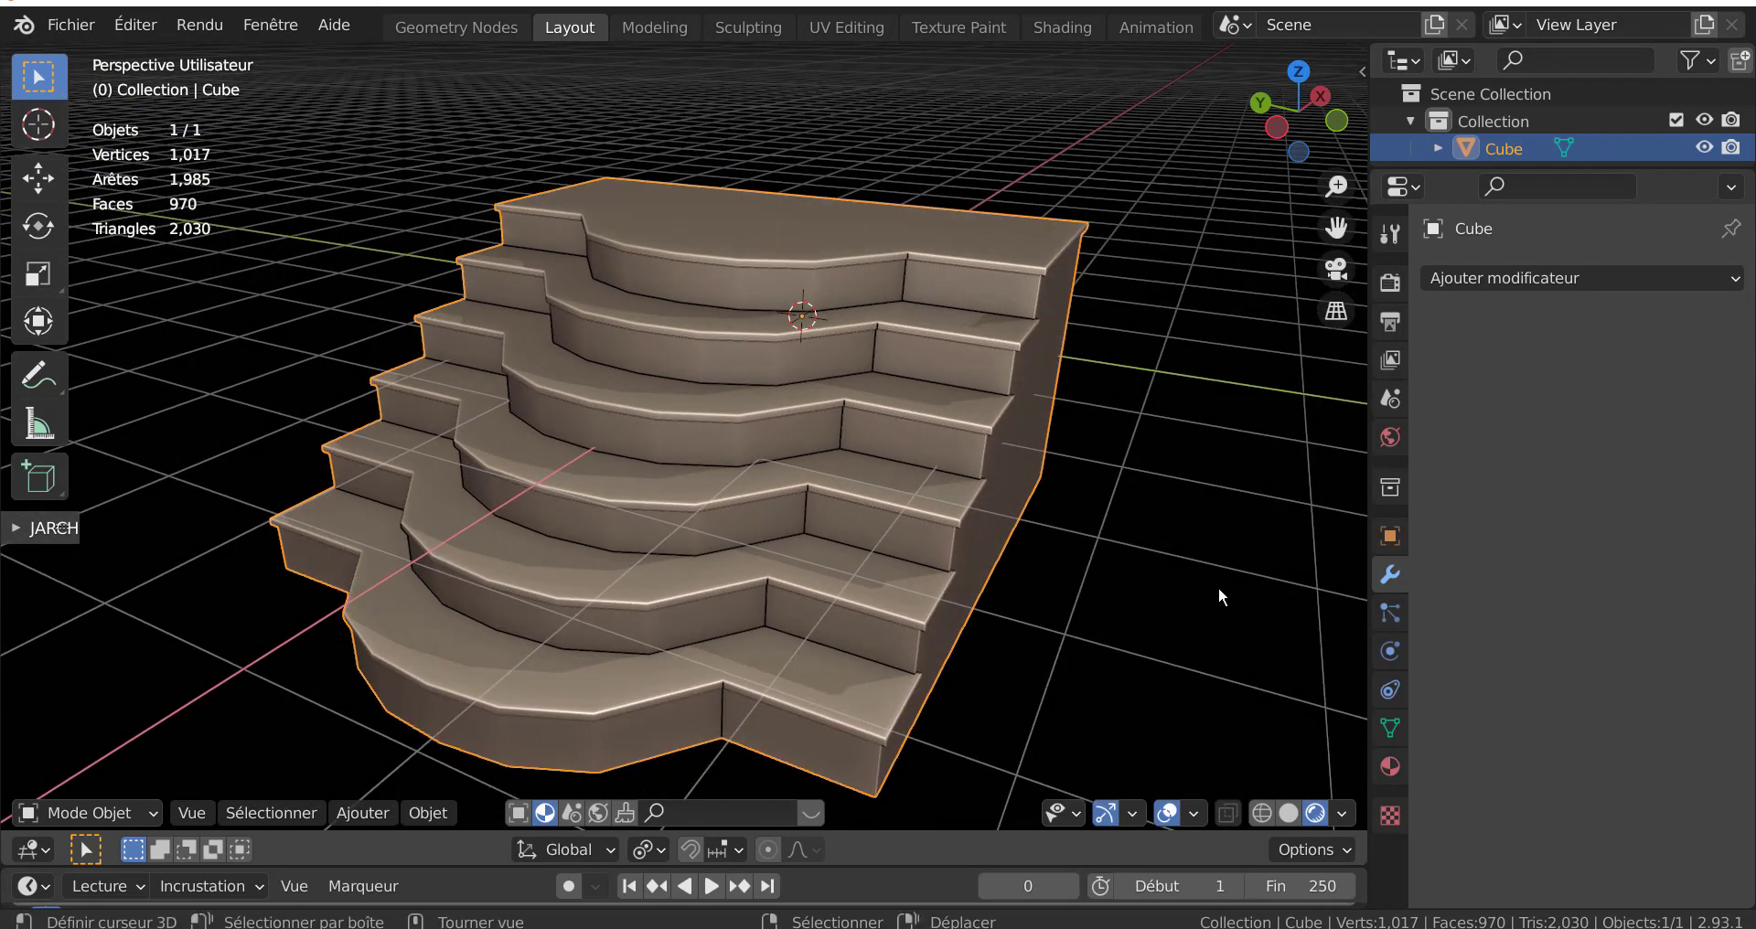
scroll(996, 618, down, 2)
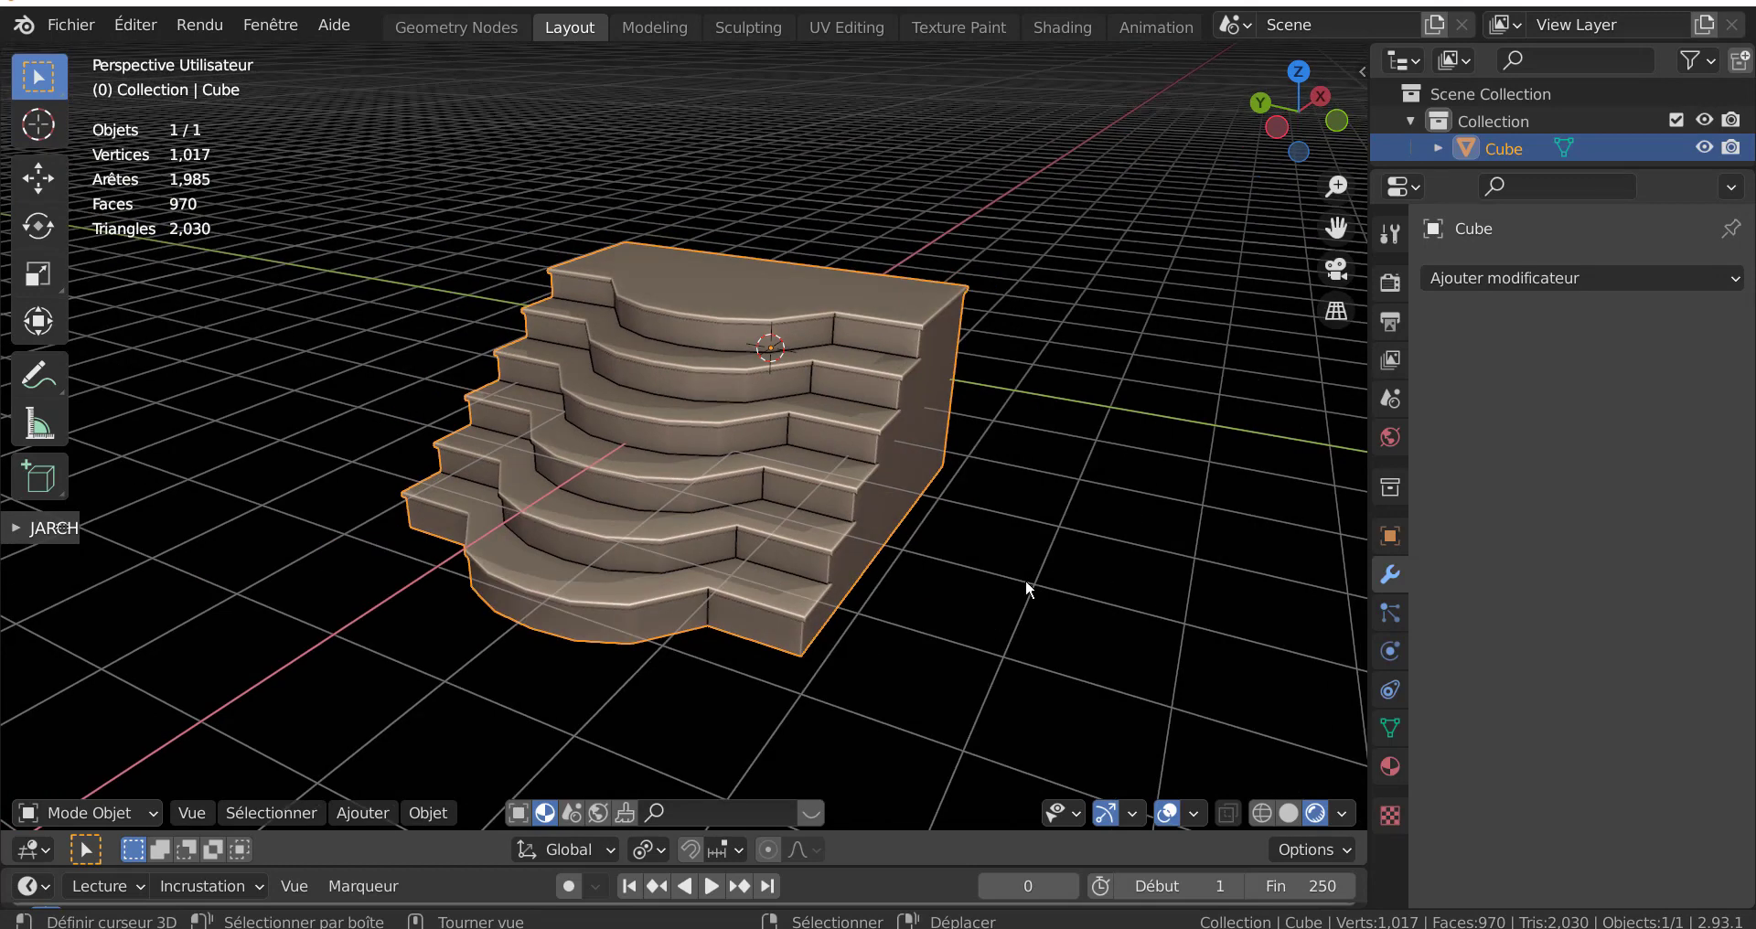
key(n)
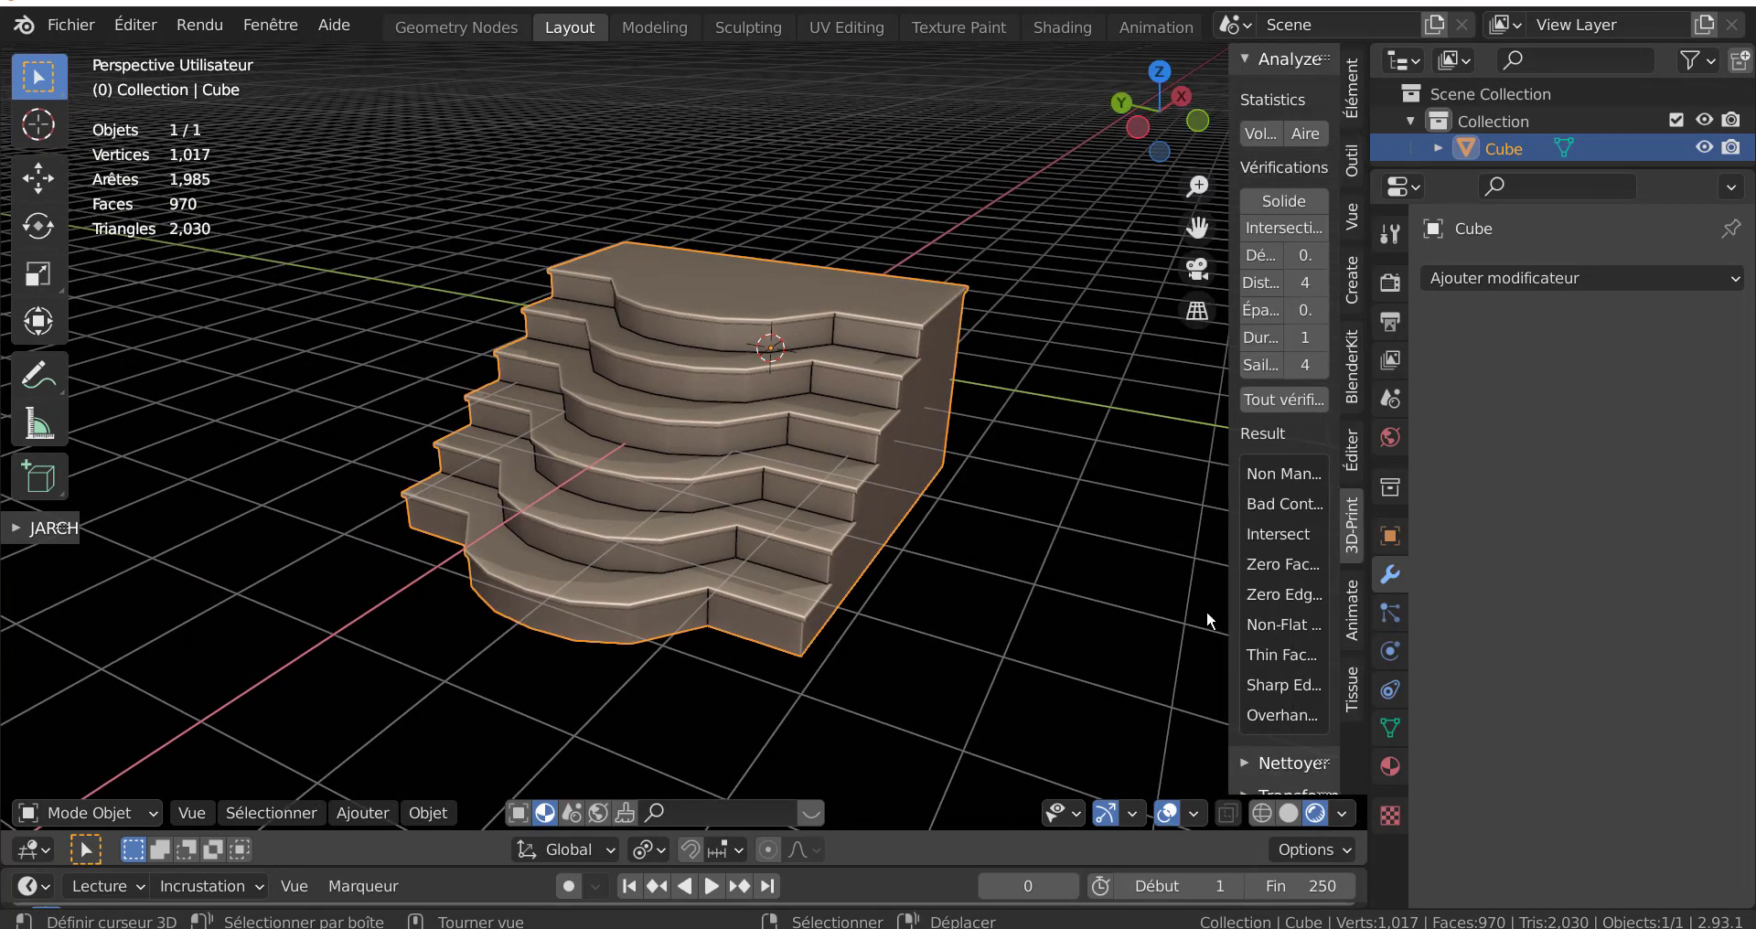
drag(1220, 520, 1075, 521)
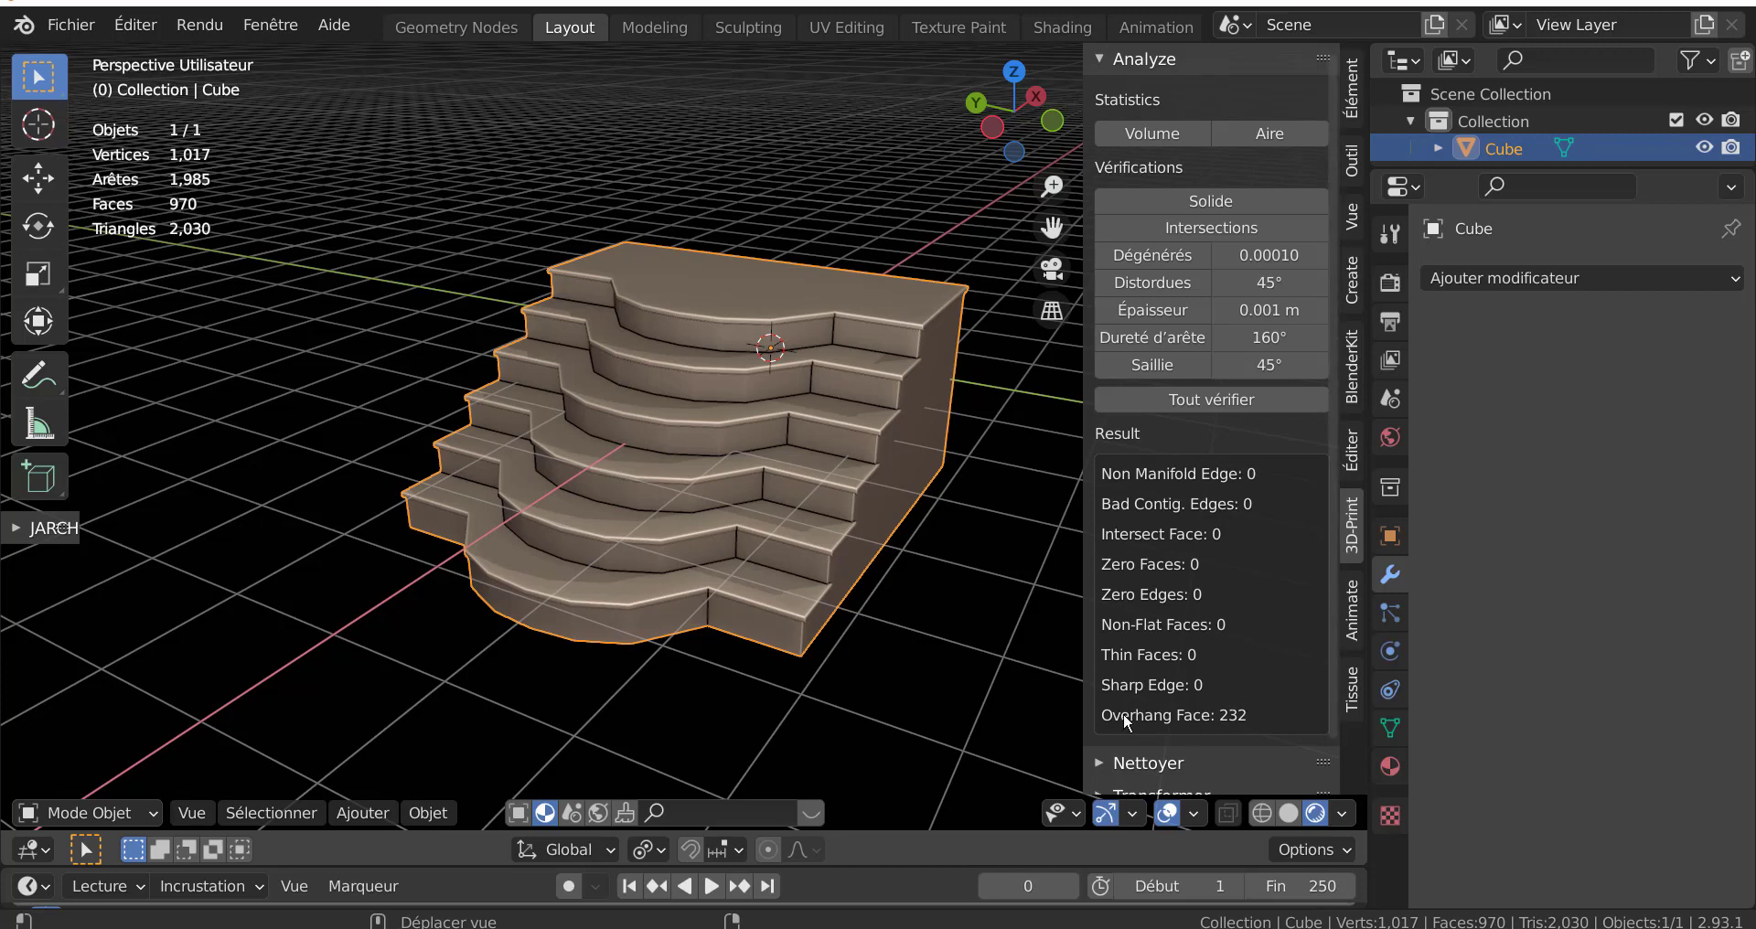
middle_drag(878, 641, 918, 611)
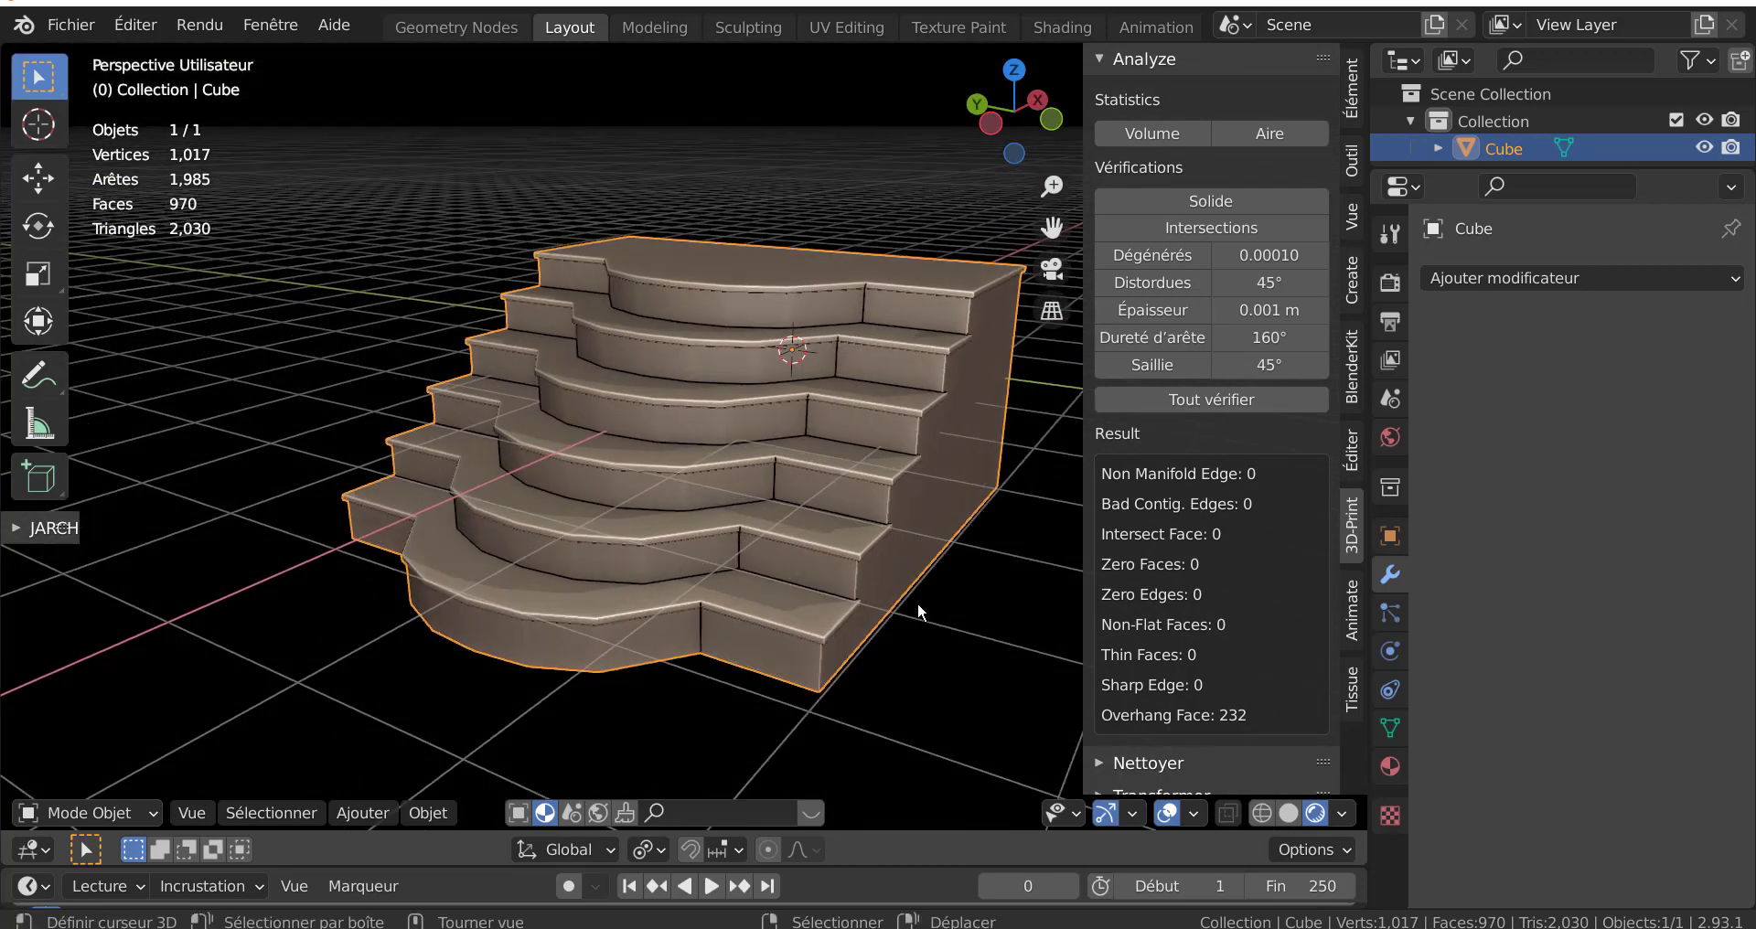
scroll(918, 602, up, 1)
scroll(1216, 731, down, 1)
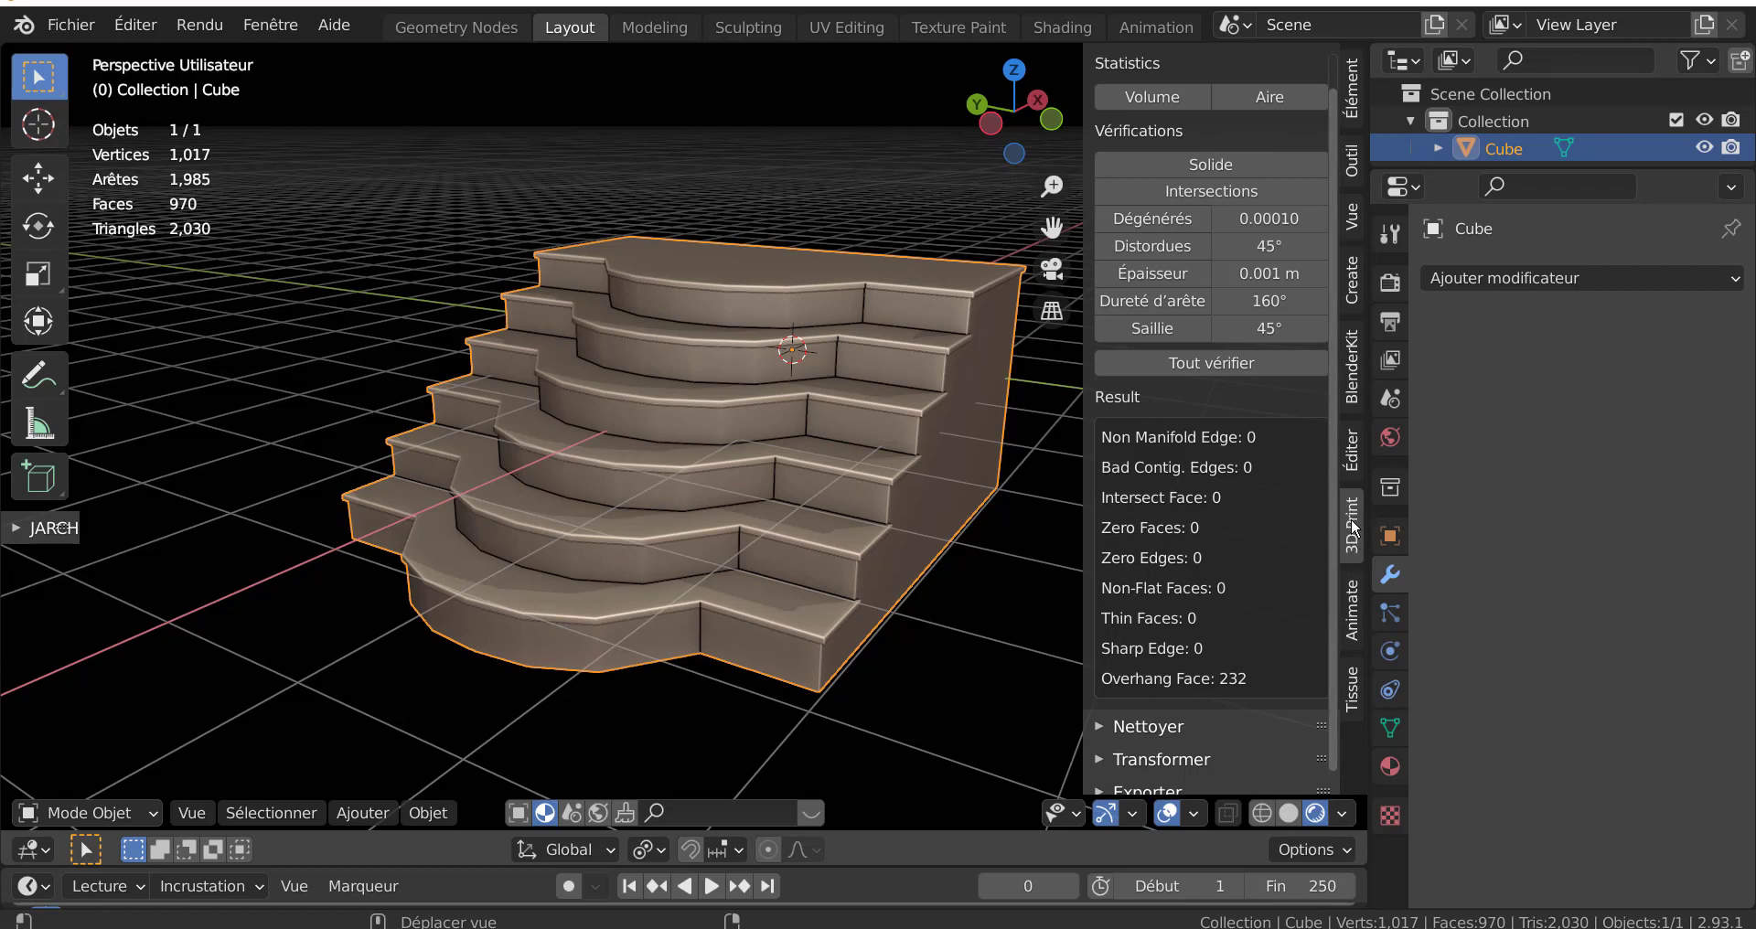
click(74, 25)
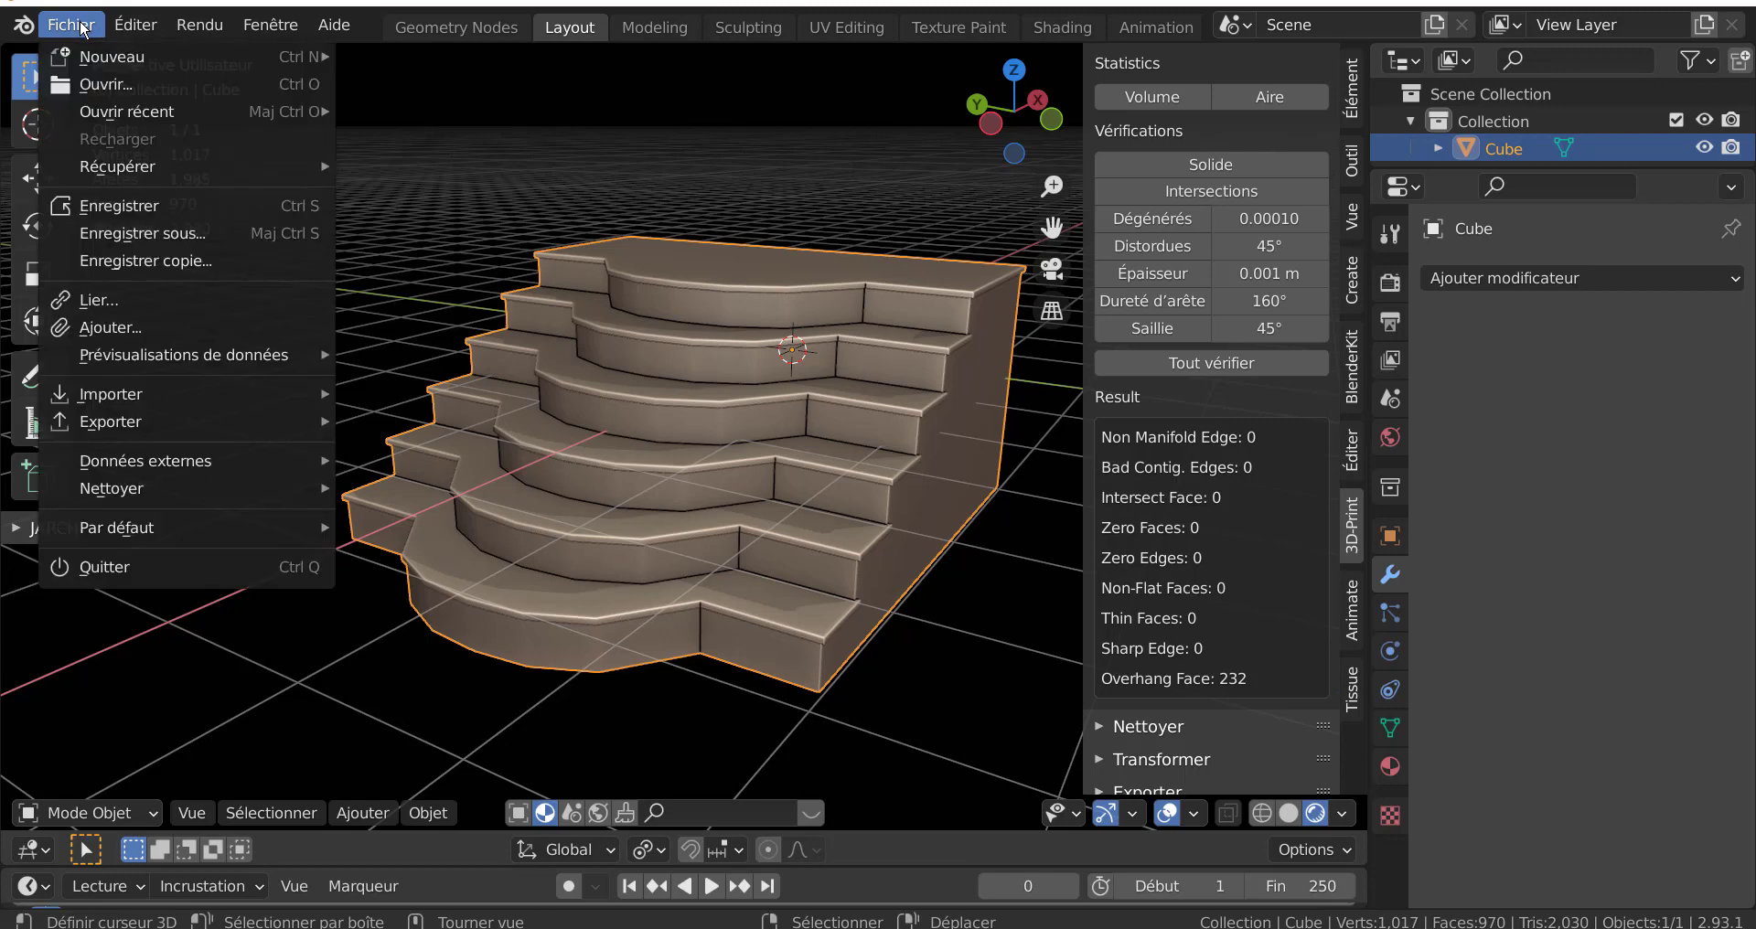
mouse_move(134, 24)
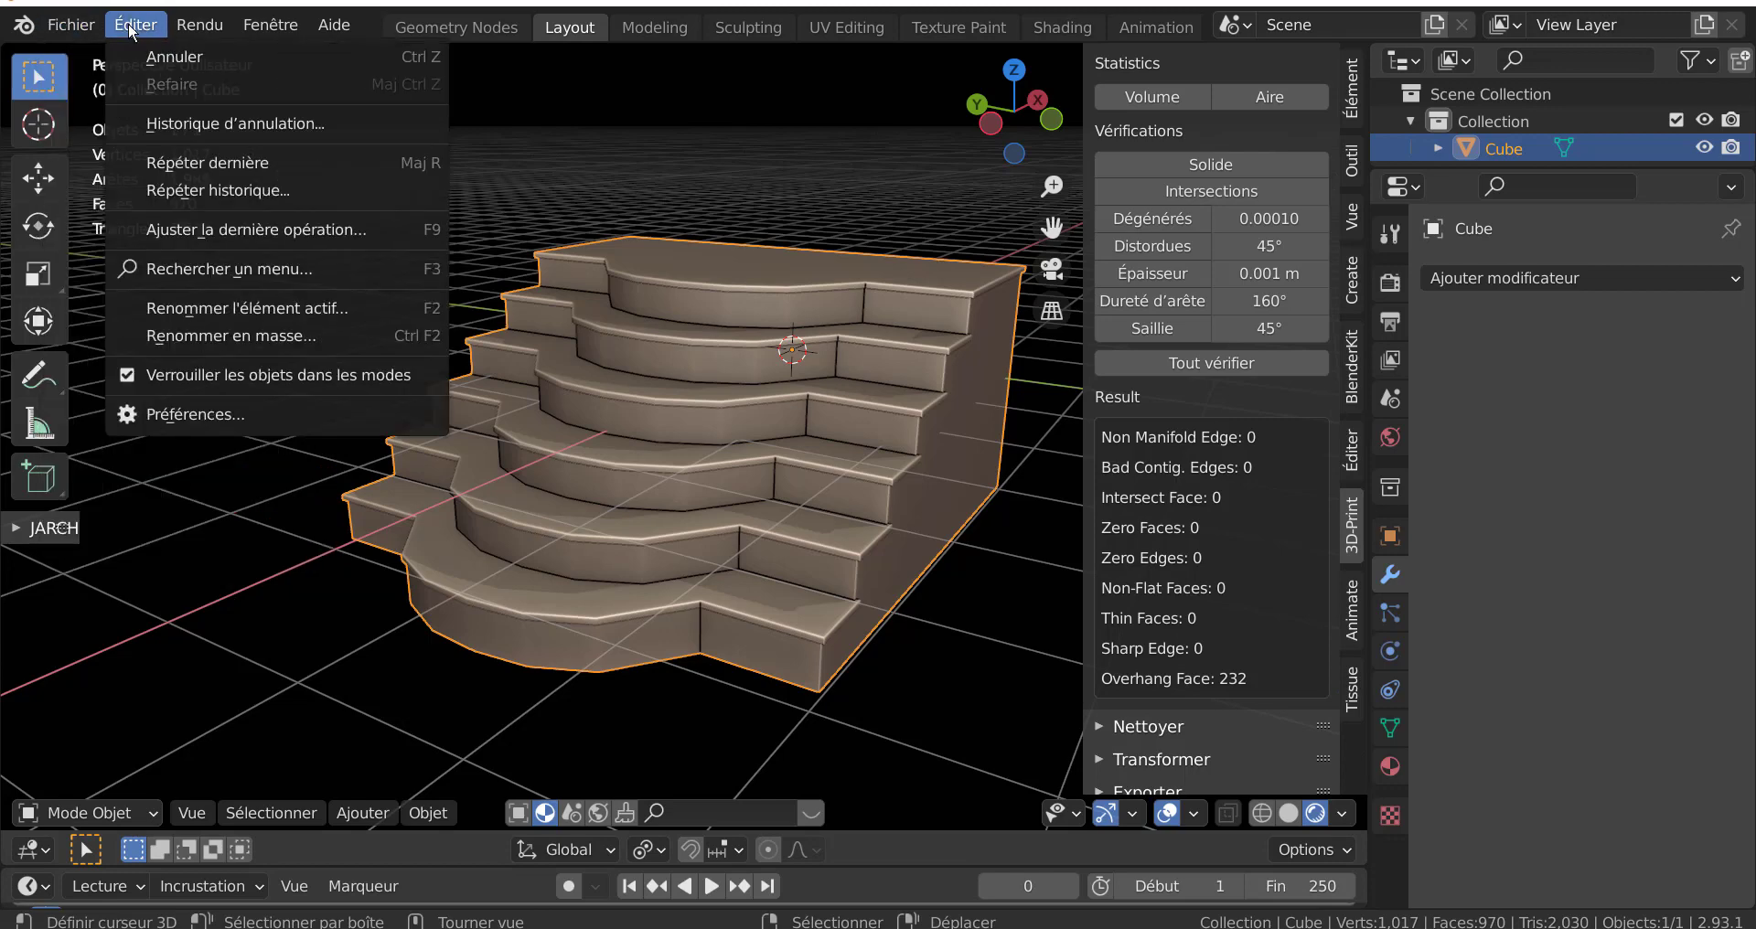
click(178, 415)
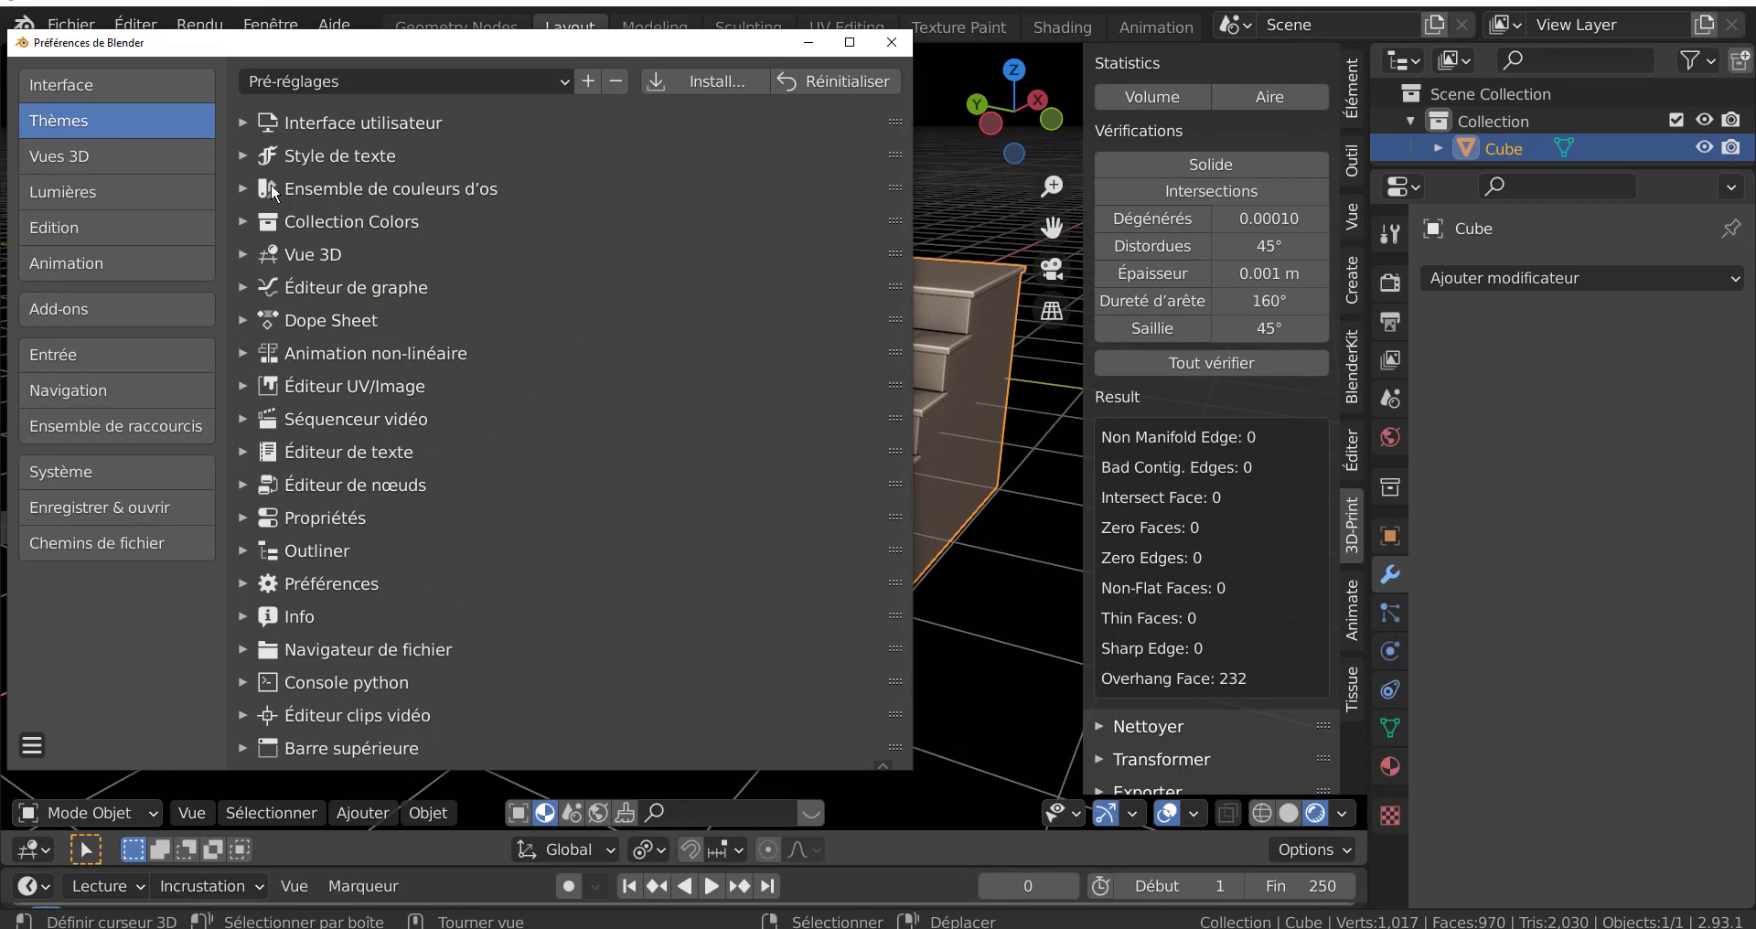
click(67, 316)
click(753, 128)
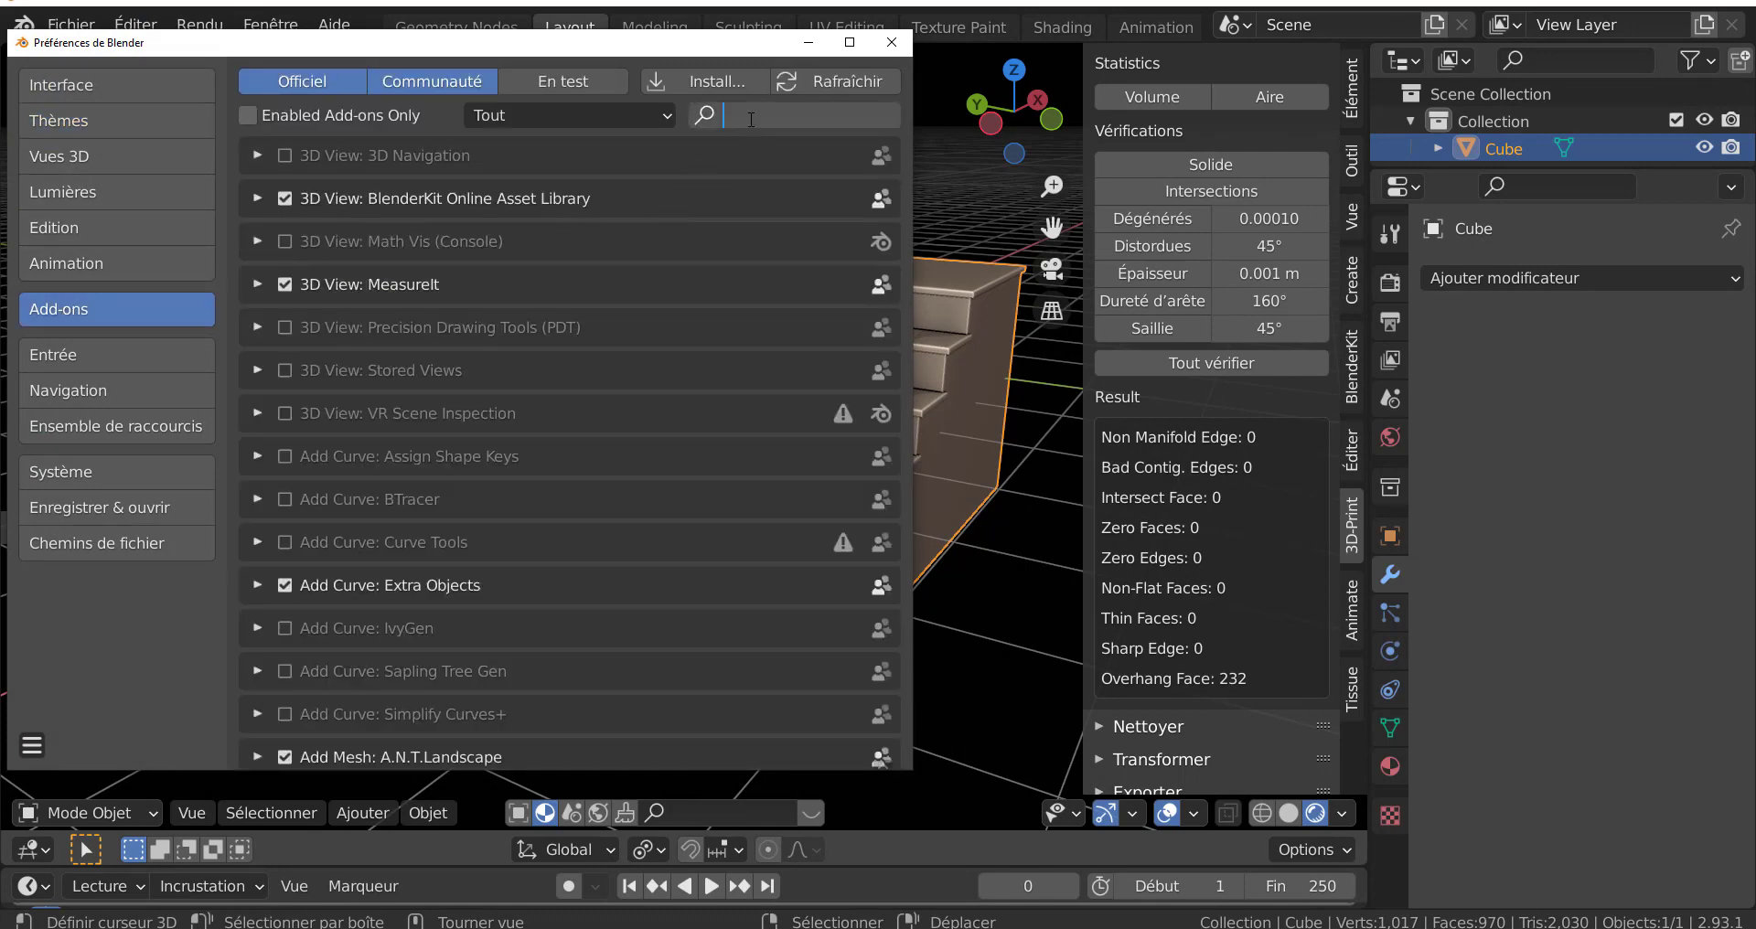
text(tool)
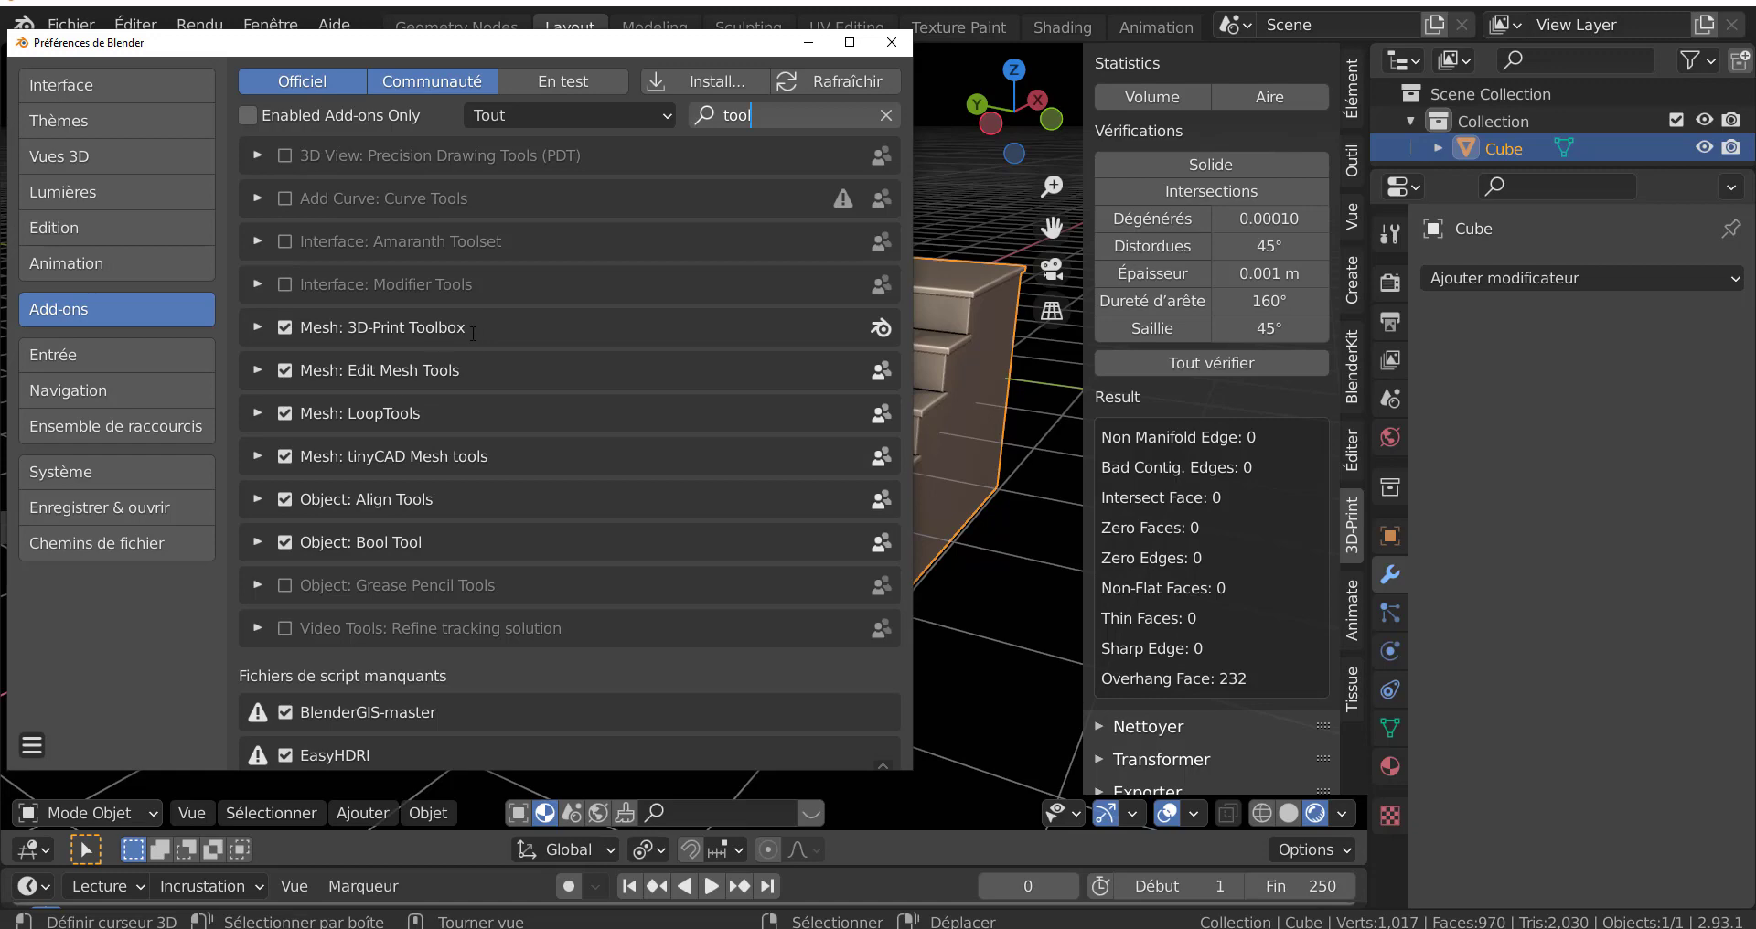
click(885, 49)
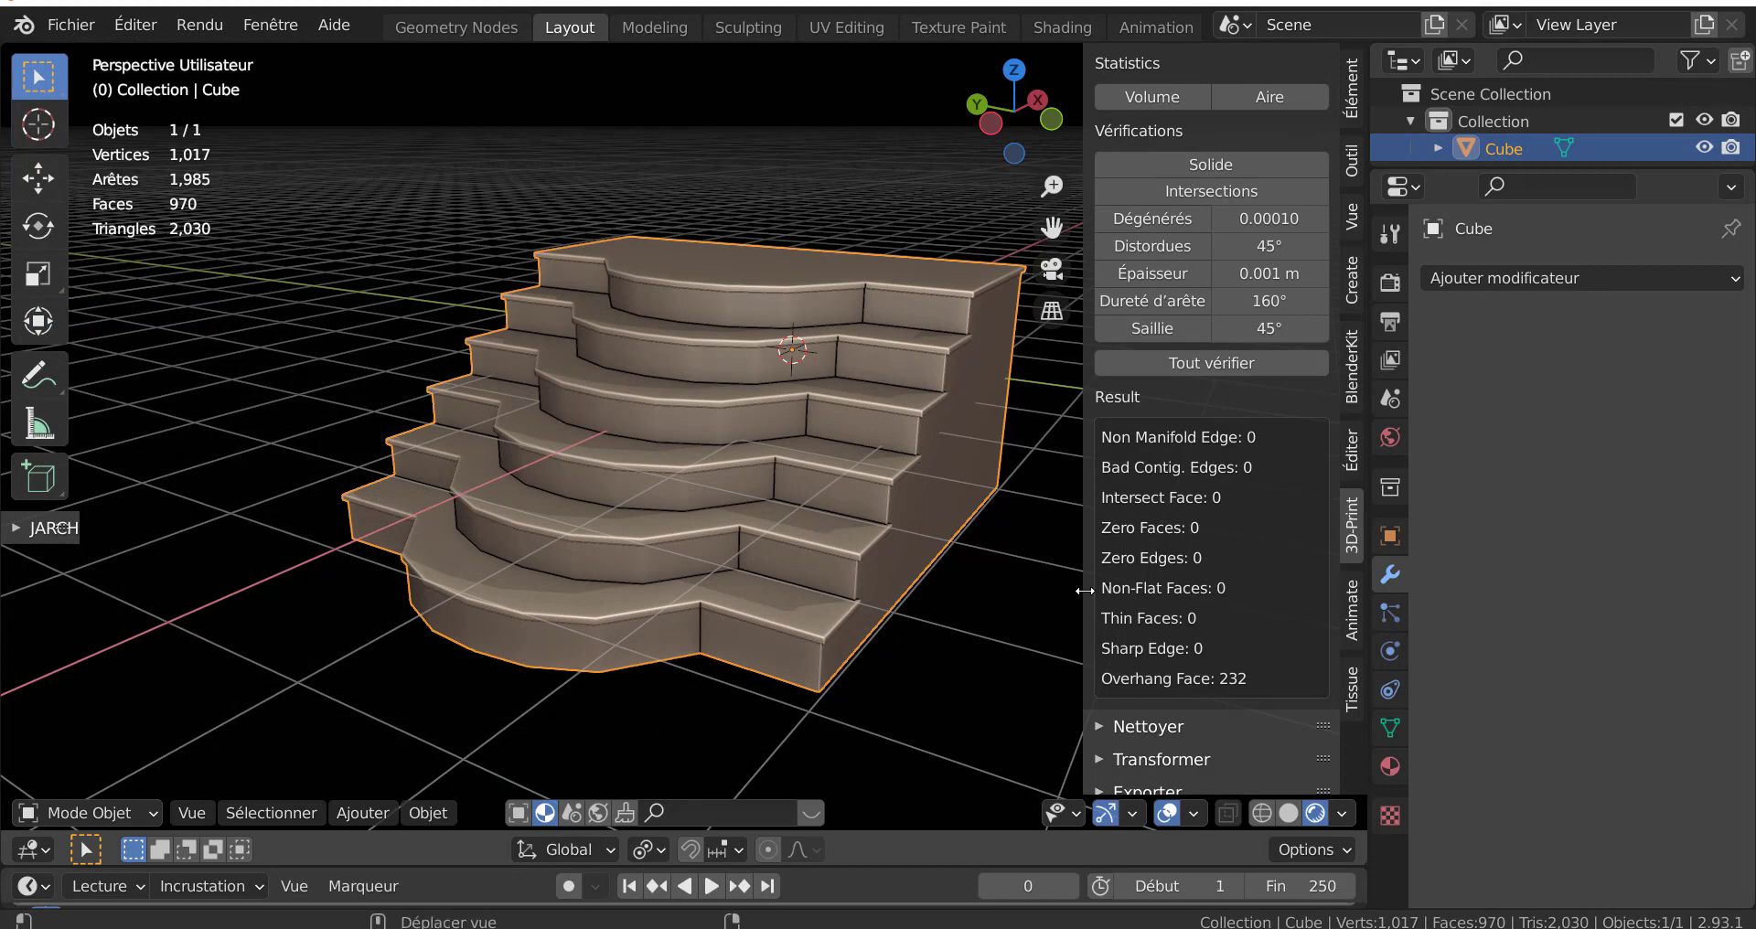
- Check the staircase's 5.24 × 4.6 × 2.24 m dimensions and 3D-Print results in a widened sidebar
click(1087, 588)
key(n)
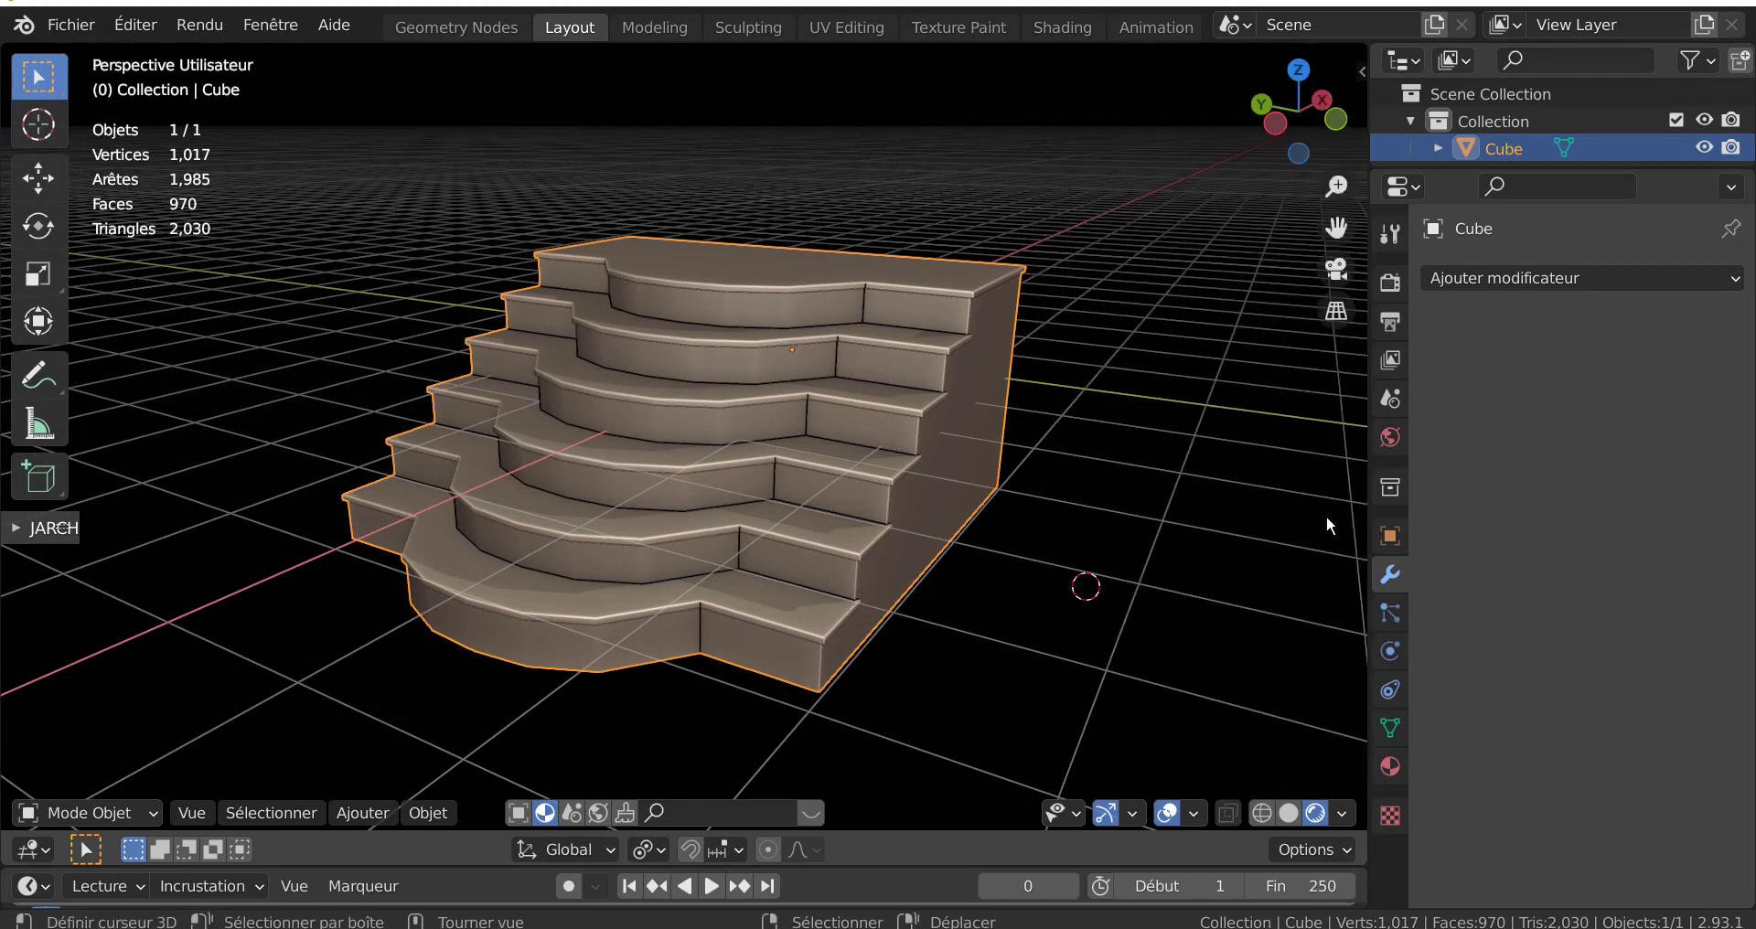
key(n)
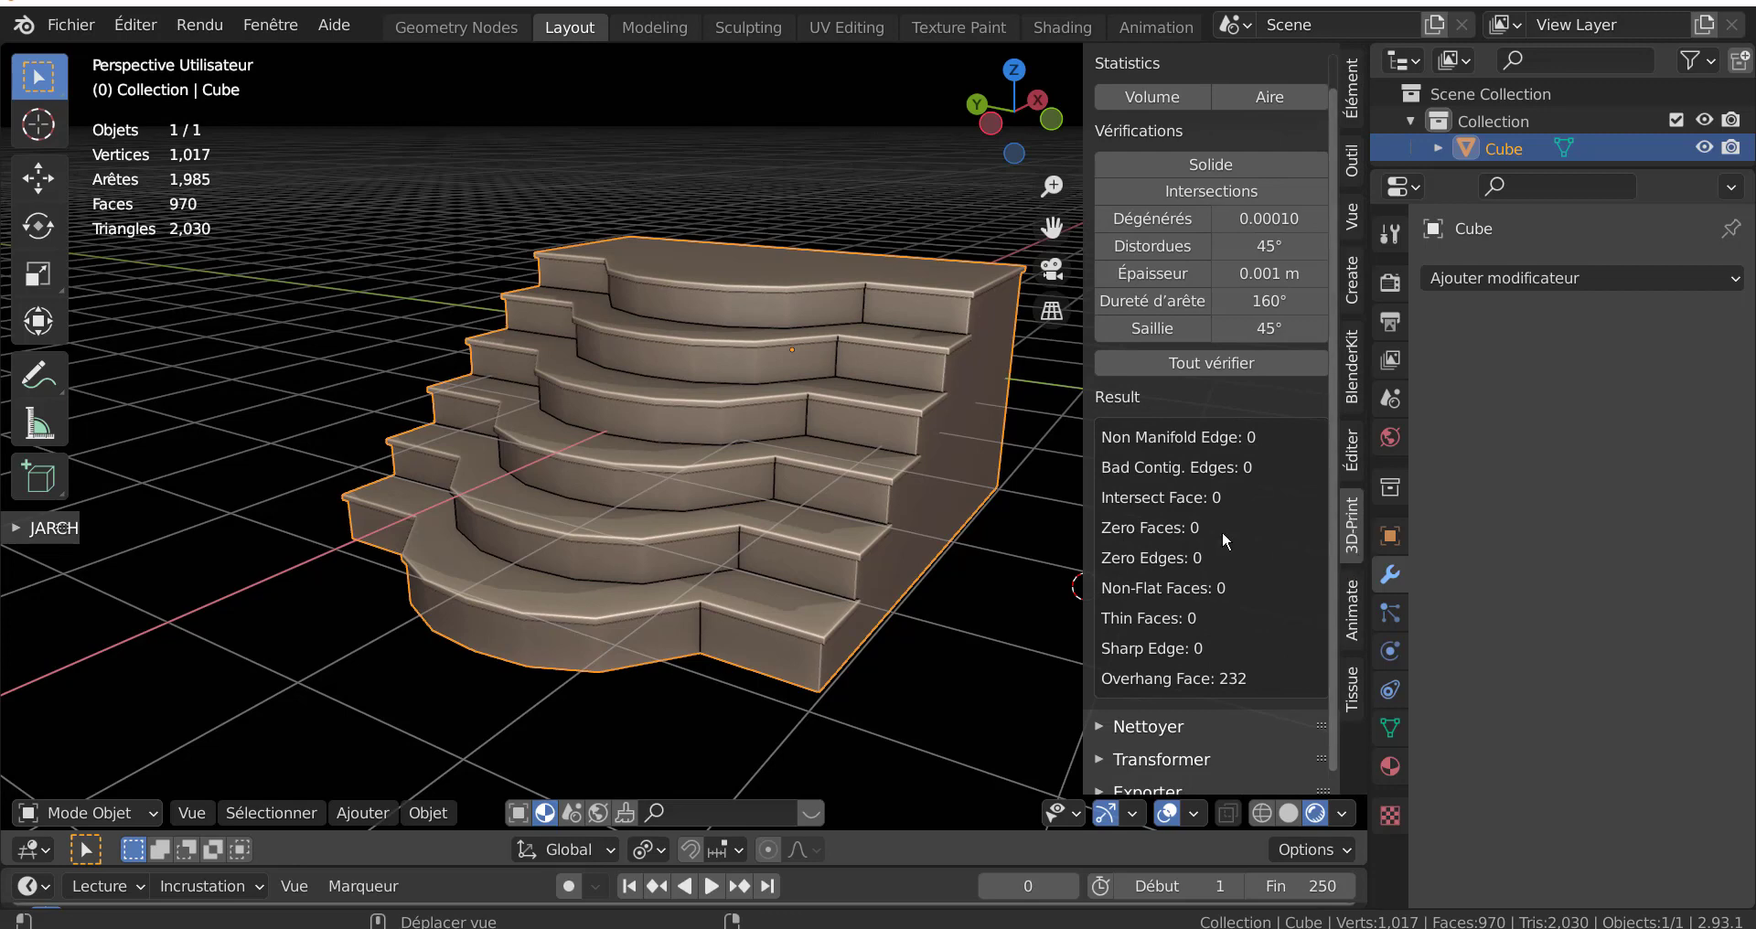
click(1355, 105)
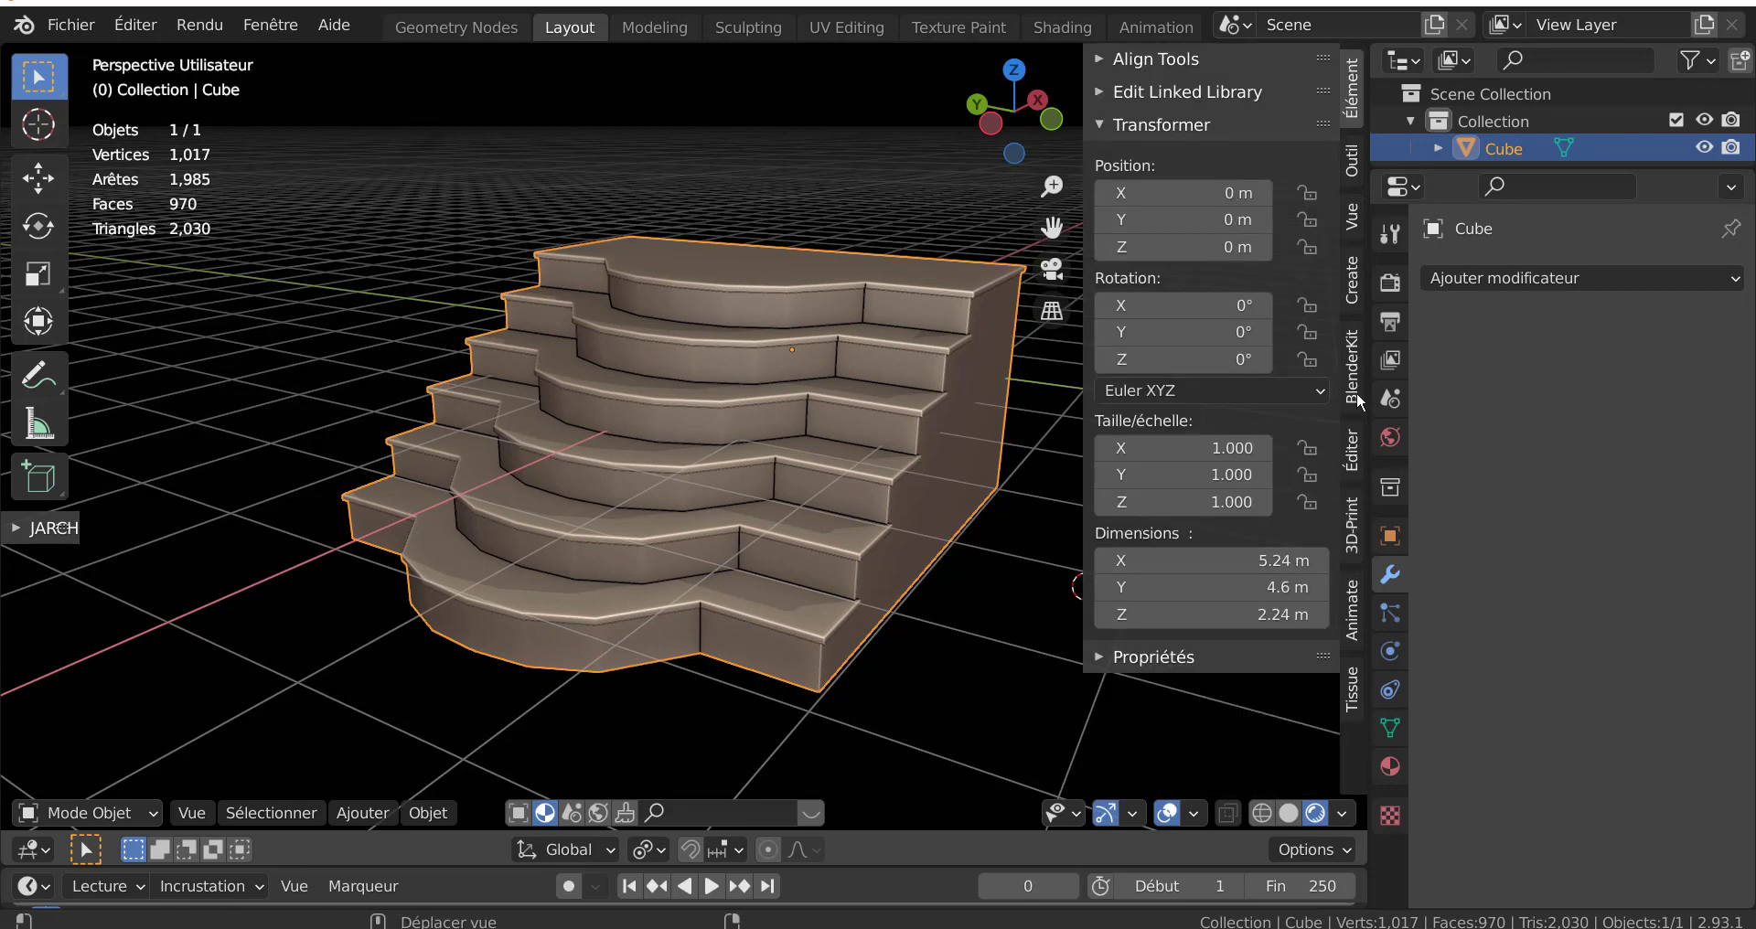
click(1354, 540)
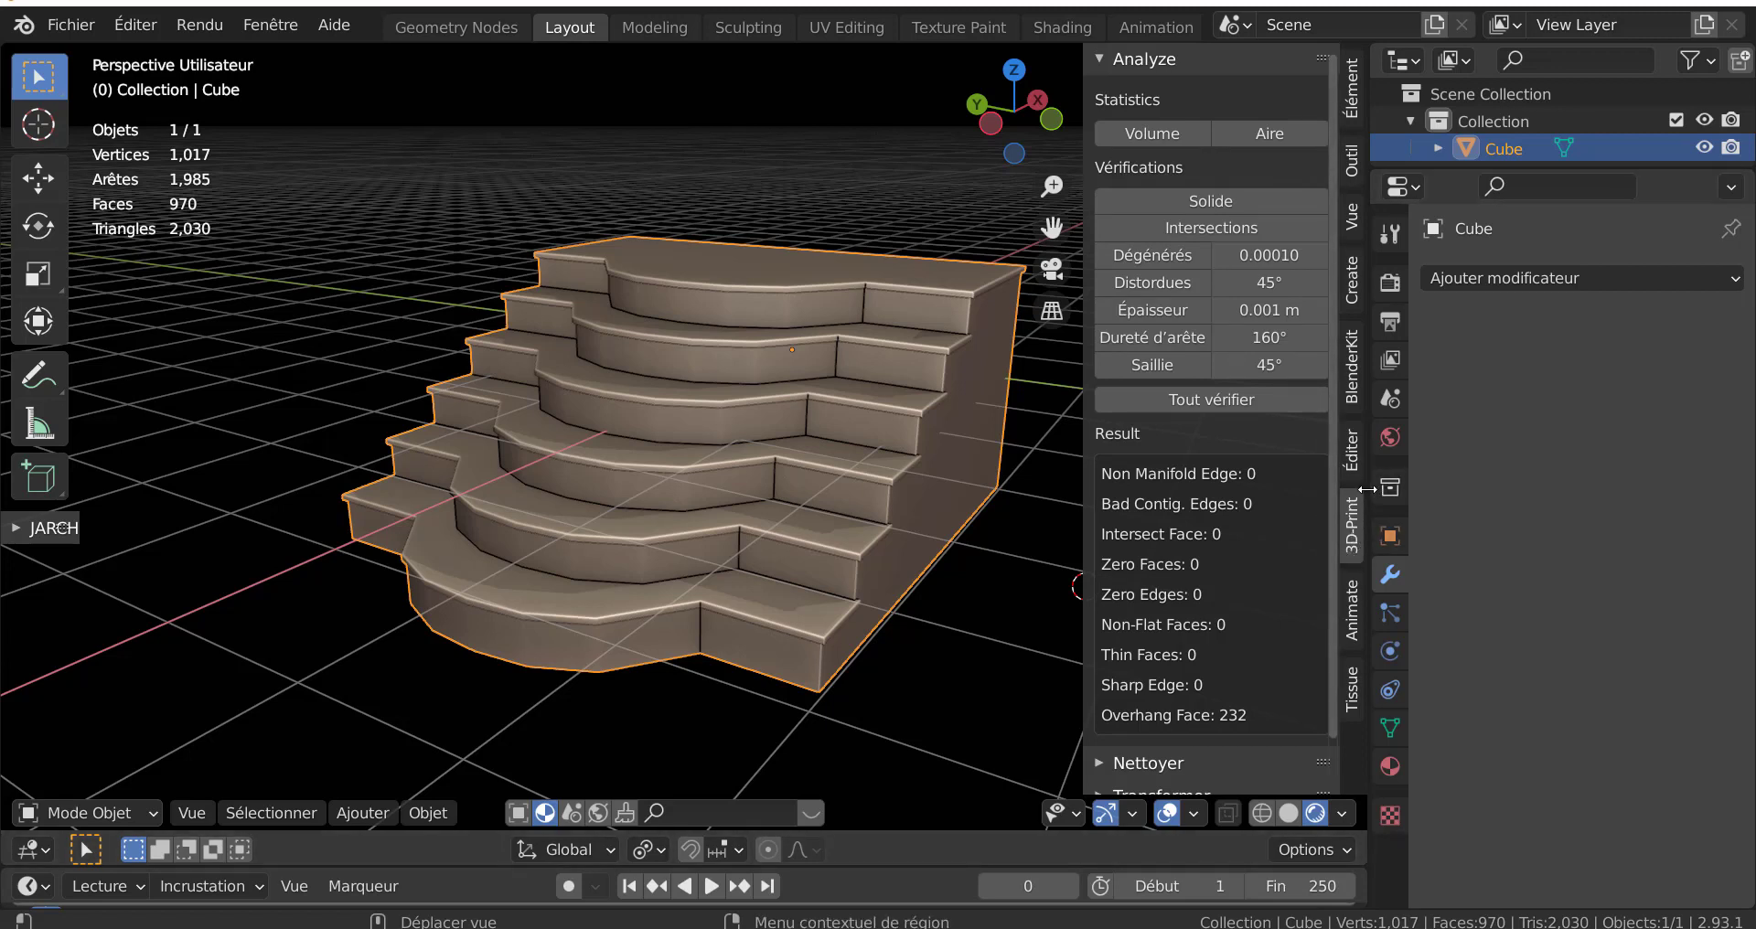
drag(1364, 493, 1530, 487)
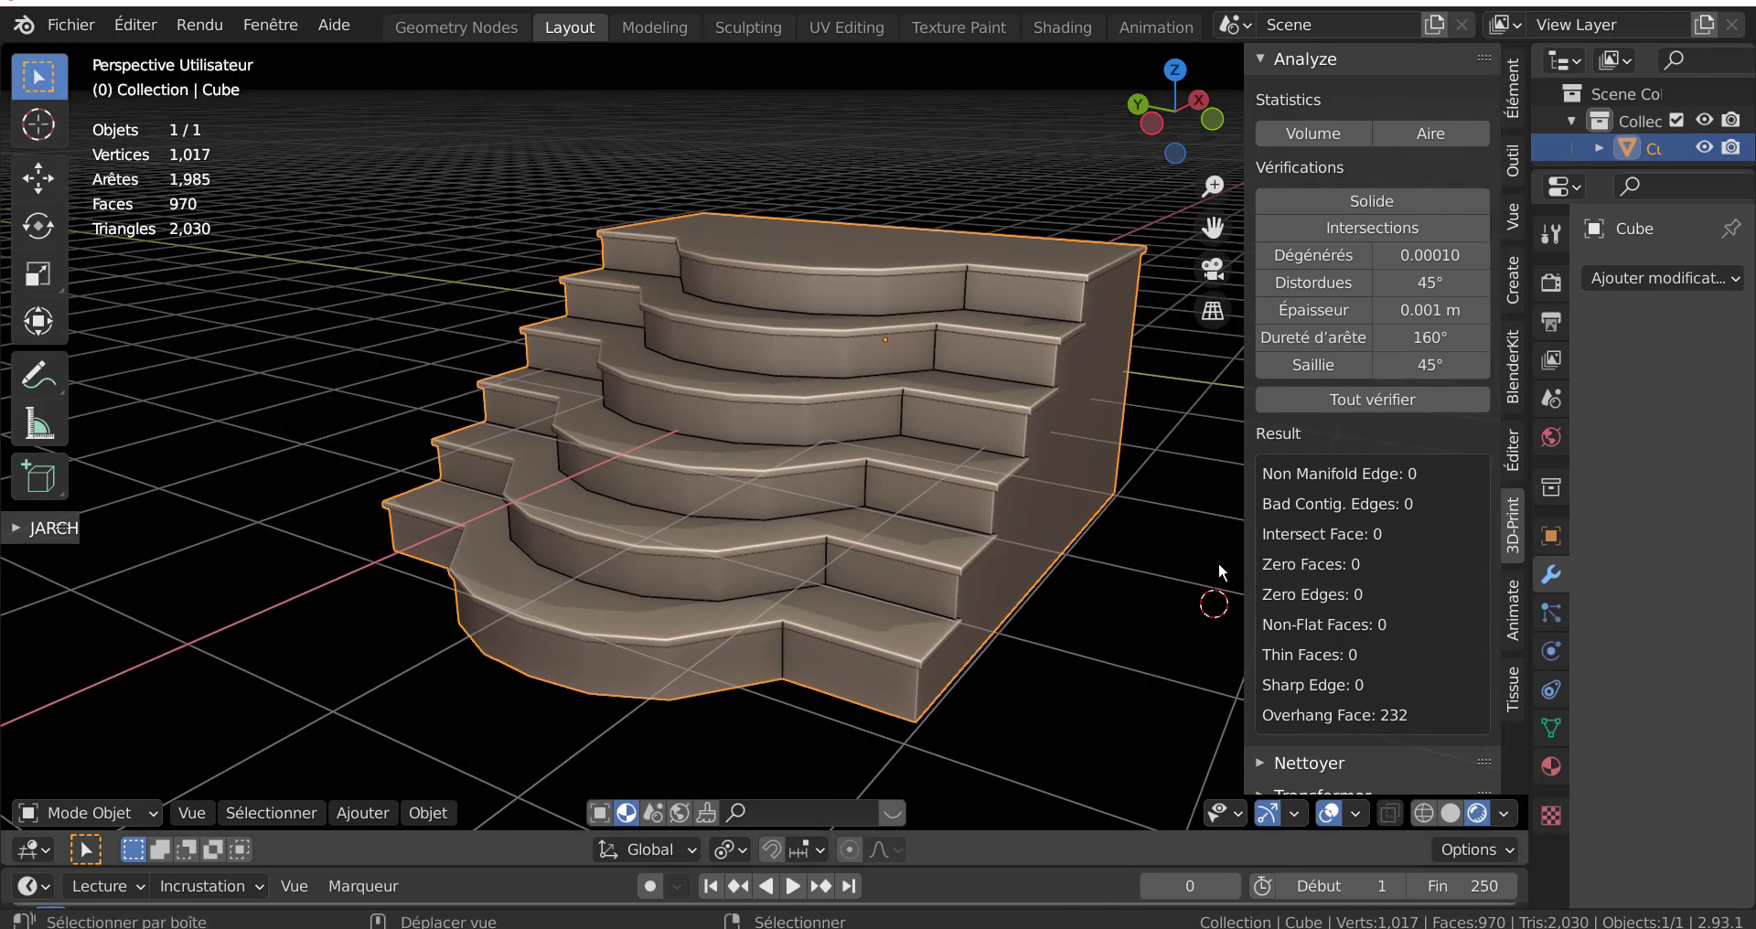
shift+middle_drag(1246, 560, 1106, 510)
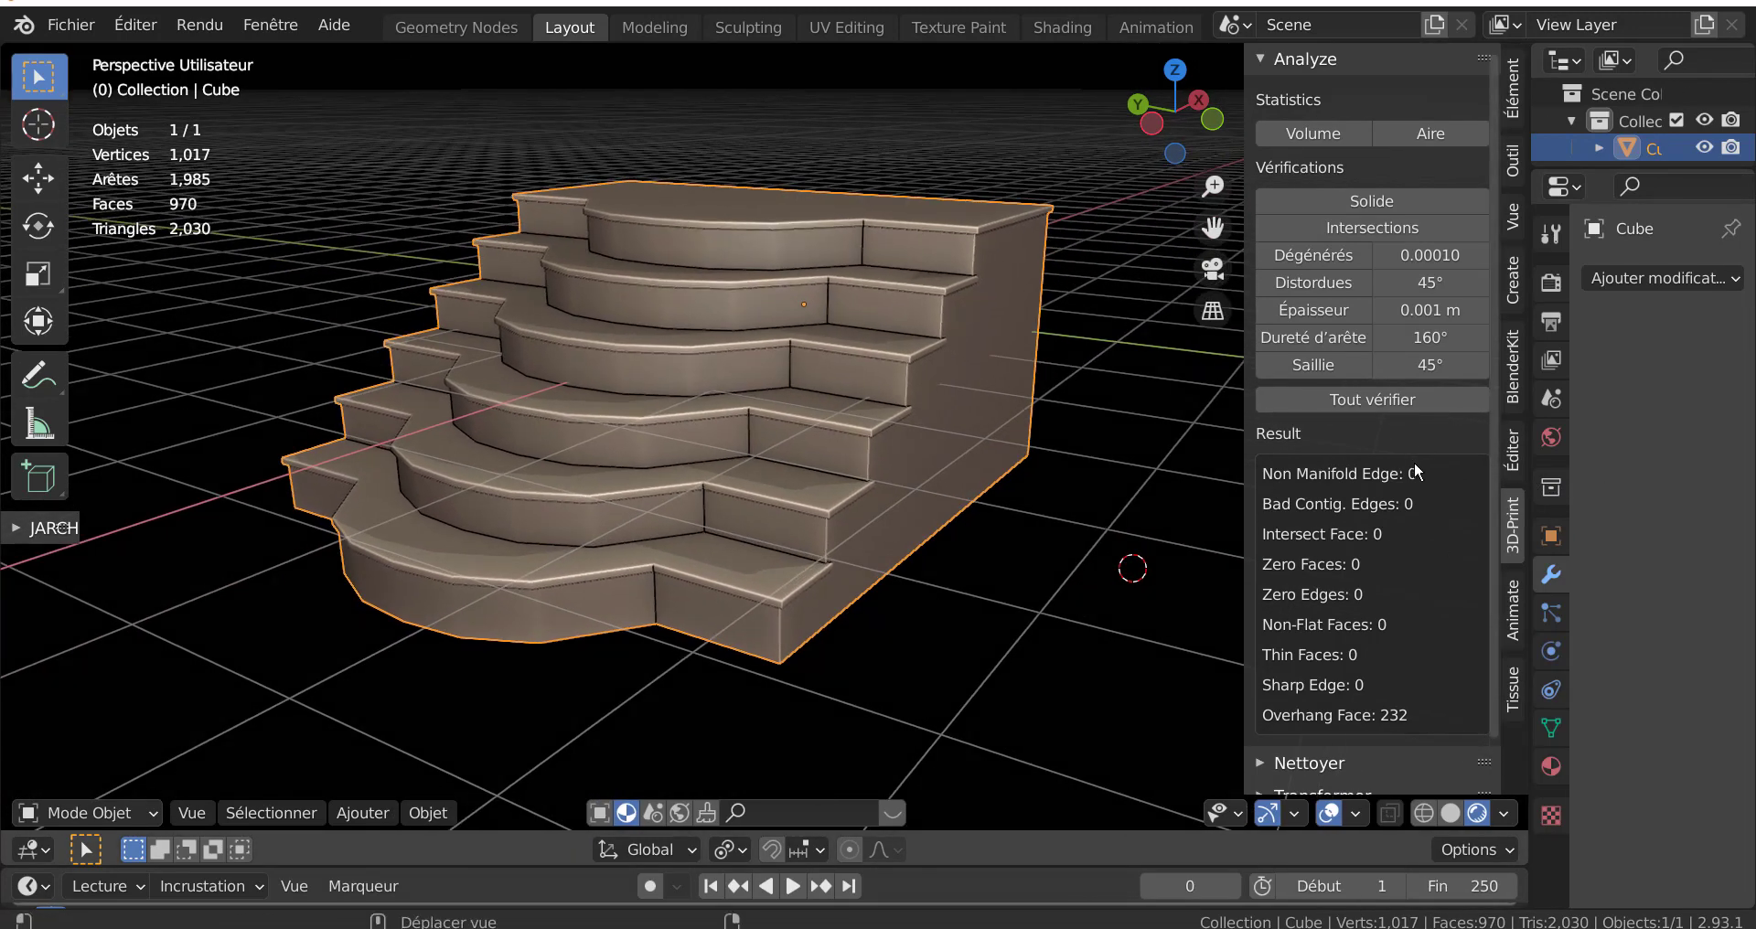
- In face select mode, delete three riser faces and the large side wall face
key(Tab)
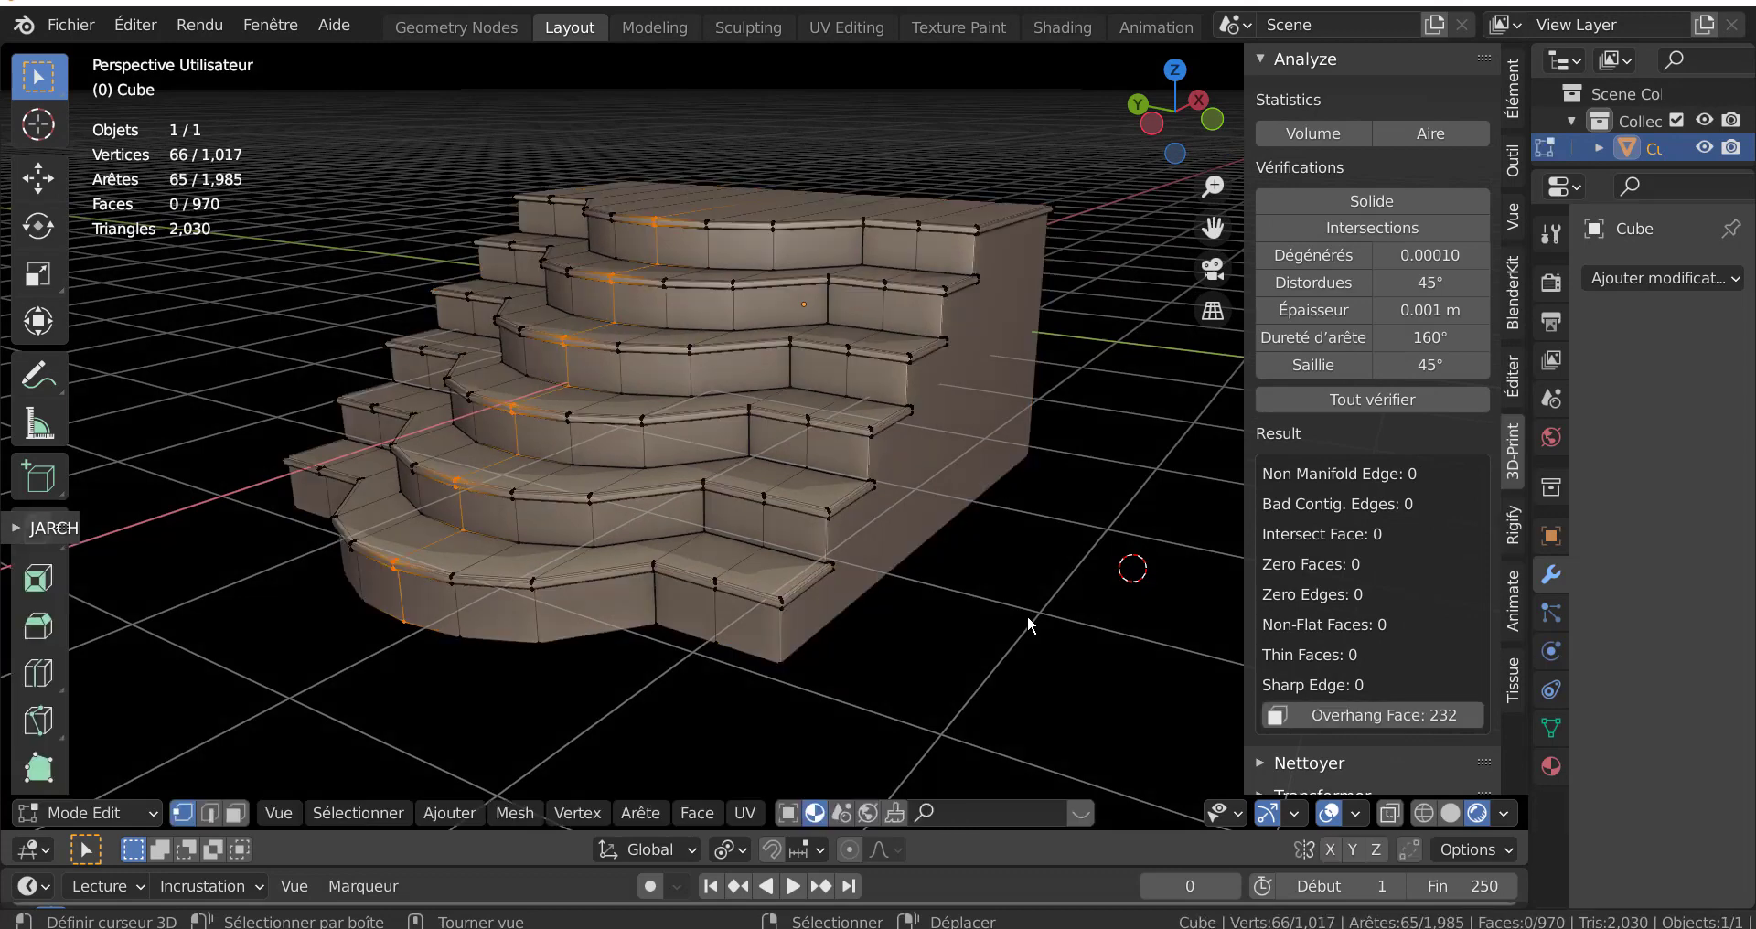
click(240, 816)
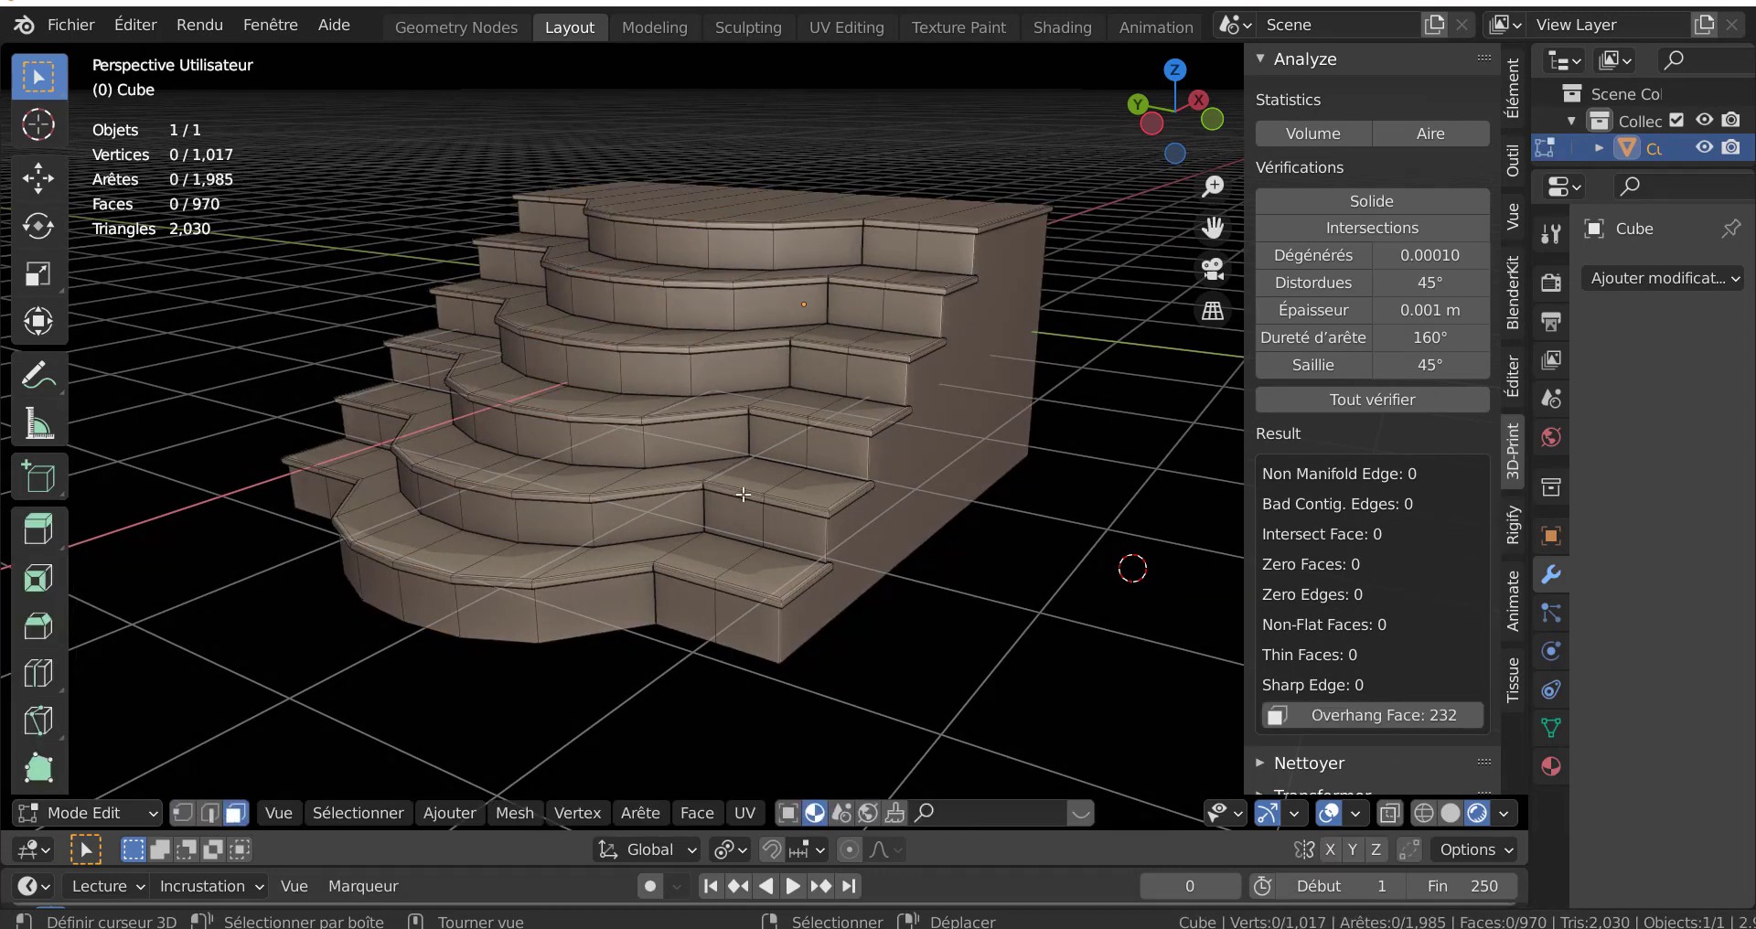
click(782, 445)
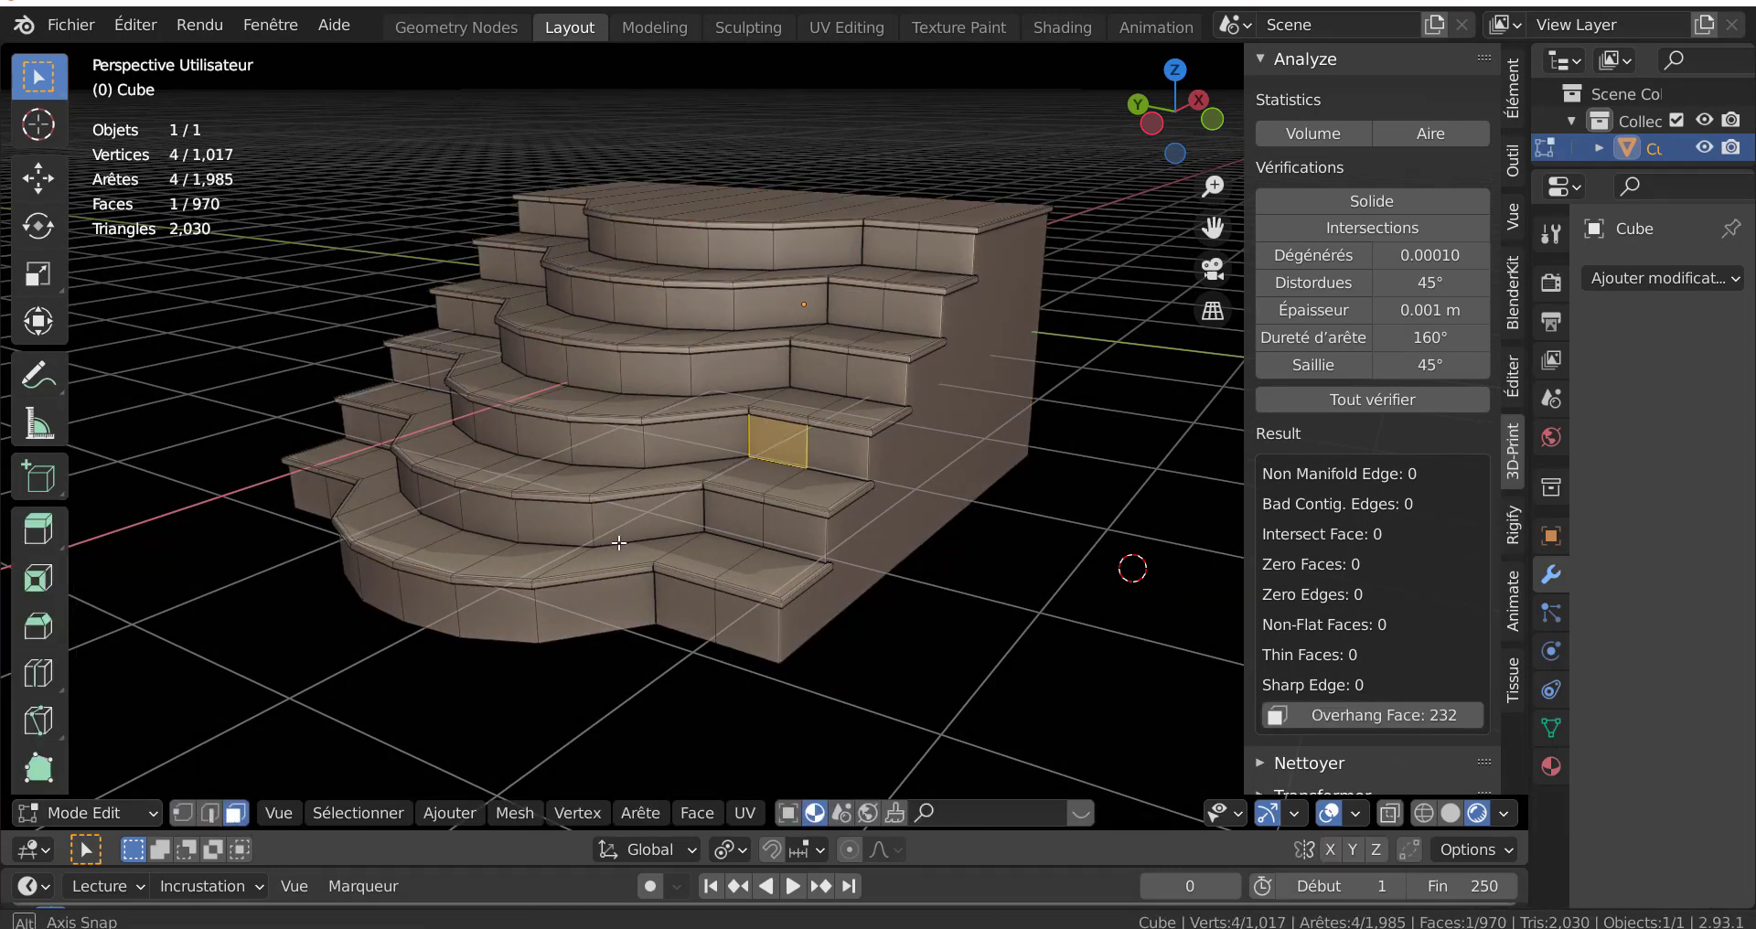
middle_drag(782, 446, 450, 372)
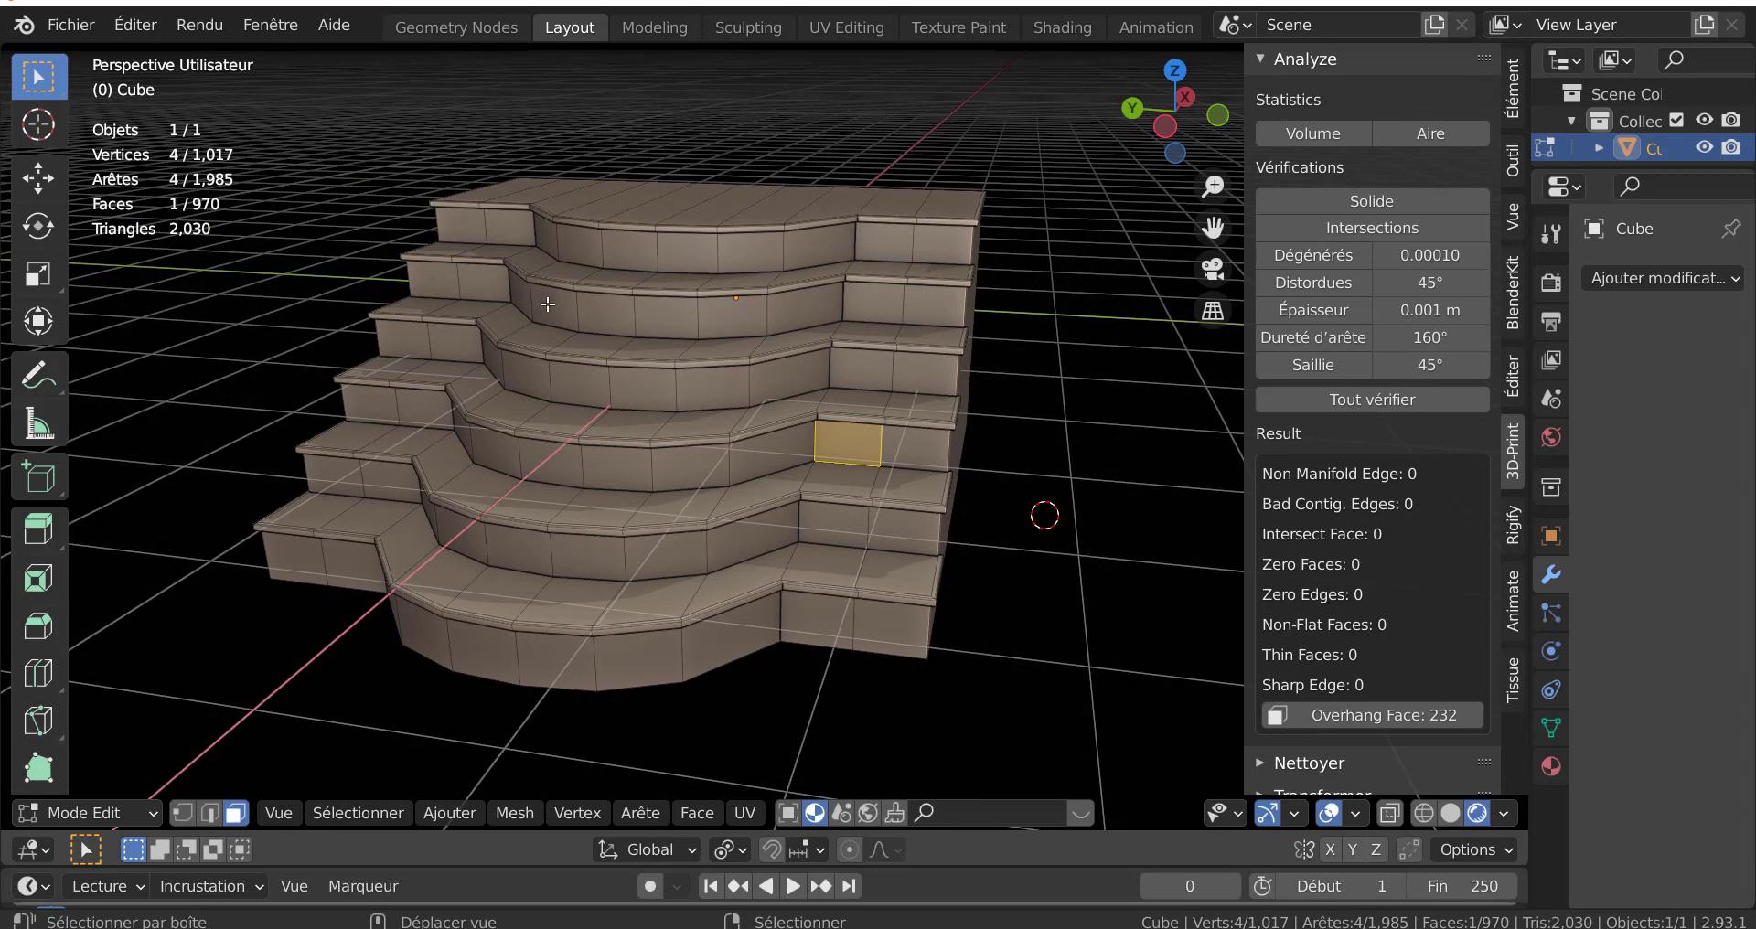
shift+click(548, 305)
shift+click(505, 590)
mouse_move(593, 595)
middle_down()
mouse_move(548, 546)
mouse_move(530, 615)
middle_up()
shift+click(741, 566)
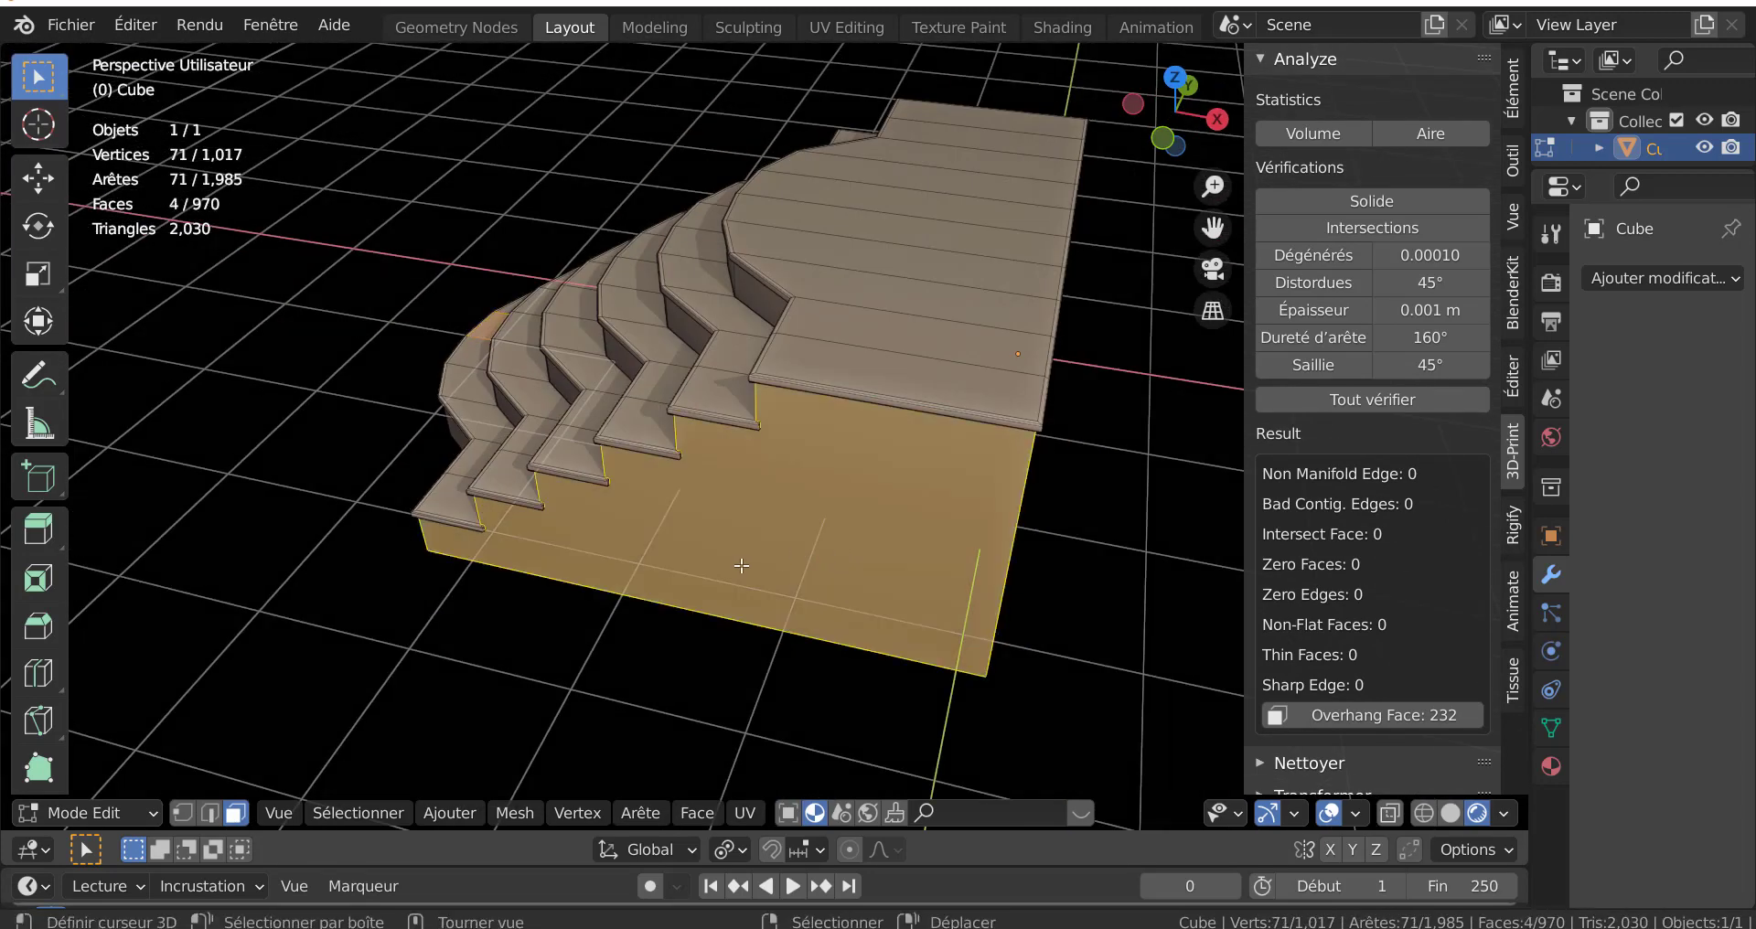
middle_drag(740, 565, 1039, 574)
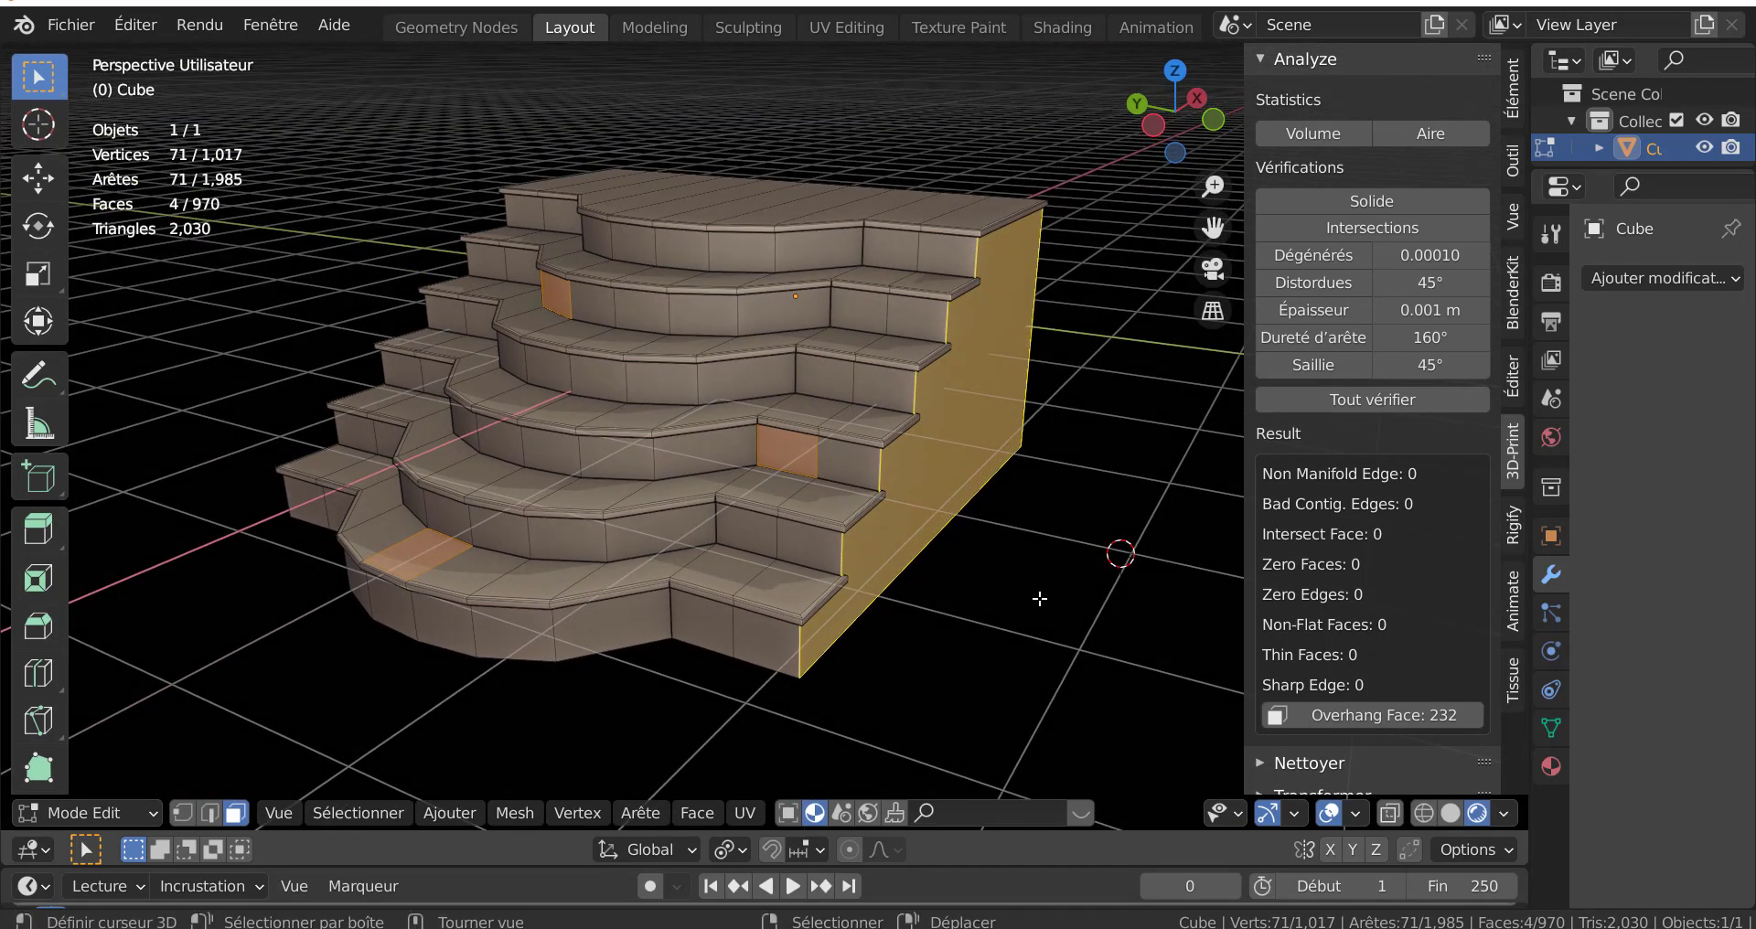
key(x)
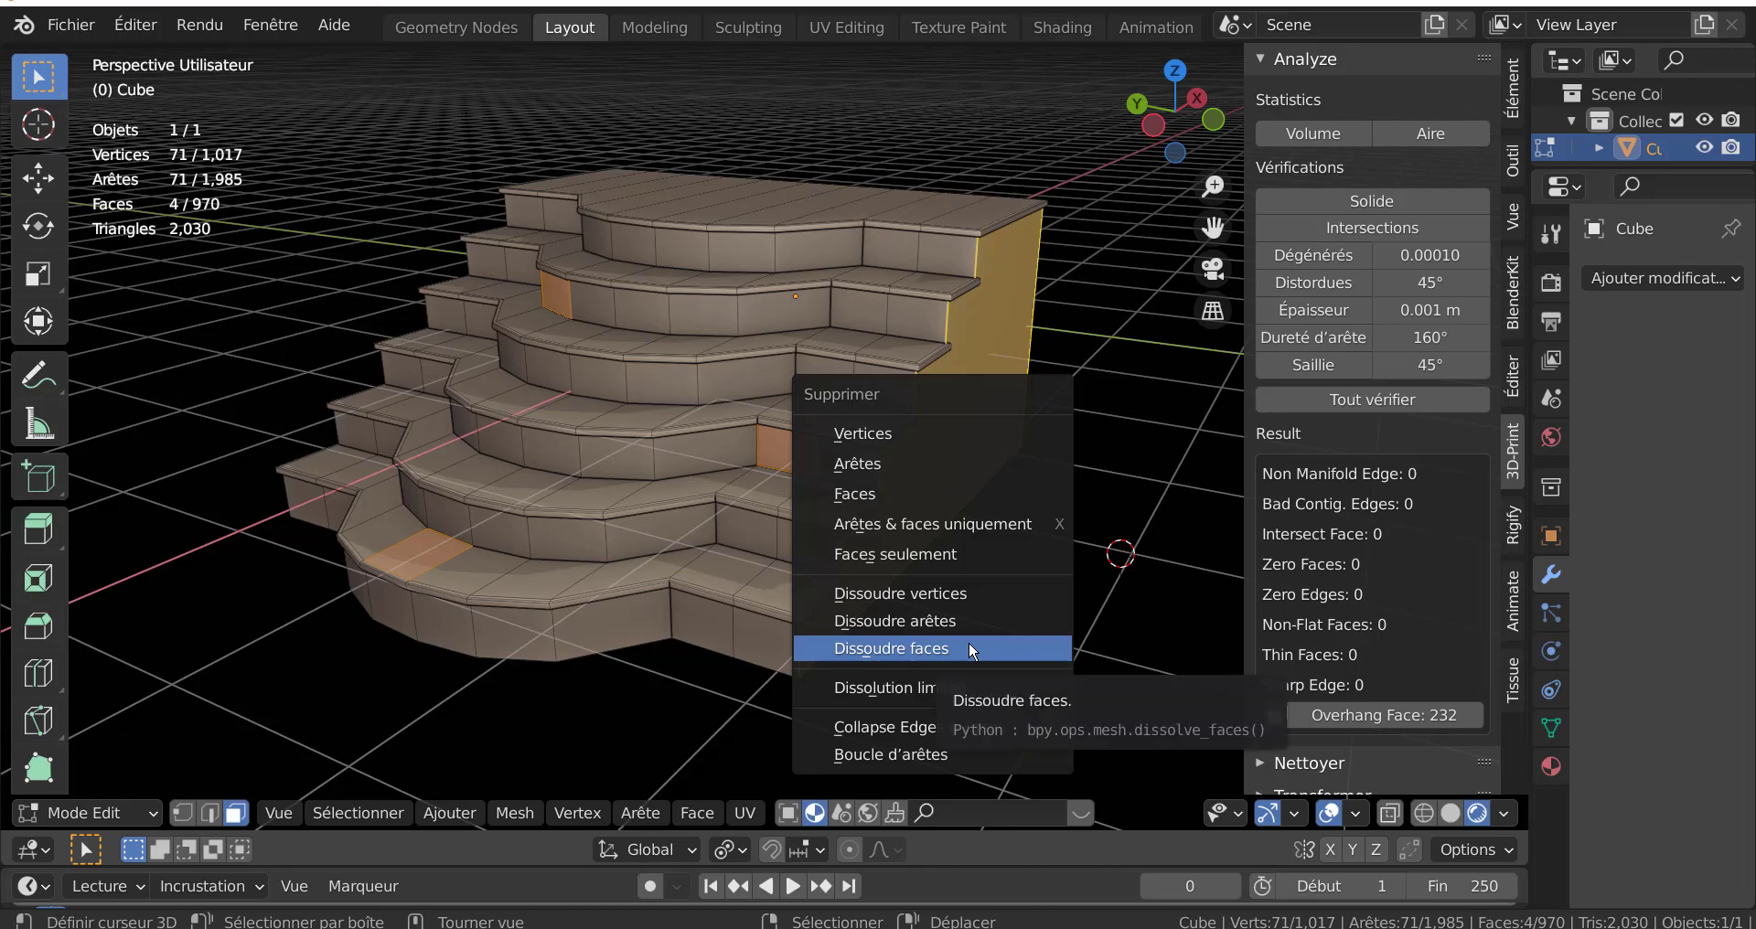
click(942, 494)
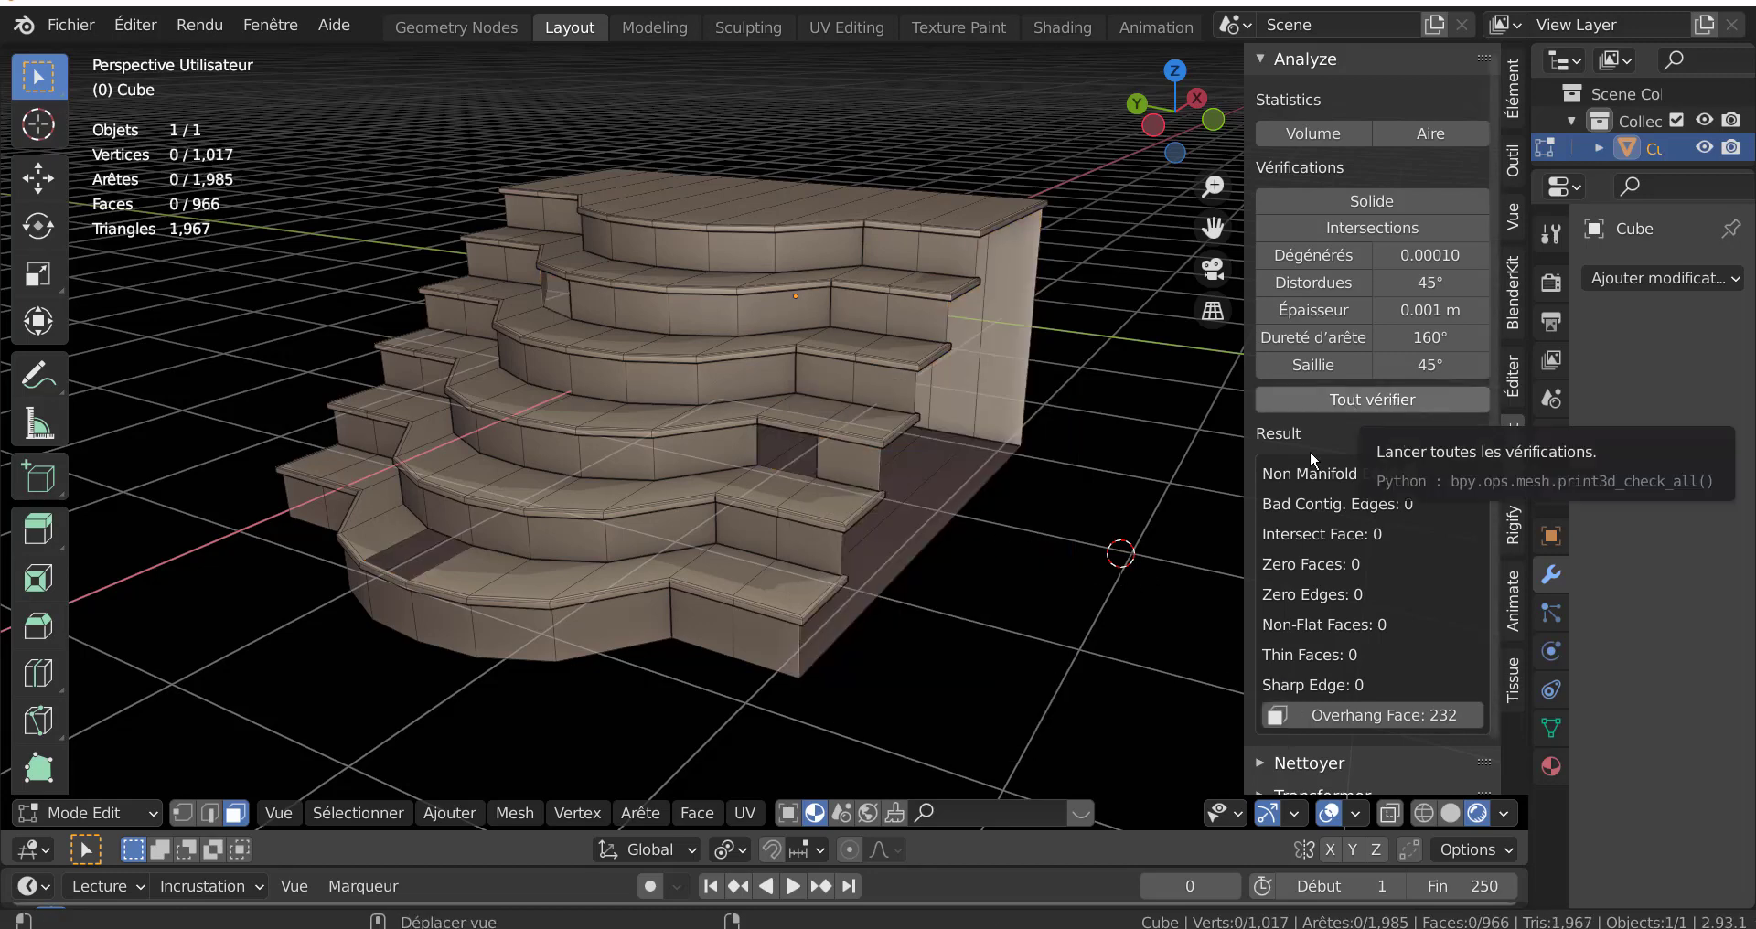
- Run all 3D-Print checks to reveal the 71 non-manifold edges around the holes
key(a)
click(1306, 58)
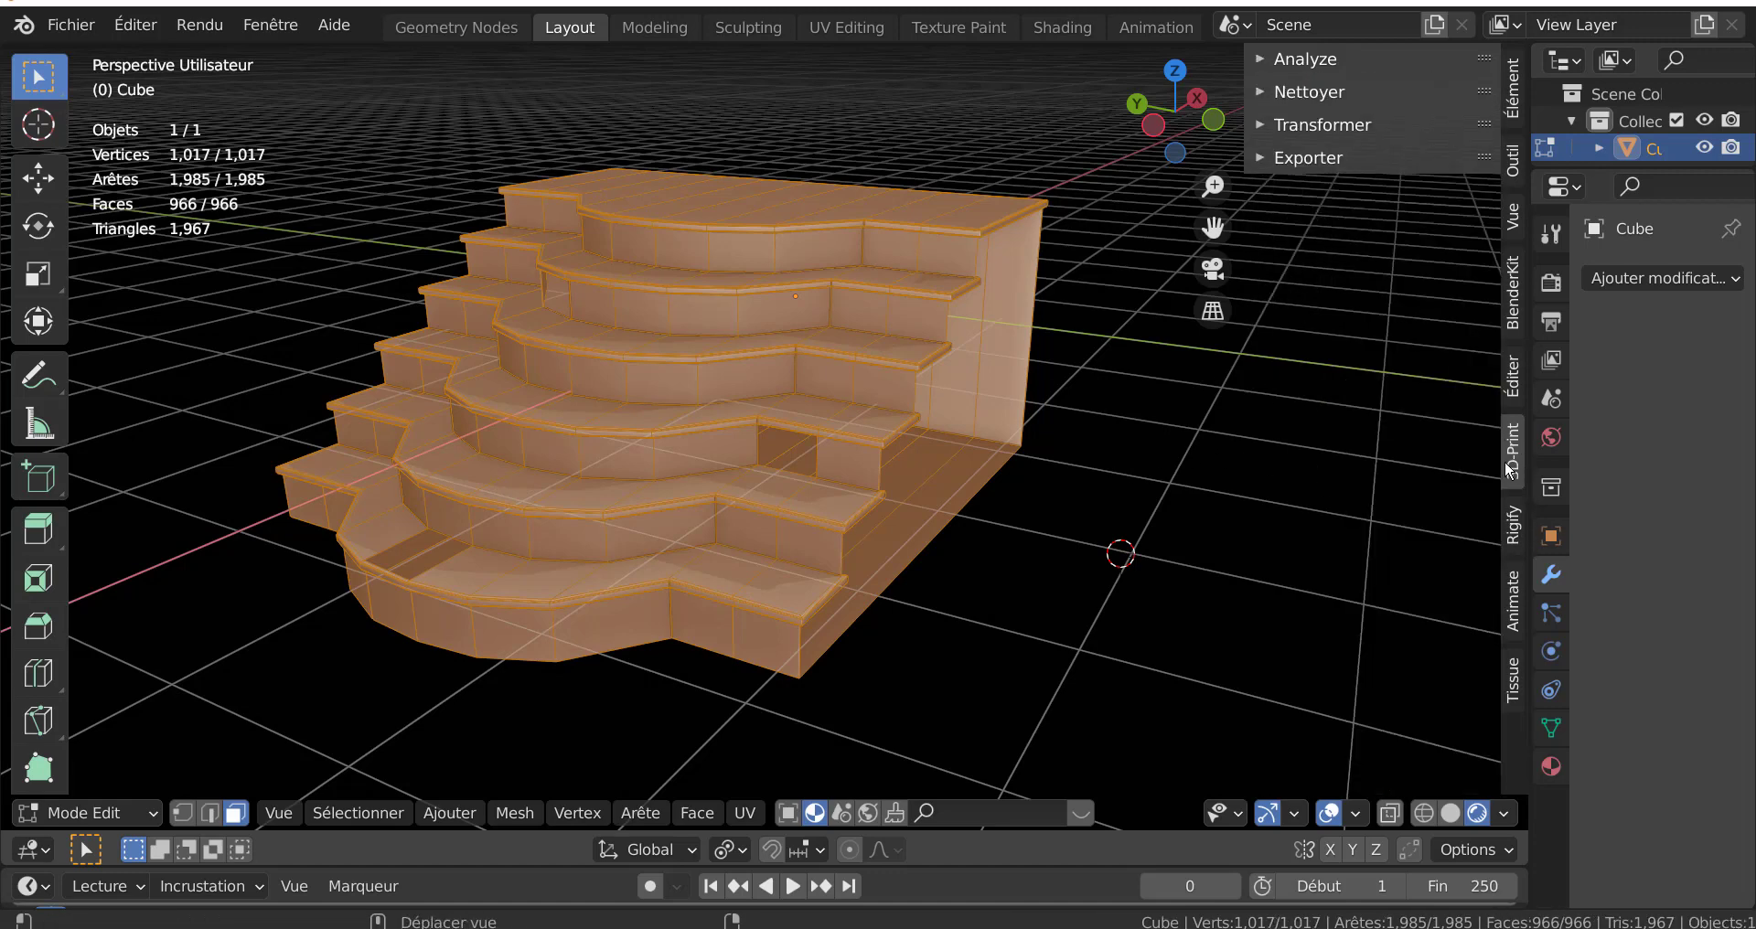
key(alt+a)
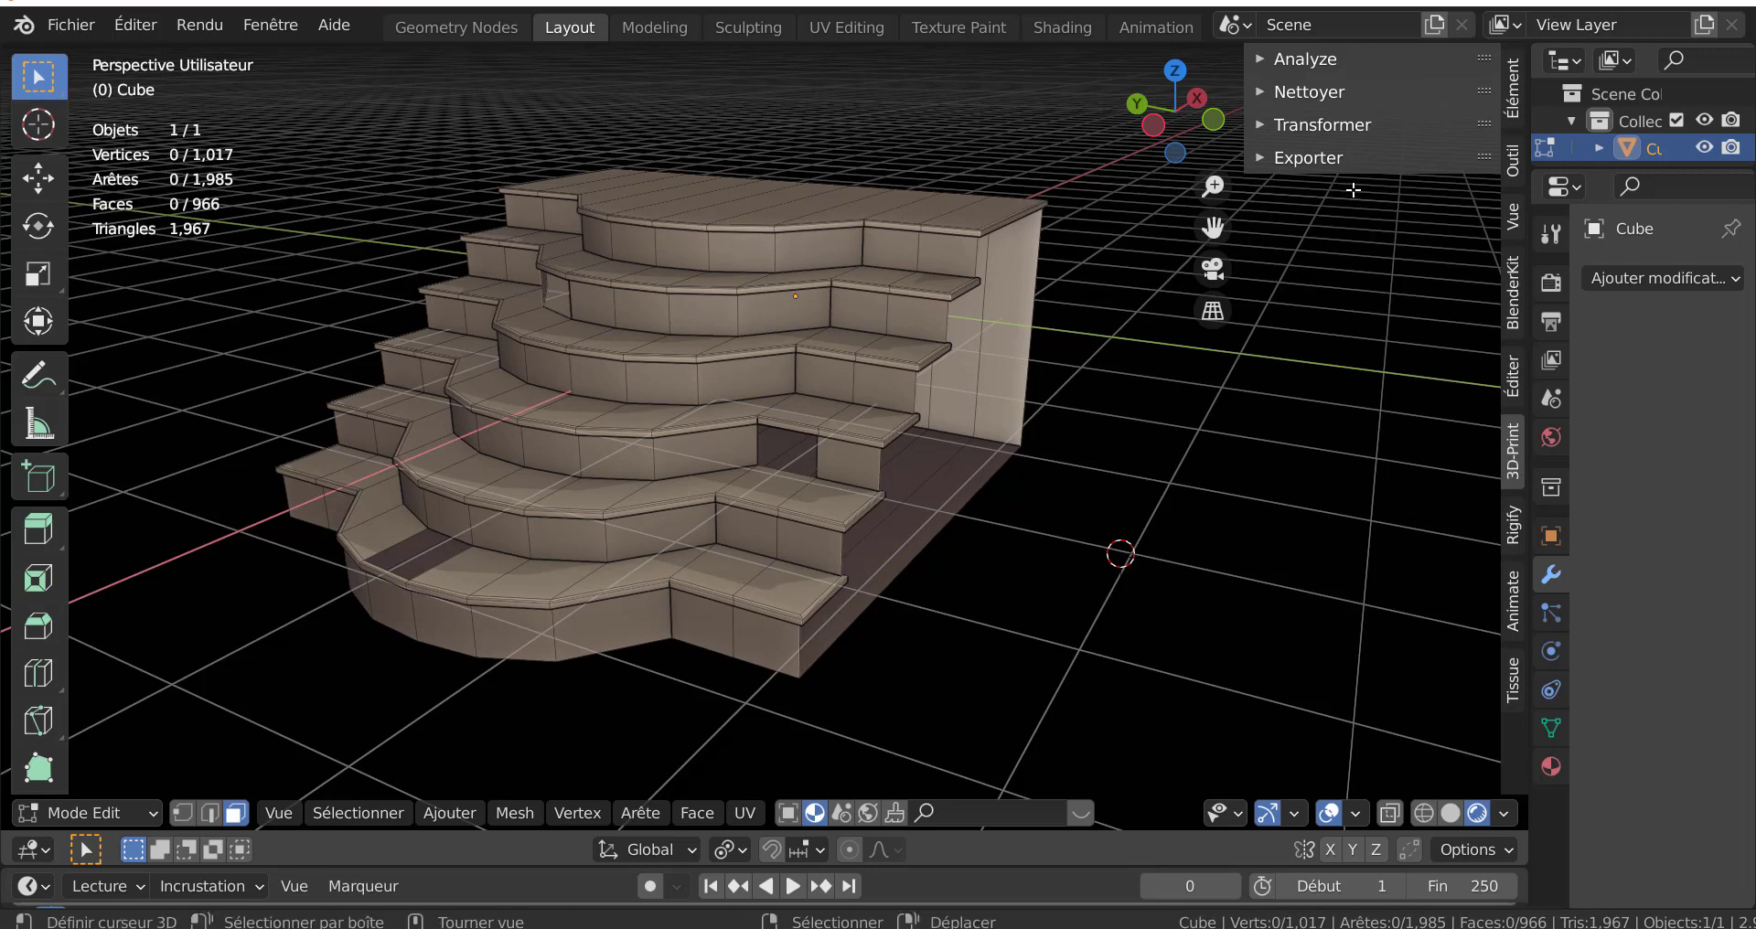
click(1313, 64)
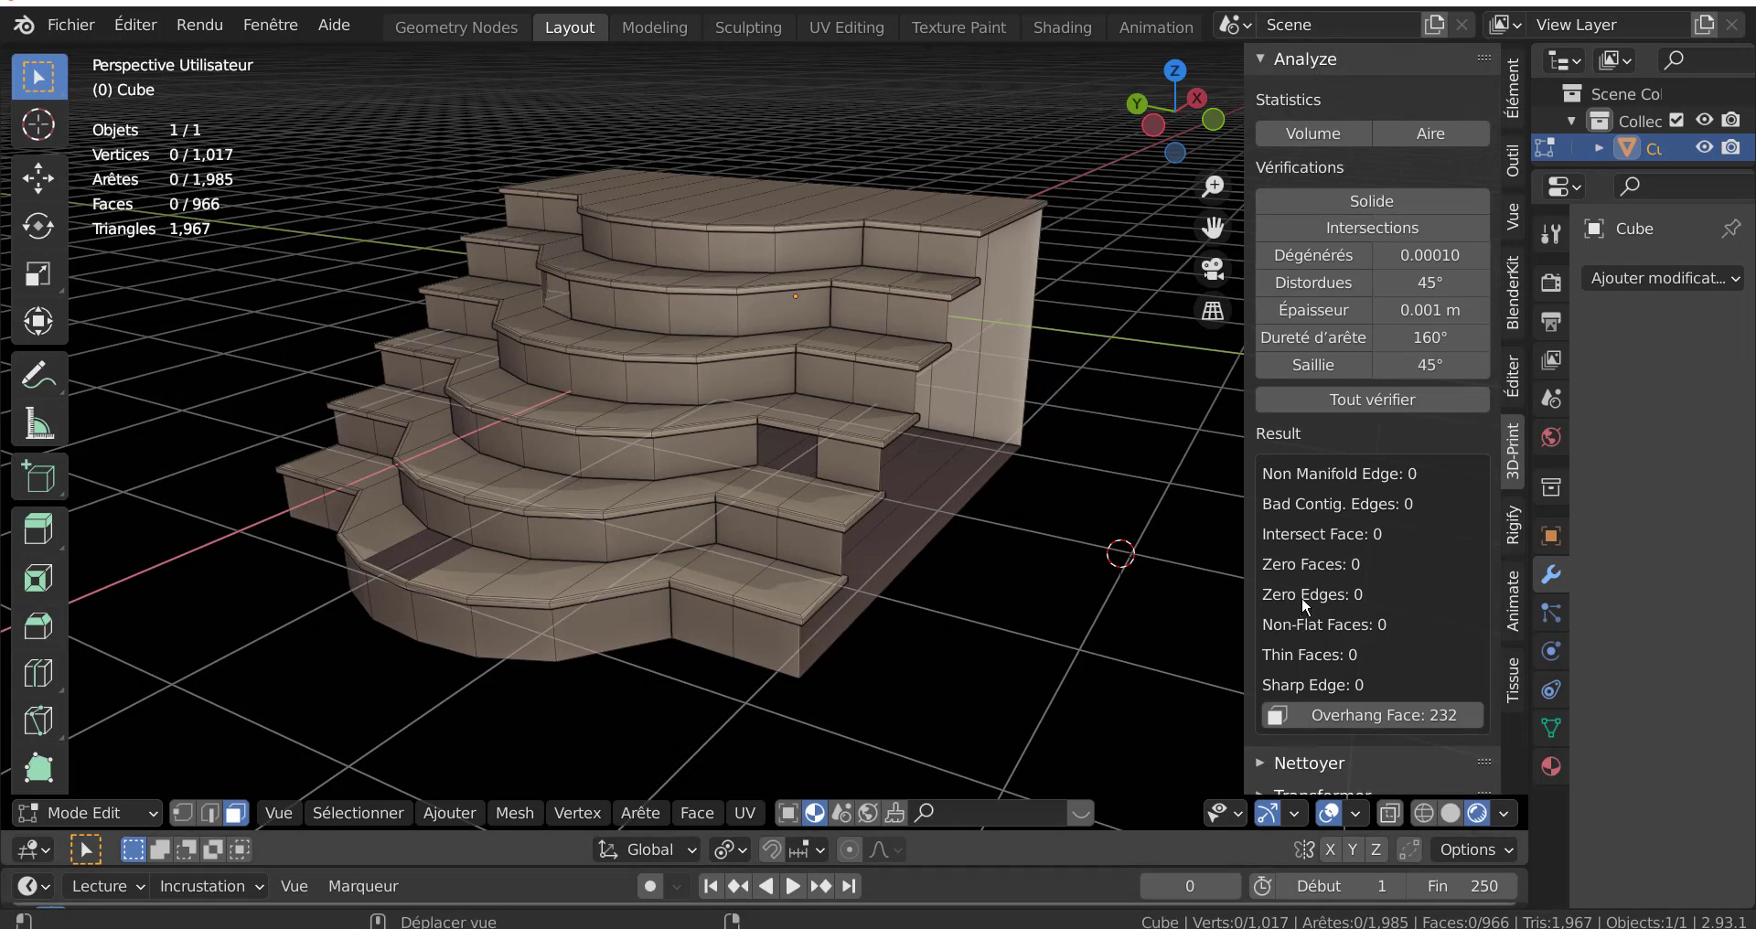
click(1385, 411)
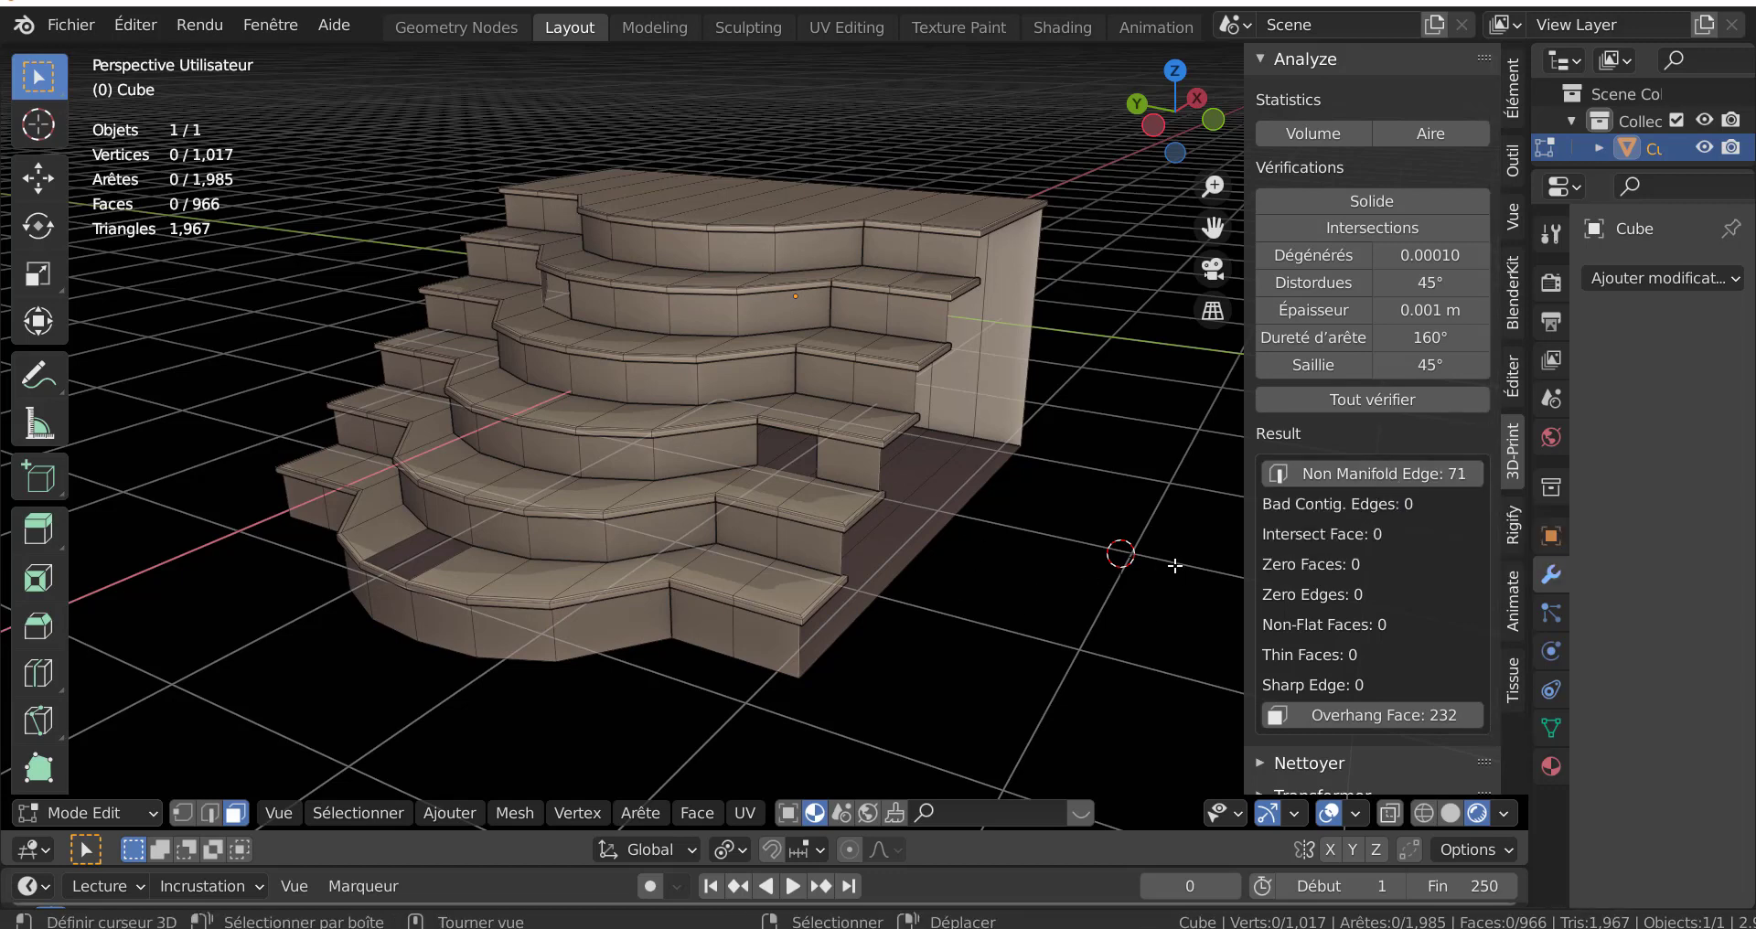
mouse_move(1172, 542)
middle_down()
mouse_move(1089, 538)
mouse_move(999, 592)
middle_up()
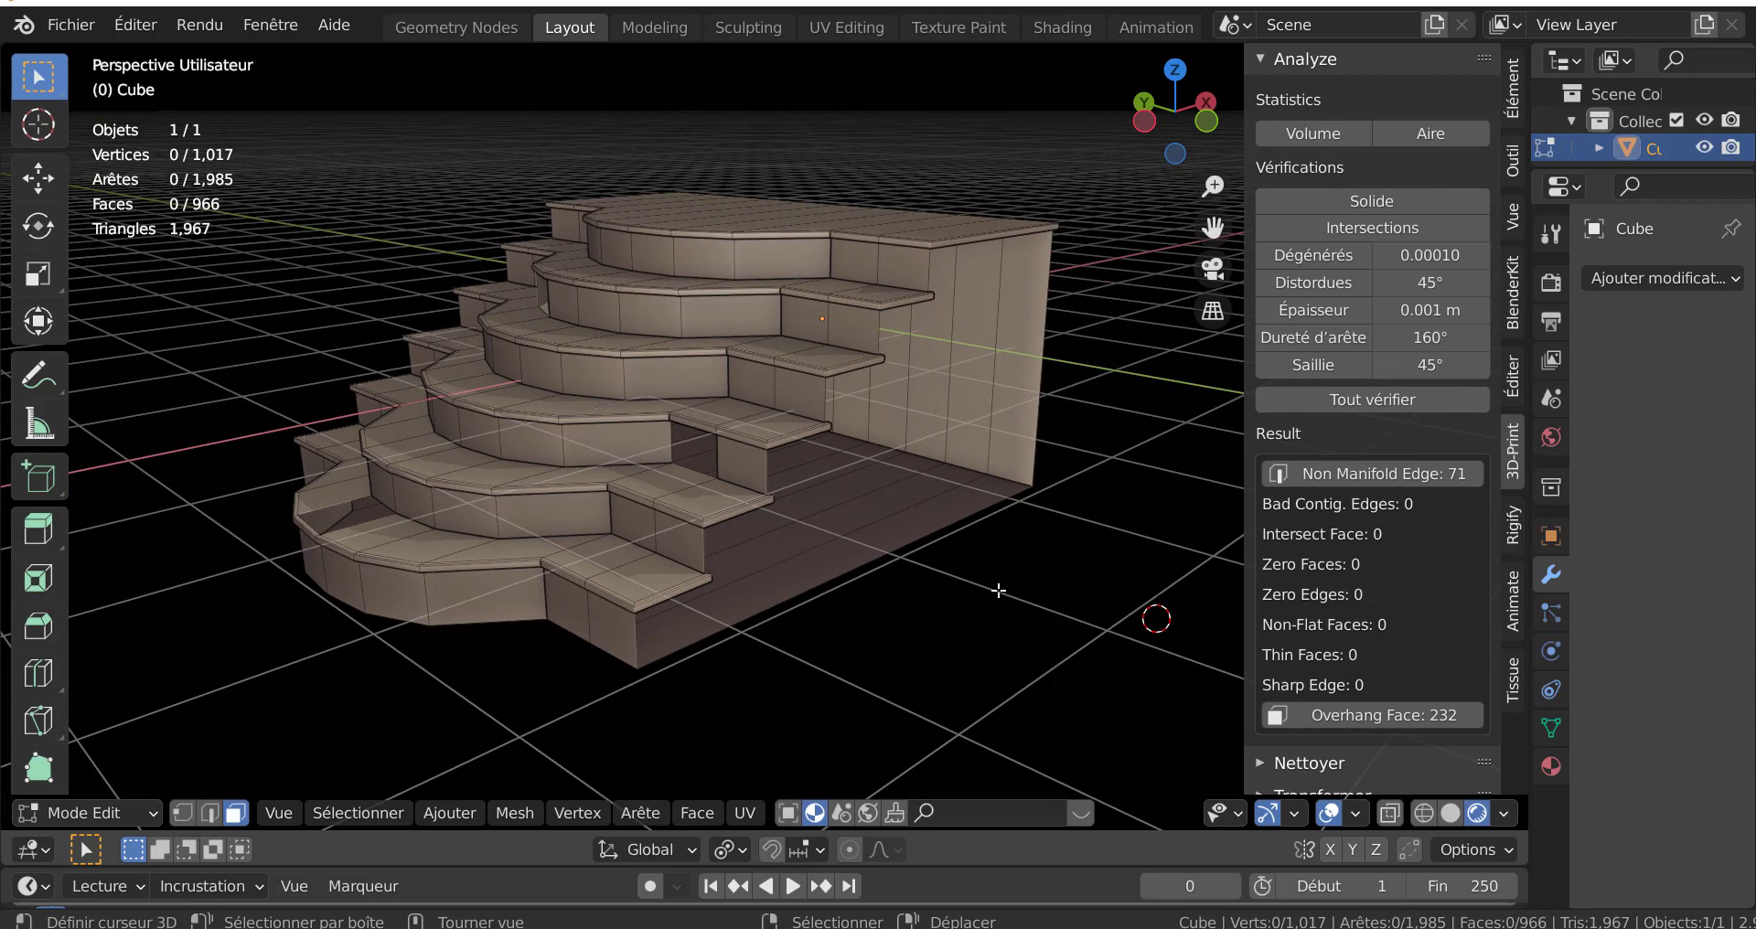
- Run Make Manifold to fill the holes back to 970 faces and return to object mode
scroll(1267, 641, down, 1)
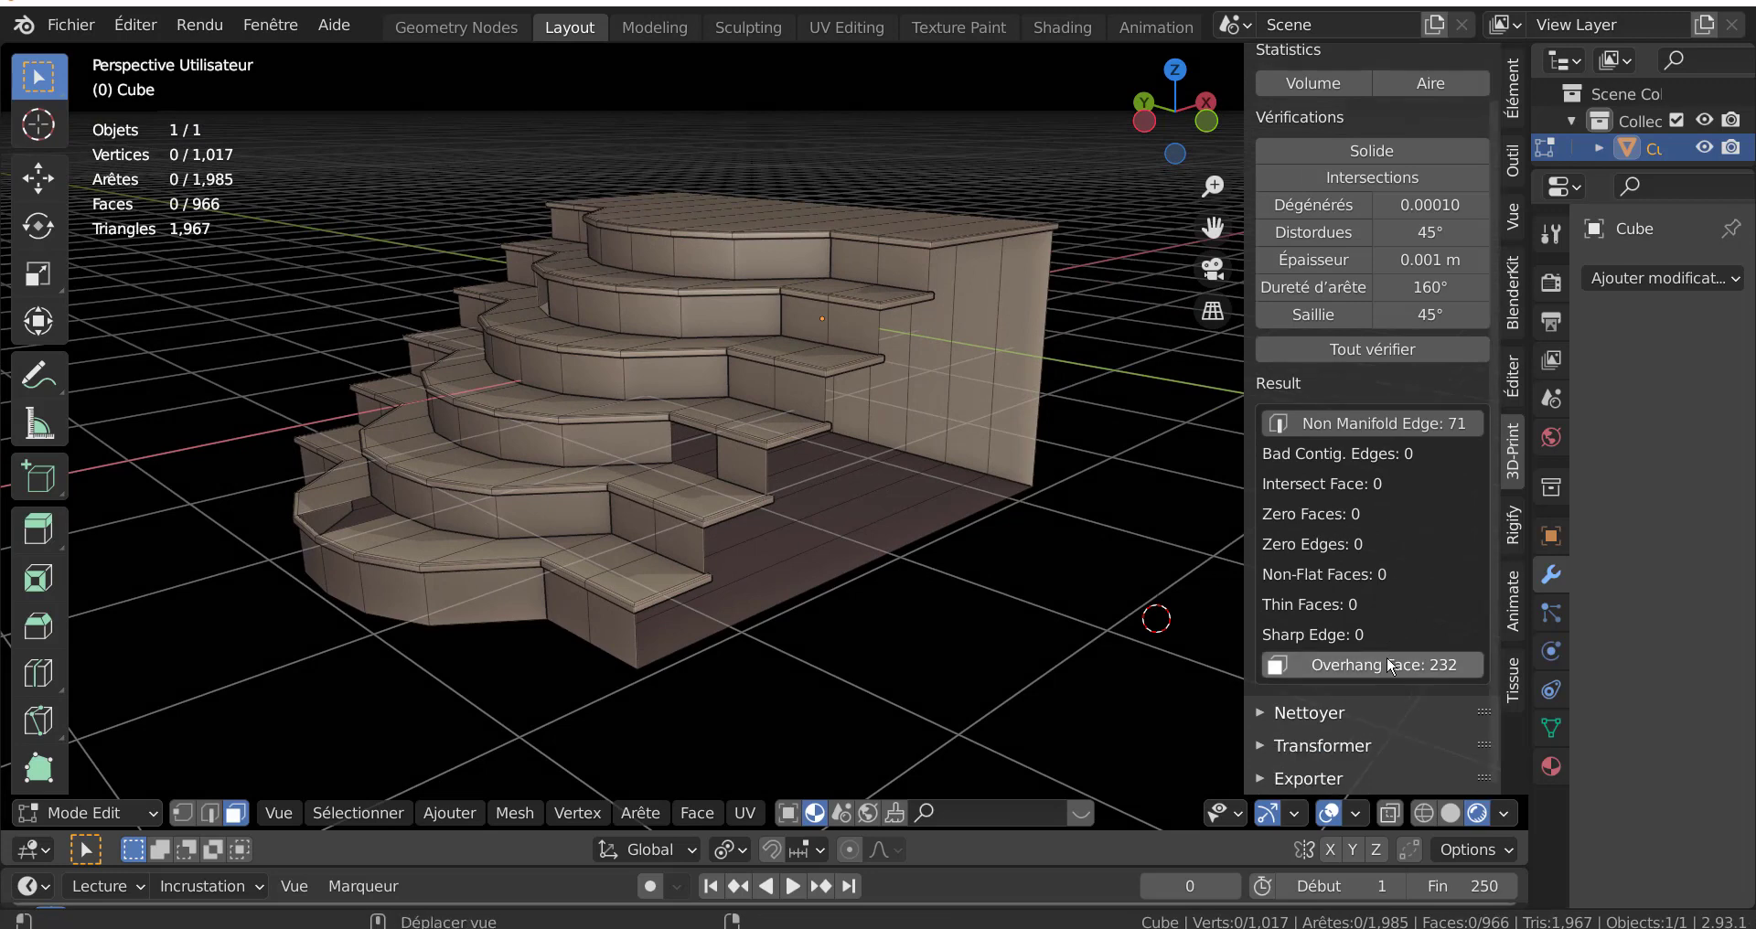
click(1264, 717)
scroll(1265, 717, down, 2)
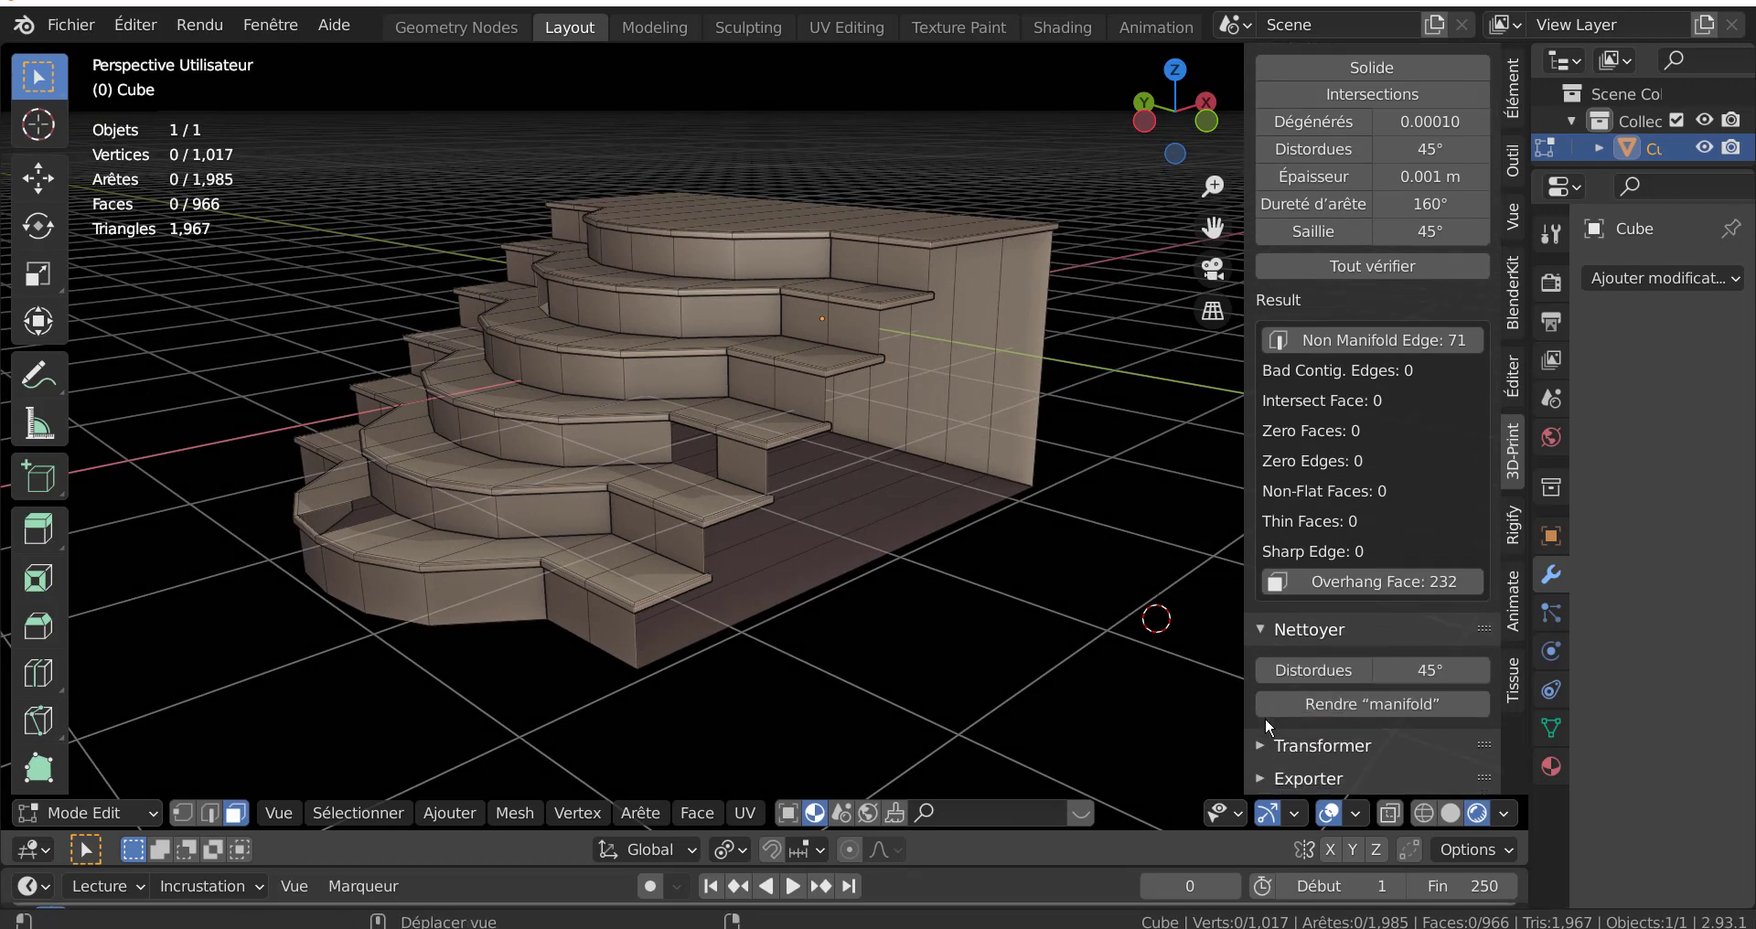
click(1387, 706)
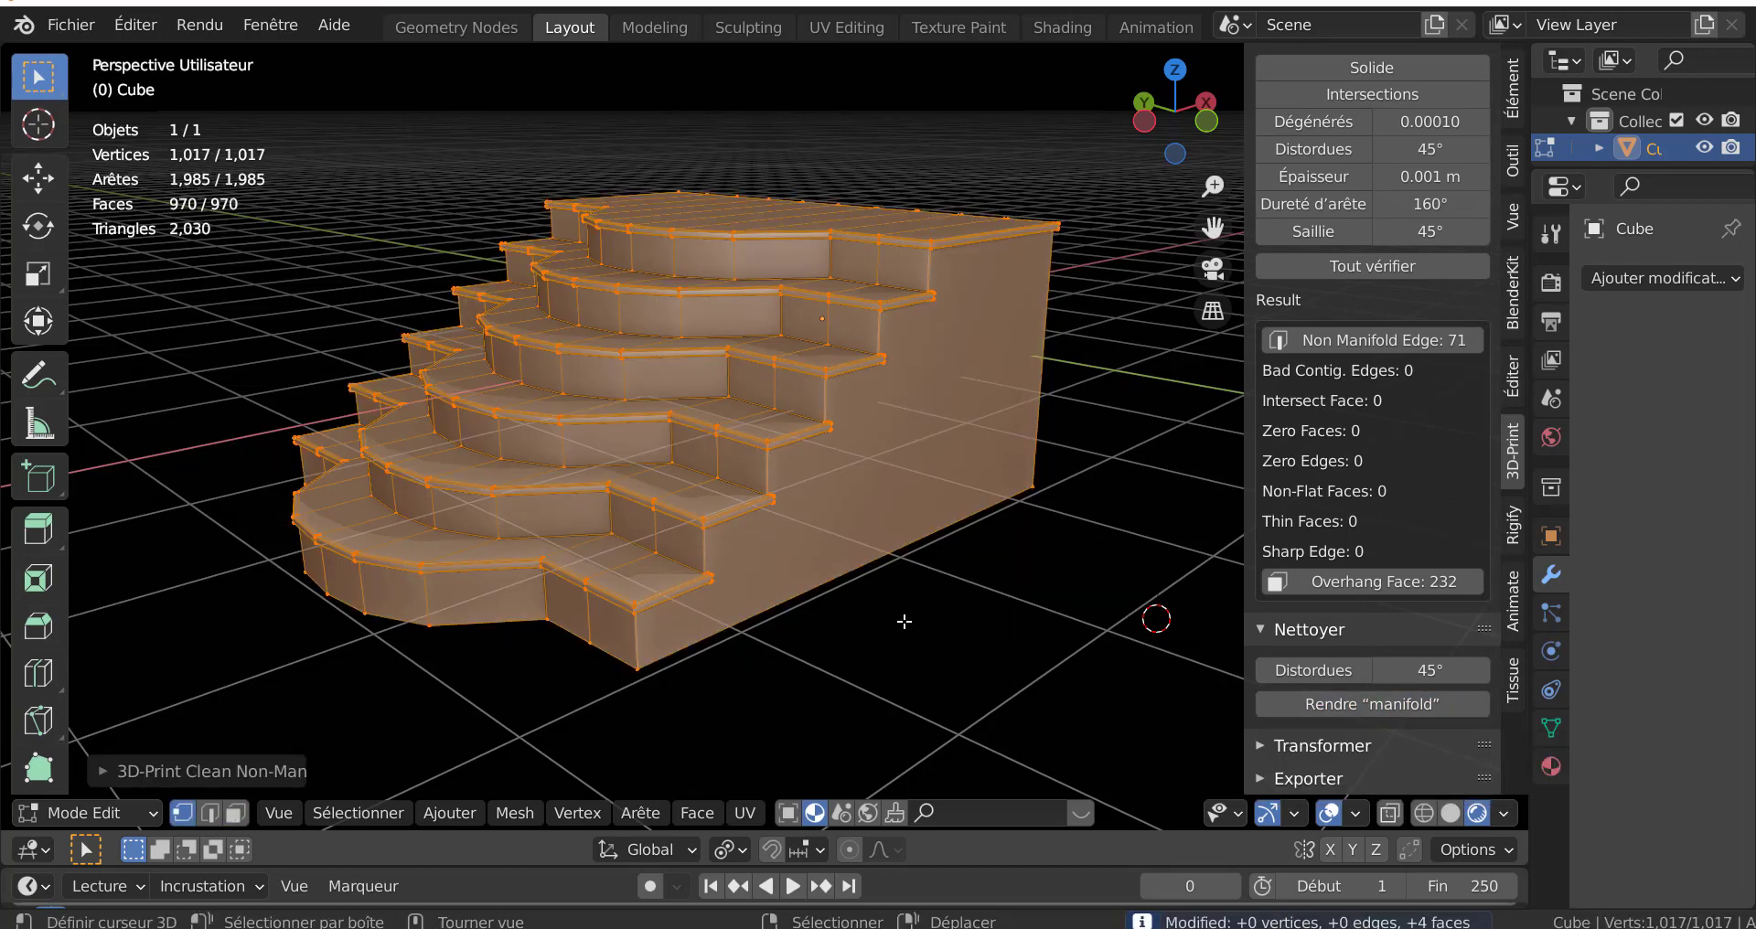
key(Tab)
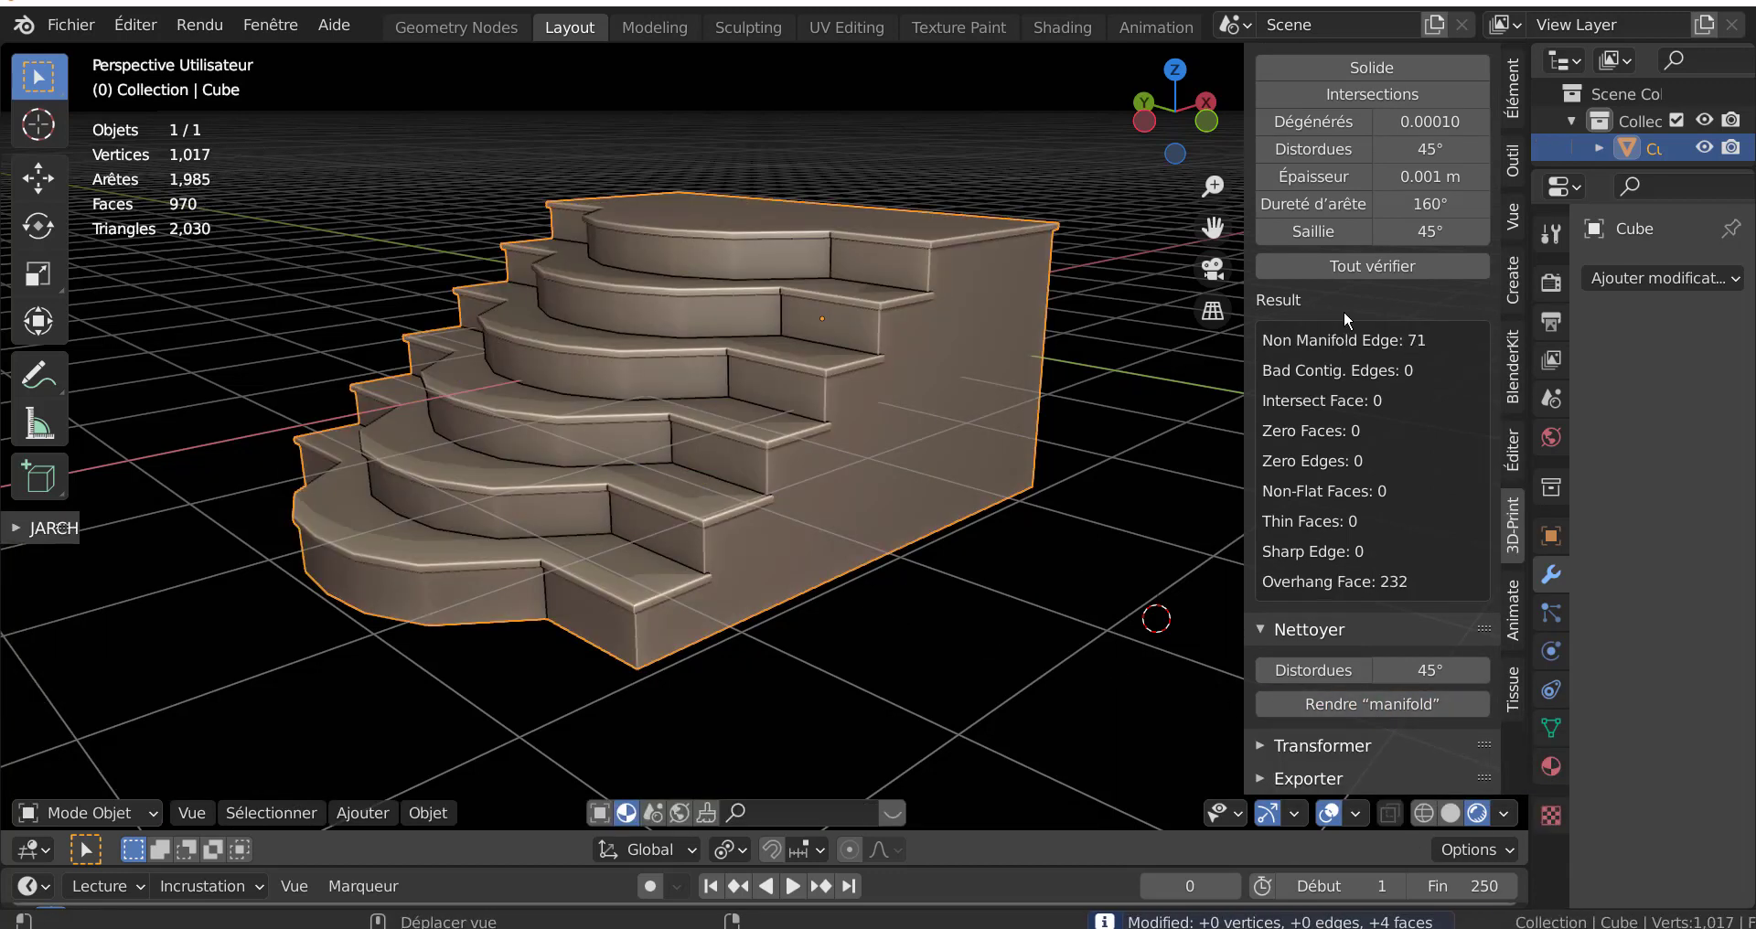
- Re-run all checks to confirm 0 non-manifold edges and orbit to inspect the repaired staircase
click(1372, 267)
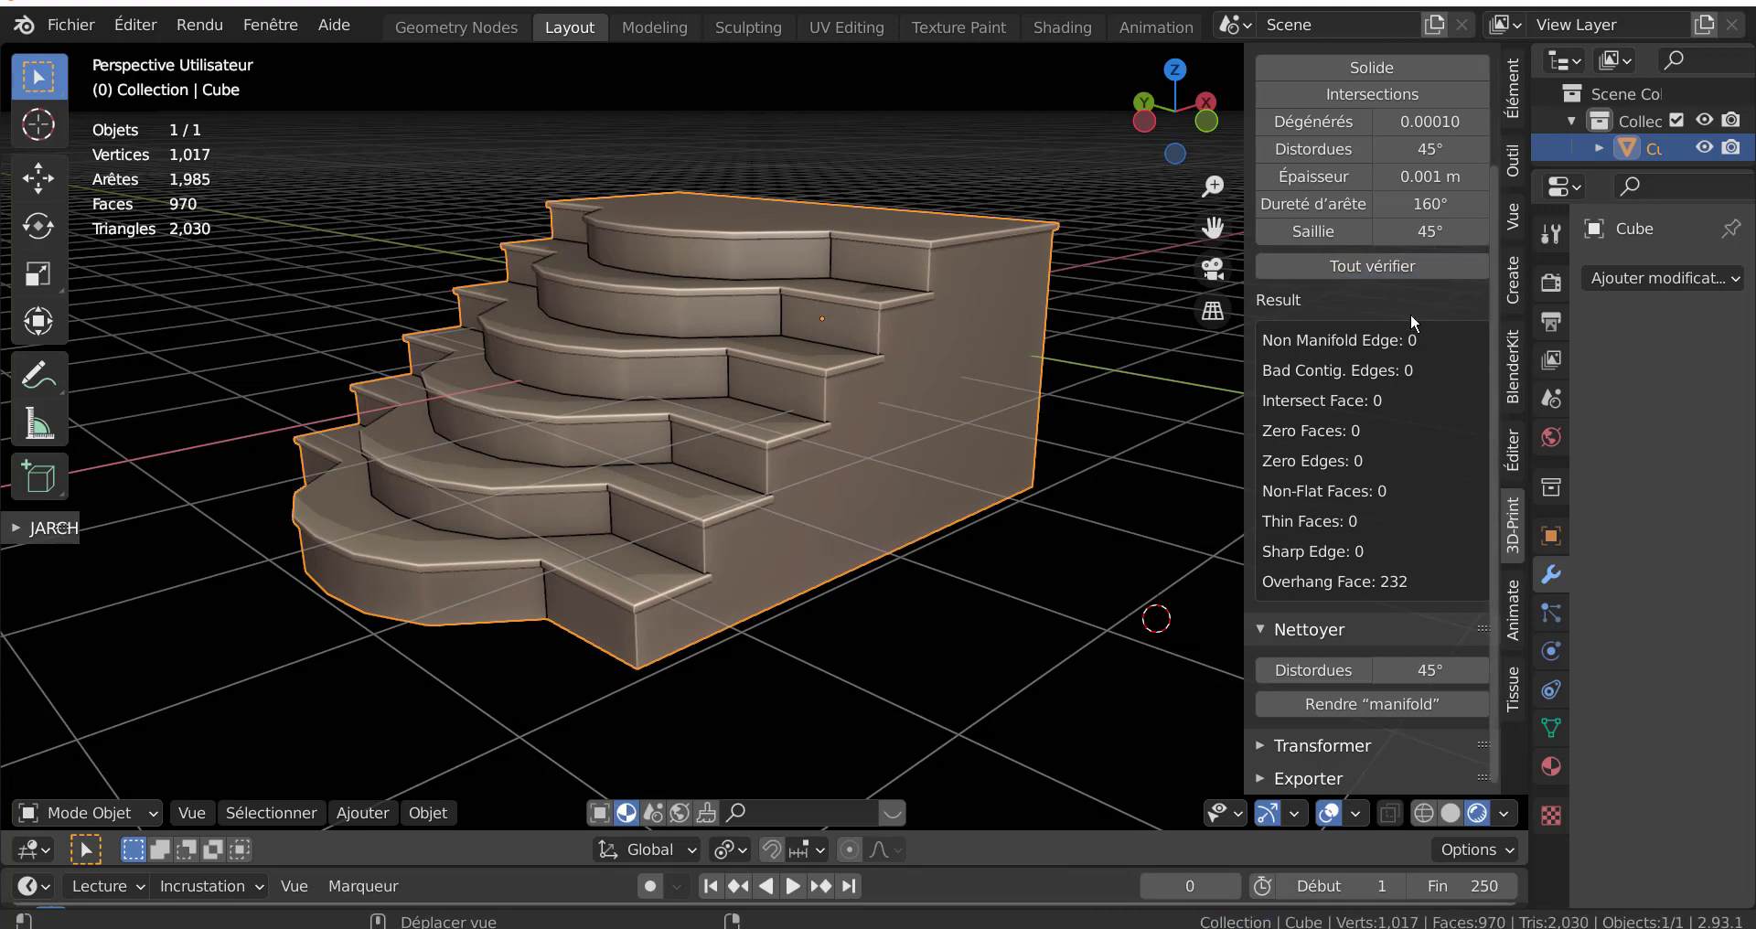
mouse_move(759, 643)
middle_down()
mouse_move(1027, 611)
mouse_move(1082, 588)
mouse_move(910, 628)
mouse_move(1057, 554)
middle_up()
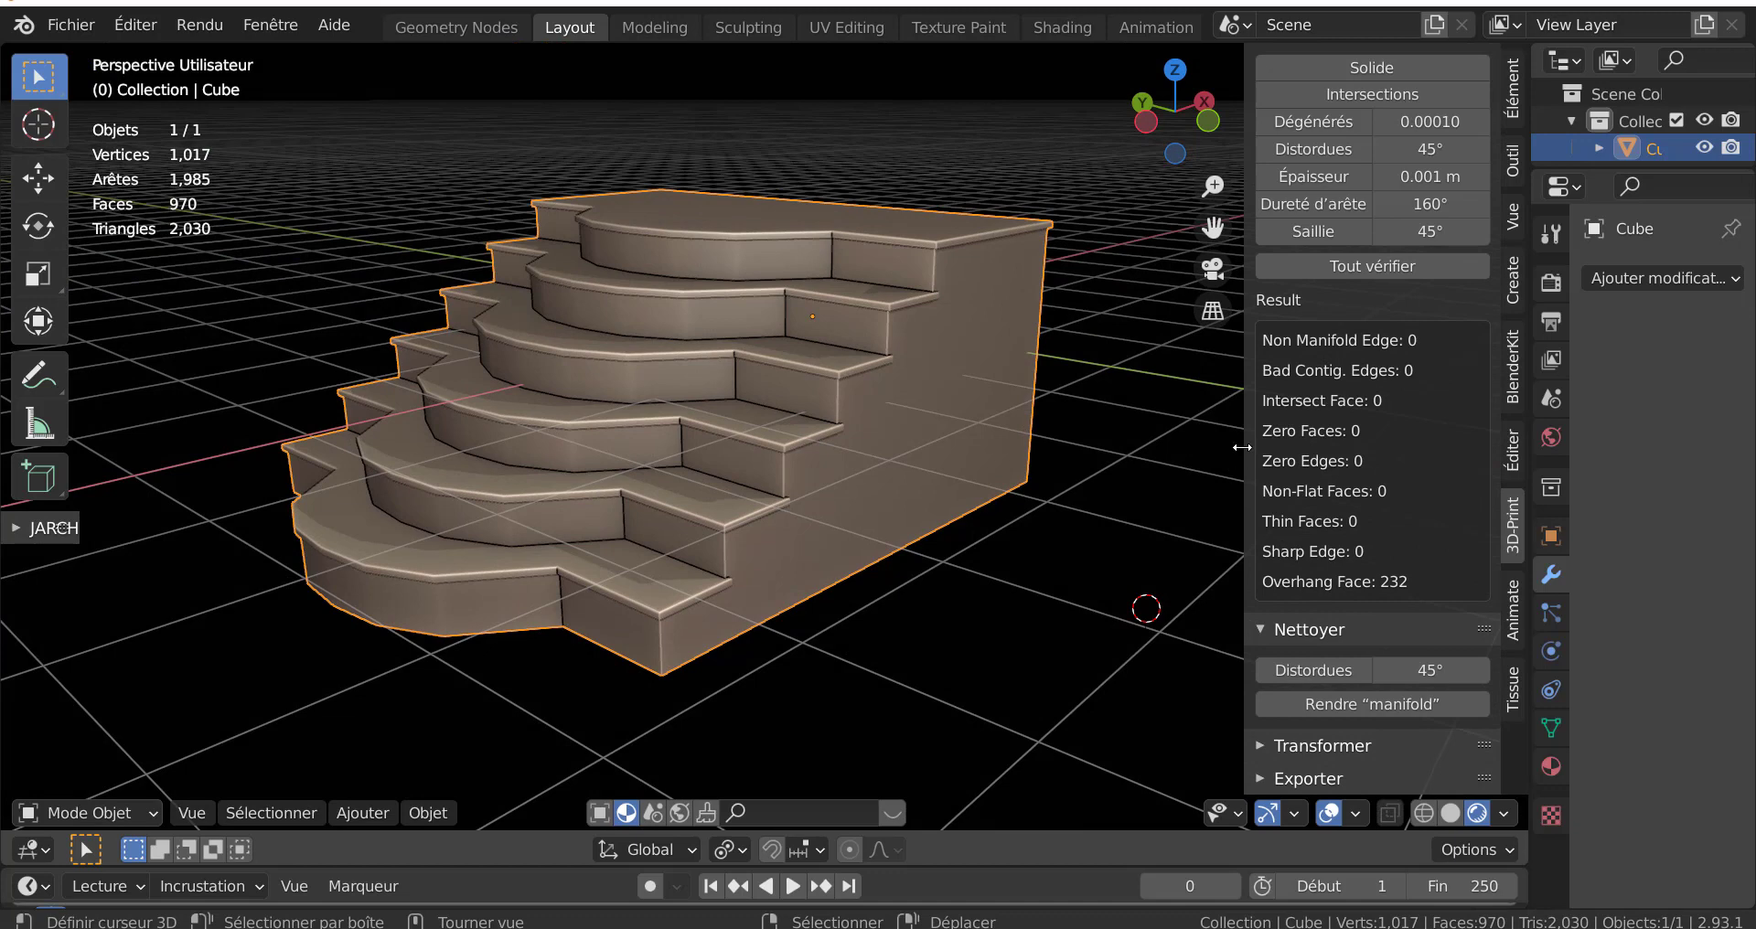
drag(1242, 447, 1343, 448)
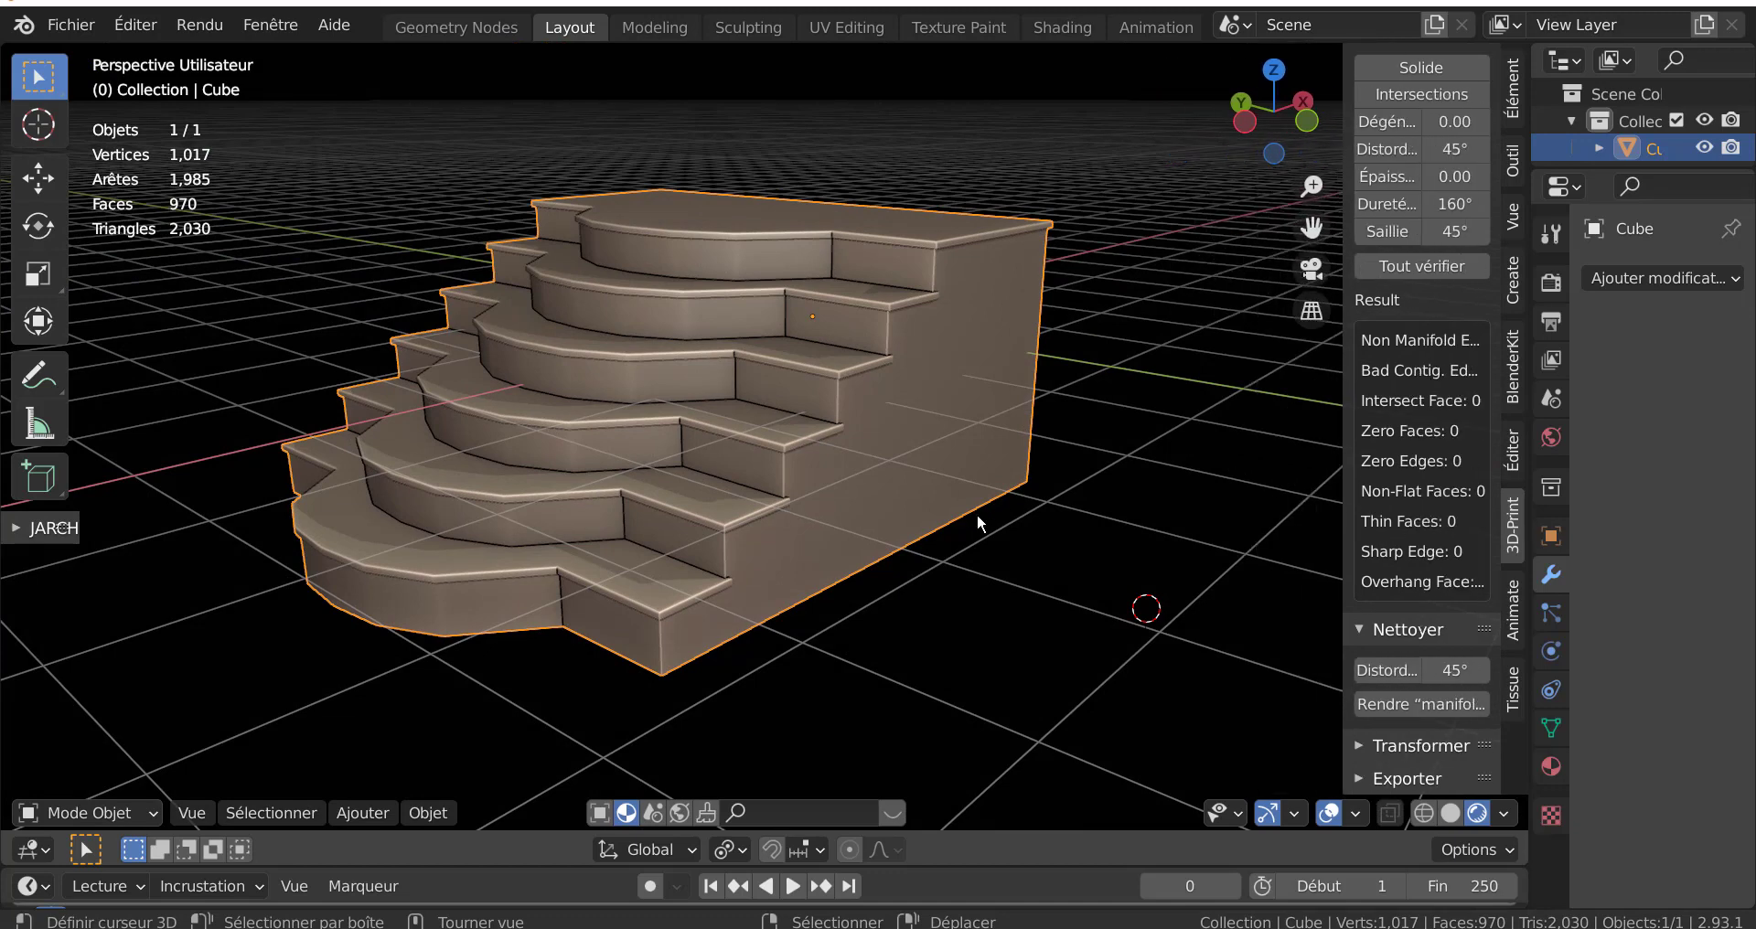
key(Tab)
key(Tab)
mouse_move(951, 452)
middle_down()
mouse_move(960, 556)
mouse_move(1127, 498)
mouse_move(859, 531)
mouse_move(1028, 497)
mouse_move(769, 510)
mouse_move(937, 527)
middle_up()
scroll(942, 527, up, 2)
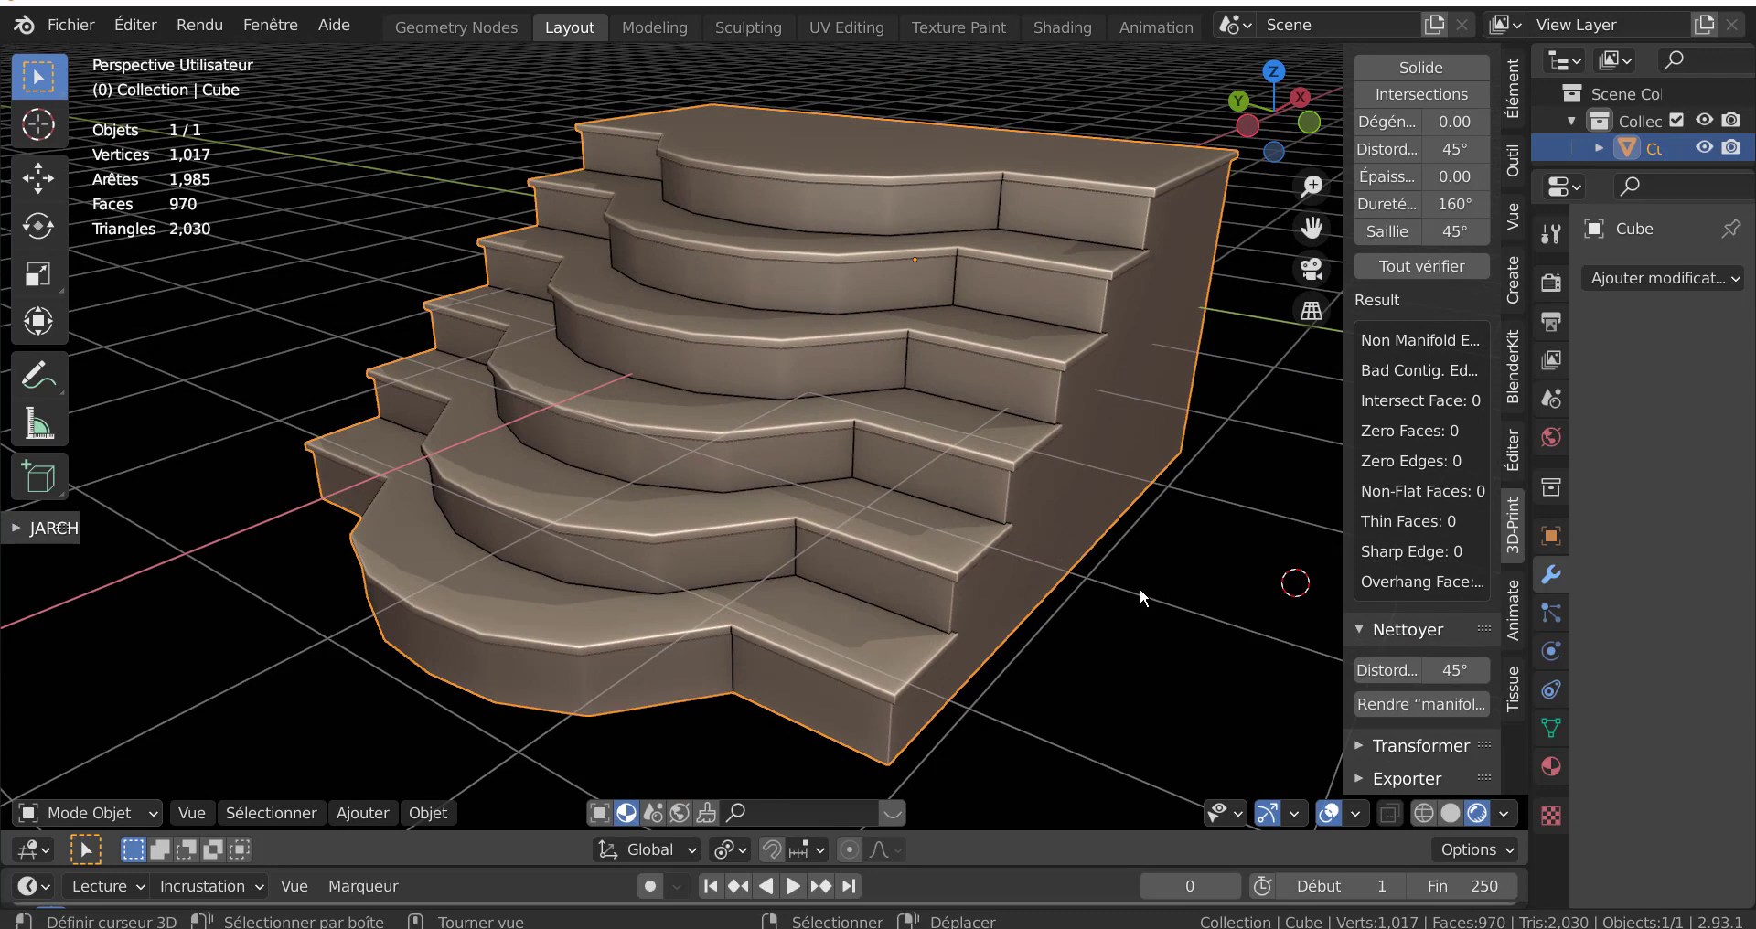
mouse_move(988, 629)
middle_down()
mouse_move(1013, 517)
mouse_move(987, 582)
middle_up()
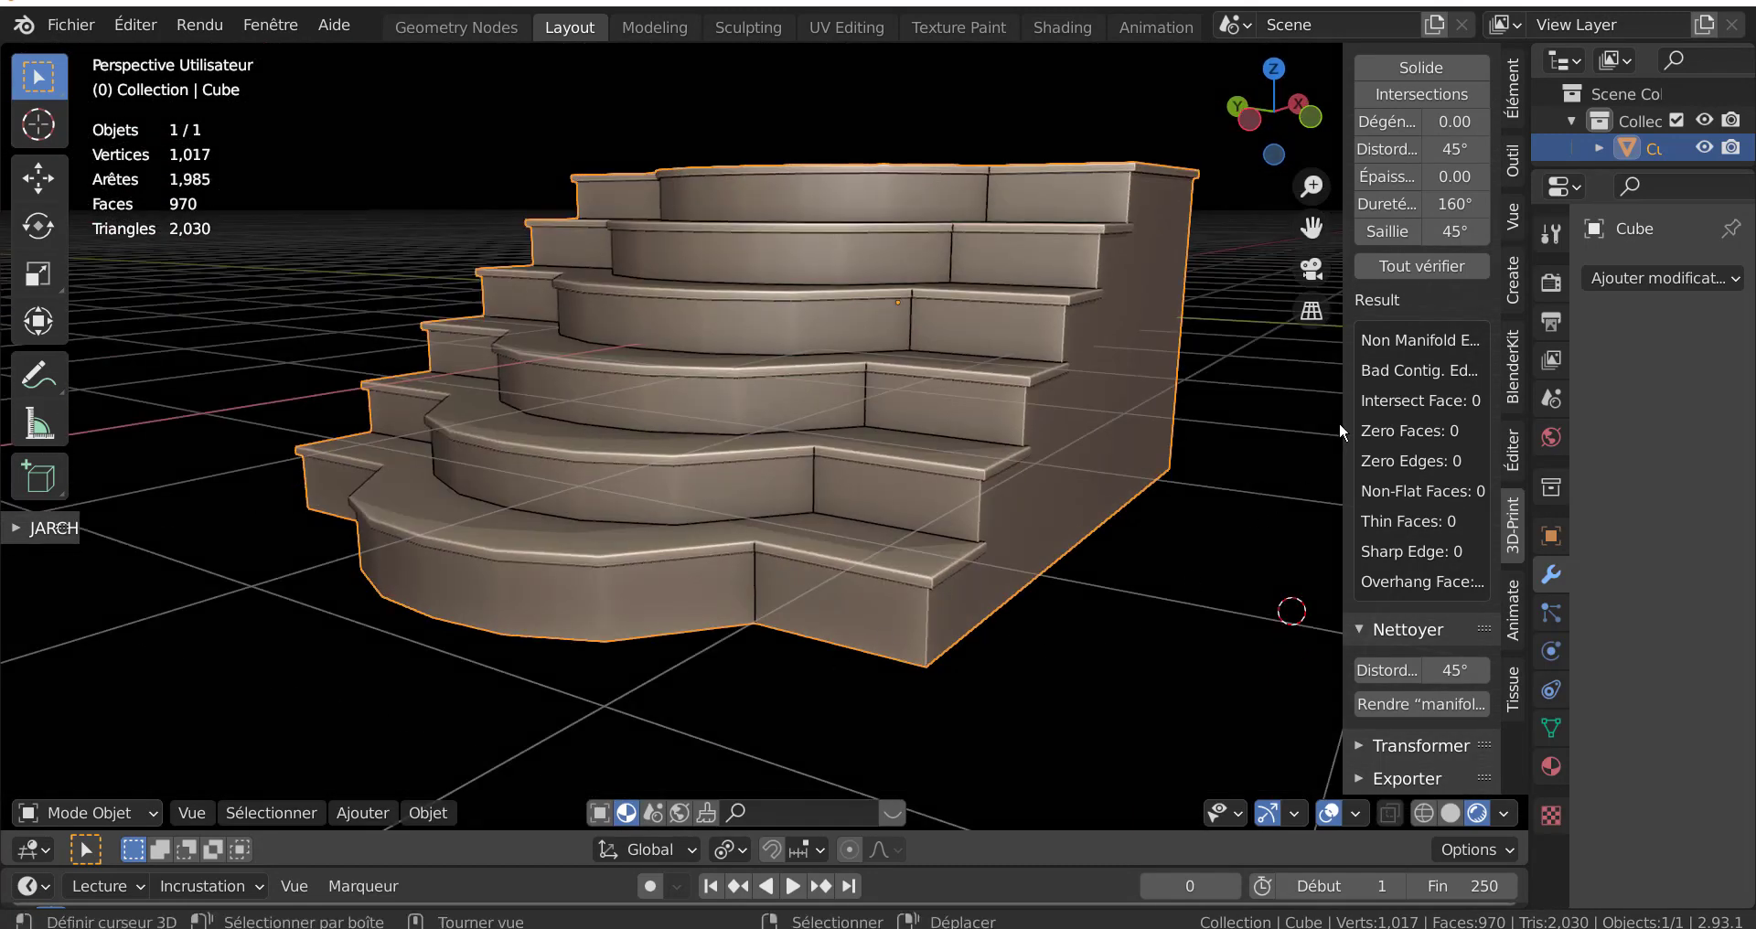
drag(1342, 417, 1482, 417)
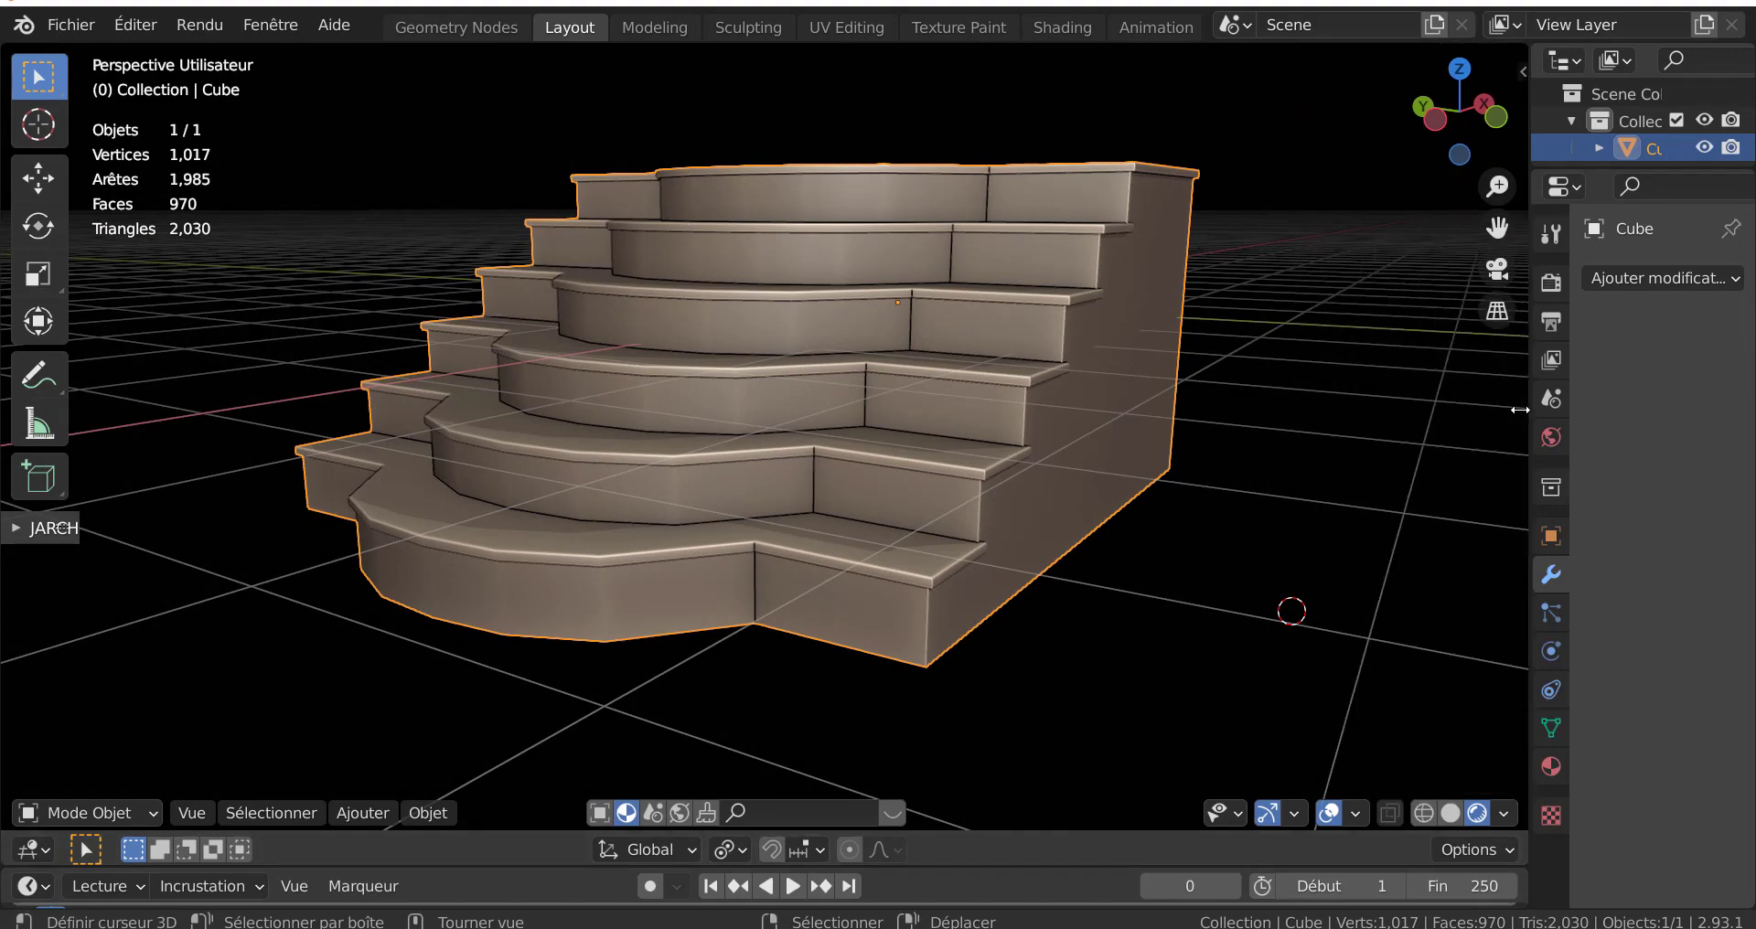
mouse_move(1125, 478)
middle_down()
mouse_move(1024, 556)
mouse_move(1023, 535)
mouse_move(1064, 518)
mouse_move(750, 529)
middle_up()
scroll(754, 524, down, 2)
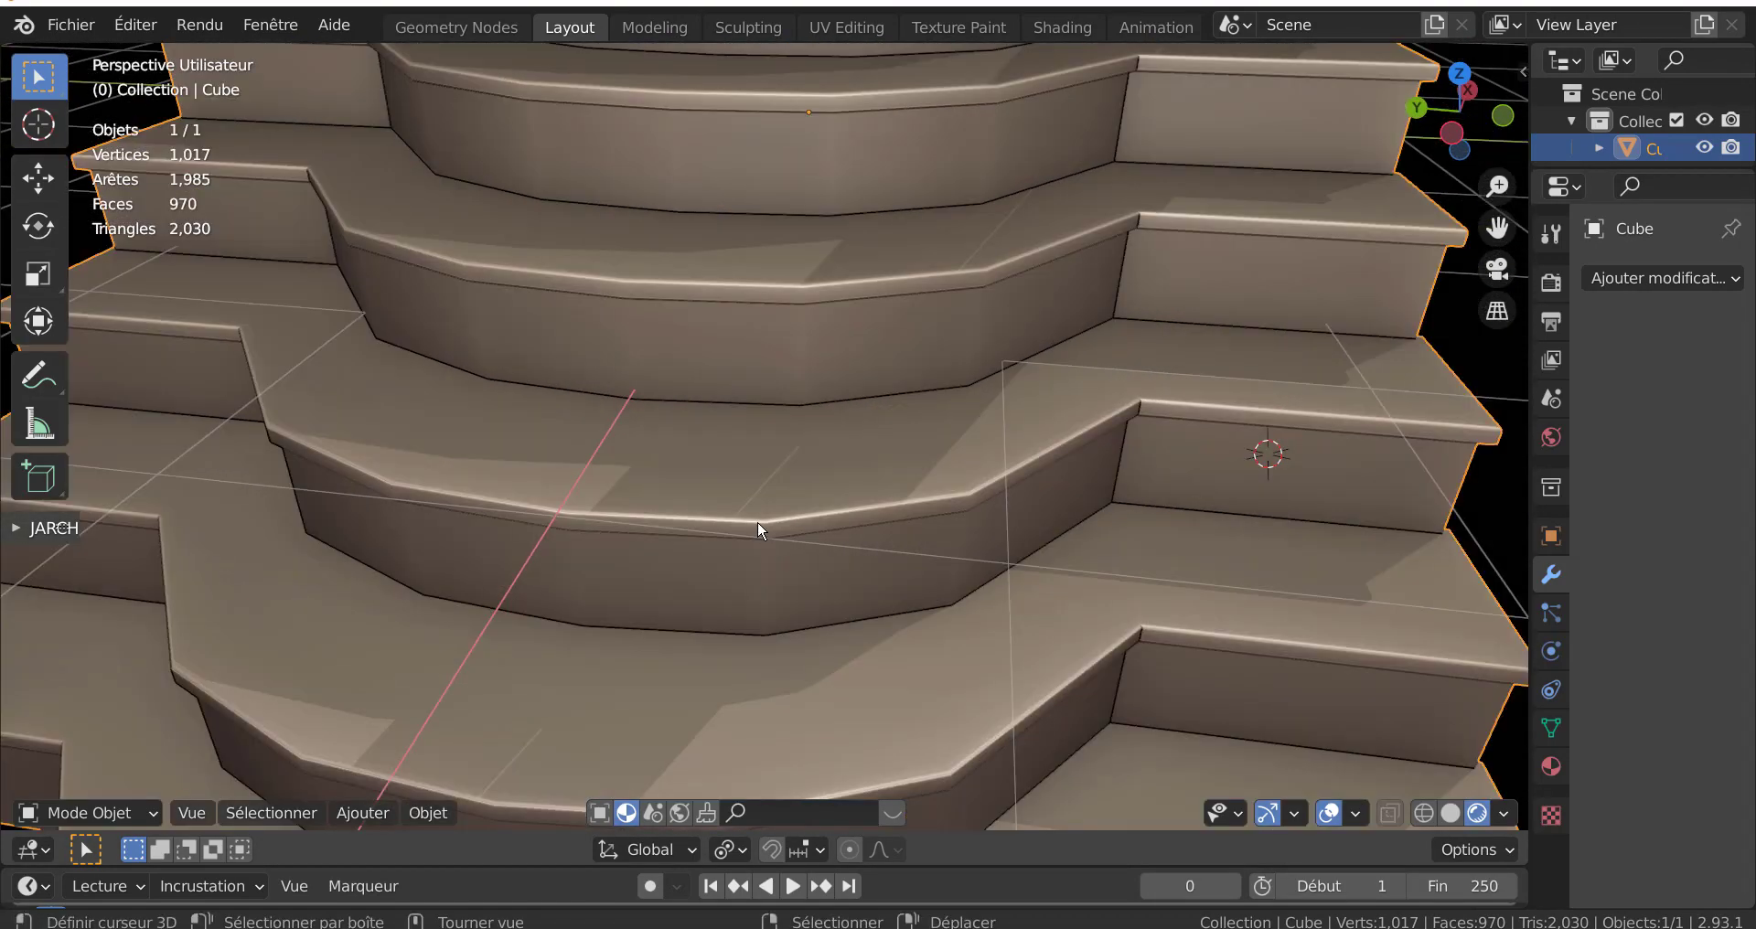
scroll(757, 519, down, 5)
scroll(757, 494, down, 3)
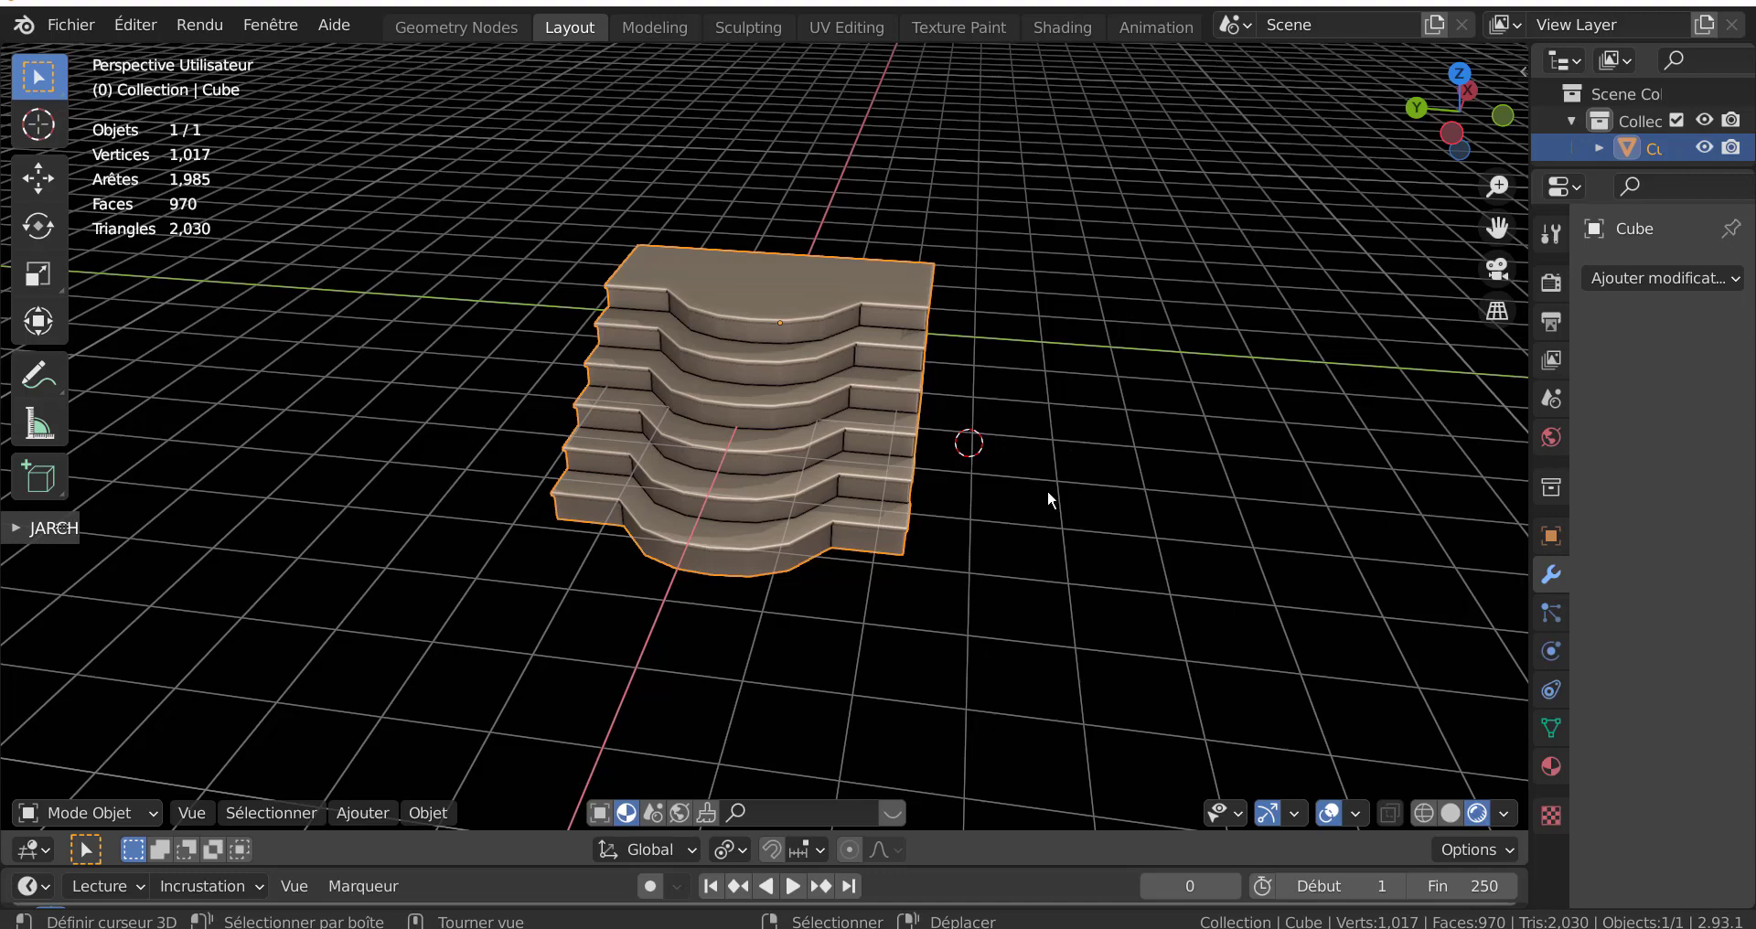
mouse_move(1051, 498)
shift+middle_down()
mouse_move(1017, 569)
mouse_move(956, 537)
mouse_move(945, 549)
mouse_move(987, 463)
shift+middle_up()
scroll(945, 549, up, 2)
scroll(945, 554, up, 2)
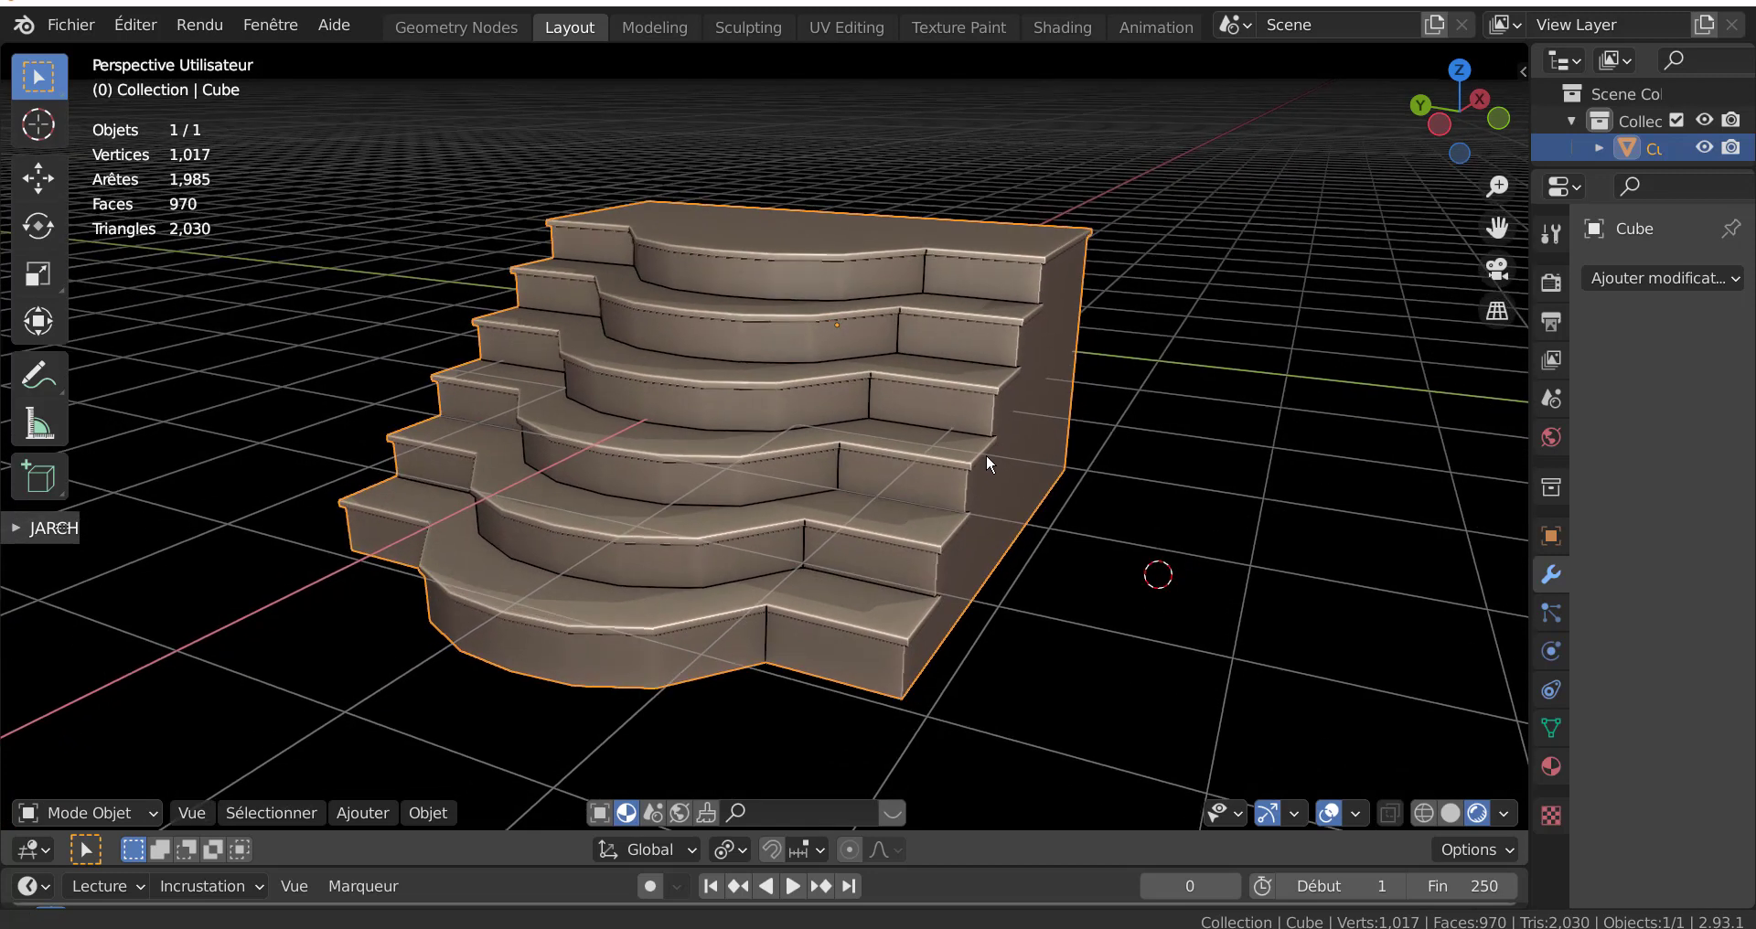
scroll(983, 472, up, 1)
scroll(977, 479, up, 1)
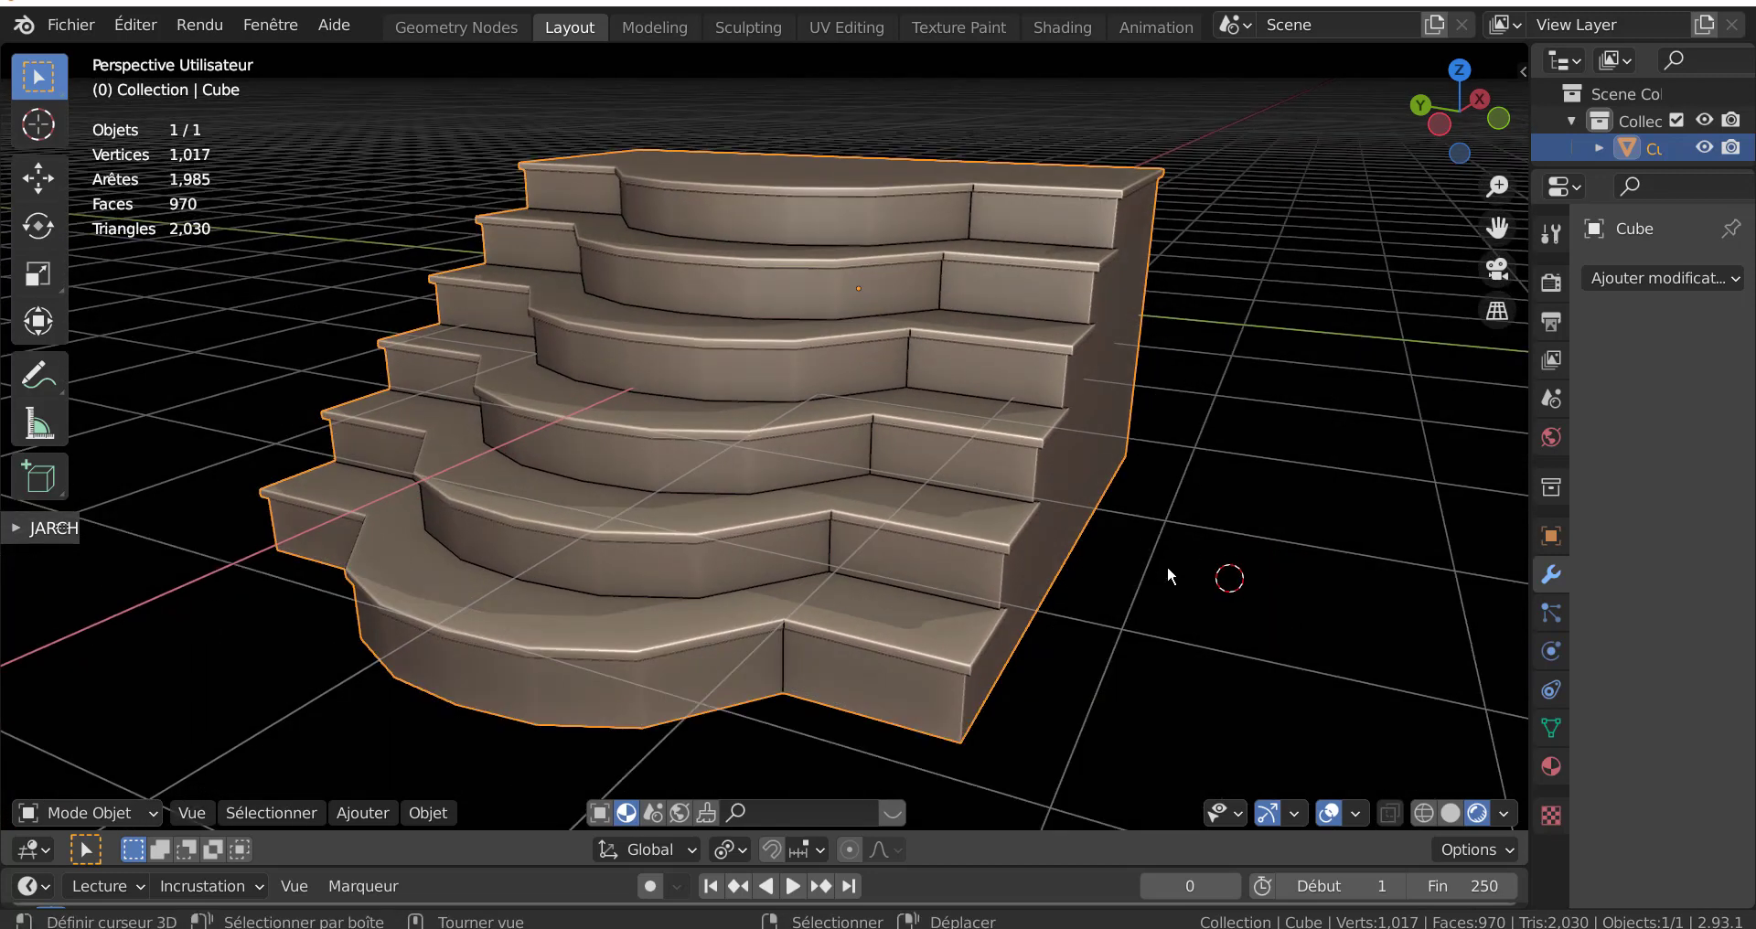
mouse_move(1207, 531)
middle_down()
mouse_move(1081, 510)
mouse_move(1129, 513)
middle_up()
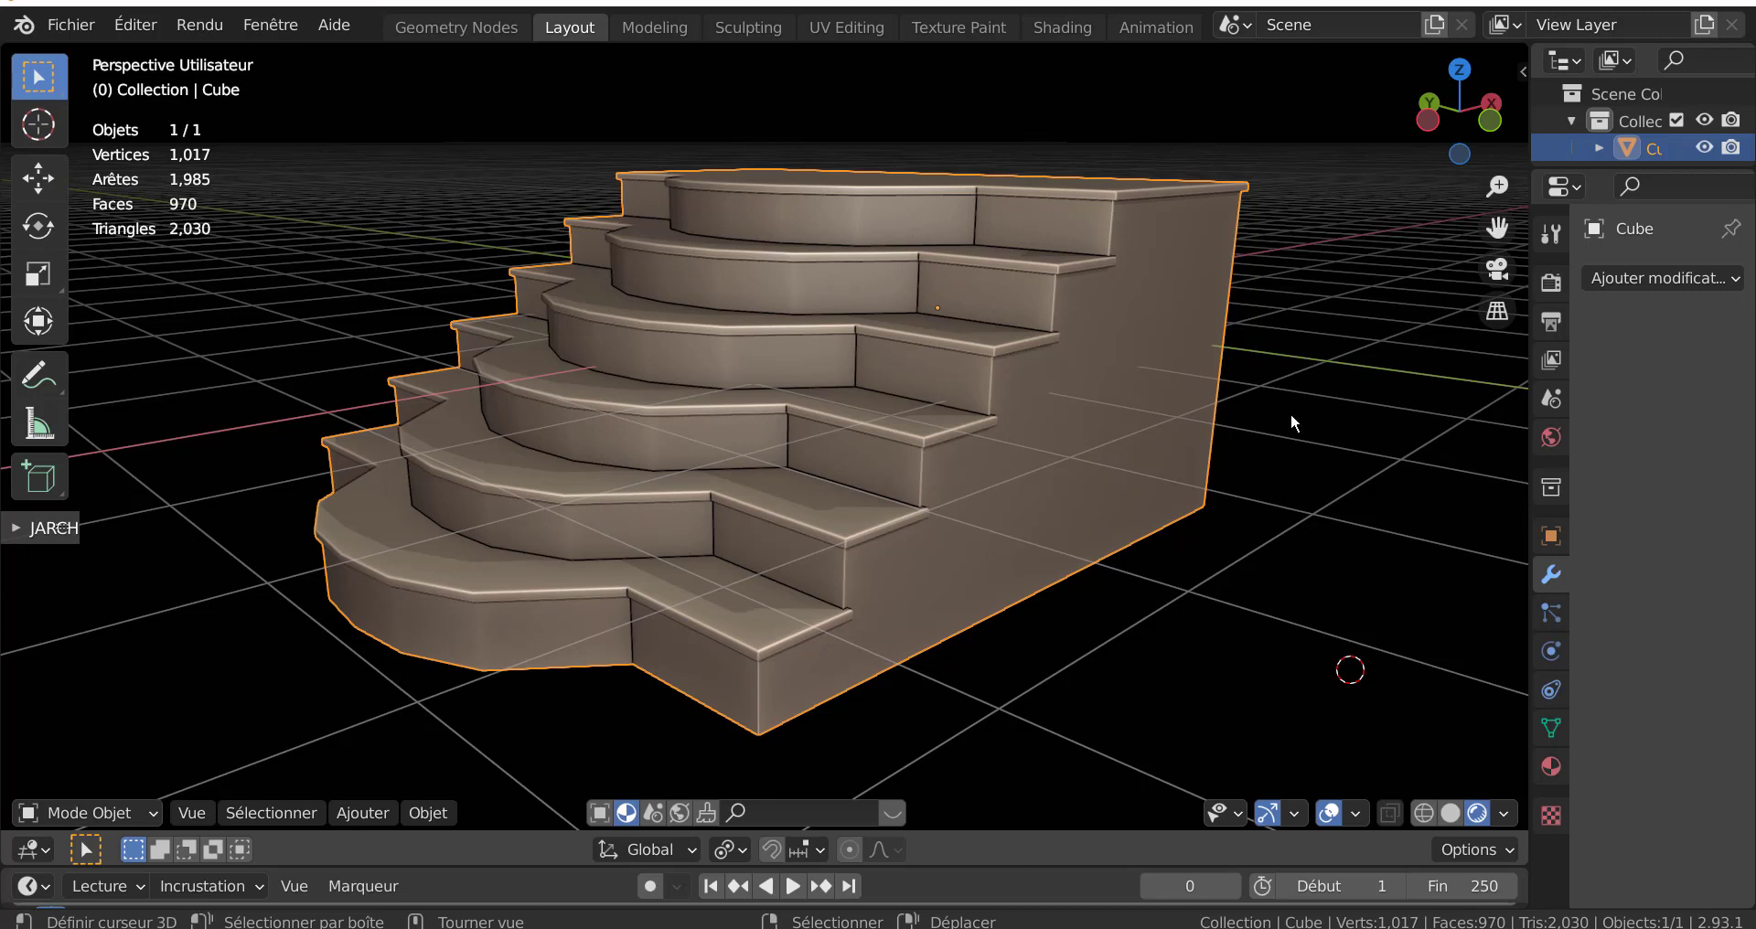
- Orbit and zoom around the staircase to inspect it from several angles
scroll(1289, 441, down, 3)
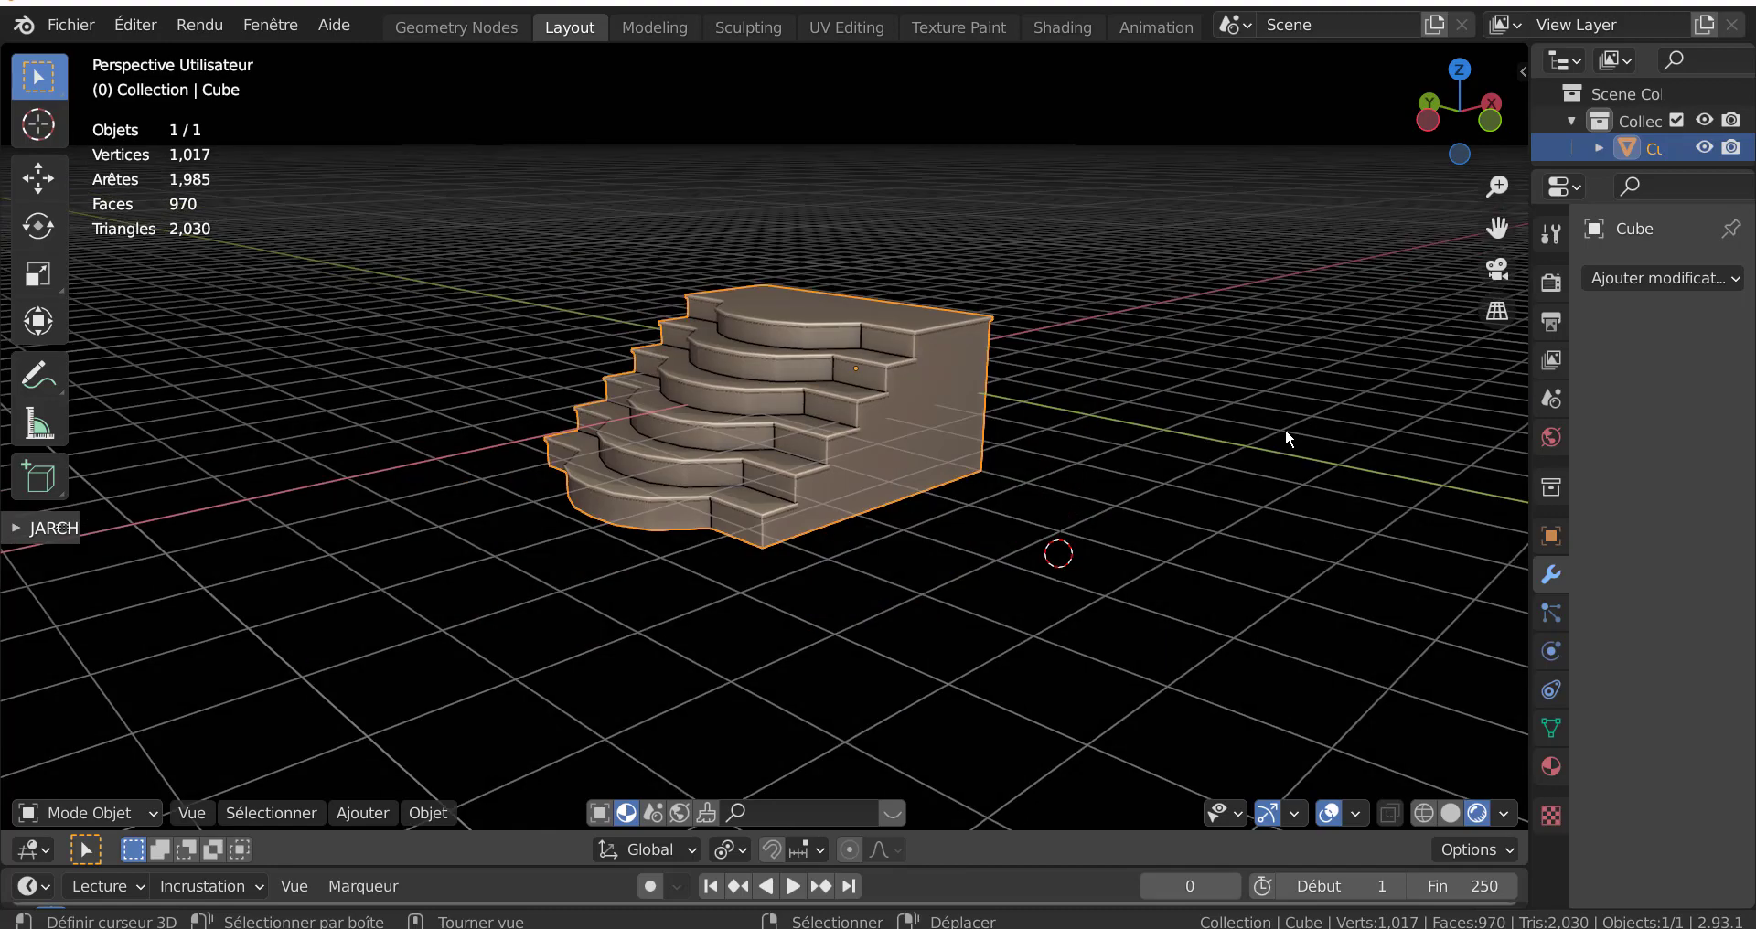
mouse_move(1225, 413)
middle_down()
mouse_move(1210, 486)
mouse_move(1102, 558)
middle_up()
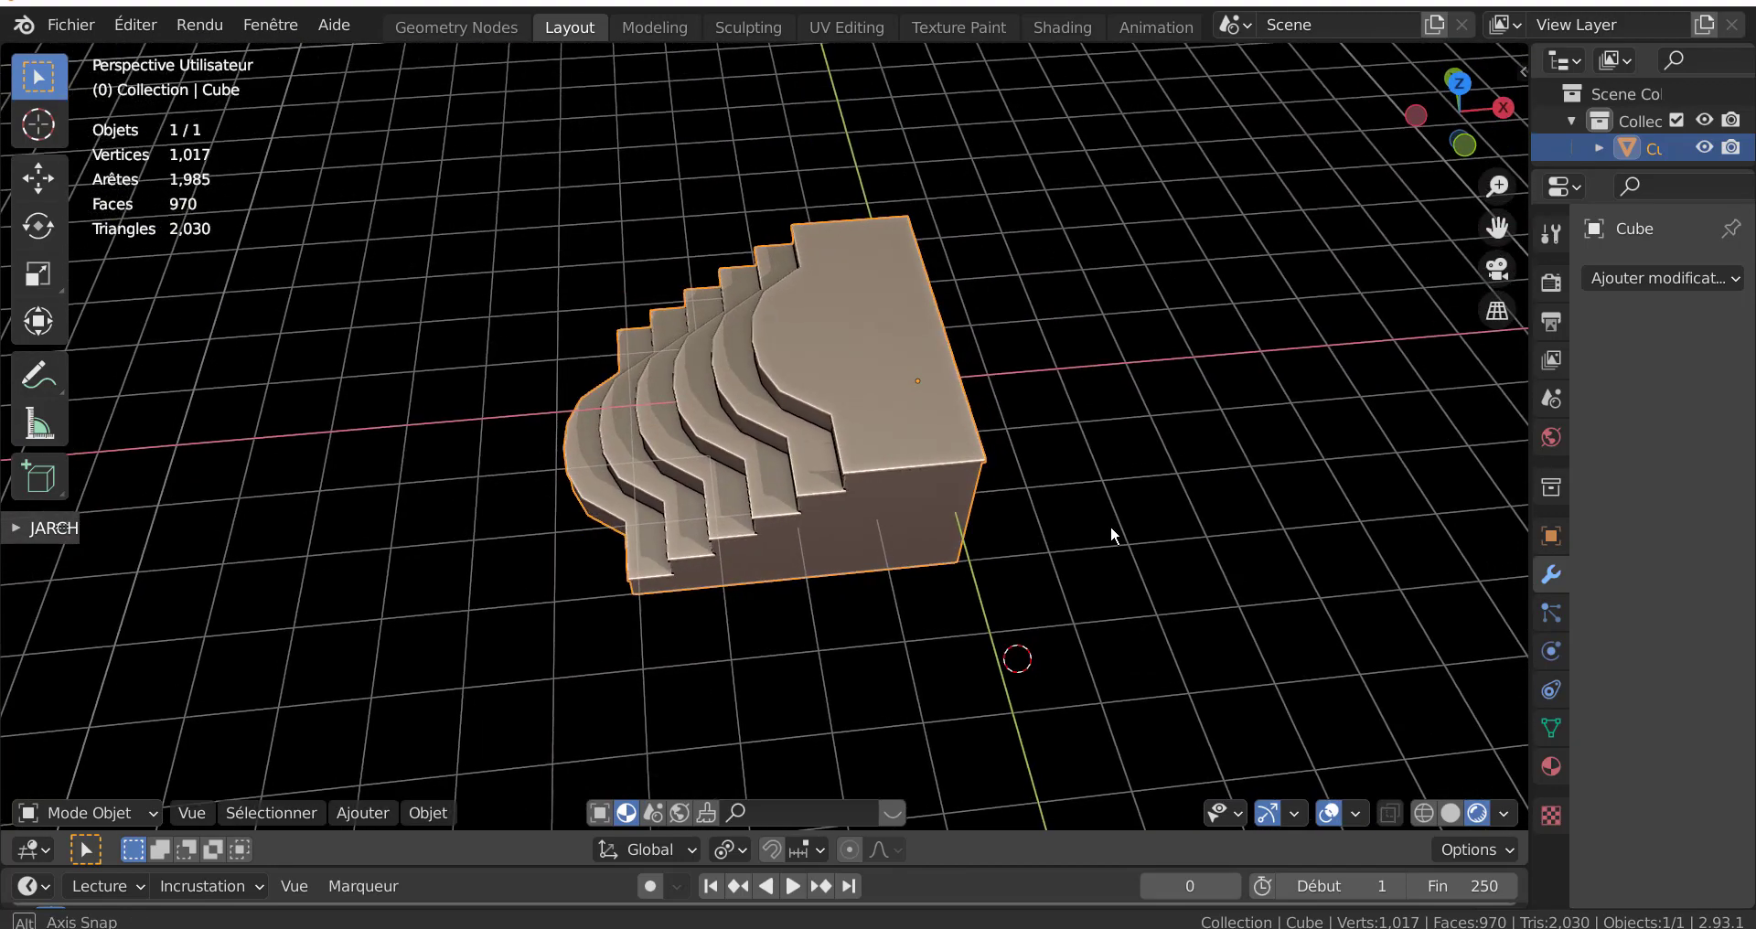
scroll(1028, 539, up, 2)
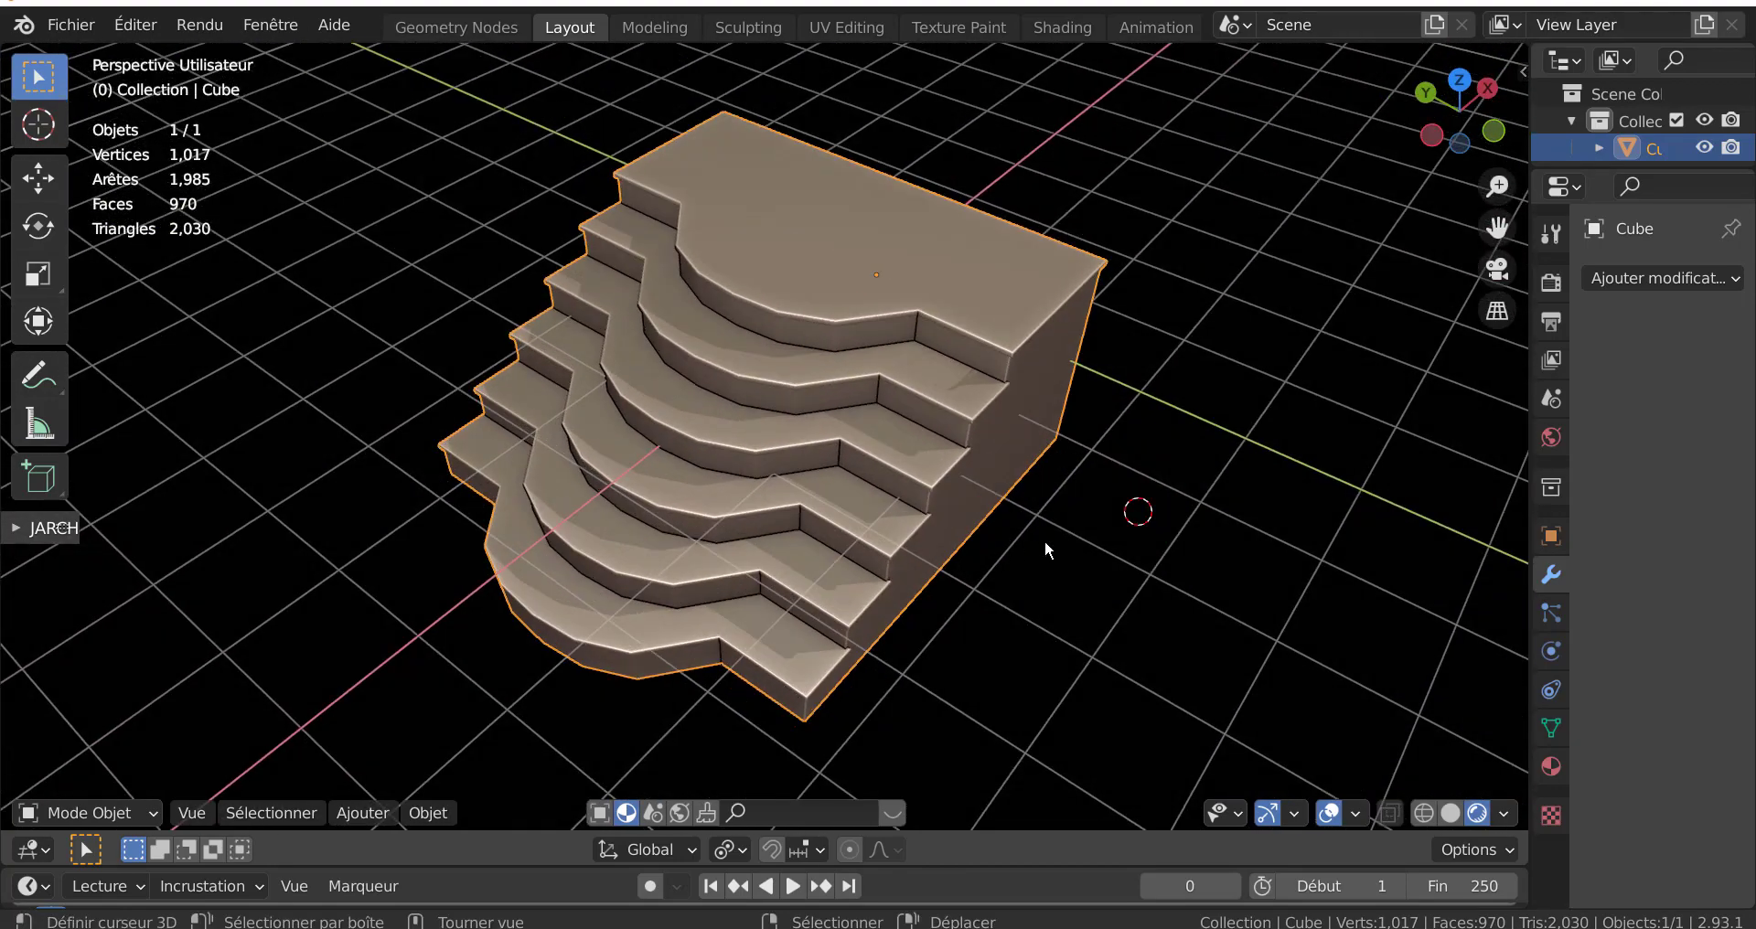
mouse_move(1044, 540)
middle_down()
mouse_move(1128, 521)
mouse_move(1047, 539)
middle_up()
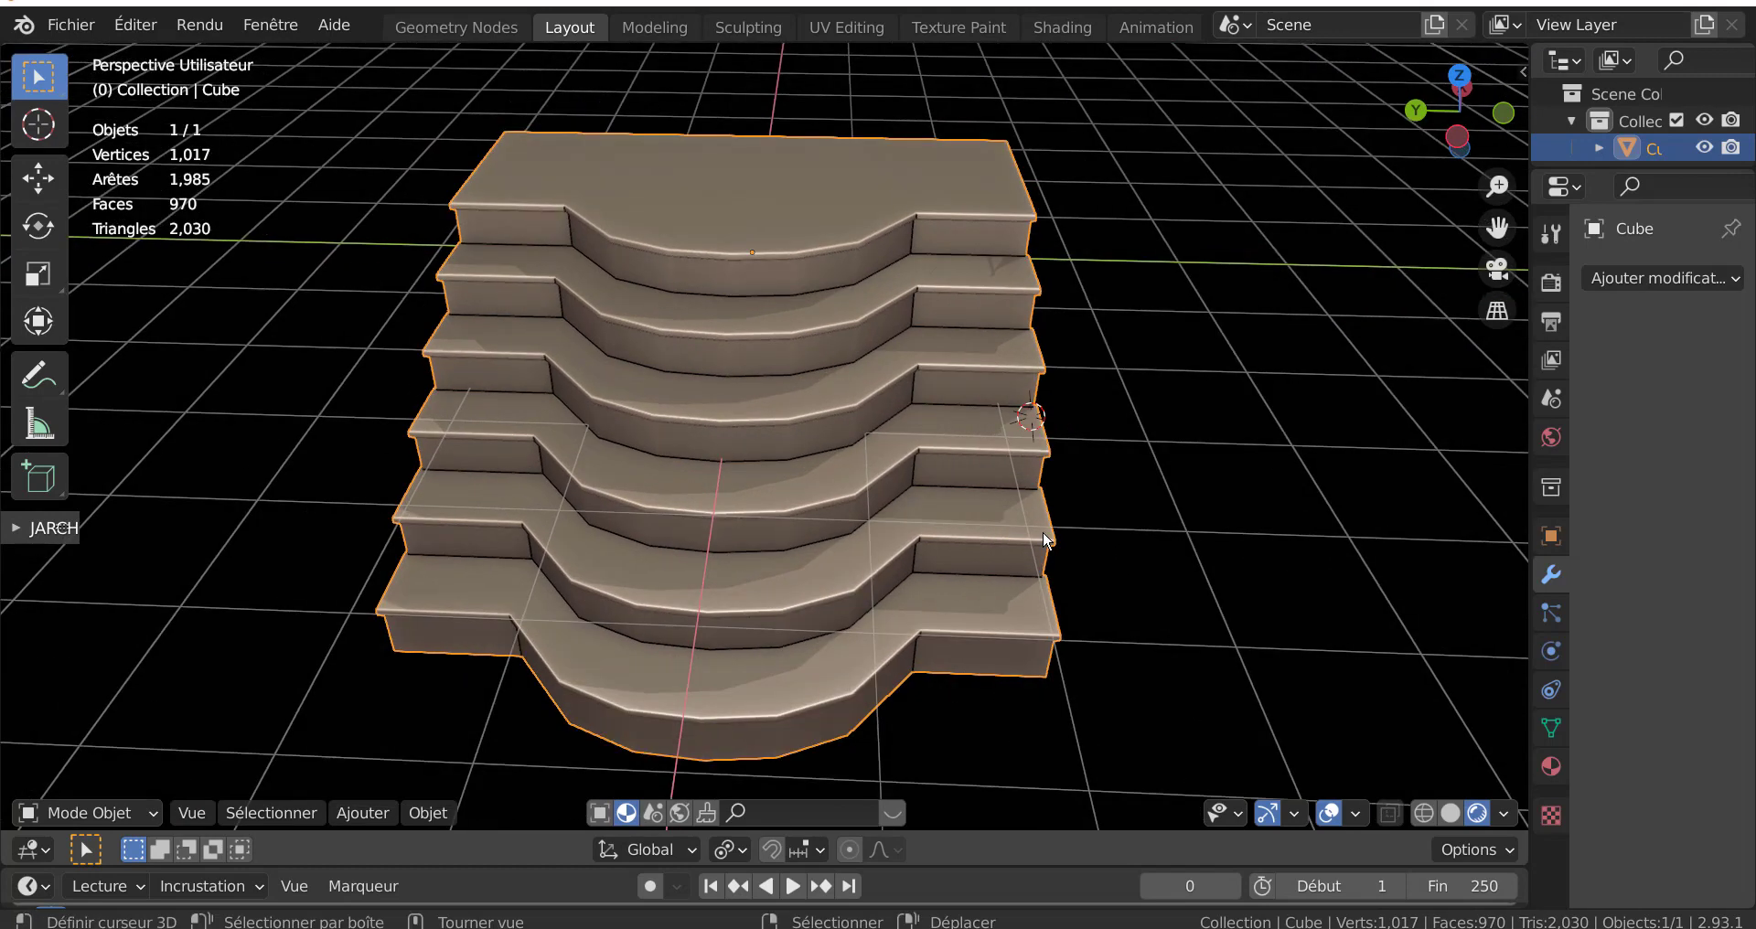
mouse_move(1195, 525)
middle_down()
mouse_move(1144, 506)
mouse_move(1031, 521)
middle_up()
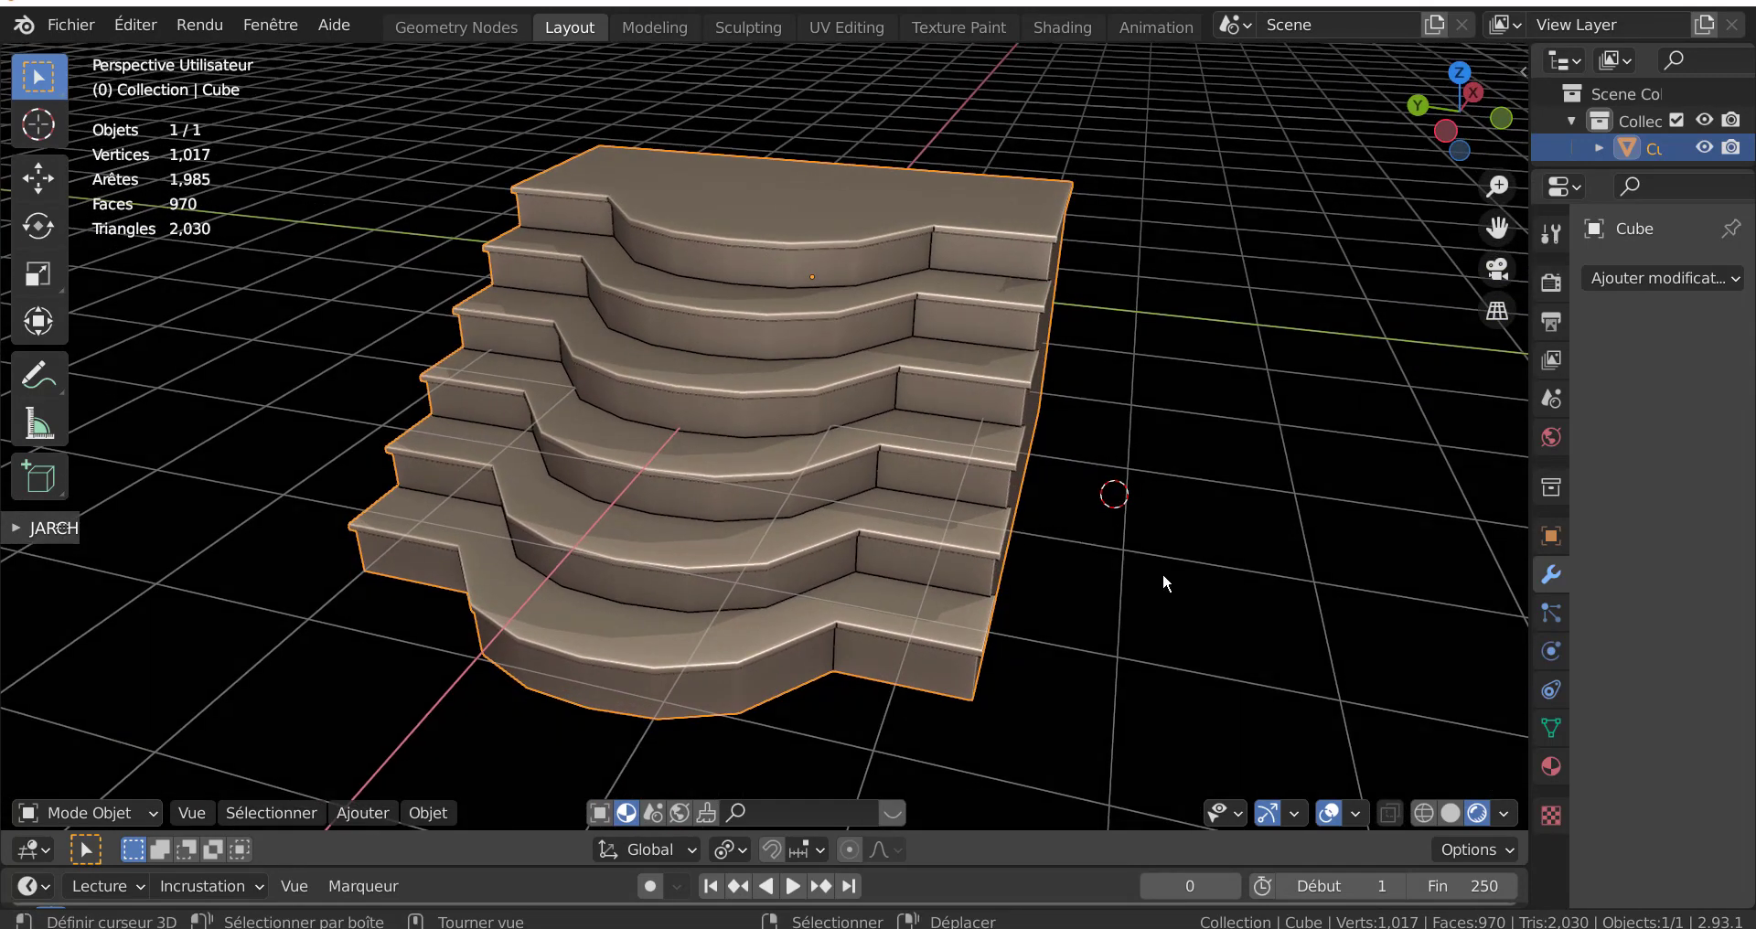
middle_drag(1171, 545, 1039, 514)
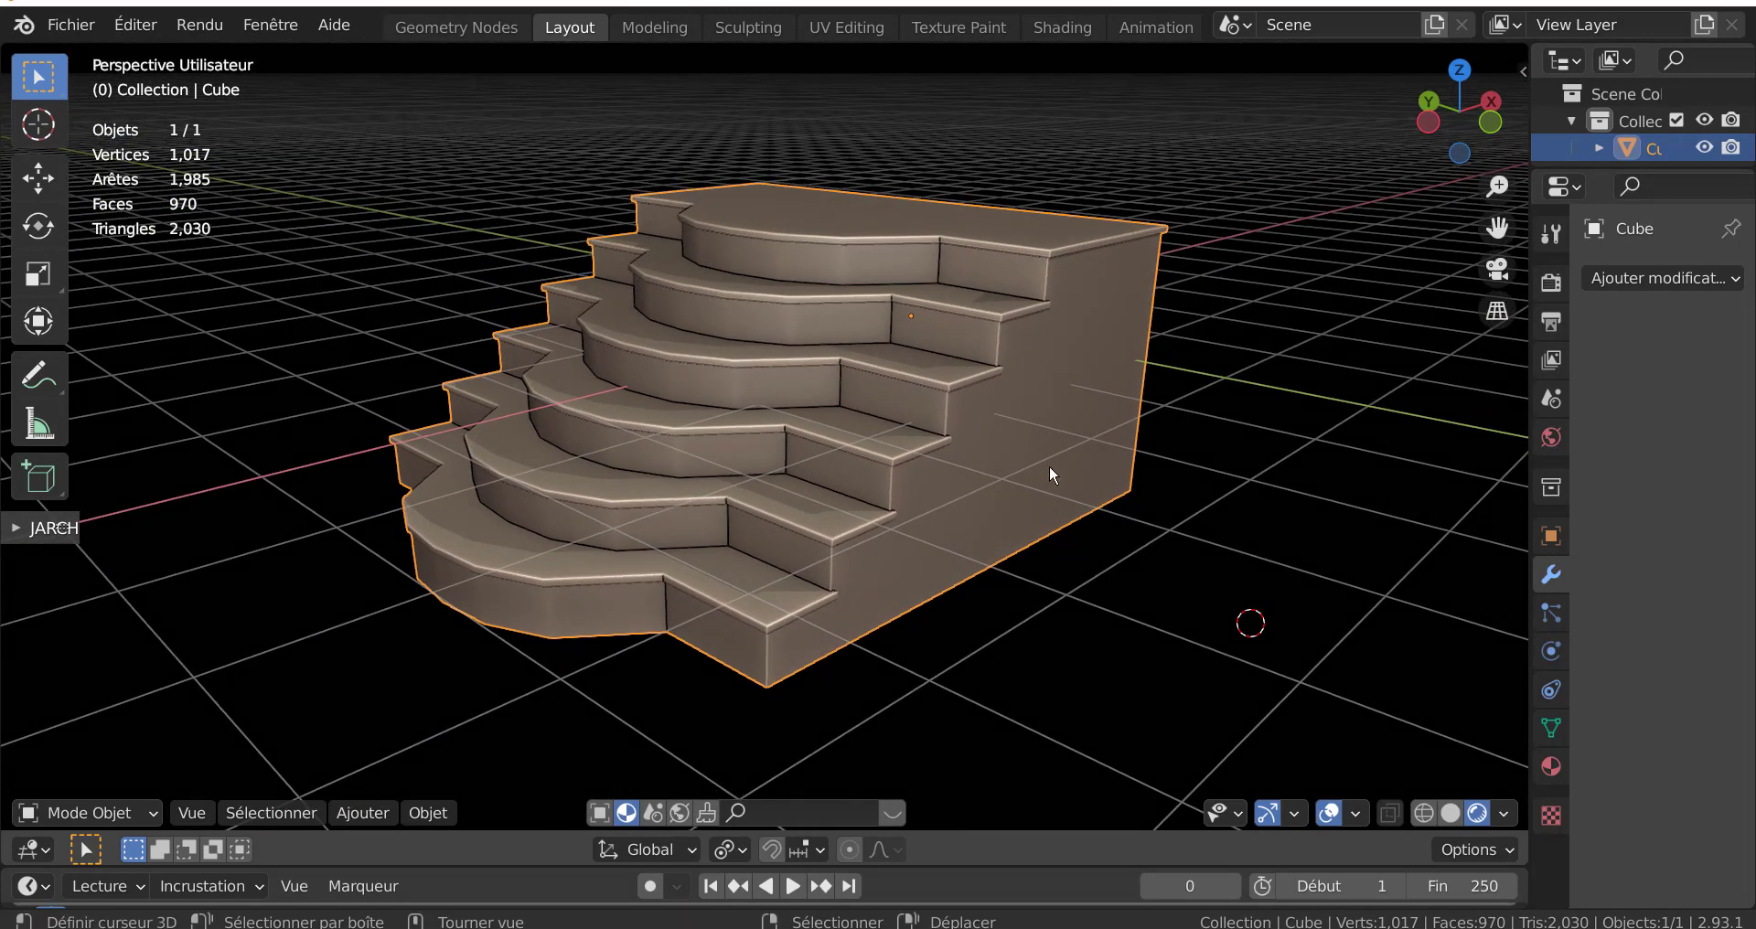
scroll(1271, 440, up, 1)
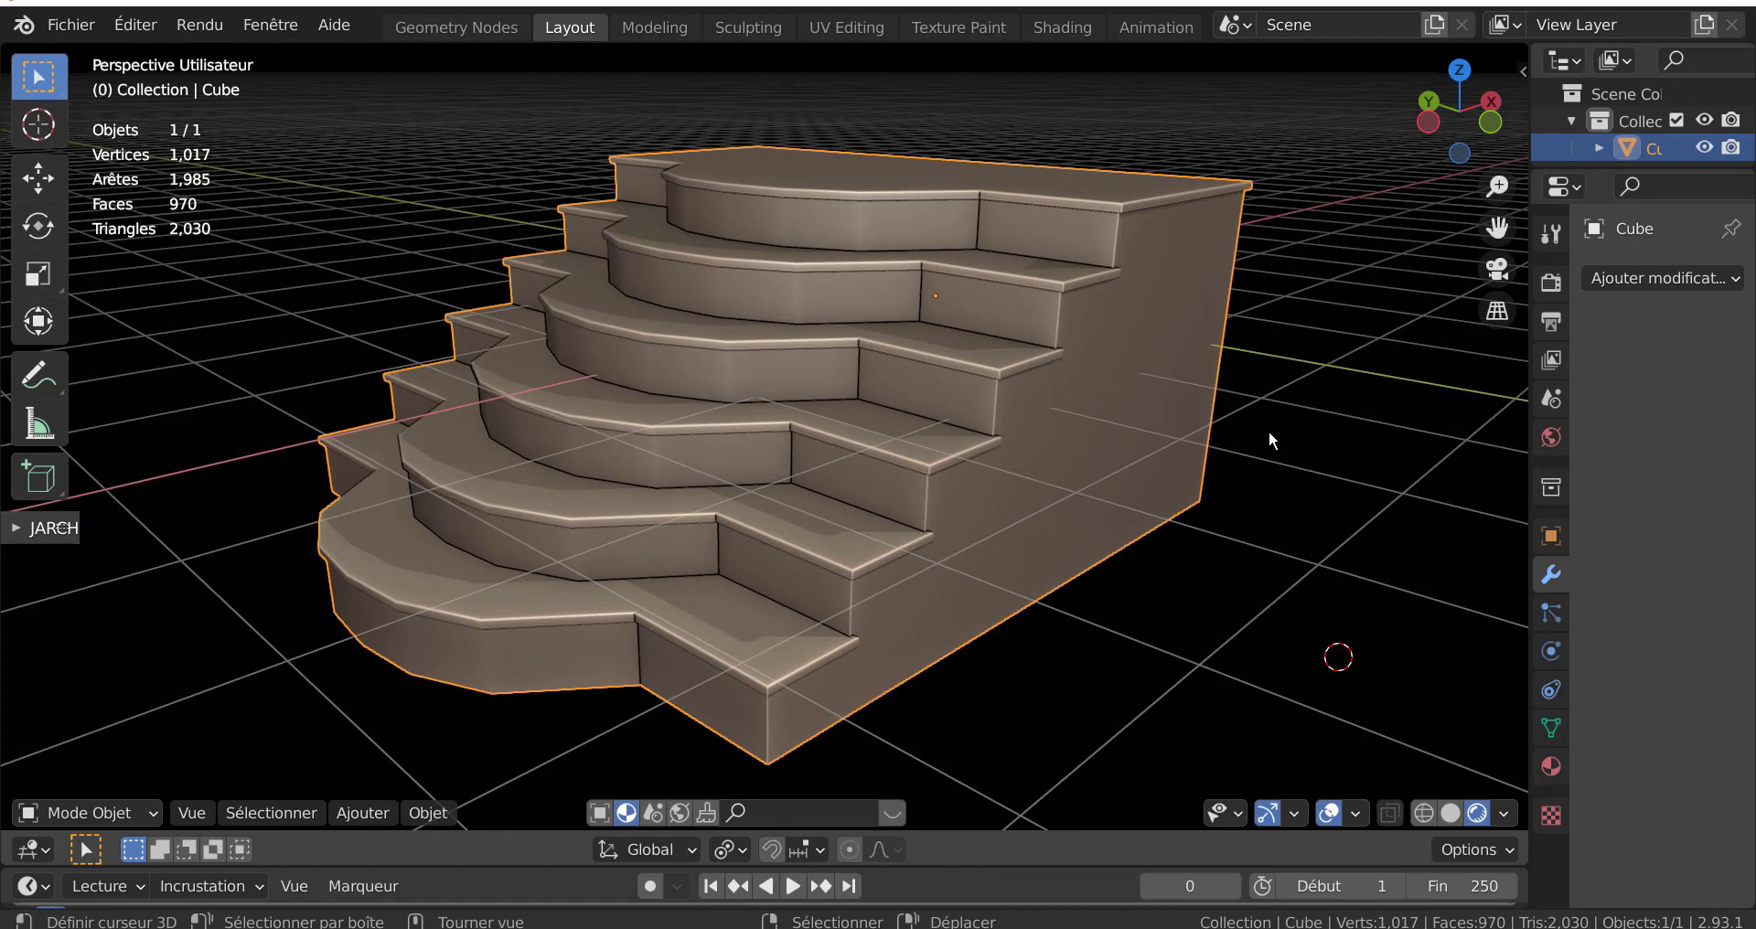
middle_drag(1271, 458, 1272, 466)
scroll(984, 469, down, 2)
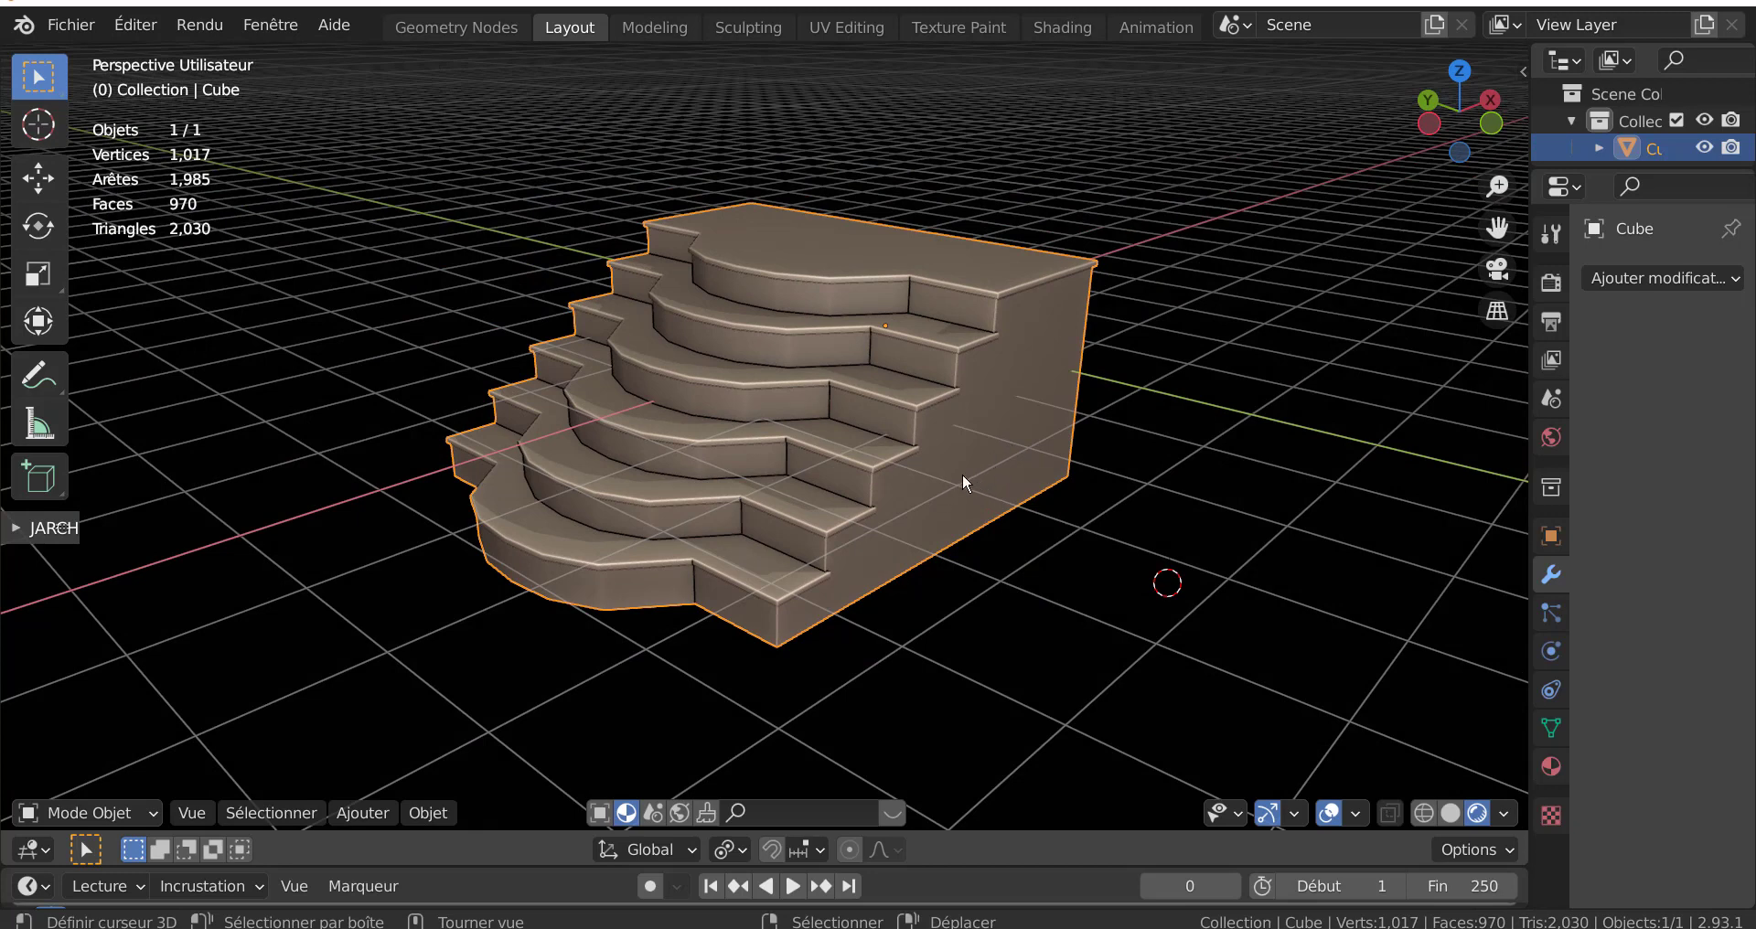
- Delete the staircase object
key(Tab)
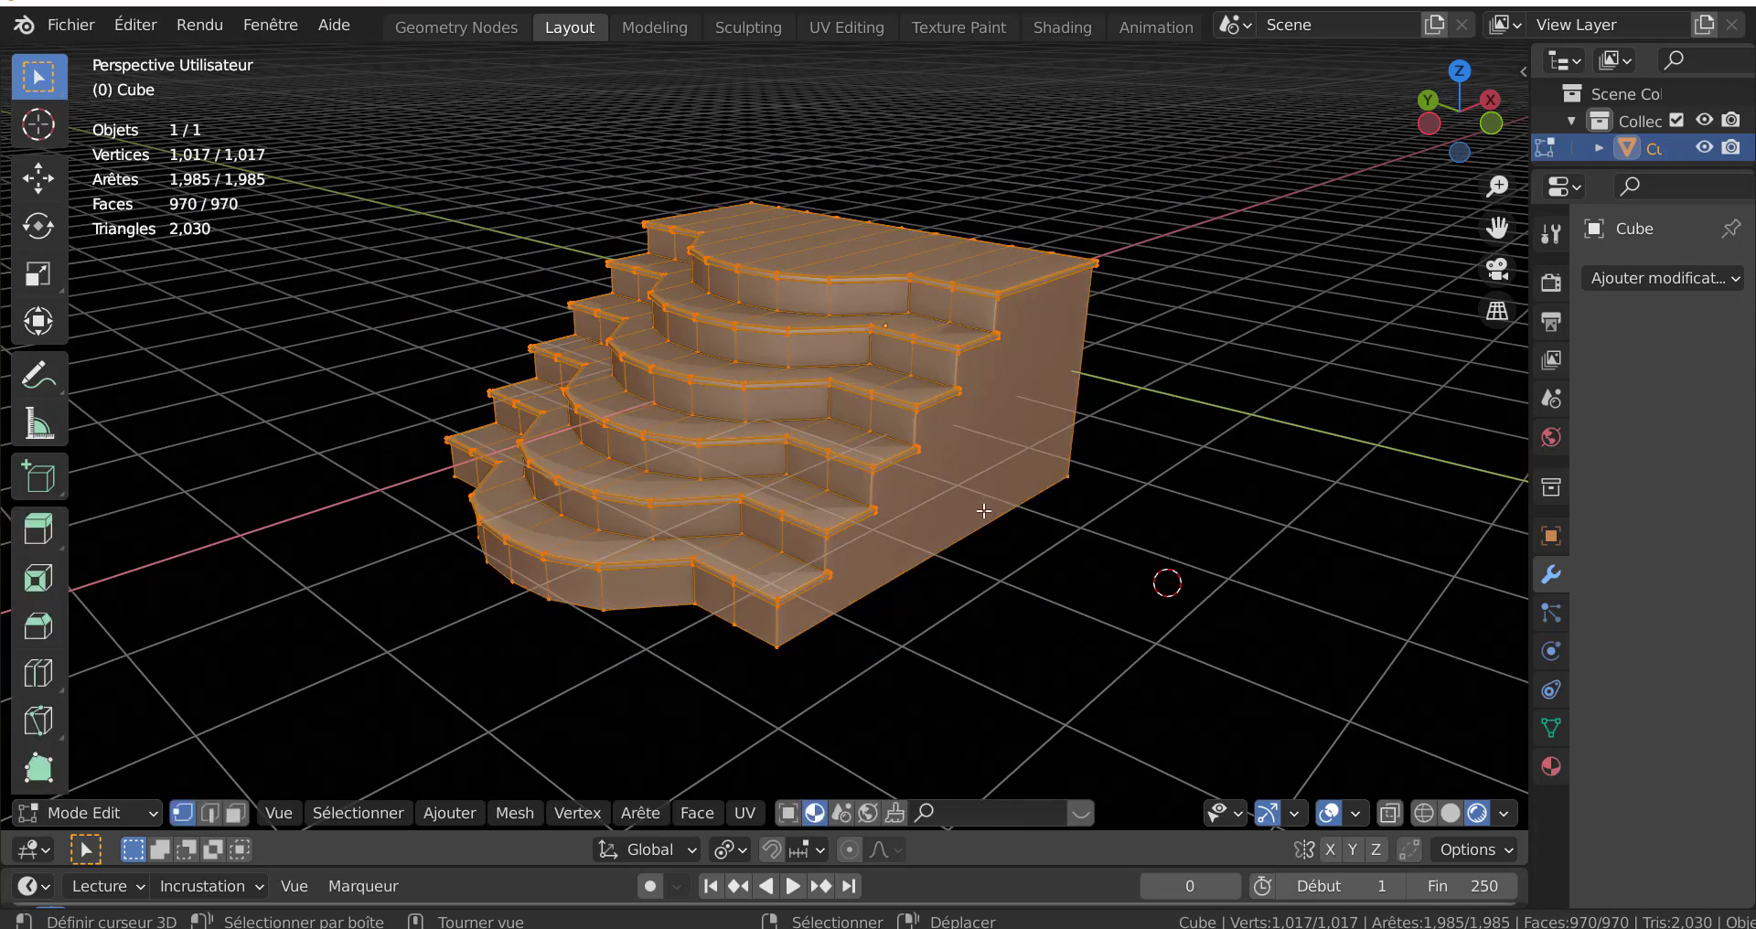
click(514, 813)
key(Tab)
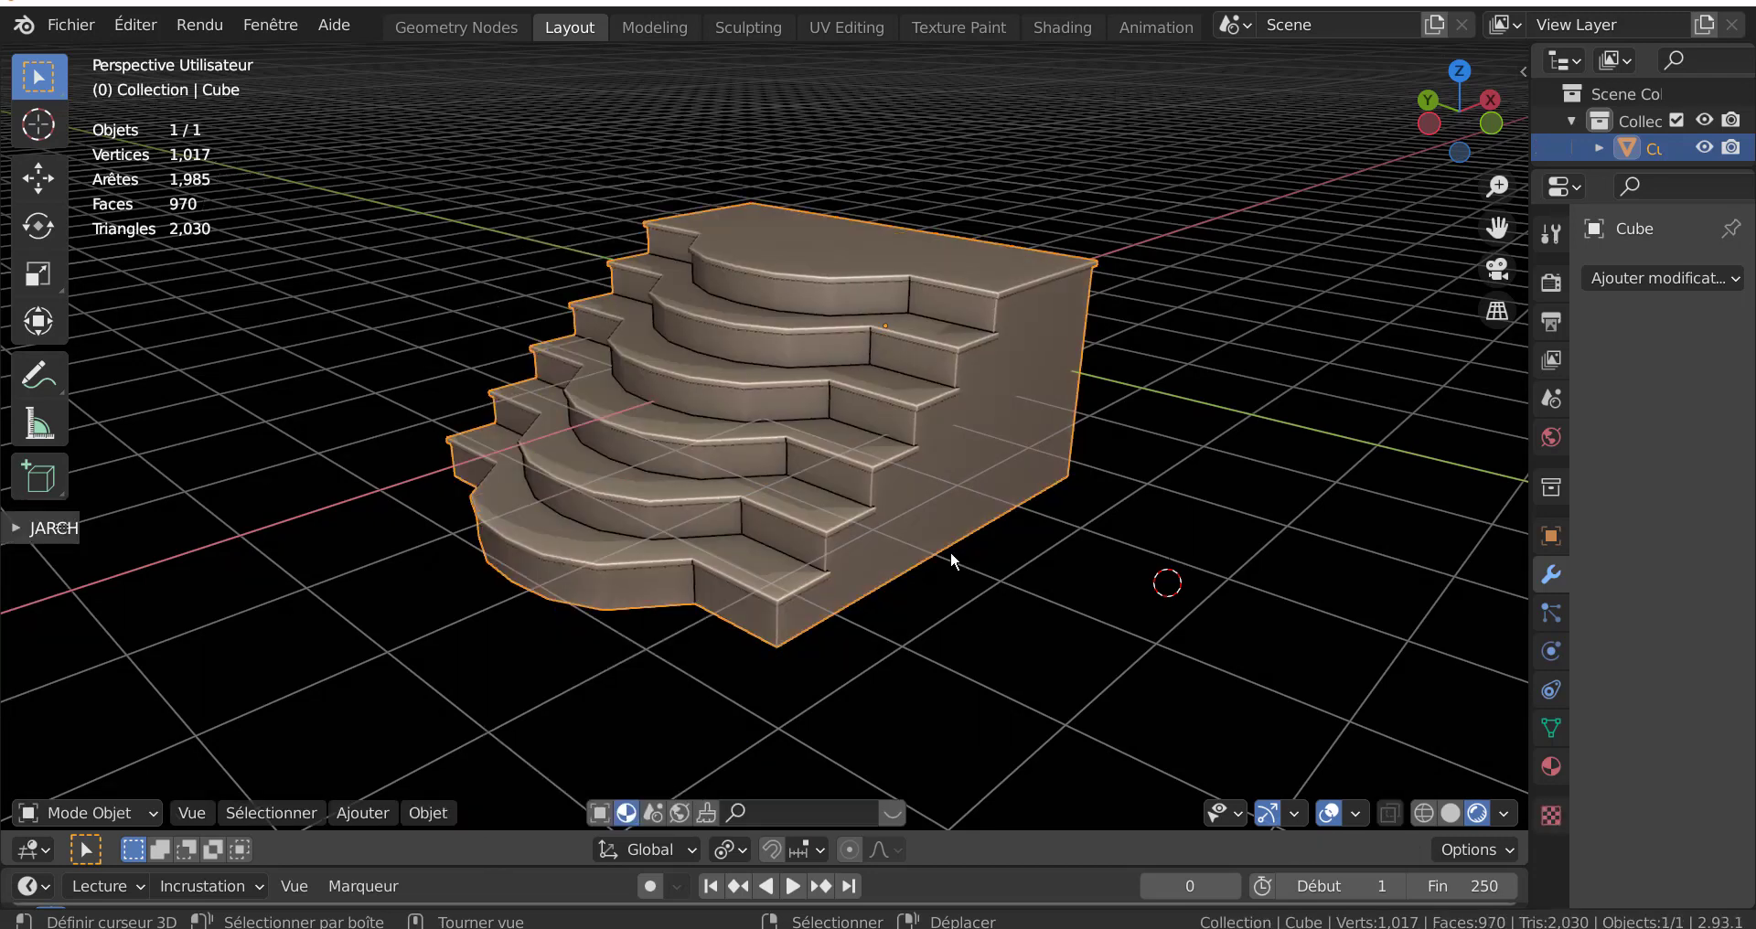
key(x)
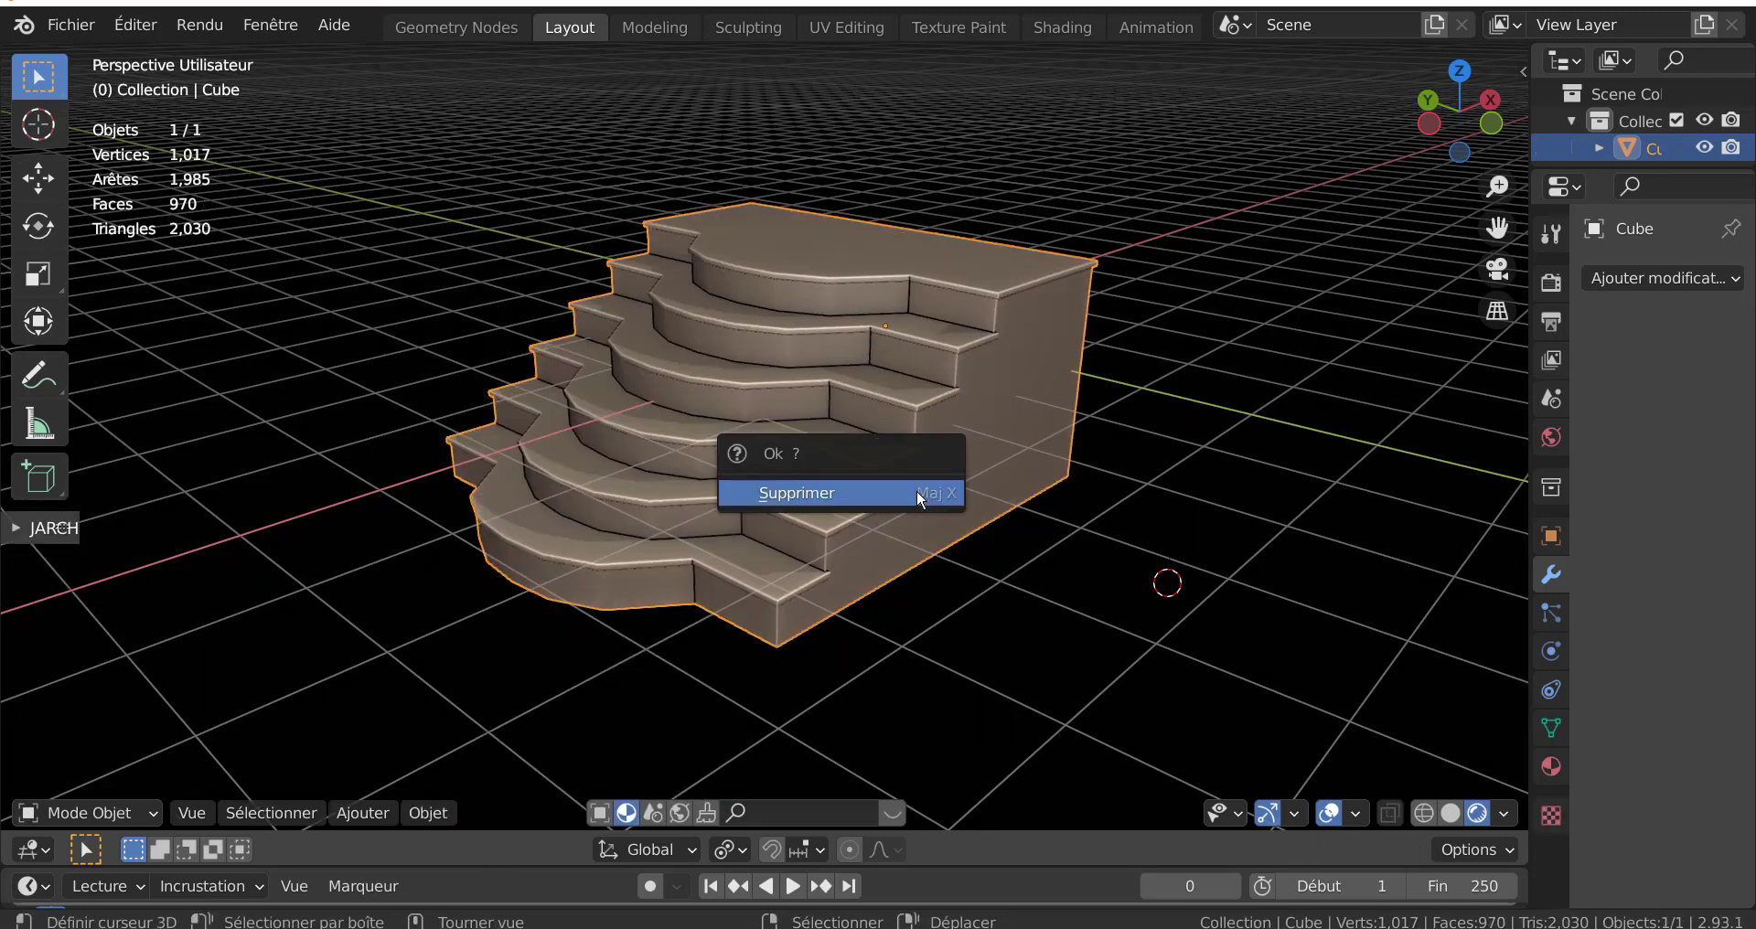
click(916, 490)
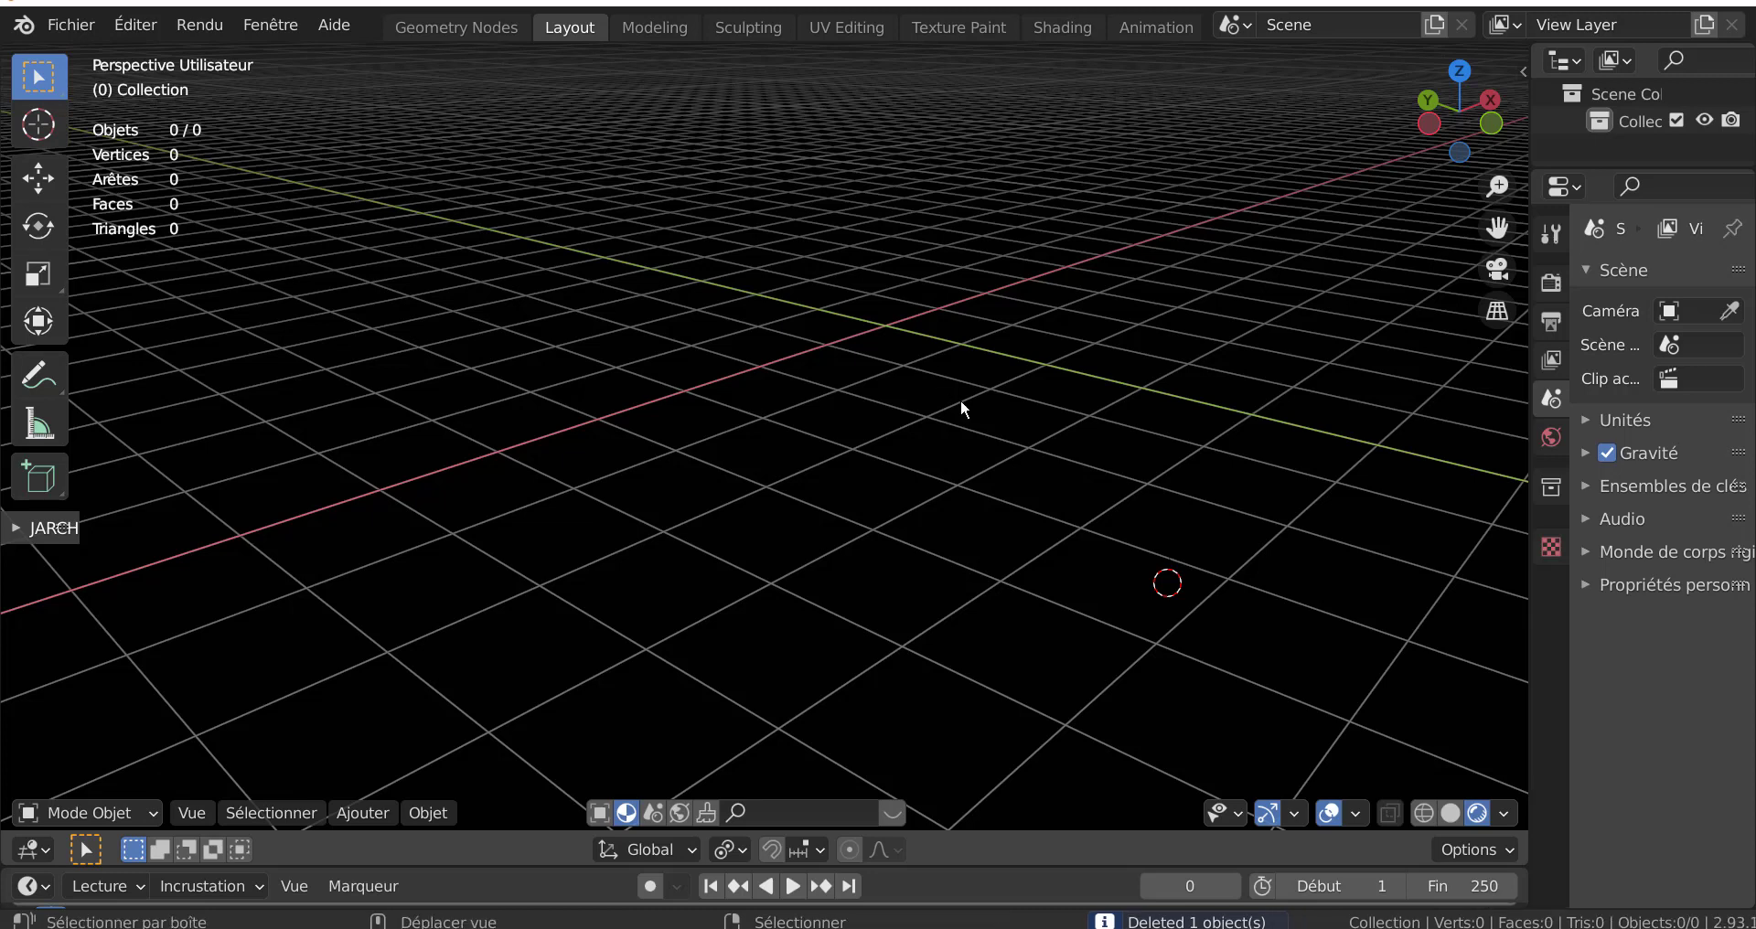
- Add a new plane mesh to the scene
shift+scroll(915, 458, up, 3)
click(376, 814)
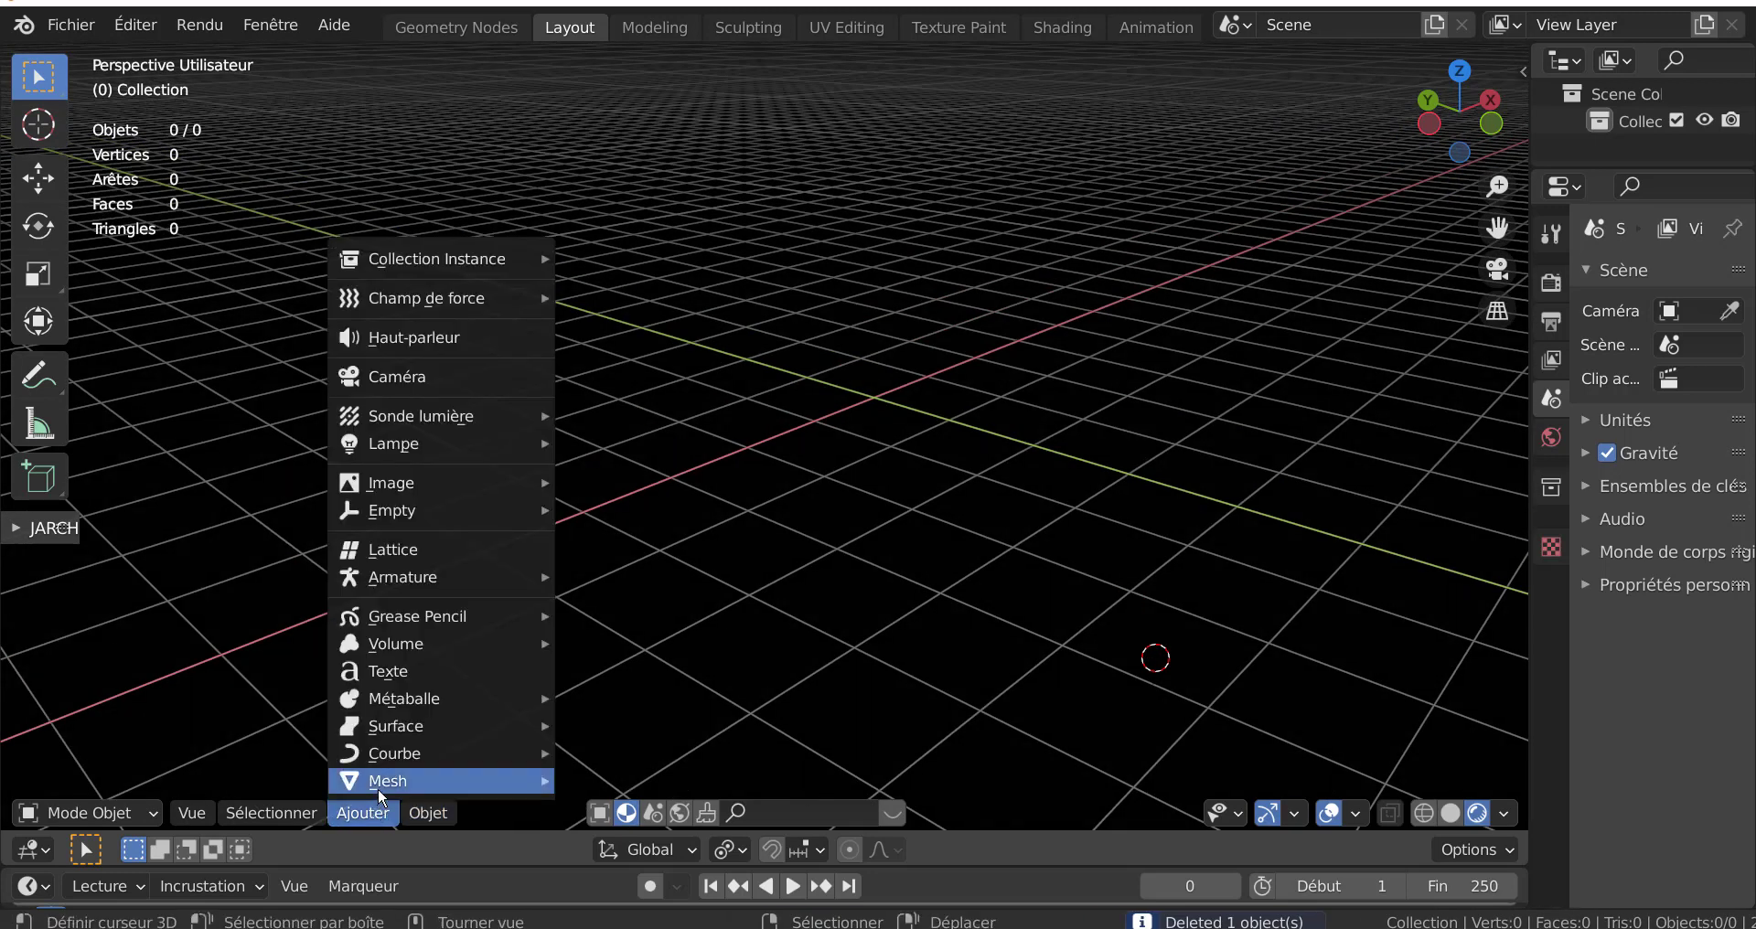
mouse_move(388, 779)
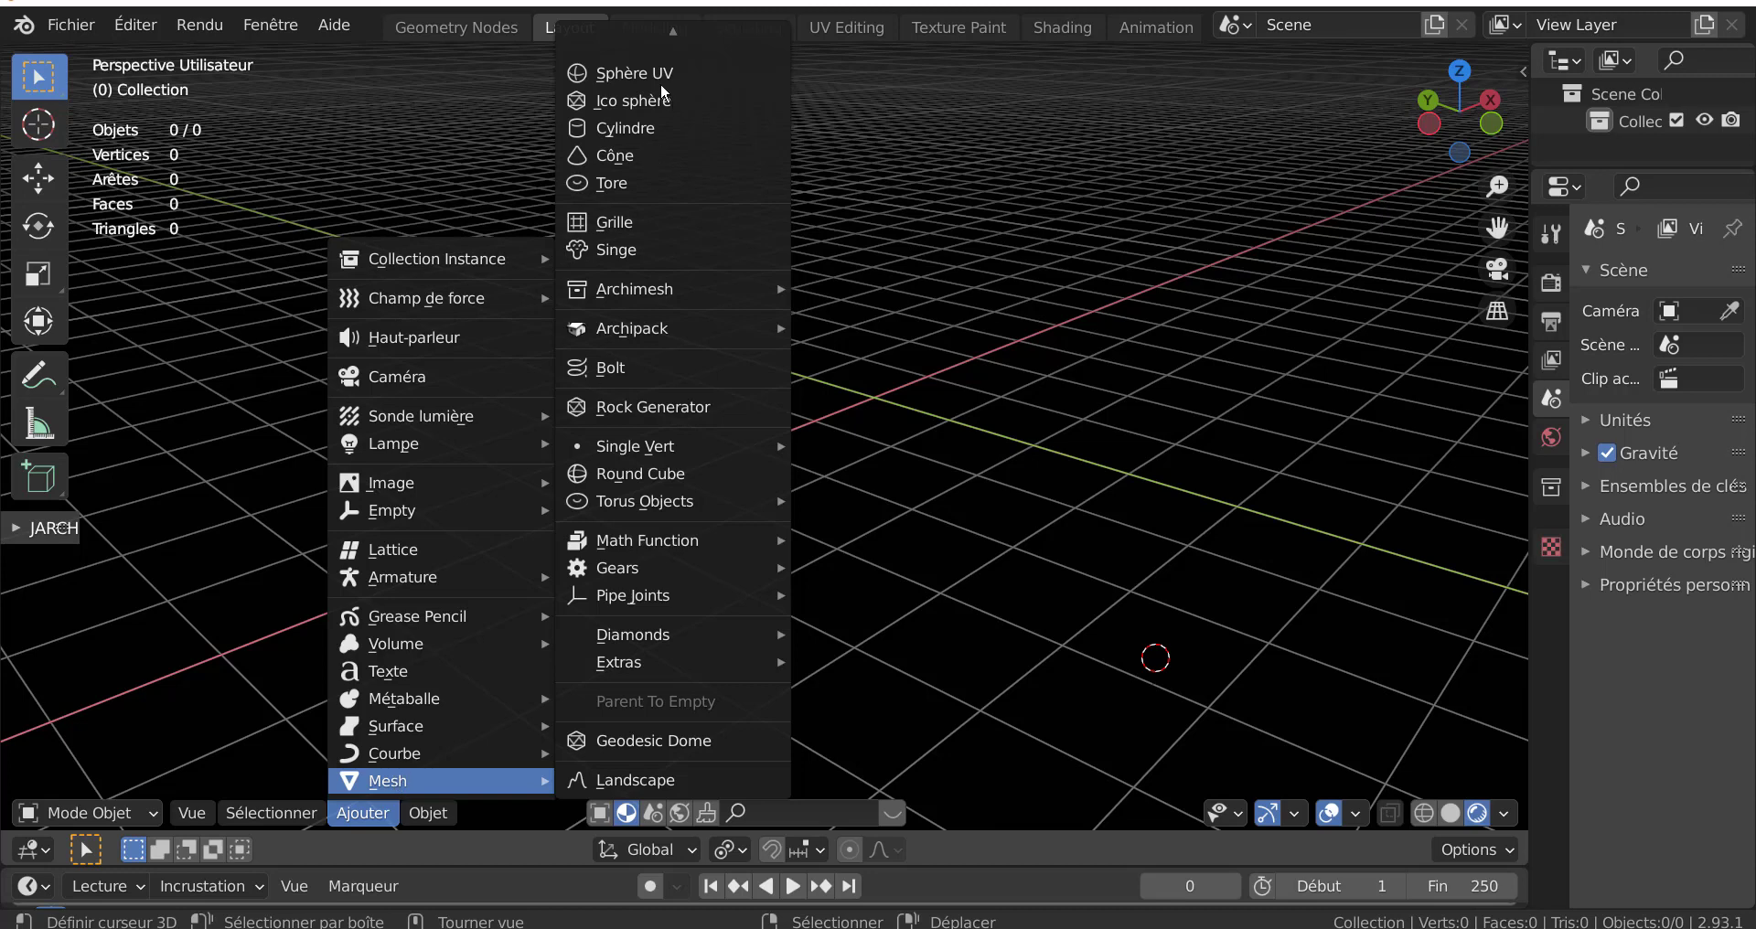
click(655, 47)
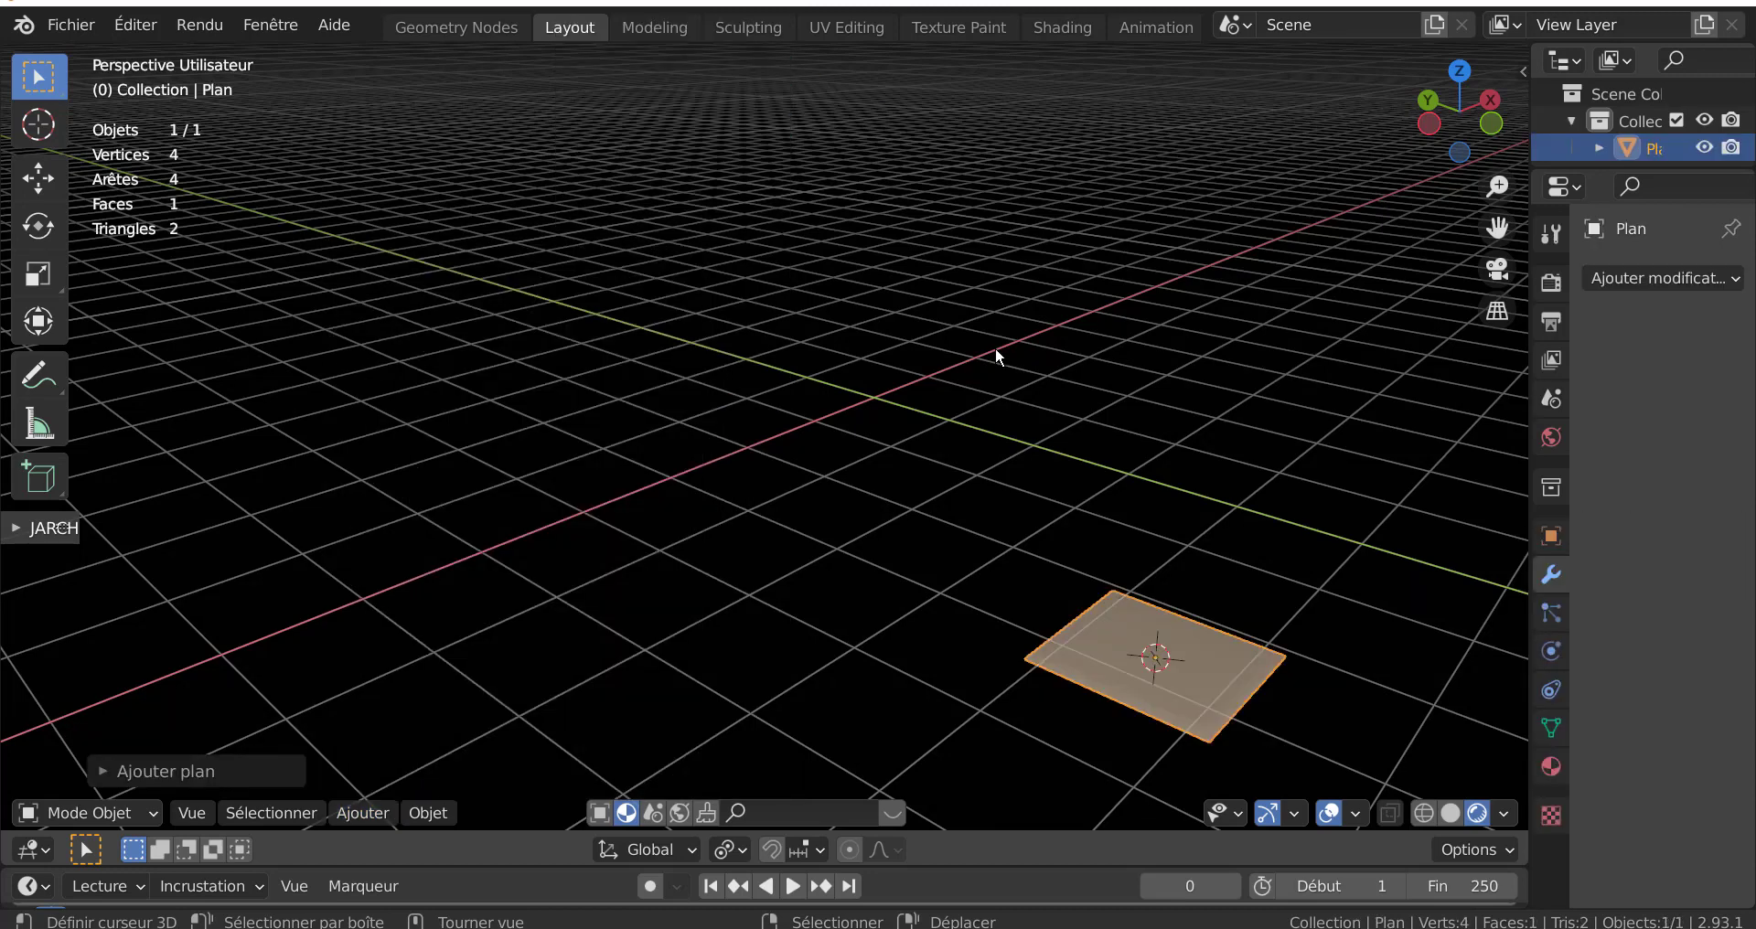
middle_drag(1059, 397, 996, 396)
- Snap the 3D cursor to the world origin and the plane onto the cursor
key(shift+s)
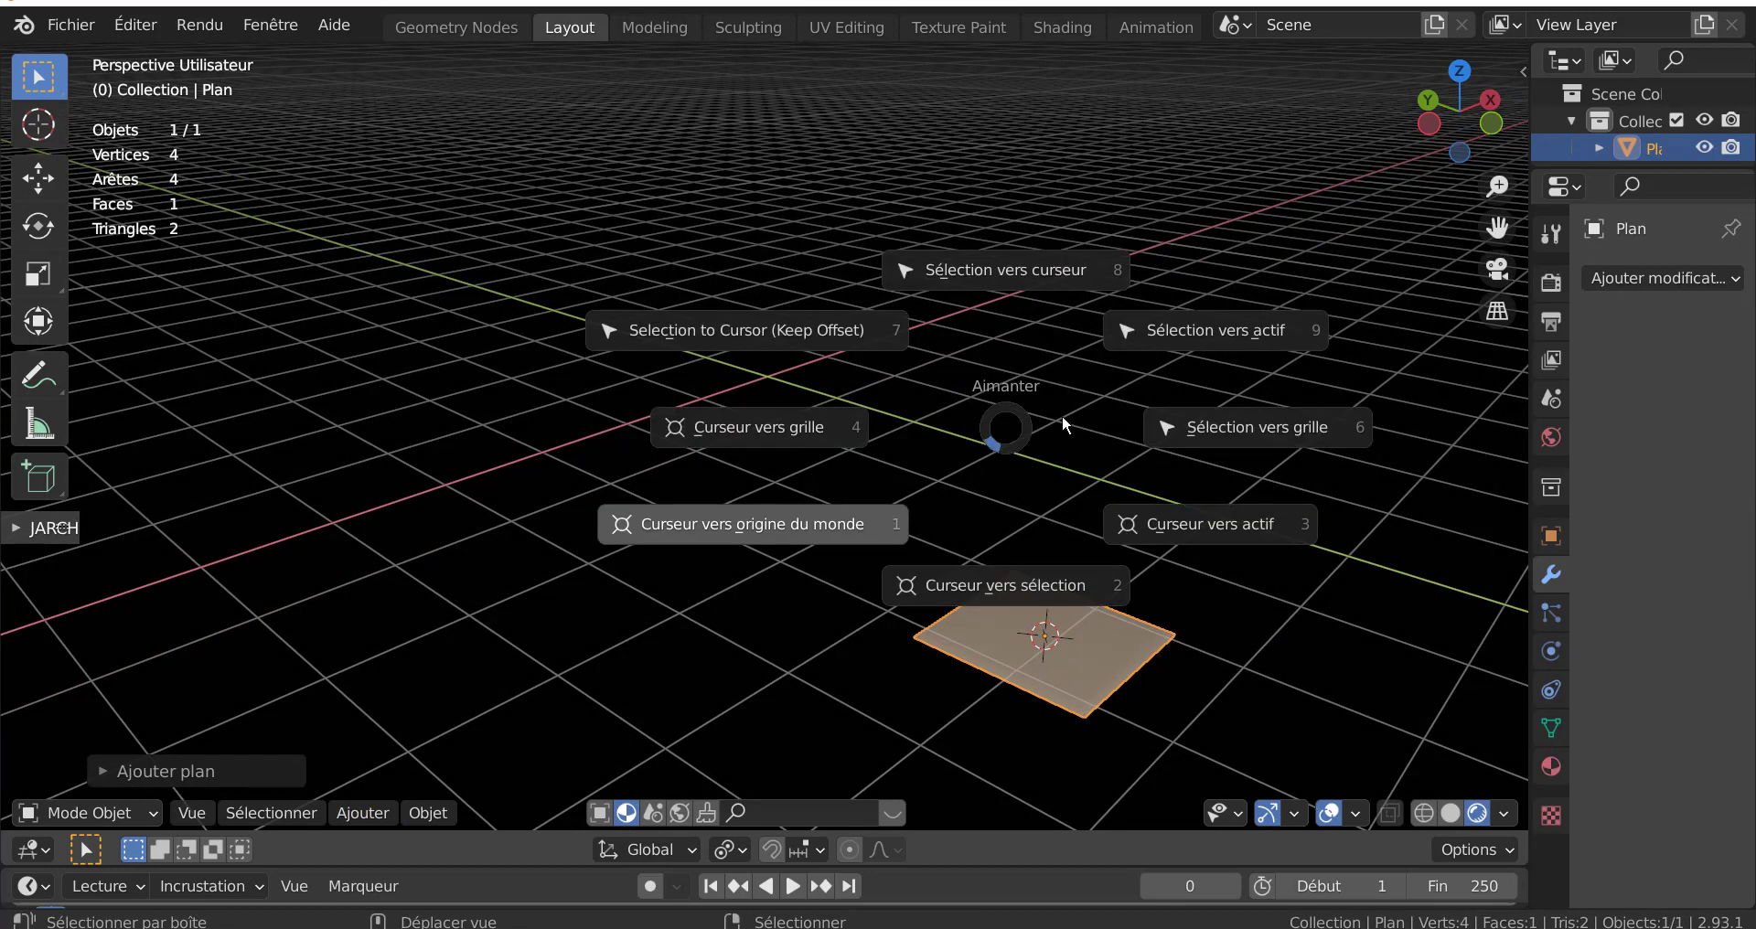
click(750, 523)
scroll(1226, 686, up, 3)
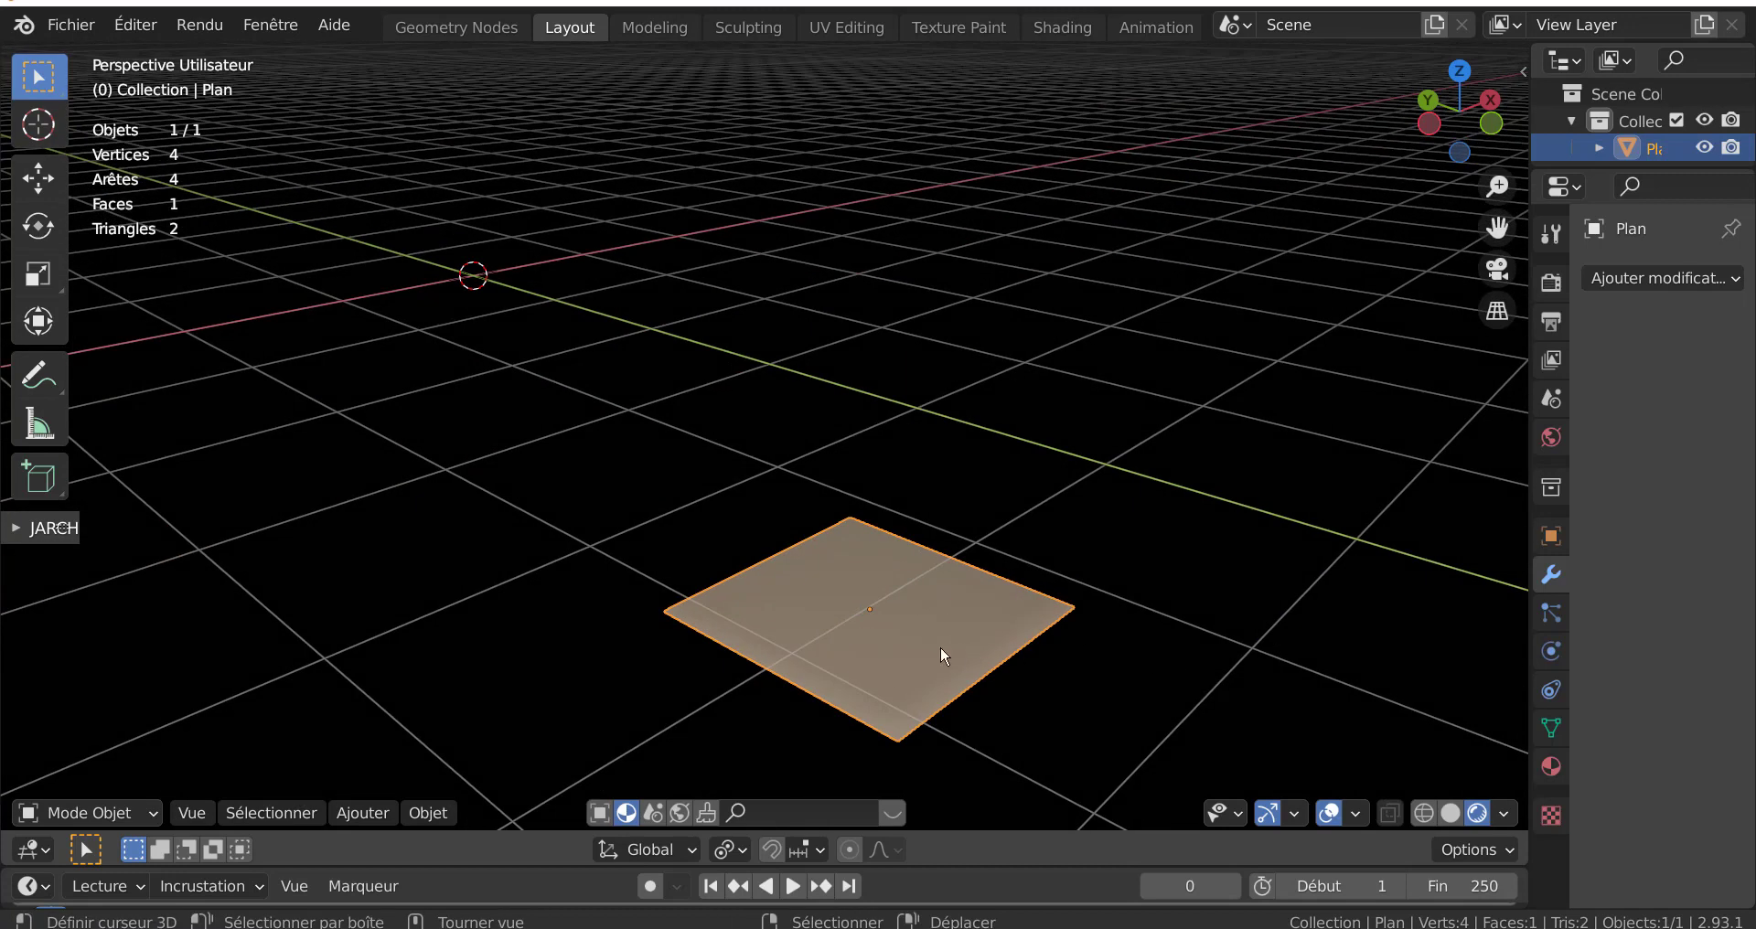
key(shift+s)
key(shift+s)
click(902, 460)
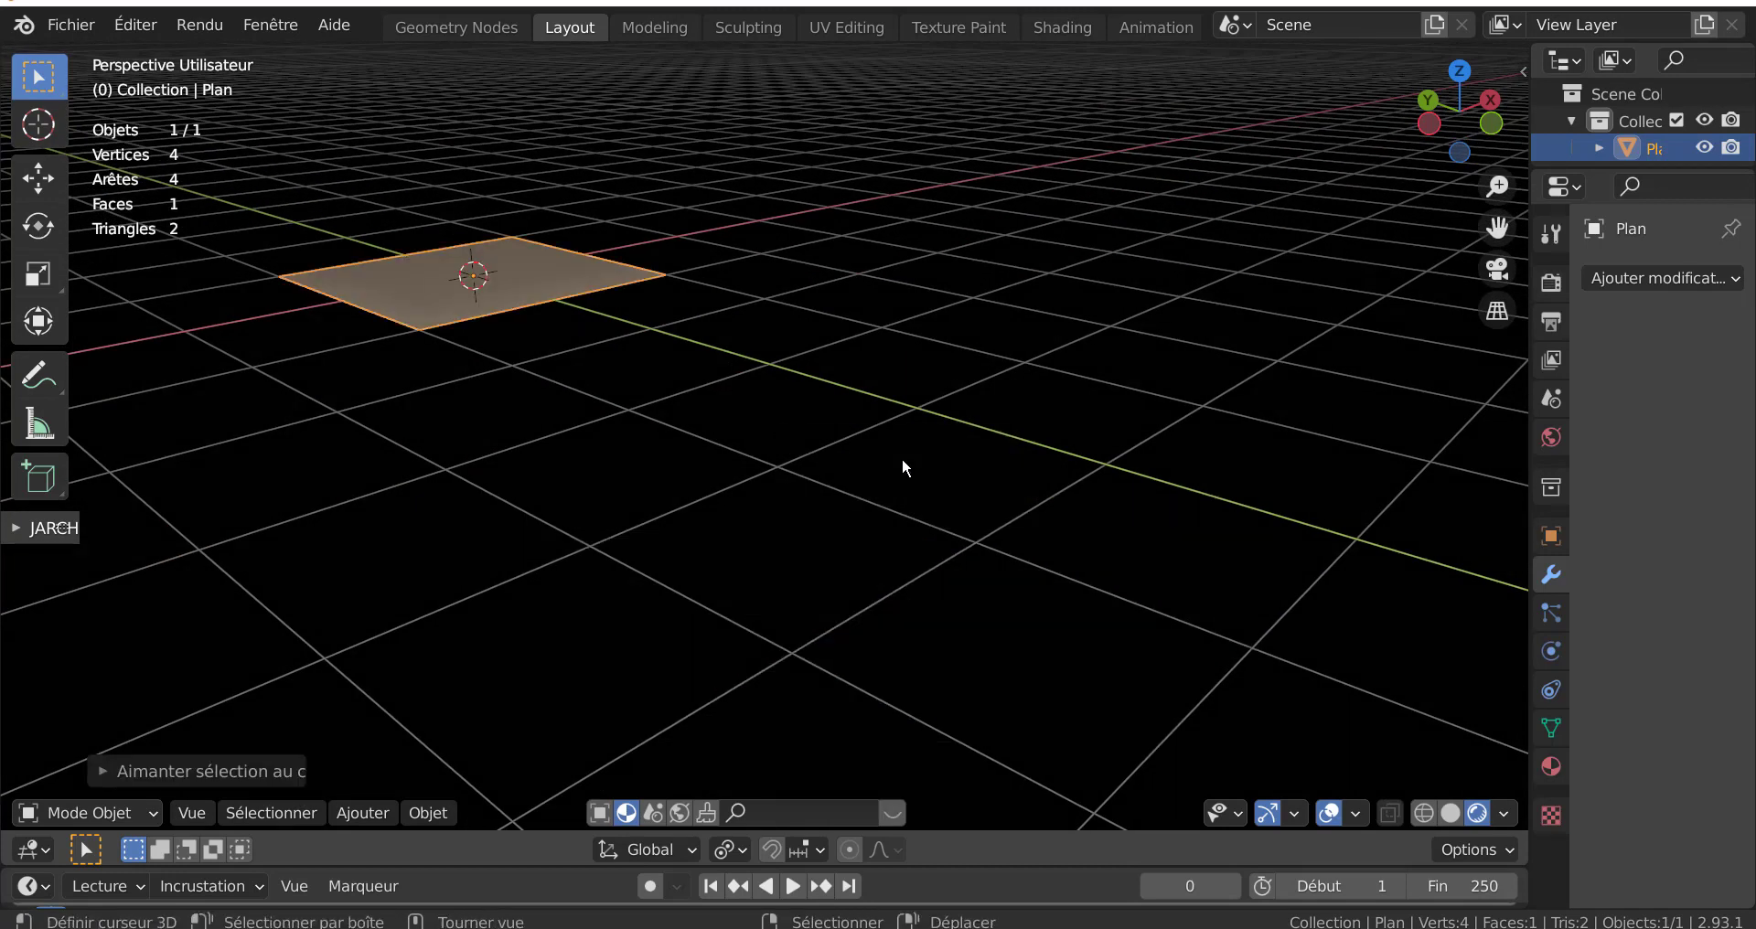
- Switch to top view with plain solid shading
key(KP_7)
mouse_move(1178, 557)
shift+middle_down()
mouse_move(1198, 560)
mouse_move(1259, 694)
shift+middle_up()
click(1450, 813)
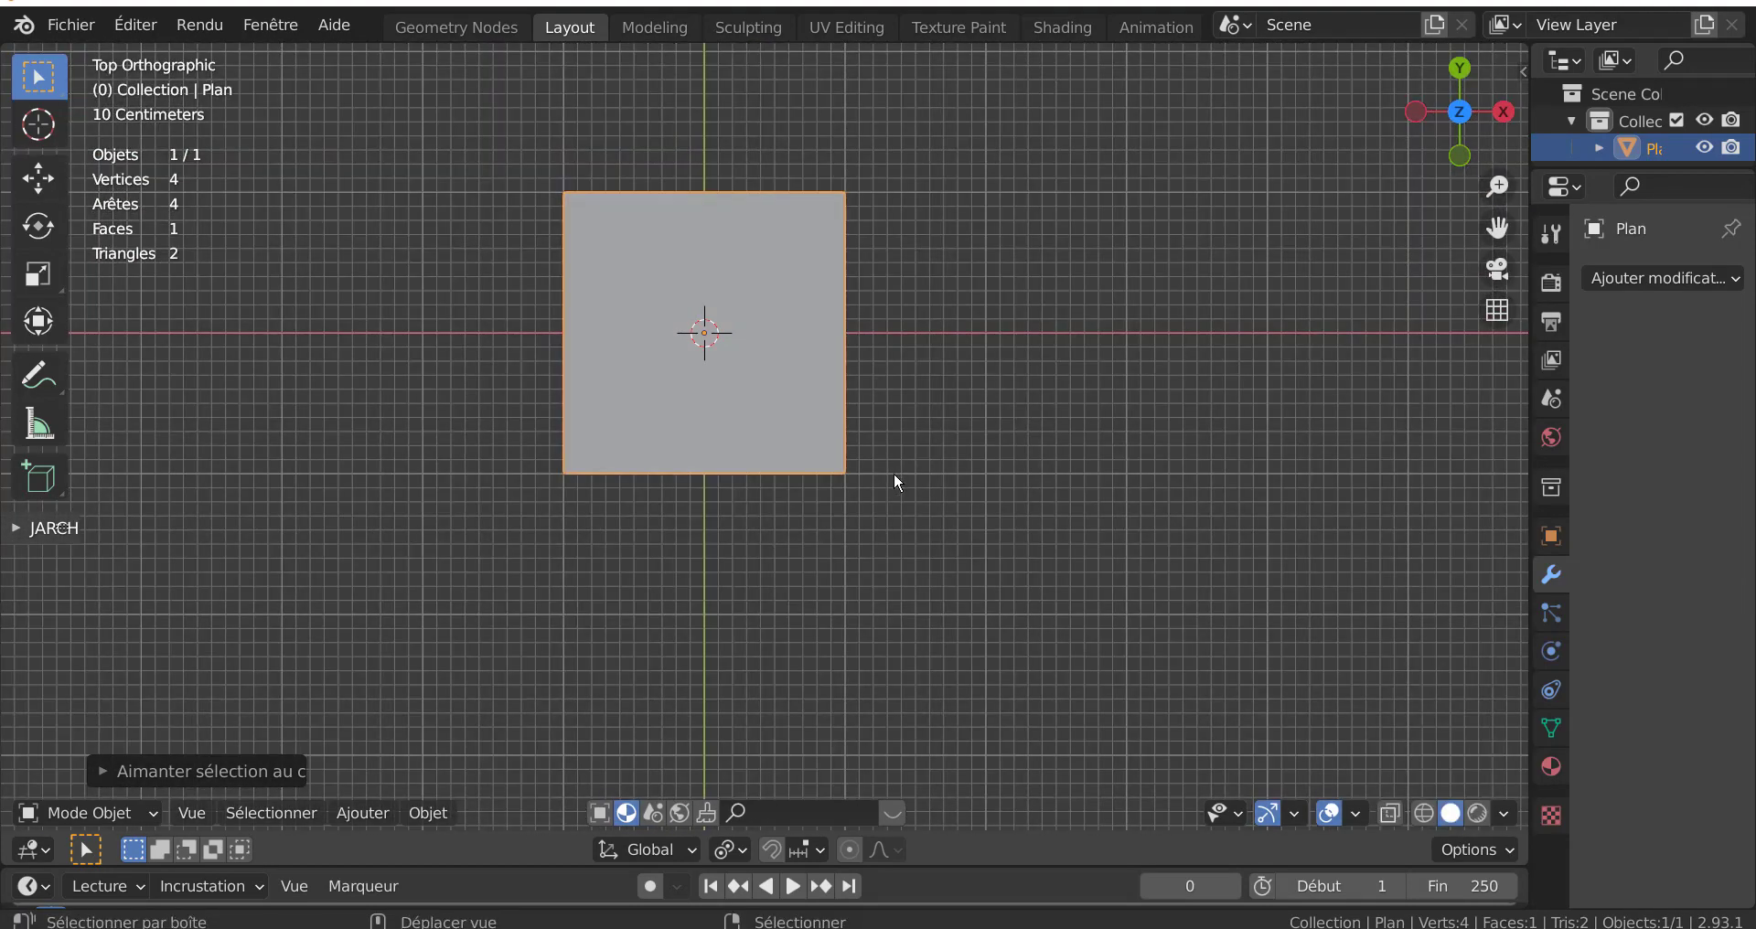
- In Edit Mode, add a centred loop cut across the plane
shift+middle_drag(894, 476, 898, 546)
scroll(886, 498, up, 2)
key(Tab)
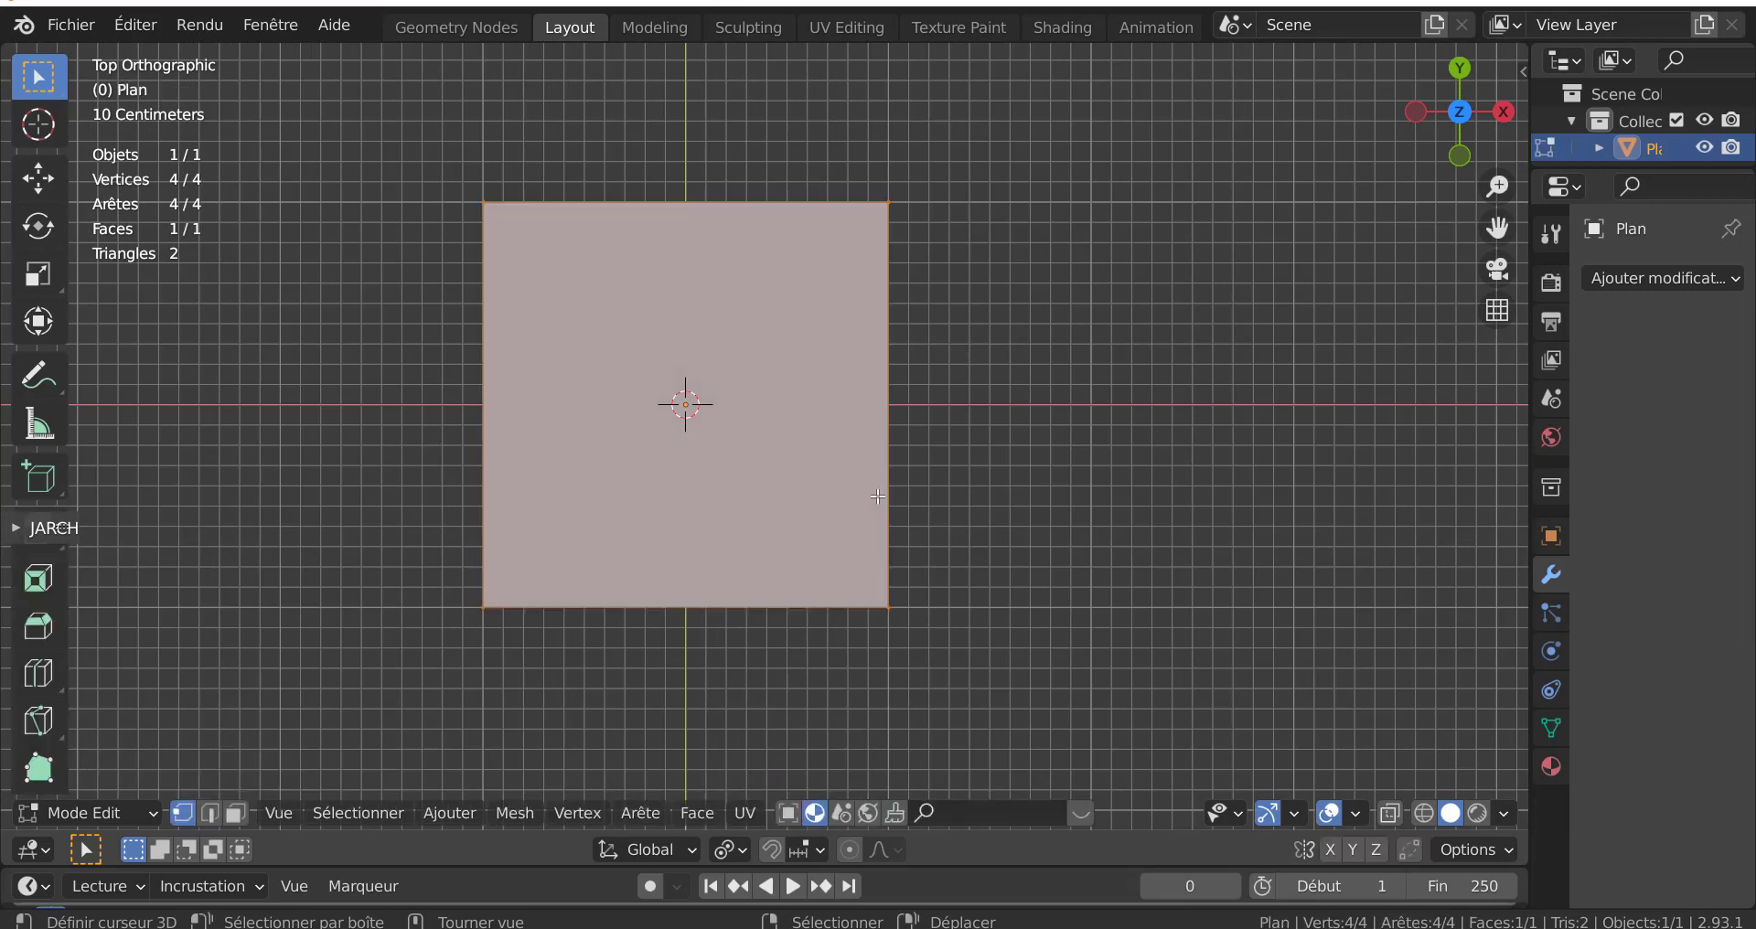
key(ctrl+r)
click(883, 414)
right_click(883, 414)
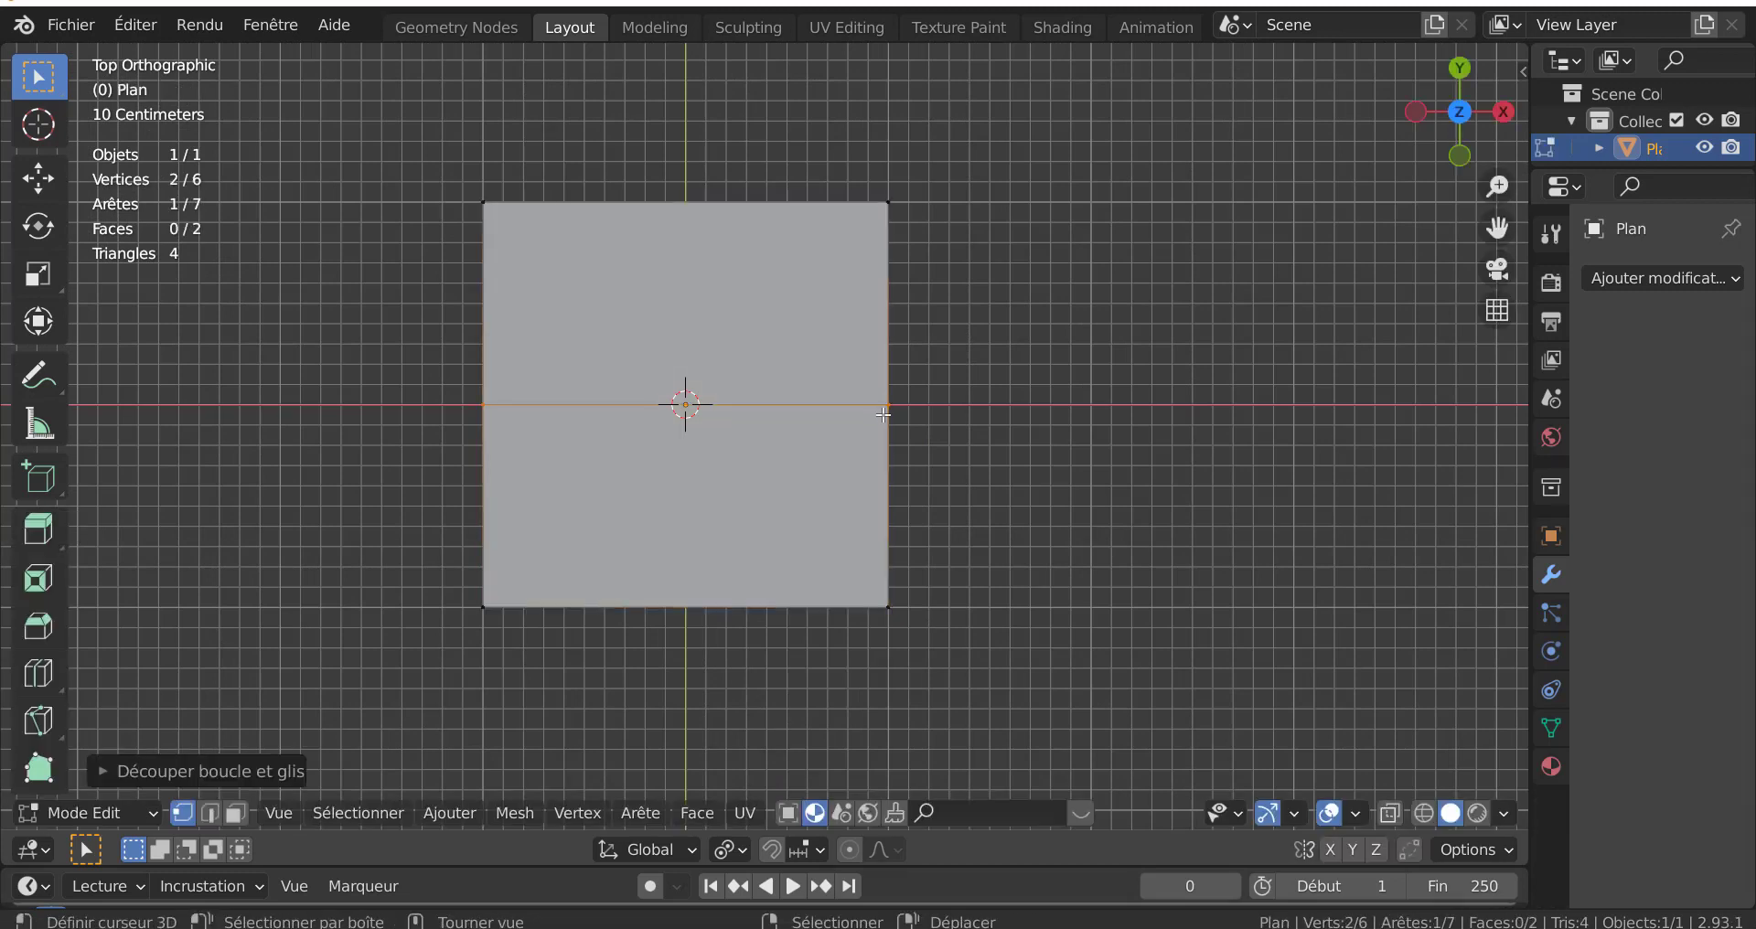
- Dissolve the left middle vertex created by the loop cut
click(483, 405)
shift+middle_drag(532, 525, 691, 534)
scroll(620, 504, up, 2)
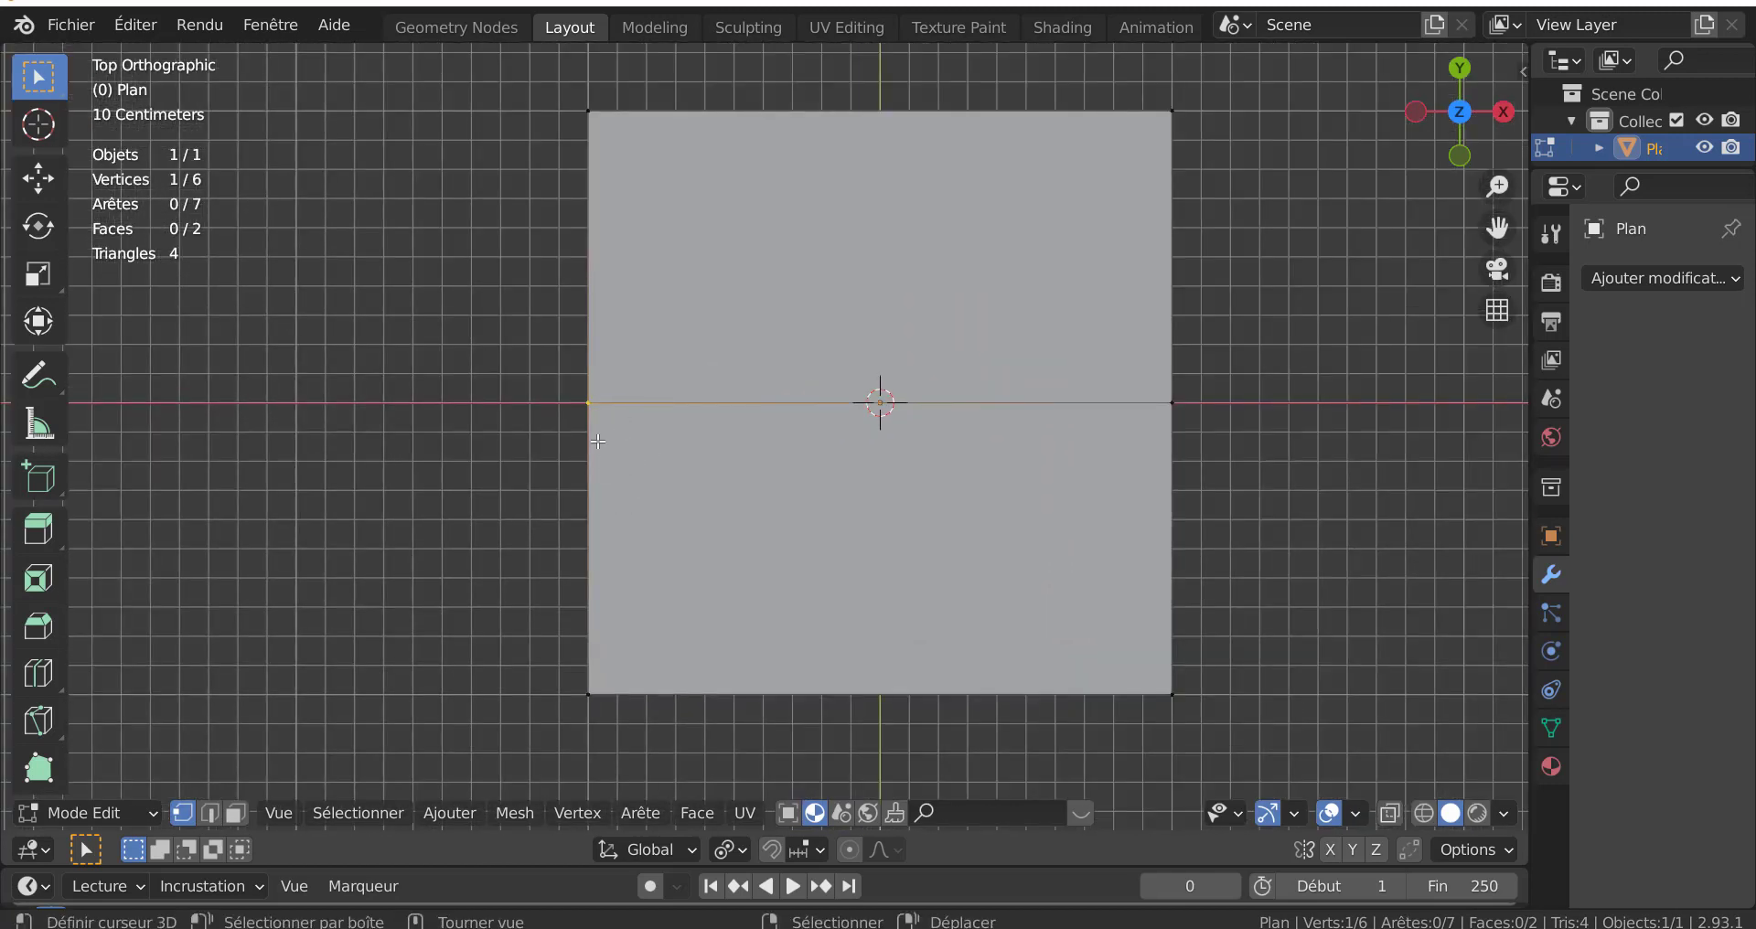
key(x)
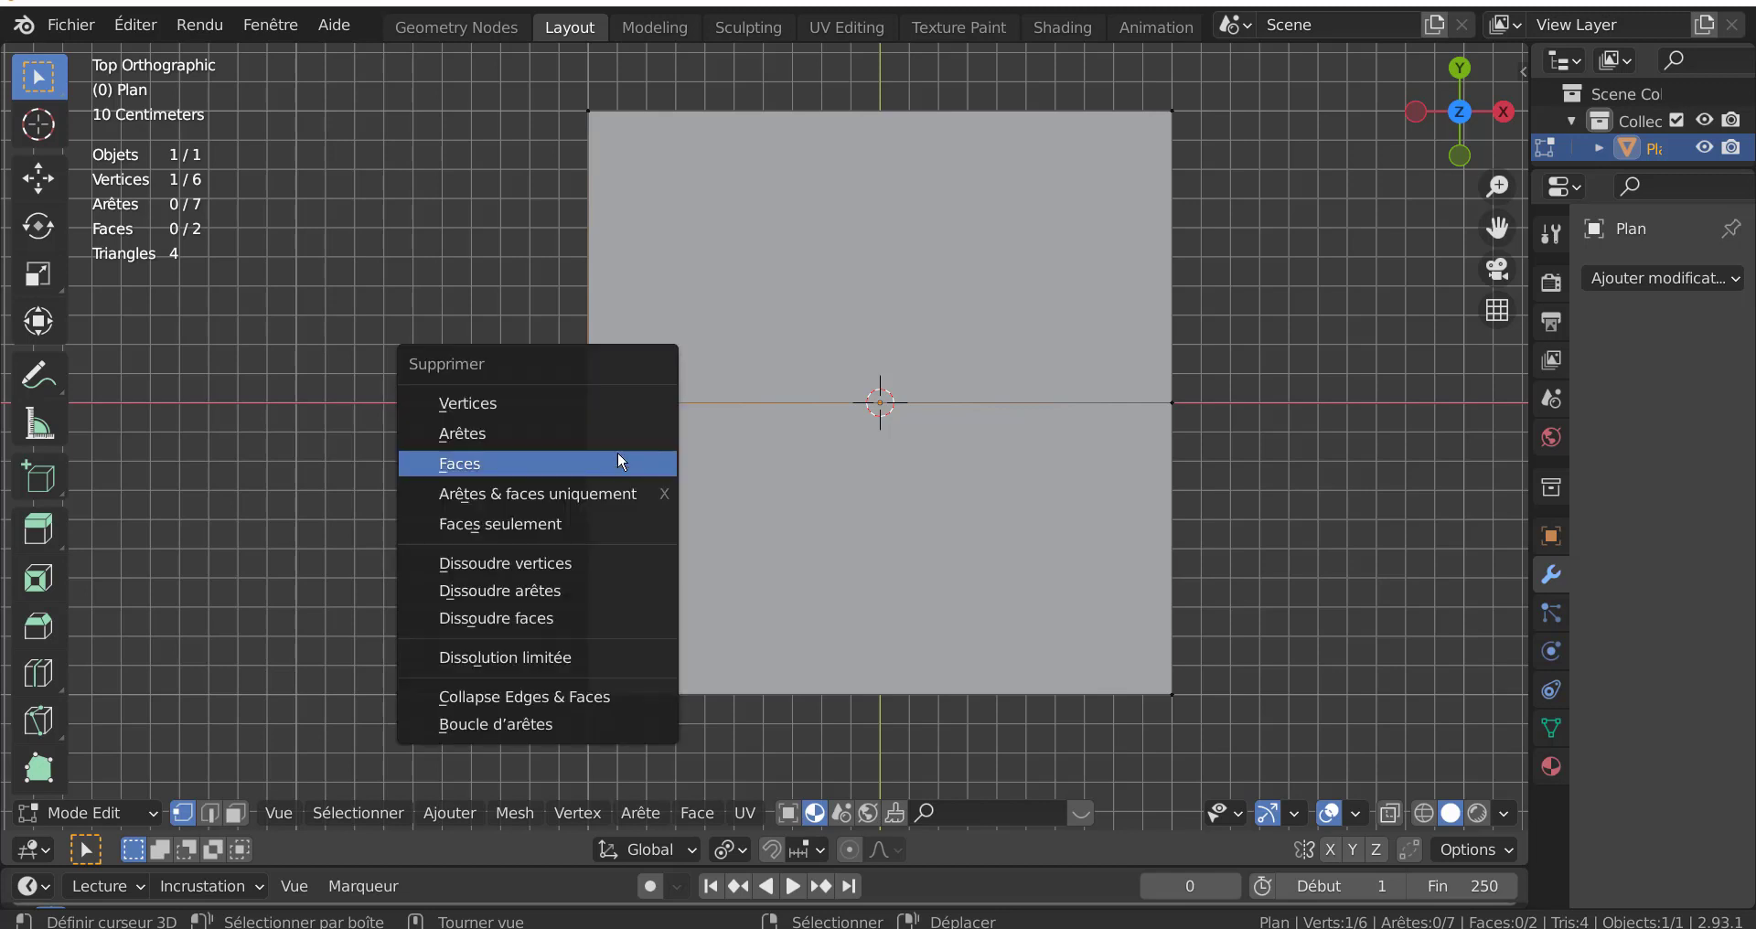
click(587, 406)
key(ctrl+z)
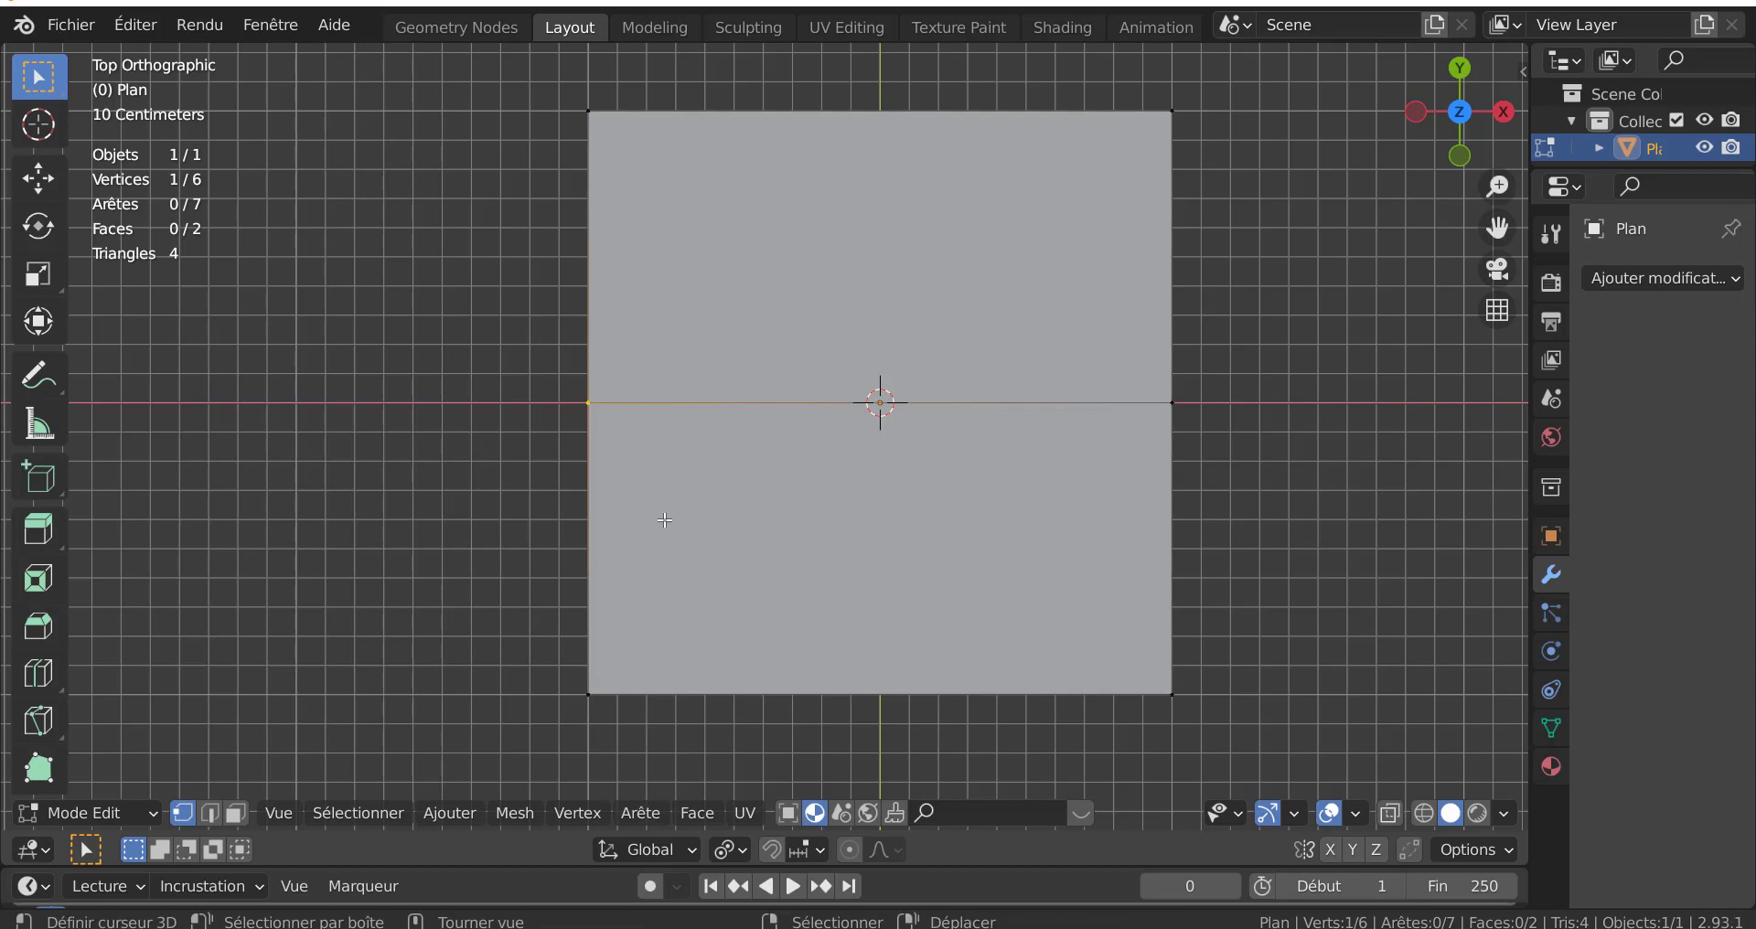
key(s)
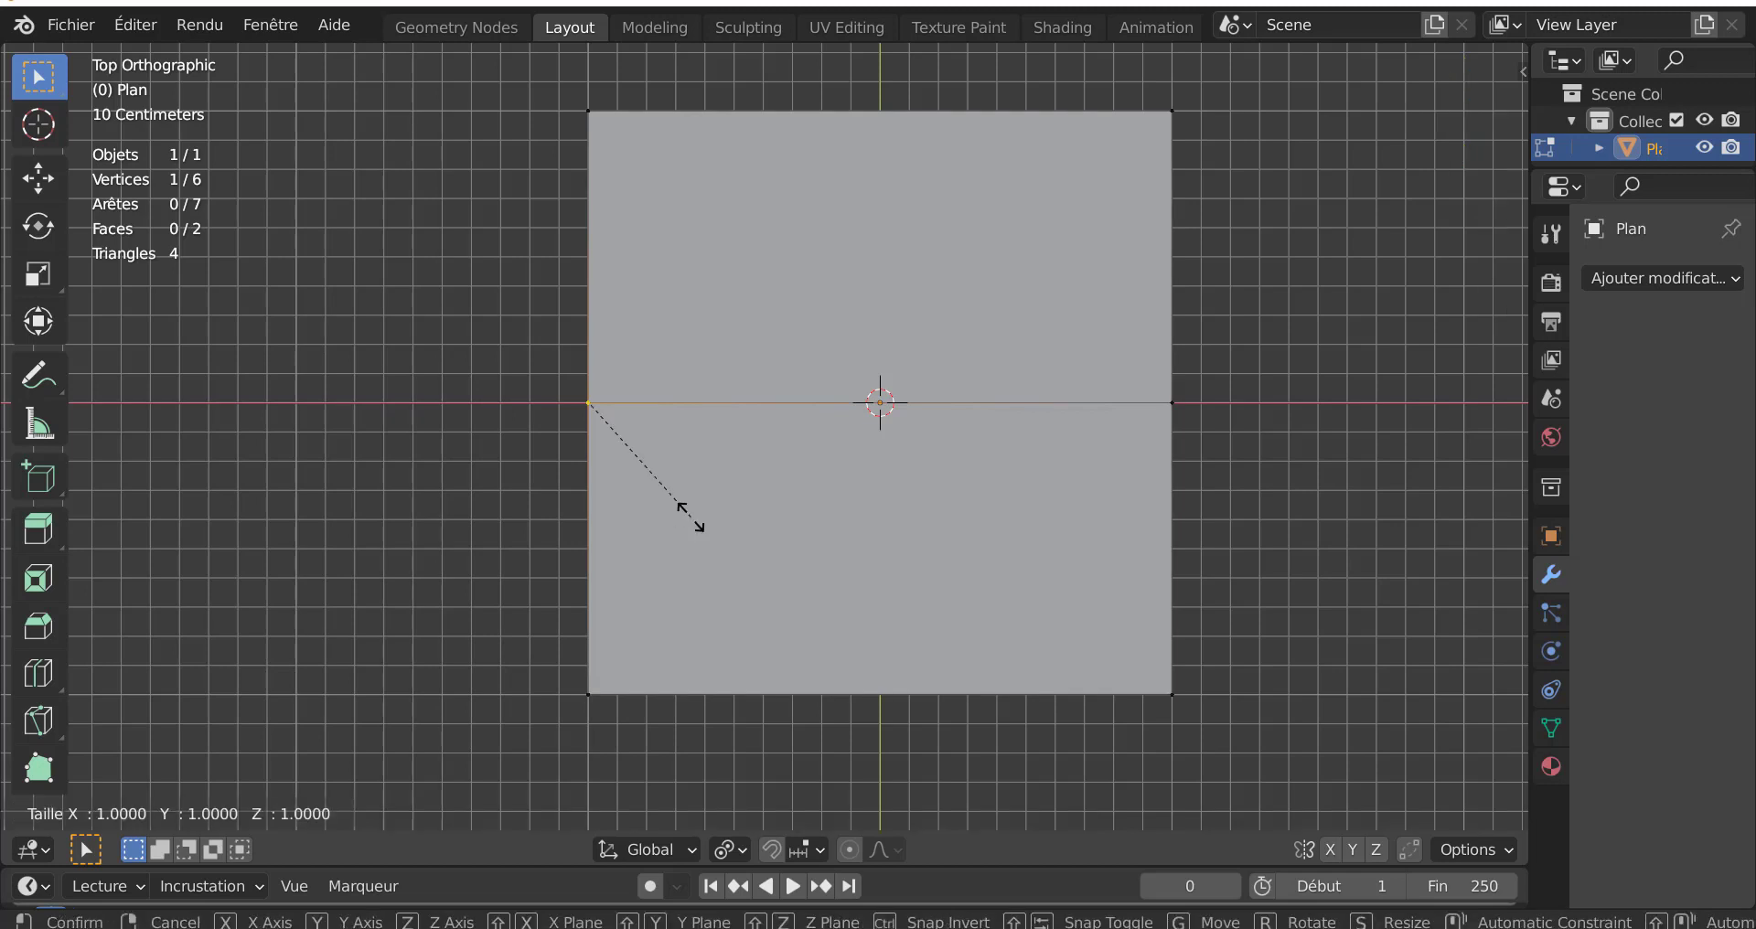
key(Escape)
key(x)
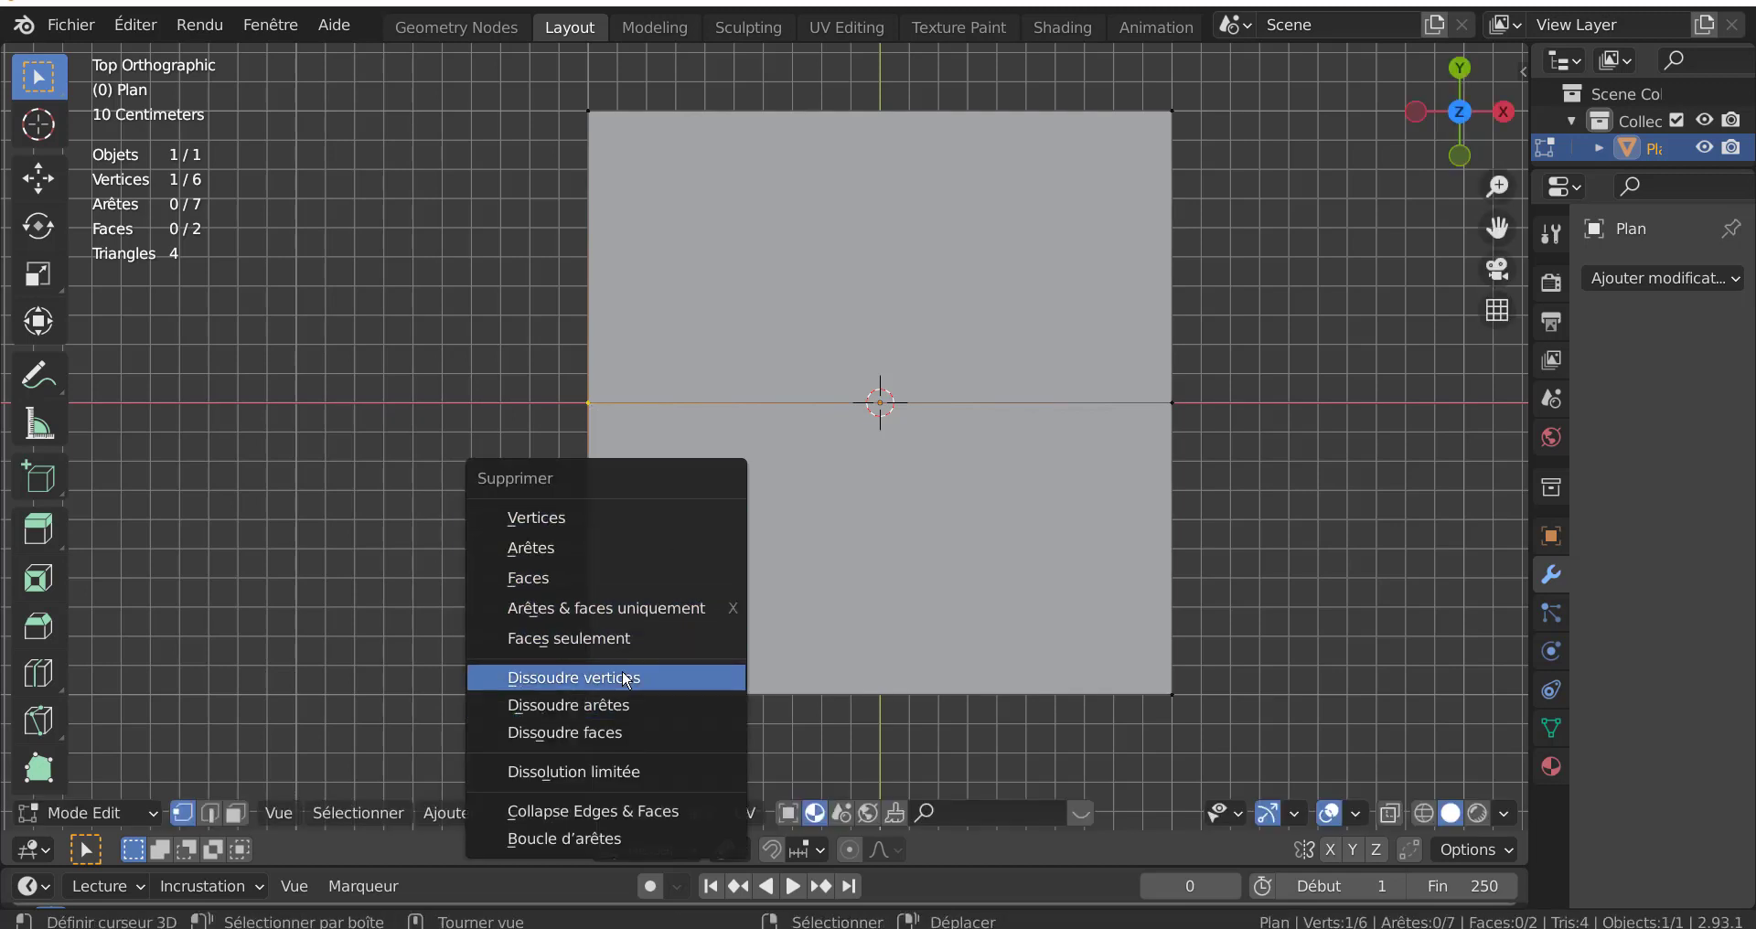
click(624, 674)
- Shift-select the corner vertices and remaining edge vertex of the plane
click(1197, 423)
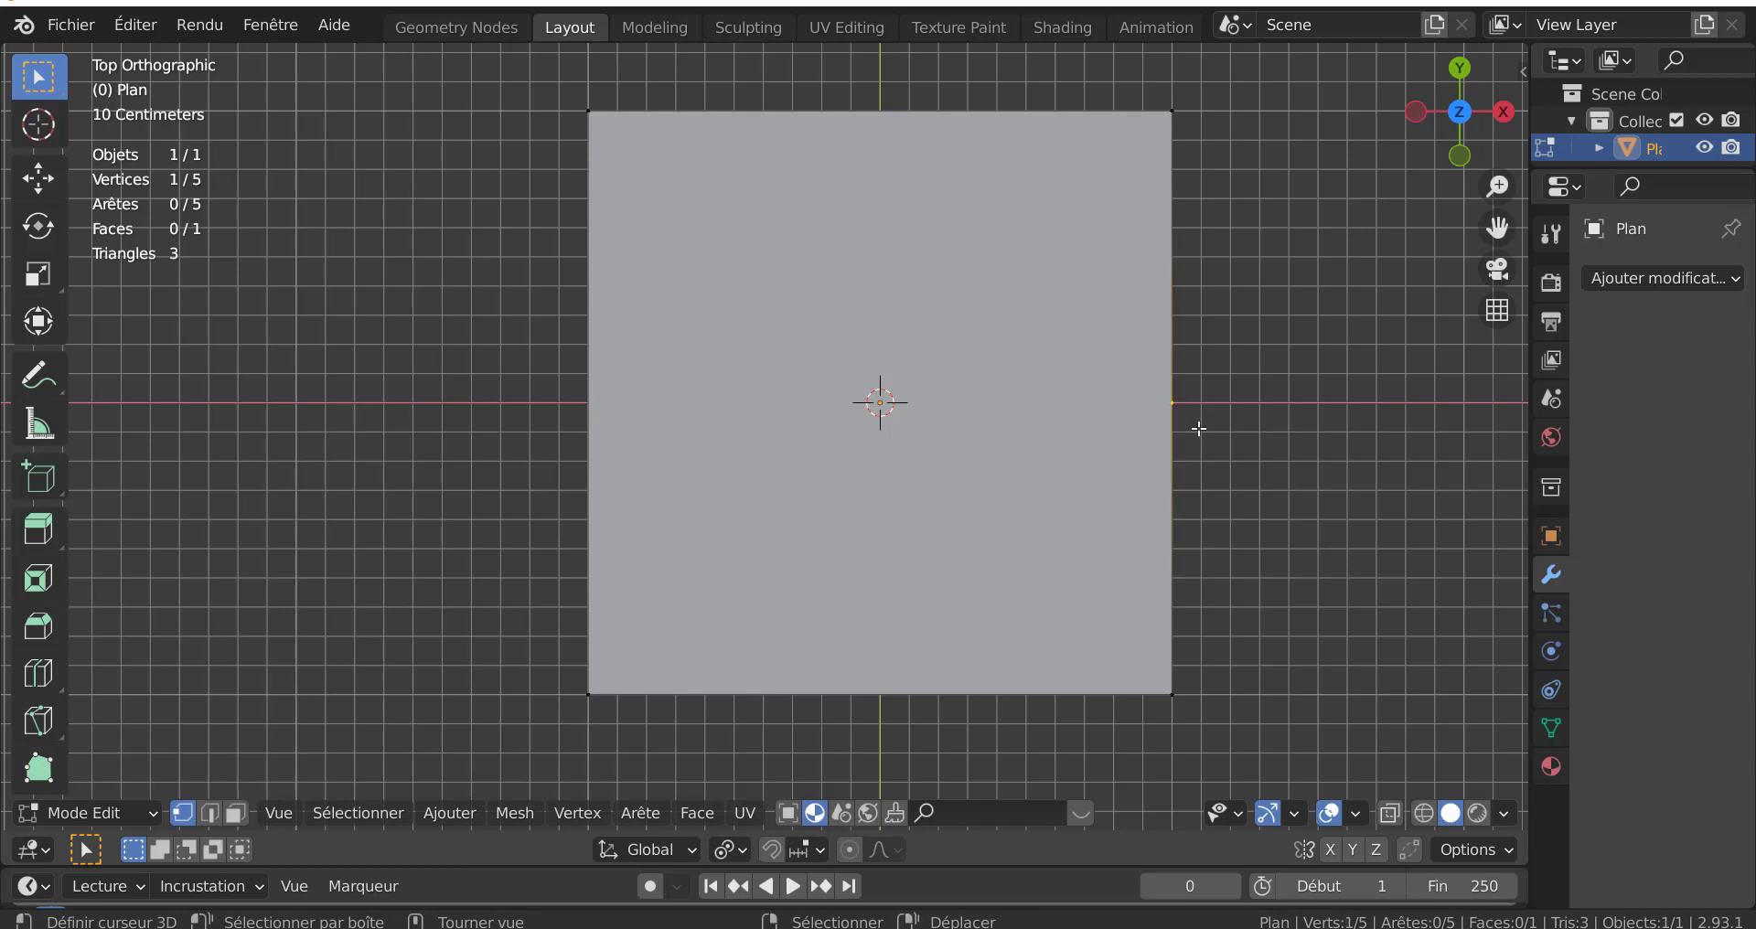
click(1199, 133)
shift+click(591, 124)
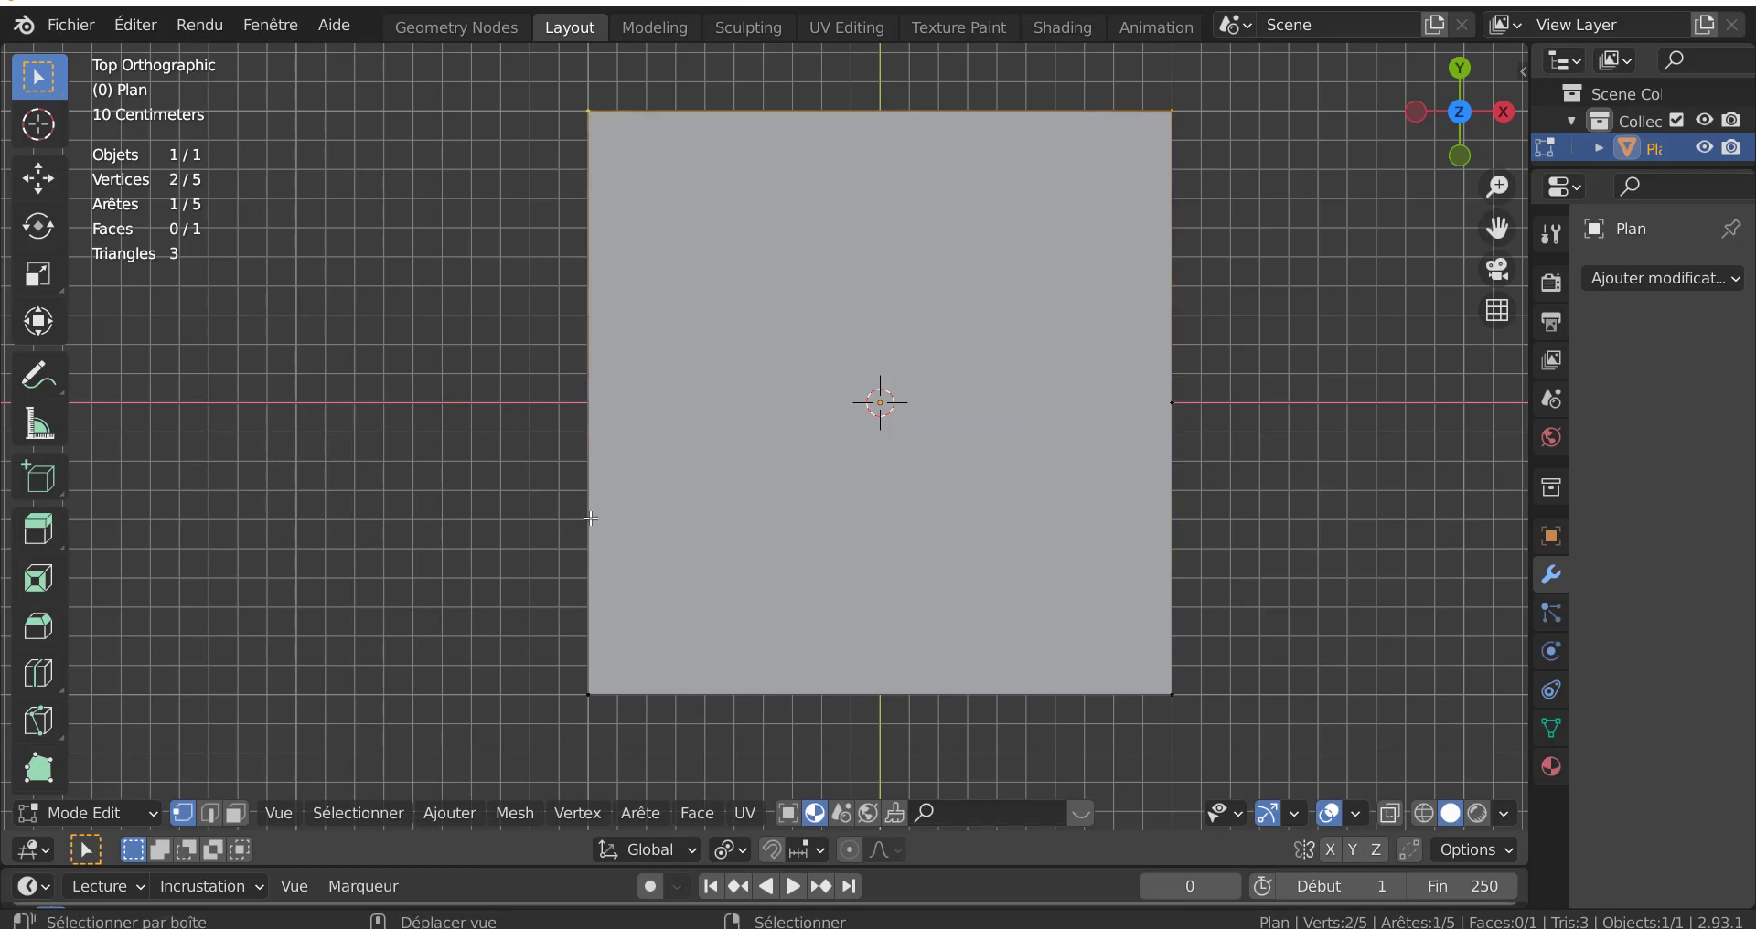
shift+click(595, 706)
shift+click(1180, 697)
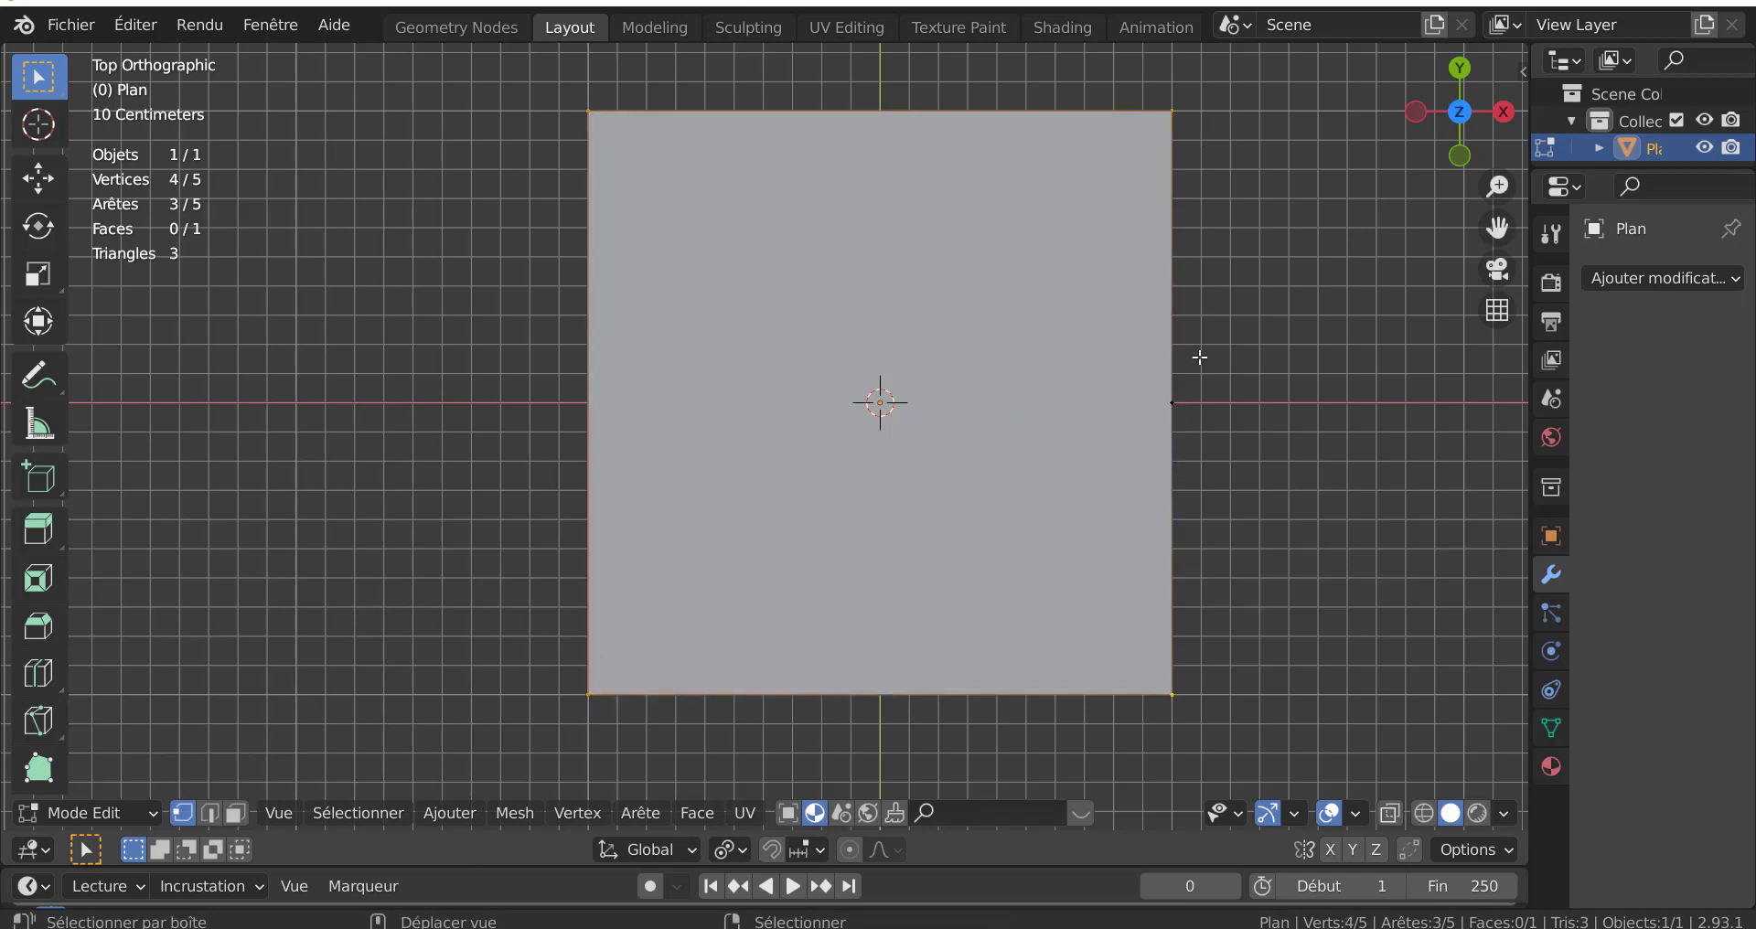
shift+click(1195, 384)
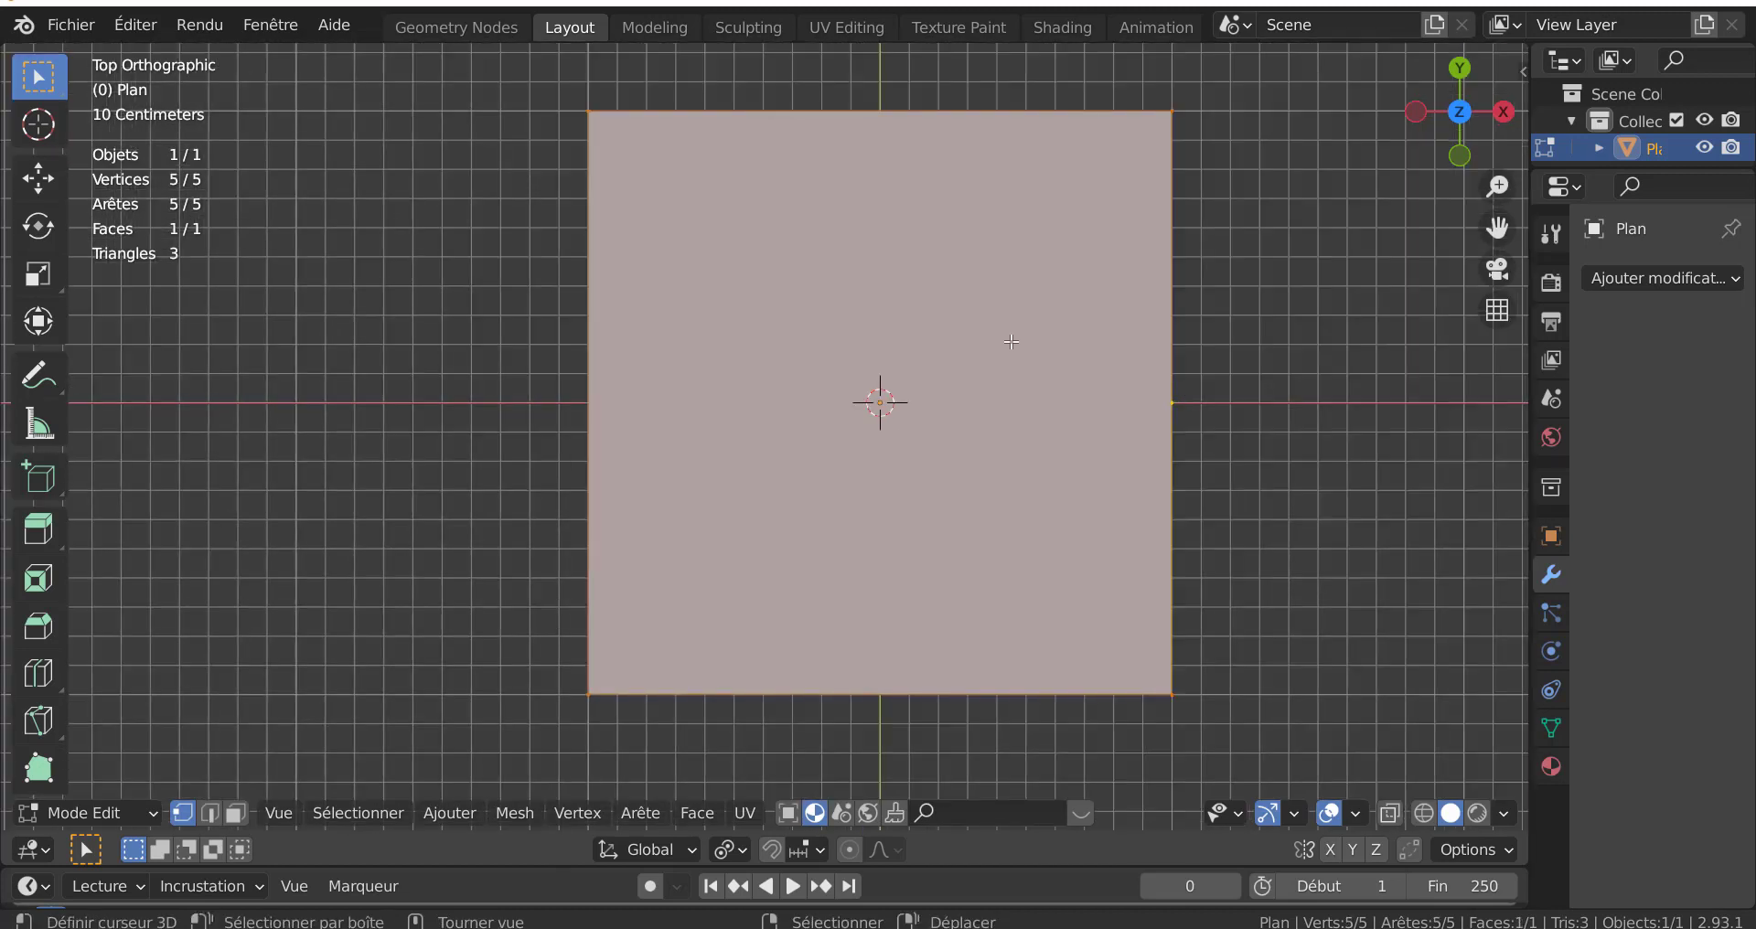
scroll(941, 427, down, 2)
key(ctrl+r)
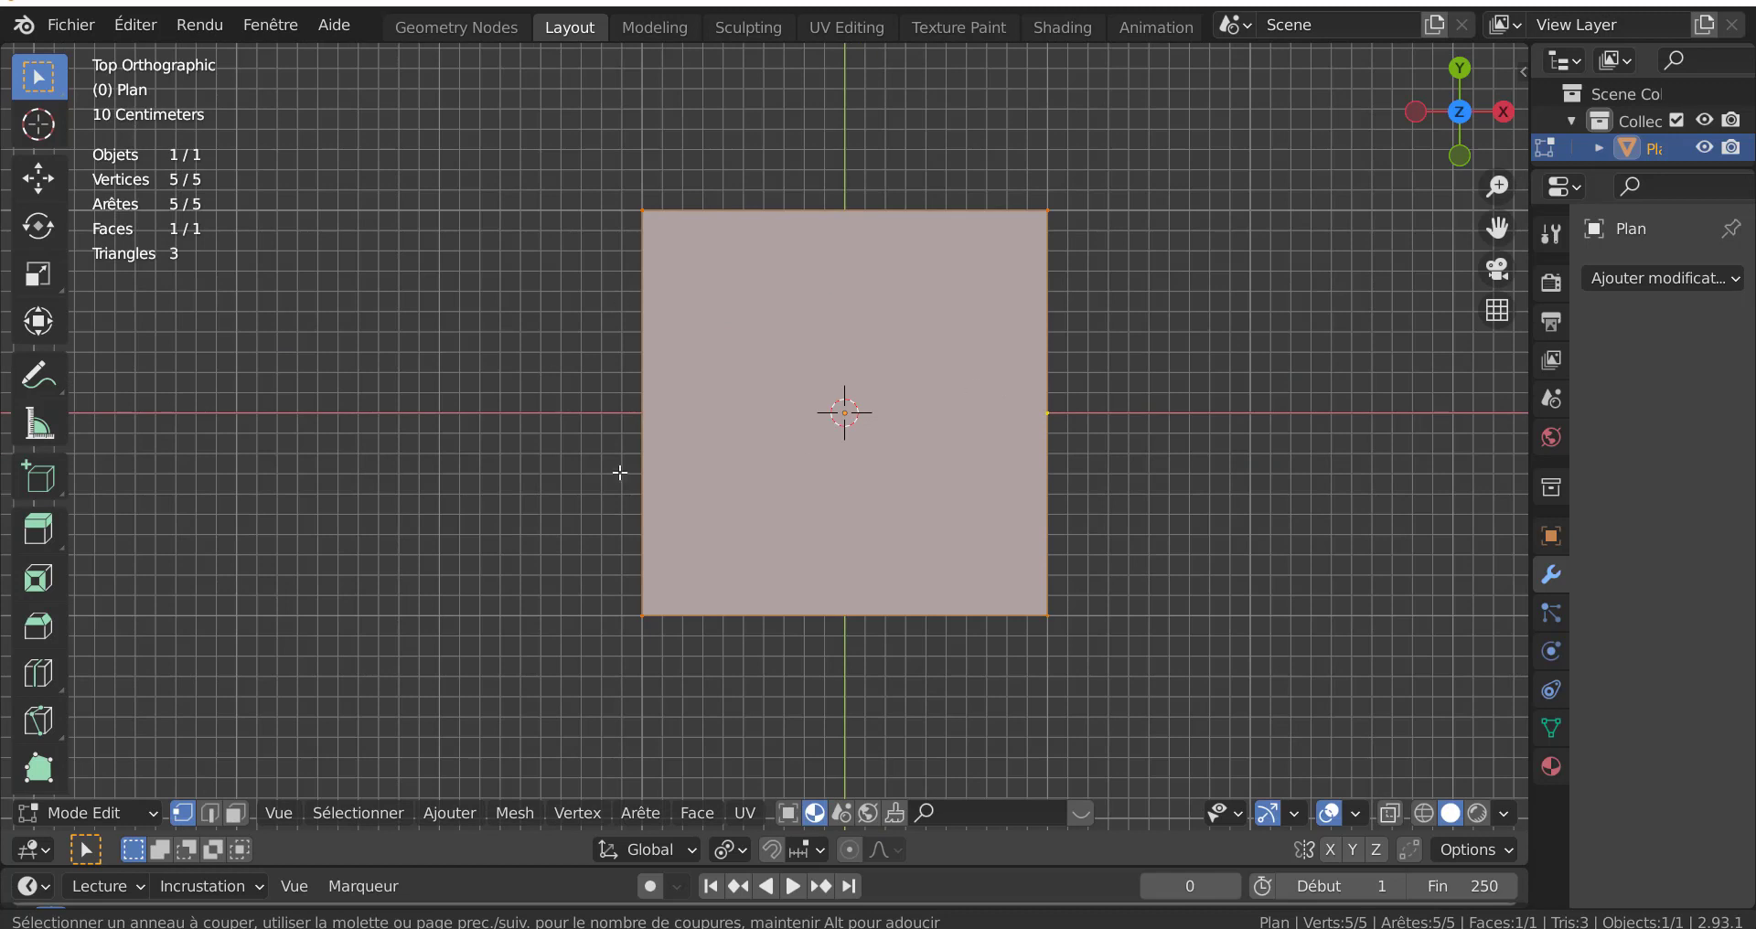
key(Escape)
mouse_move(1173, 475)
middle_down()
mouse_move(1173, 286)
mouse_move(1085, 414)
mouse_move(1101, 372)
middle_up()
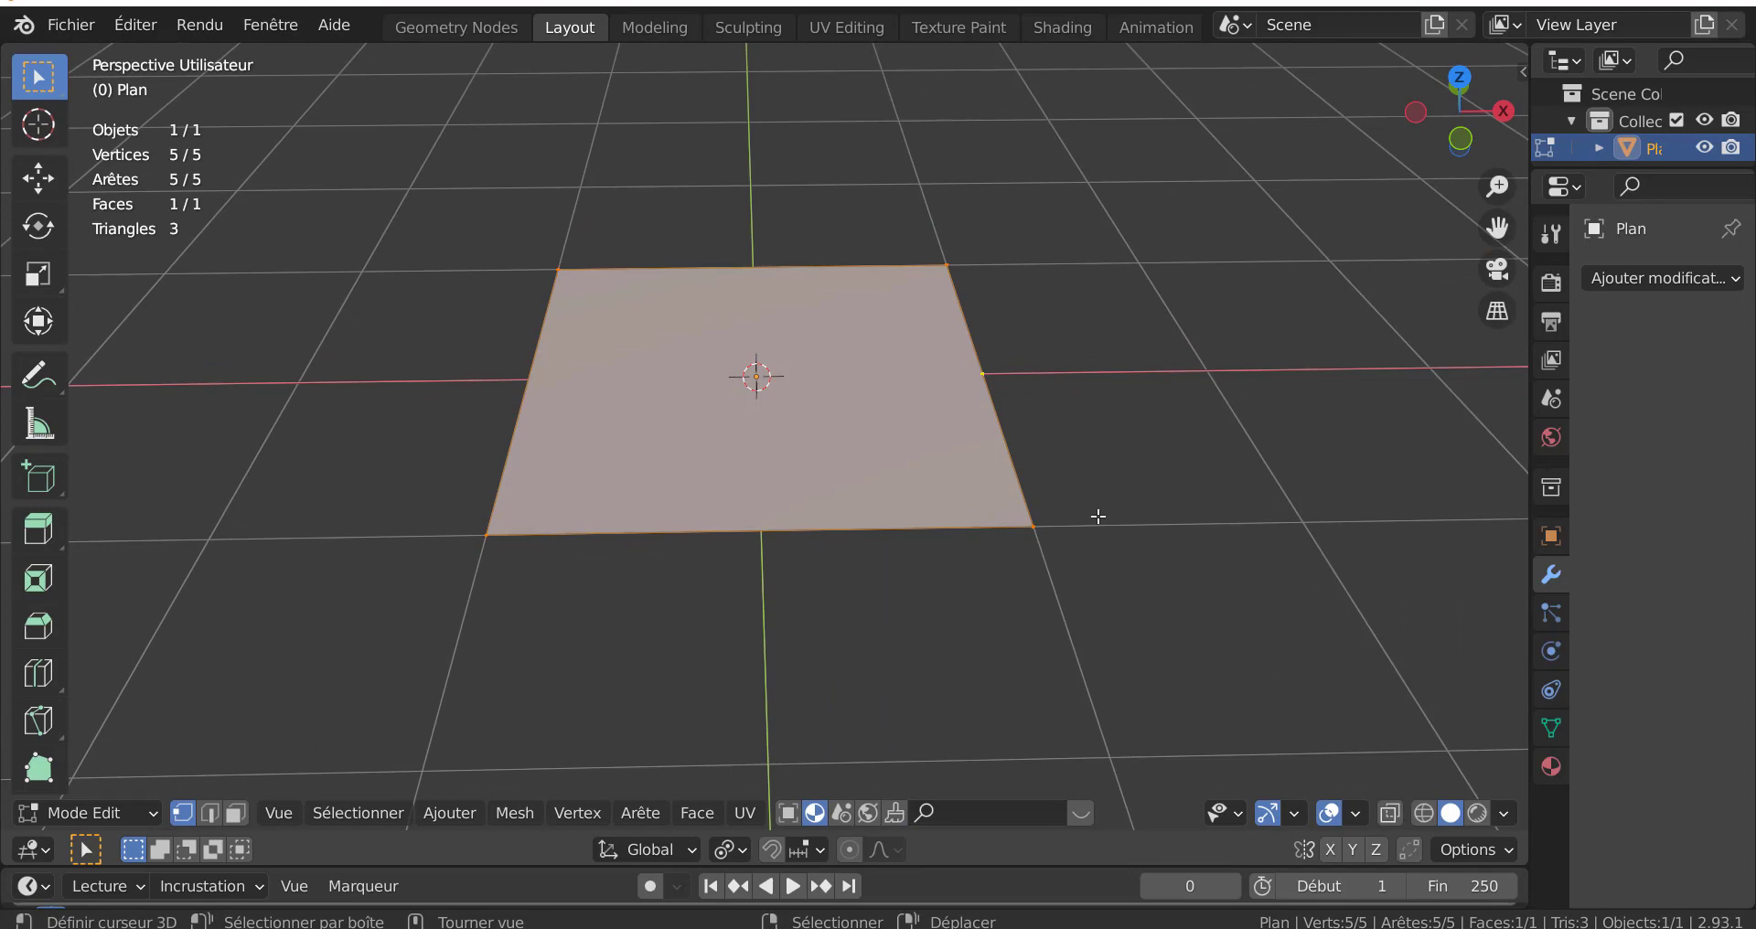
mouse_move(1097, 502)
middle_down()
mouse_move(1082, 486)
mouse_move(1000, 526)
mouse_move(1033, 536)
middle_up()
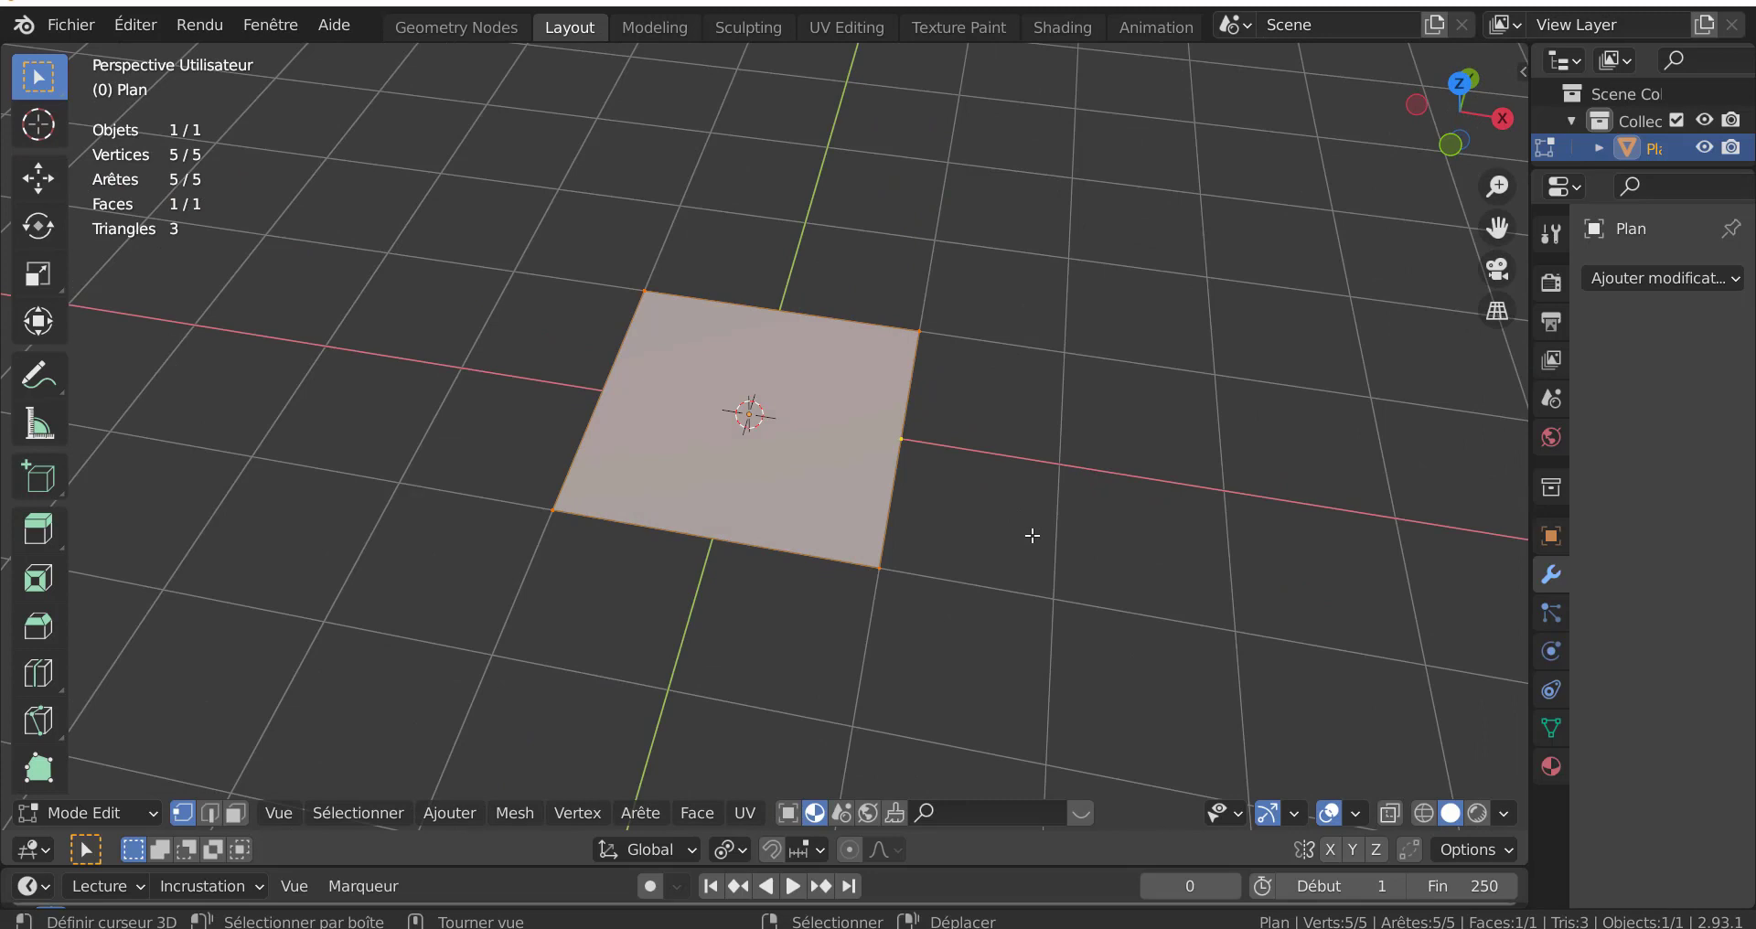
key(KP_7)
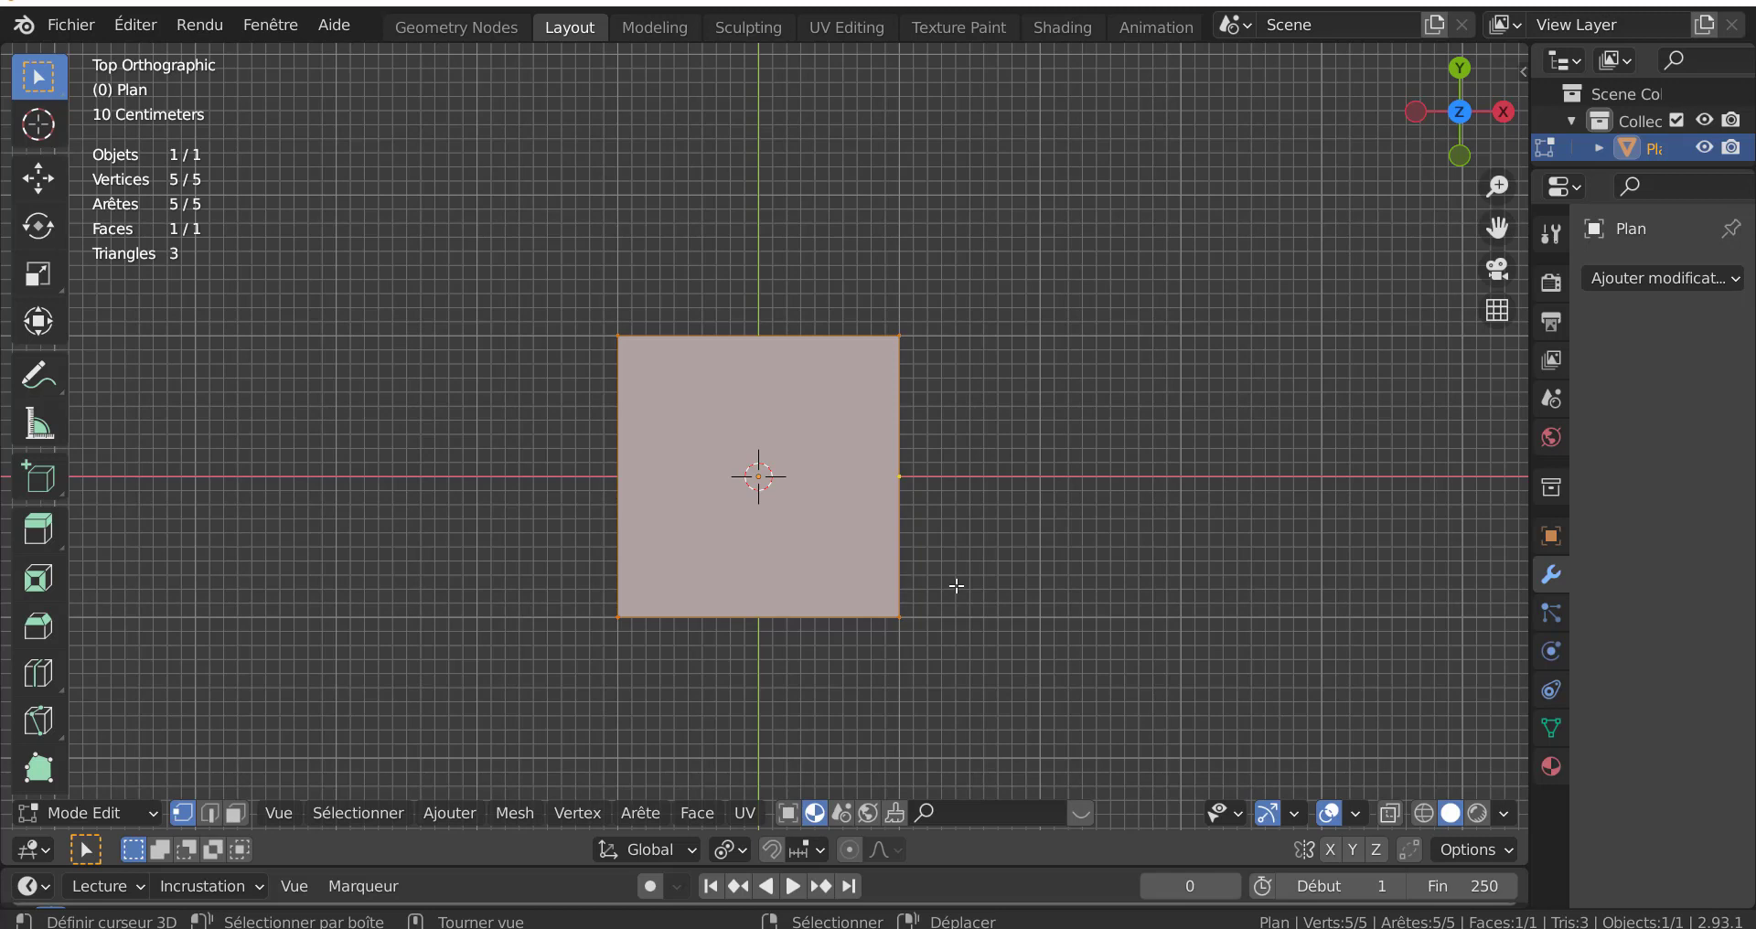
key(q)
click(799, 413)
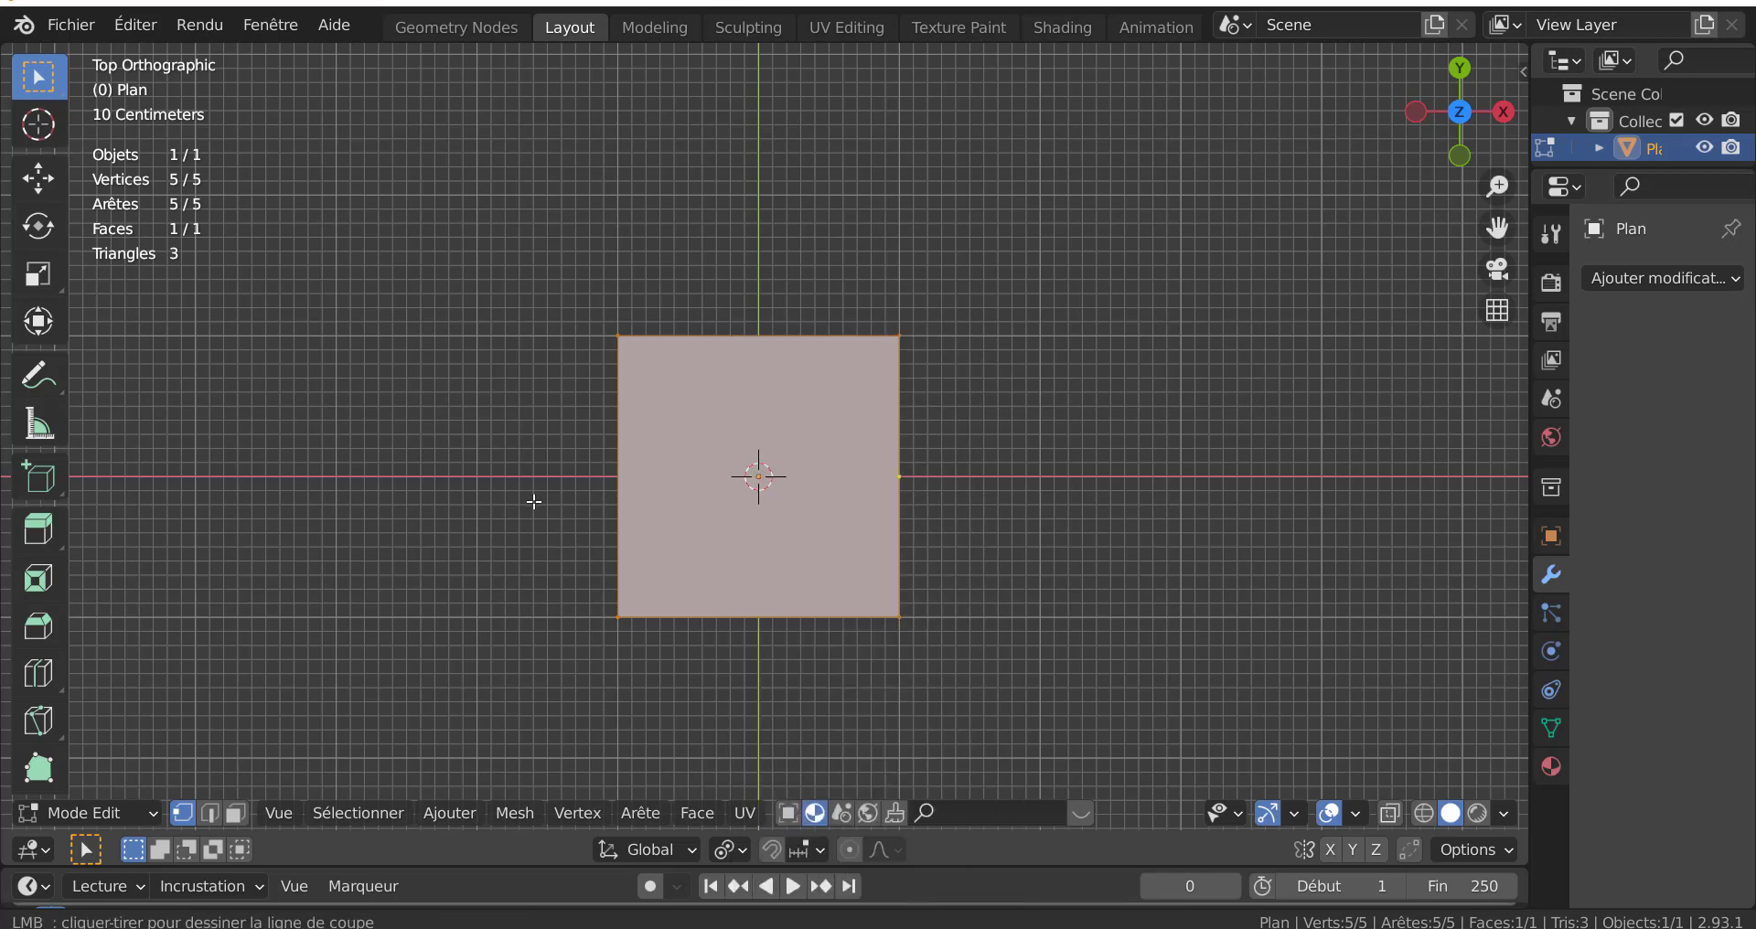
drag(533, 502, 1068, 498)
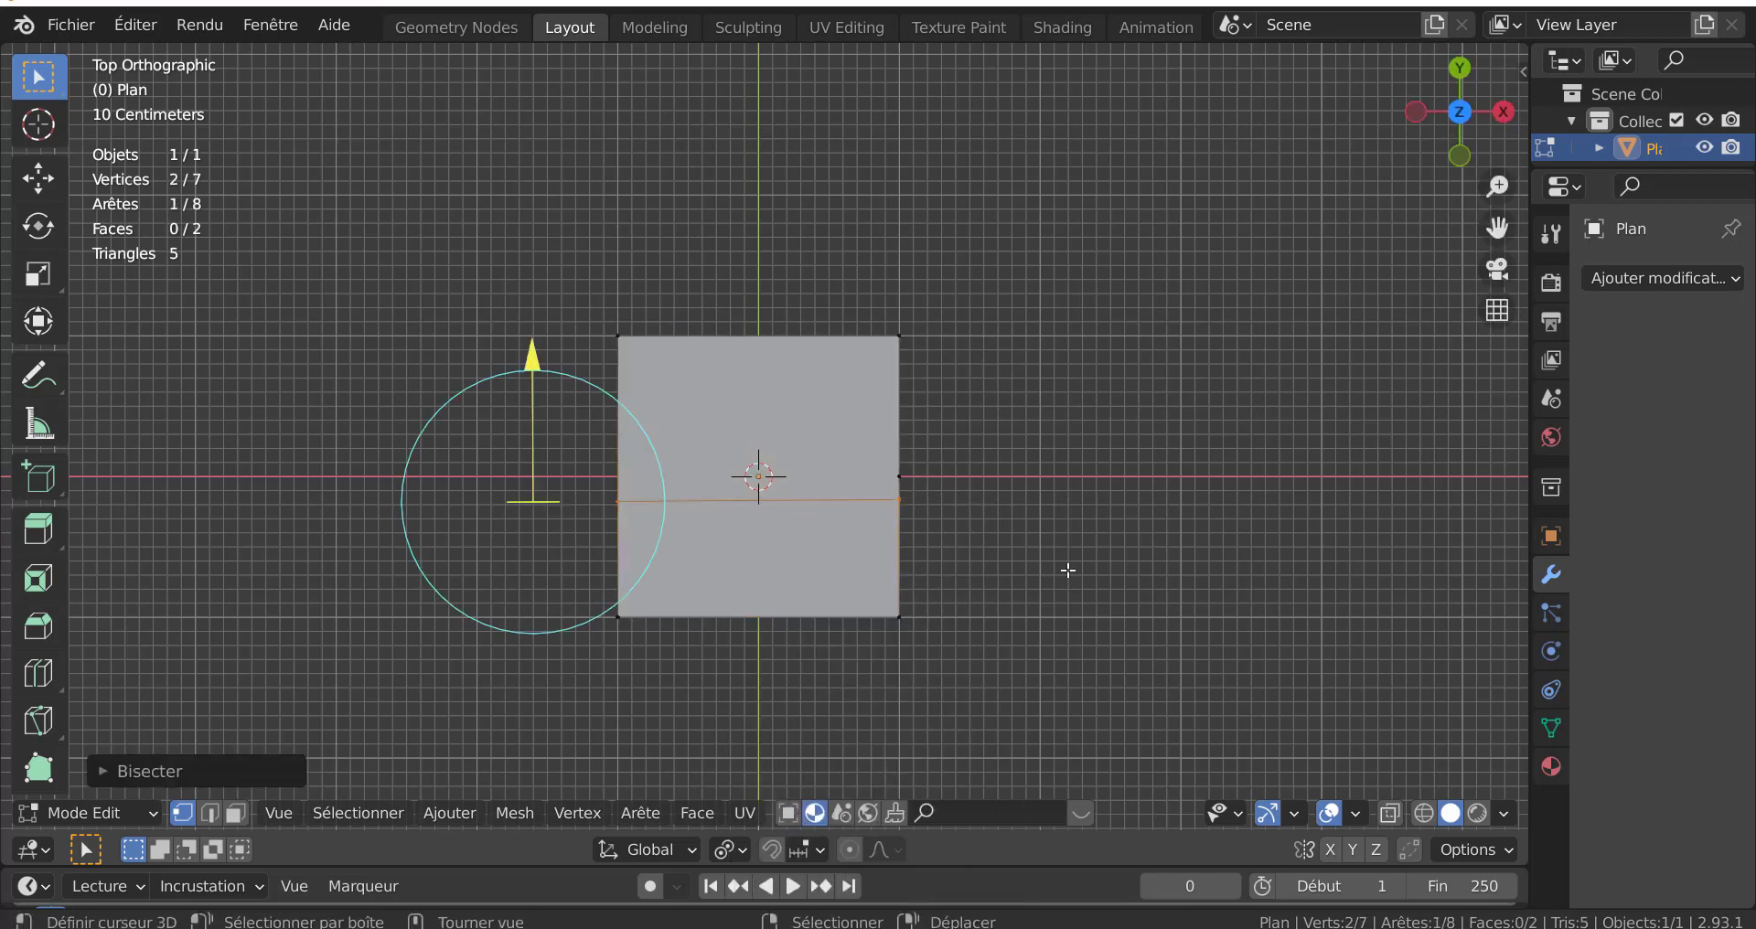
key(s)
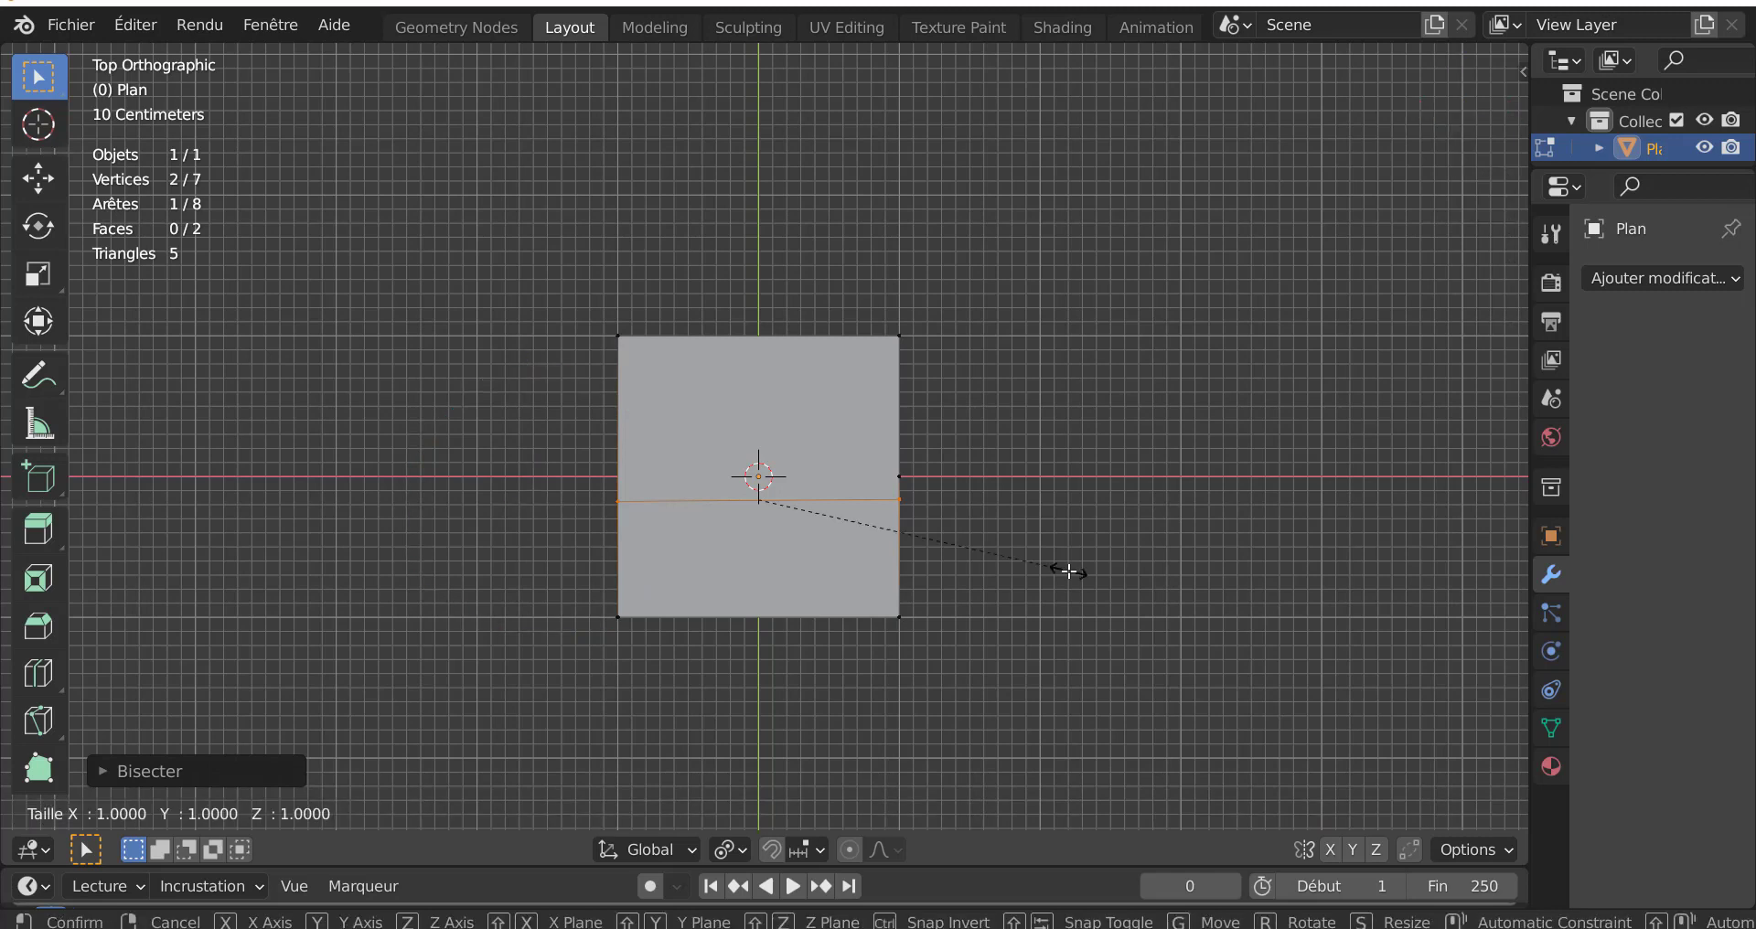
text(y0)
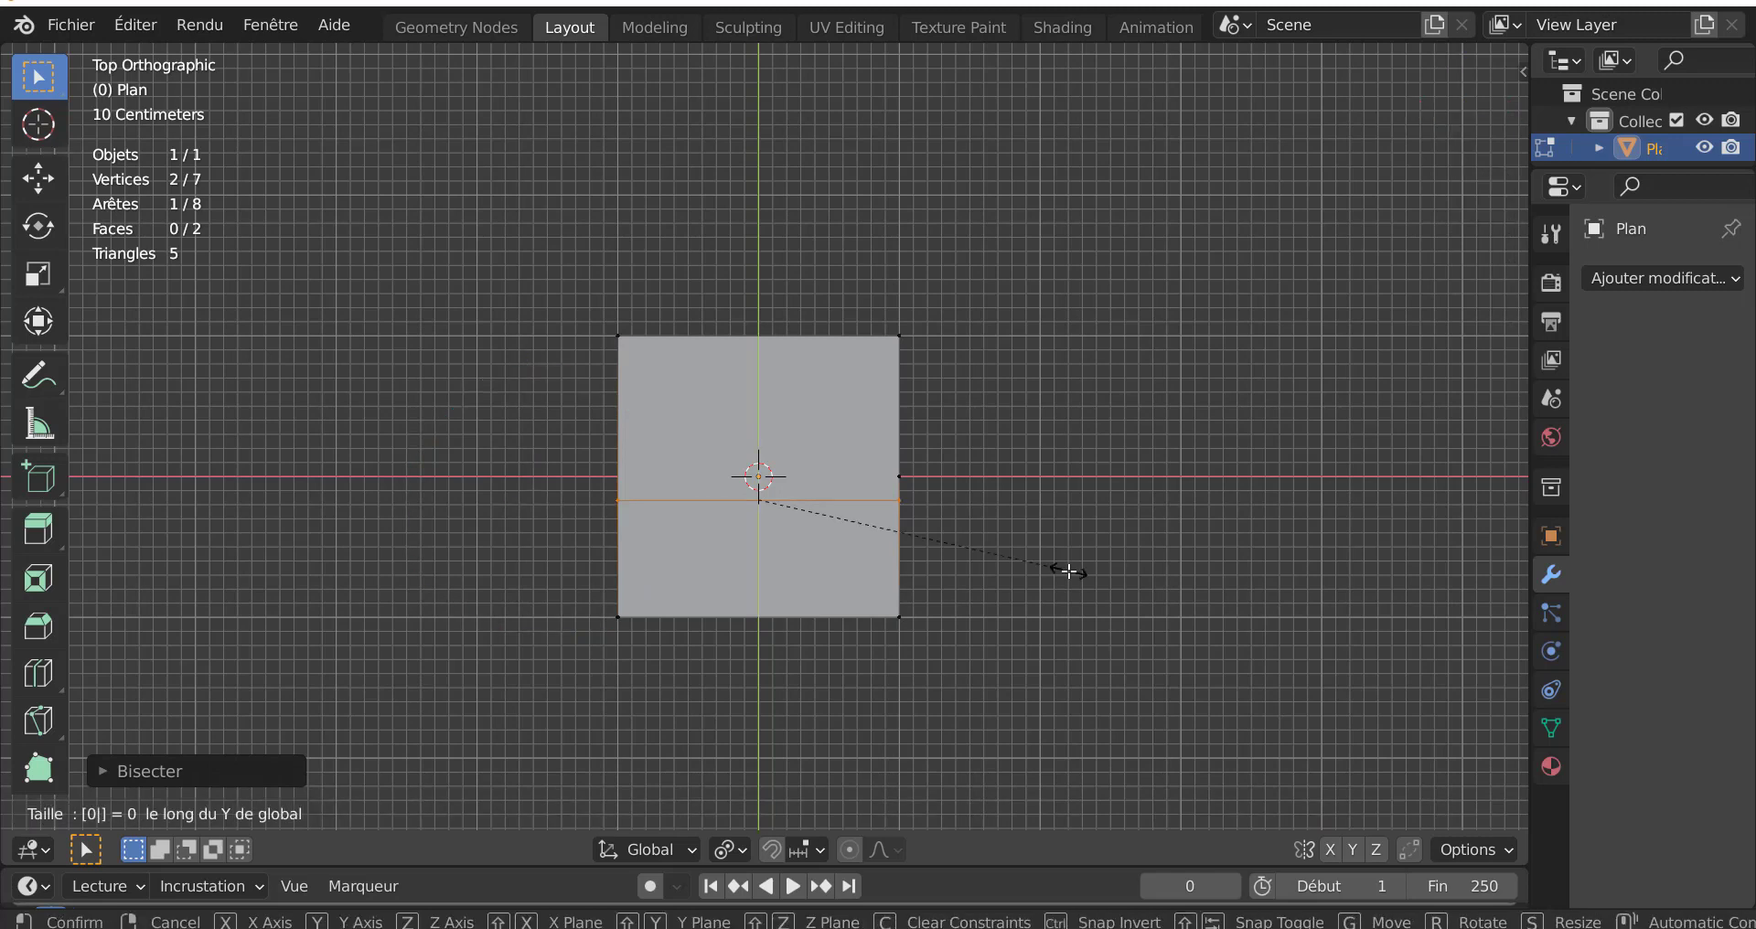
key(Return)
scroll(837, 576, up, 1)
scroll(817, 544, up, 1)
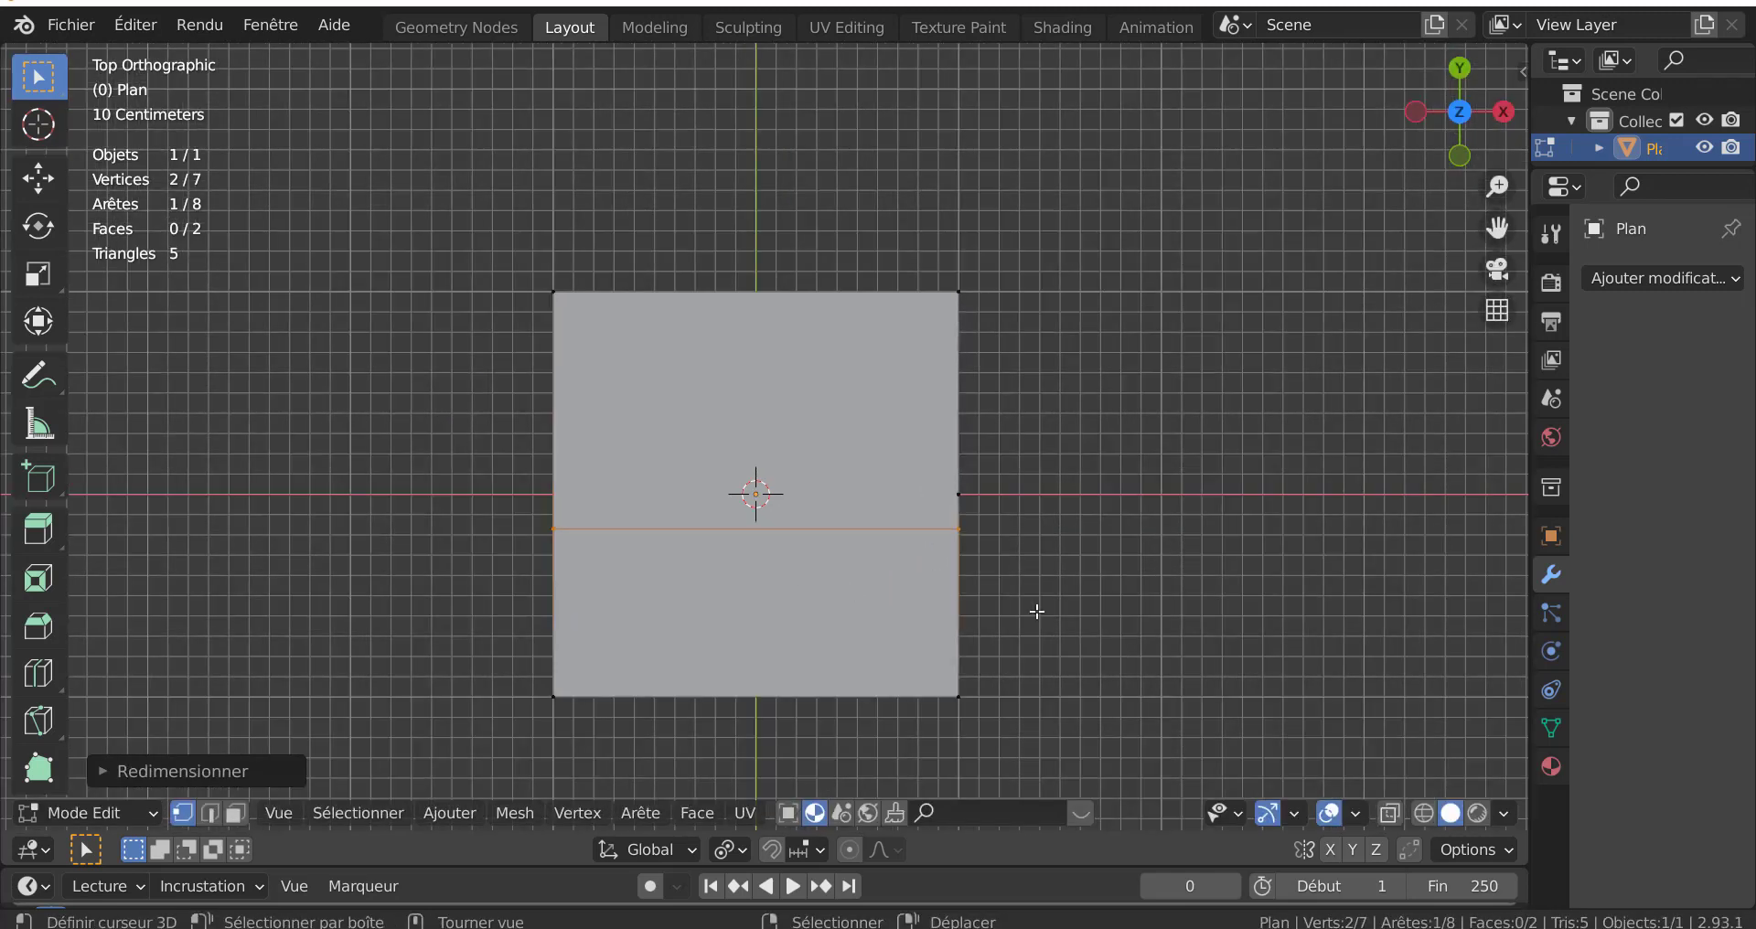
click(211, 812)
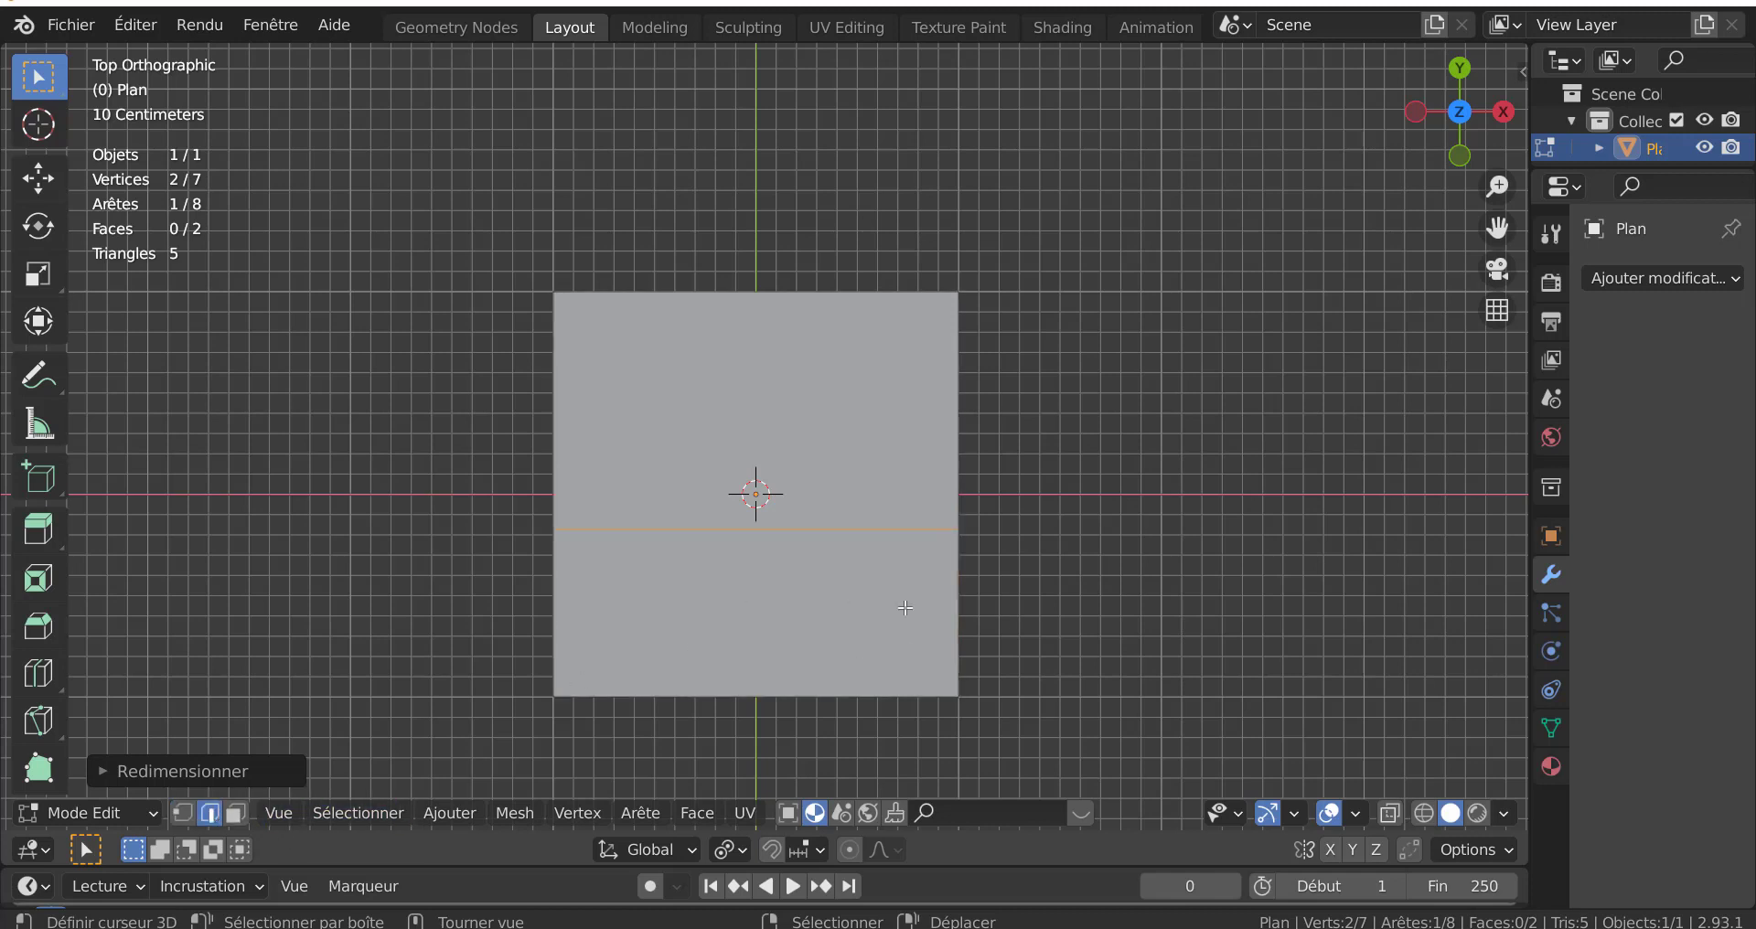
key(g)
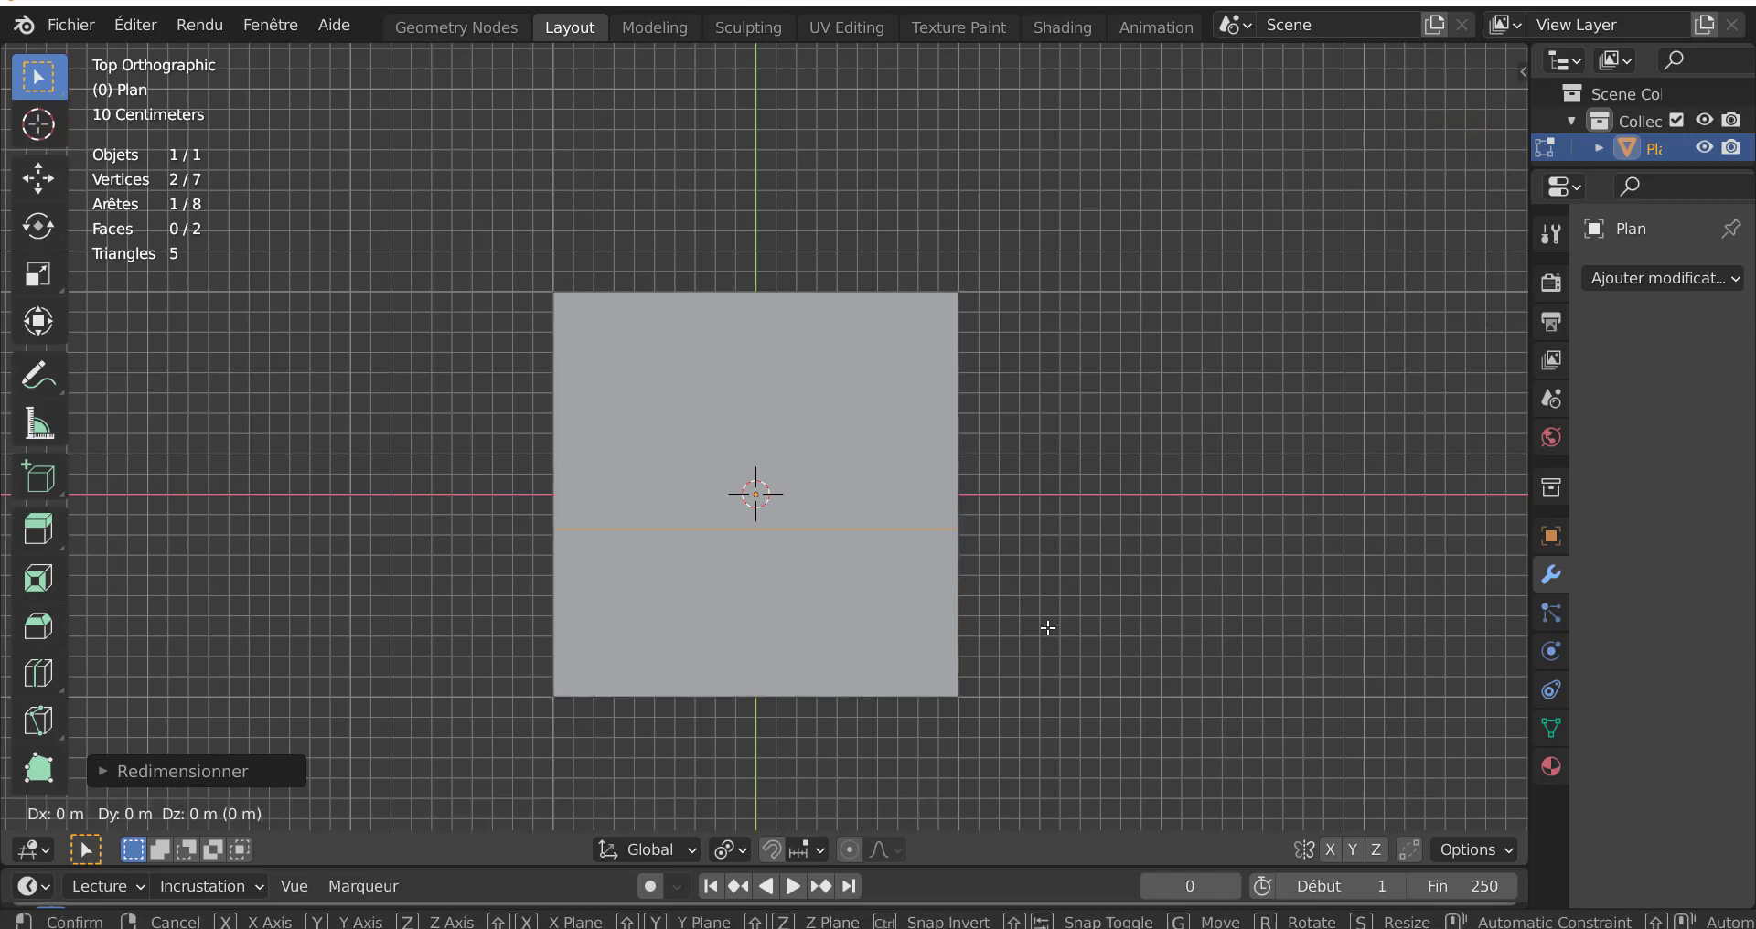
key(y)
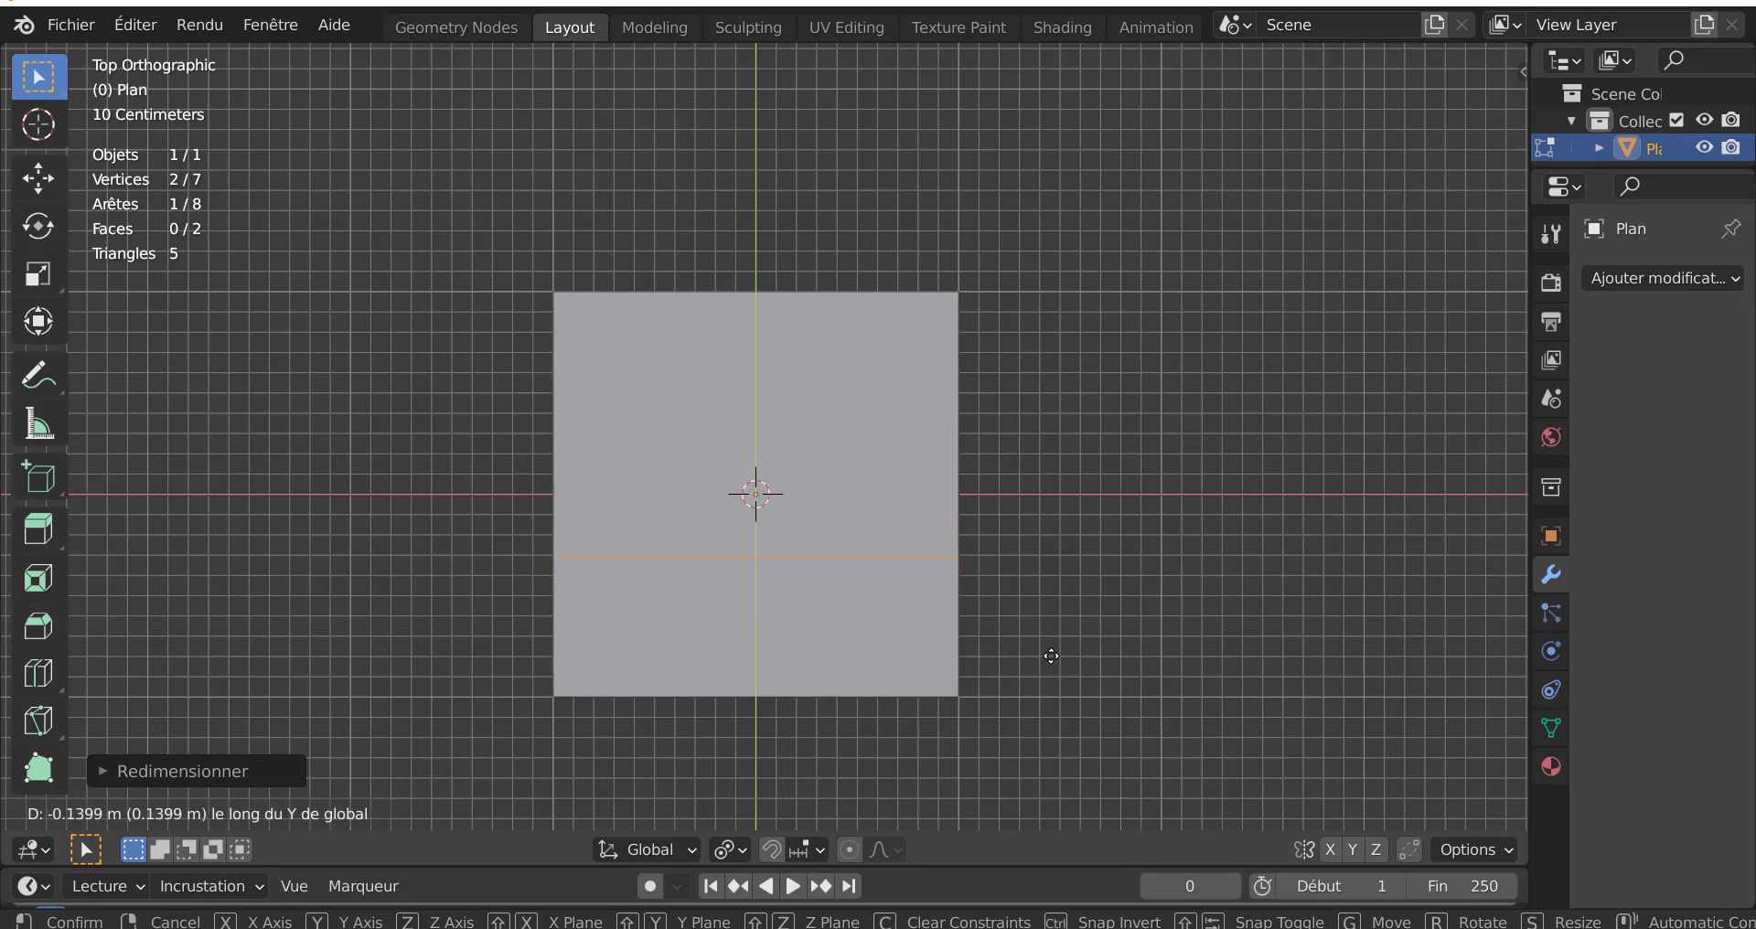
click(1052, 655)
middle_drag(1066, 653, 926, 506)
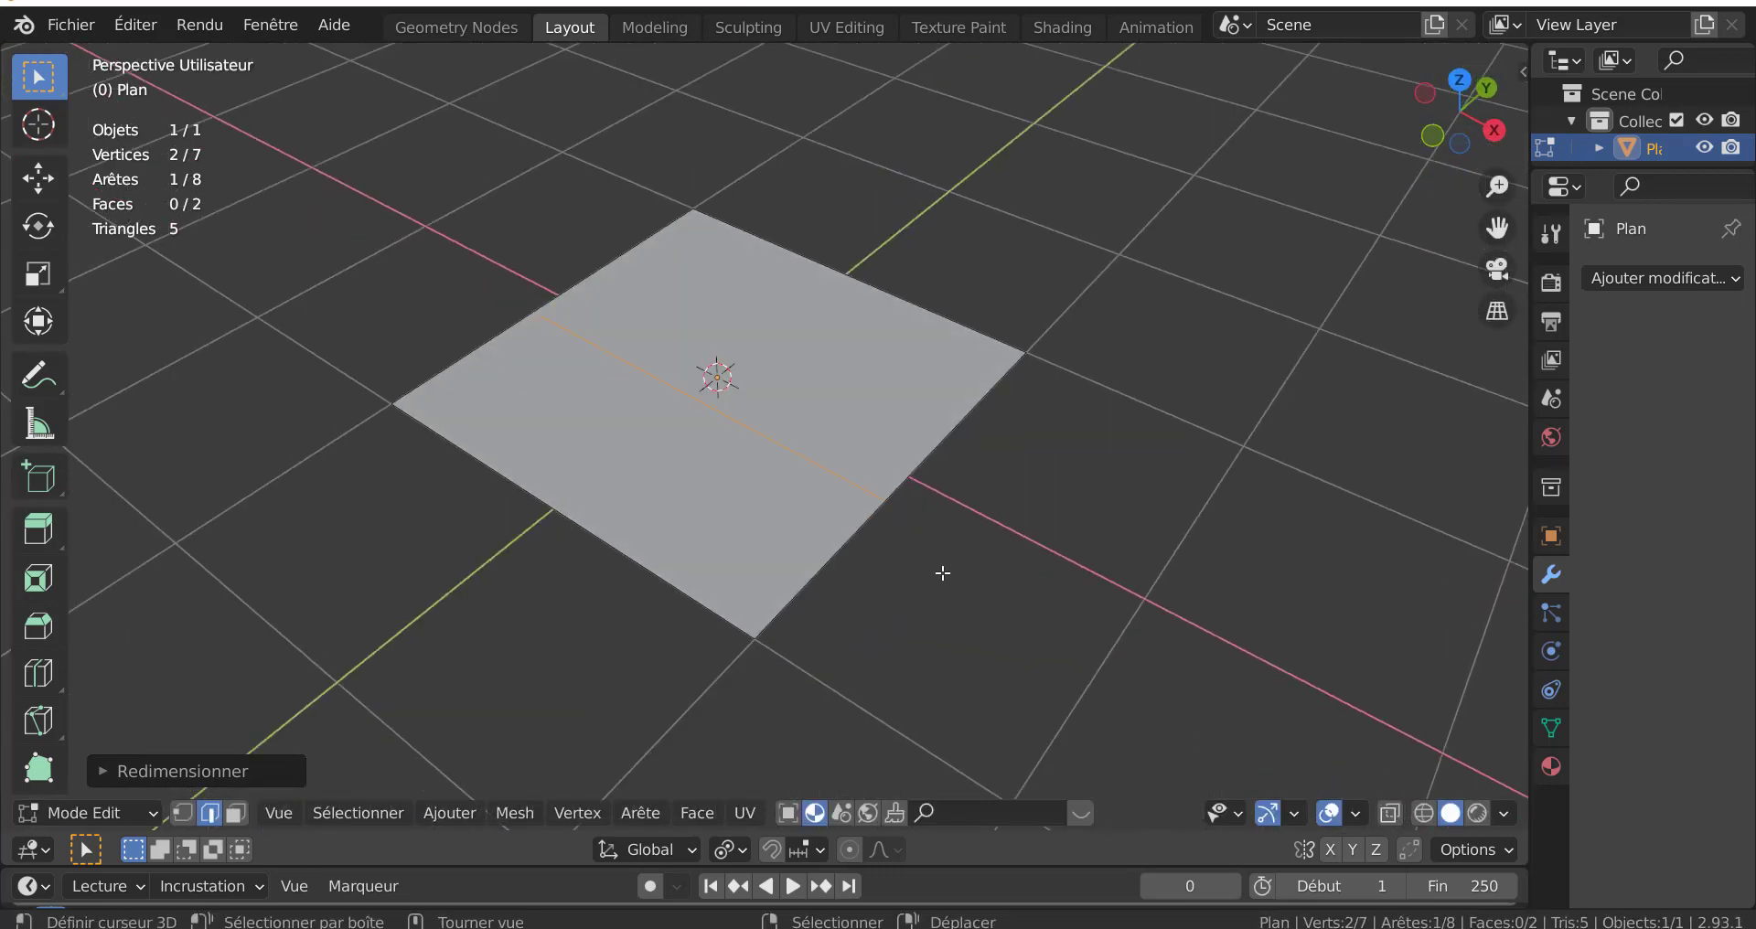
key(g)
key(y)
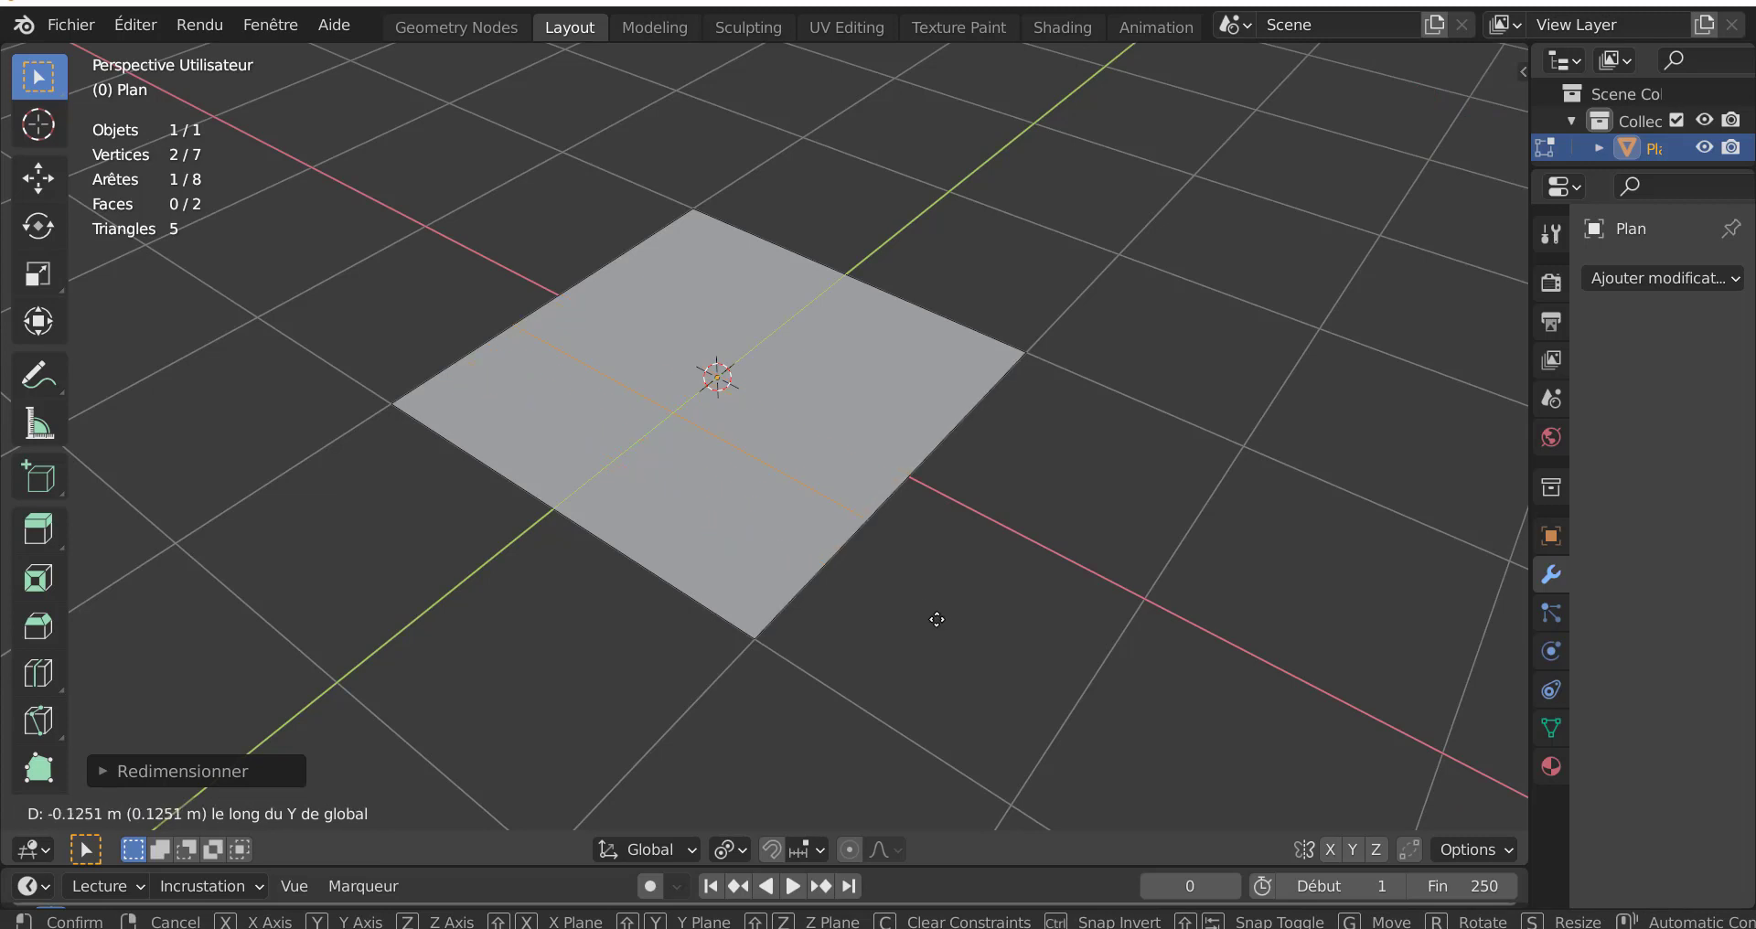
click(939, 617)
middle_drag(940, 653, 1006, 682)
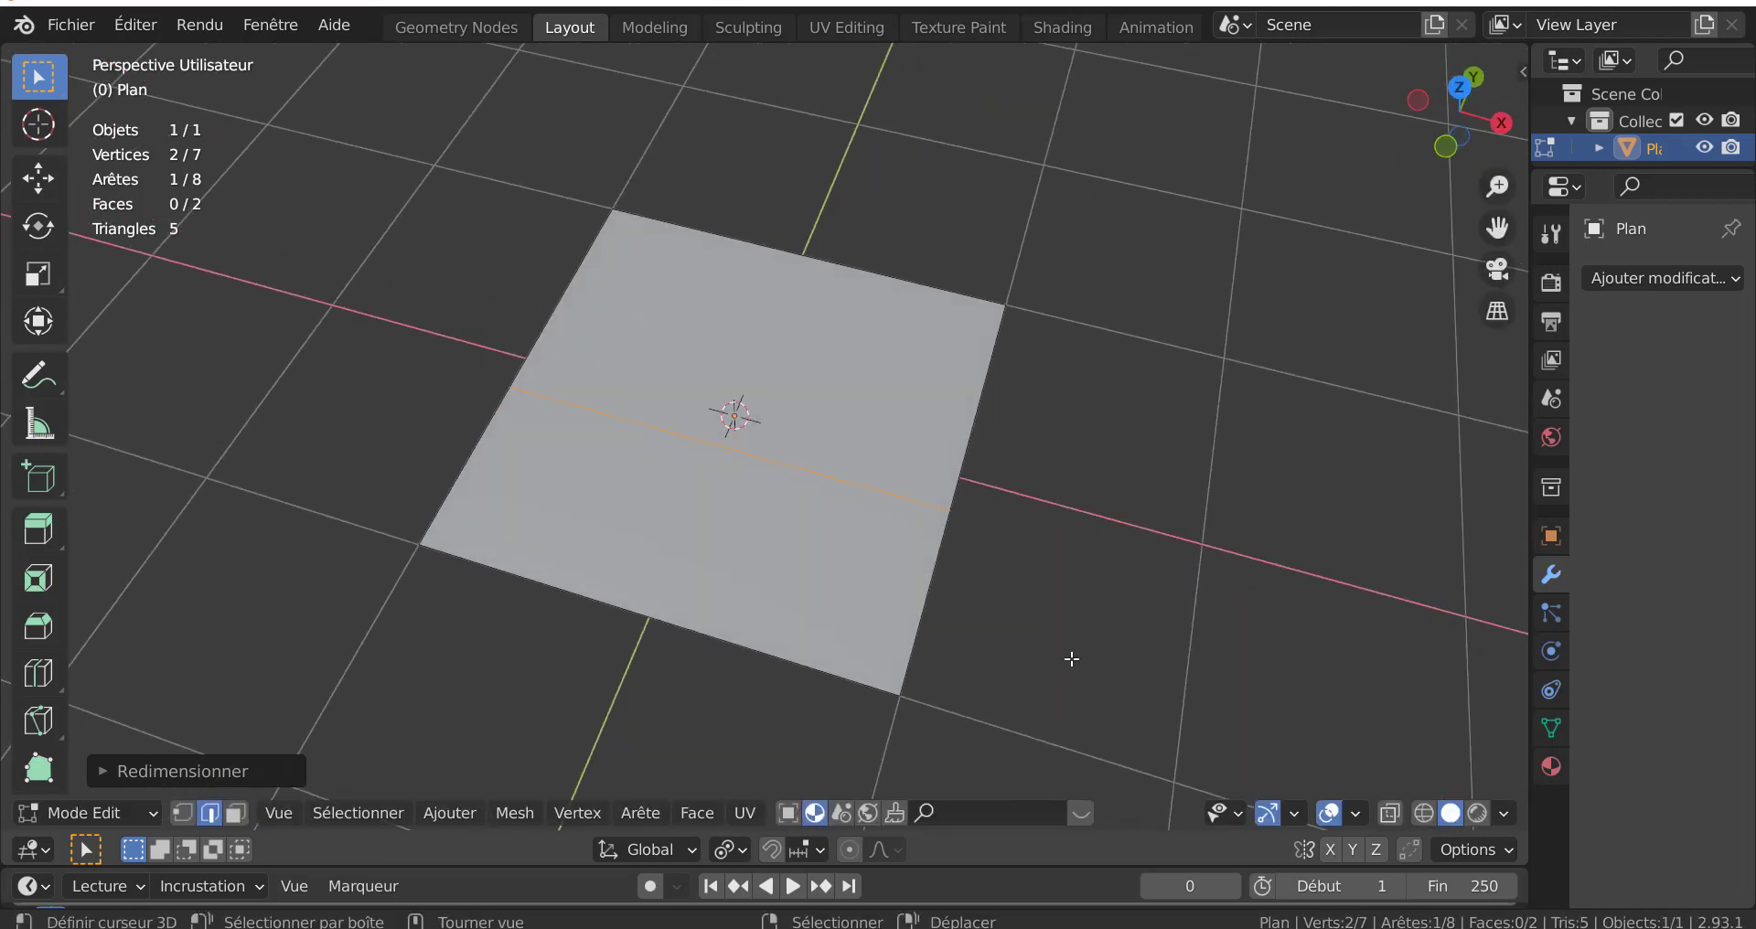
middle_drag(1012, 619, 937, 576)
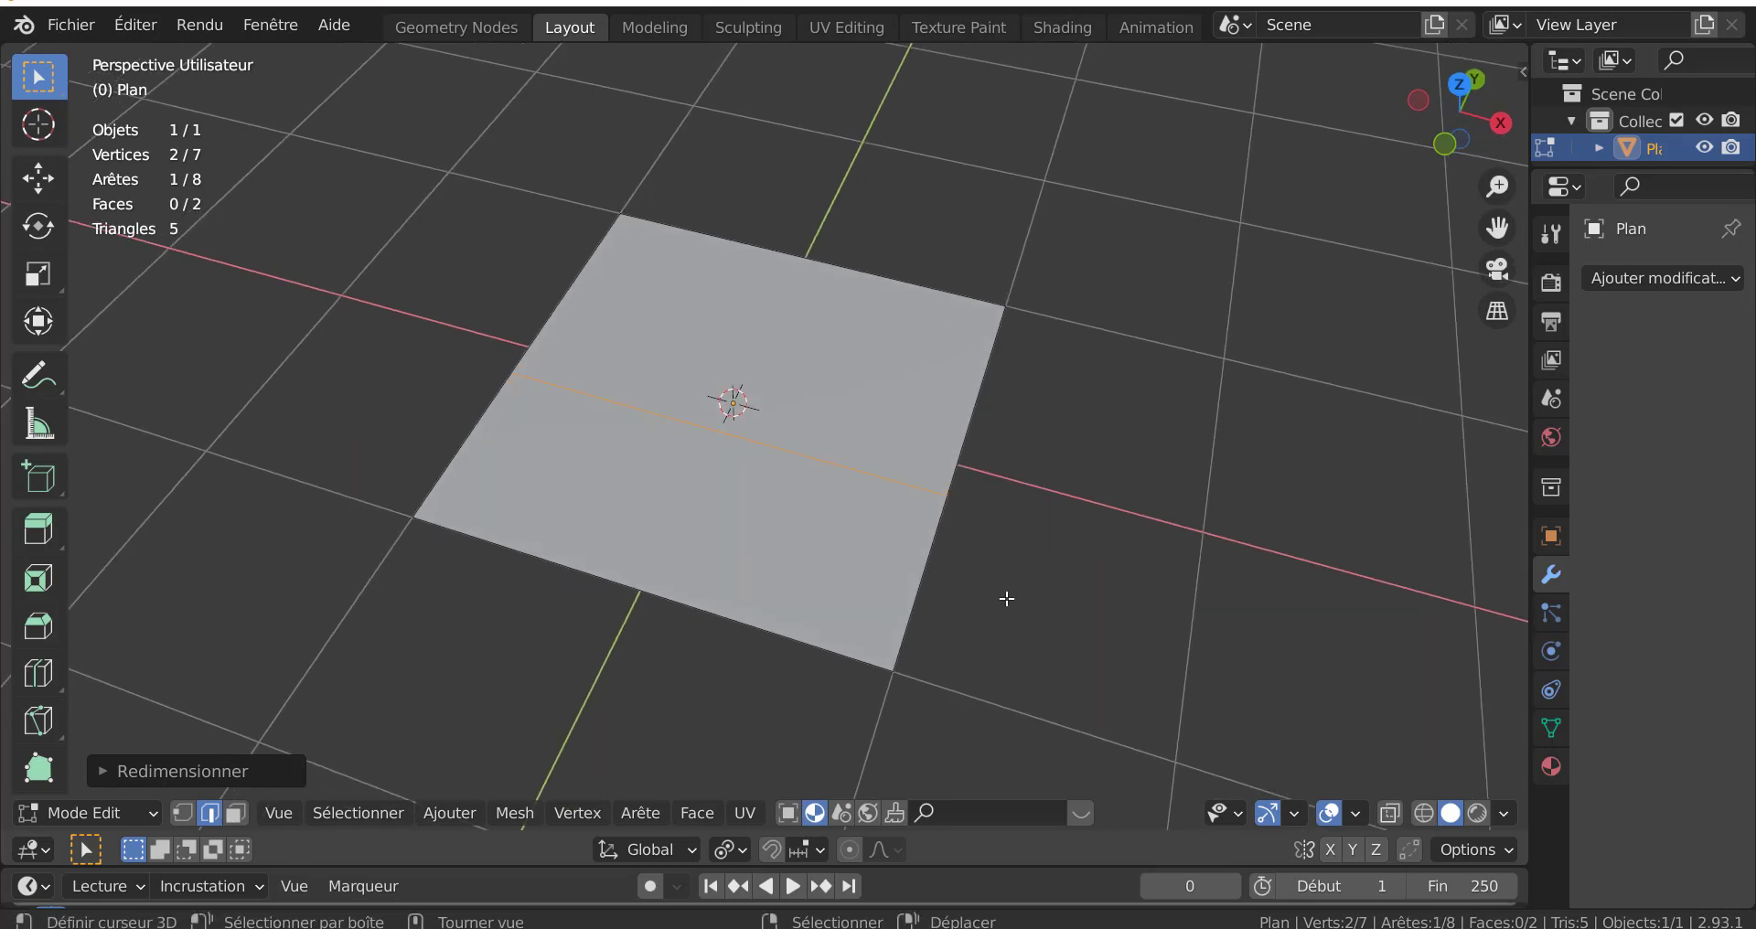
key(1)
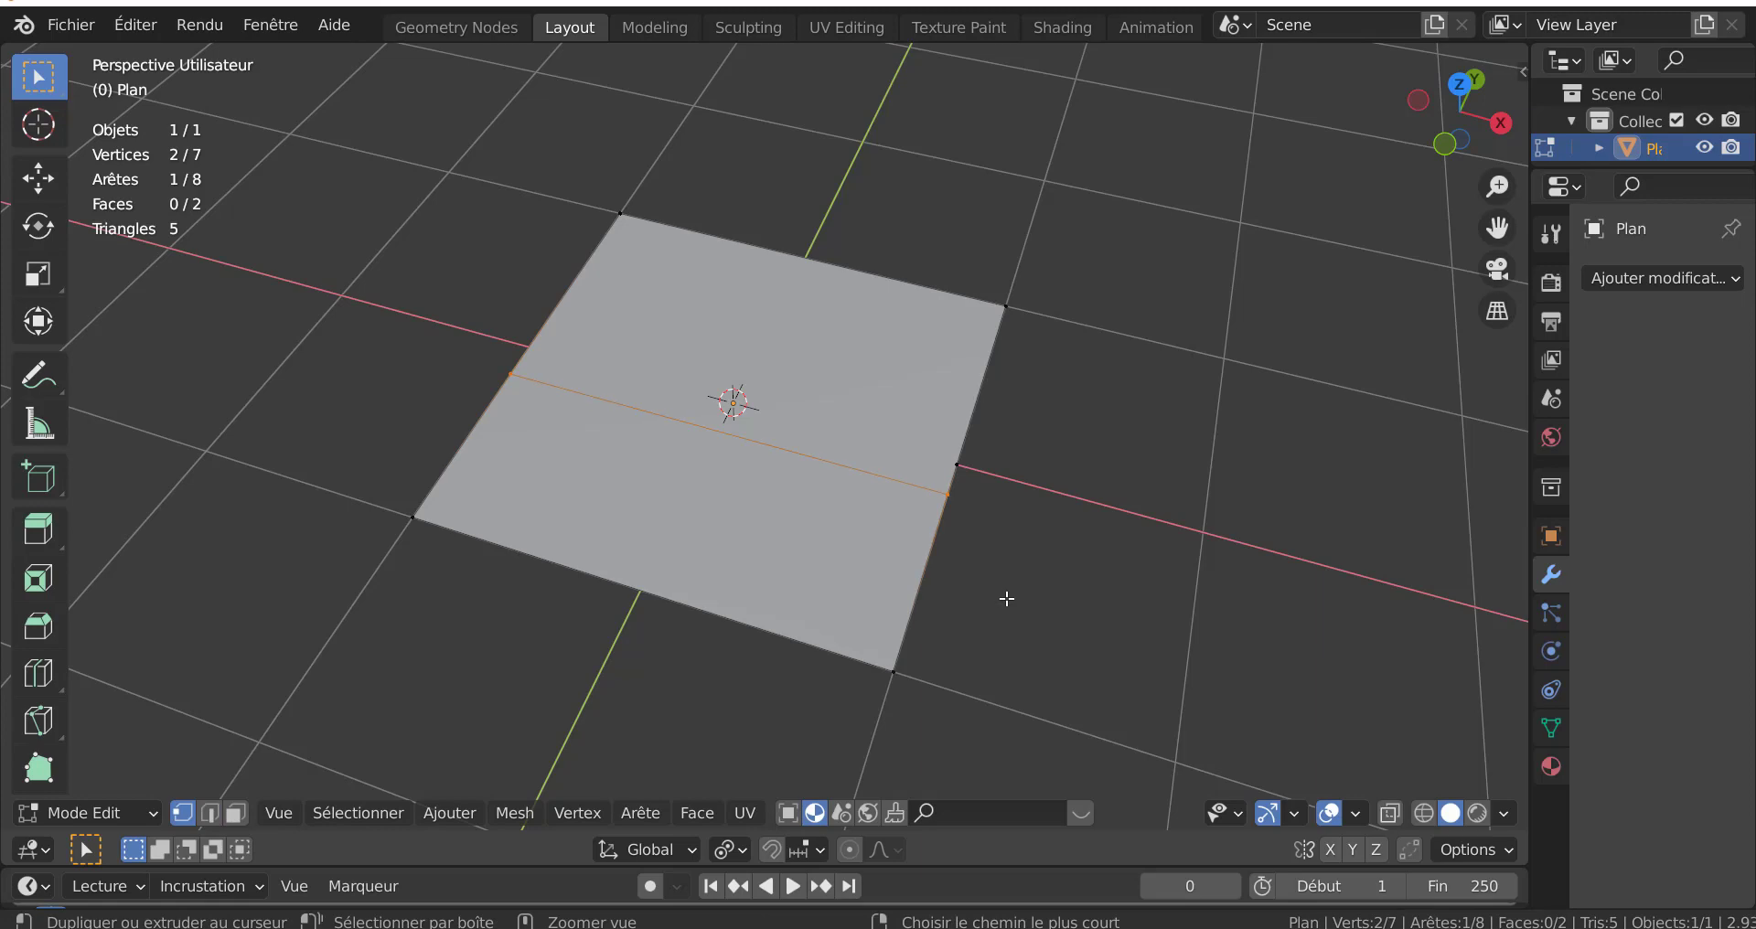
key(ctrl+z)
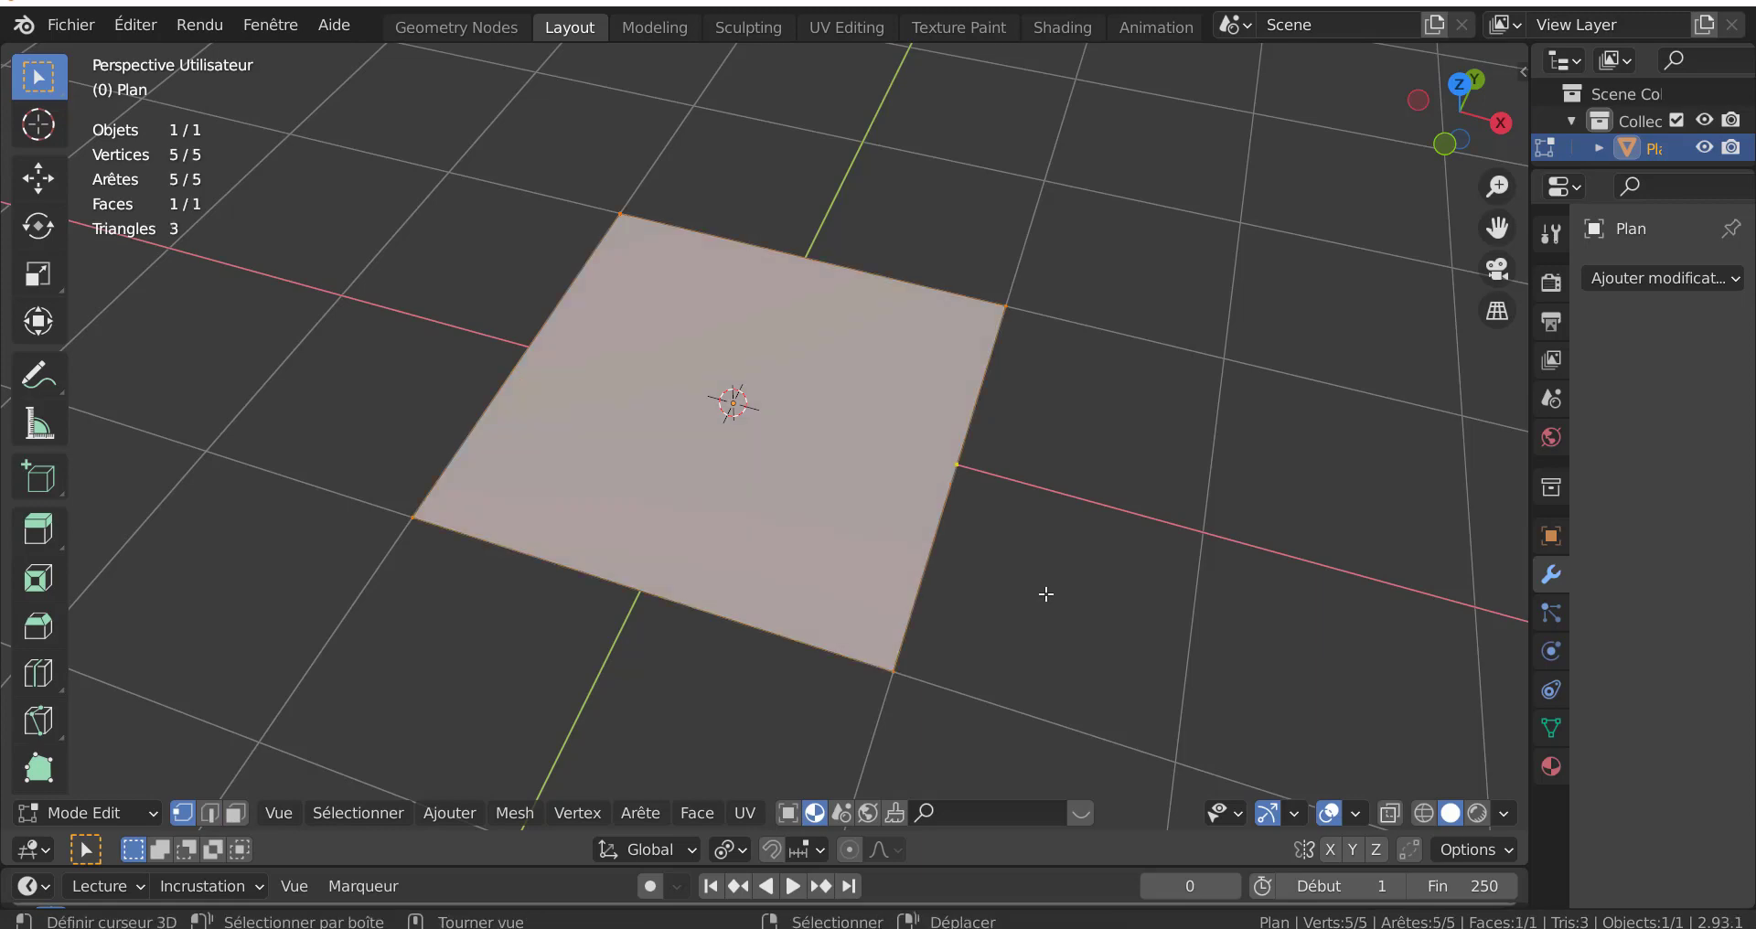
- Extrude the plane face downward in front view into a slab
key(KP_7)
key(KP_1)
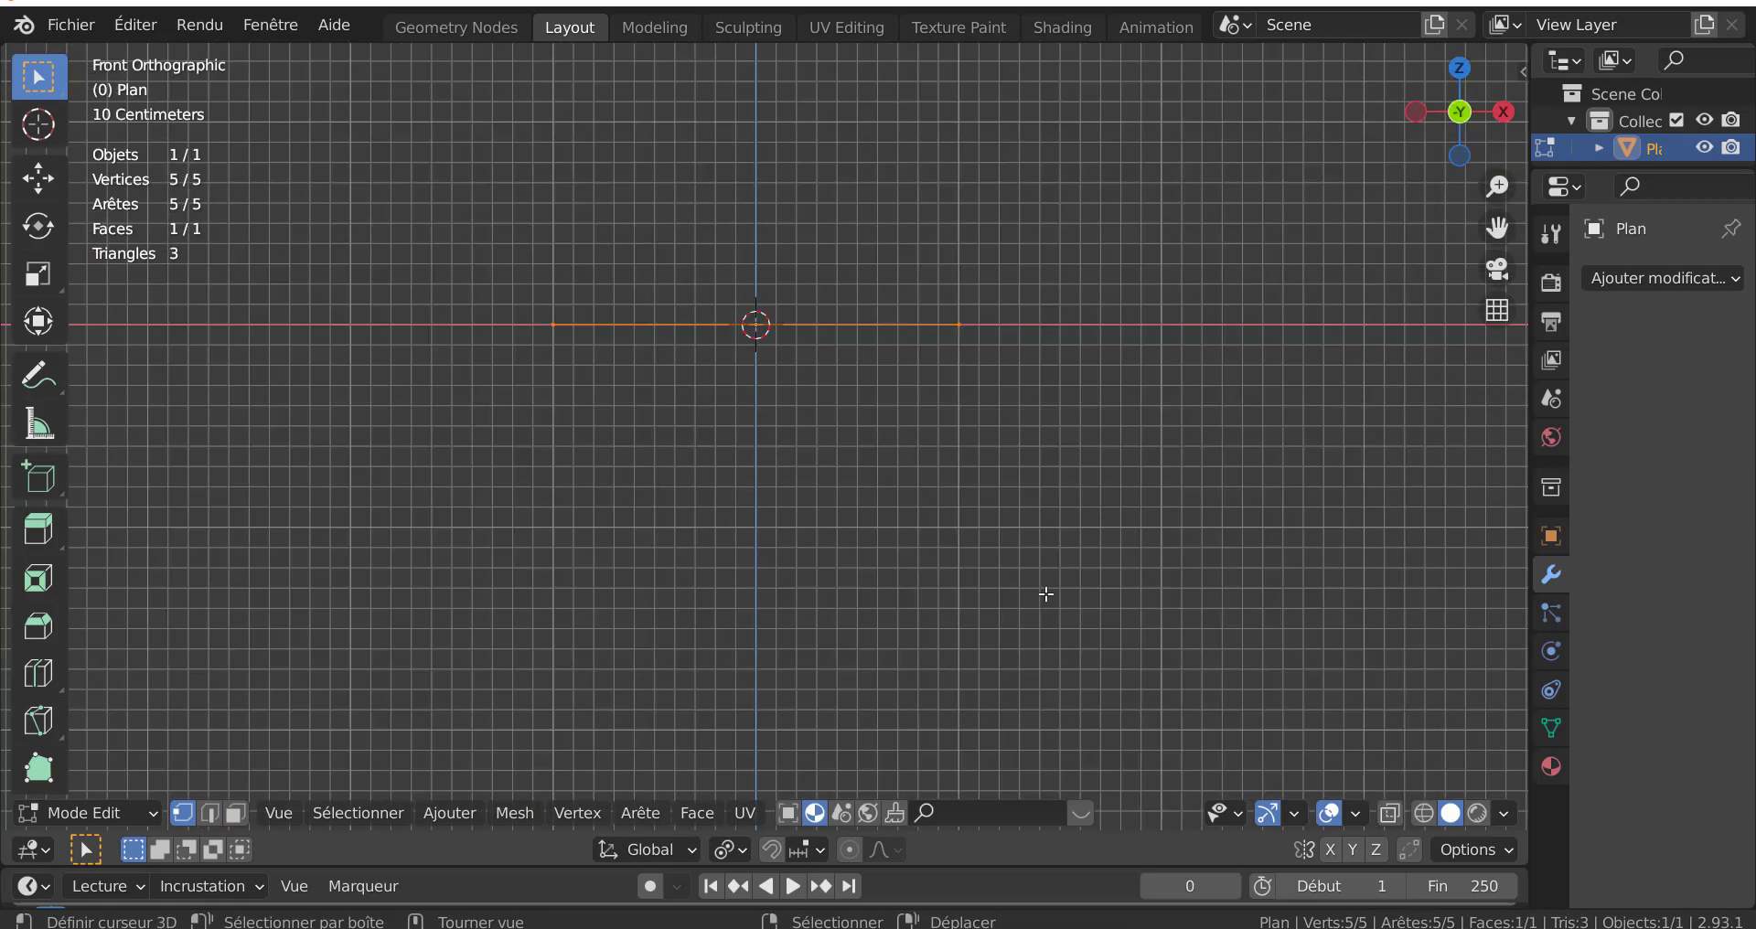
key(e)
click(997, 576)
mouse_move(1032, 554)
middle_down()
mouse_move(910, 608)
mouse_move(908, 584)
middle_up()
- Select the block's front face in face select mode
key(ctrl+r)
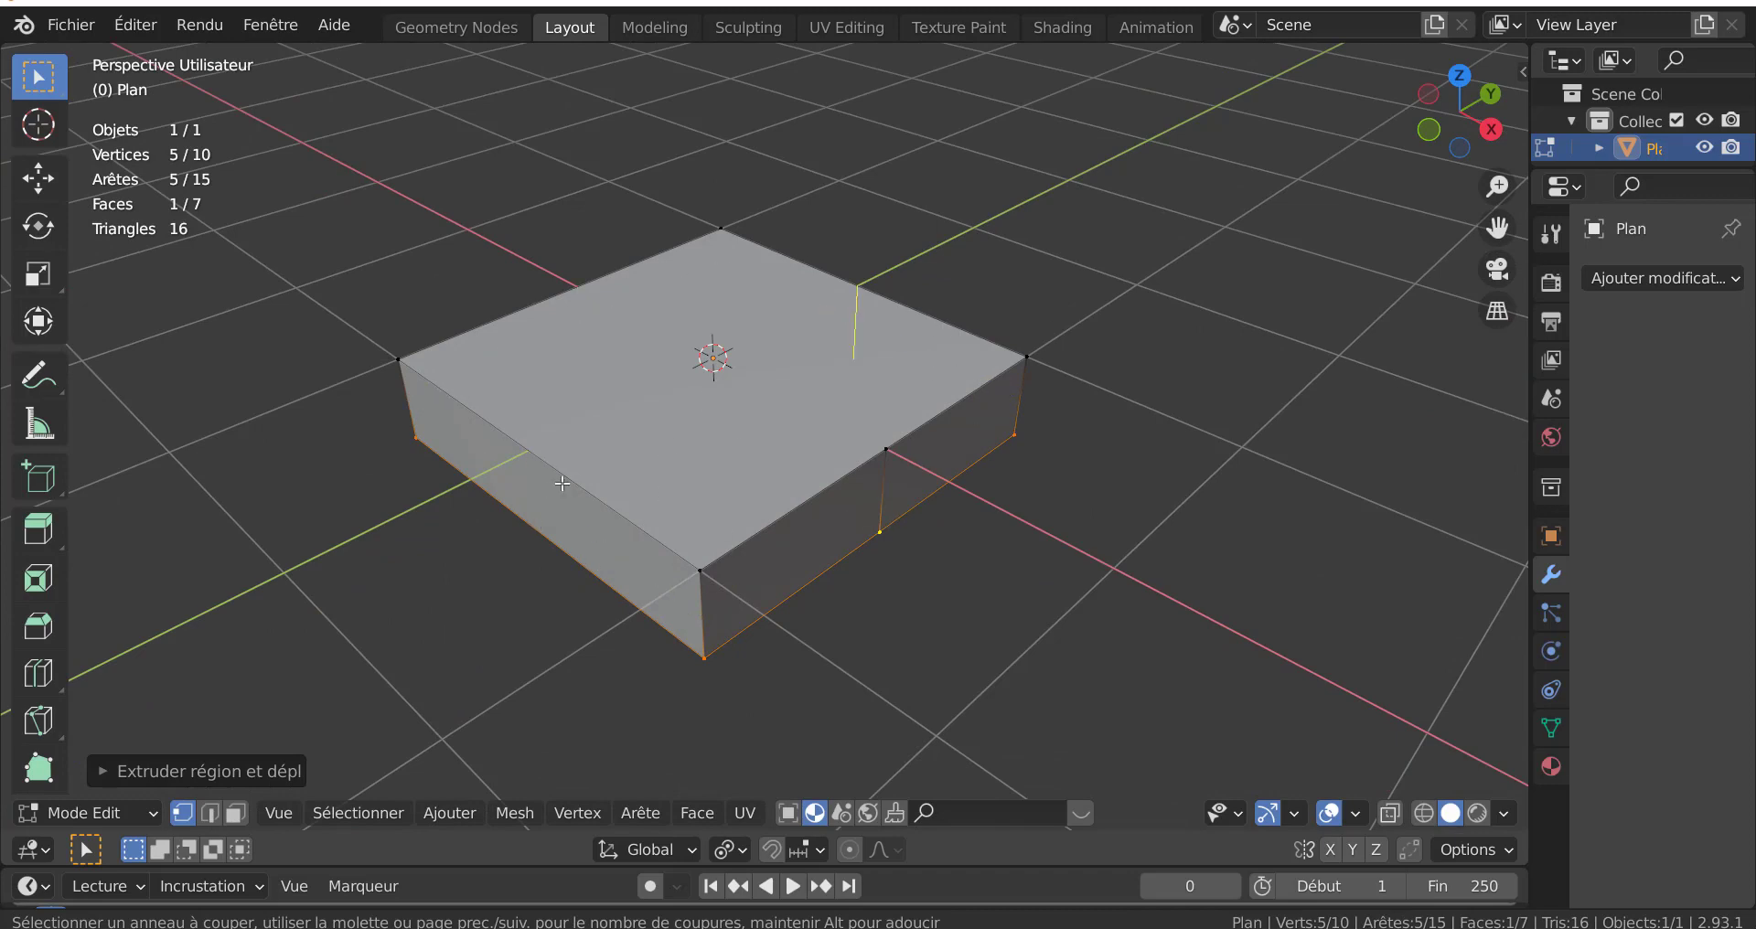
key(Escape)
mouse_move(1184, 459)
middle_down()
mouse_move(1145, 521)
mouse_move(1183, 512)
middle_up()
key(KP_1)
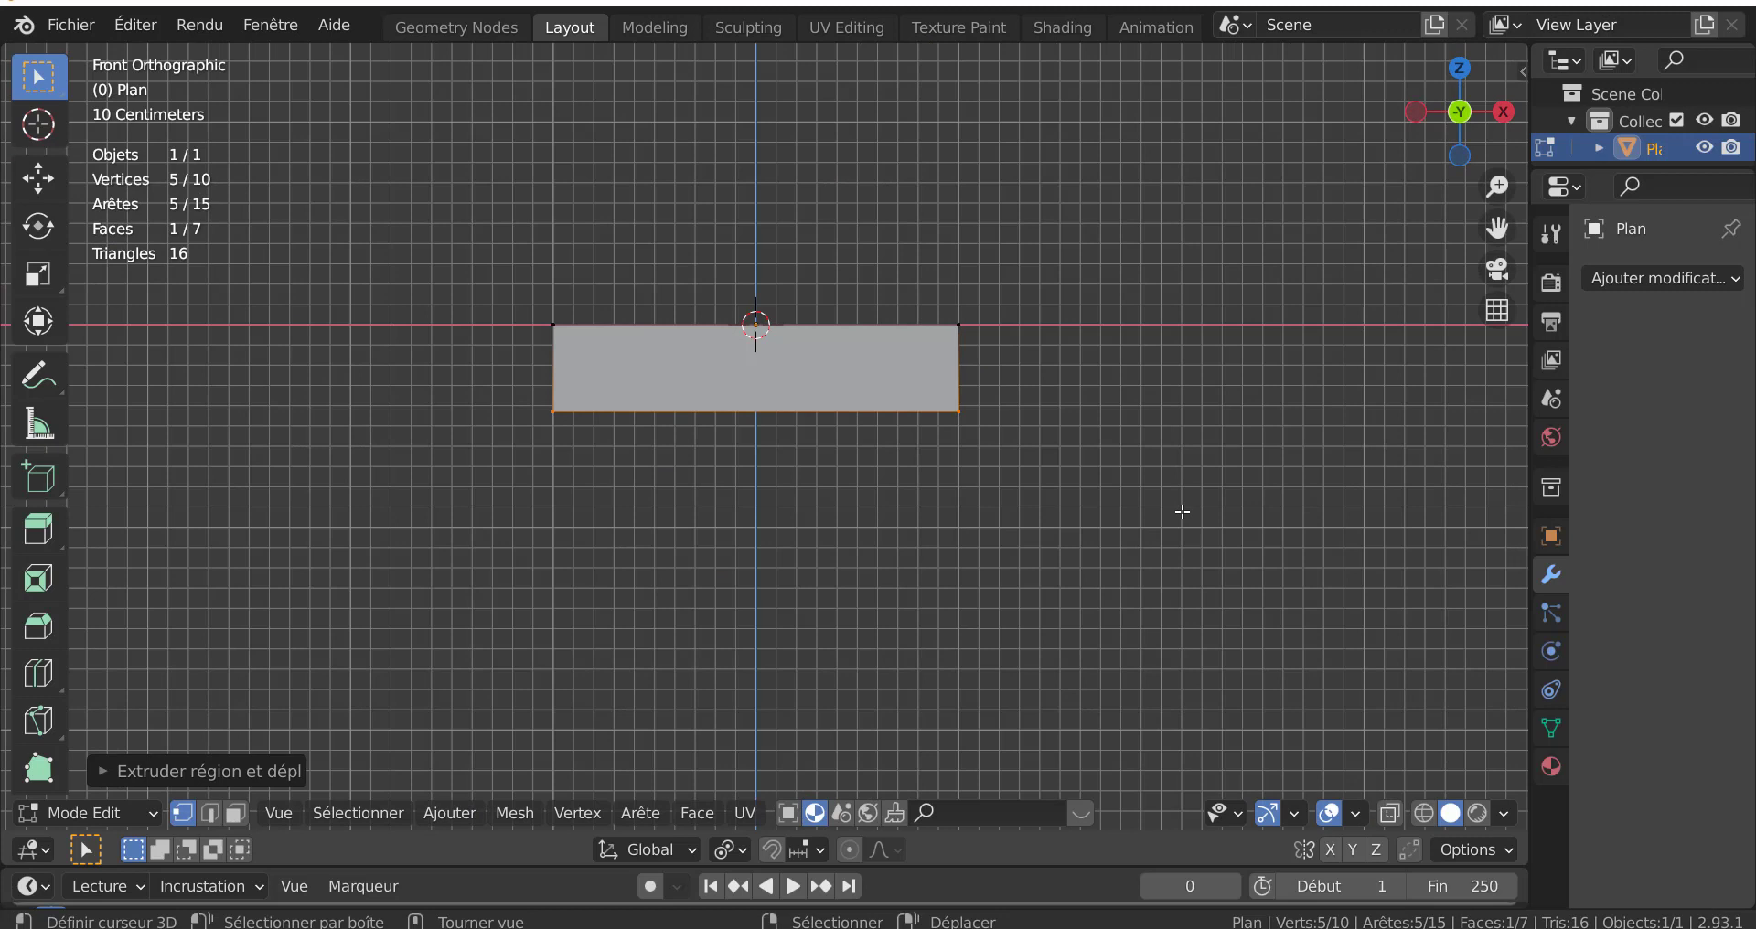
key(KP_7)
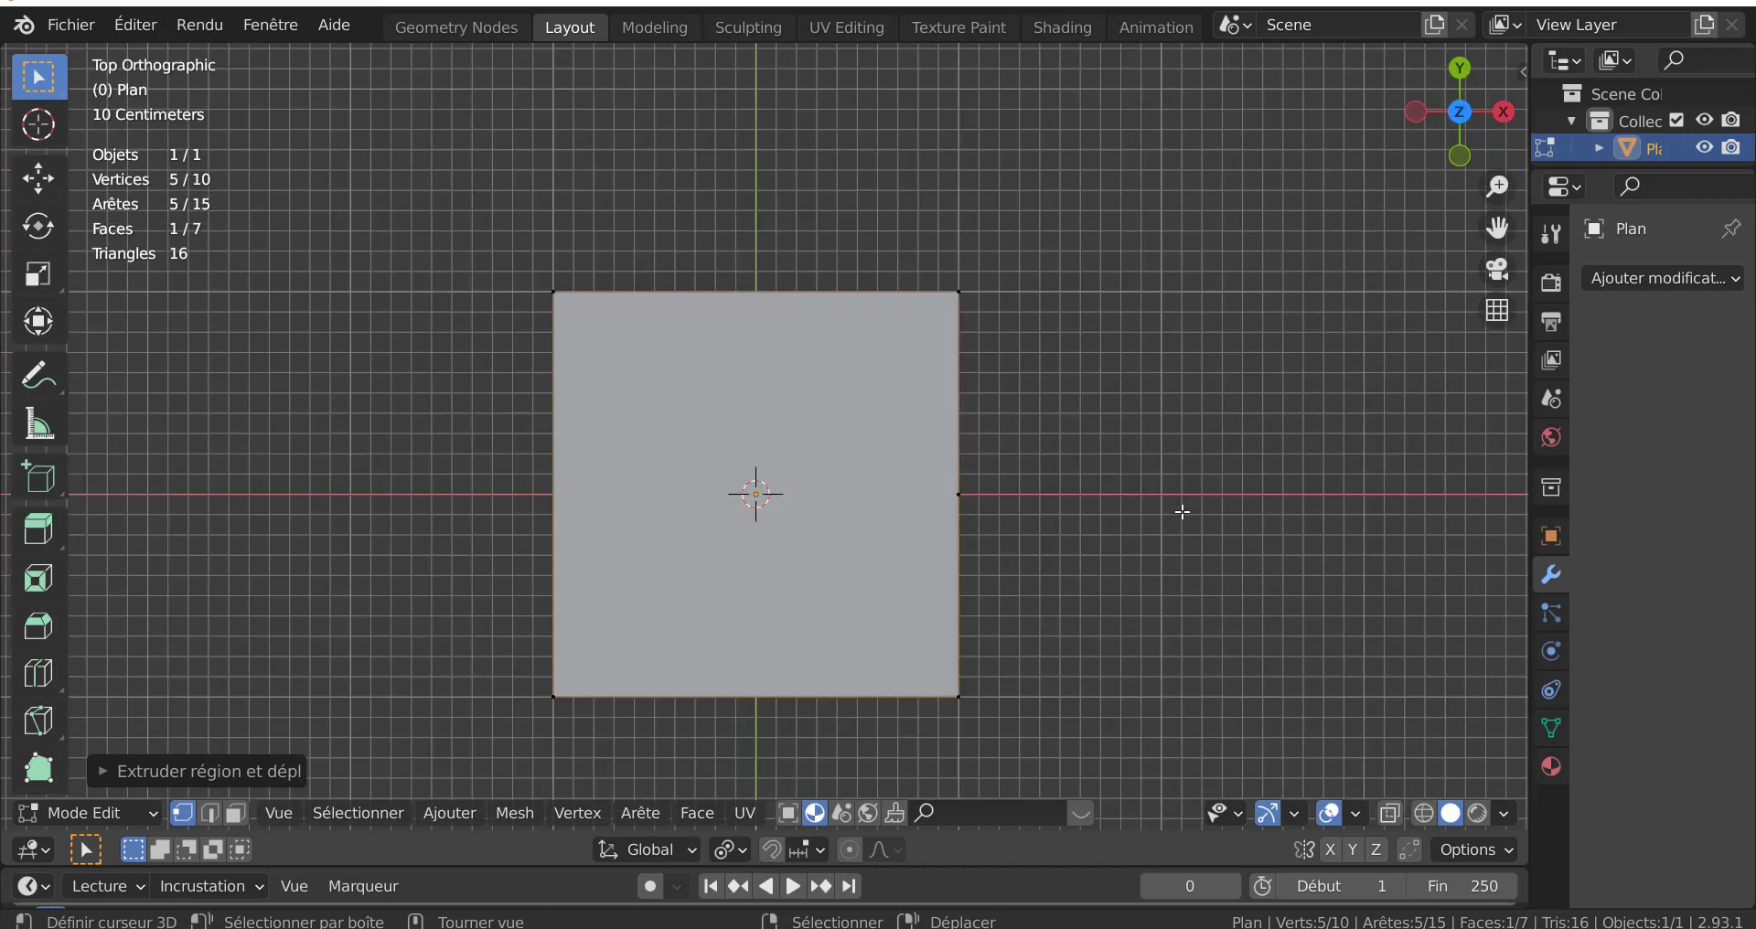
key(KP_1)
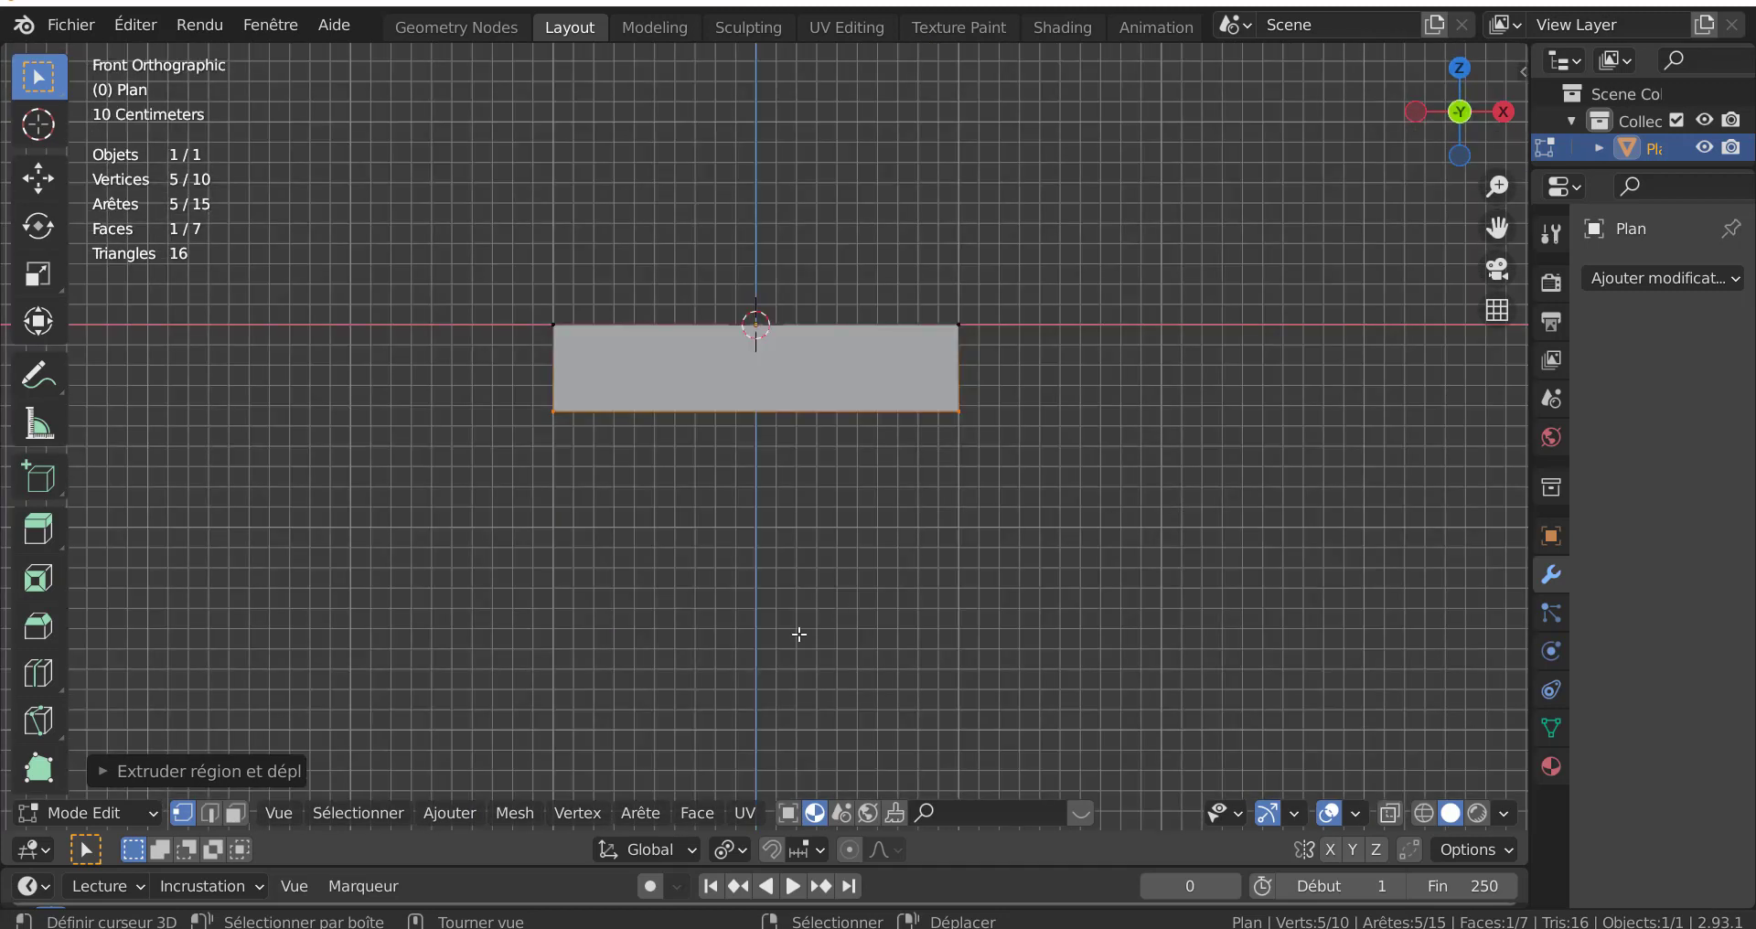
click(236, 814)
mouse_move(804, 470)
middle_down()
mouse_move(788, 580)
mouse_move(782, 543)
middle_up()
click(787, 515)
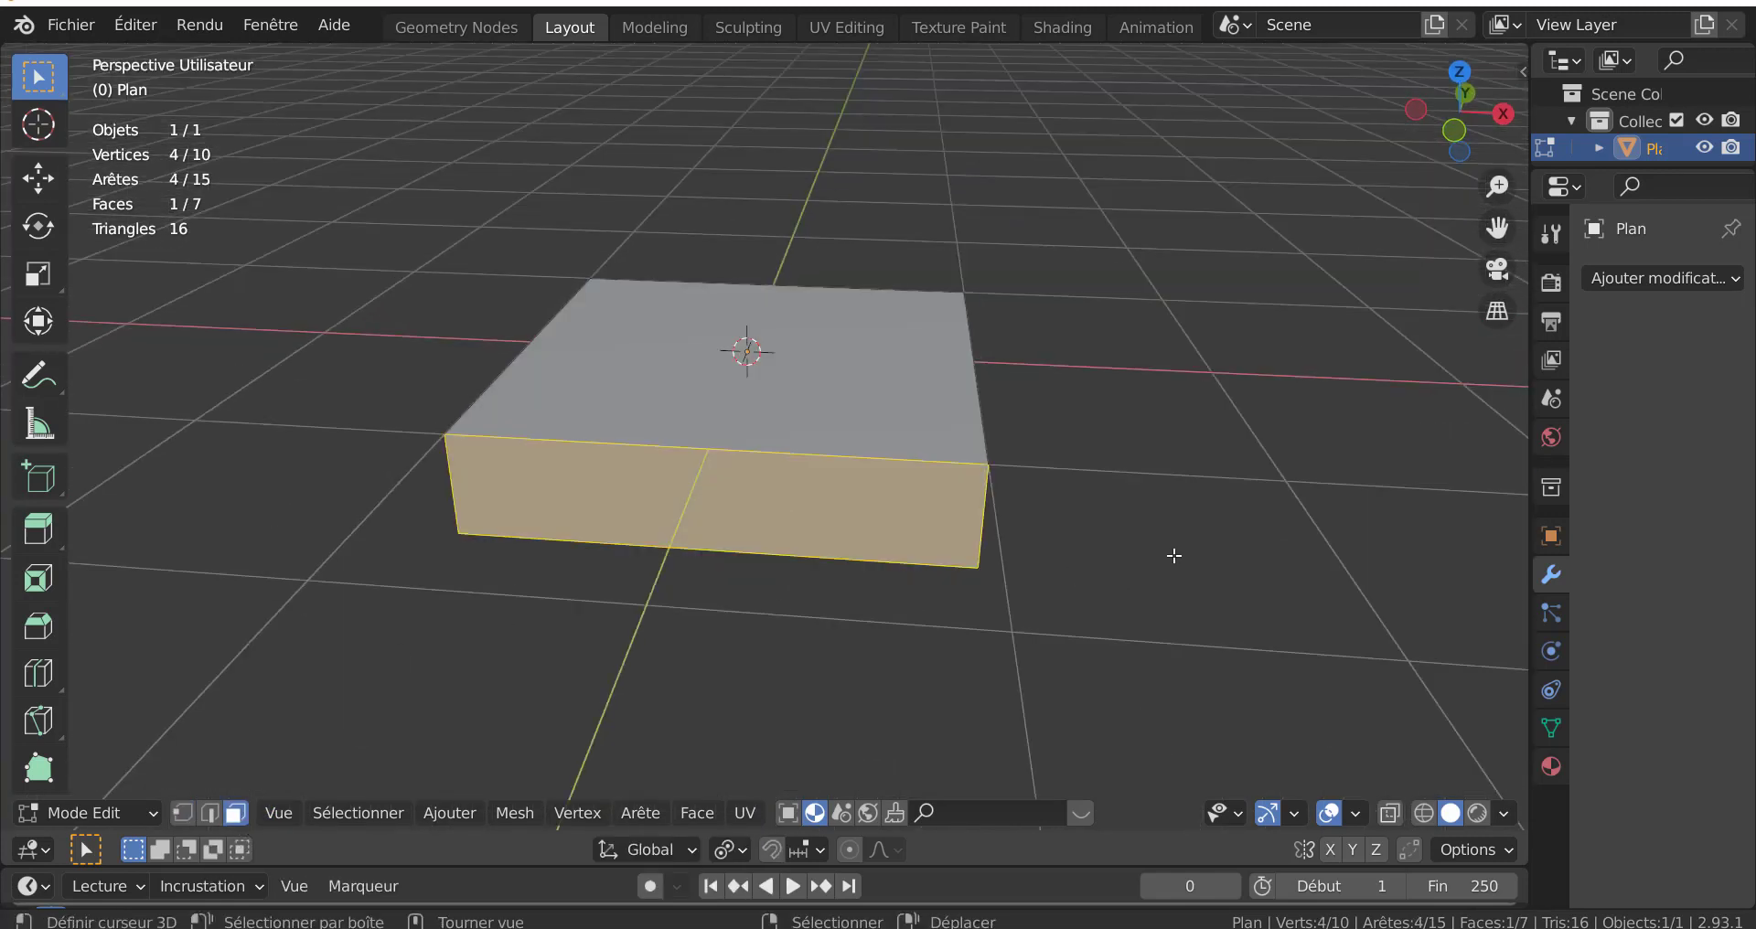
- With snapping on, move the bottom edge 0.1 m along Y in top view
key(KP_7)
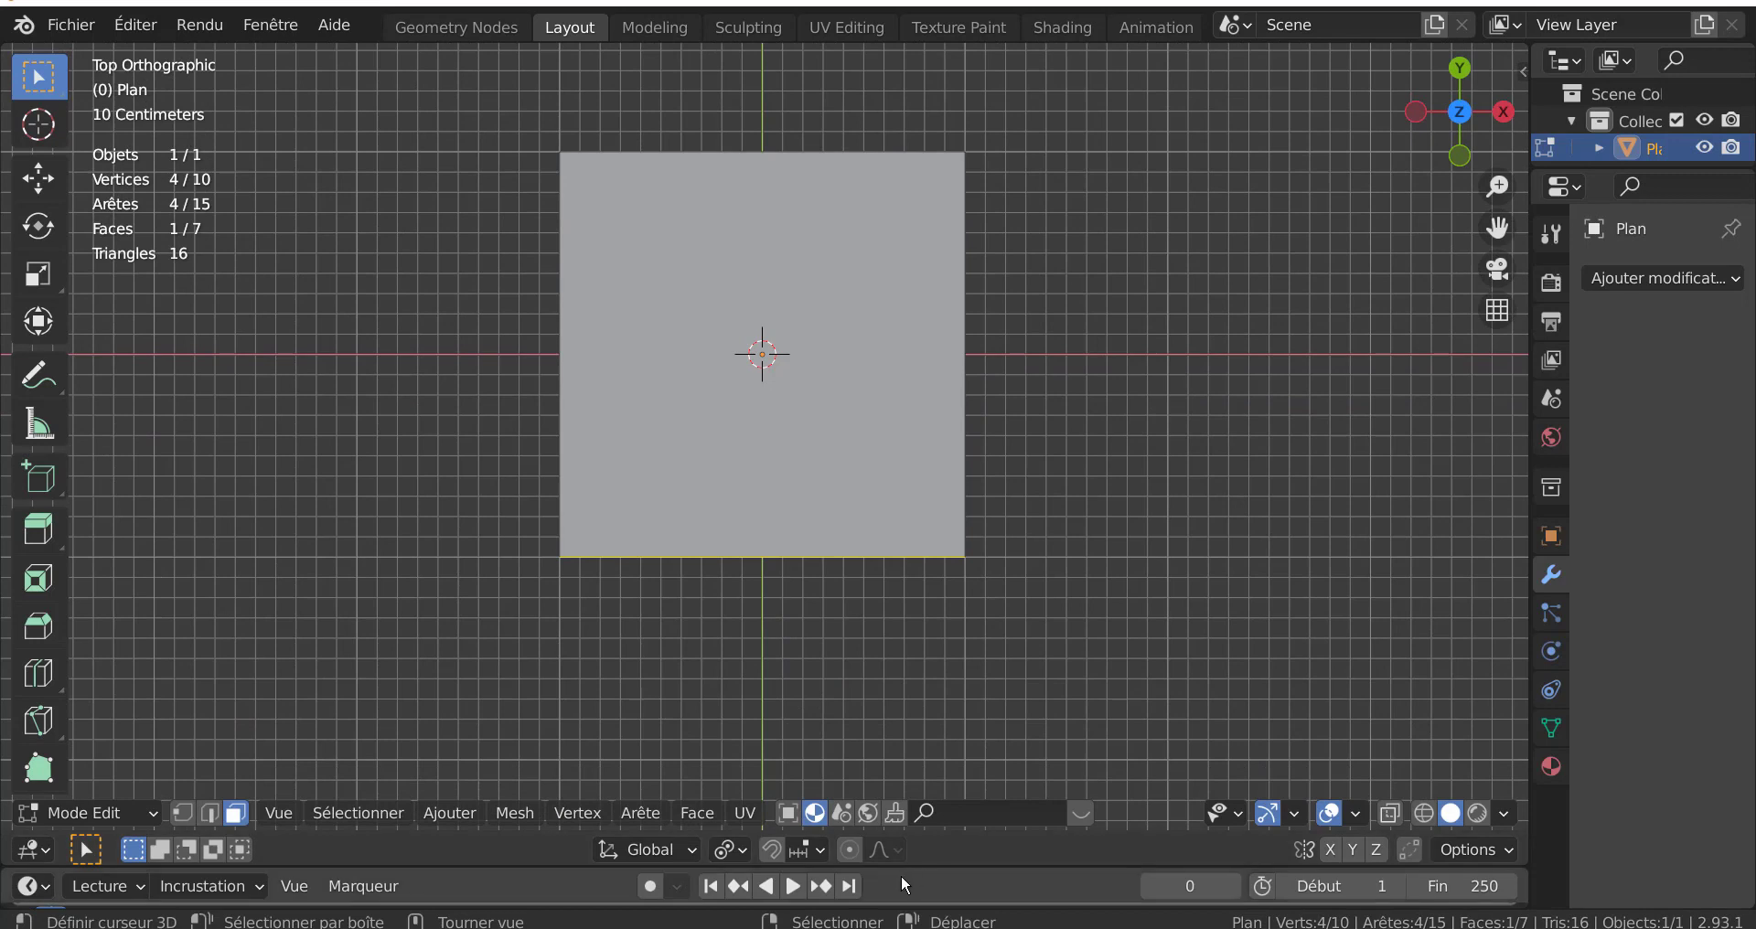
click(771, 849)
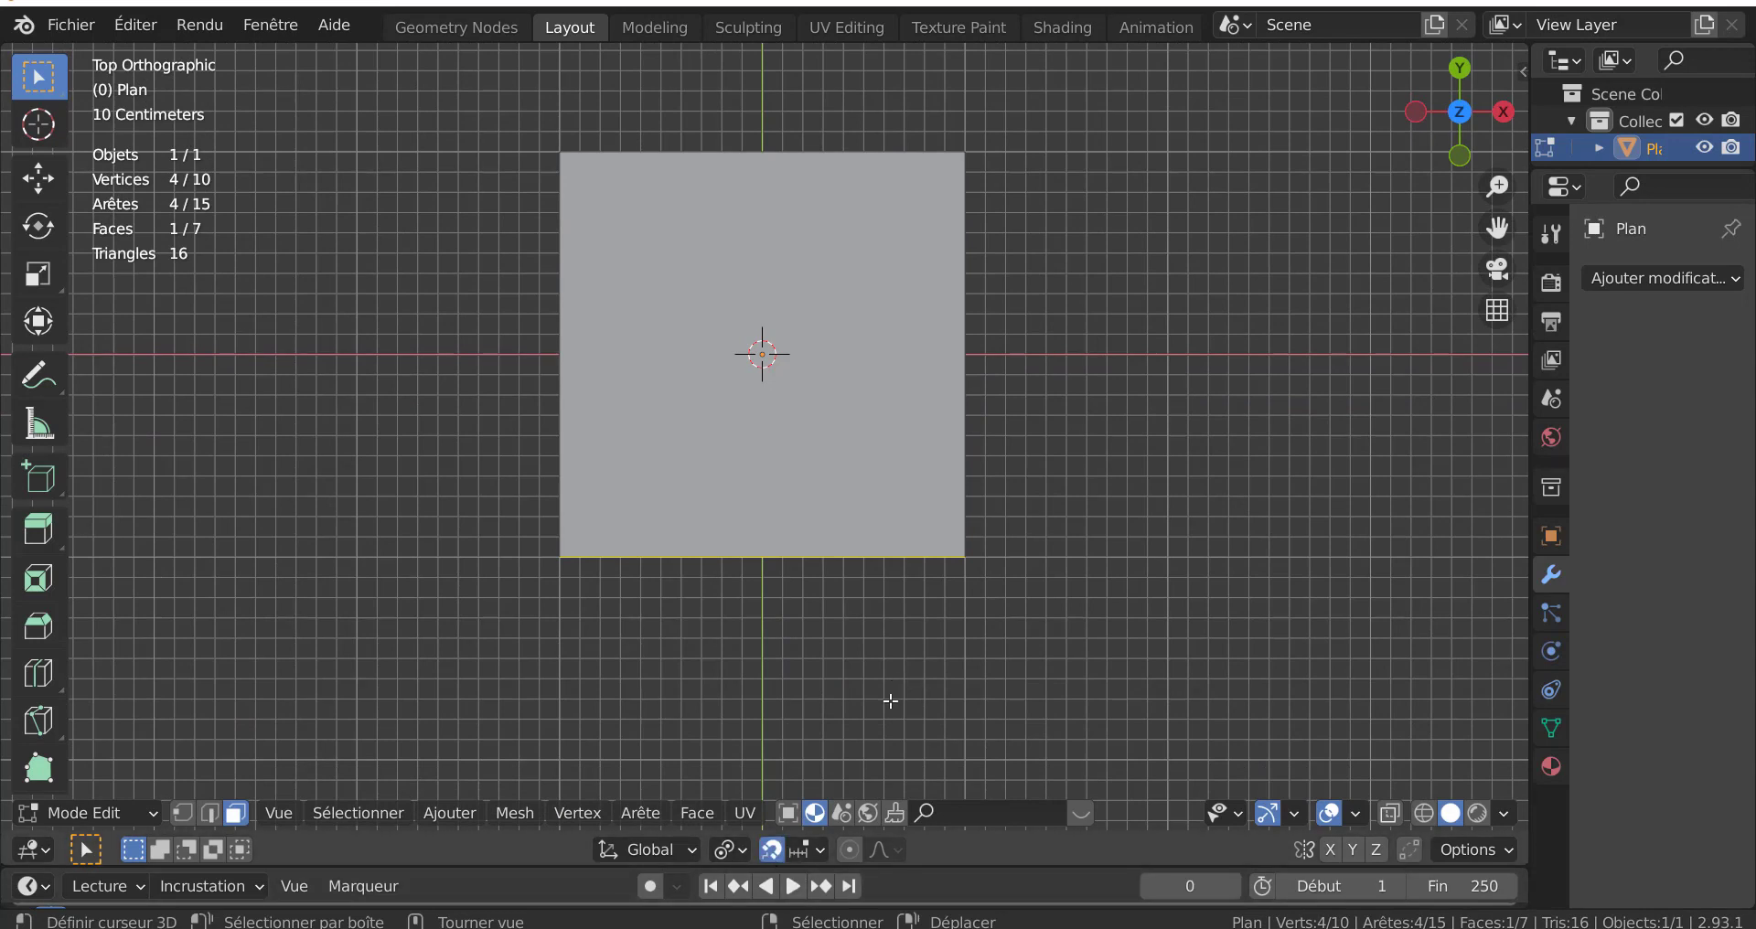
key(g)
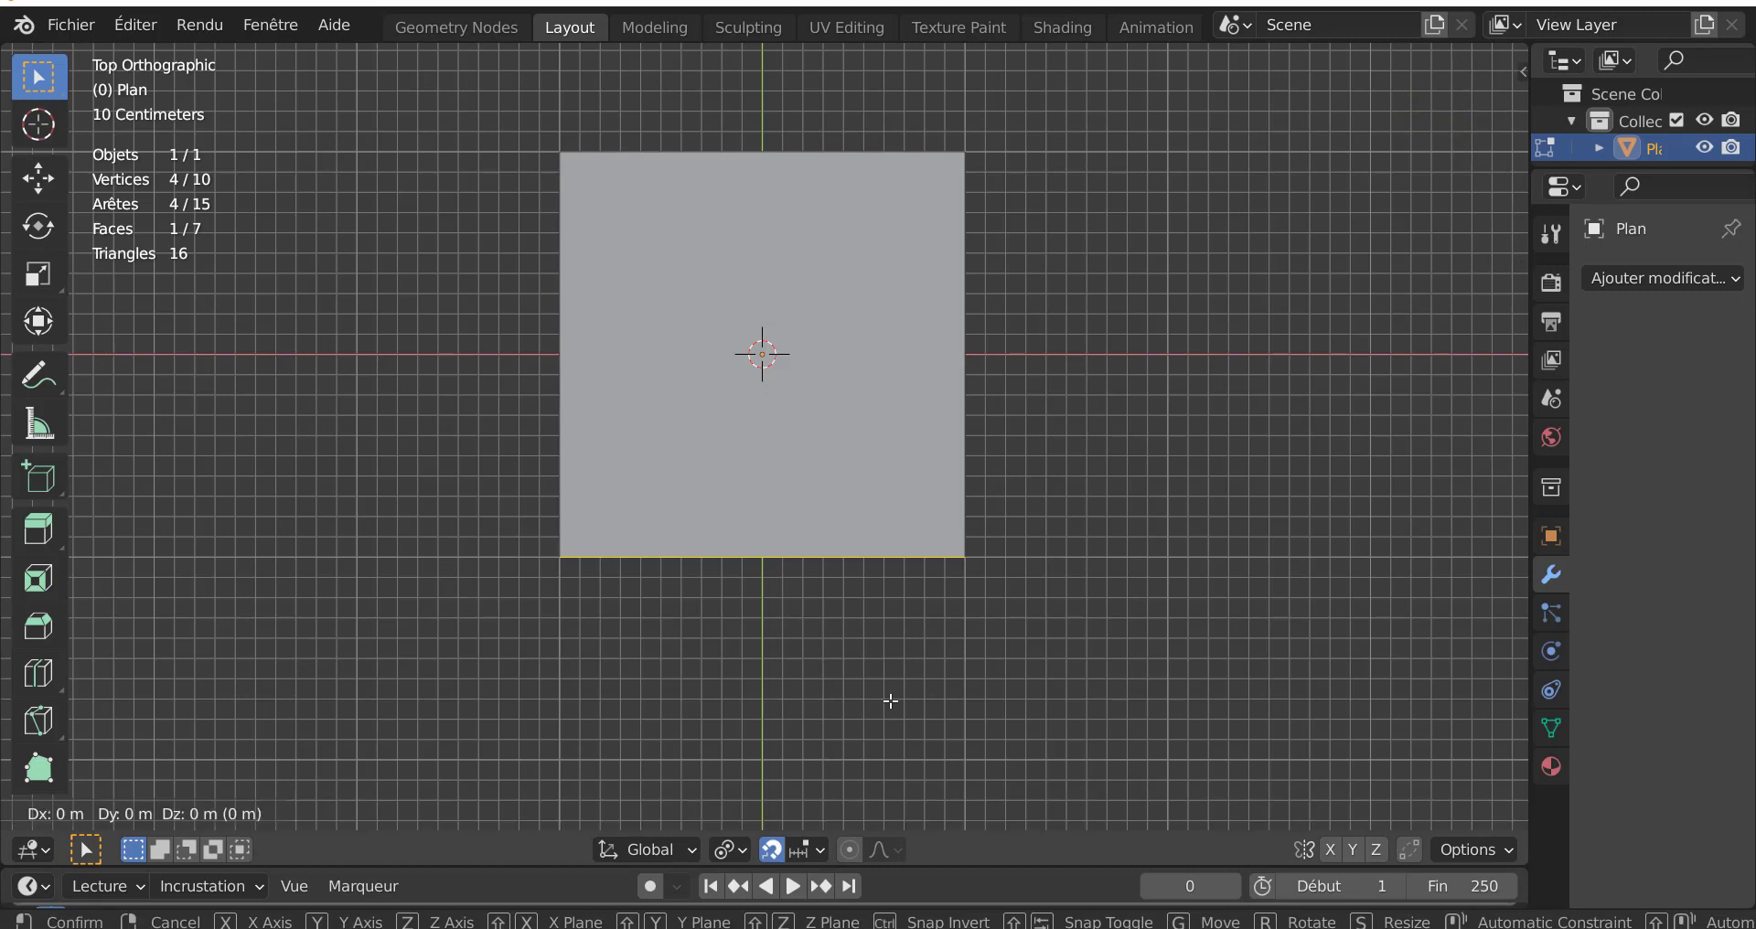
key(y)
click(891, 684)
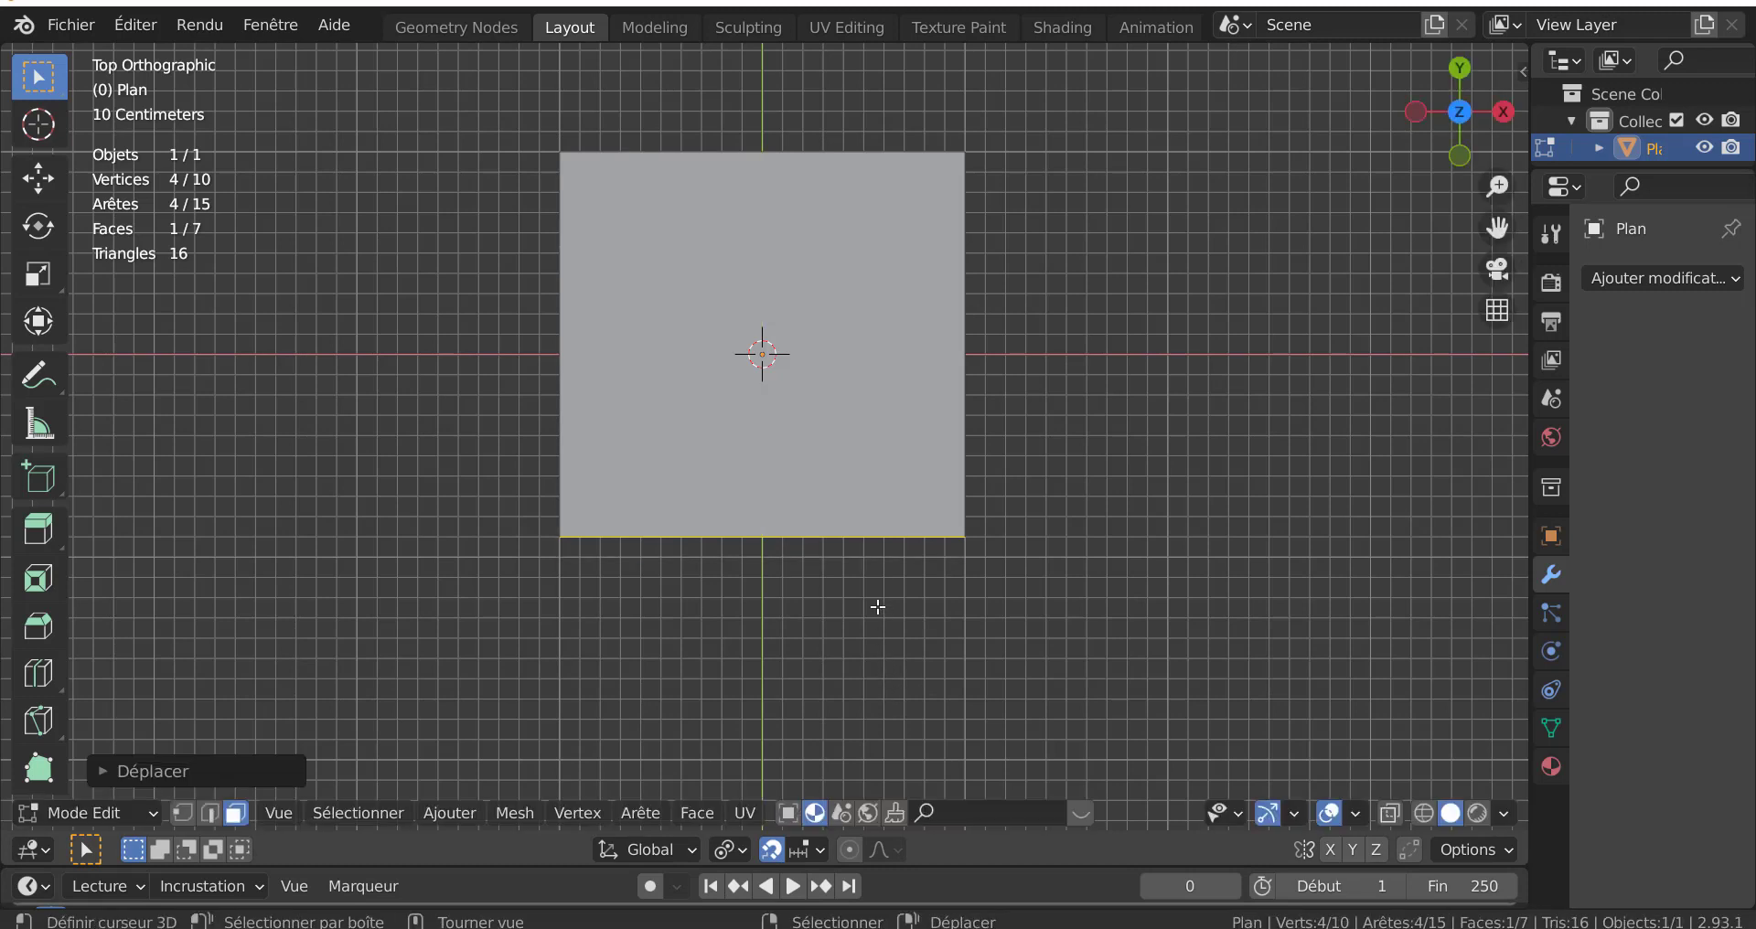
- Extrude the face outward into thickness, then turn snapping off
scroll(878, 609, up, 1)
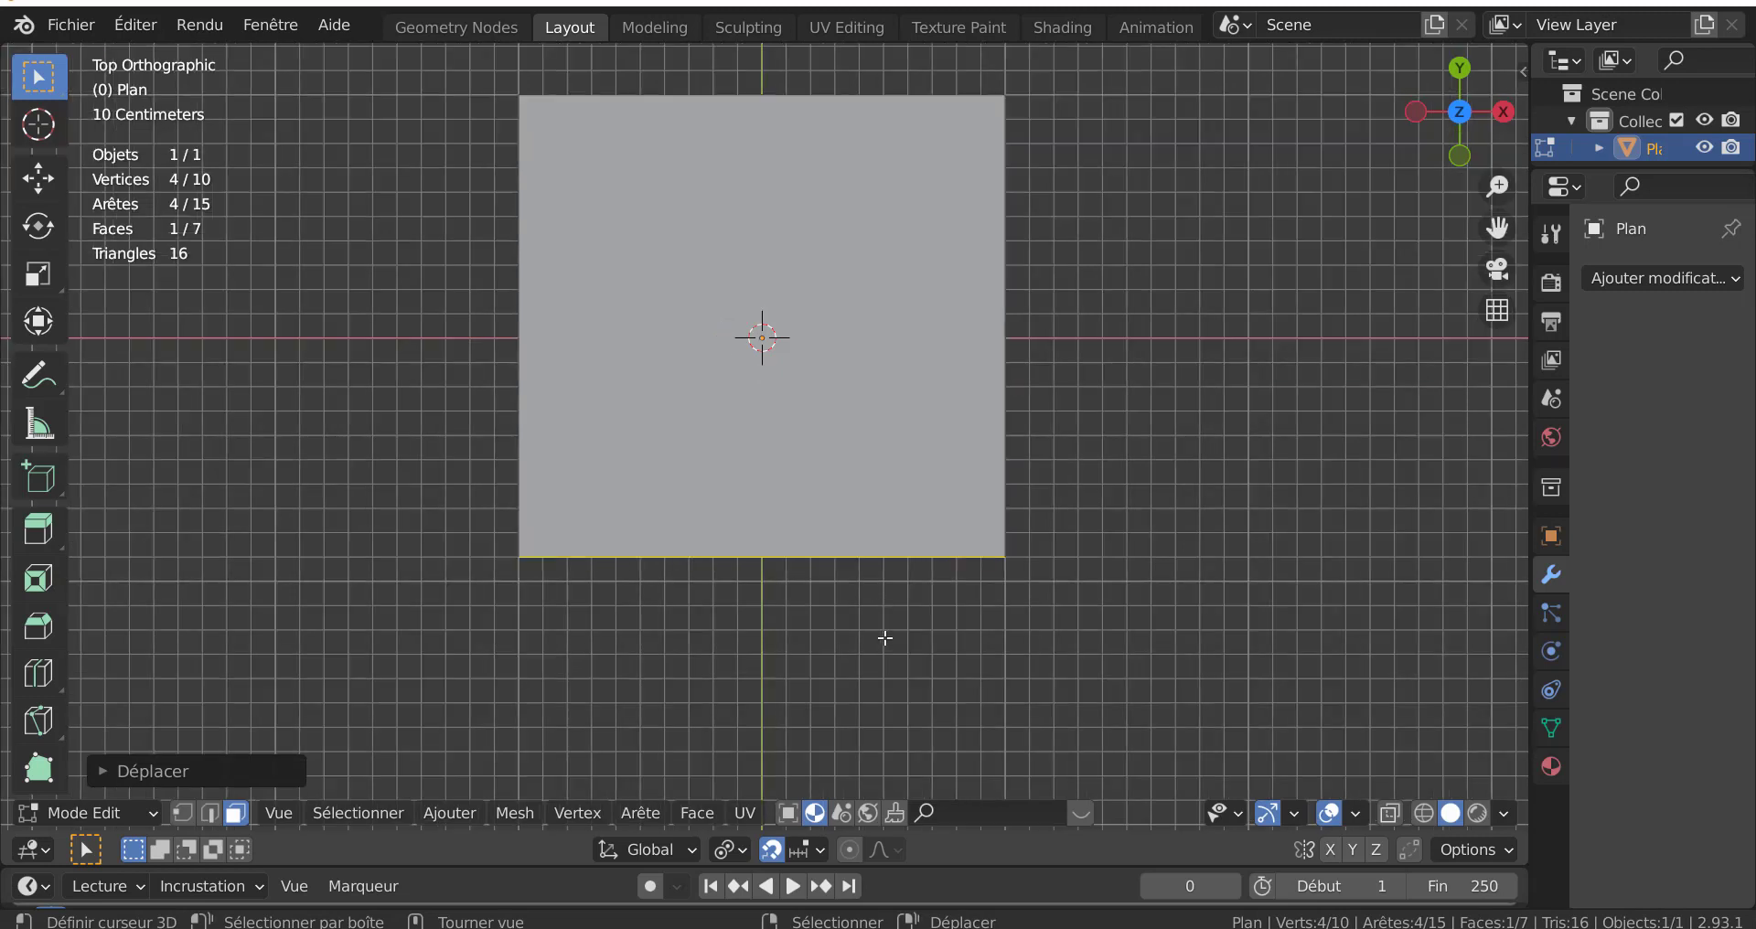
key(e)
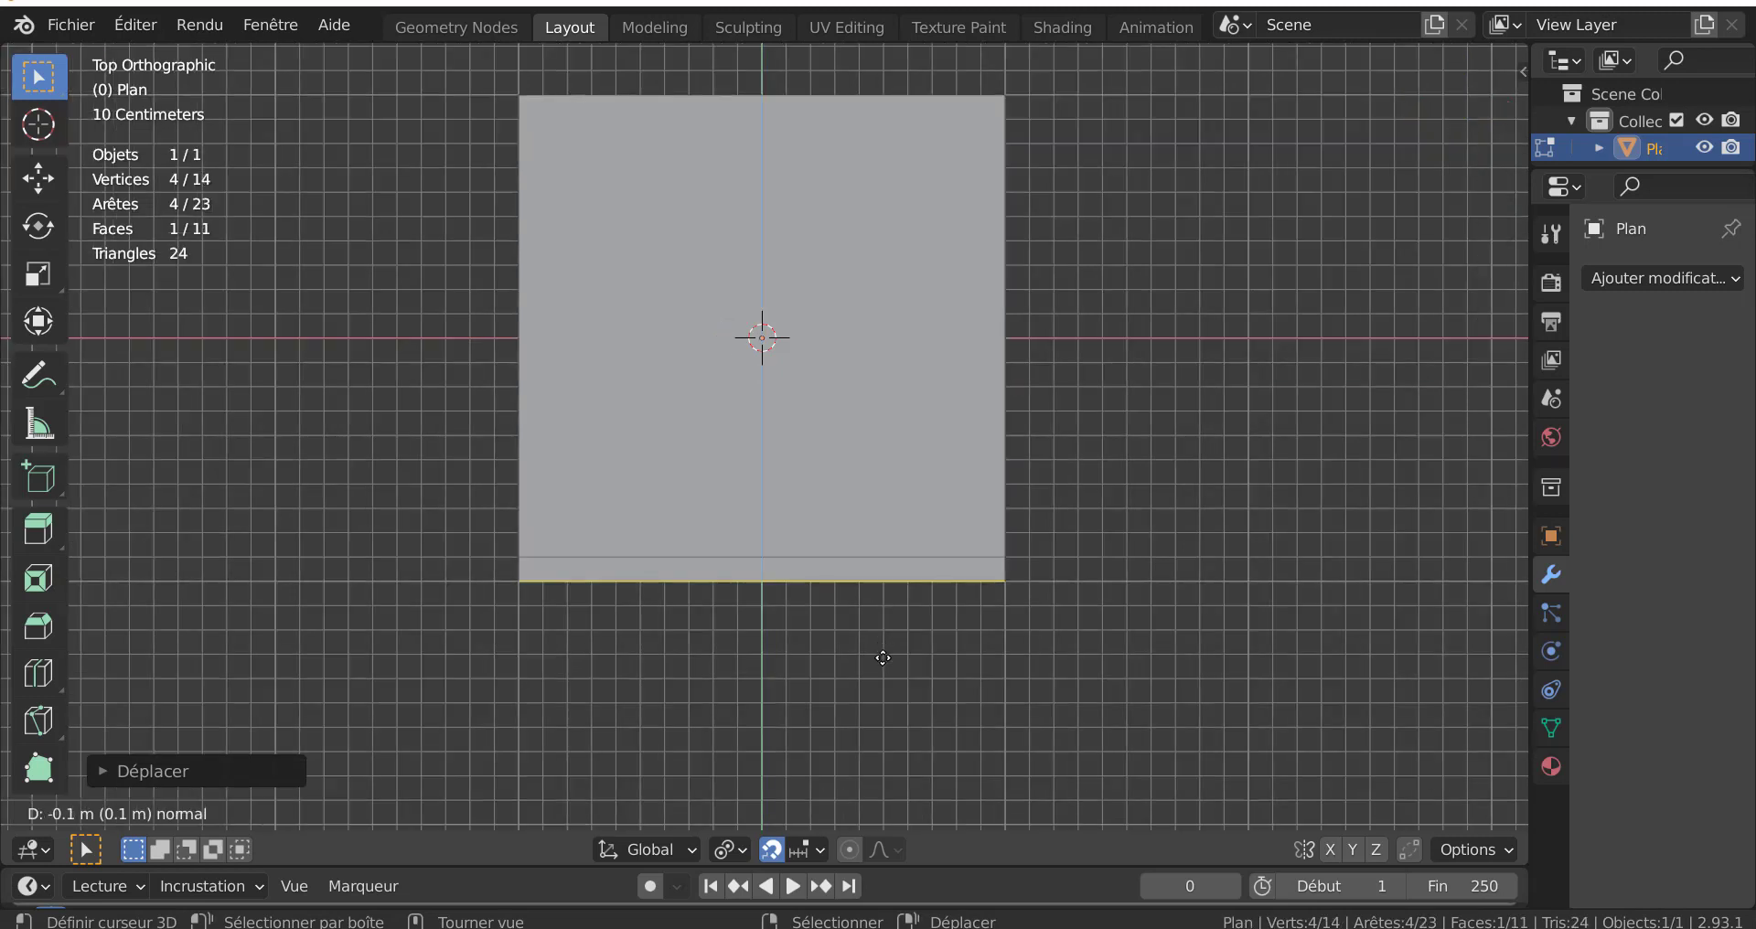
click(882, 658)
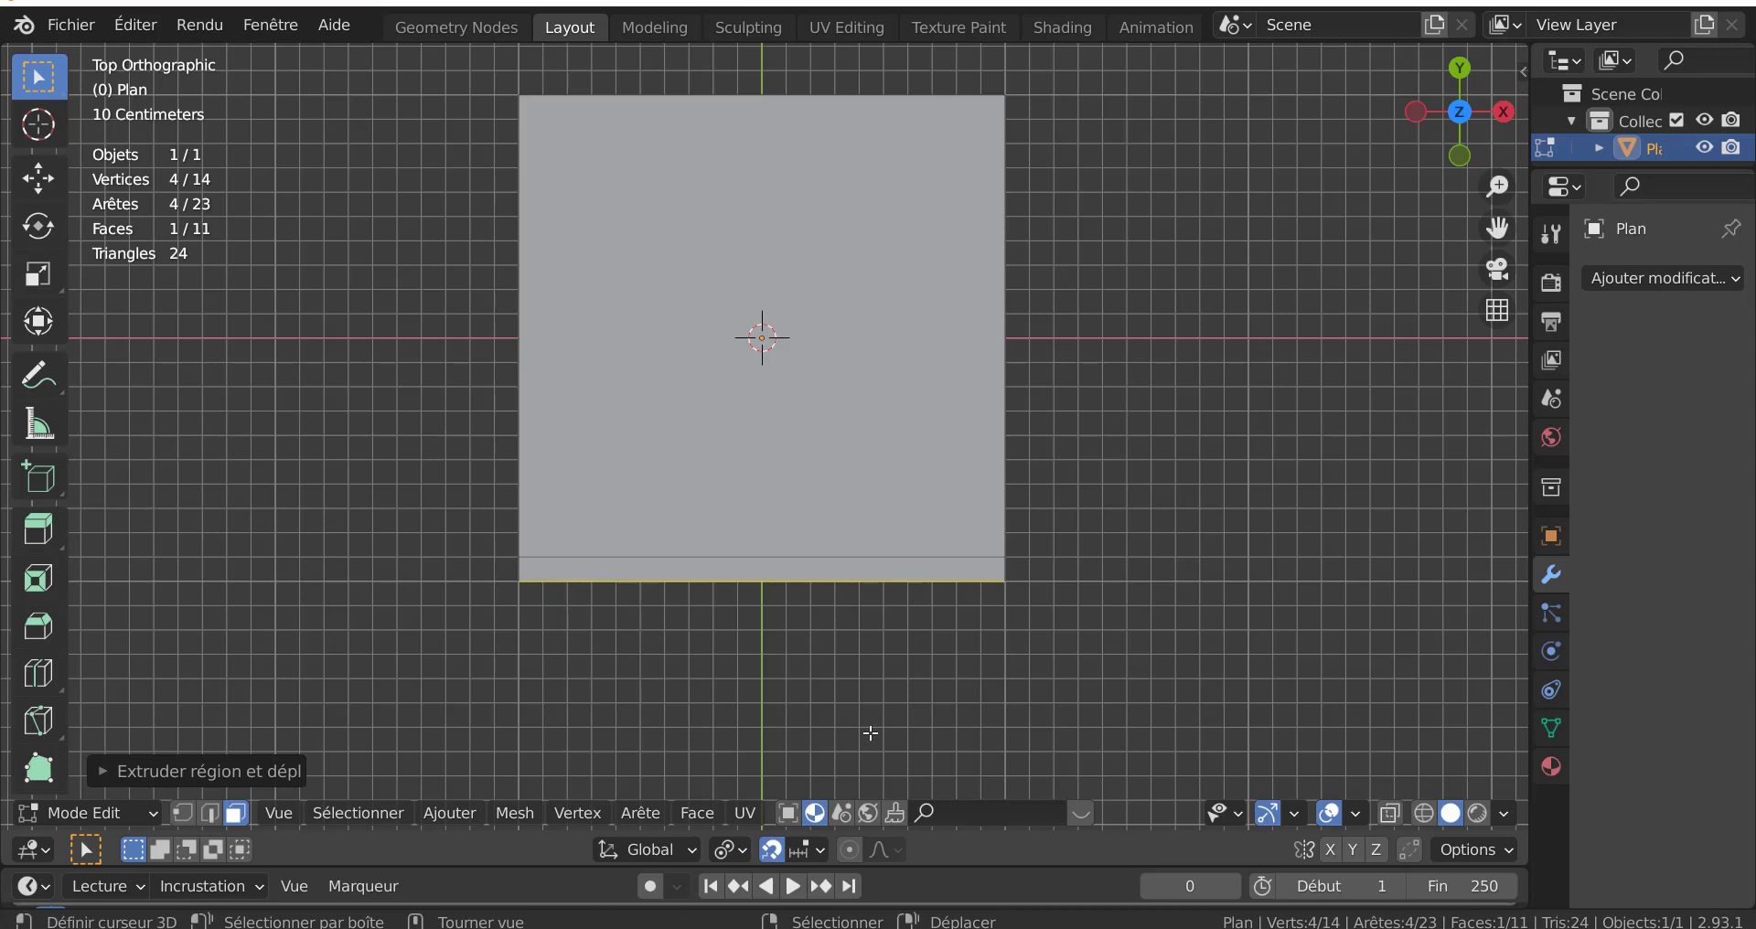
click(771, 849)
mouse_move(929, 616)
middle_down()
mouse_move(901, 474)
mouse_move(580, 724)
middle_up()
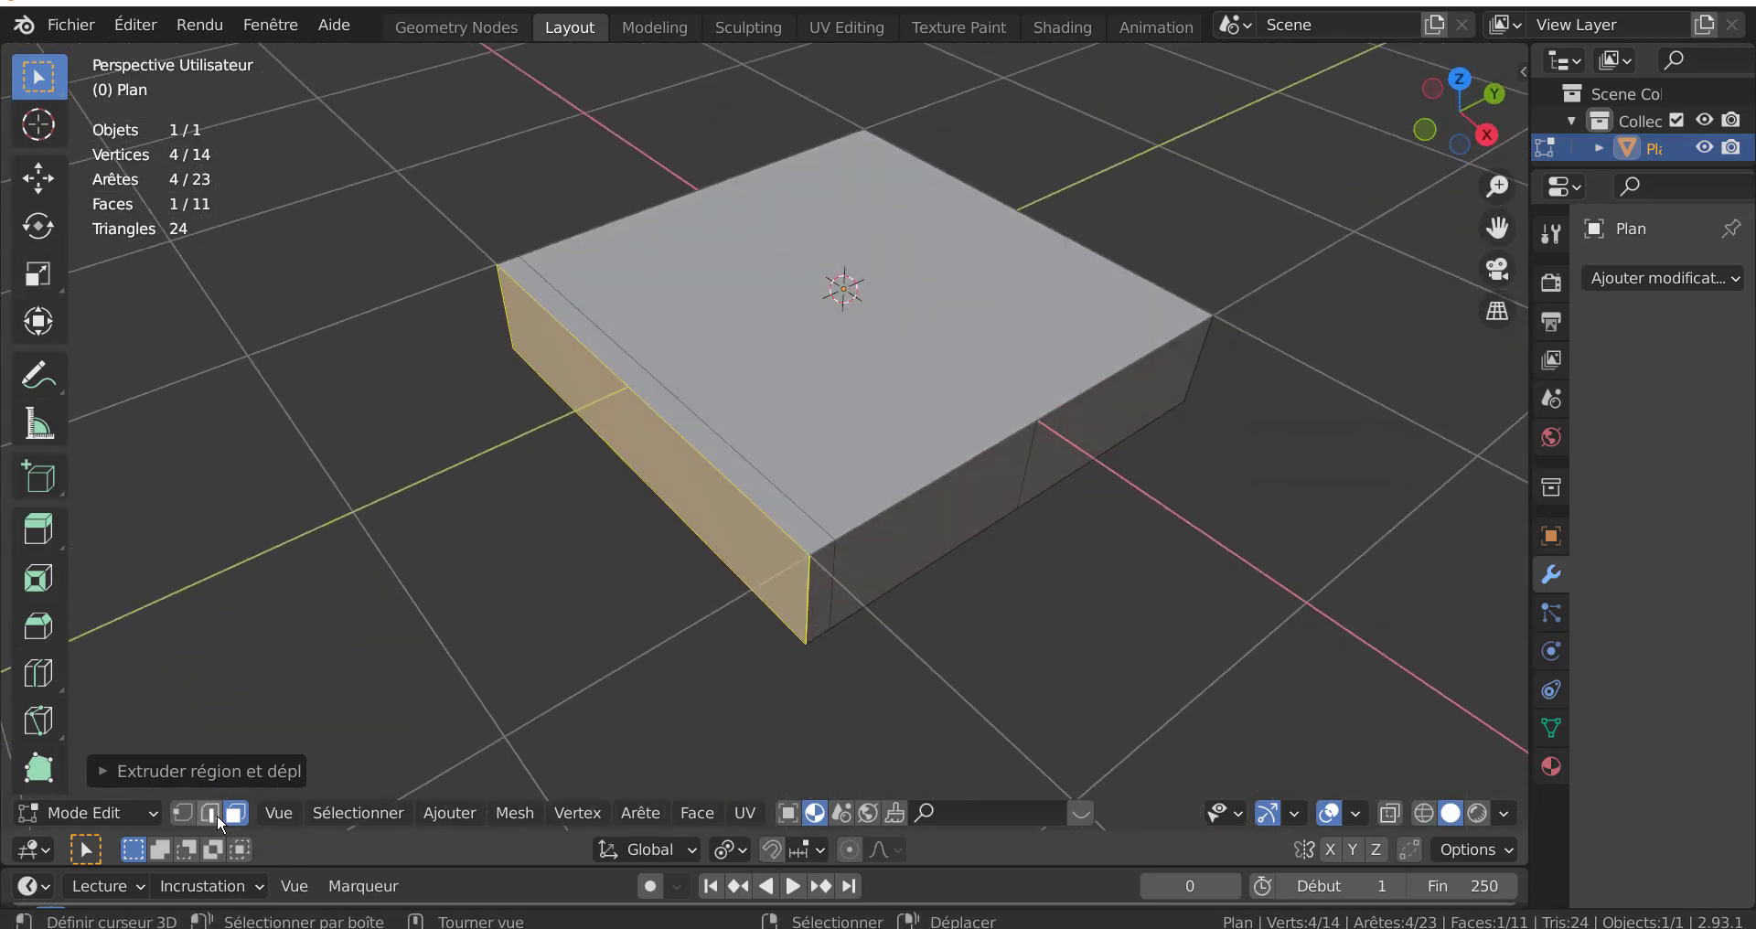
- Edge-slide the vertical loop, then move it along Y near the left side
click(210, 813)
alt+click(834, 567)
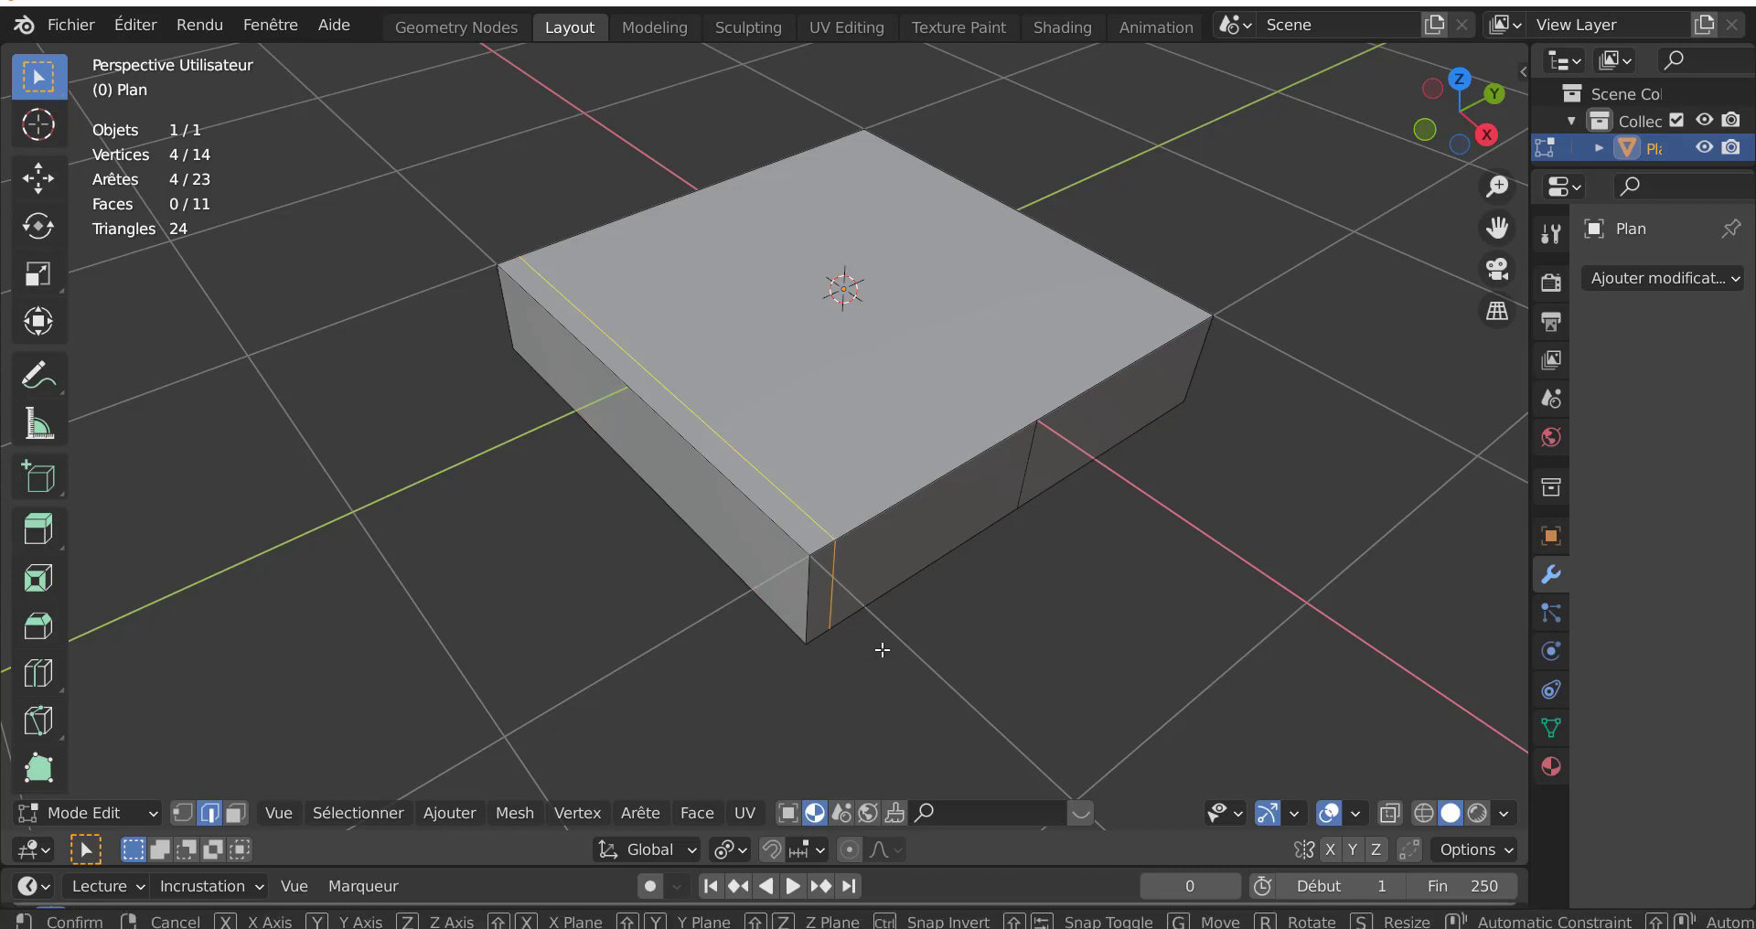
key(g)
key(g)
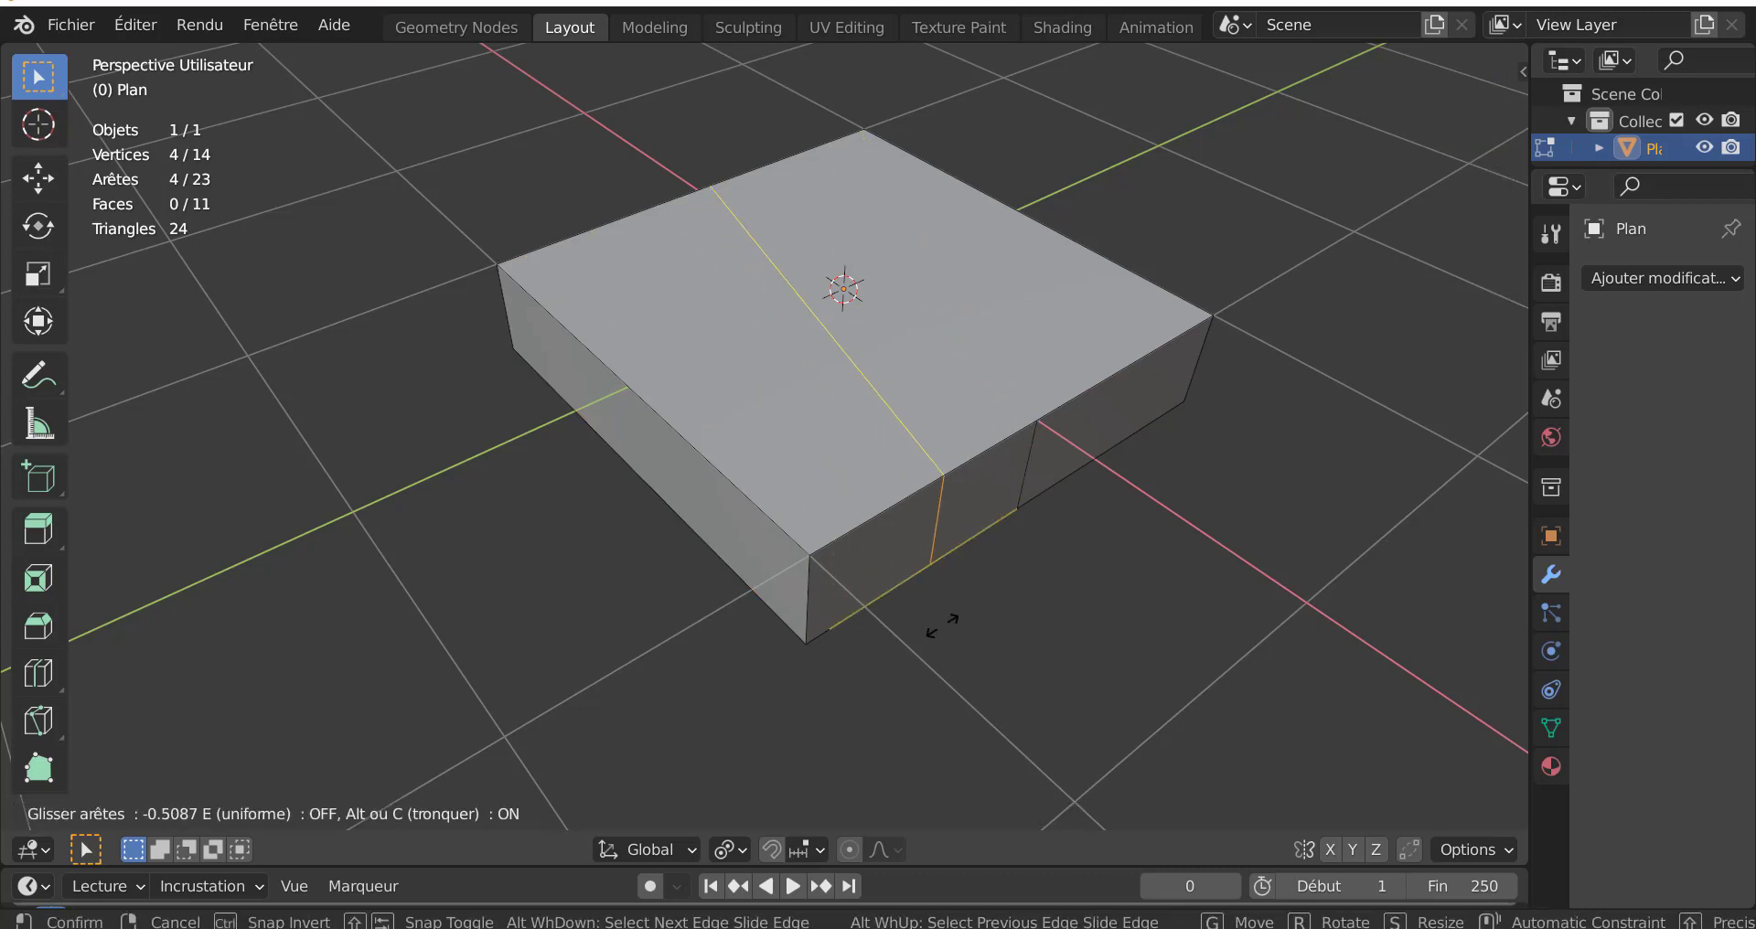
click(940, 614)
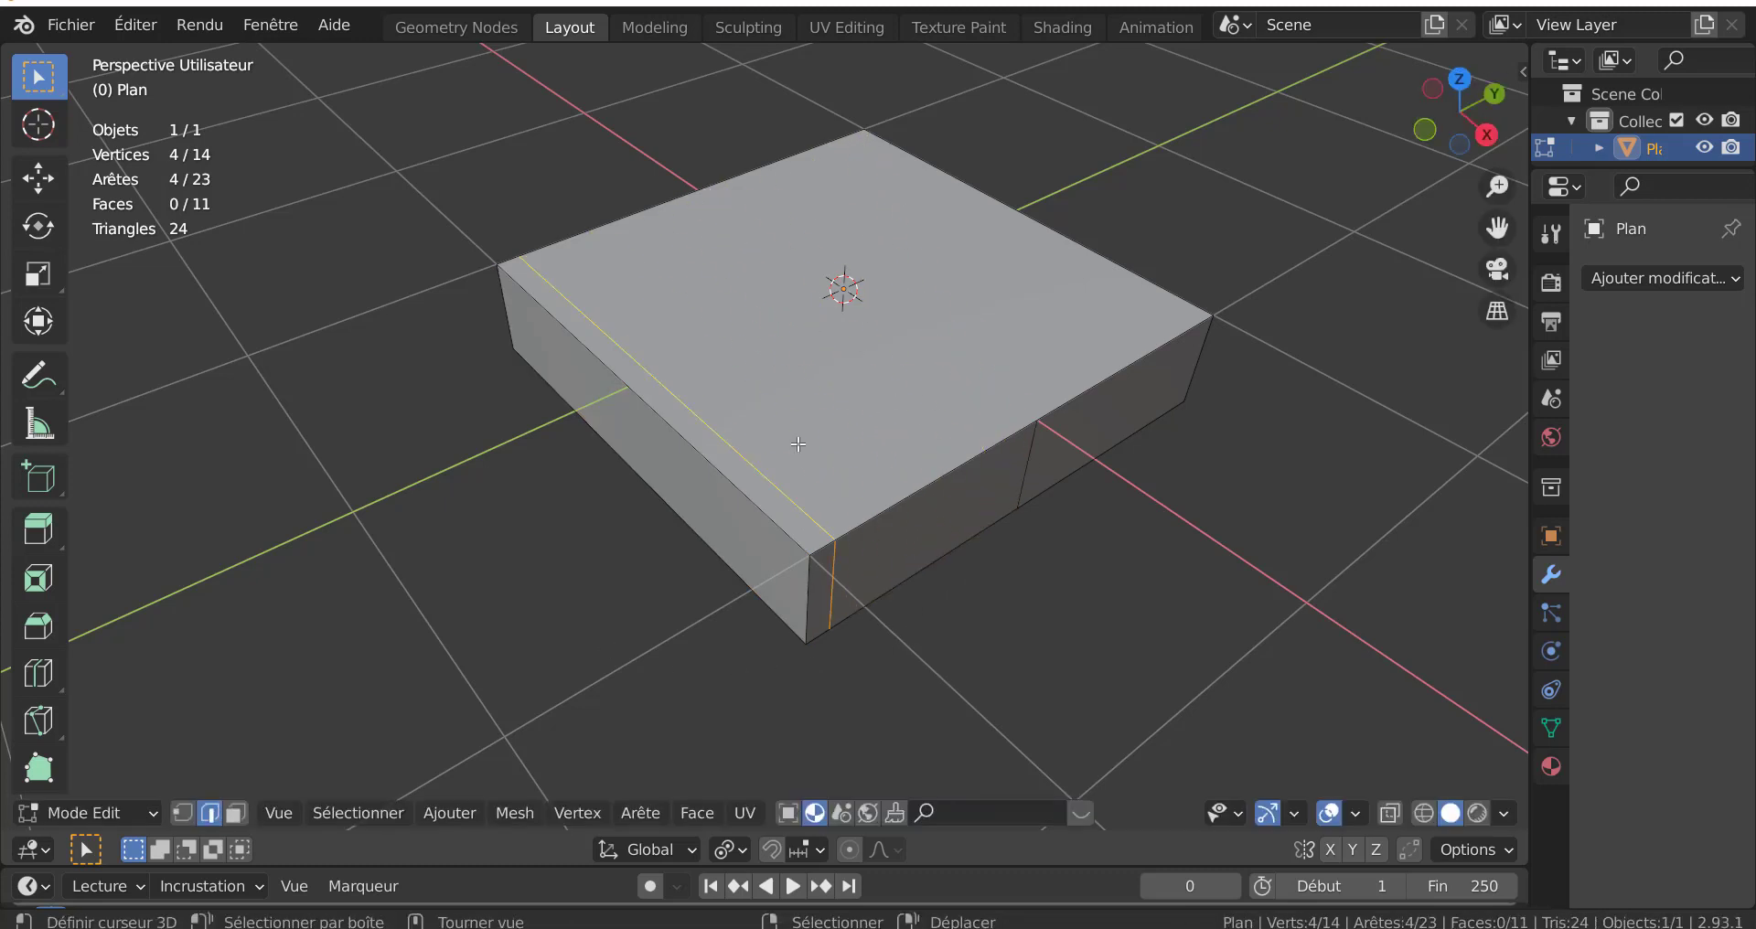
key(g)
key(y)
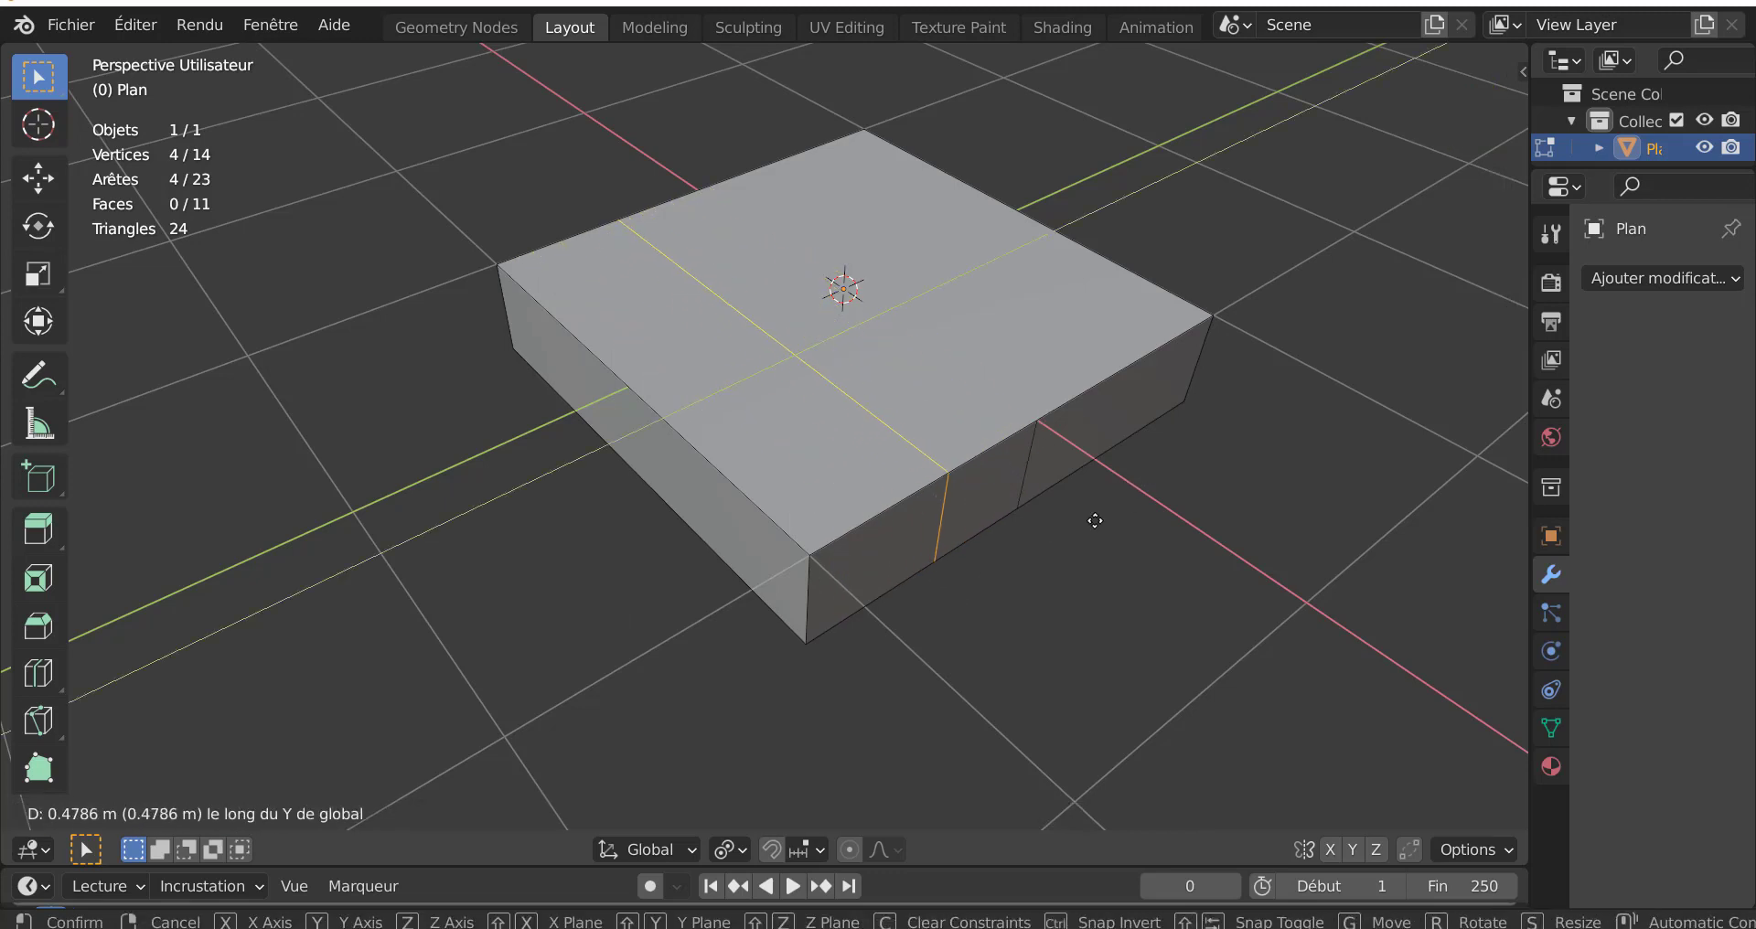
click(1041, 549)
- Orbit and pan around the box to inspect the new support loop
middle_drag(997, 565, 964, 569)
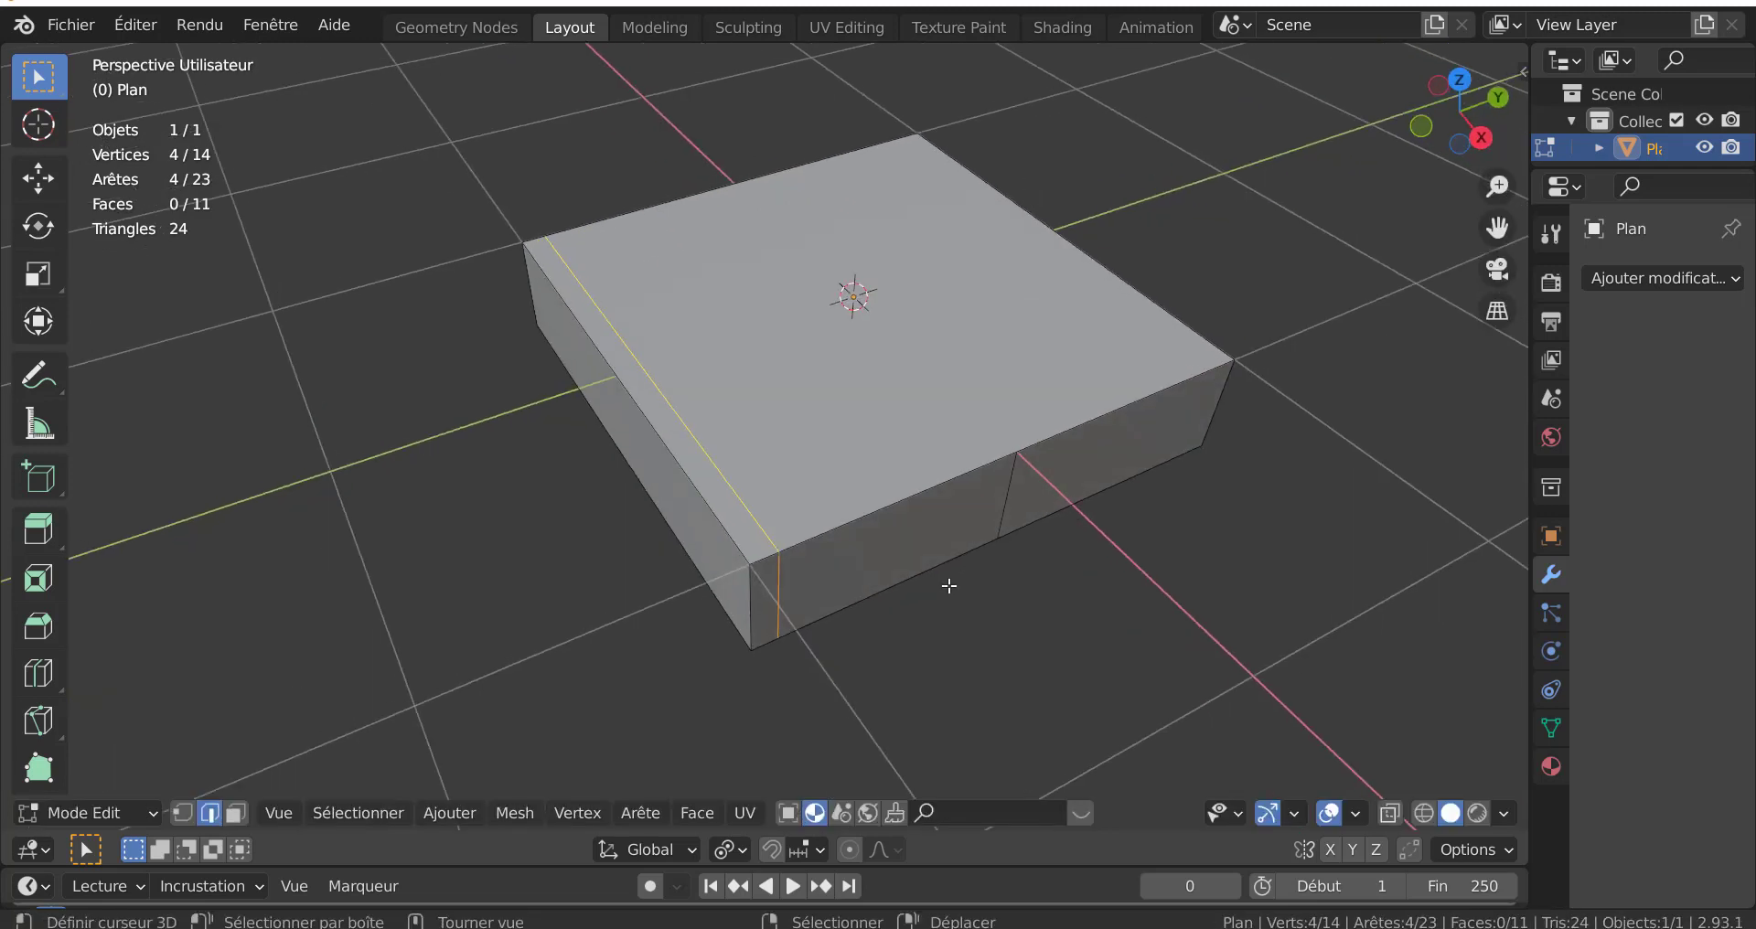
scroll(870, 596, down, 2)
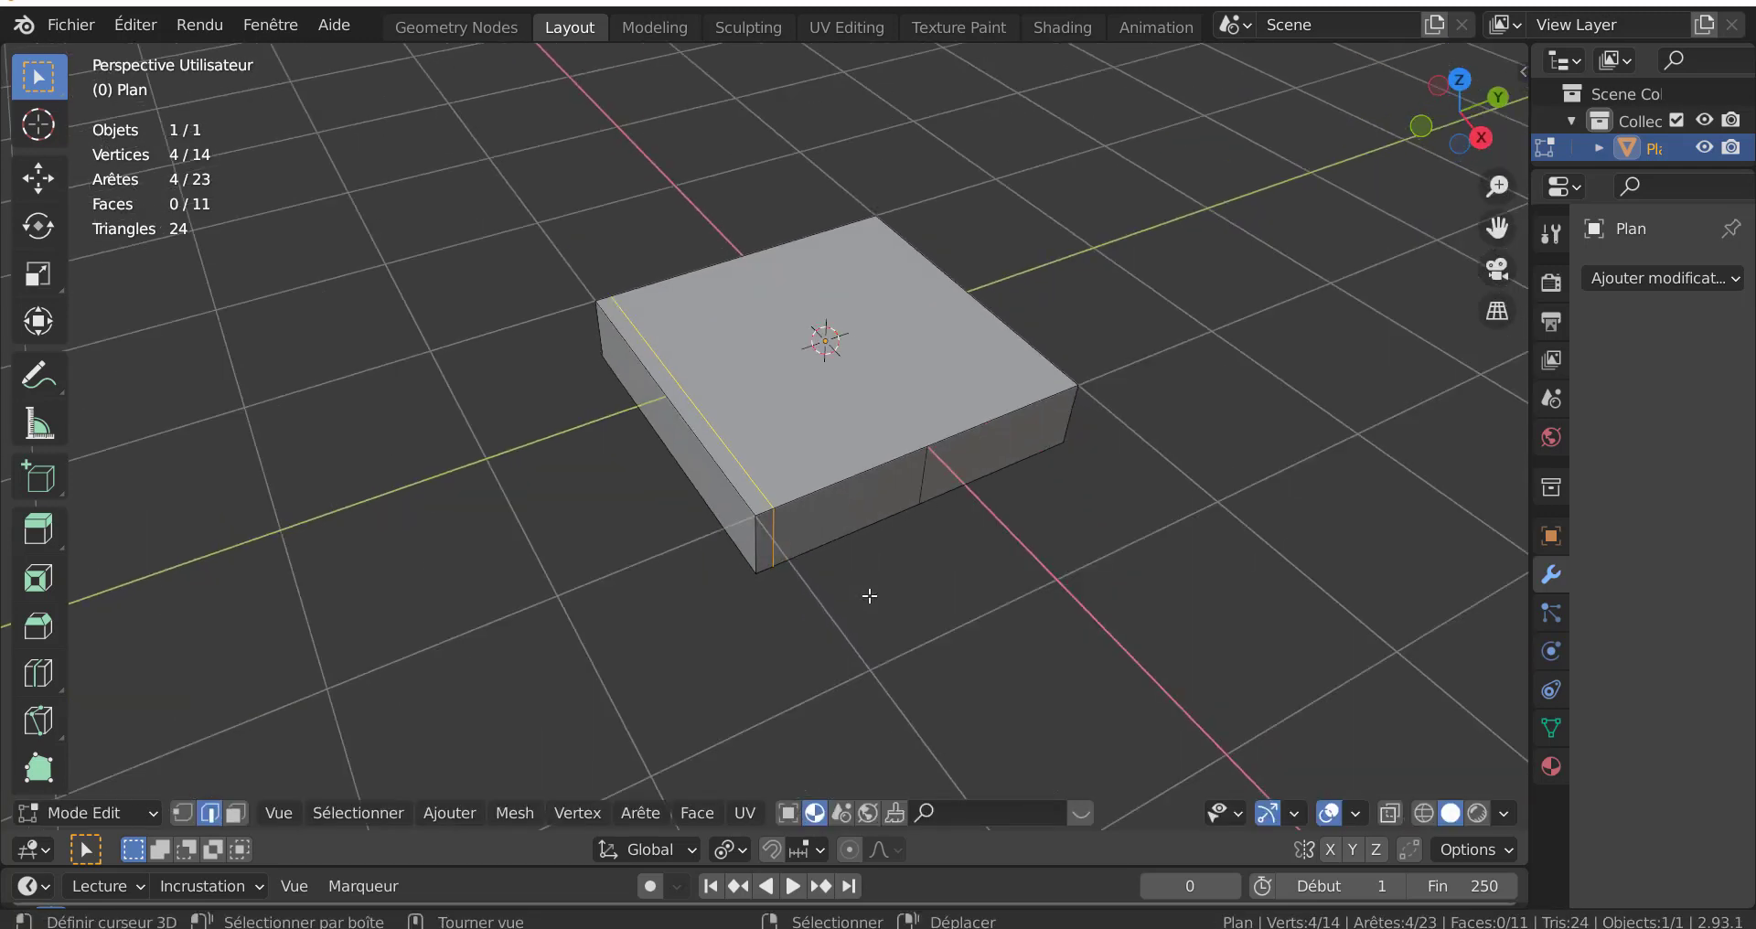
mouse_move(867, 595)
middle_down()
mouse_move(959, 590)
mouse_move(545, 561)
middle_up()
scroll(959, 590, up, 2)
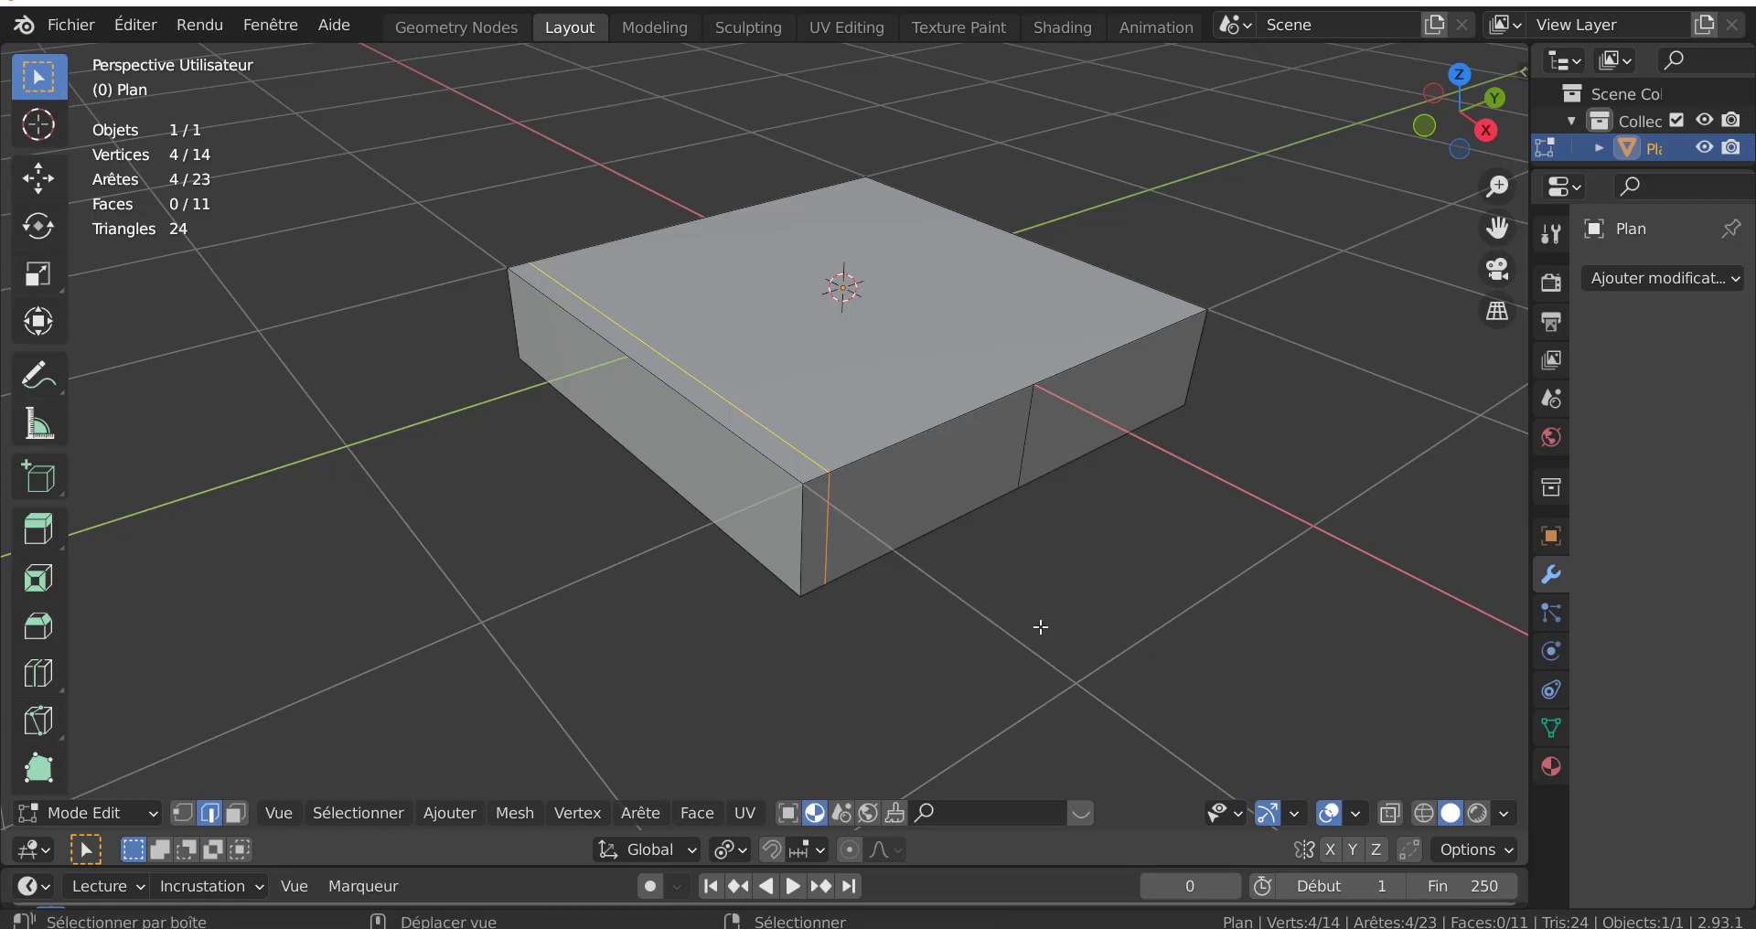
shift+middle_drag(1040, 627, 1001, 627)
mouse_move(742, 553)
middle_down()
mouse_move(736, 595)
mouse_move(1168, 522)
mouse_move(822, 492)
middle_up()
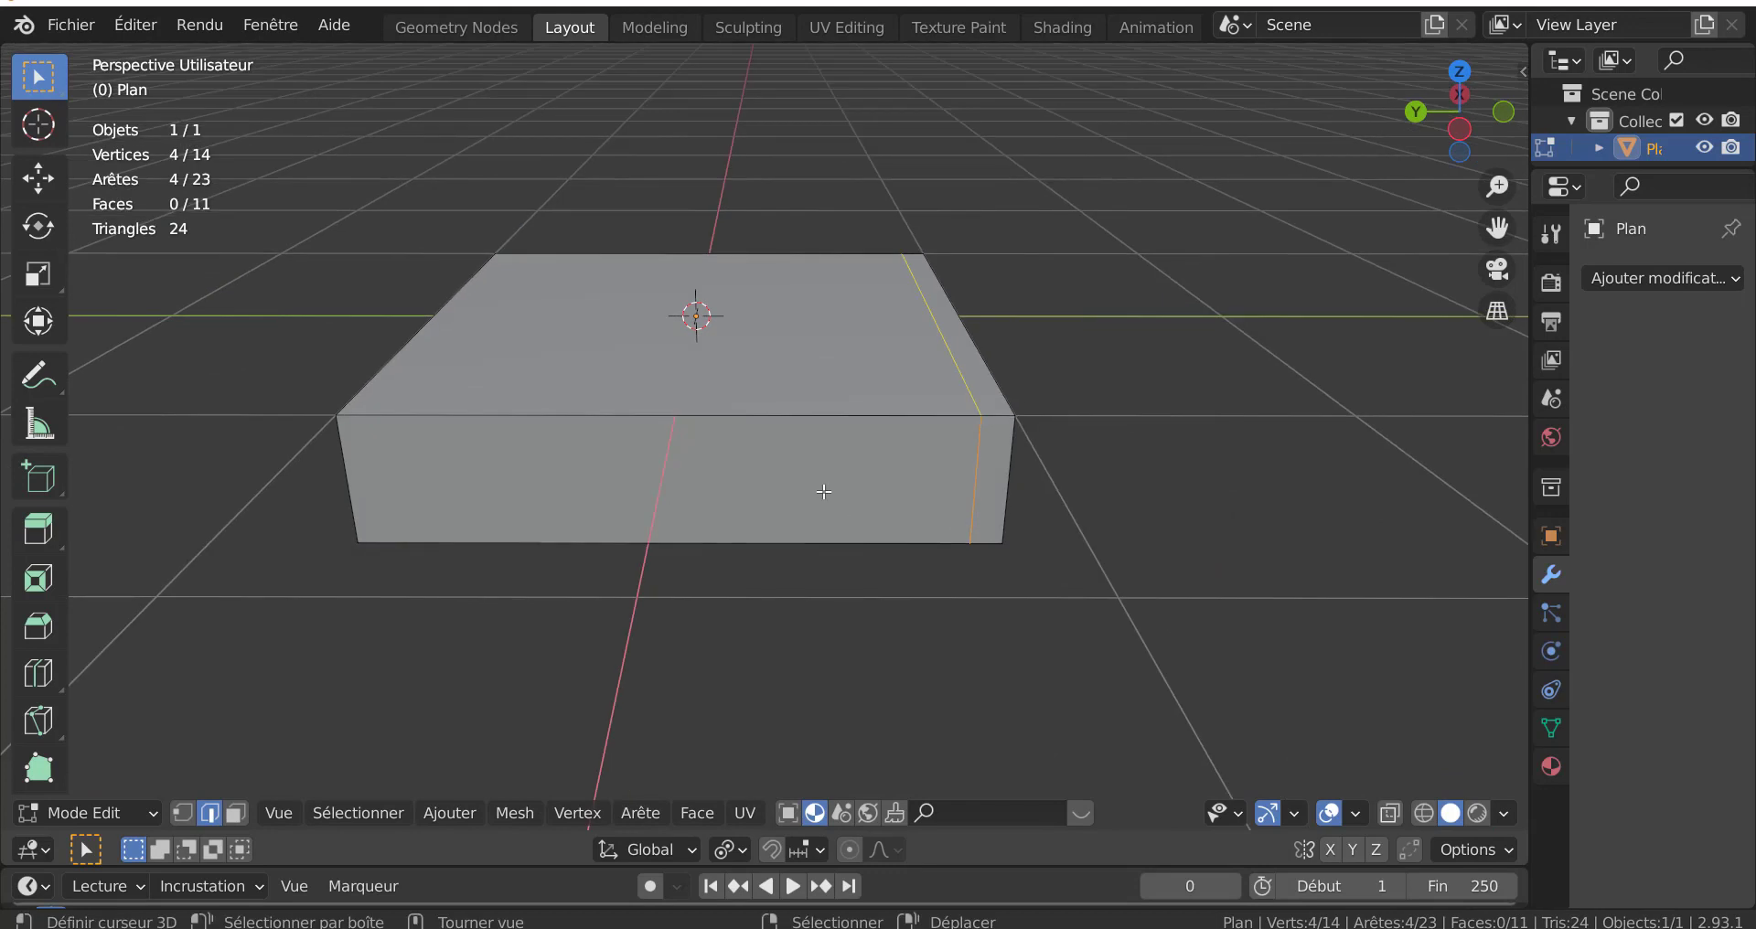
- Extrude the bottom-front edge in place to form a narrow corner face
click(822, 491)
key(z)
click(1030, 544)
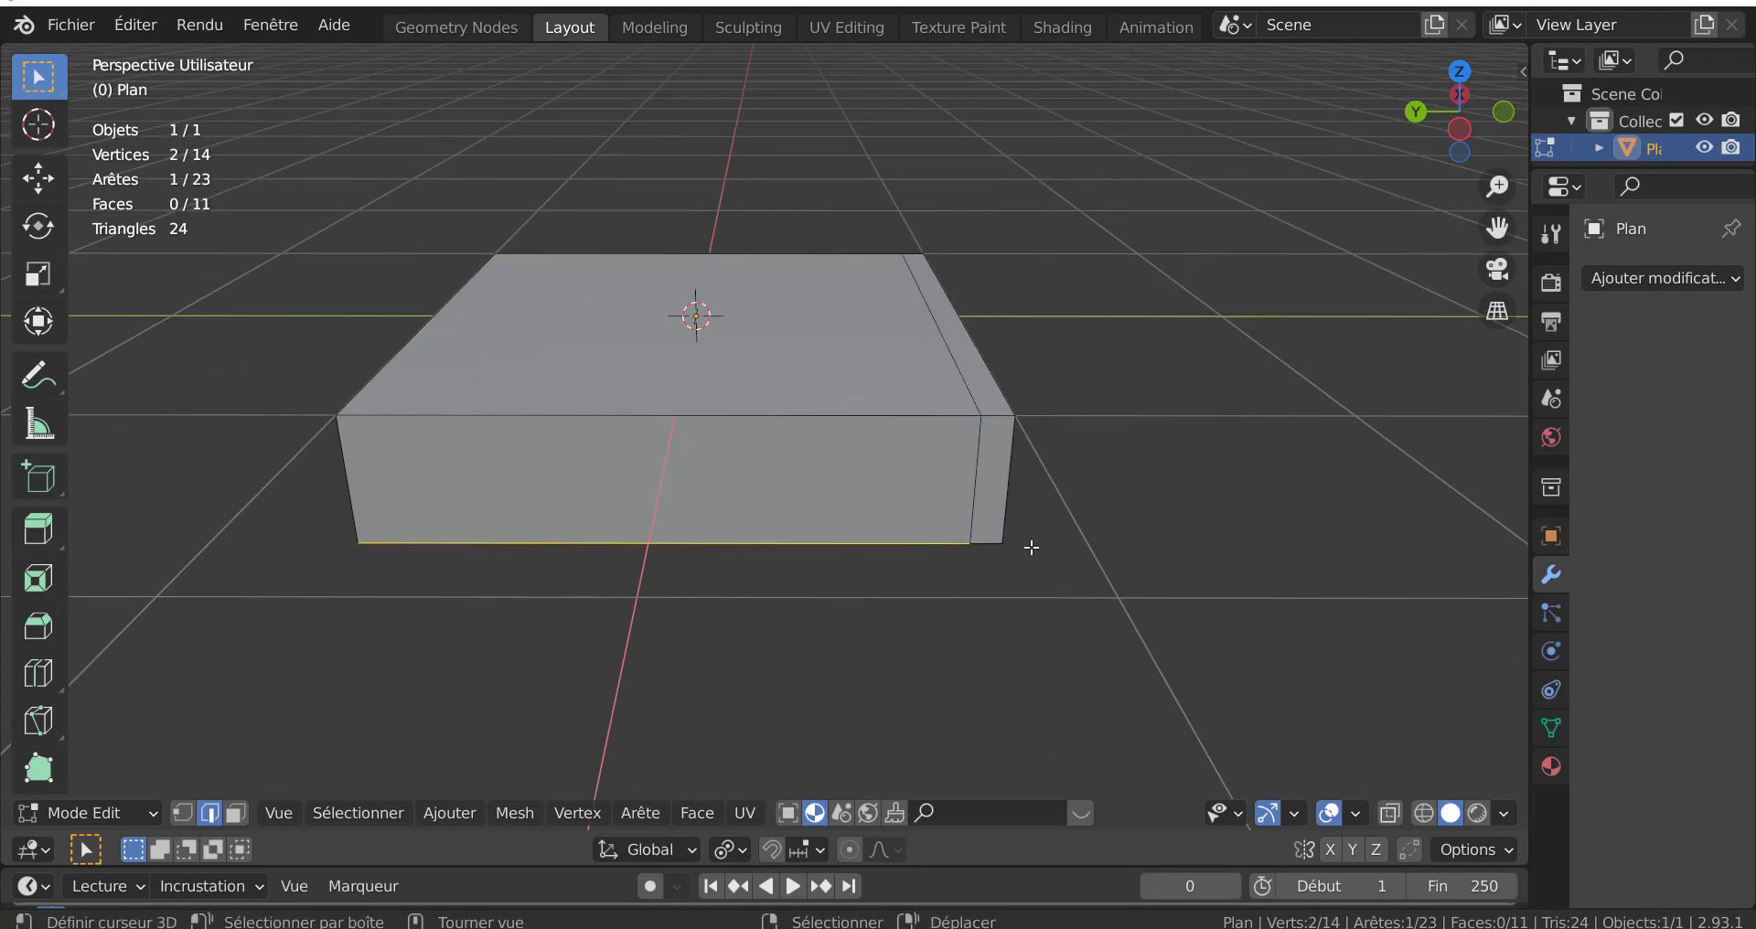
key(e)
right_click(849, 487)
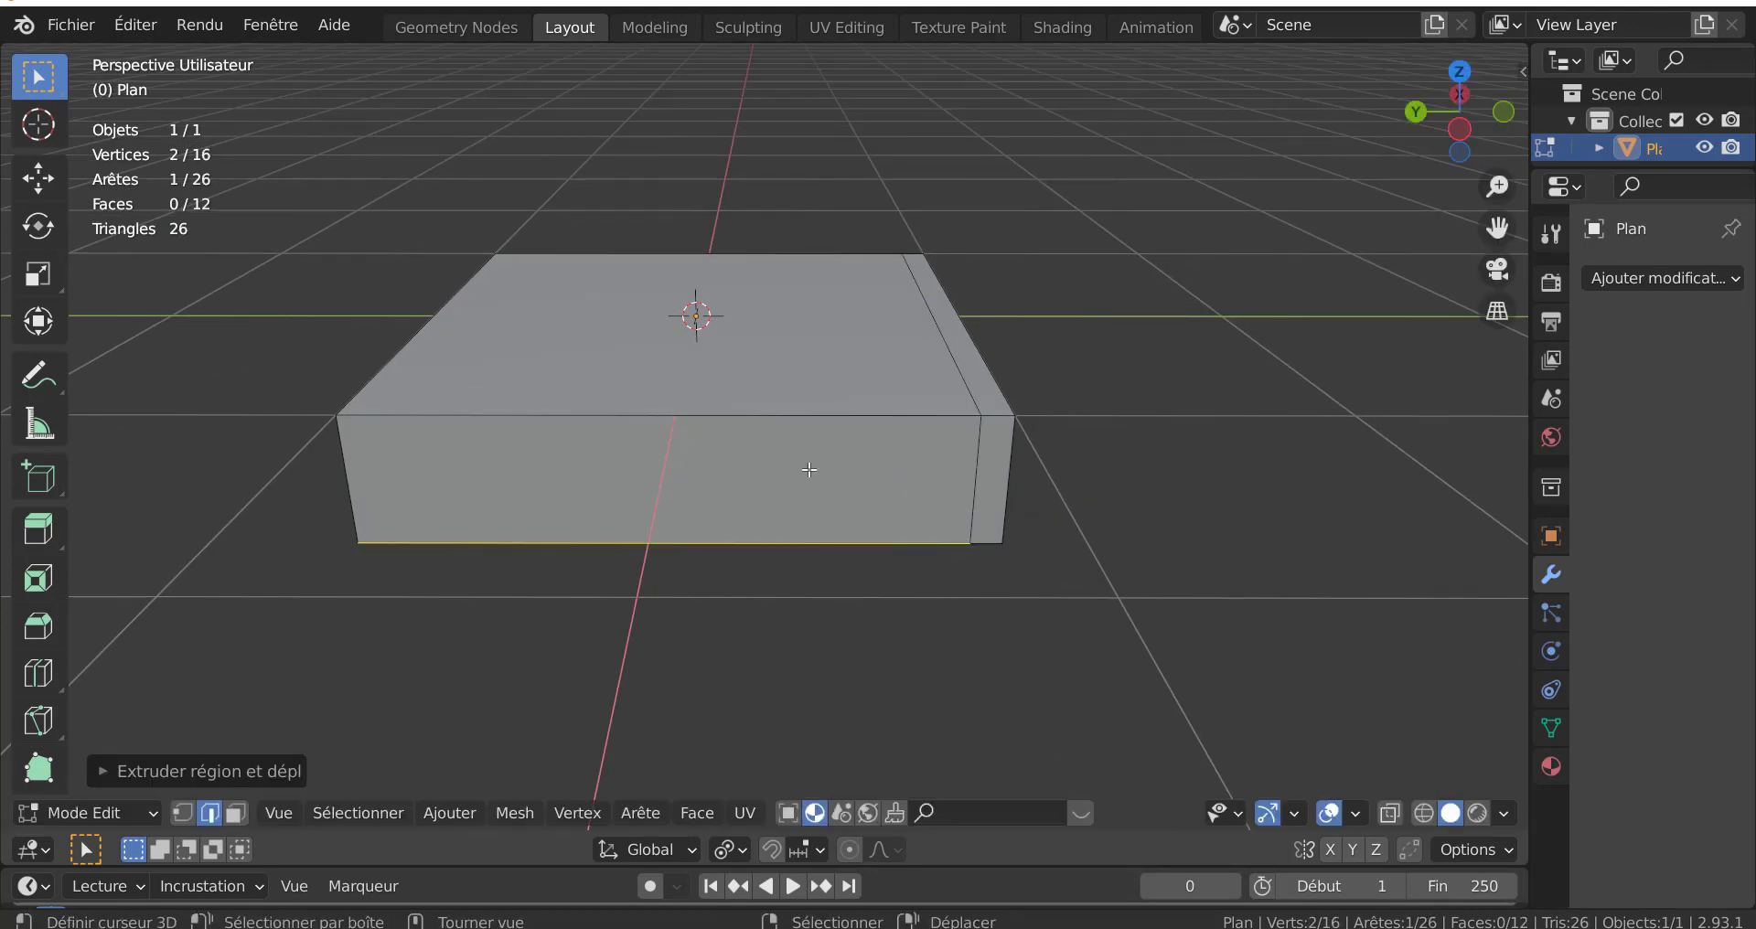
- Select the large front face plus the narrow new face, with snapping on in top view
key(3)
click(782, 485)
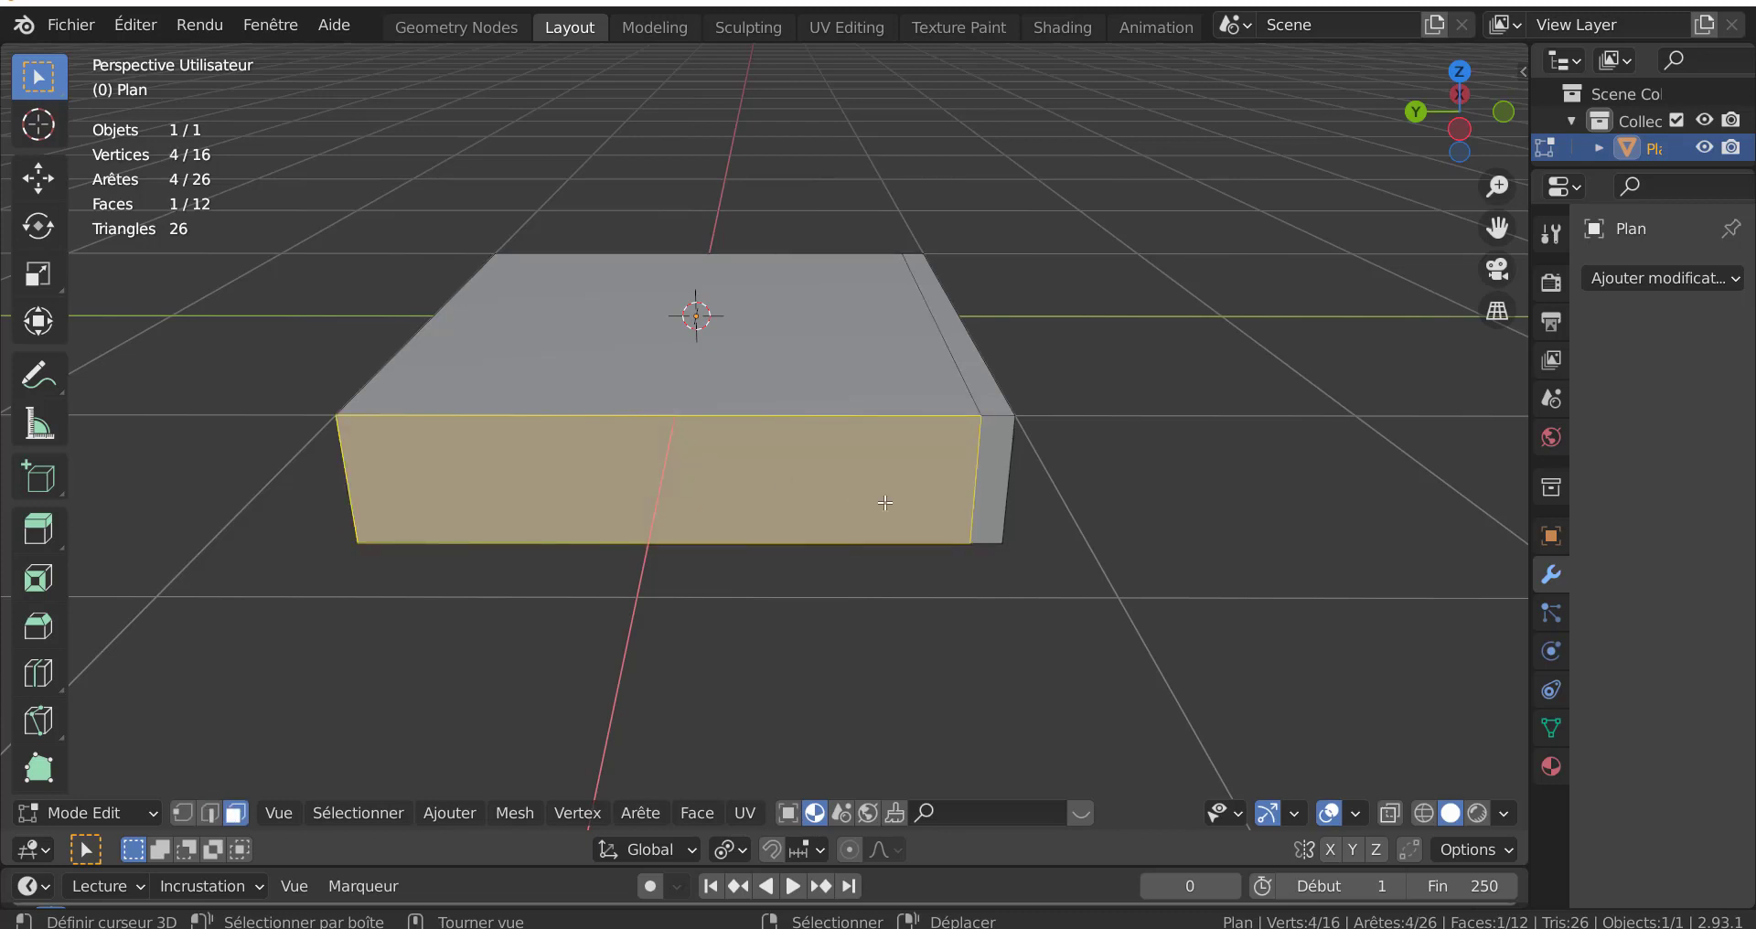
shift+click(985, 492)
key(KP_7)
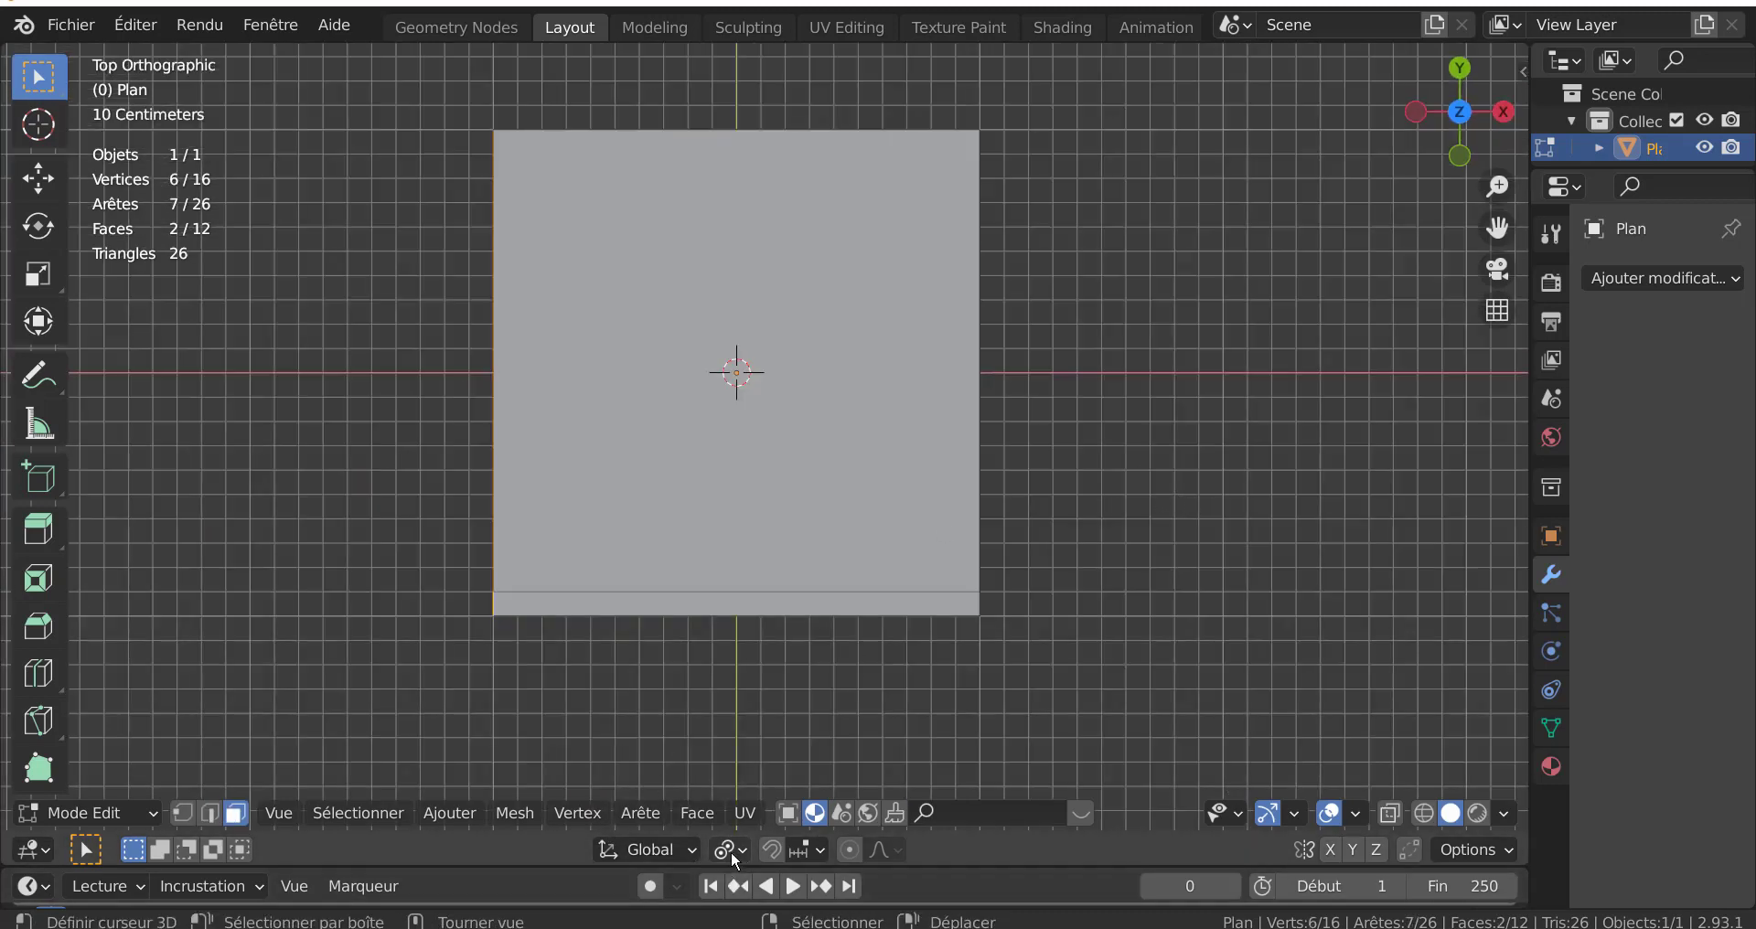
click(771, 849)
shift+middle_drag(811, 705, 883, 711)
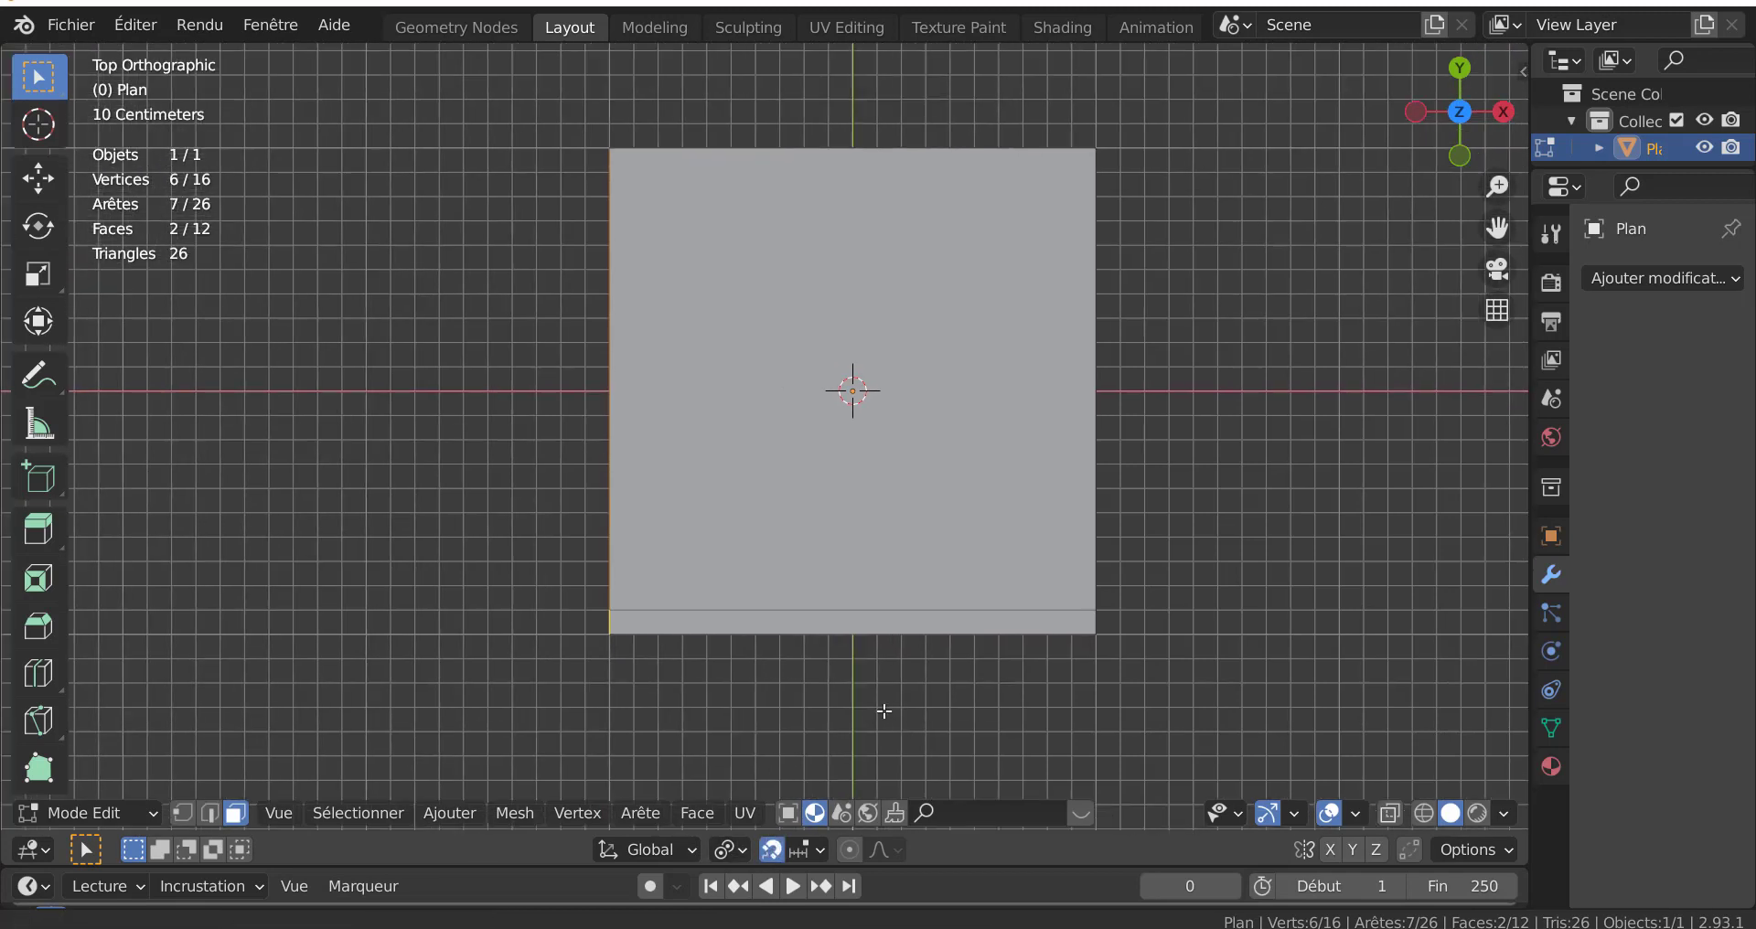
- Try moving the selected faces along X, cancelling both attempts
key(g)
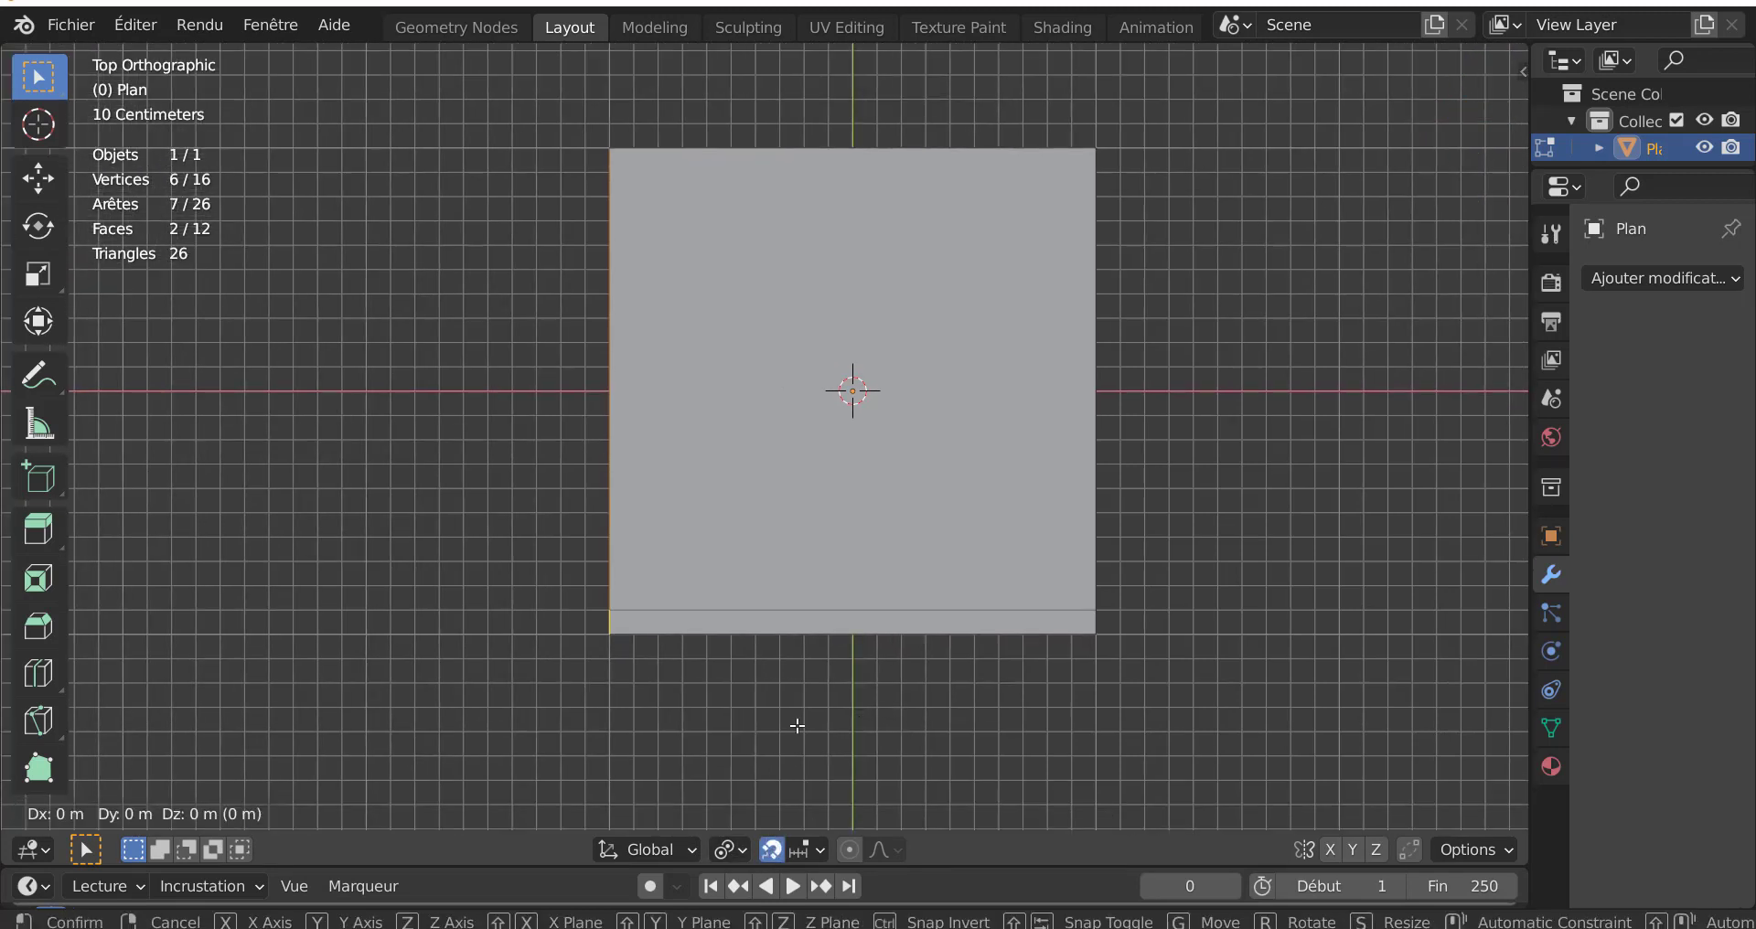
key(x)
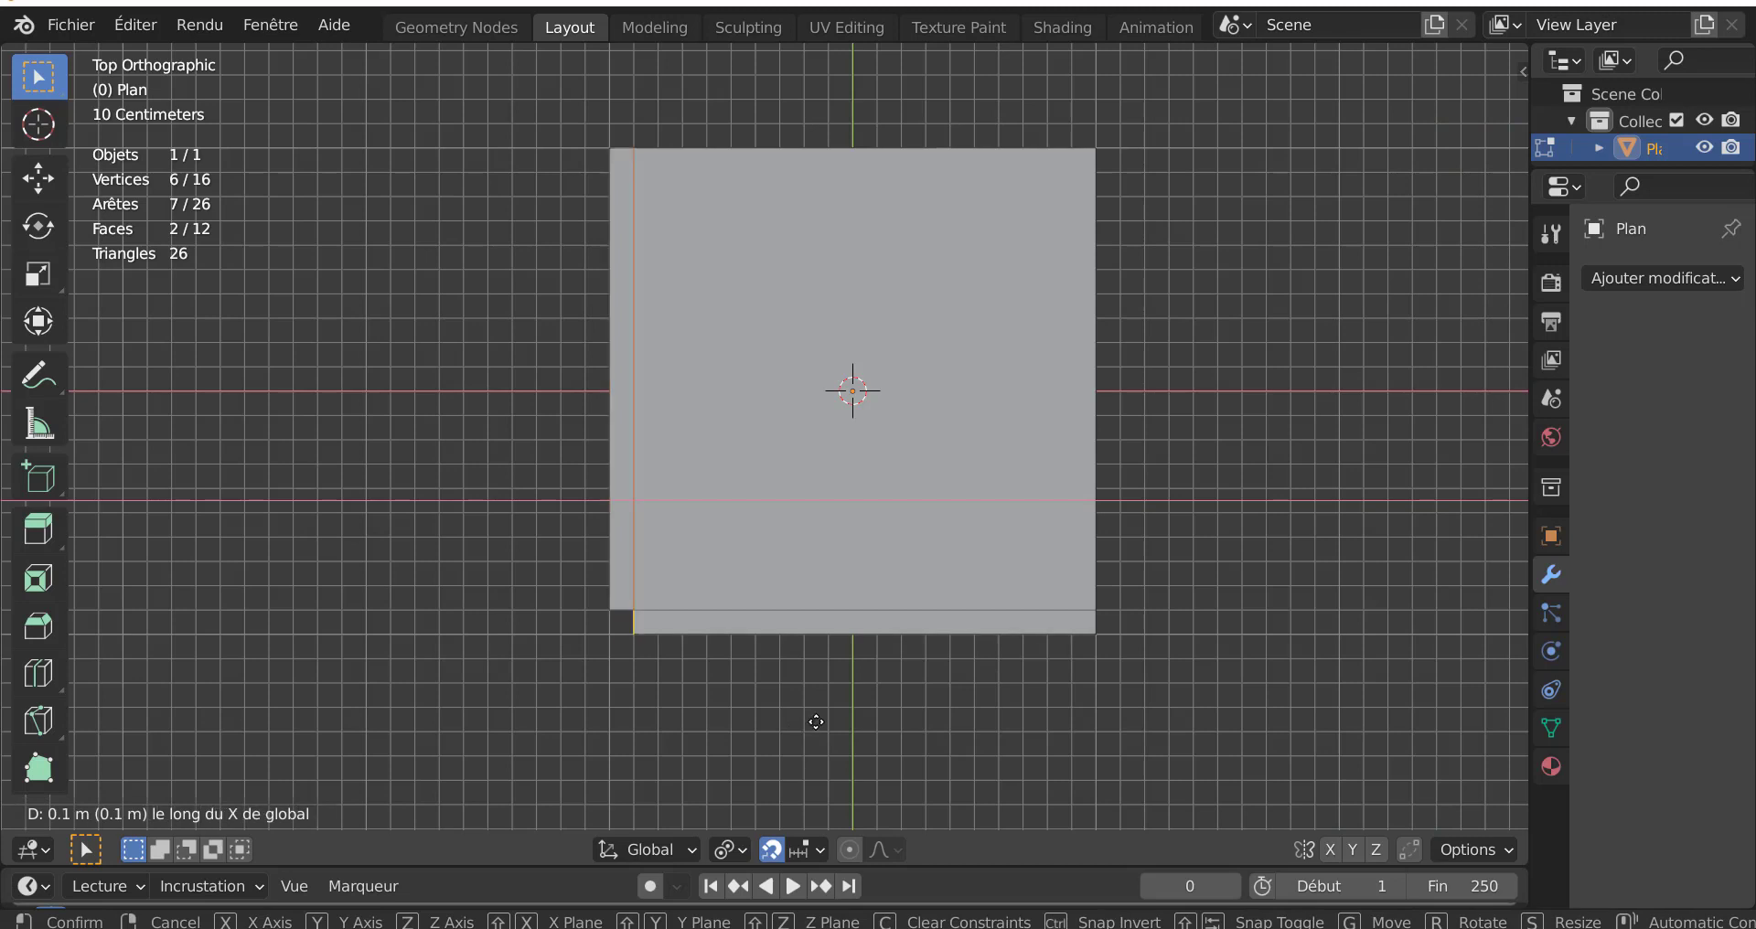
key(Escape)
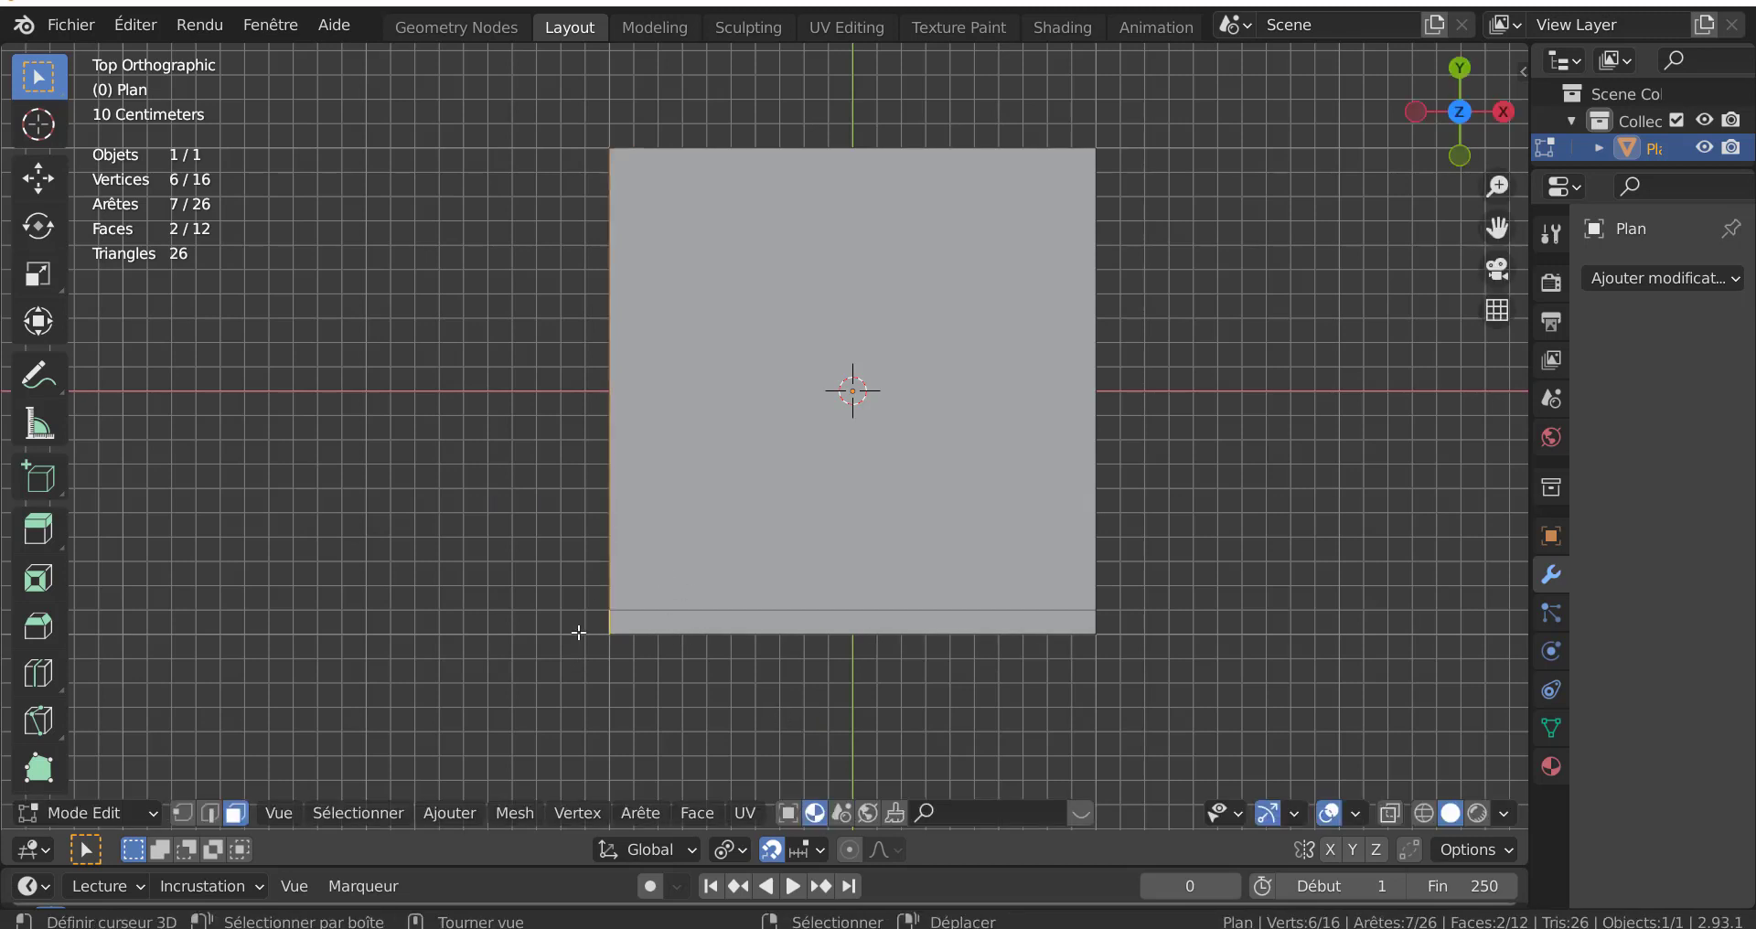
middle_drag(579, 632, 711, 444)
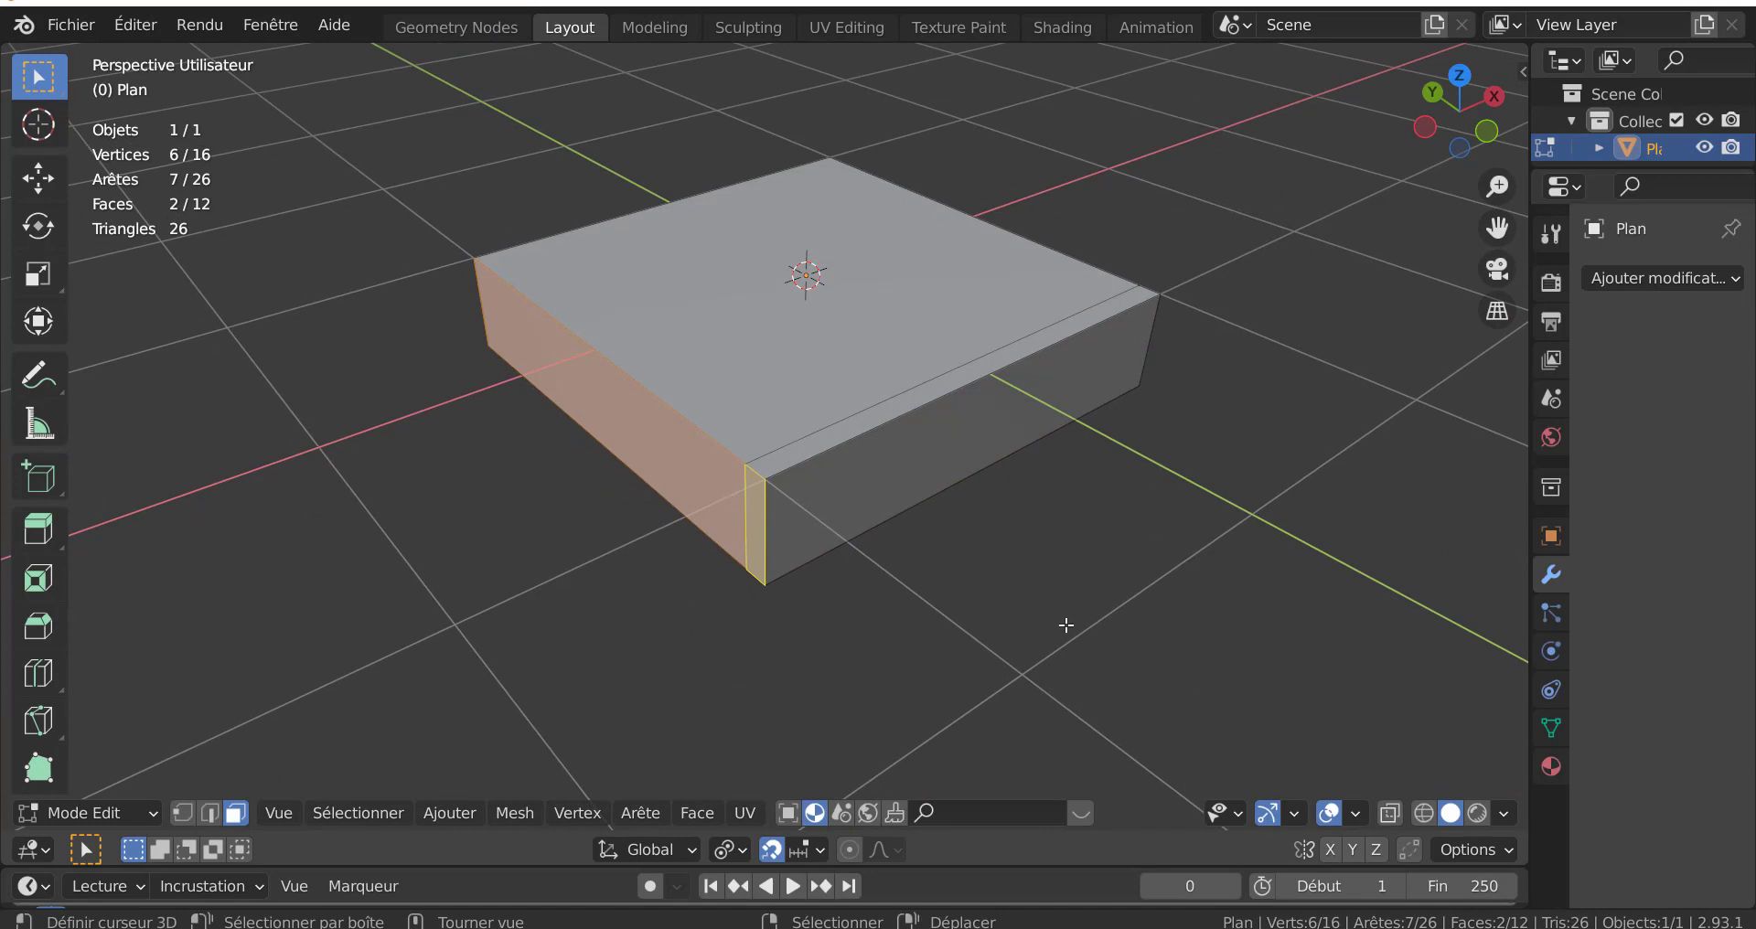
key(KP_7)
key(g)
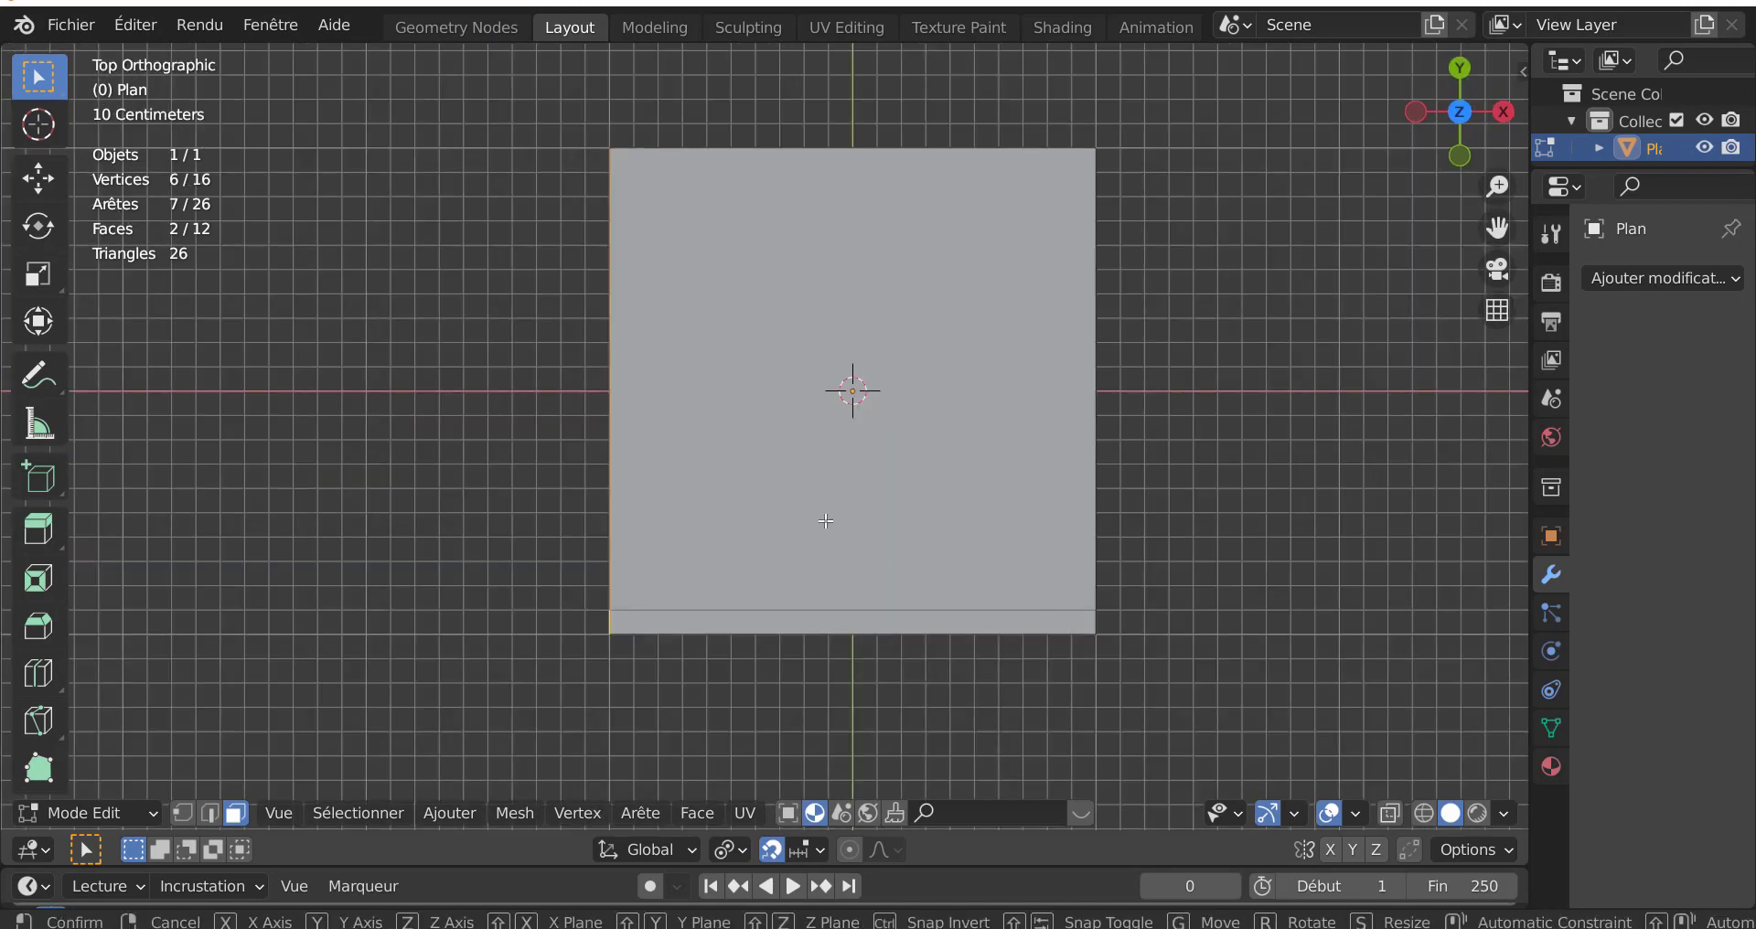
key(x)
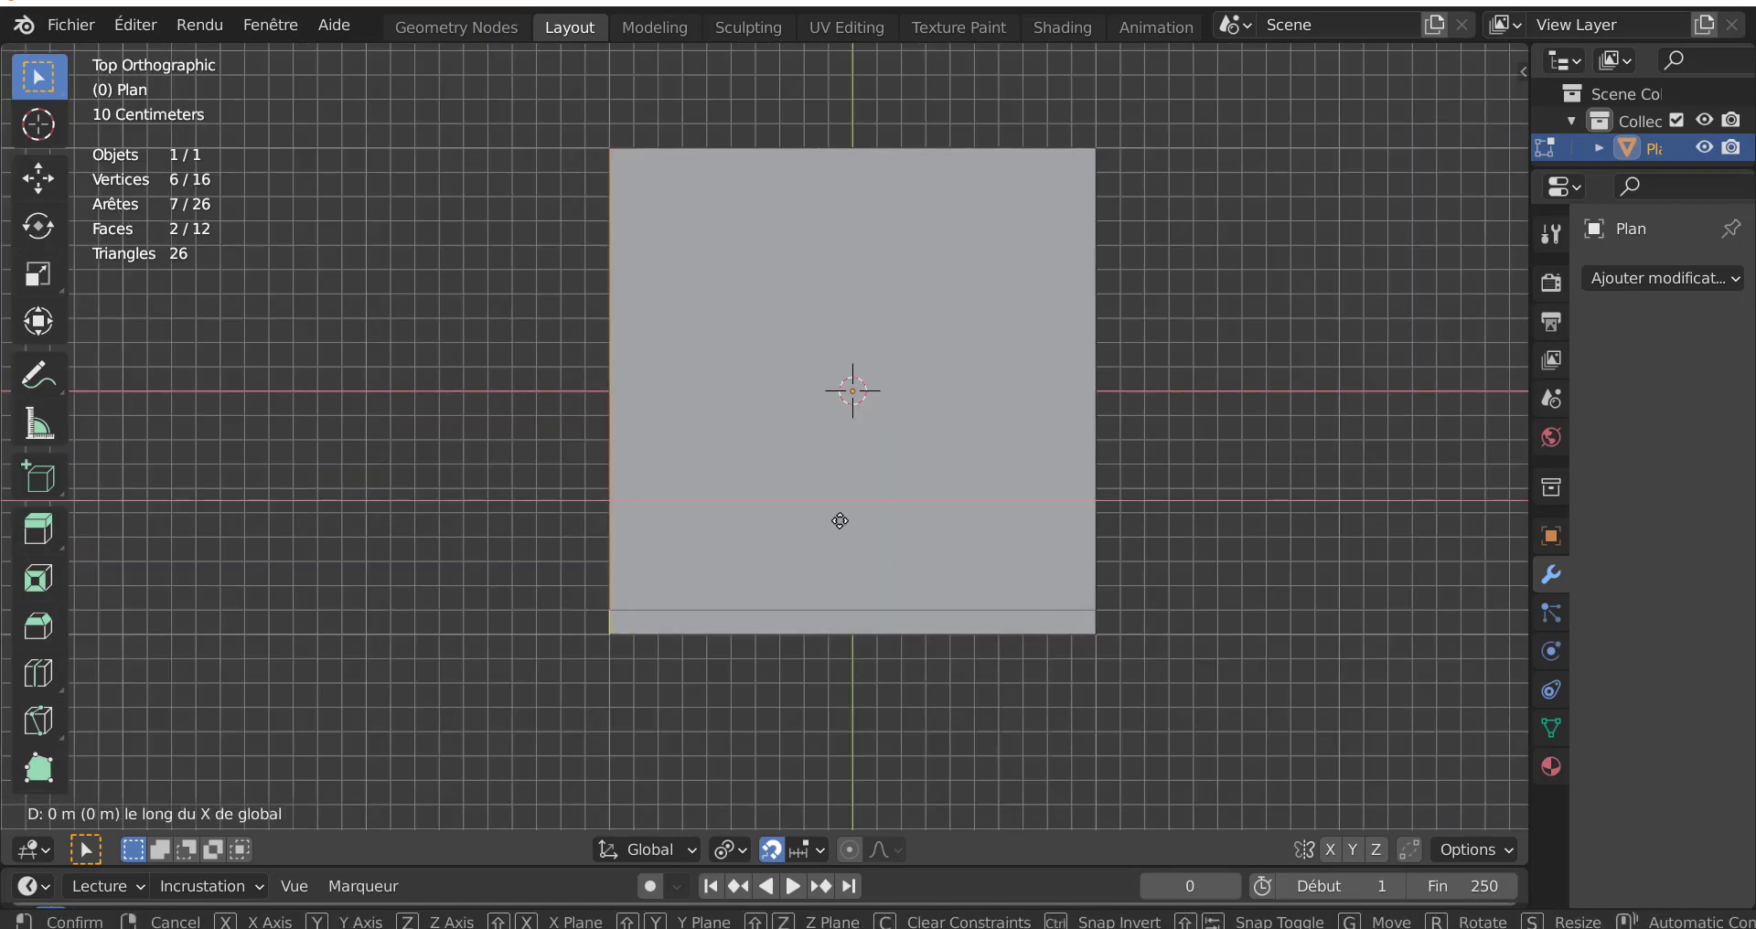
right_click(864, 533)
middle_drag(770, 573, 836, 490)
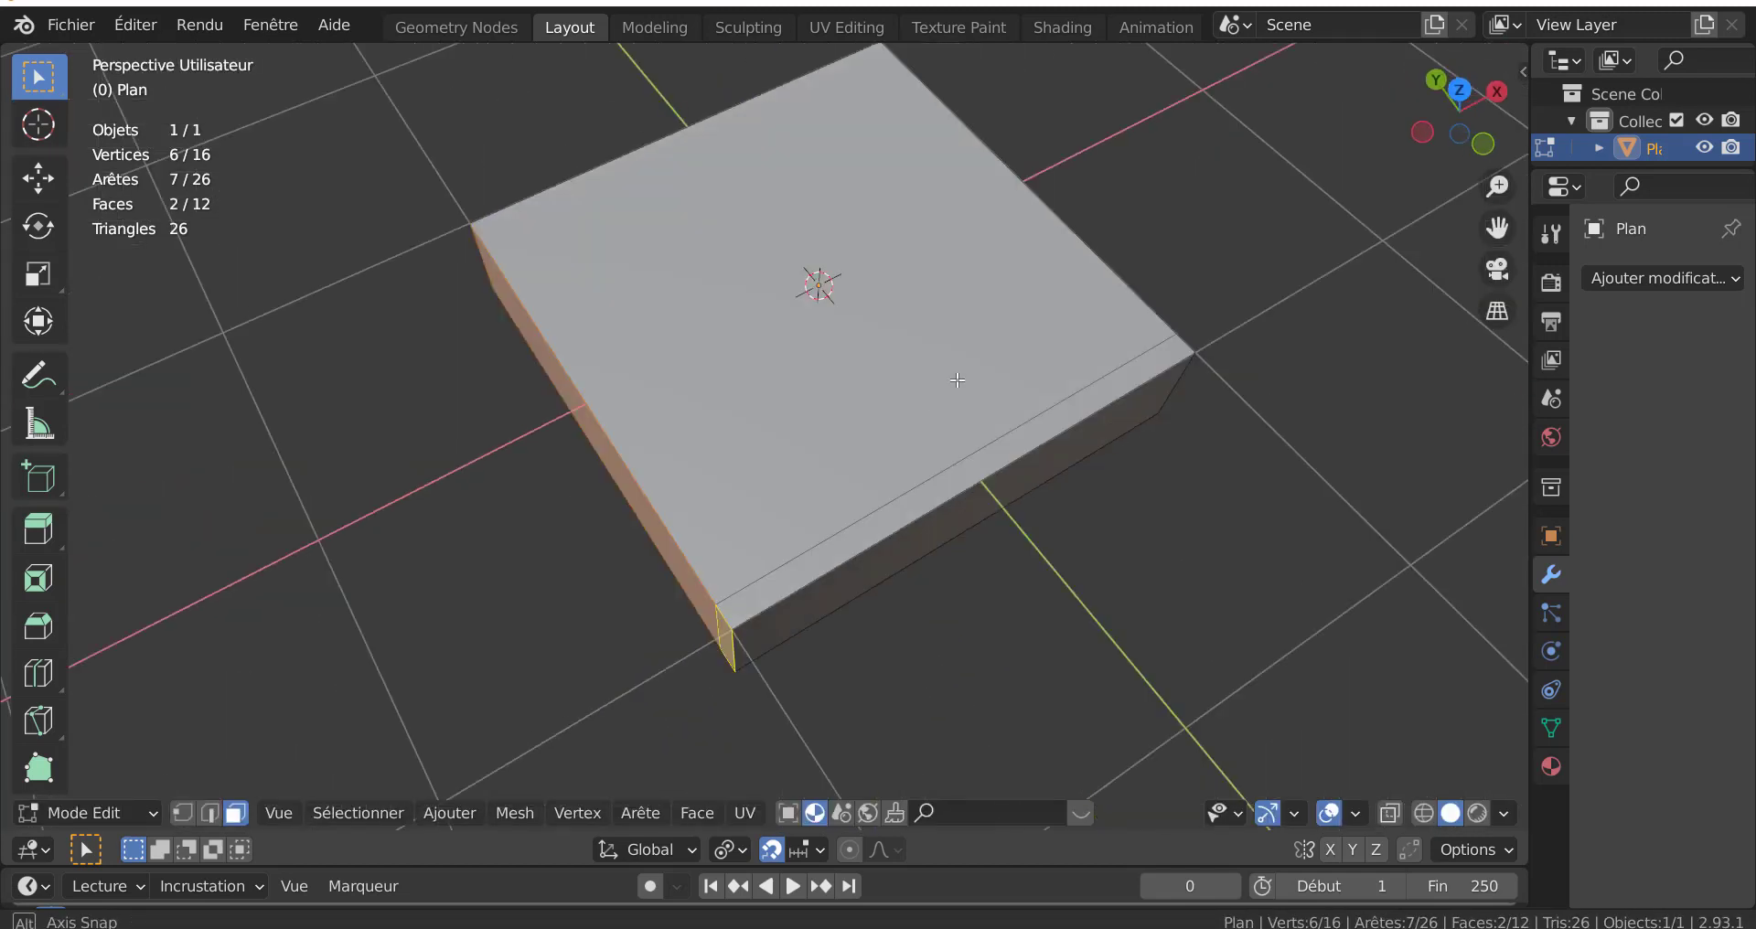
scroll(836, 489, up, 3)
- Select the whole mesh and Merge By Distance, removing 2 duplicate vertices
shift+click(836, 489)
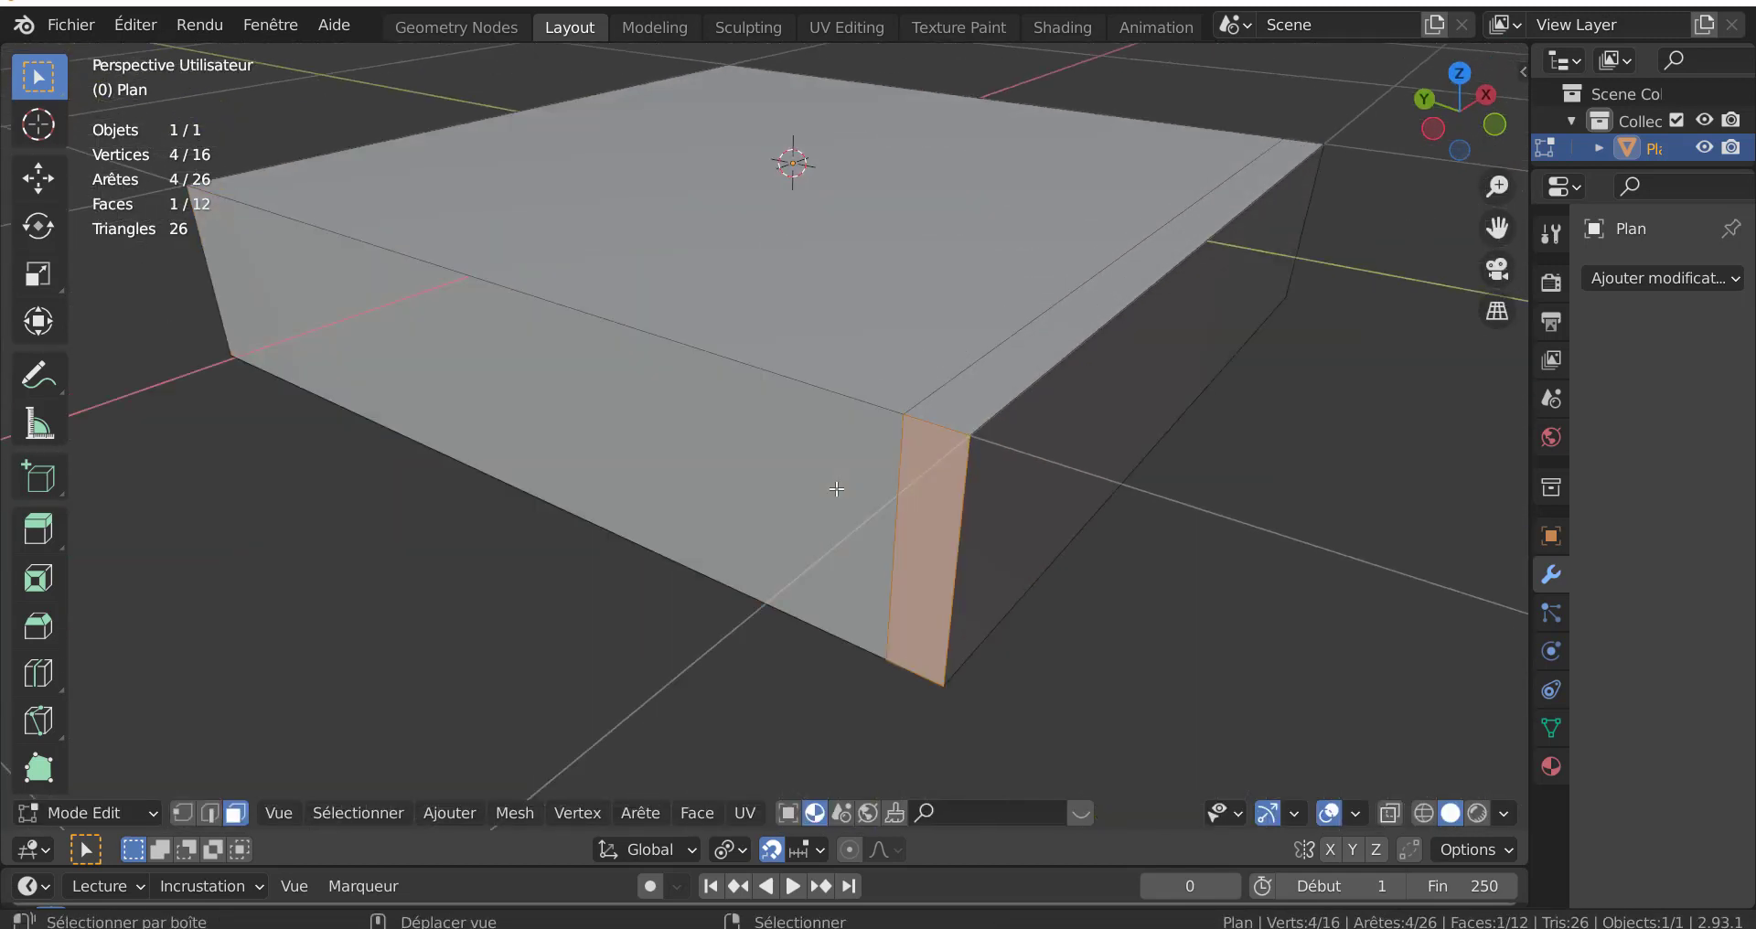
key(a)
scroll(1164, 588, down, 2)
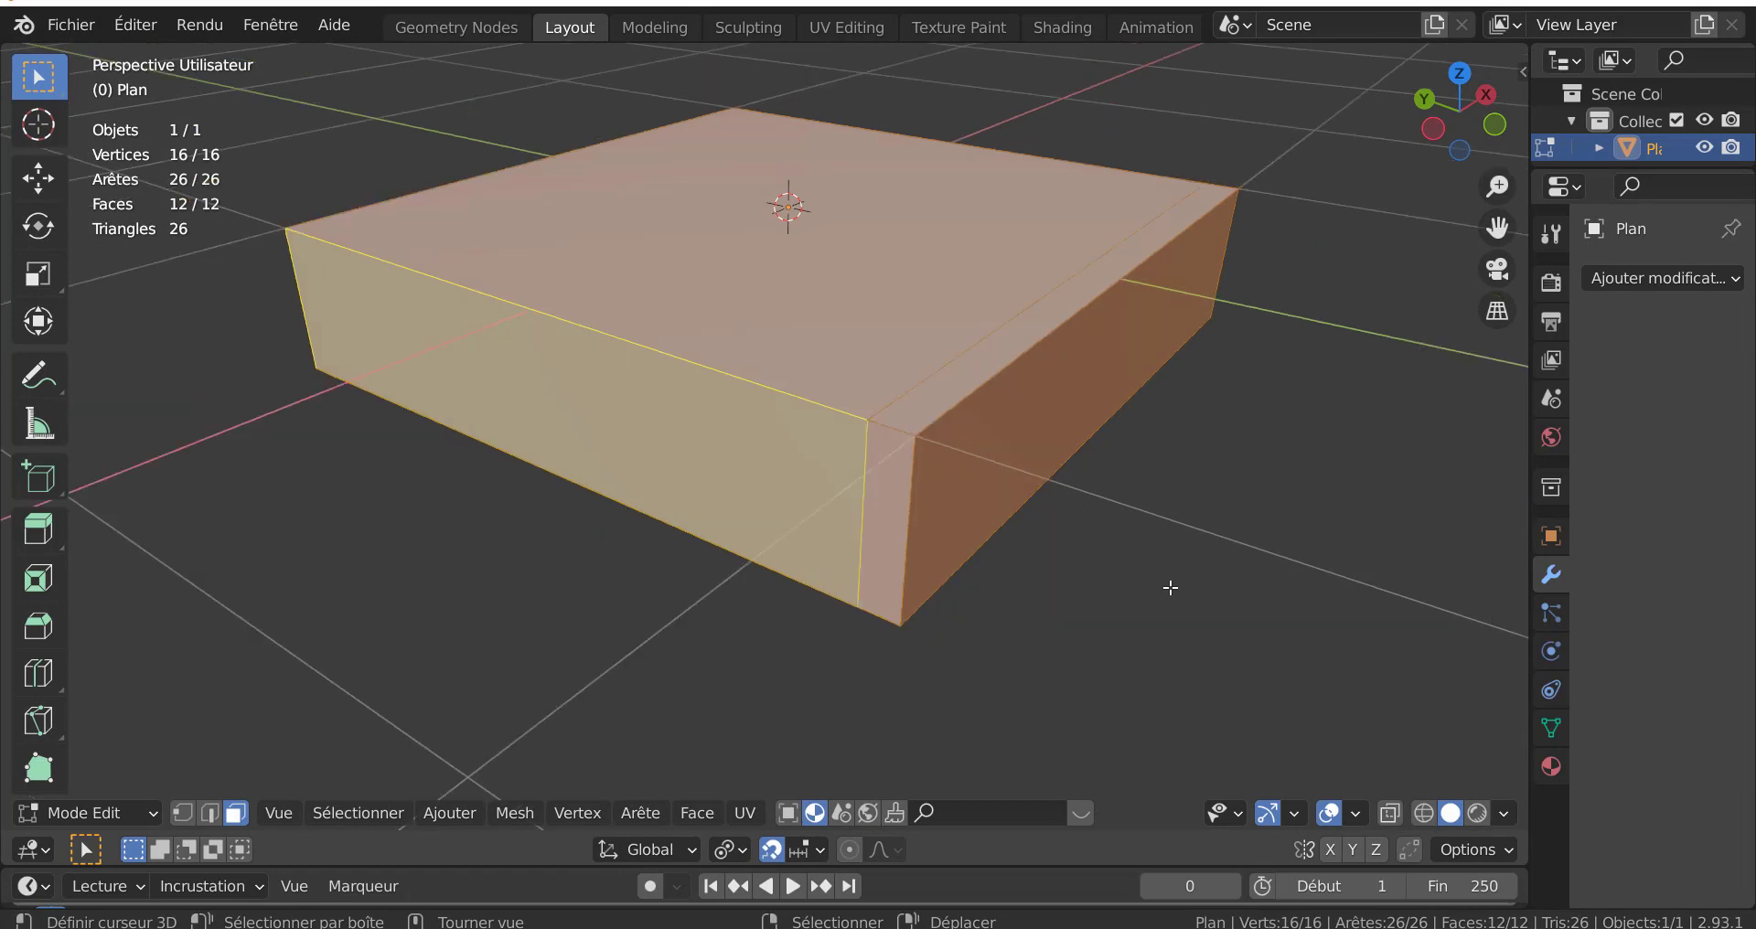
scroll(1164, 588, down, 1)
key(x)
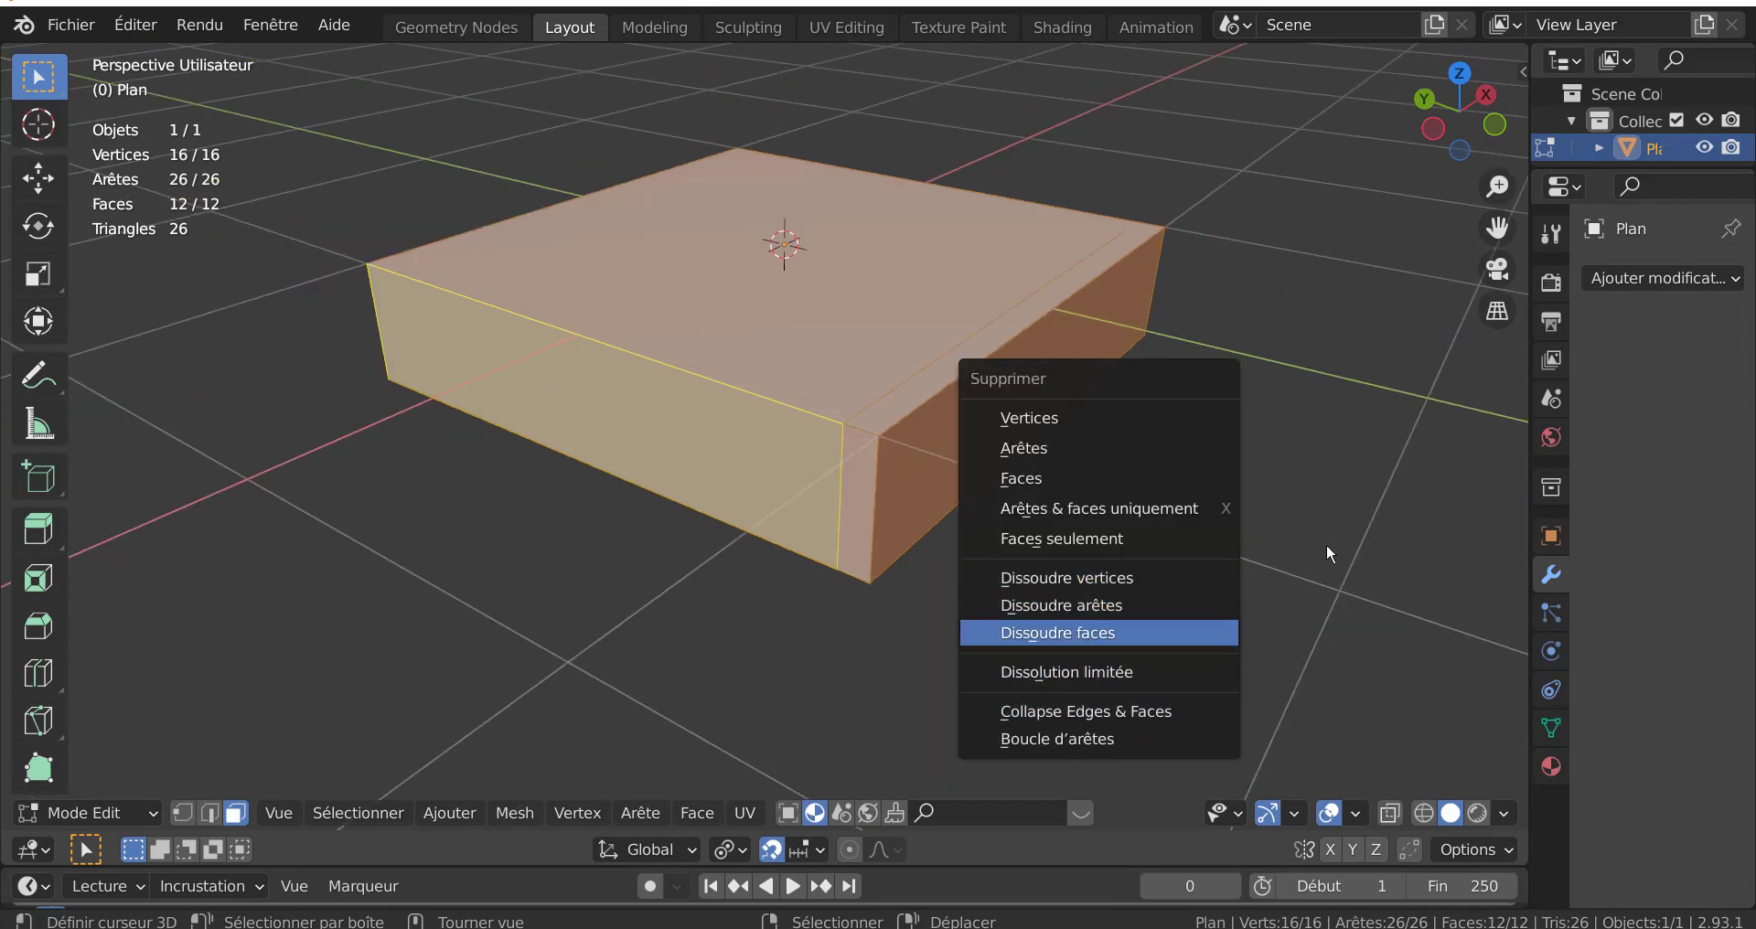
key(m)
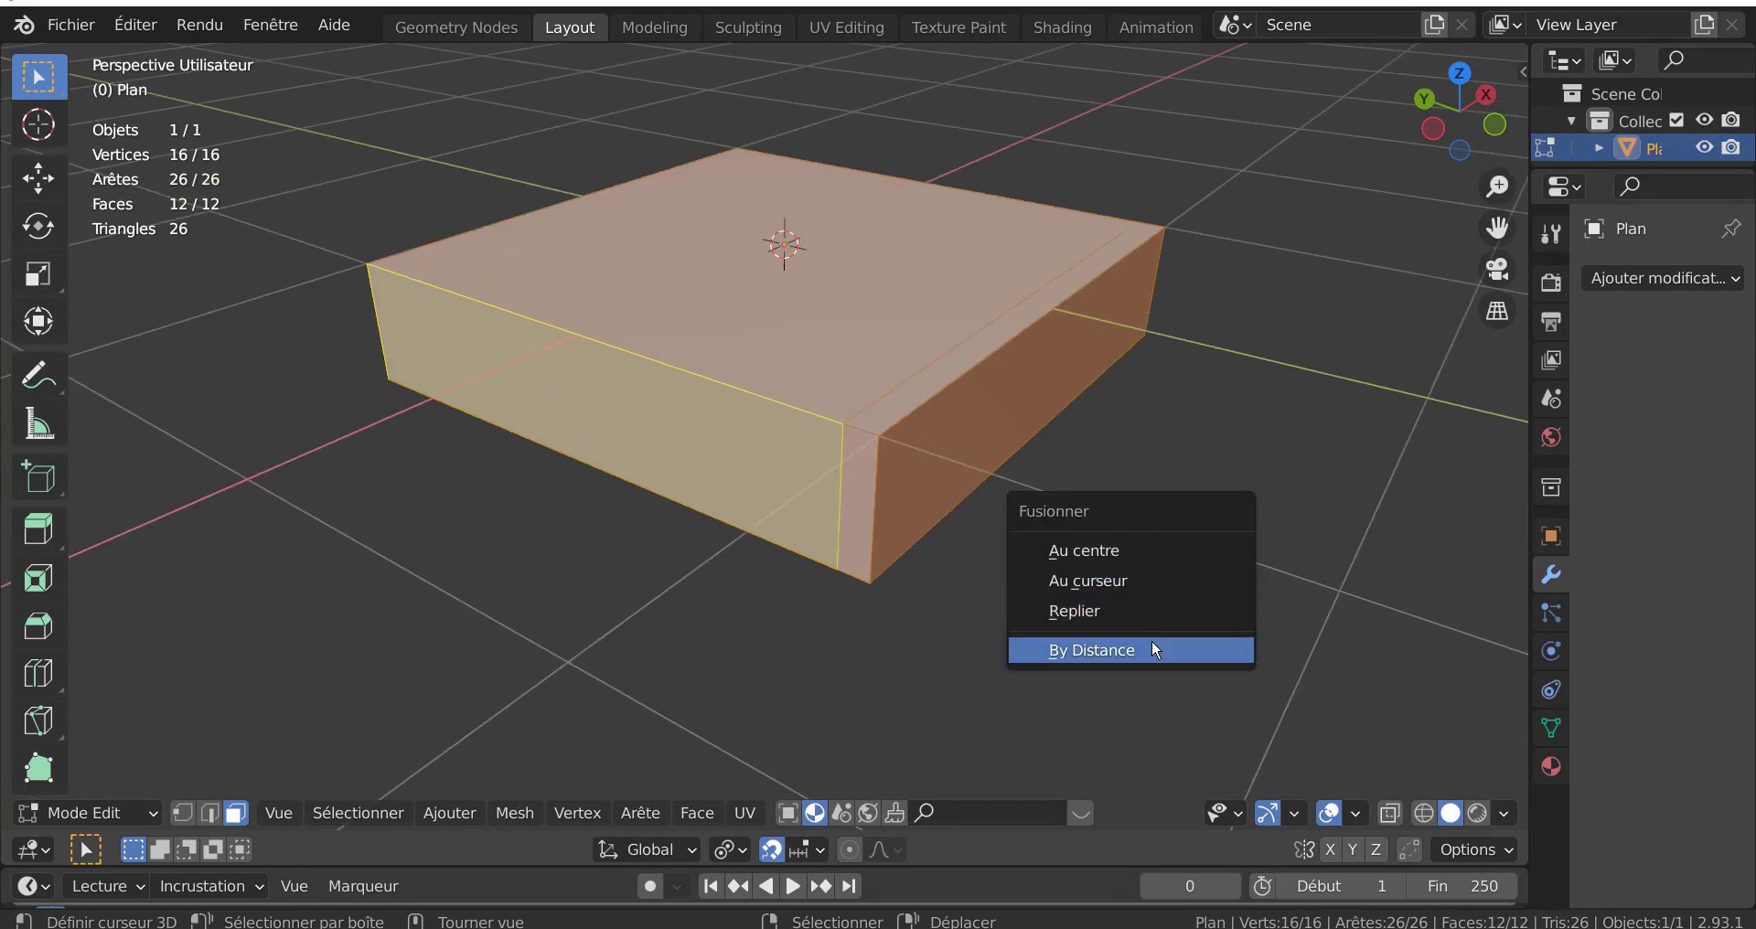
click(1150, 642)
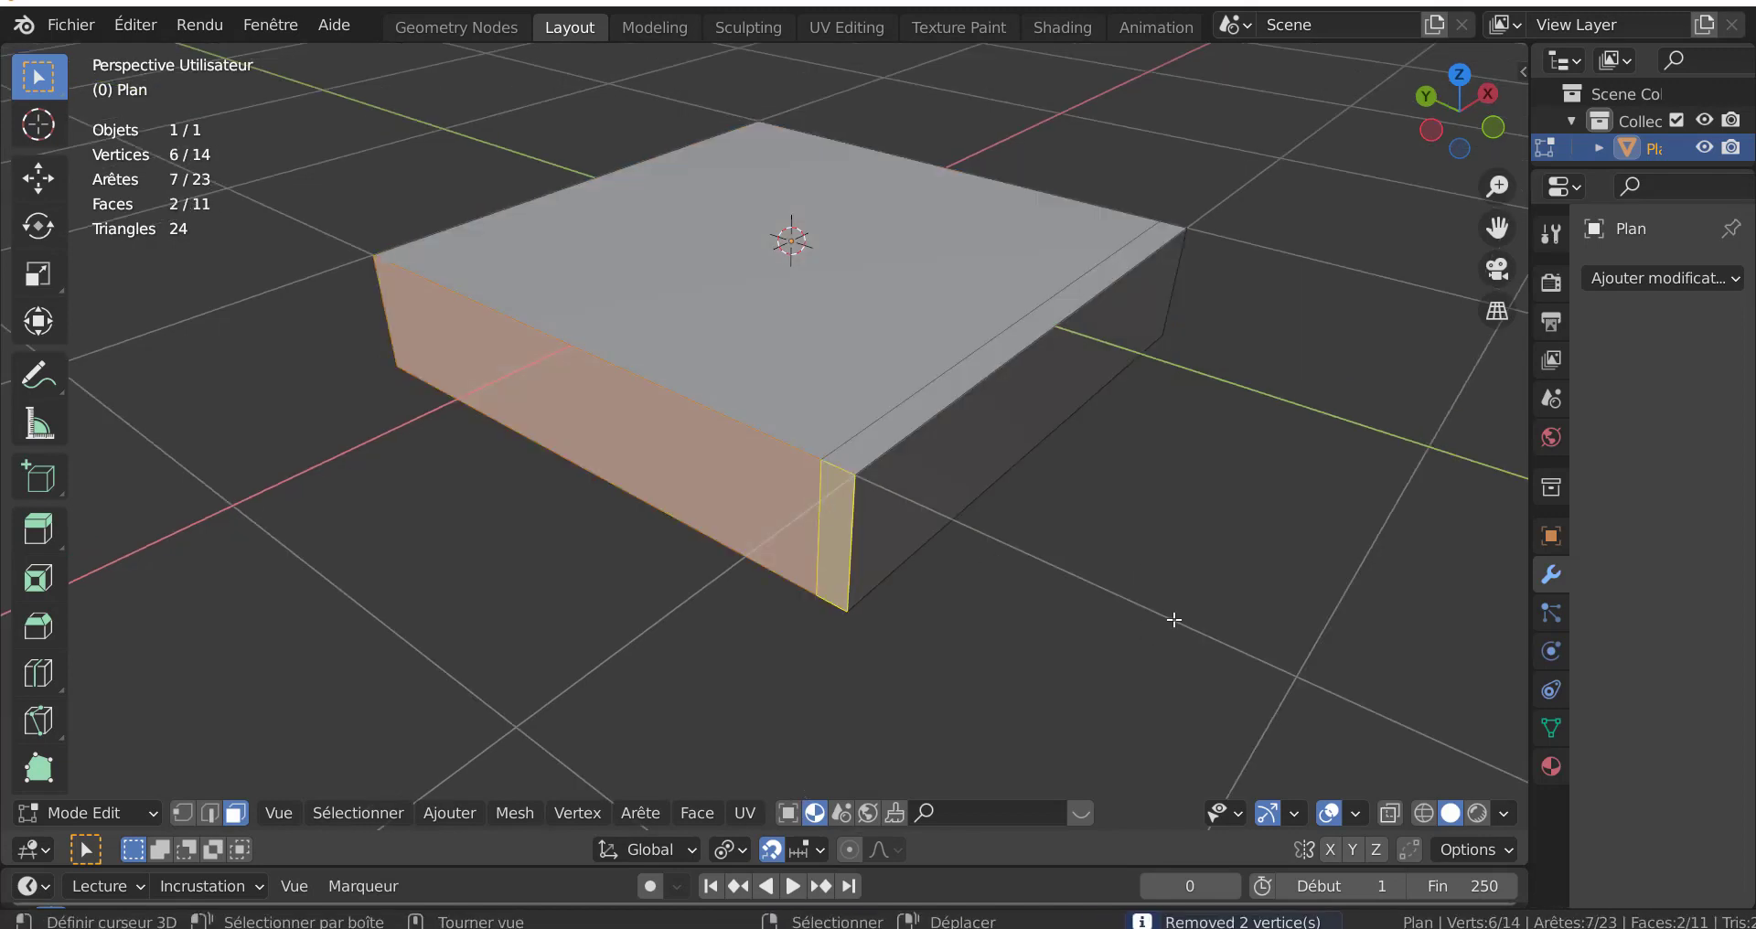
key(KP_7)
- Move the left edge 0.1 m along X and extrude it into a new strip
key(g)
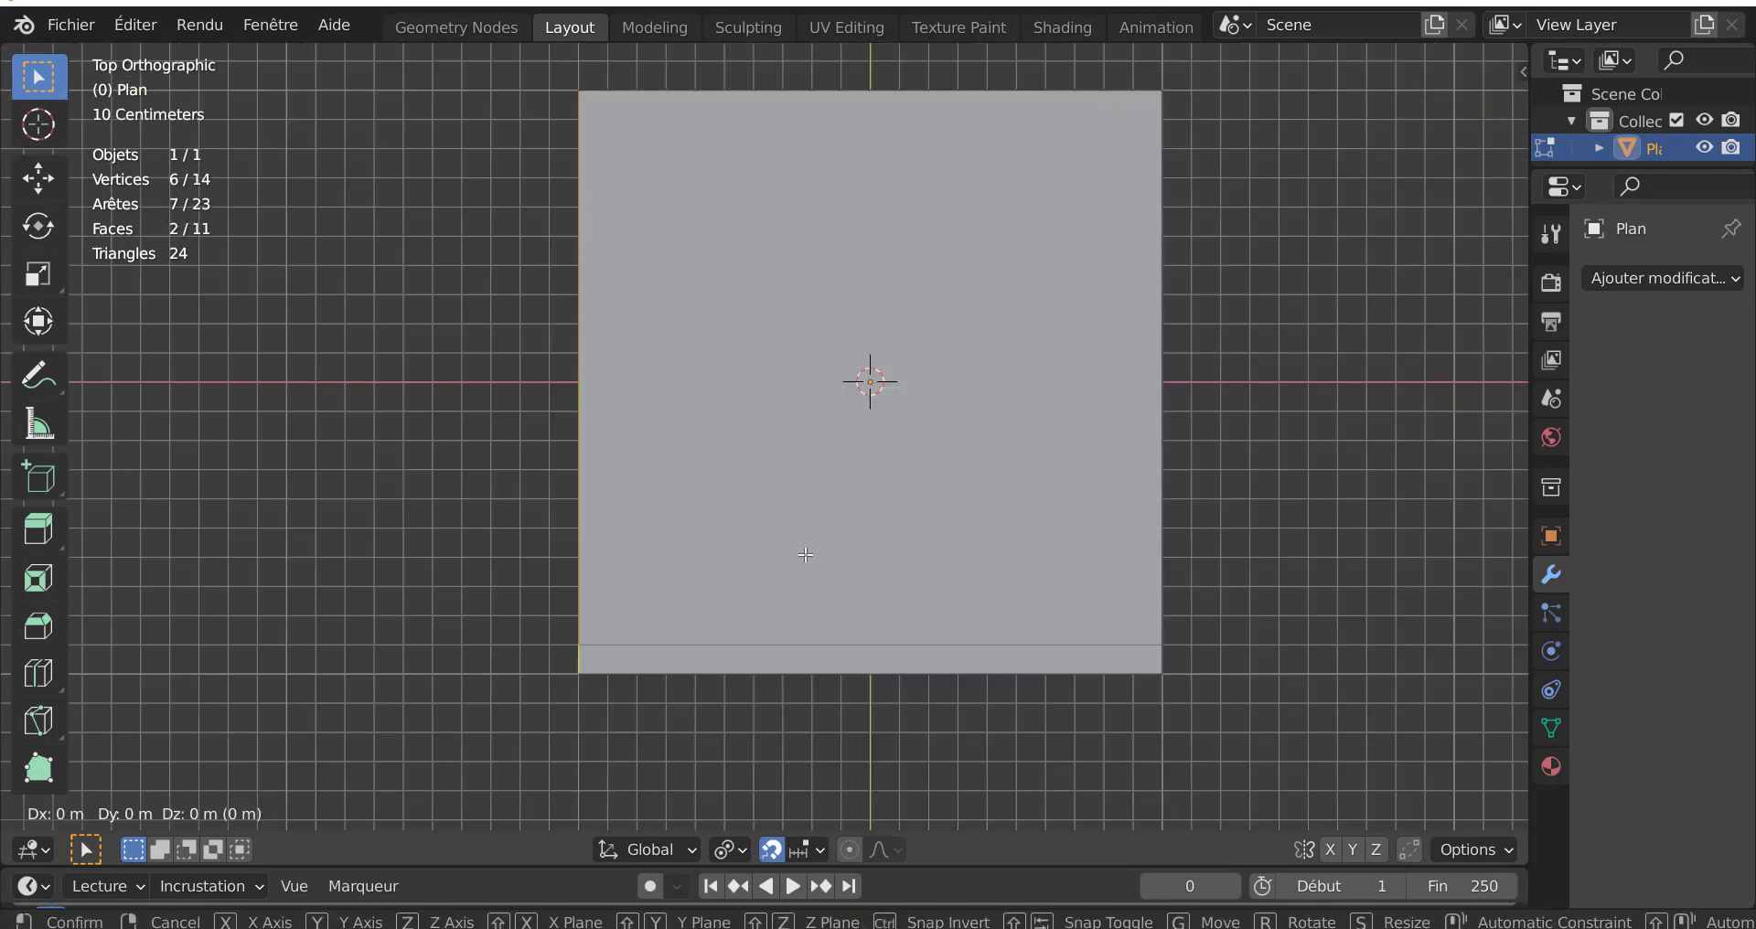
key(x)
click(831, 551)
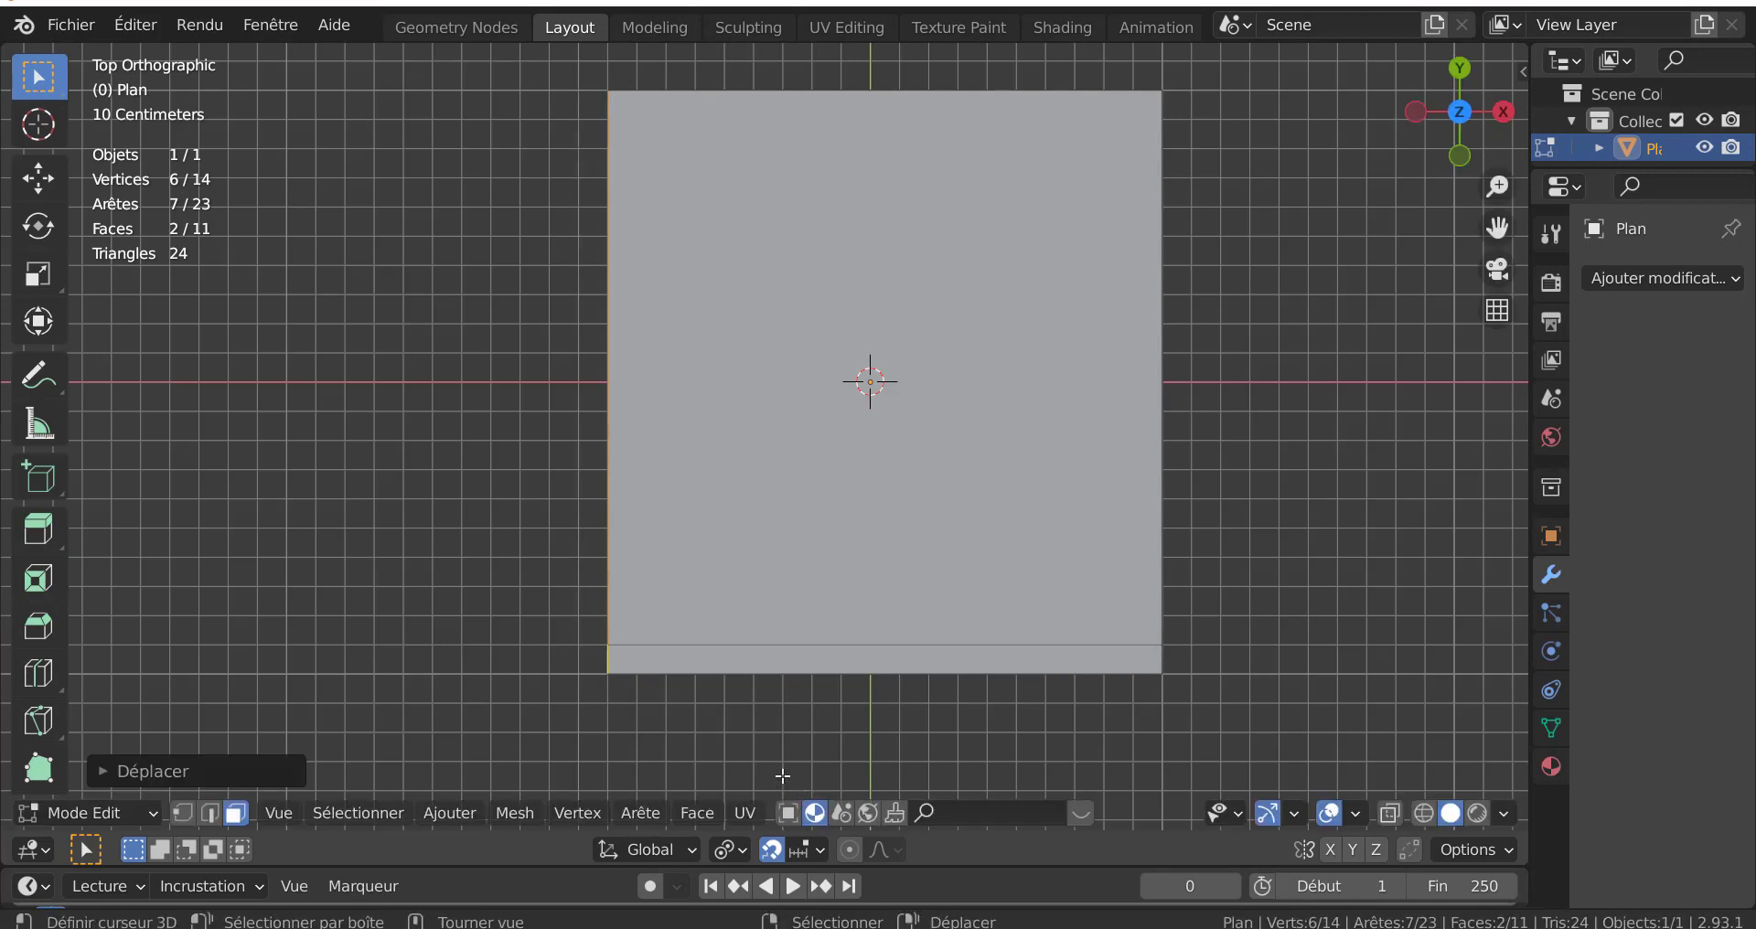
key(e)
key(x)
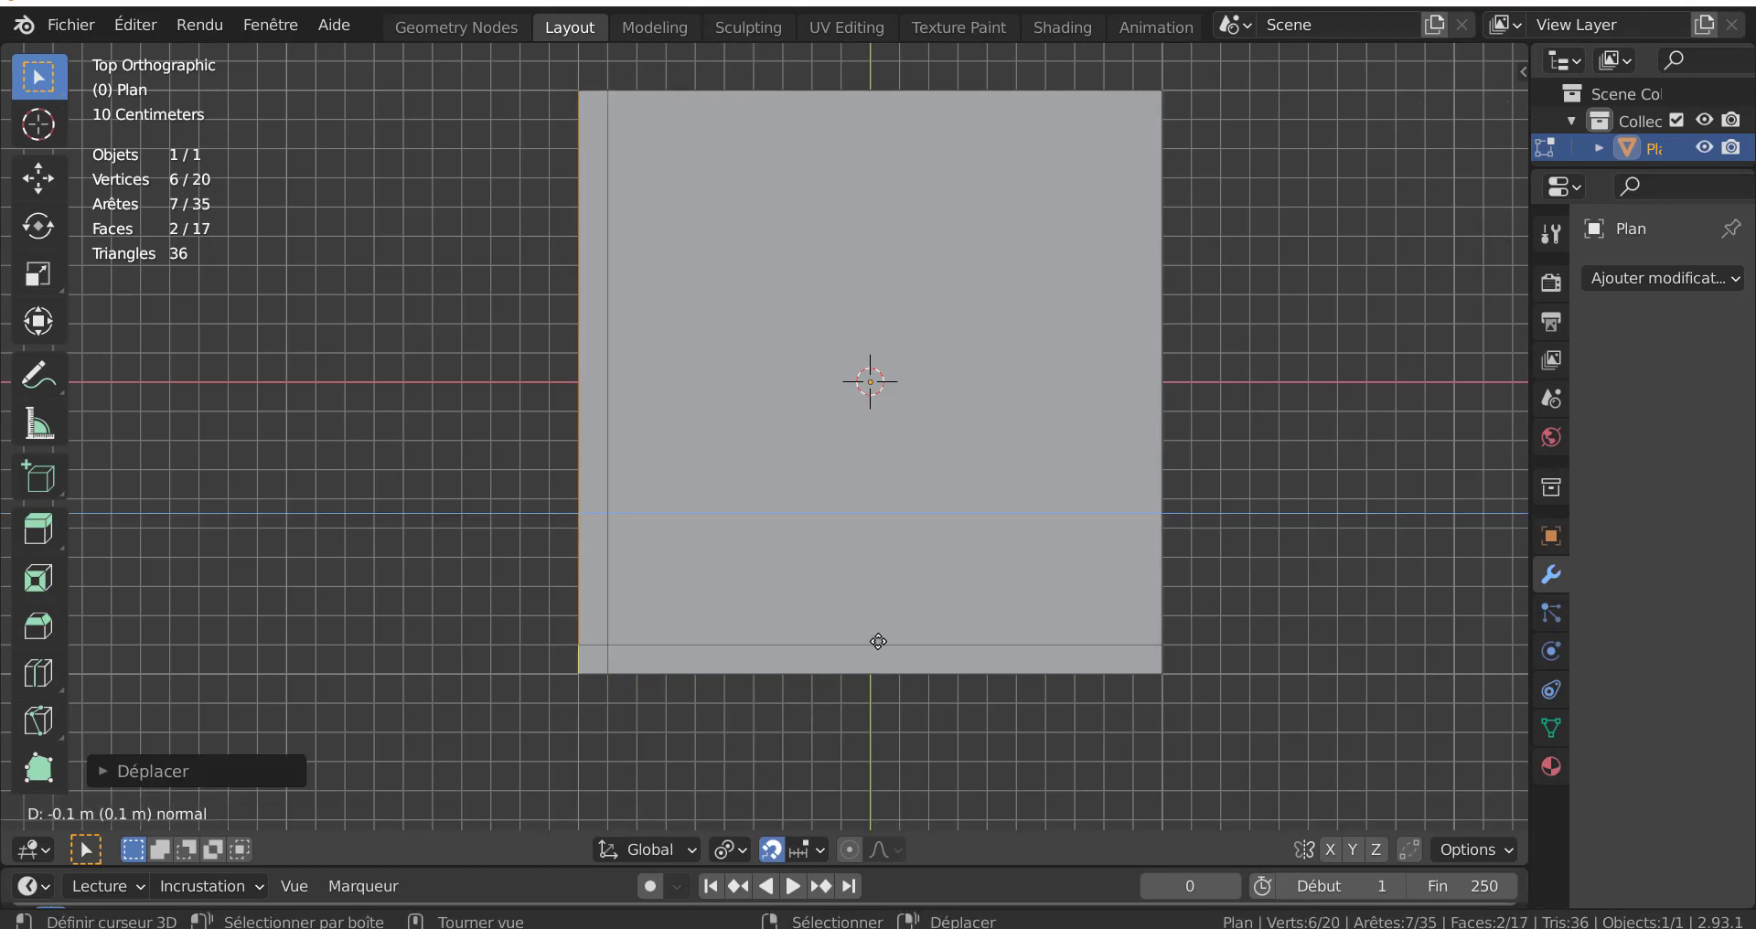
click(878, 634)
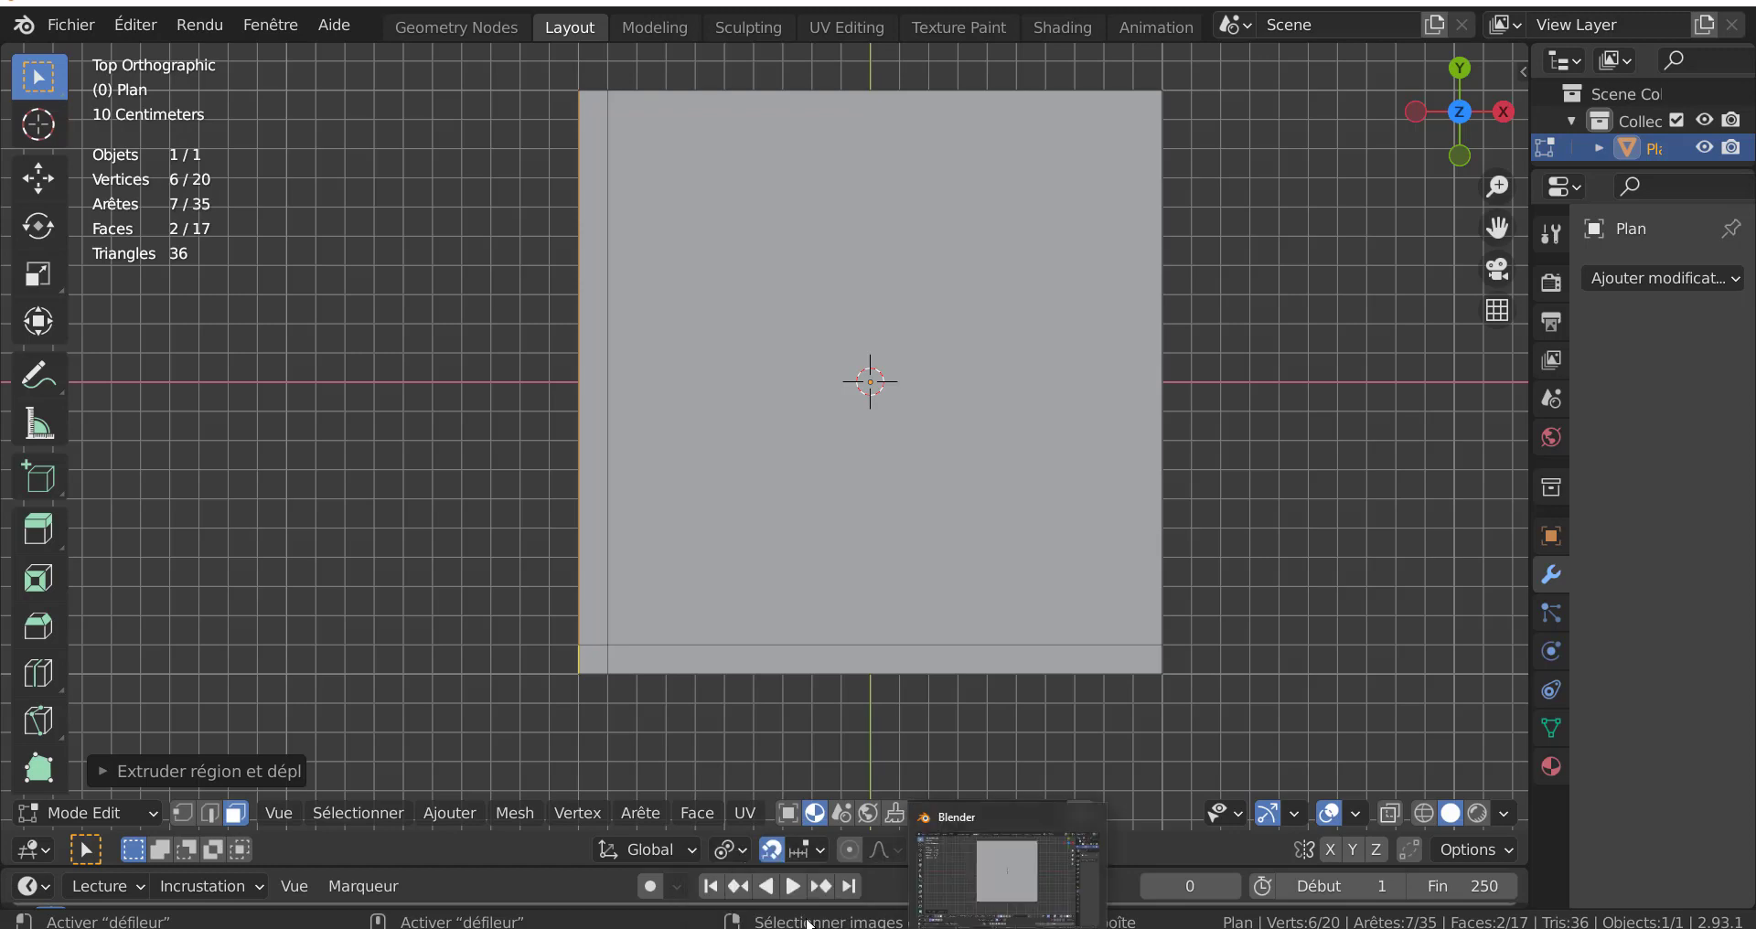
mouse_move(847, 259)
middle_down()
mouse_move(1151, 464)
mouse_move(785, 521)
mouse_move(834, 494)
middle_up()
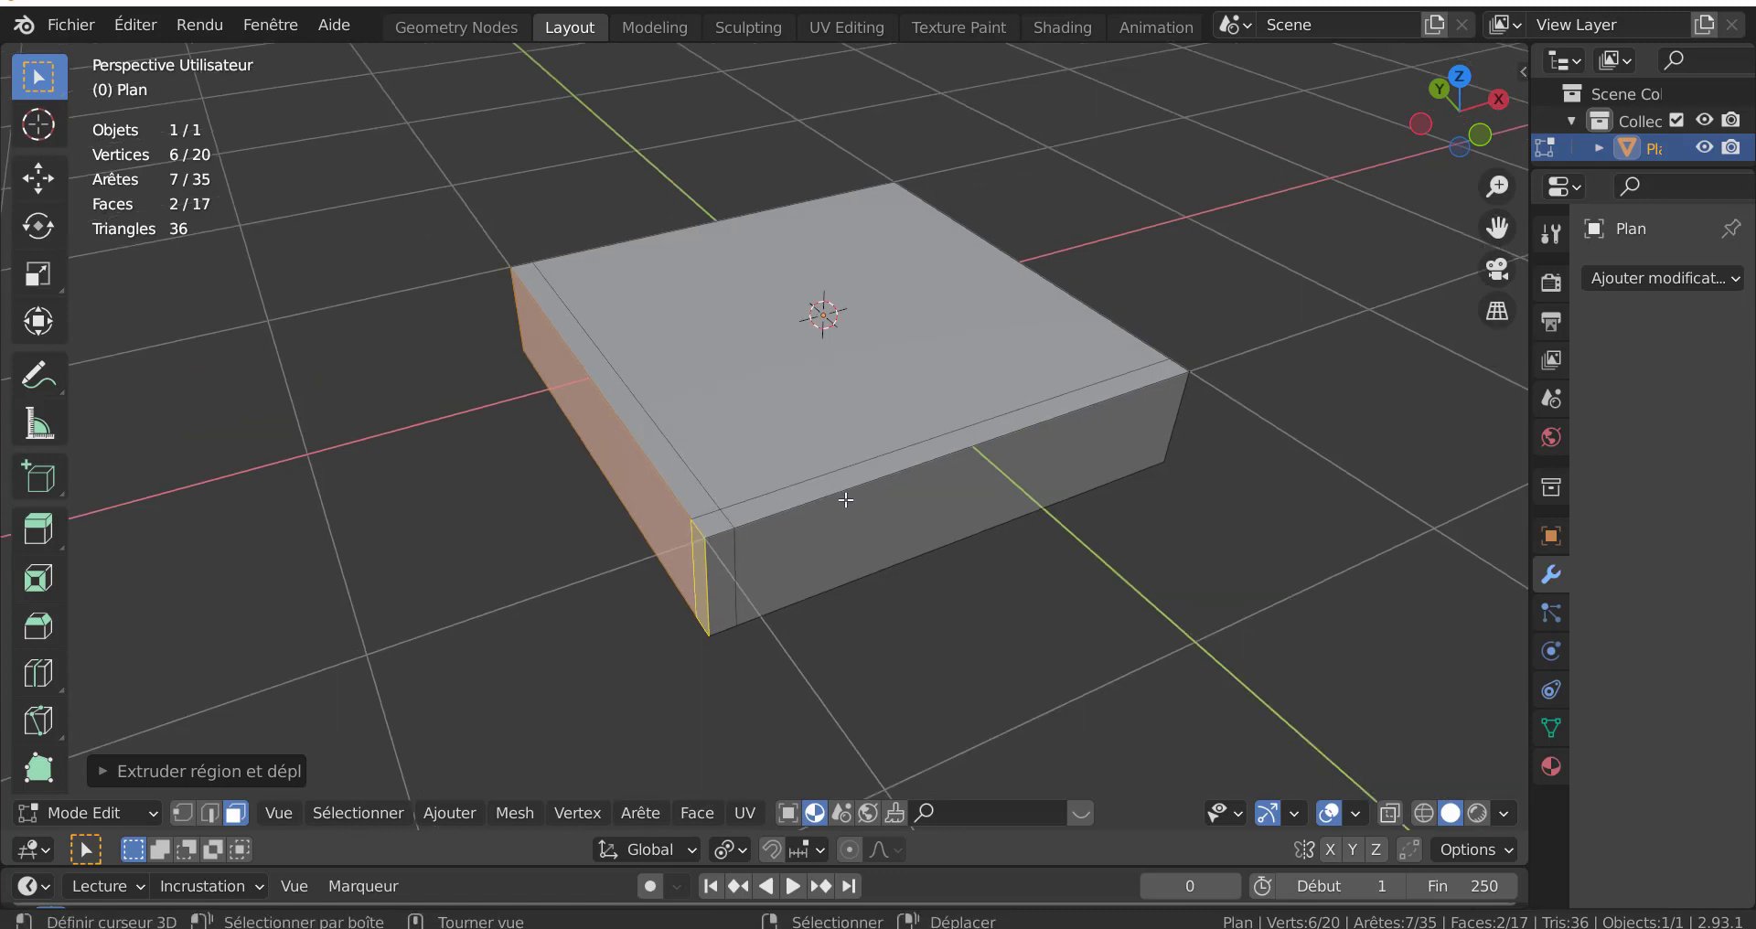
- Delete the whole box object from Object Mode
key(a)
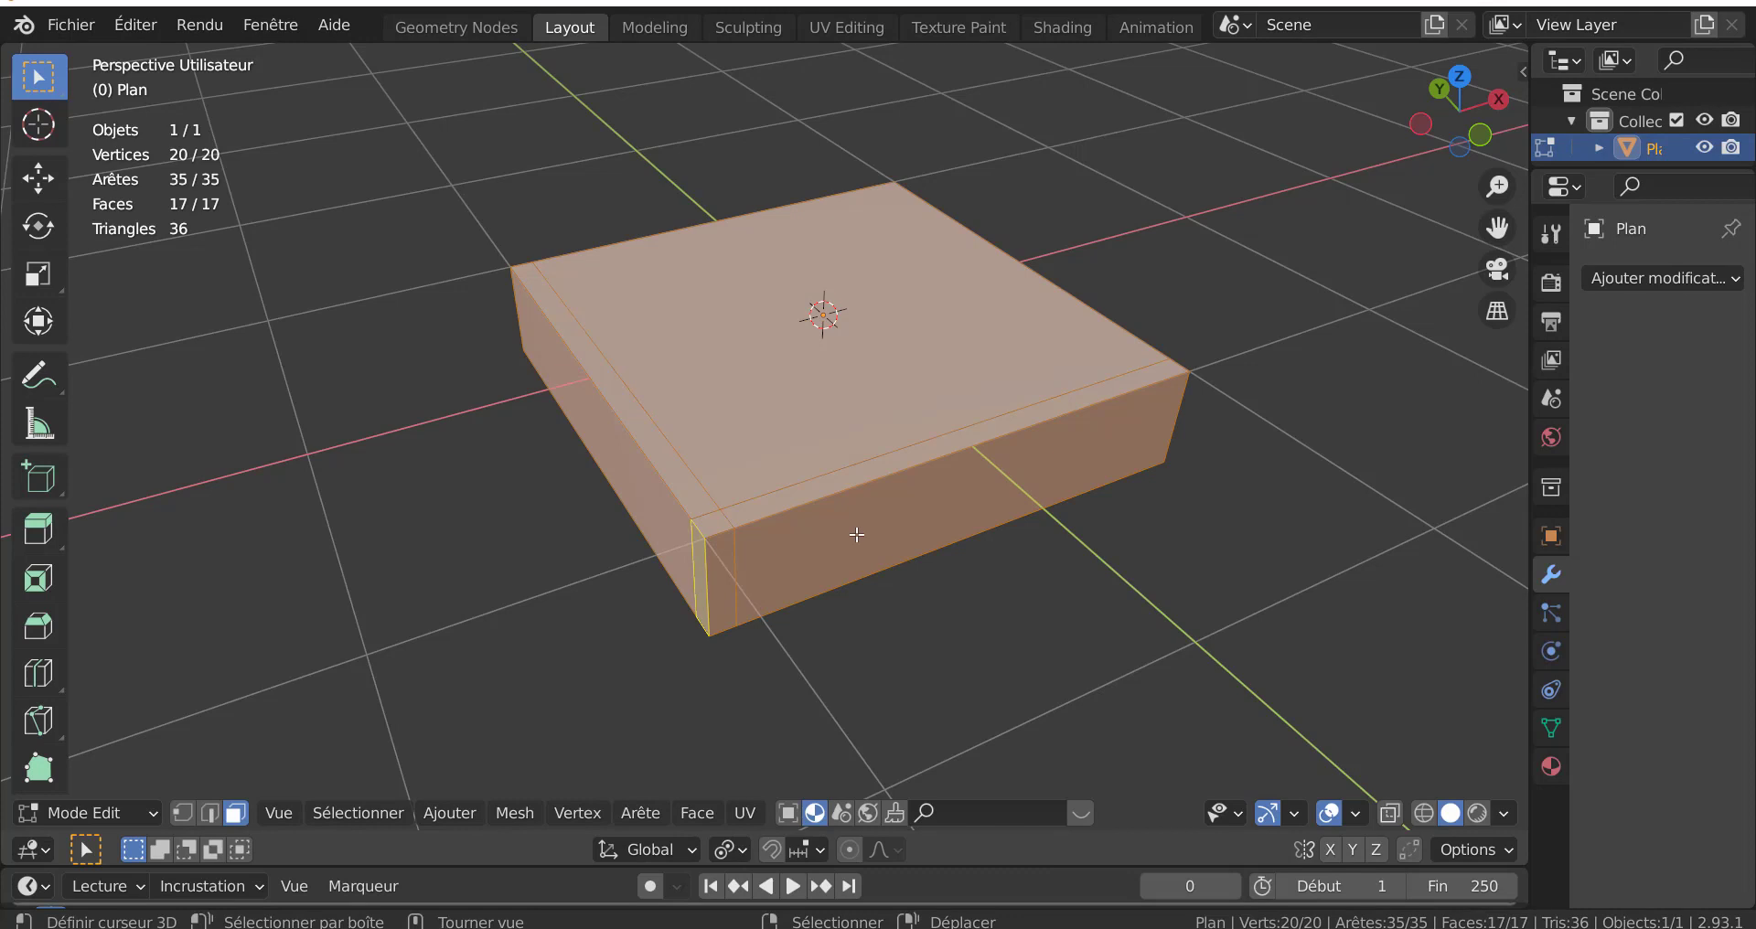
key(Tab)
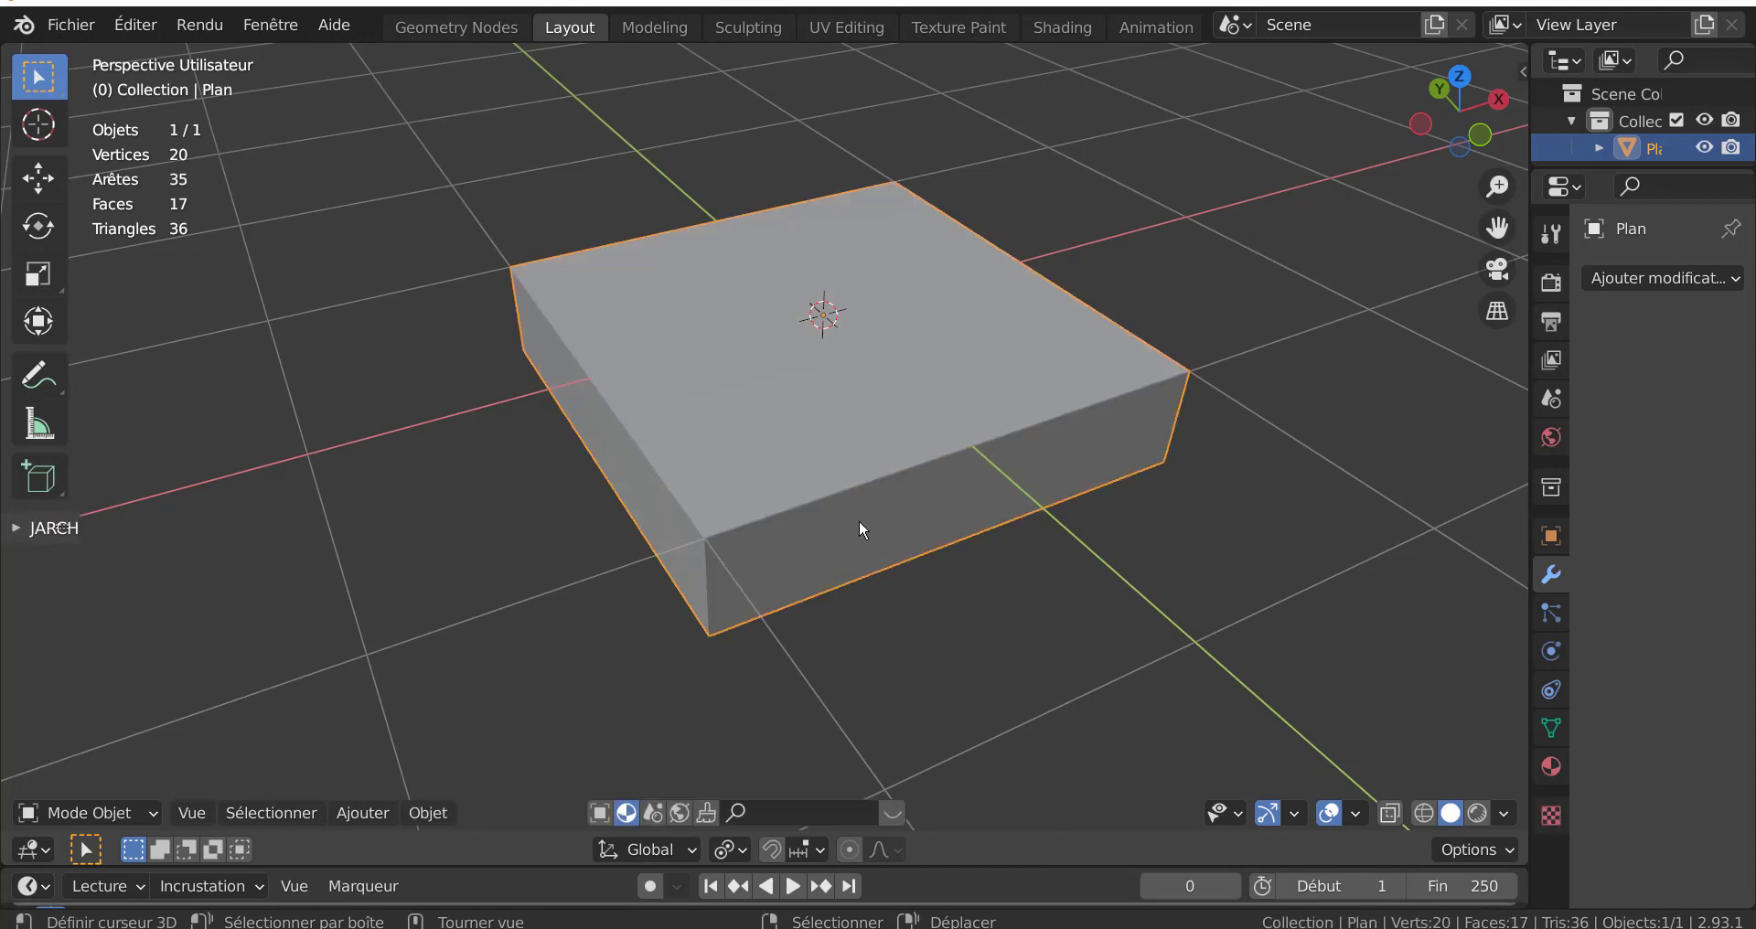
key(x)
click(852, 529)
mouse_move(853, 529)
middle_down()
mouse_move(995, 501)
mouse_move(1001, 529)
mouse_move(816, 732)
middle_up()
- Add a new cube to the empty scene
click(363, 809)
mouse_move(388, 779)
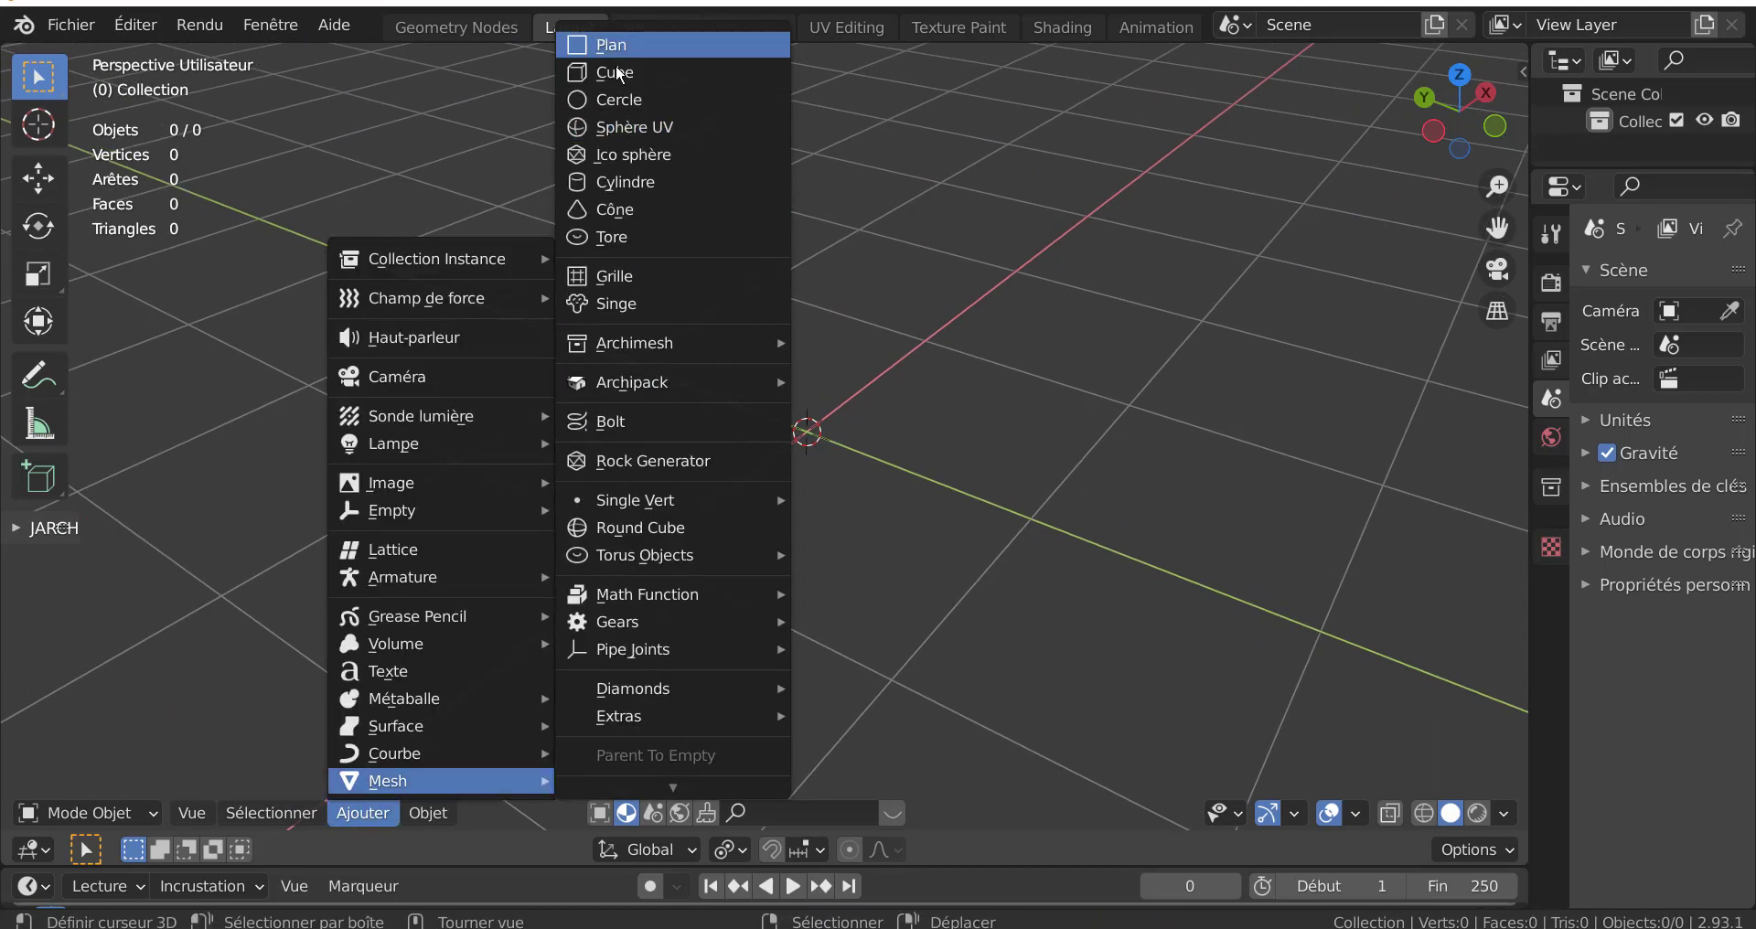
click(622, 67)
scroll(879, 399, down, 4)
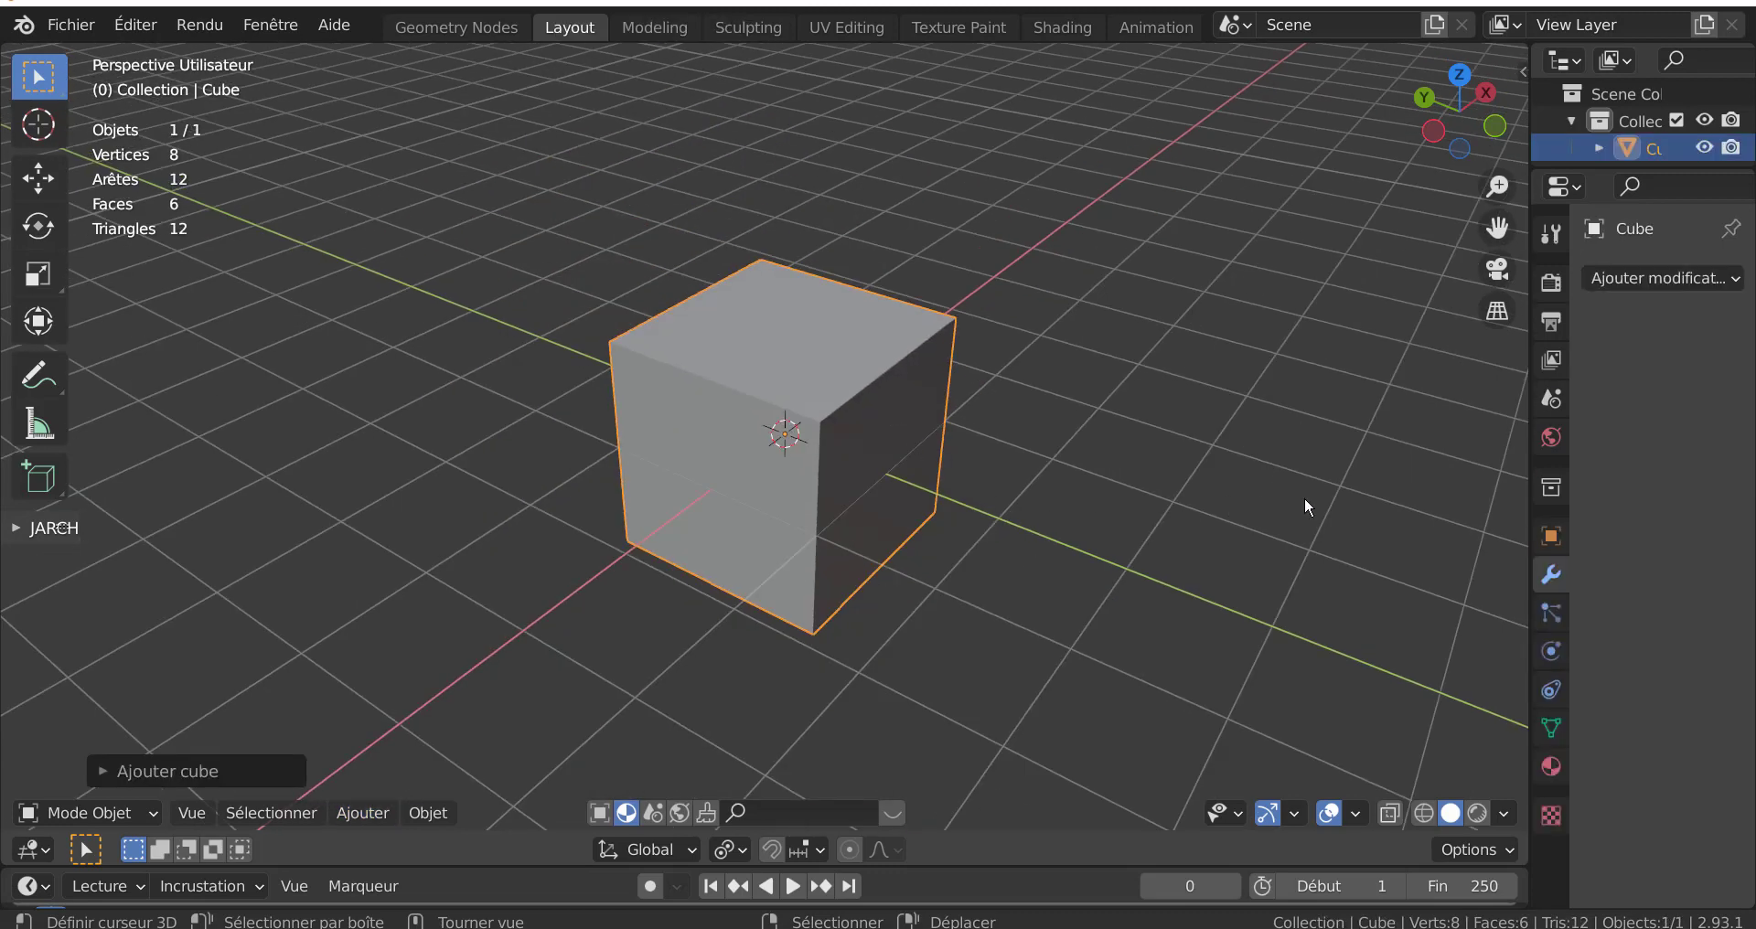
drag(1528, 421, 1311, 430)
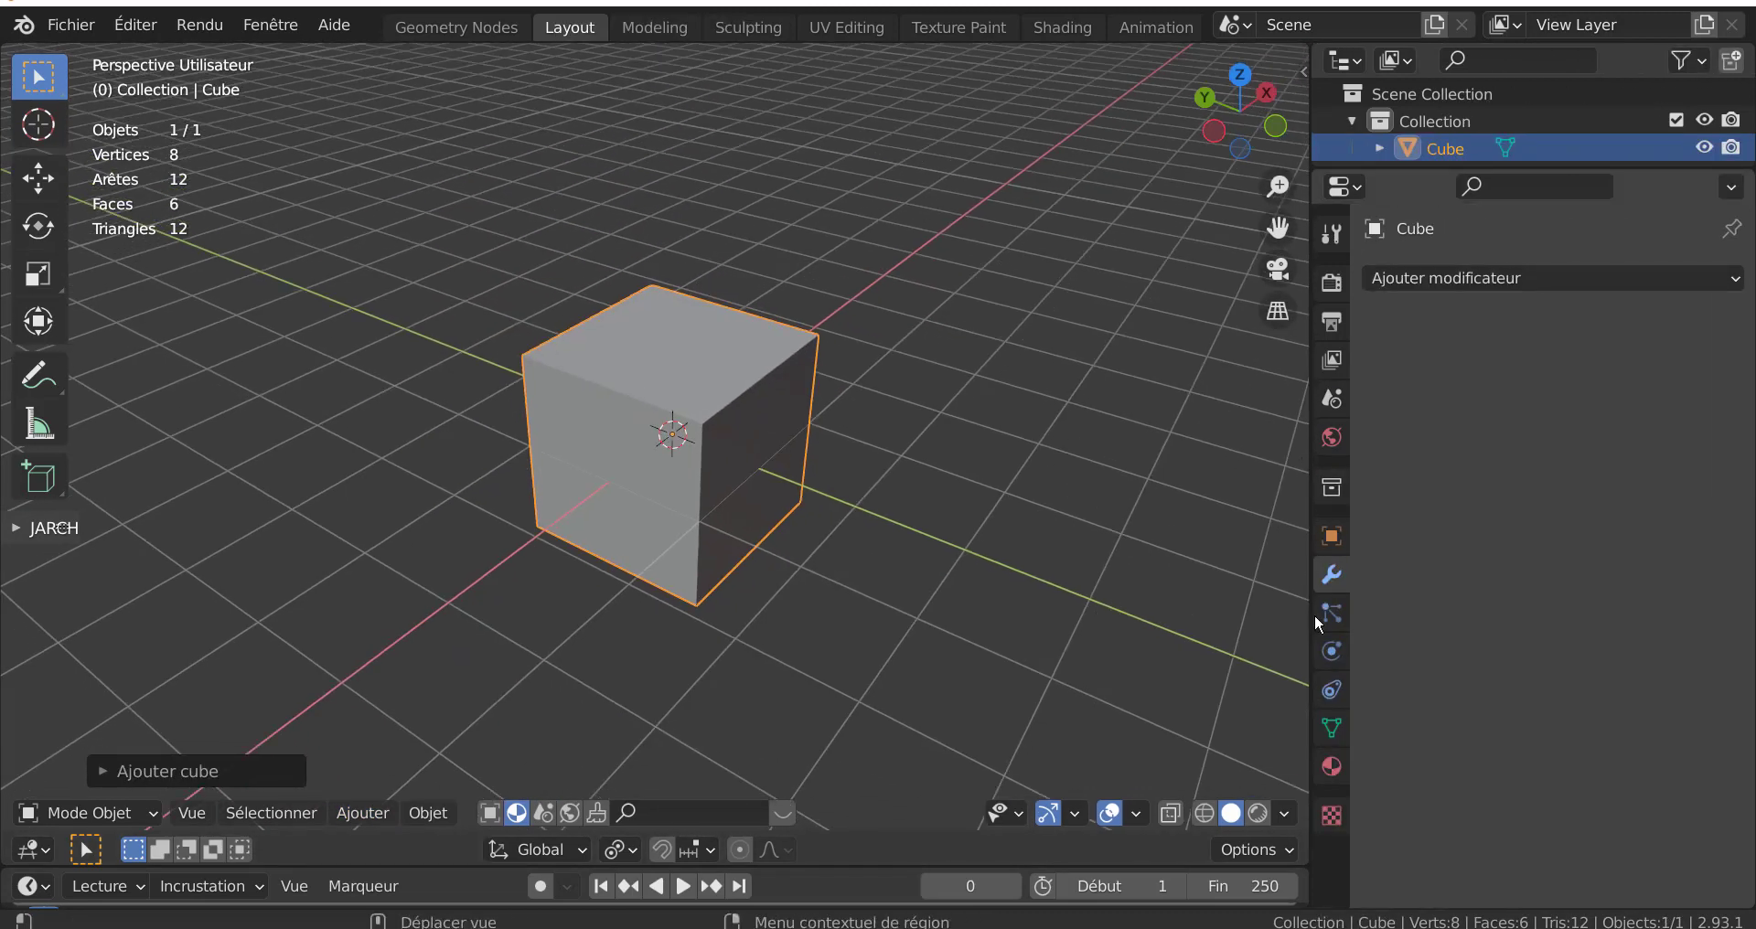
- Give the cube a Subdivision Surface modifier at viewport level 2, then enter Edit Mode
click(1513, 274)
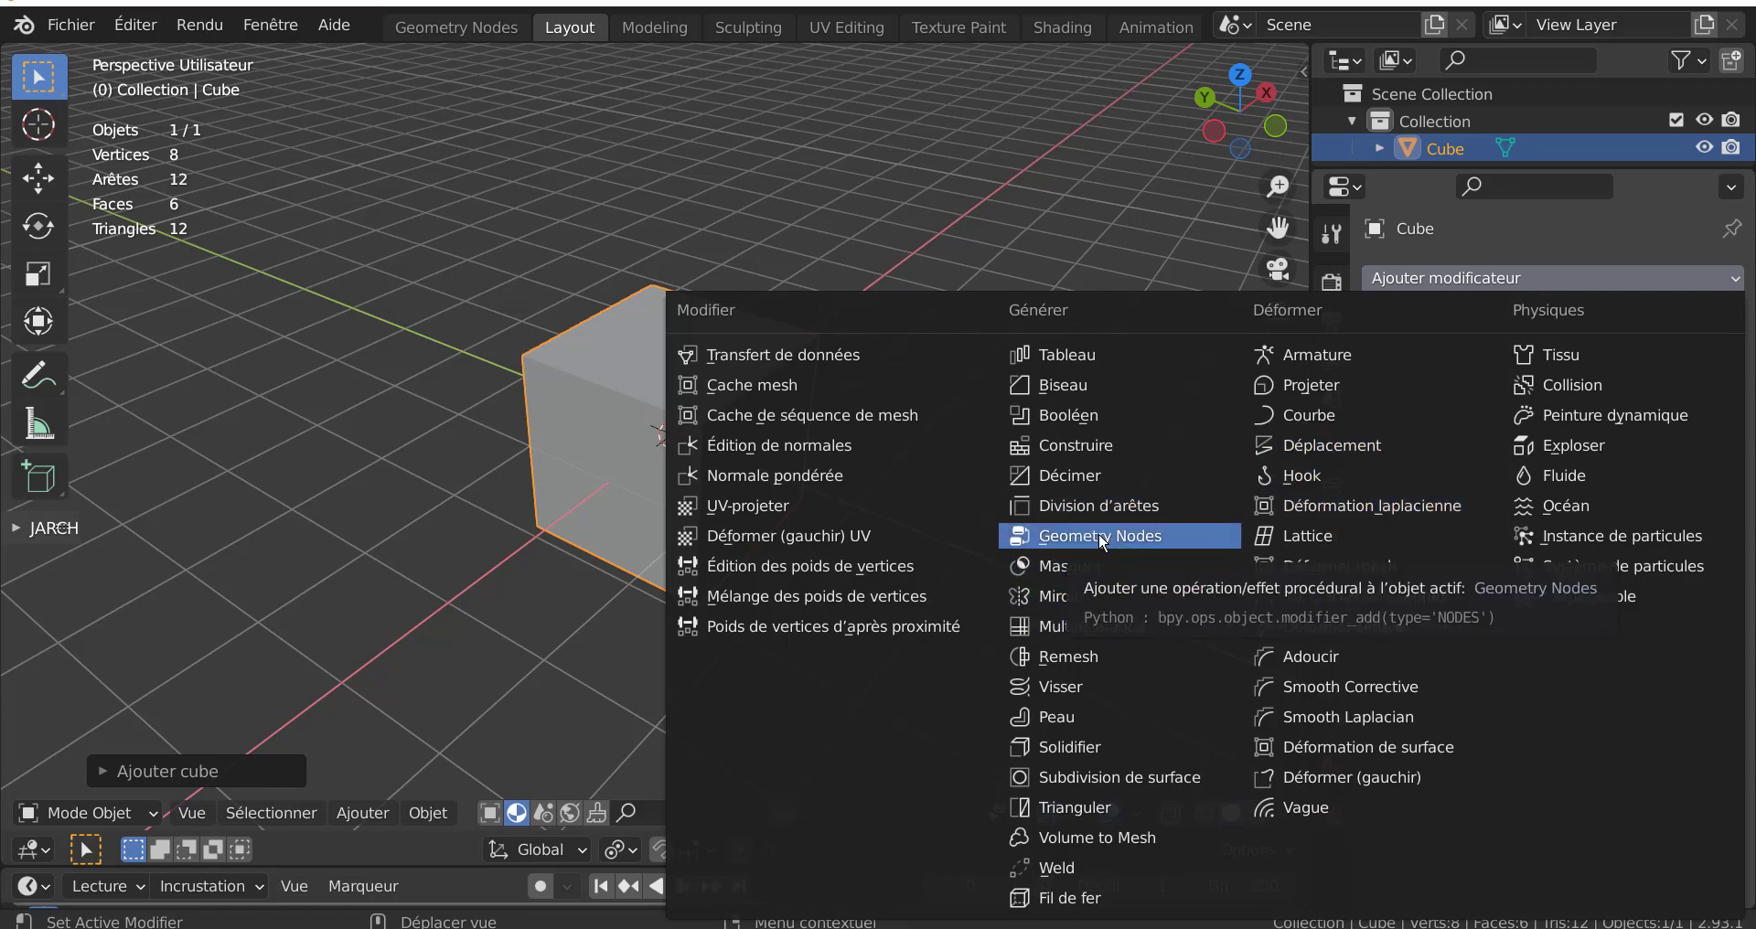
click(1119, 777)
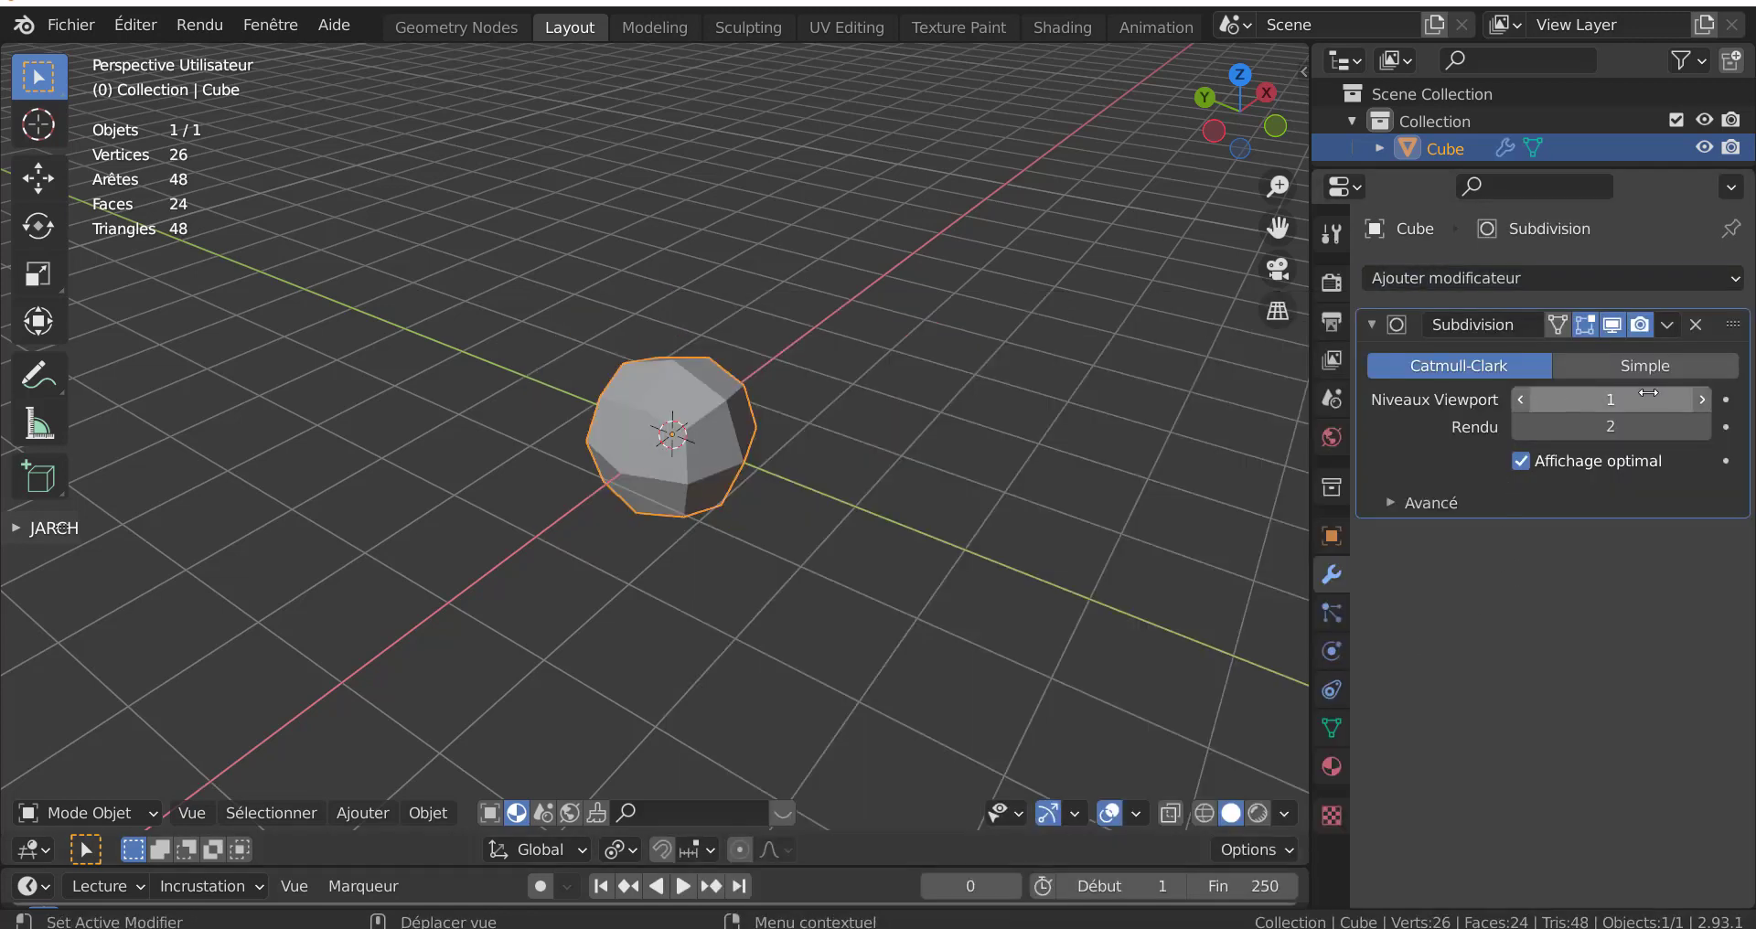
click(1703, 398)
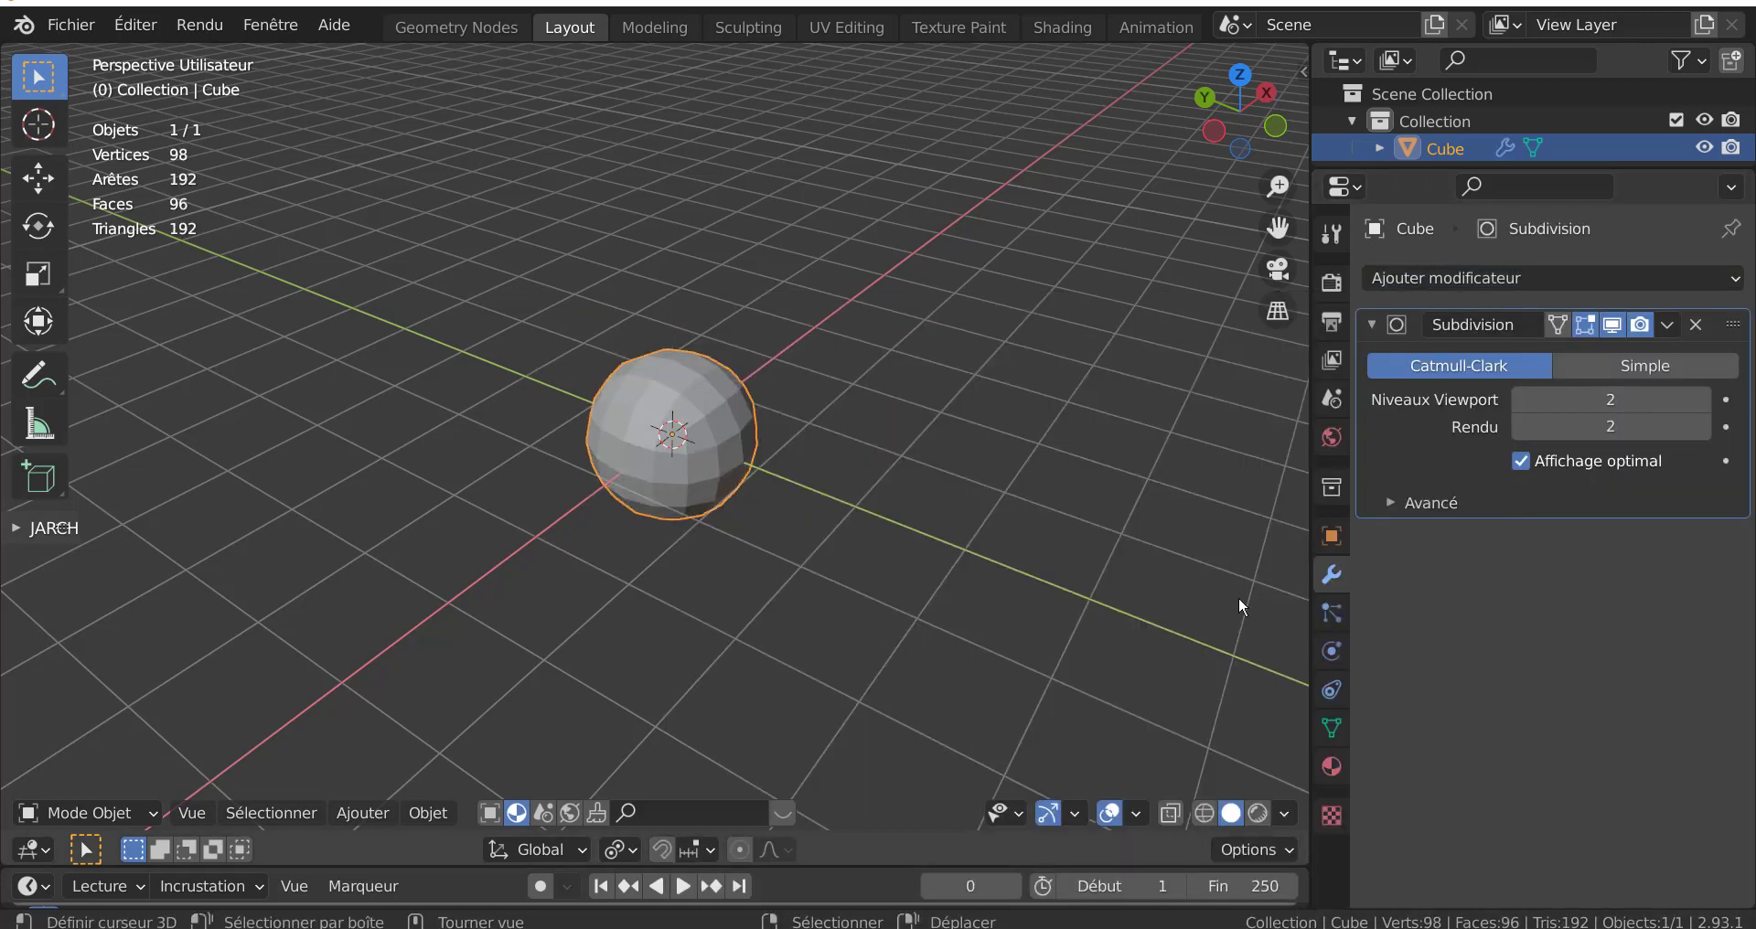
drag(1307, 541, 1460, 542)
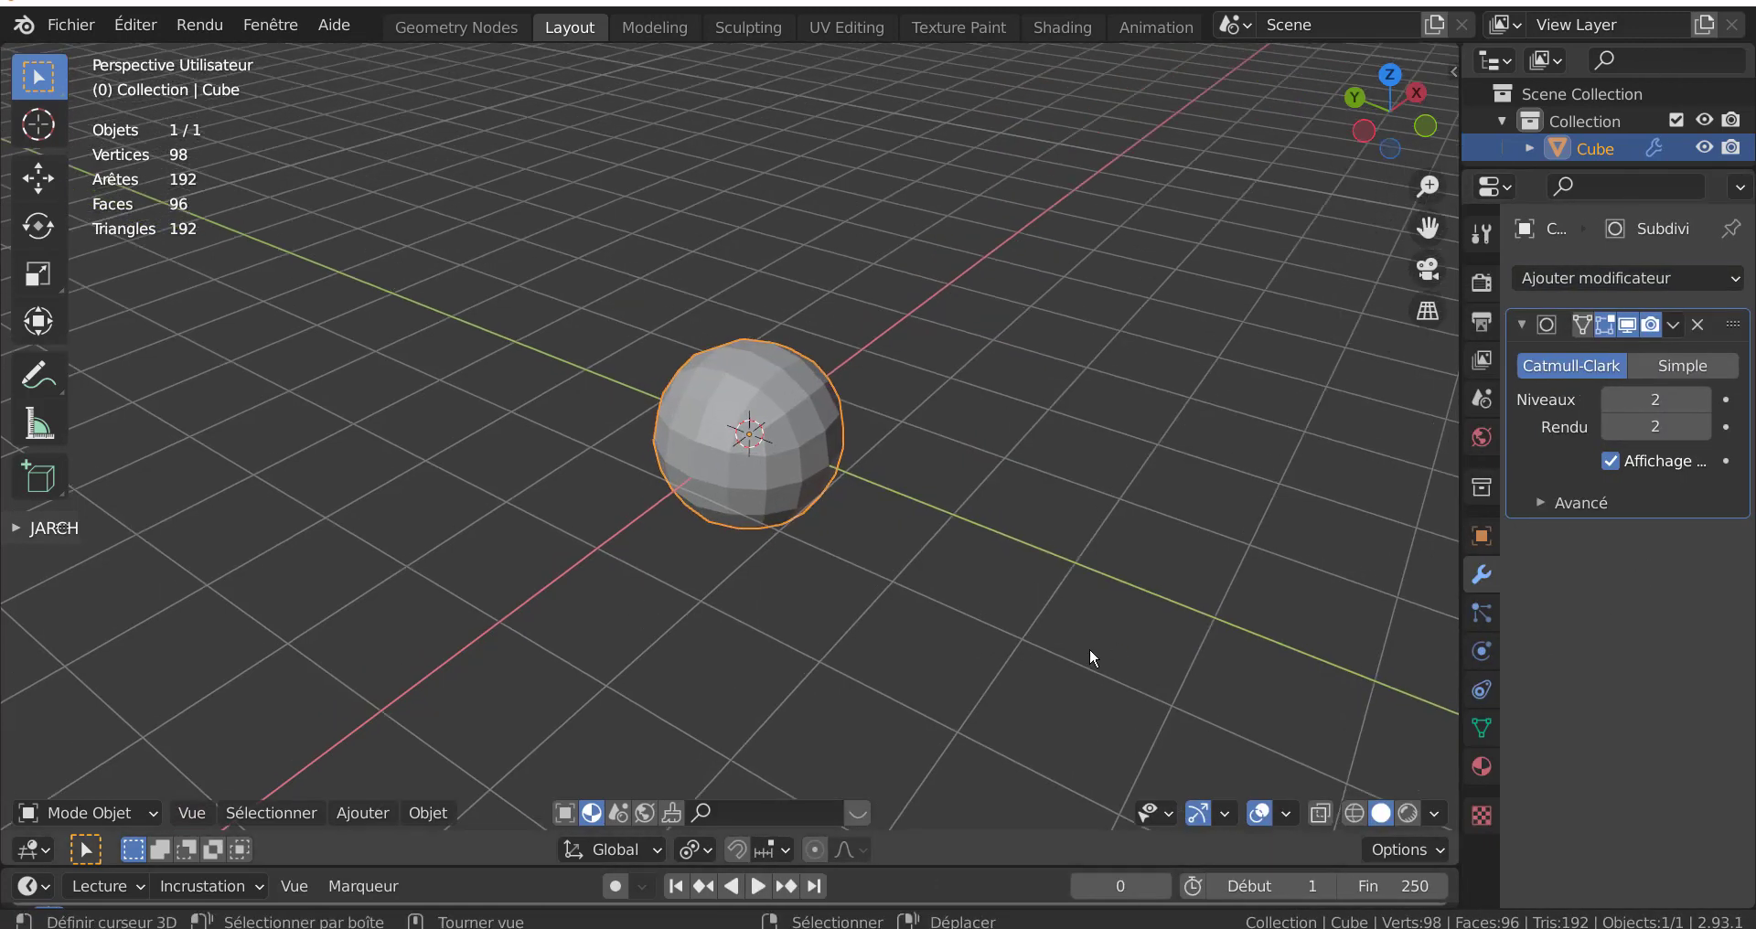
key(Tab)
mouse_move(980, 678)
middle_down()
mouse_move(1063, 658)
mouse_move(769, 426)
middle_up()
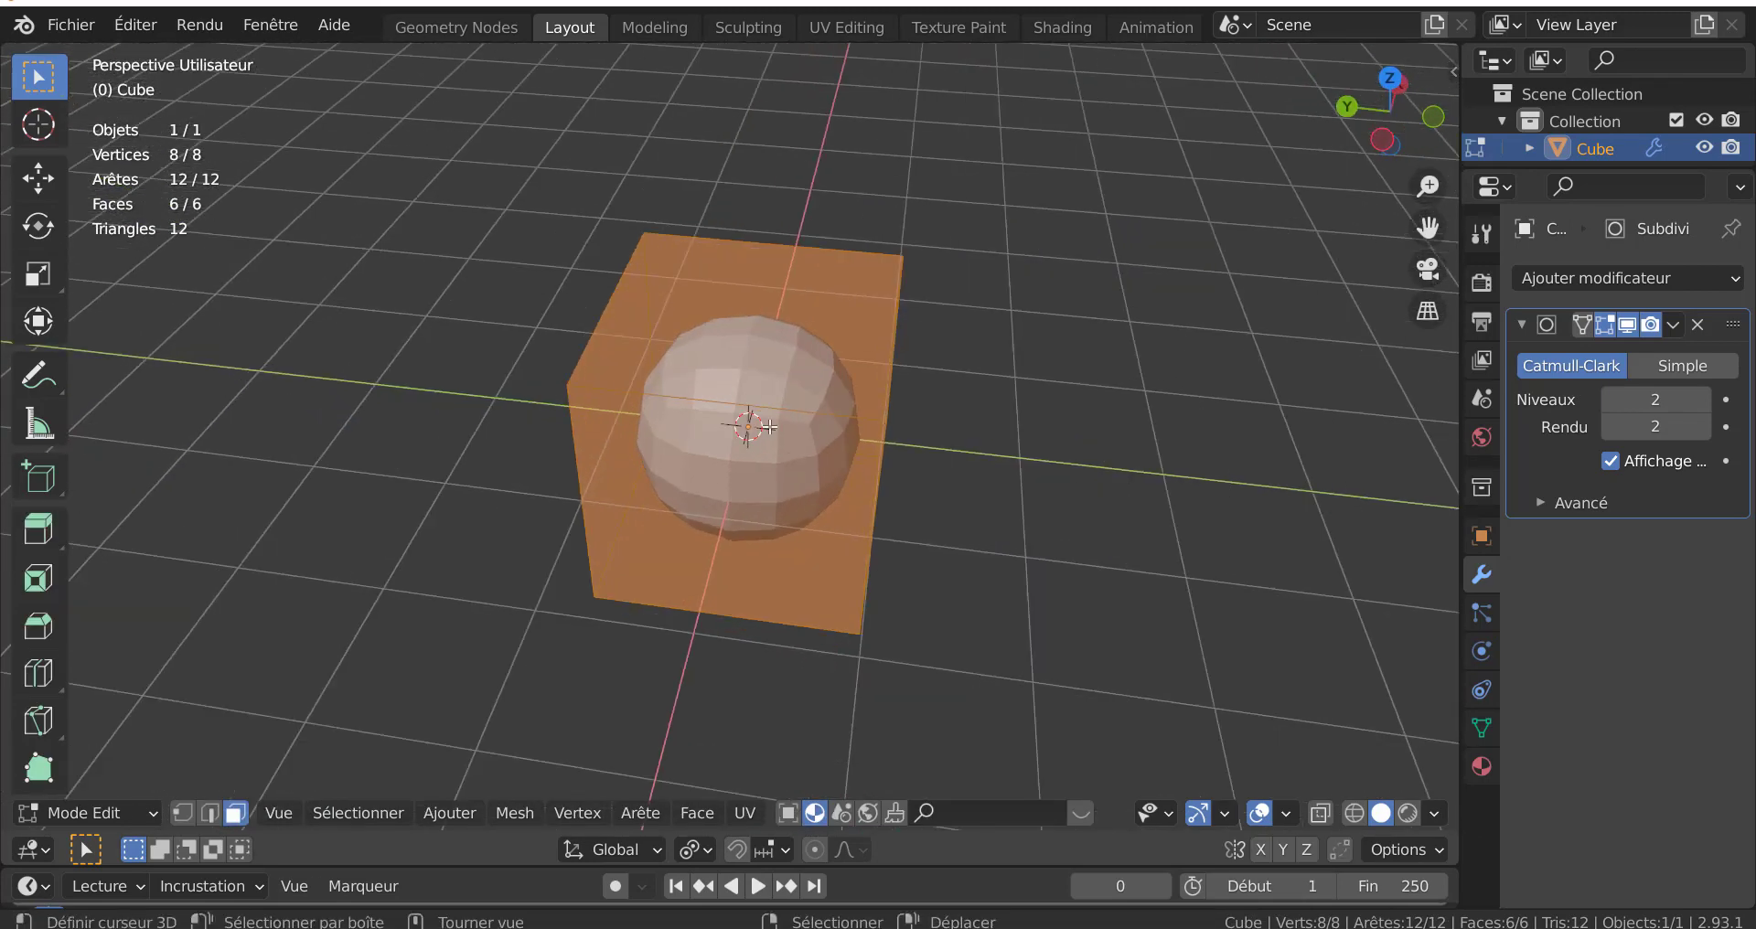
- Add two centred loop cuts around the cube and select both loops
key(ctrl+r)
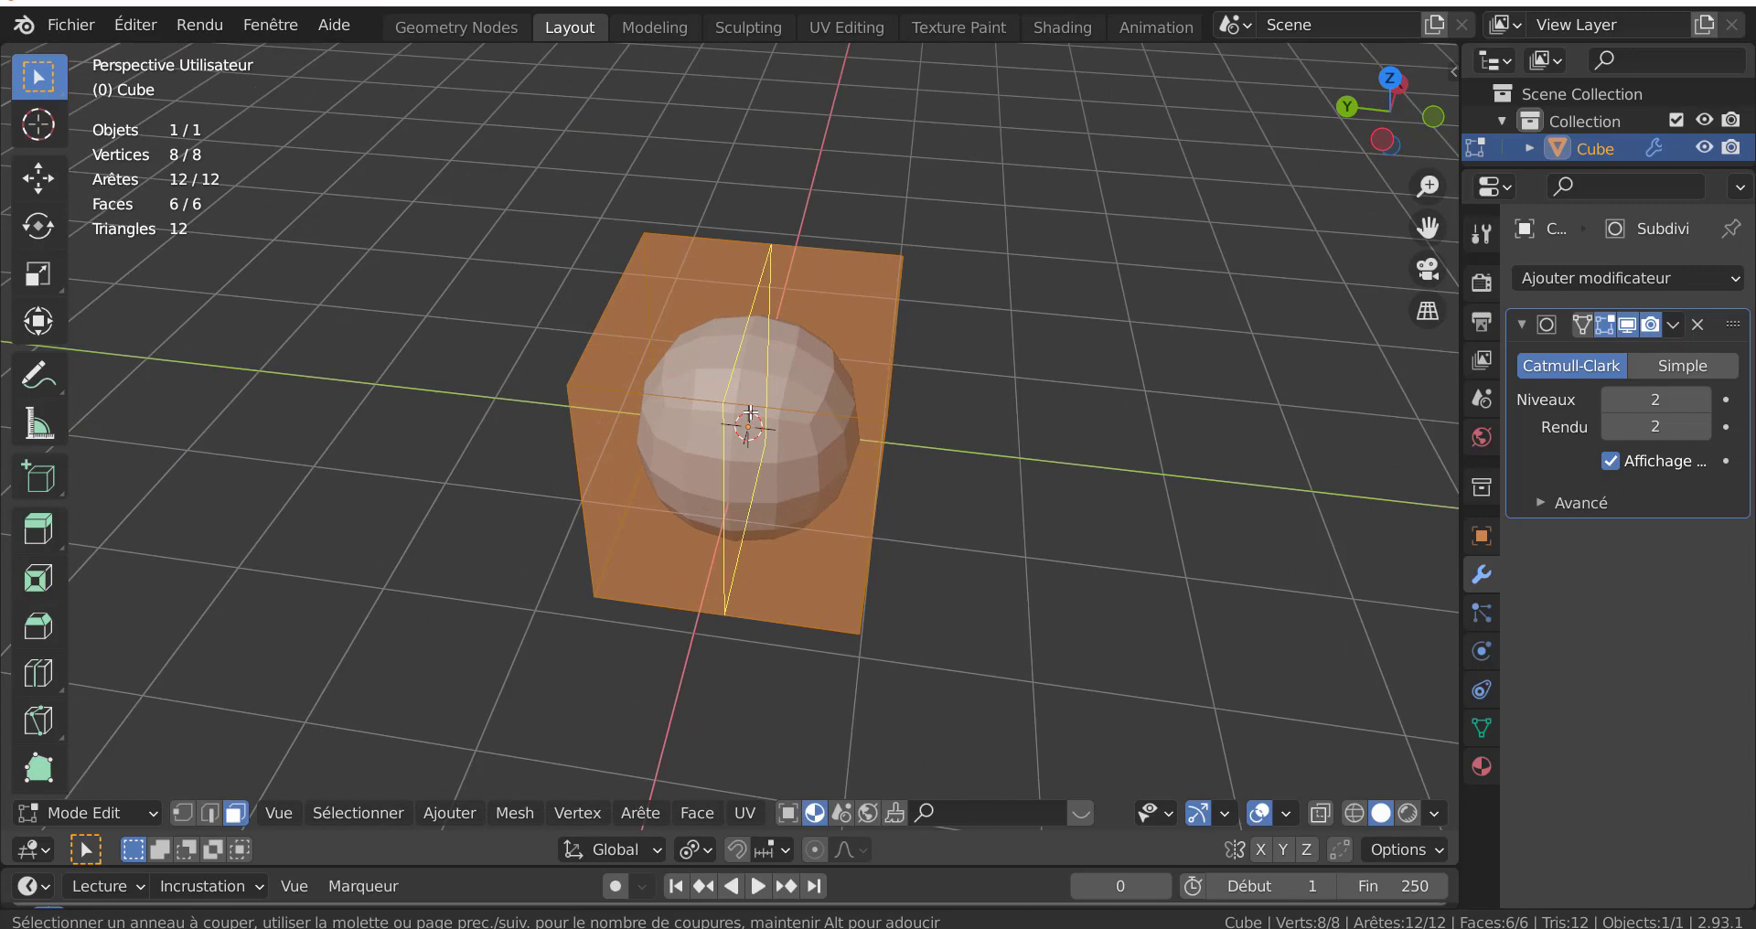
click(750, 414)
middle_drag(750, 413, 817, 450)
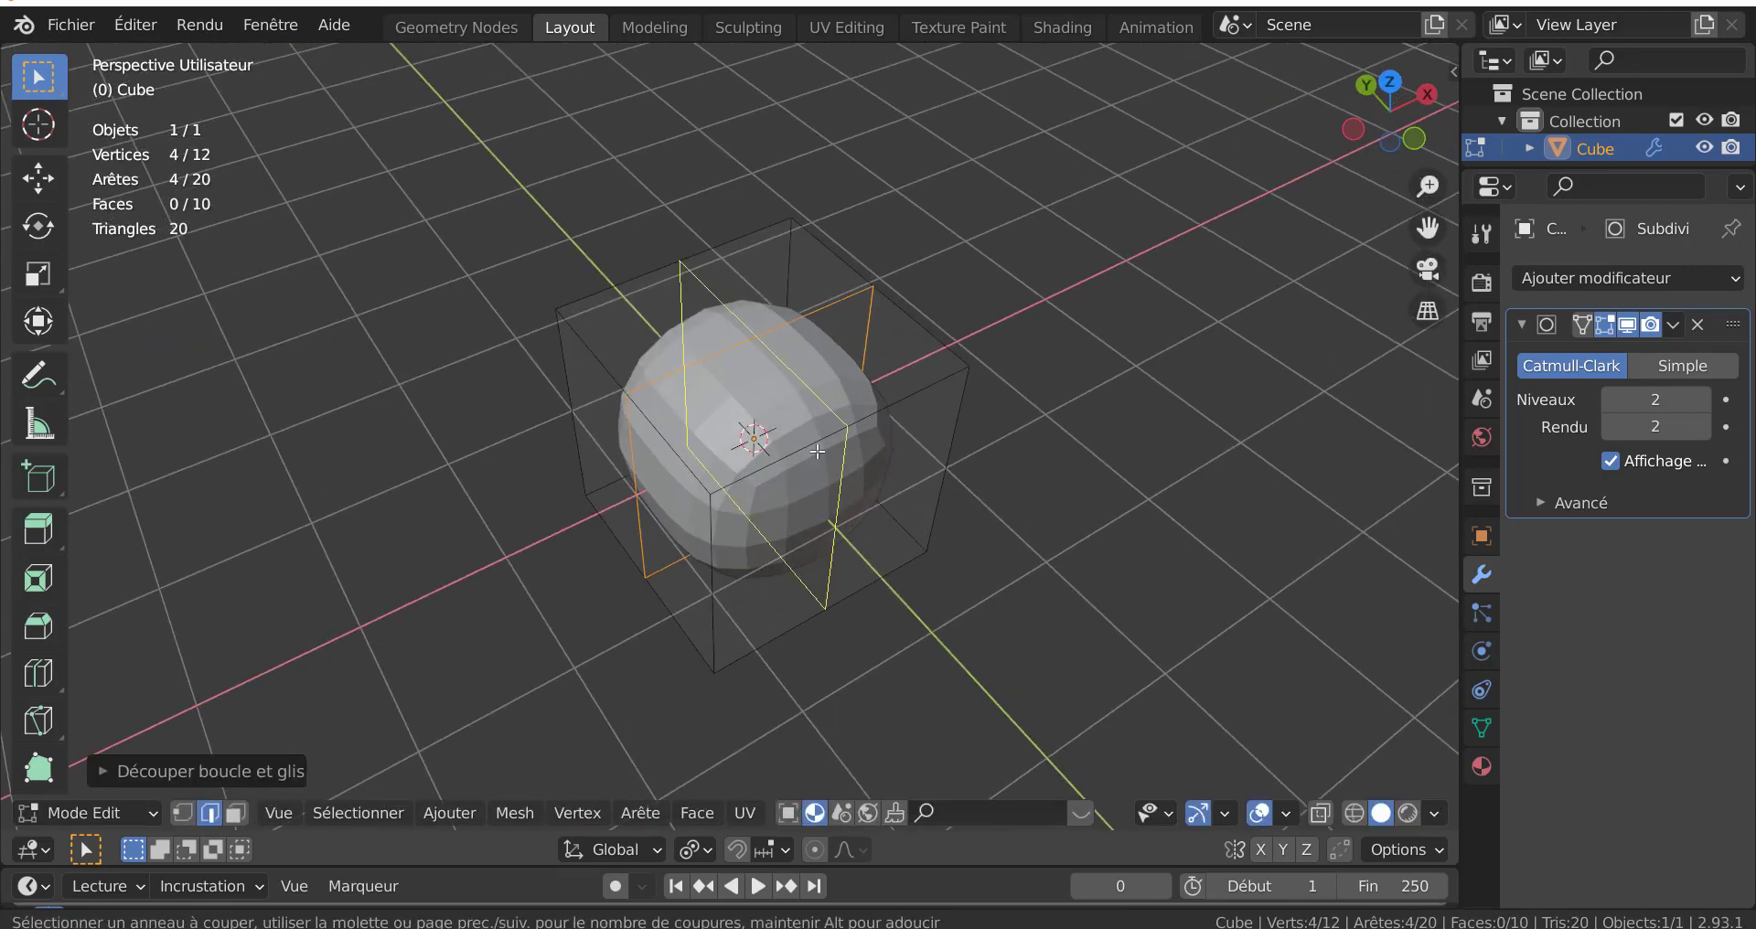
click(816, 451)
right_click(817, 451)
alt+shift+click(673, 371)
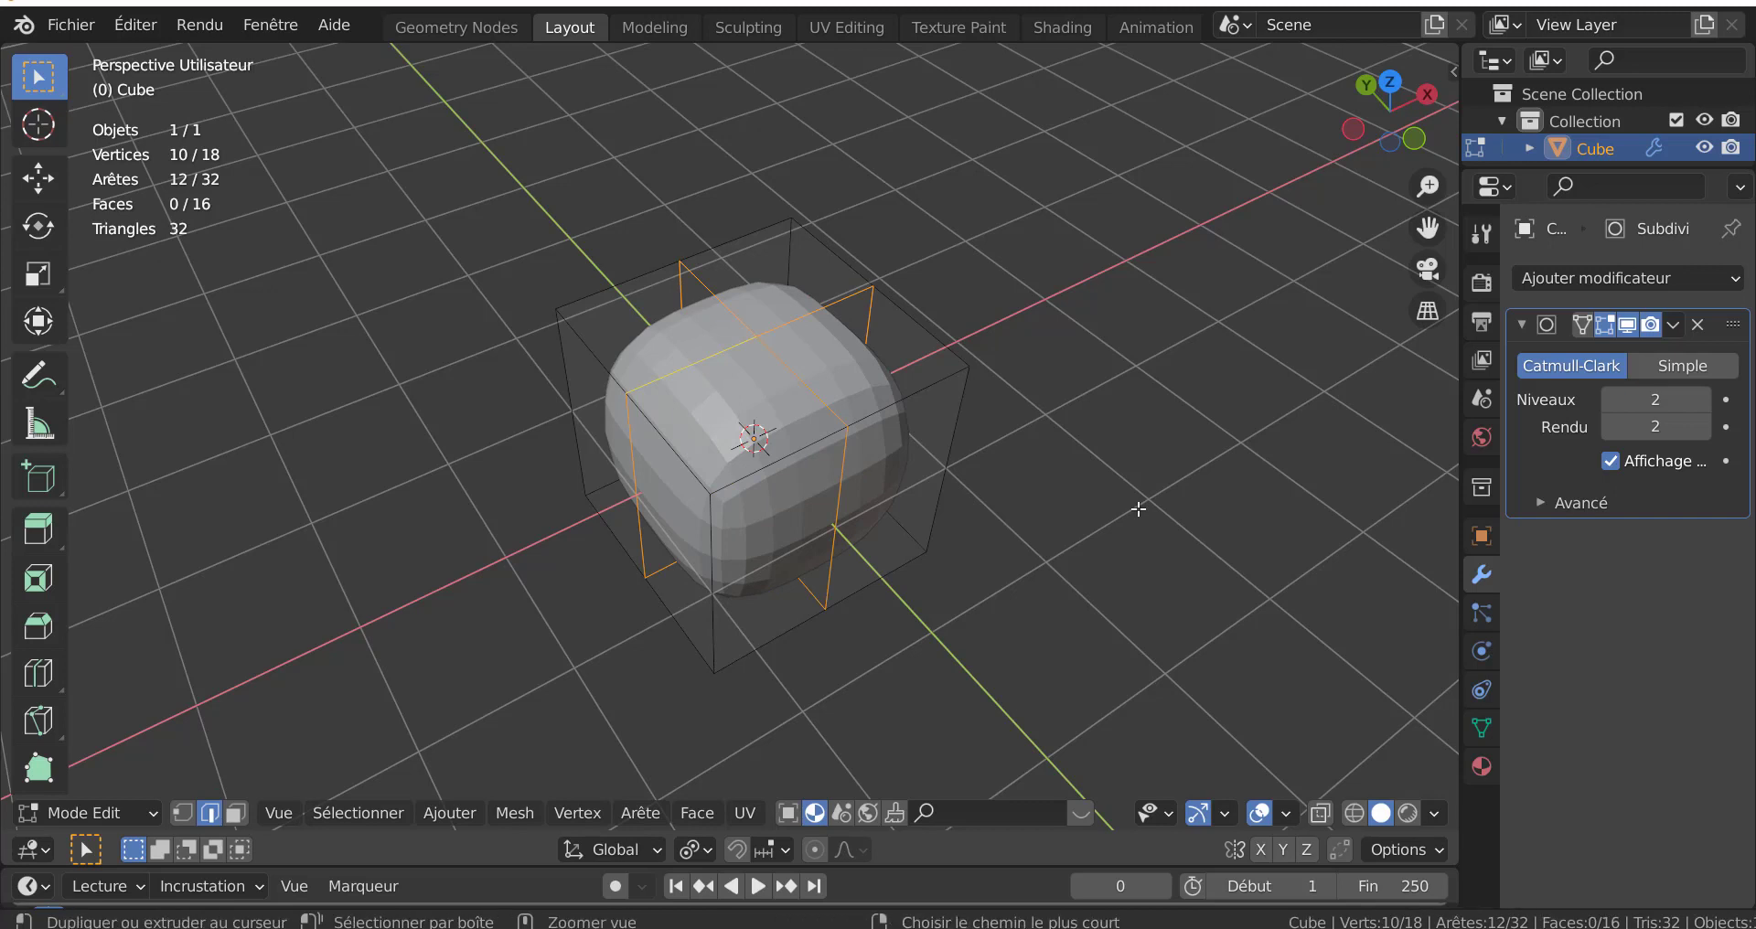
- Bevel the two loops into one-segment support edges, giving a 482-vertex rounded box in Object Mode
key(ctrl+b)
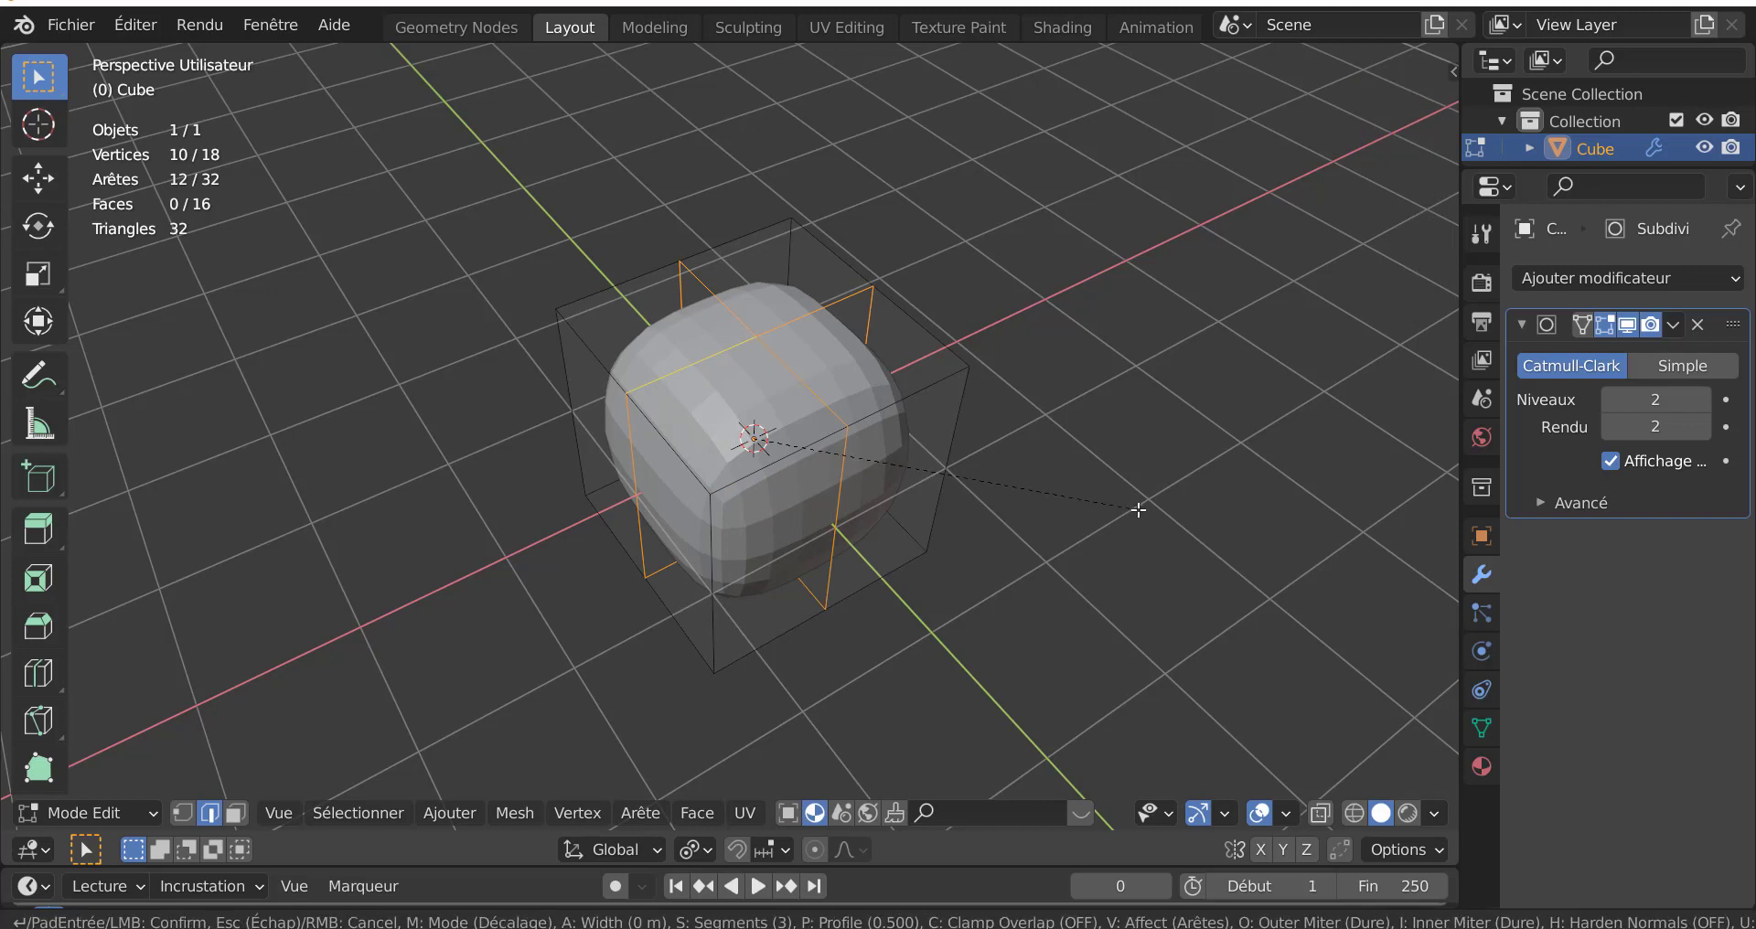
scroll(1137, 511, down, 1)
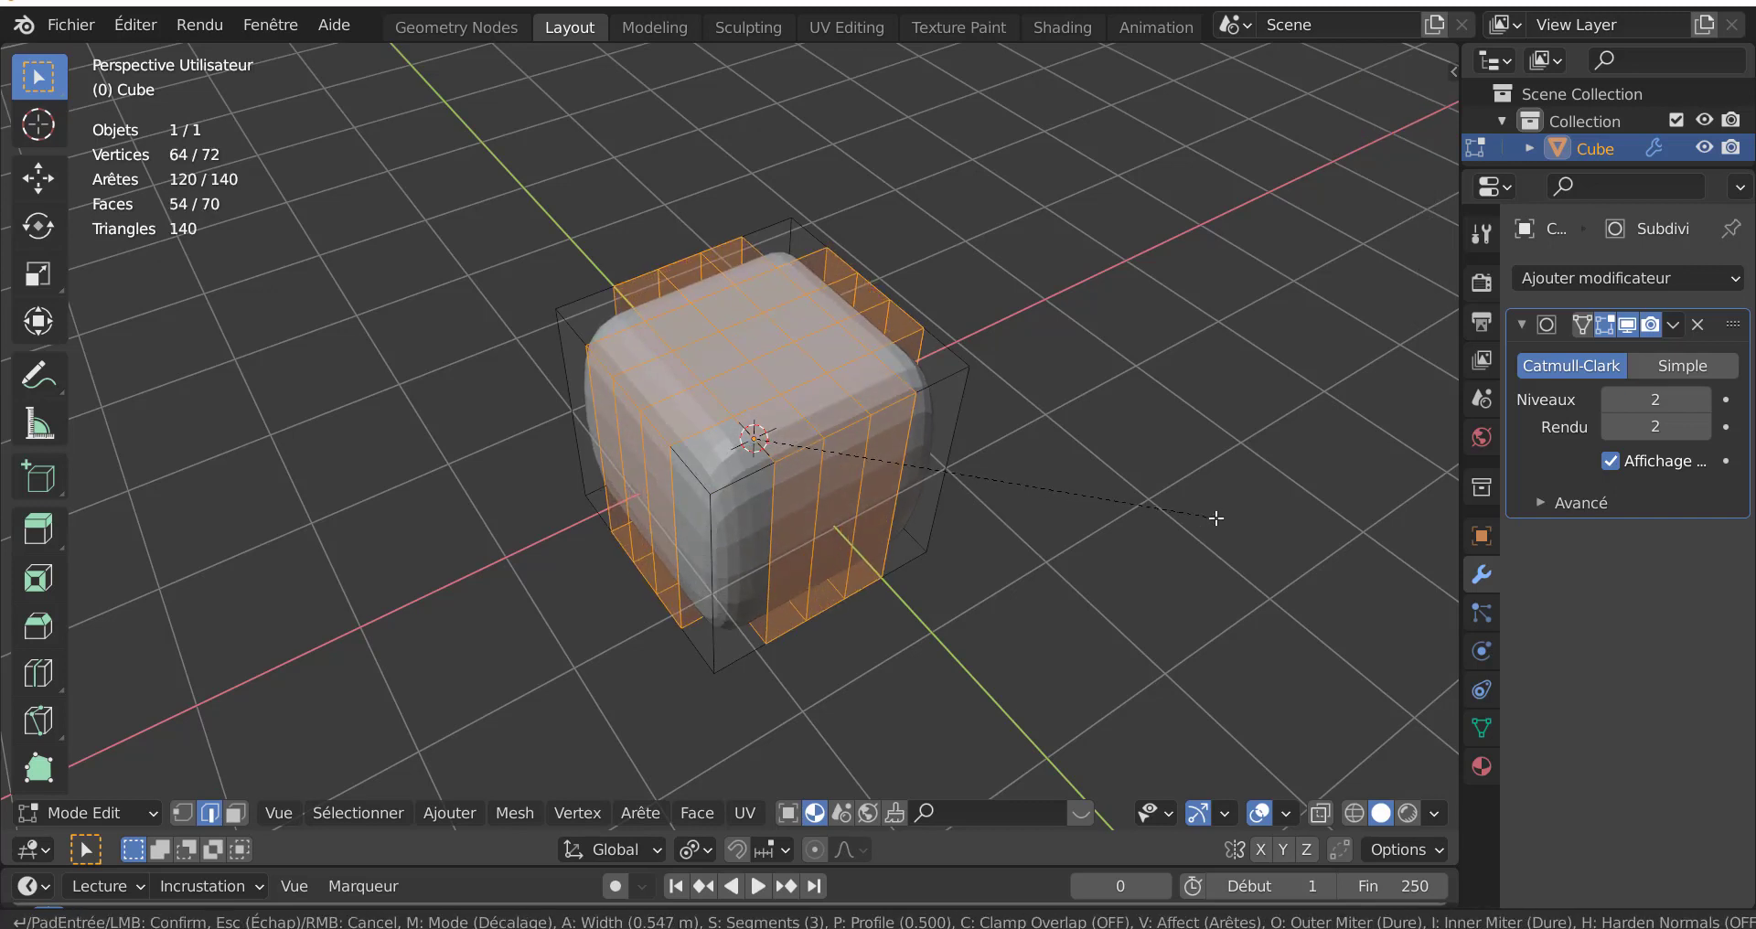
scroll(1215, 518, down, 1)
scroll(1215, 519, up, 1)
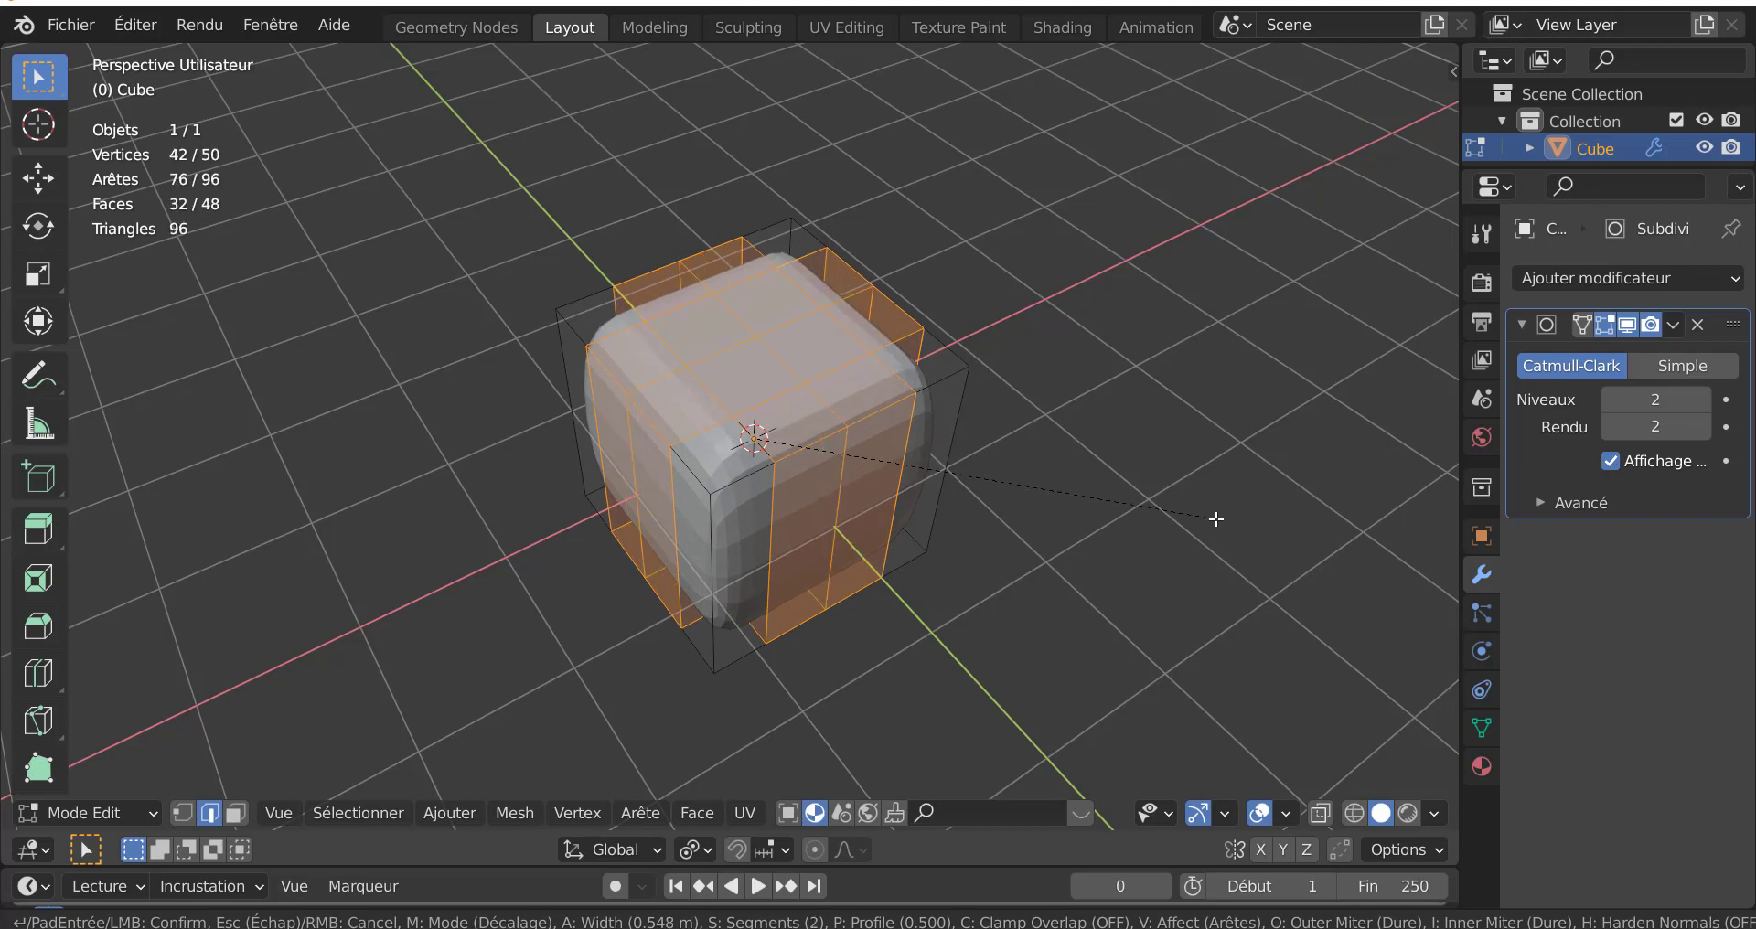
scroll(1215, 519, down, 1)
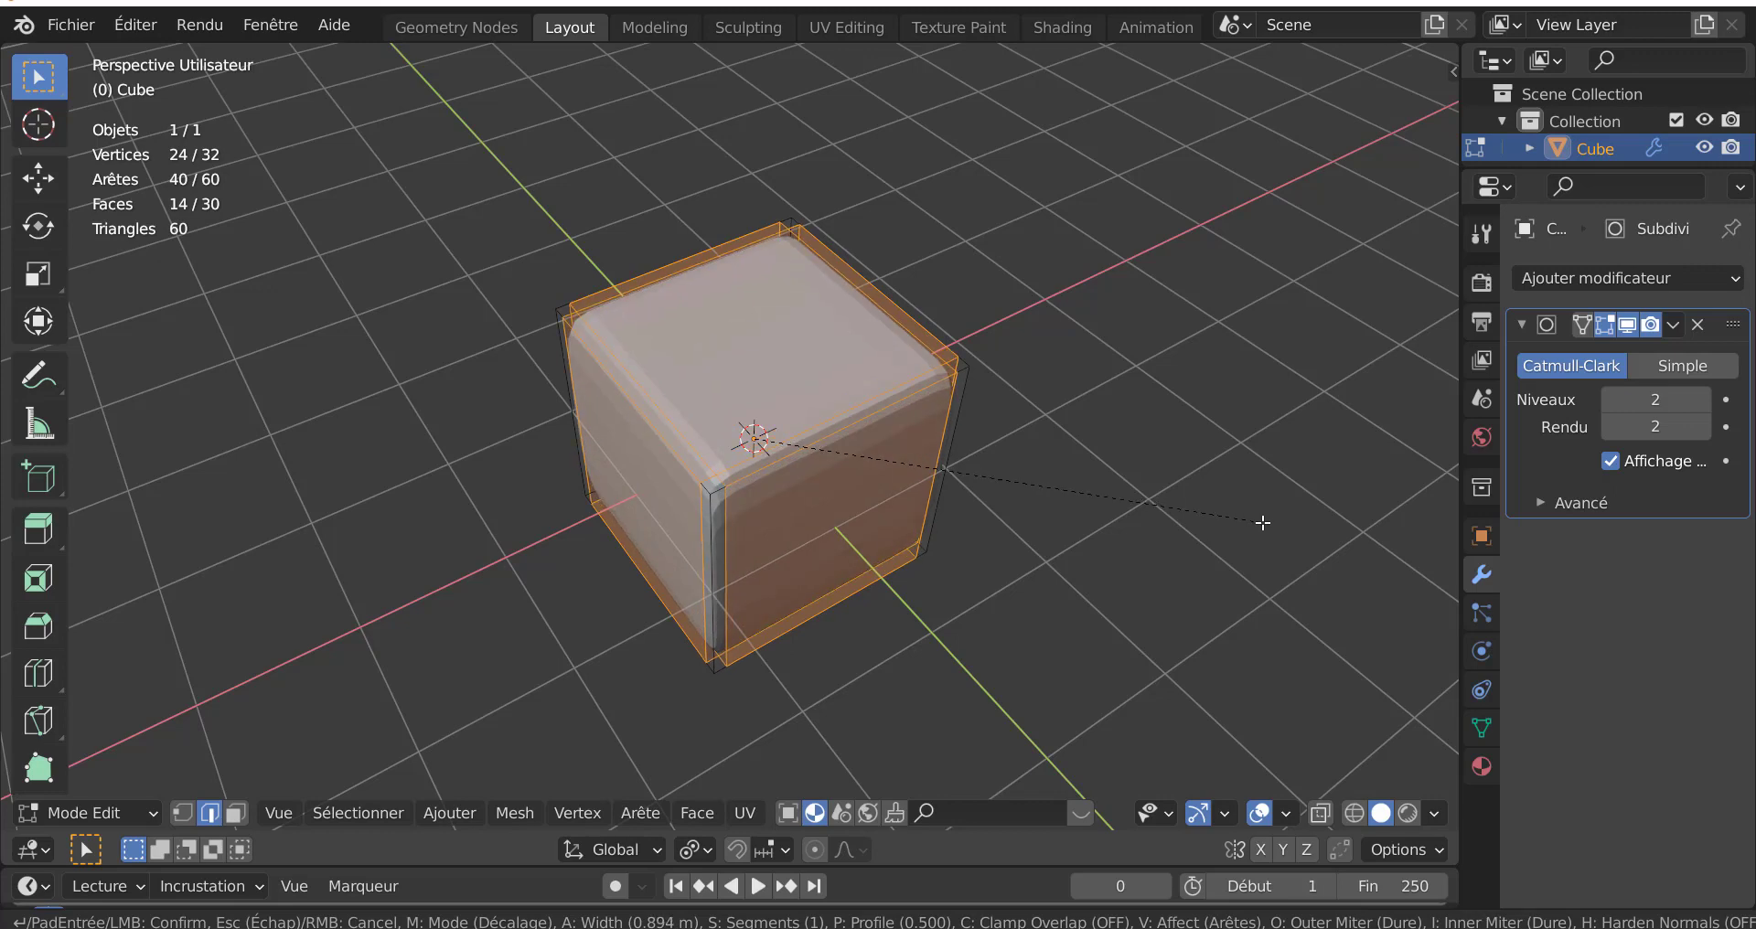
click(1262, 521)
key(Tab)
- Raise the Subdivision Surface viewport level from 2 to 4 and enter Edit Mode
middle_drag(1248, 526, 1183, 469)
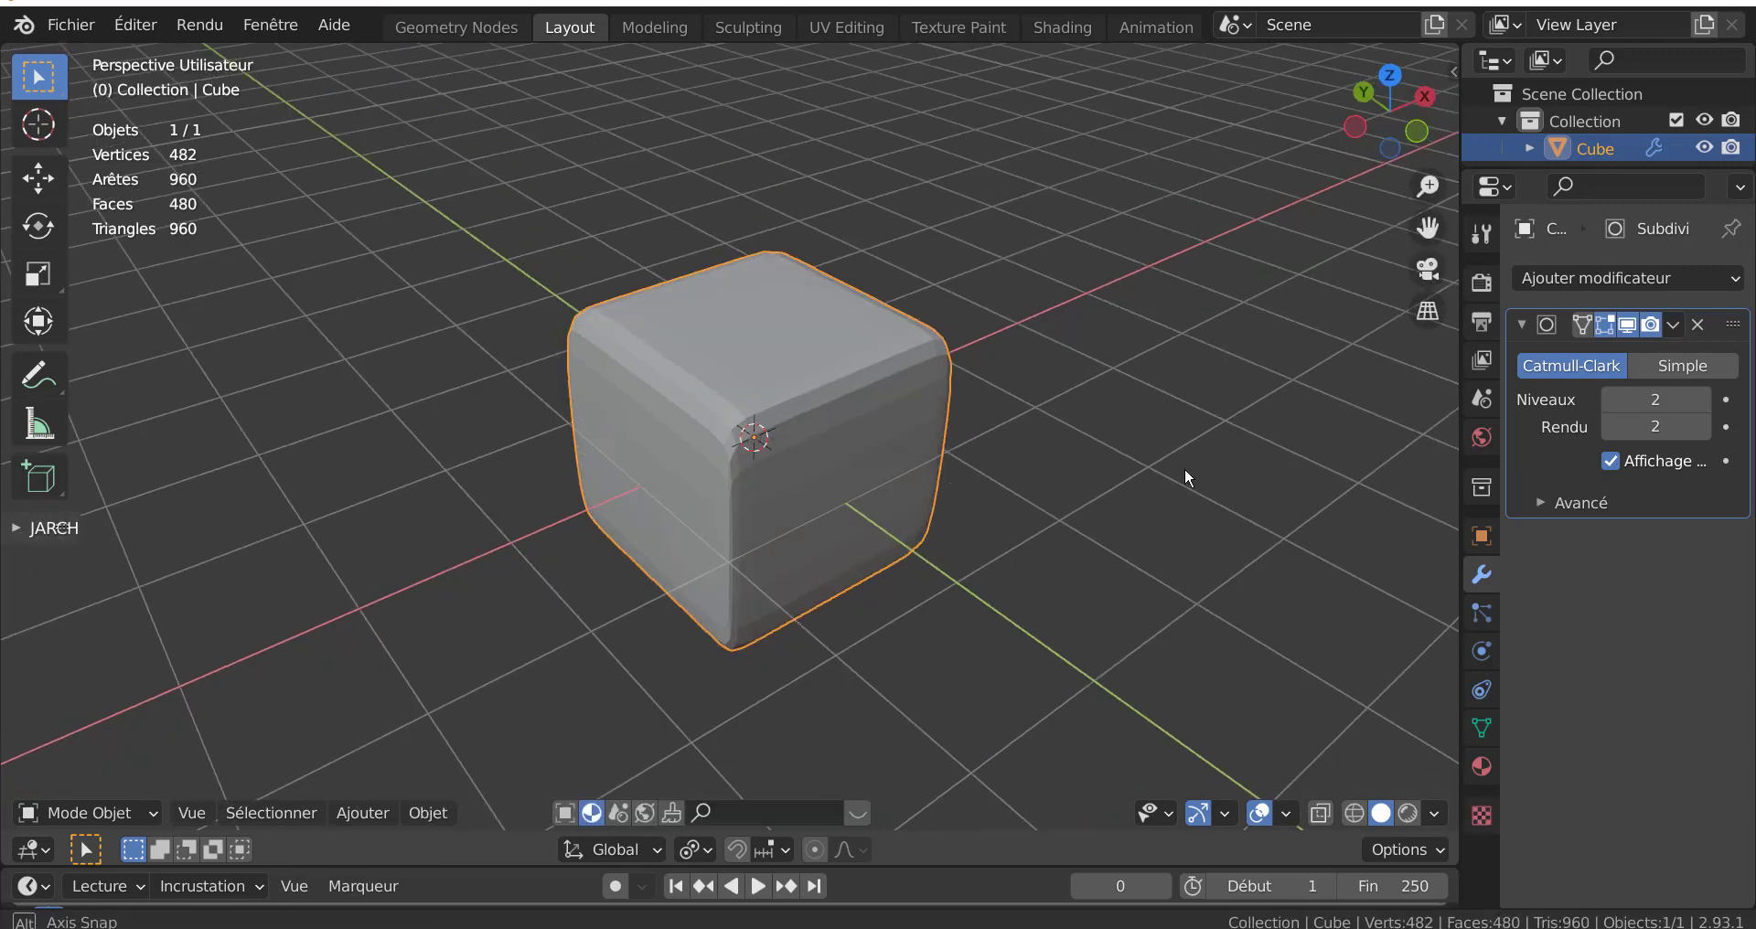
click(1703, 400)
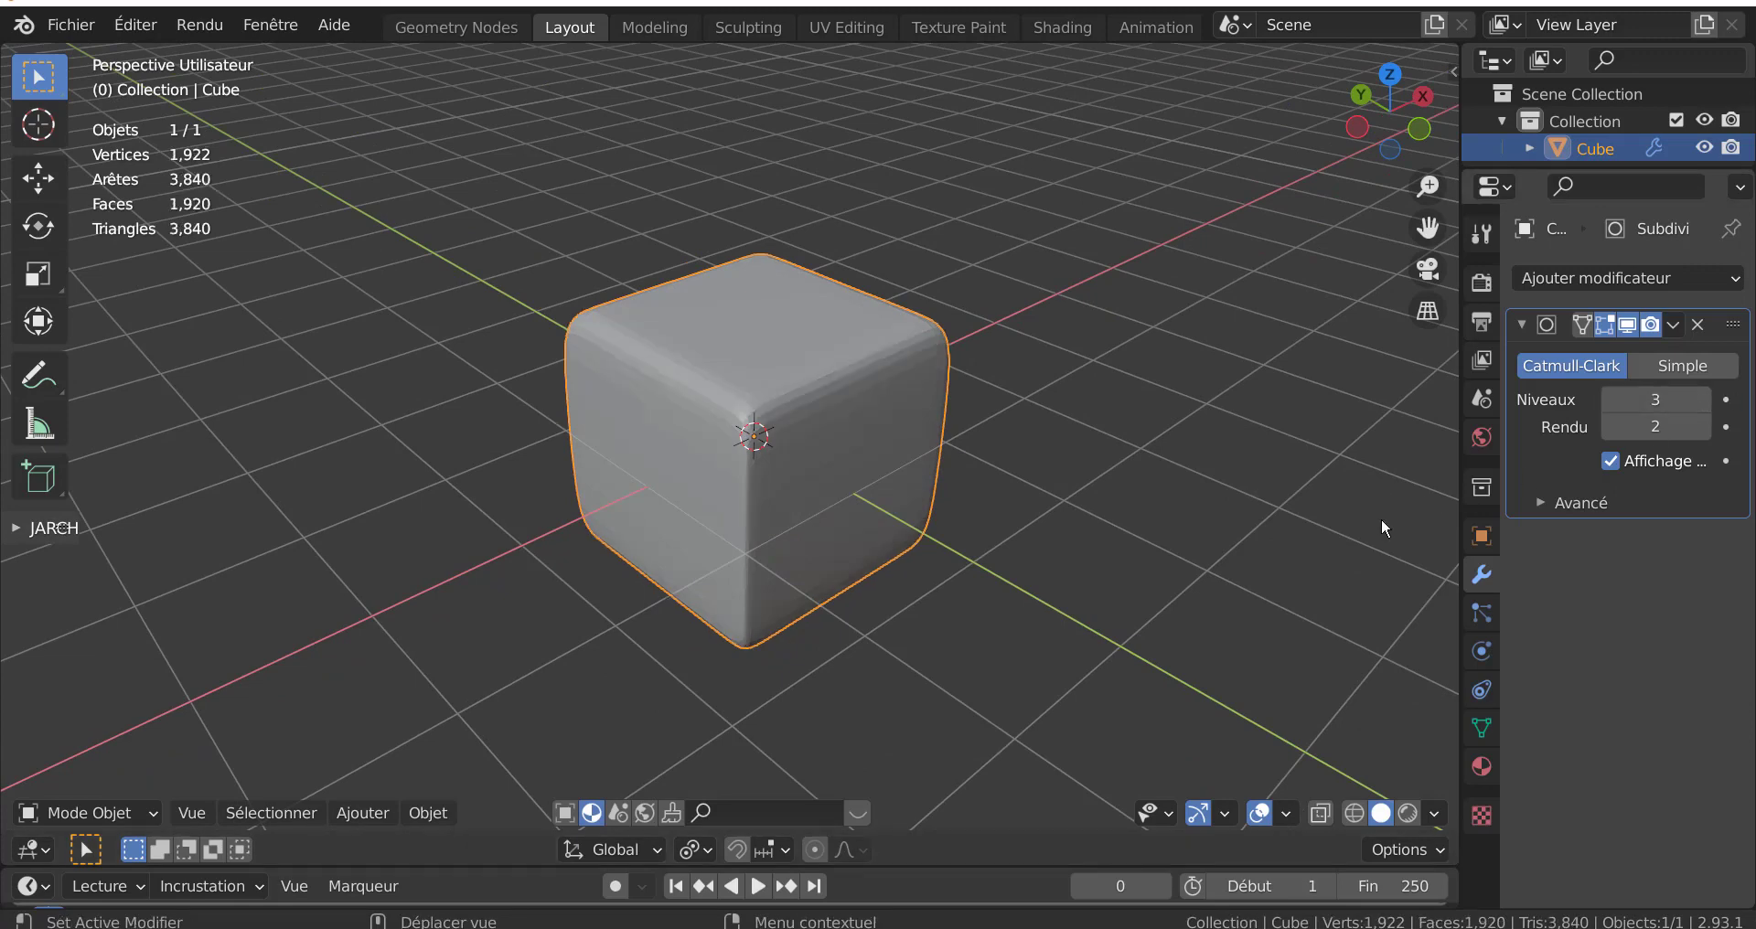
click(1723, 400)
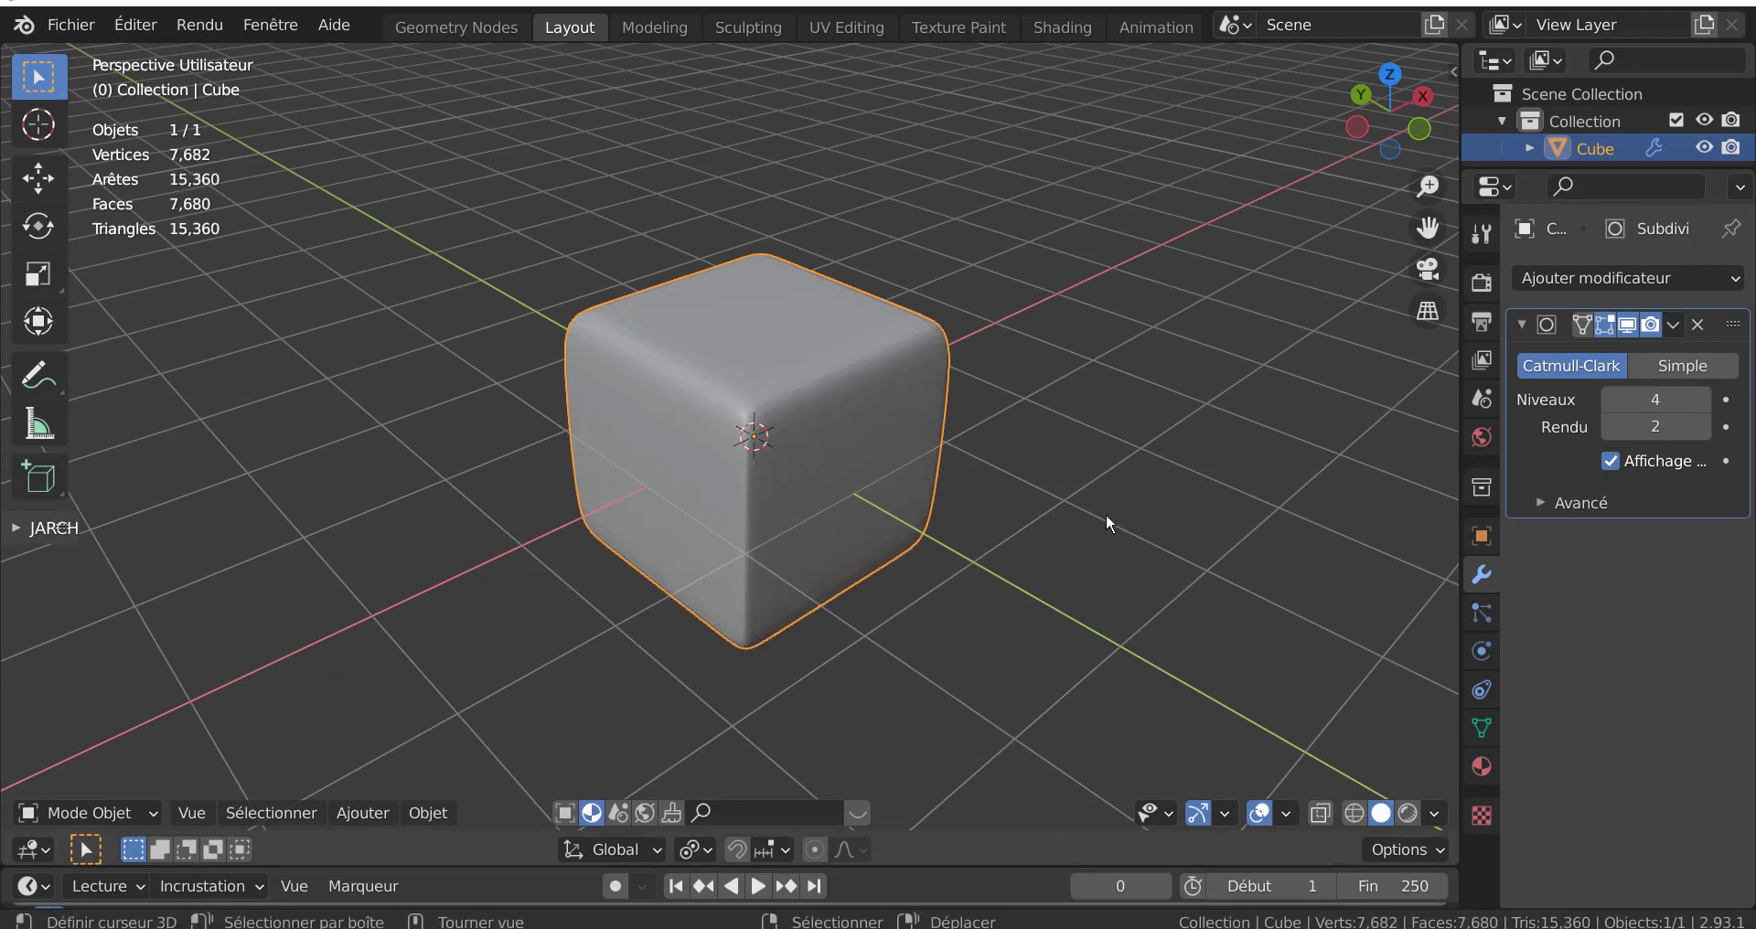
middle_drag(1105, 513, 1050, 560)
key(Tab)
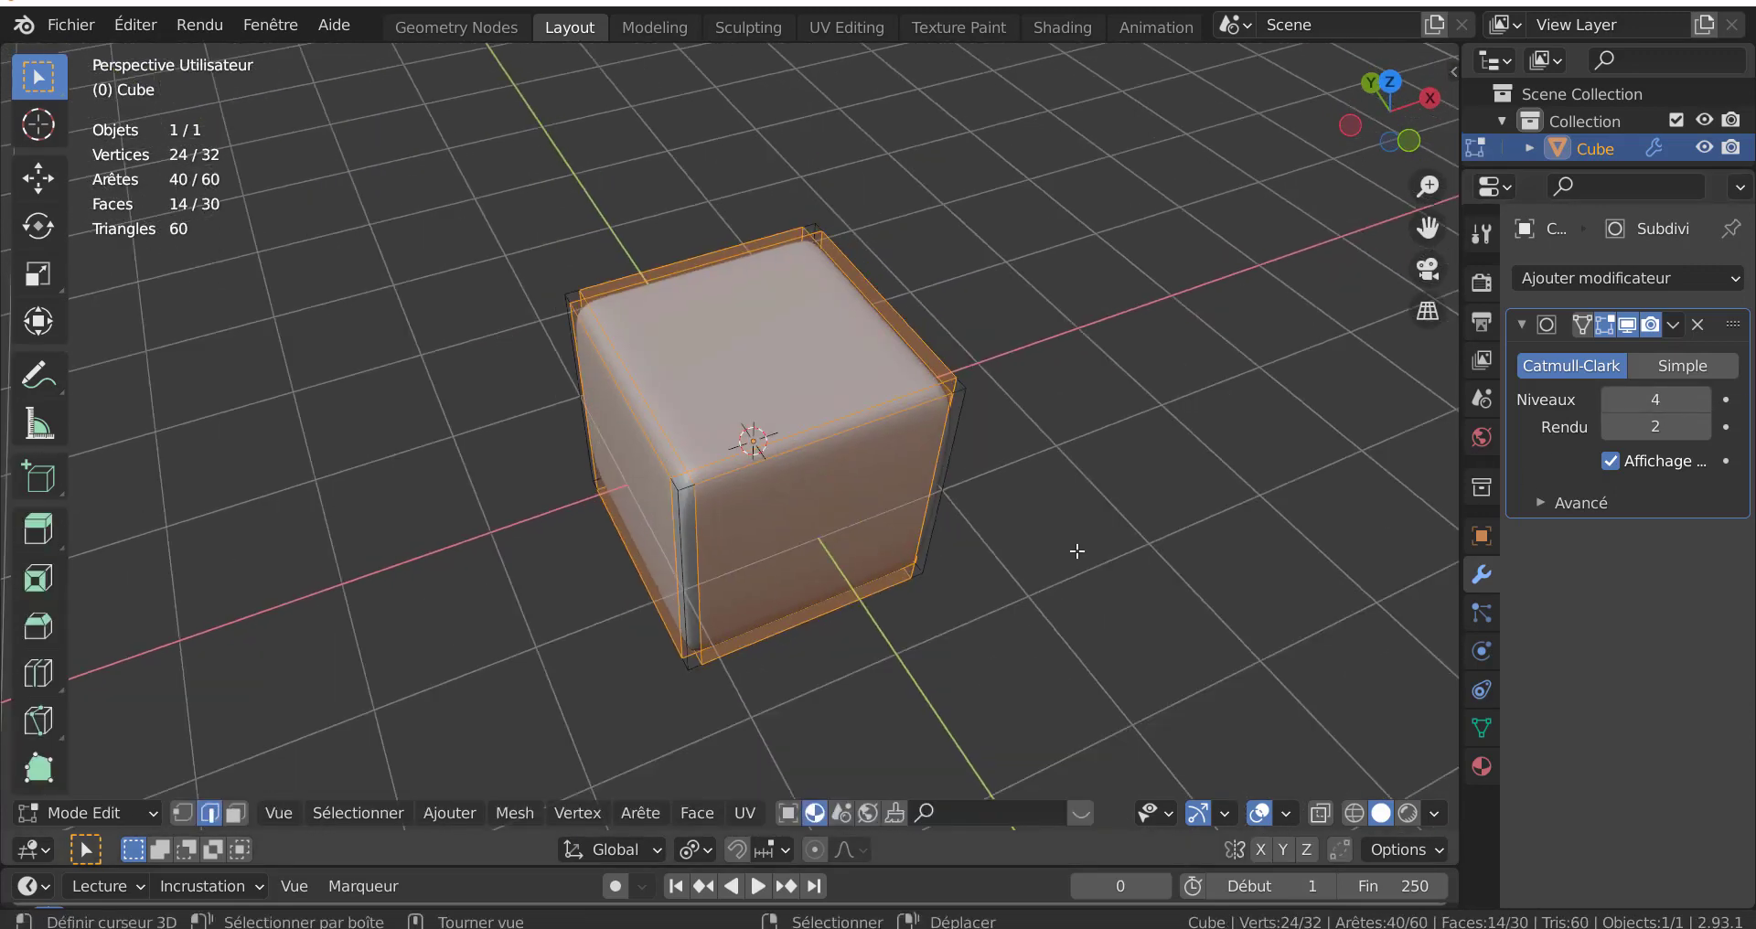
- Try an edge slide and a move, cancel both, and preview the smoothing in Object Mode
middle_drag(1098, 546, 1071, 517)
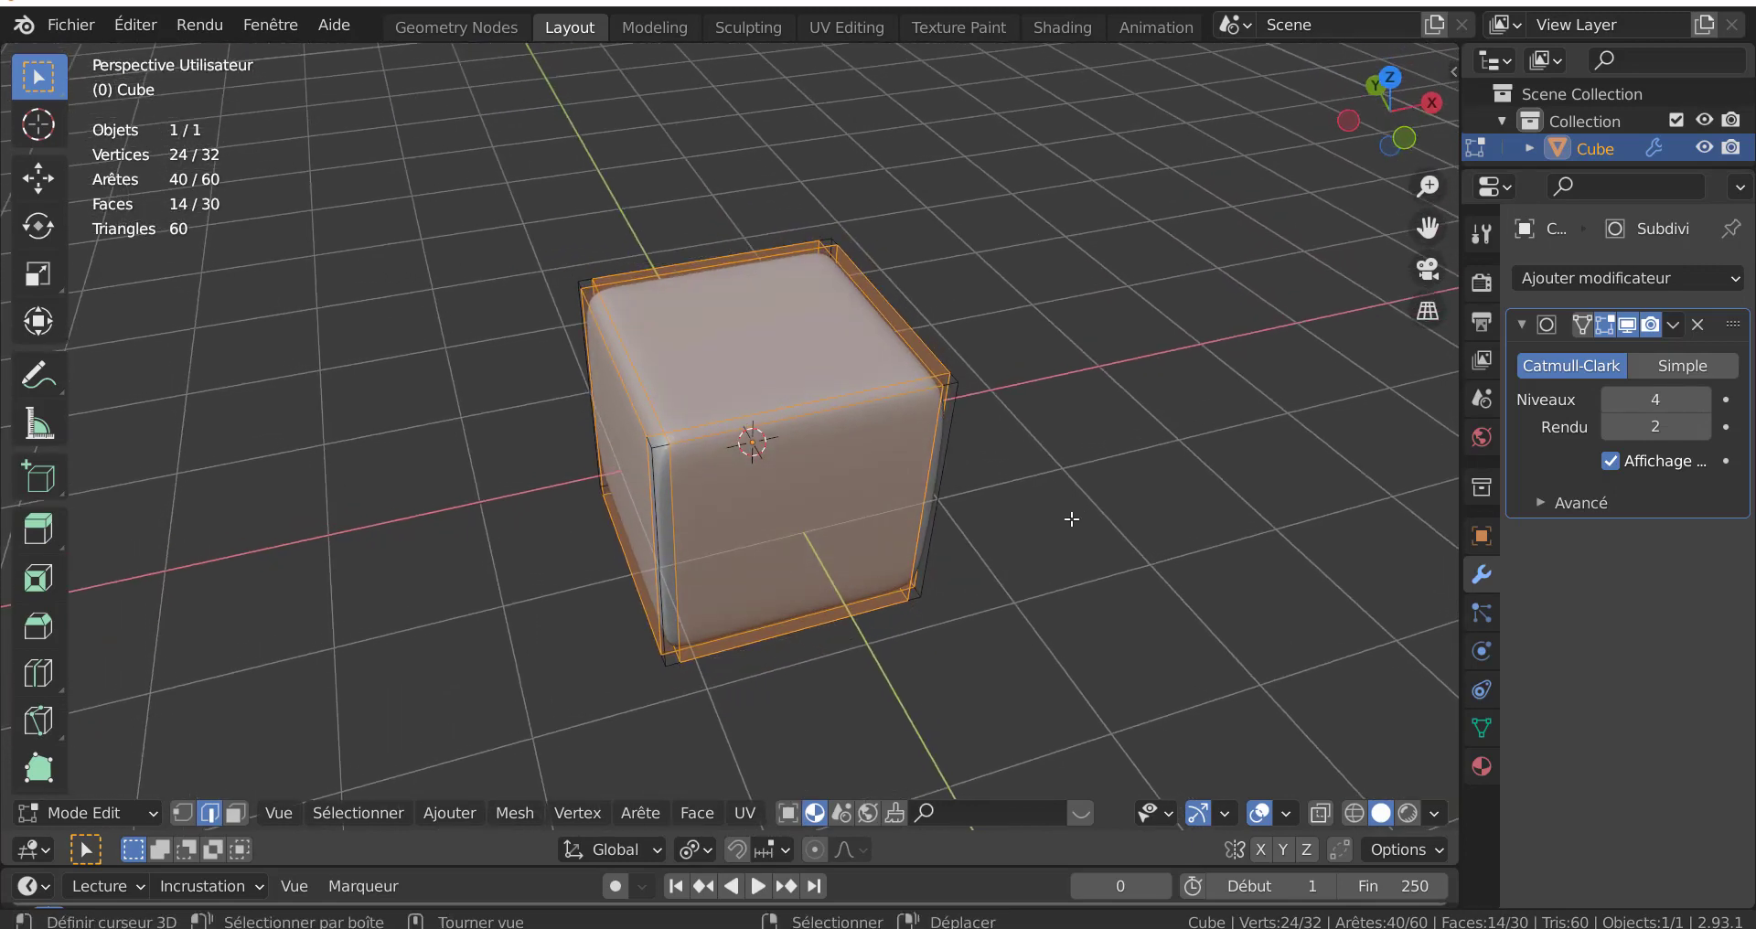
scroll(1082, 530, up, 1)
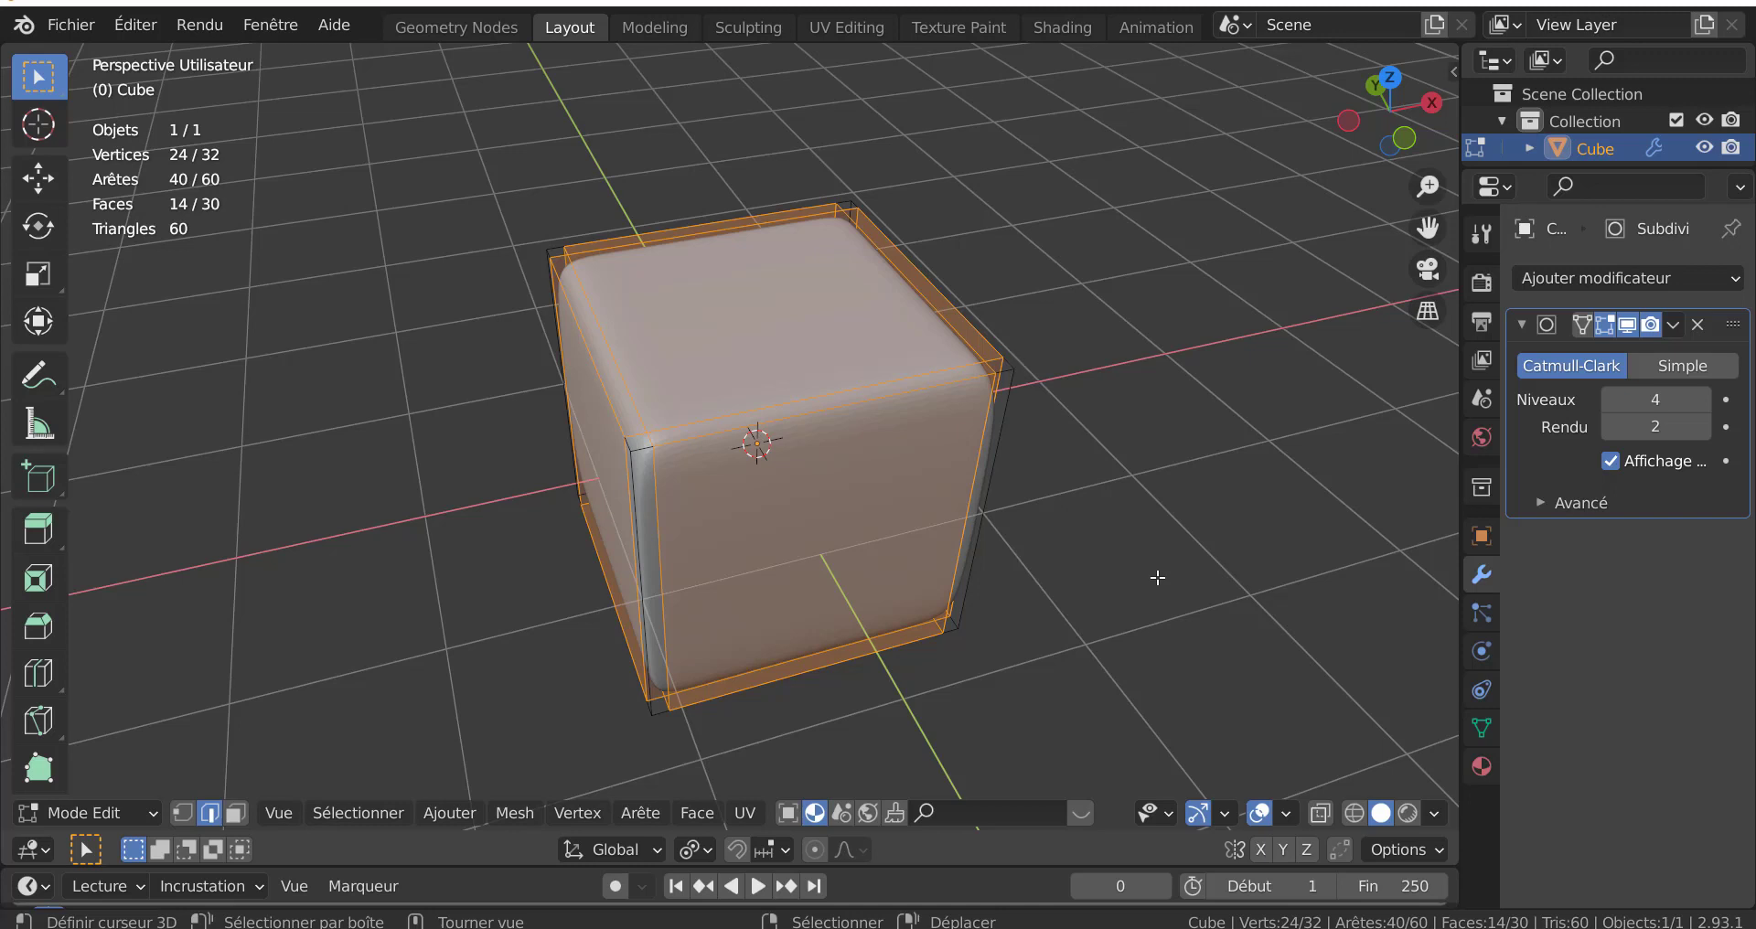
key(shift+v)
key(Escape)
key(g)
key(Escape)
middle_drag(1094, 573, 1186, 570)
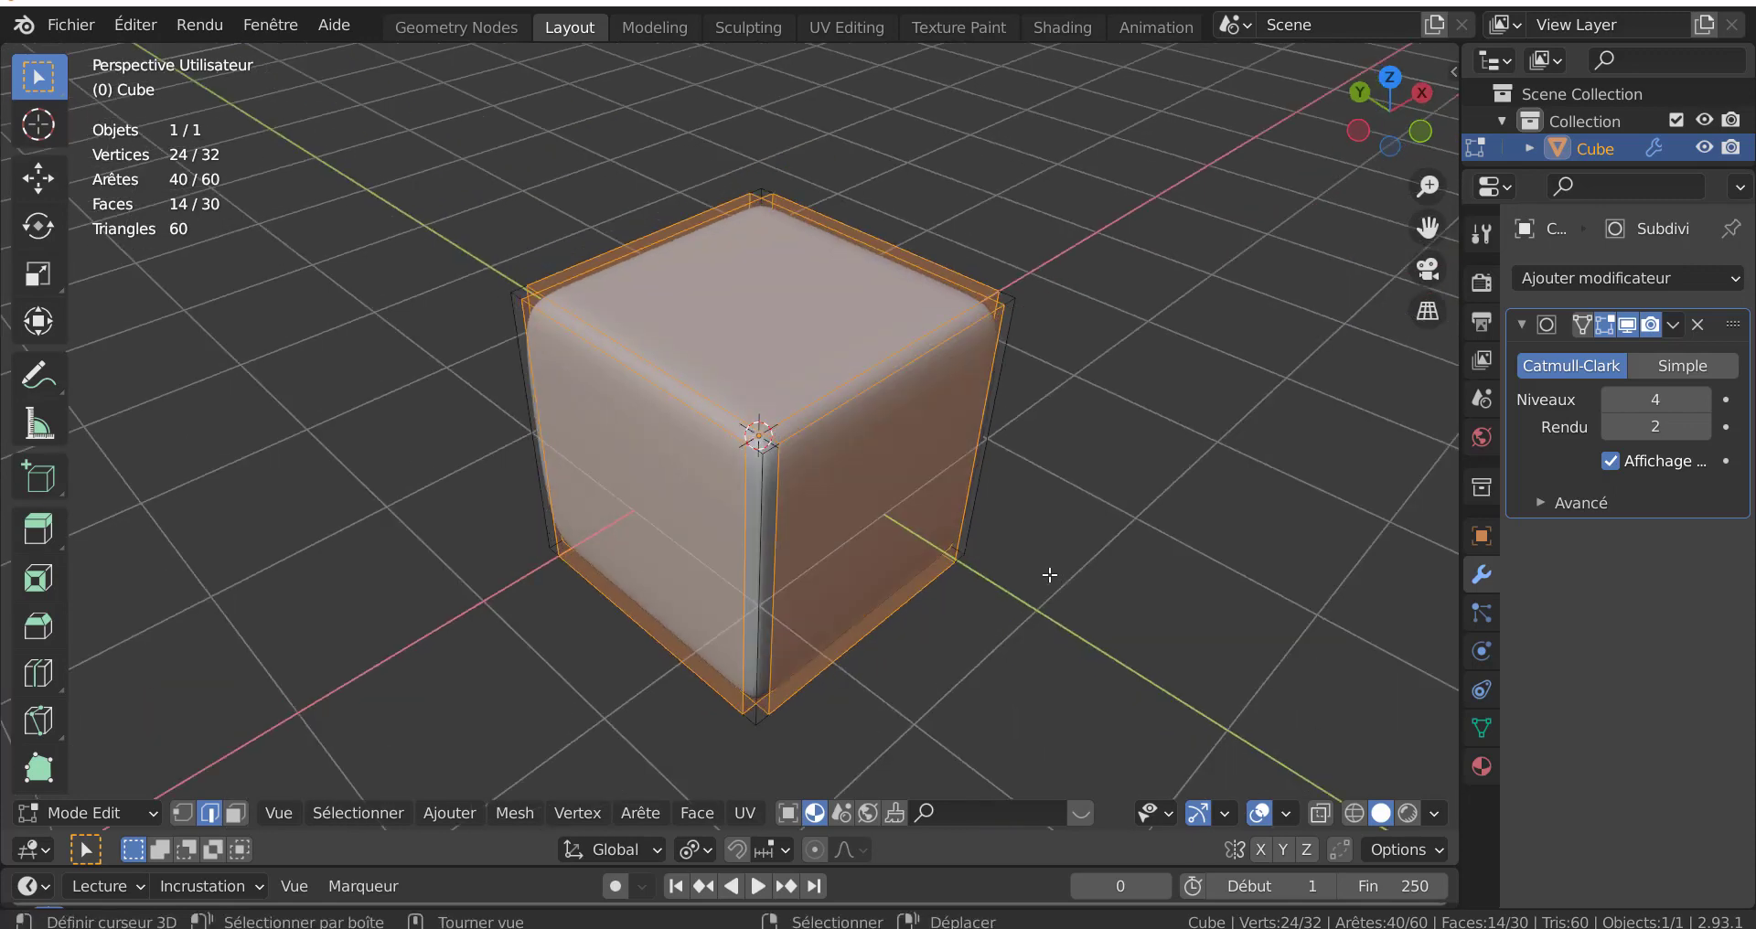
scroll(998, 574, up, 2)
key(Tab)
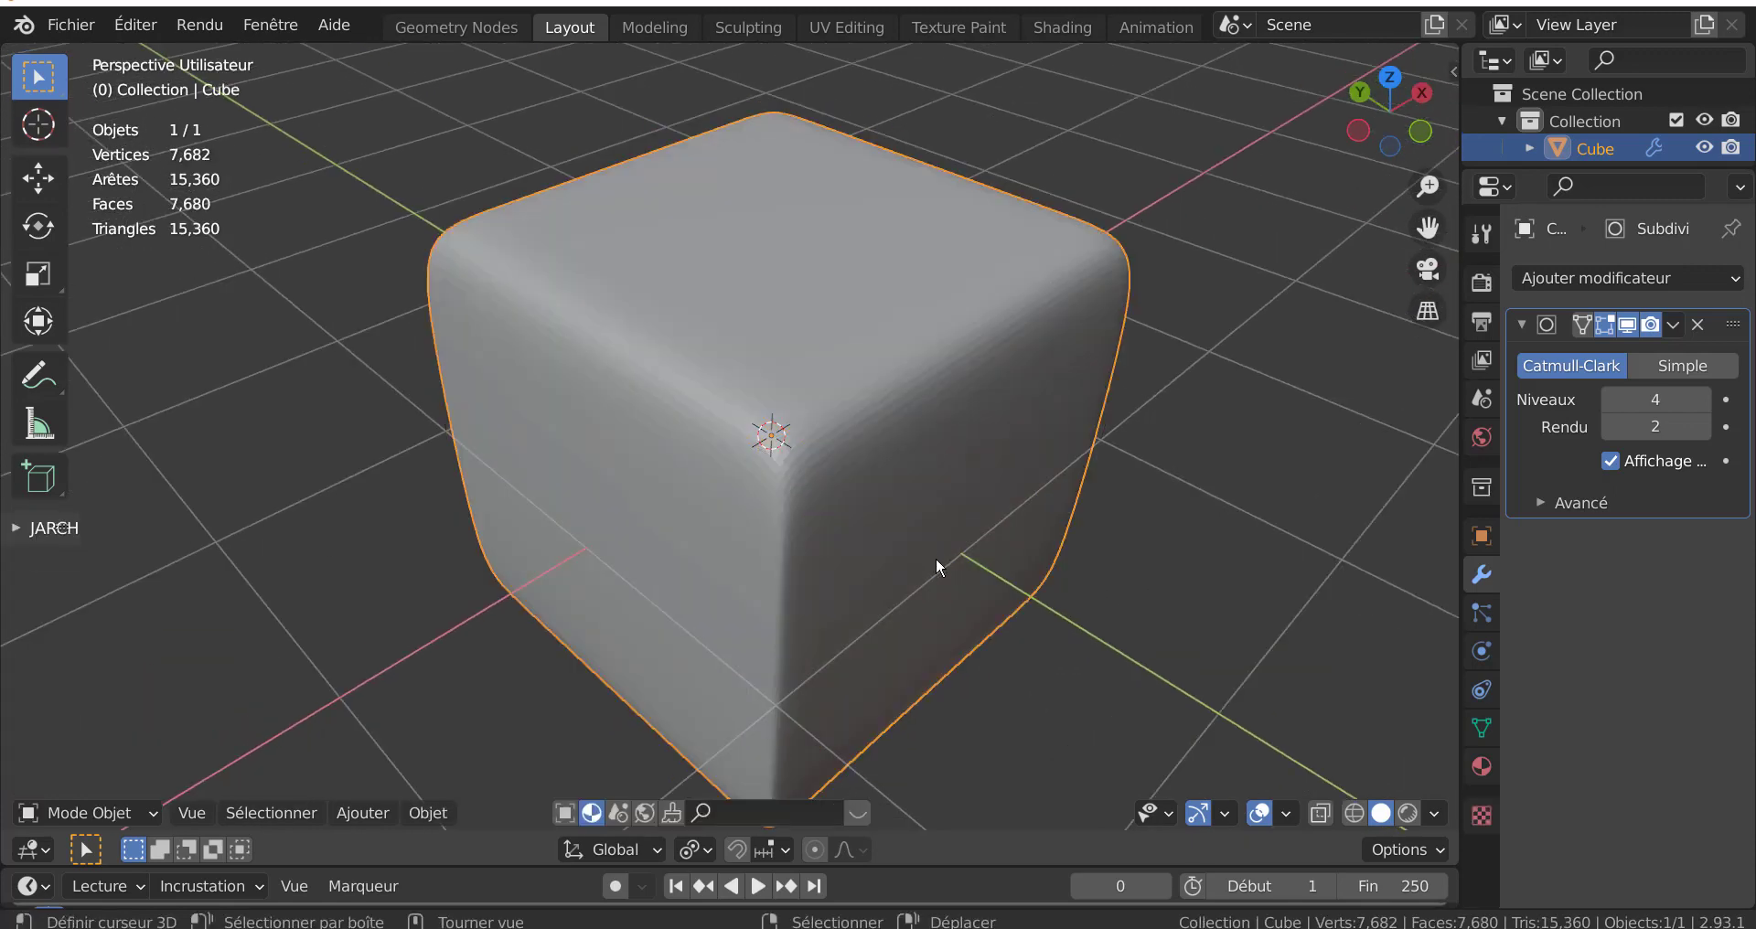
scroll(936, 557, down, 3)
mouse_move(936, 557)
middle_down()
mouse_move(914, 601)
mouse_move(745, 541)
middle_up()
key(Tab)
scroll(880, 555, up, 2)
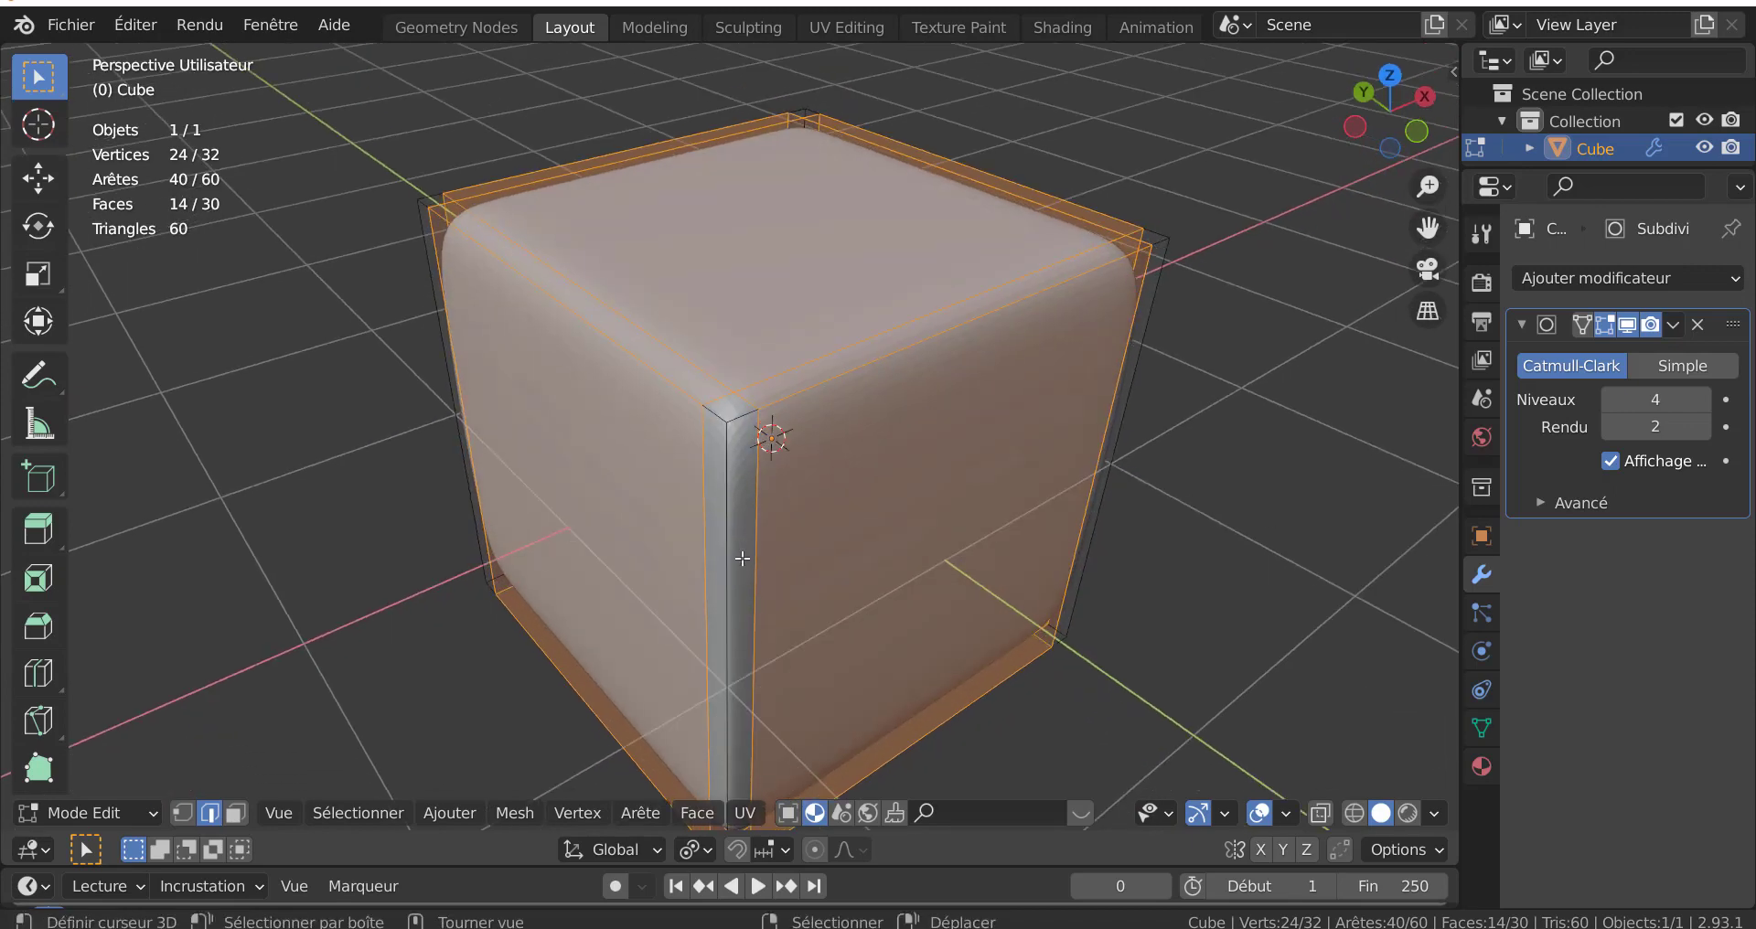
- Add a horizontal loop cut and bevel it into tighter support edges, yielding a 13,826-vertex crisp box
key(ctrl+r)
click(755, 568)
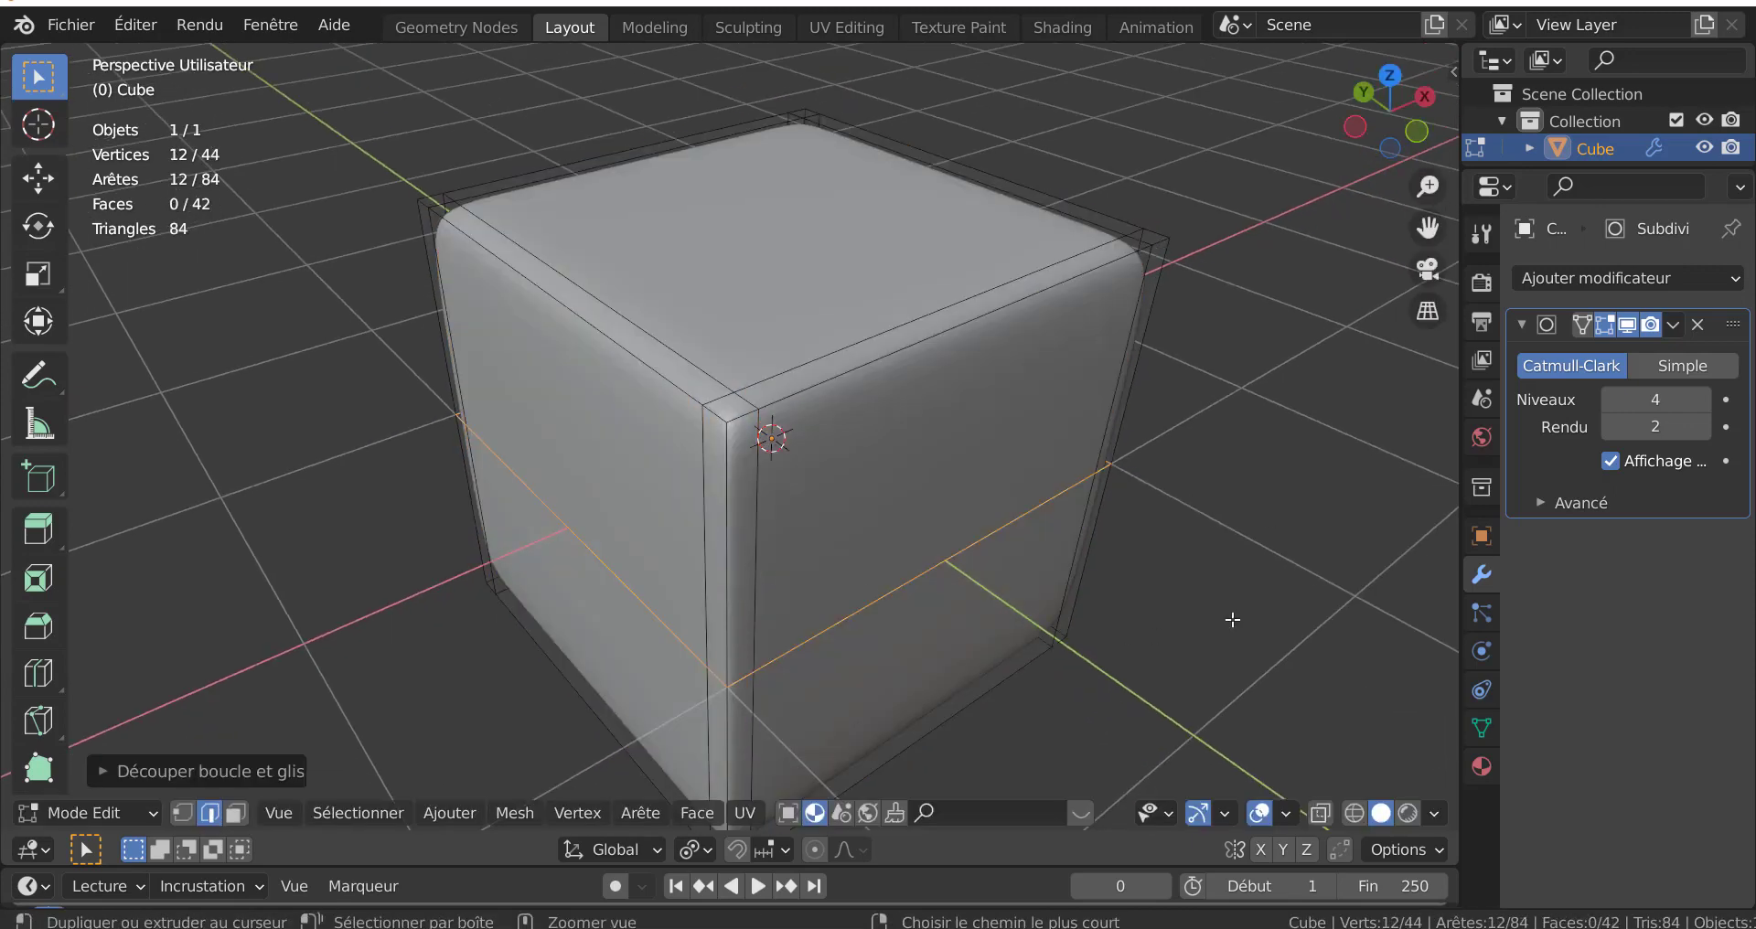
key(ctrl+b)
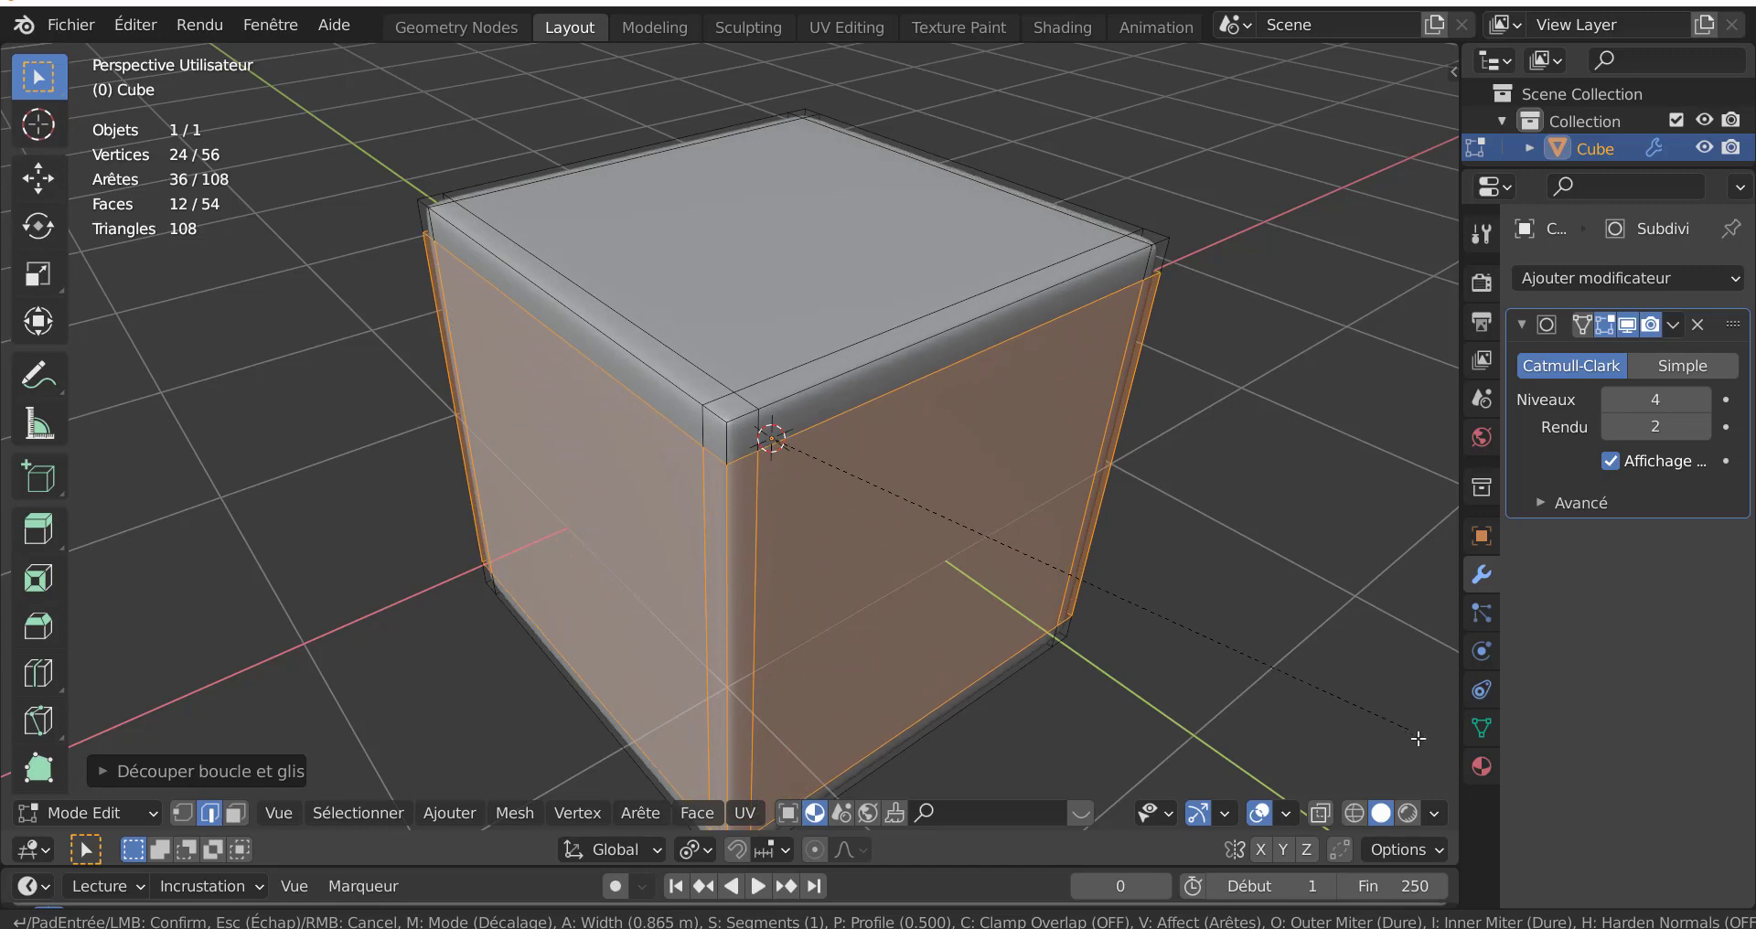
click(1303, 682)
key(Tab)
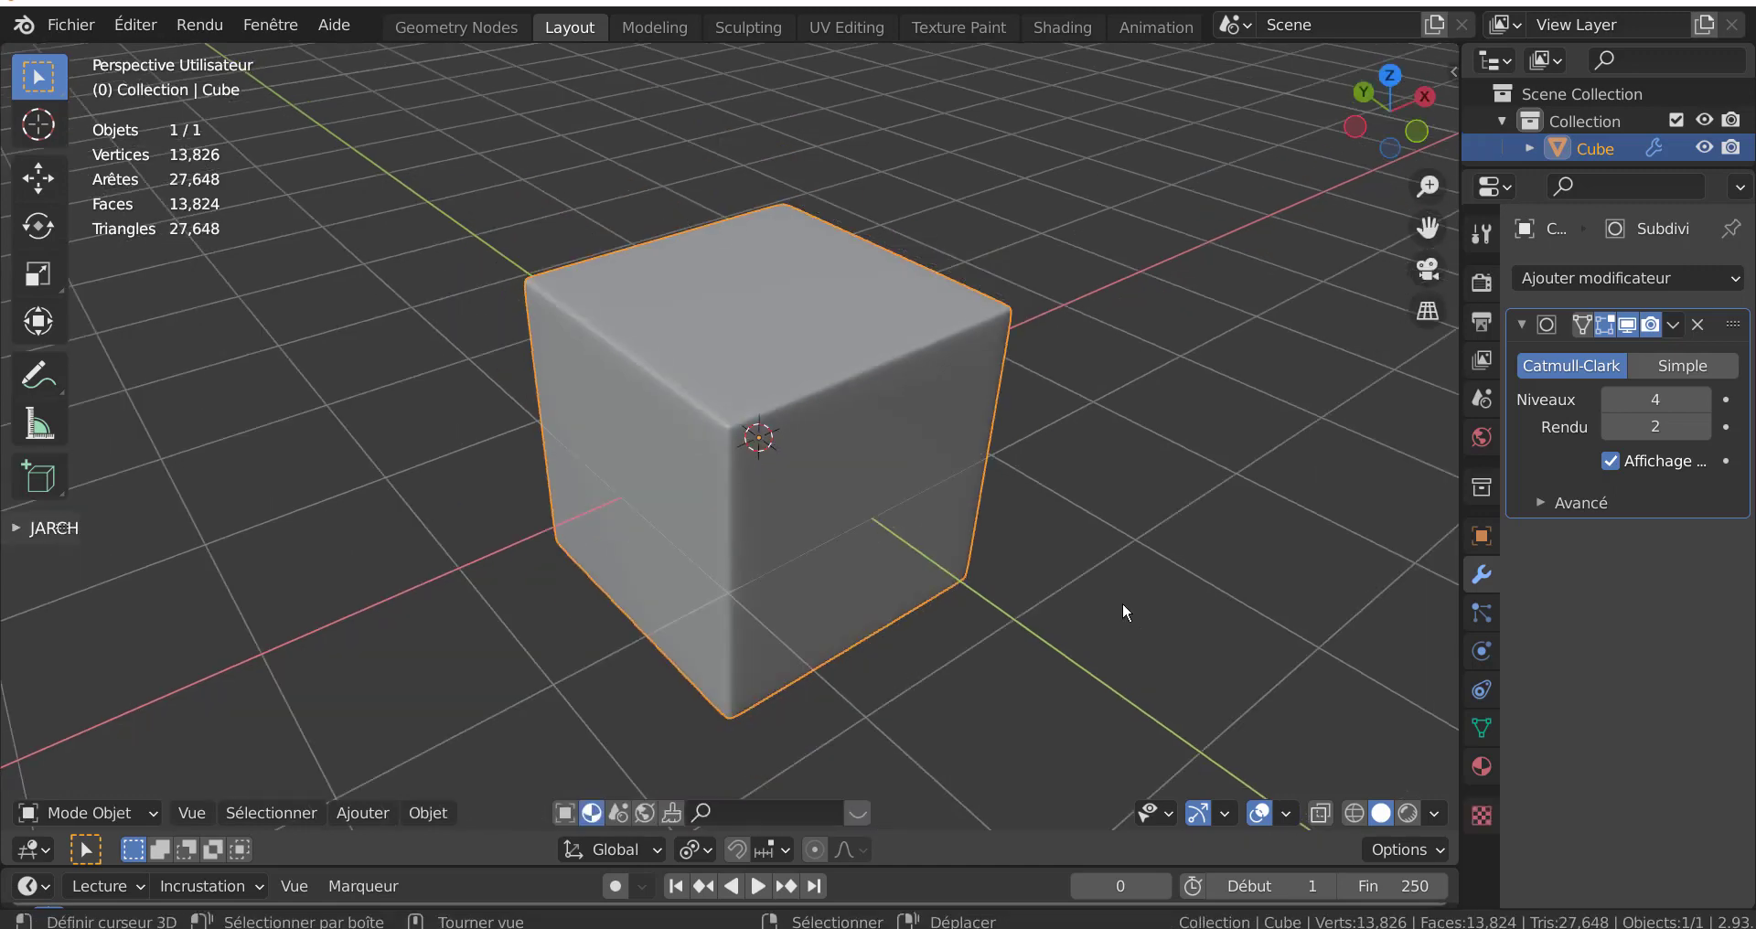
key(Tab)
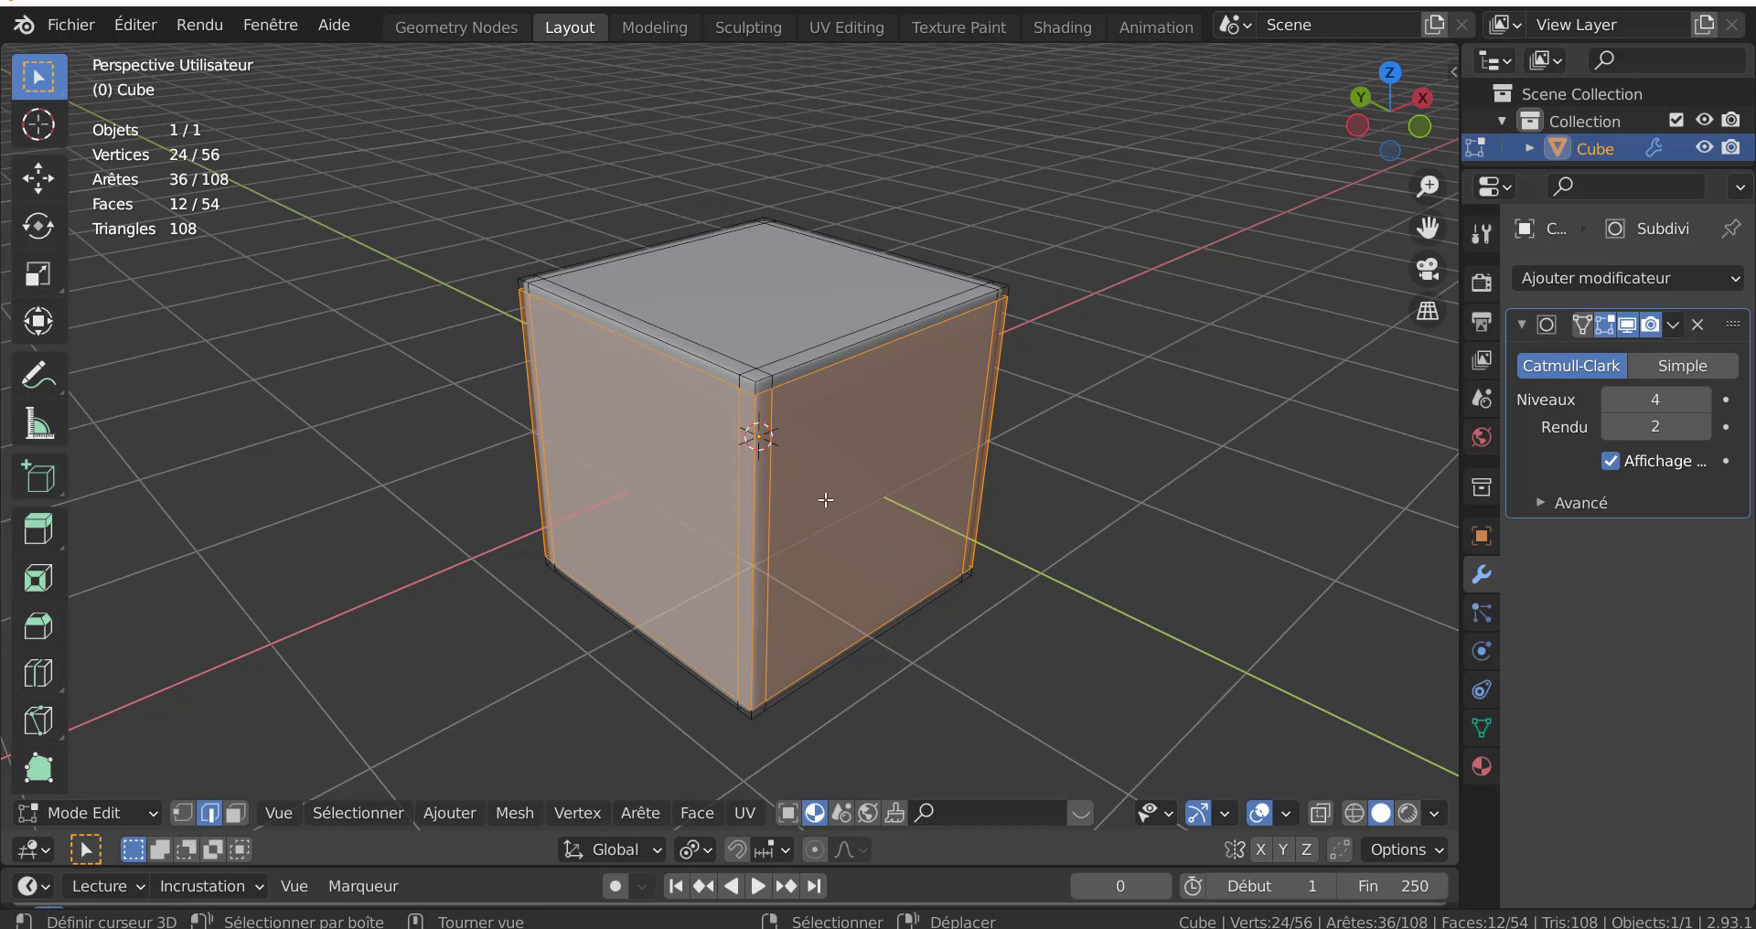
key(Tab)
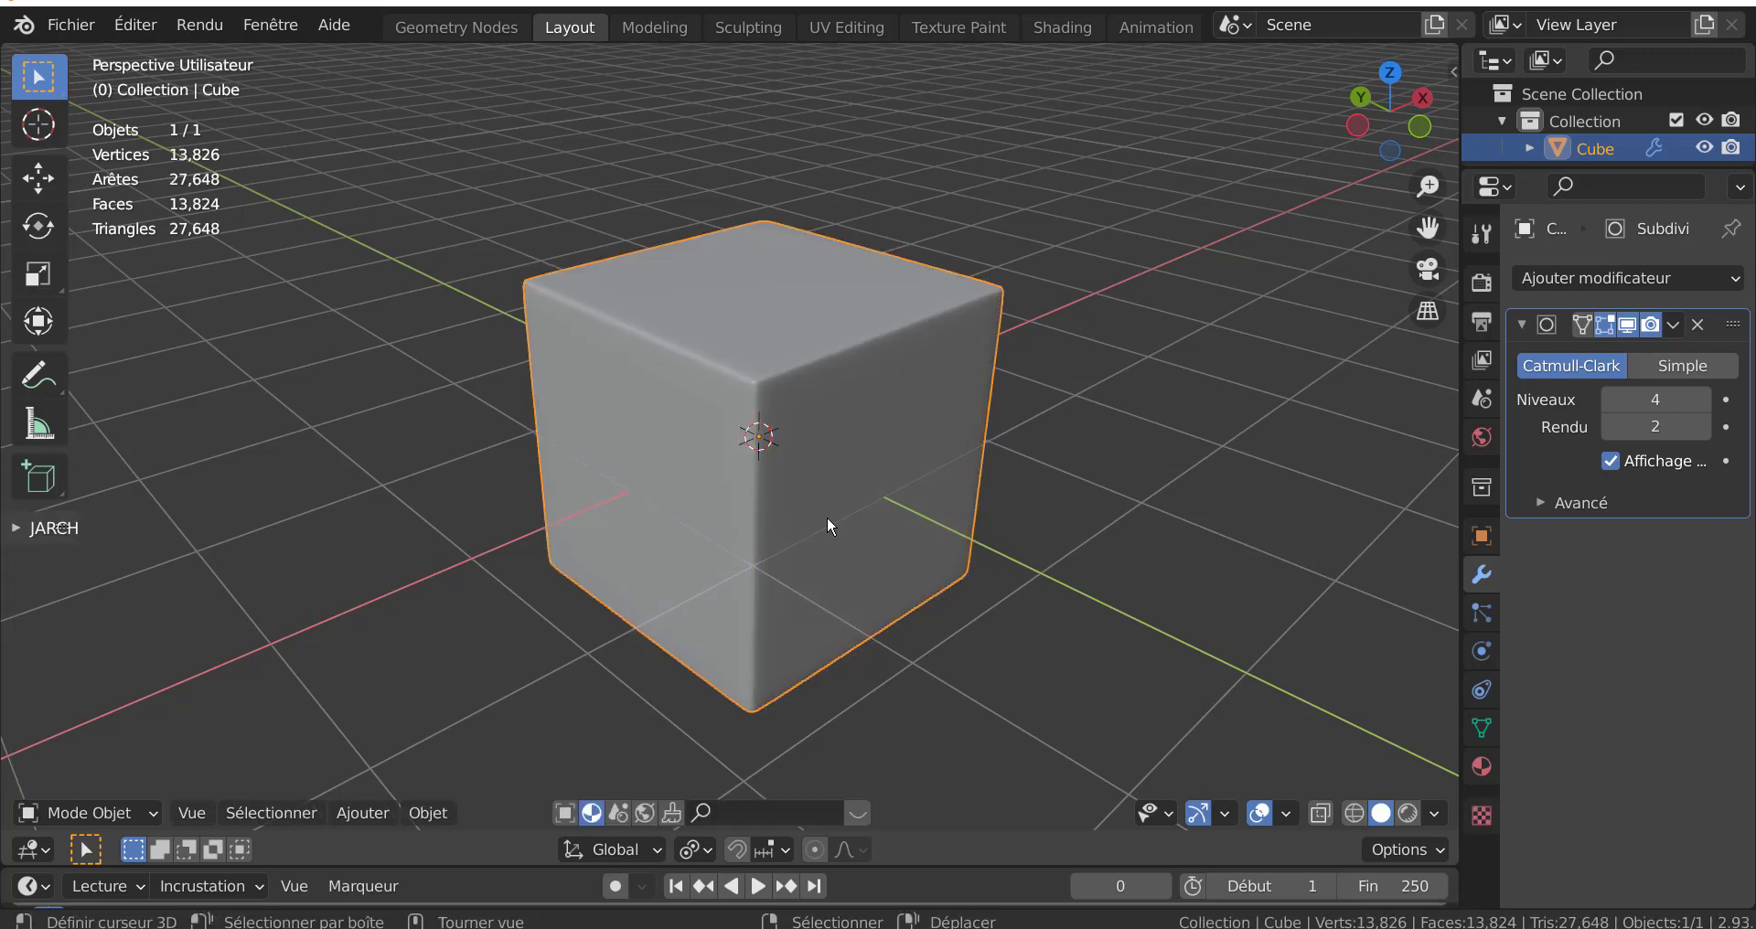
- Delete the old cube and add a new mesh cube
key(x)
click(828, 522)
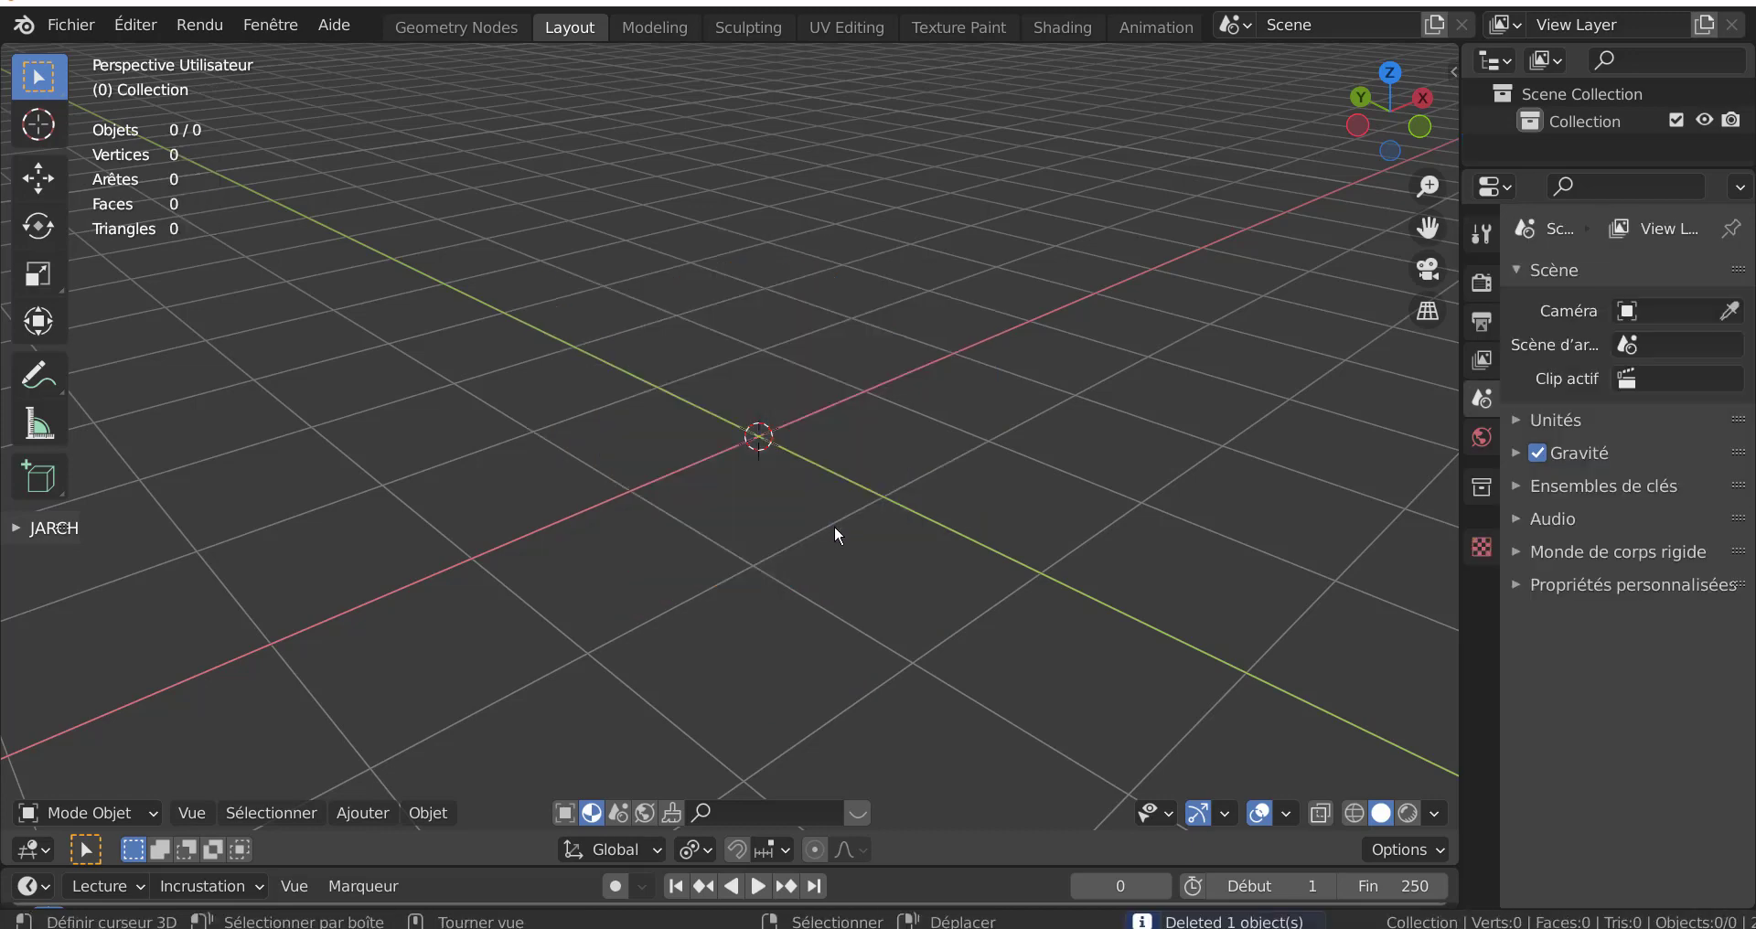
middle_drag(834, 525, 786, 549)
click(360, 814)
mouse_move(439, 779)
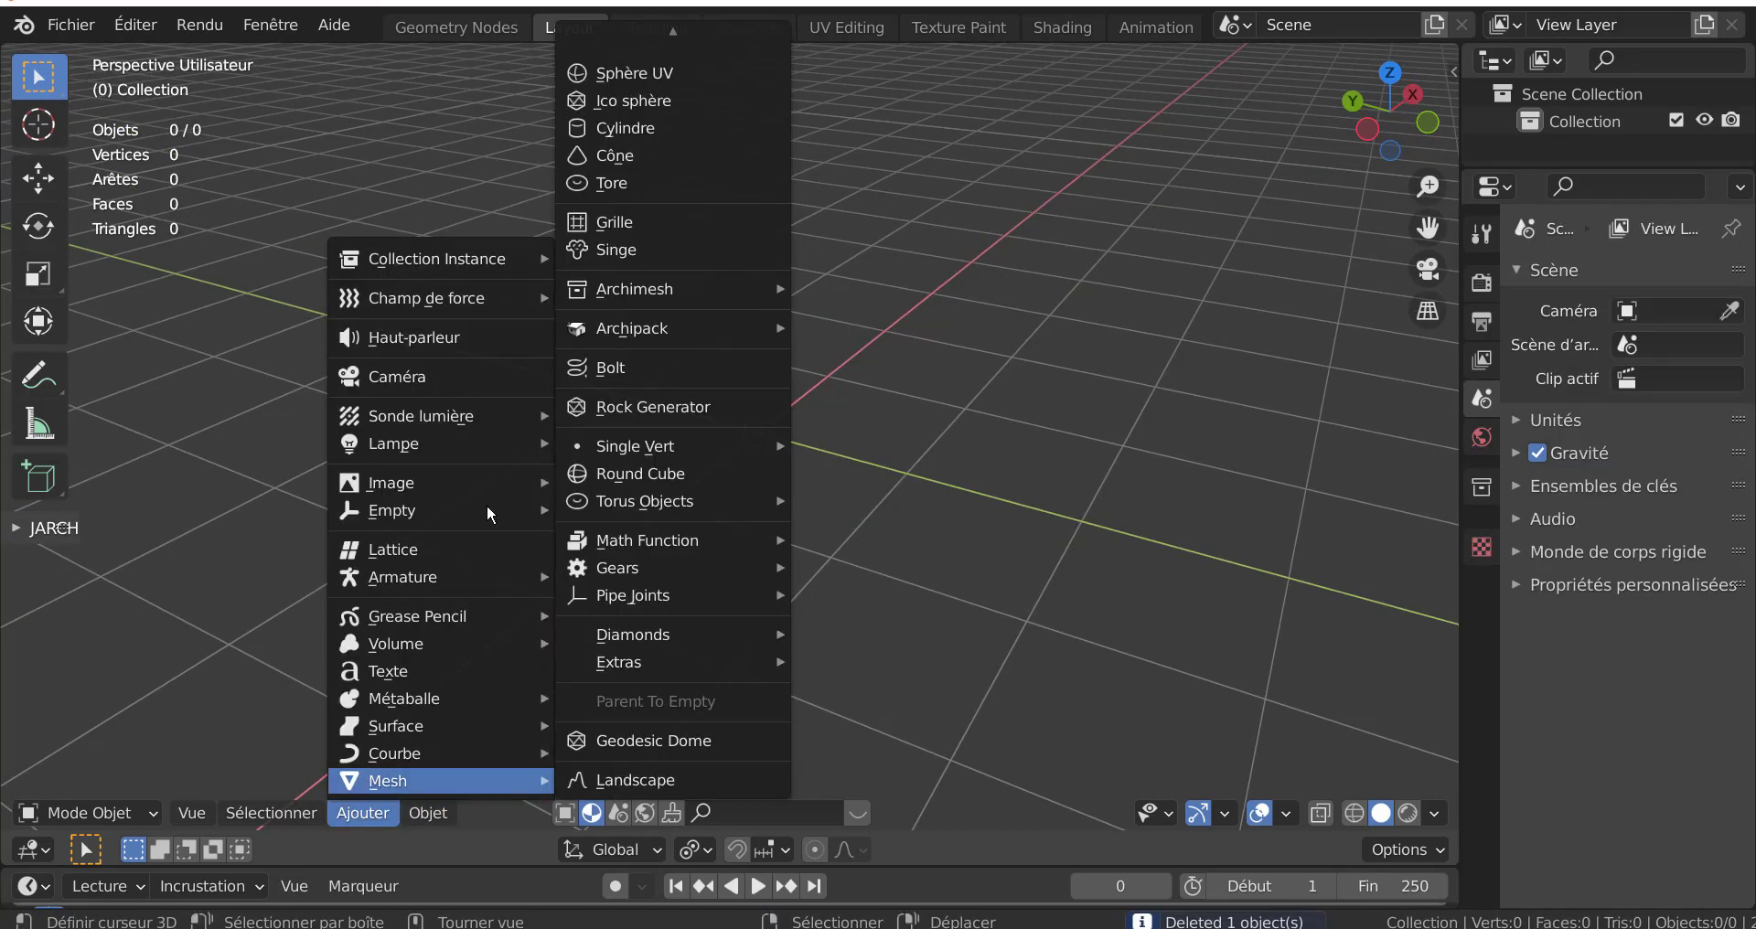
click(612, 74)
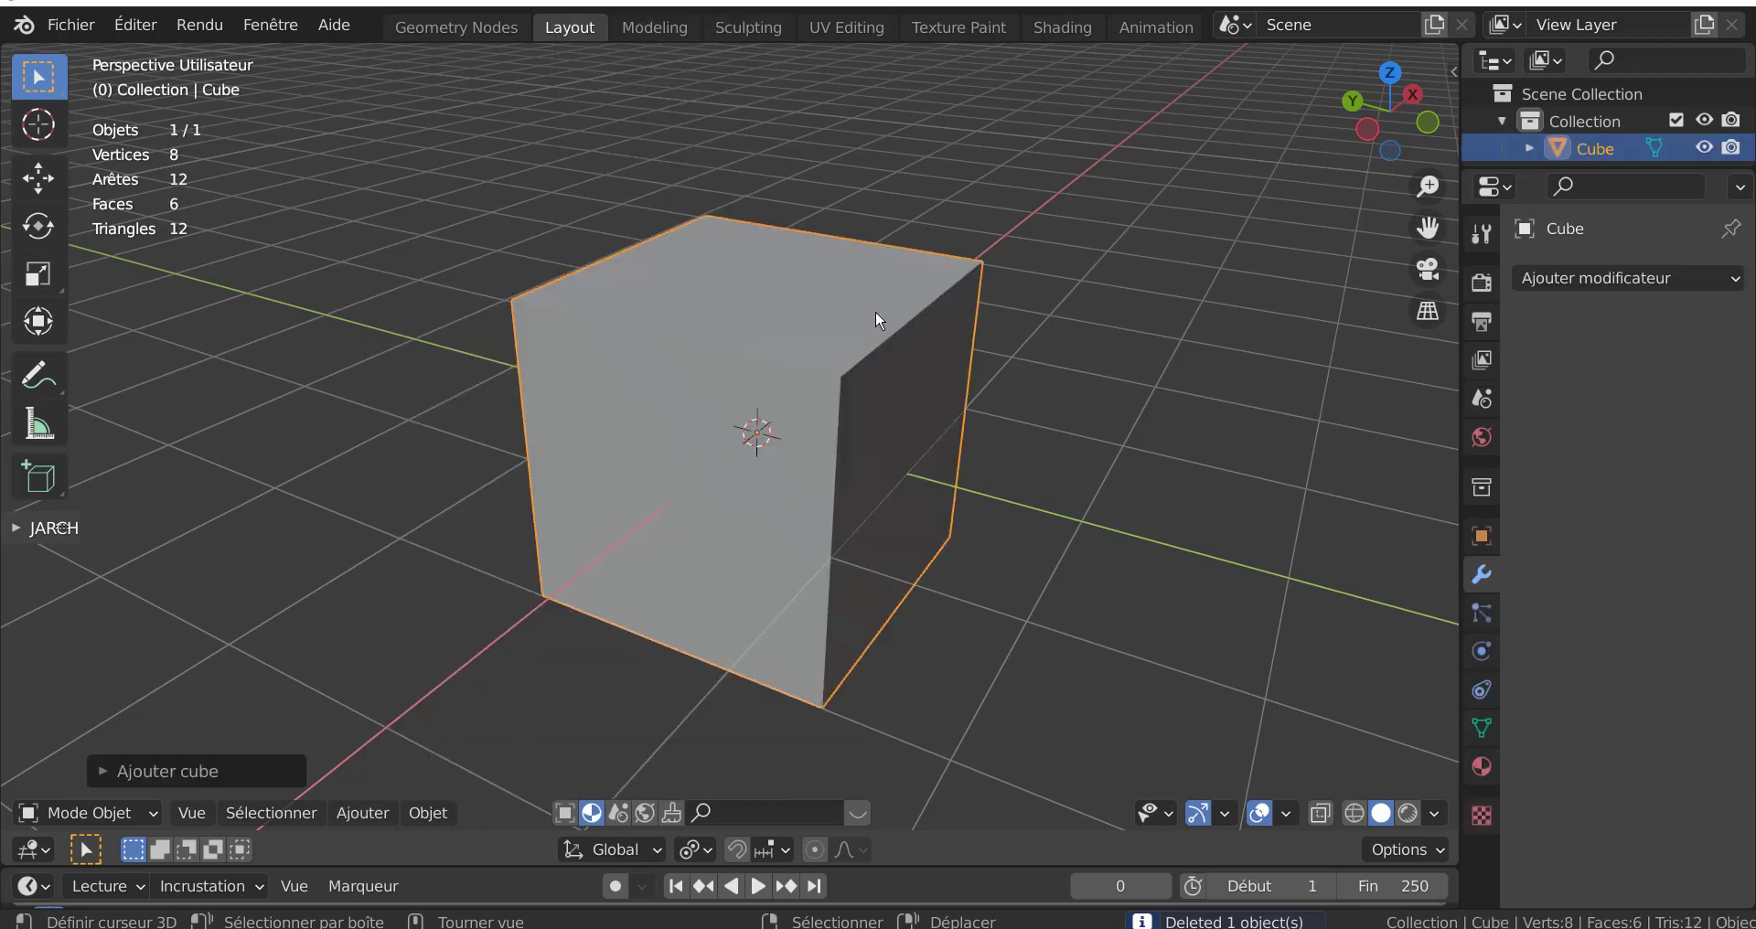
- Give the new cube a Subdivision Surface modifier at level 3 and enter Edit Mode
click(1615, 274)
click(1137, 777)
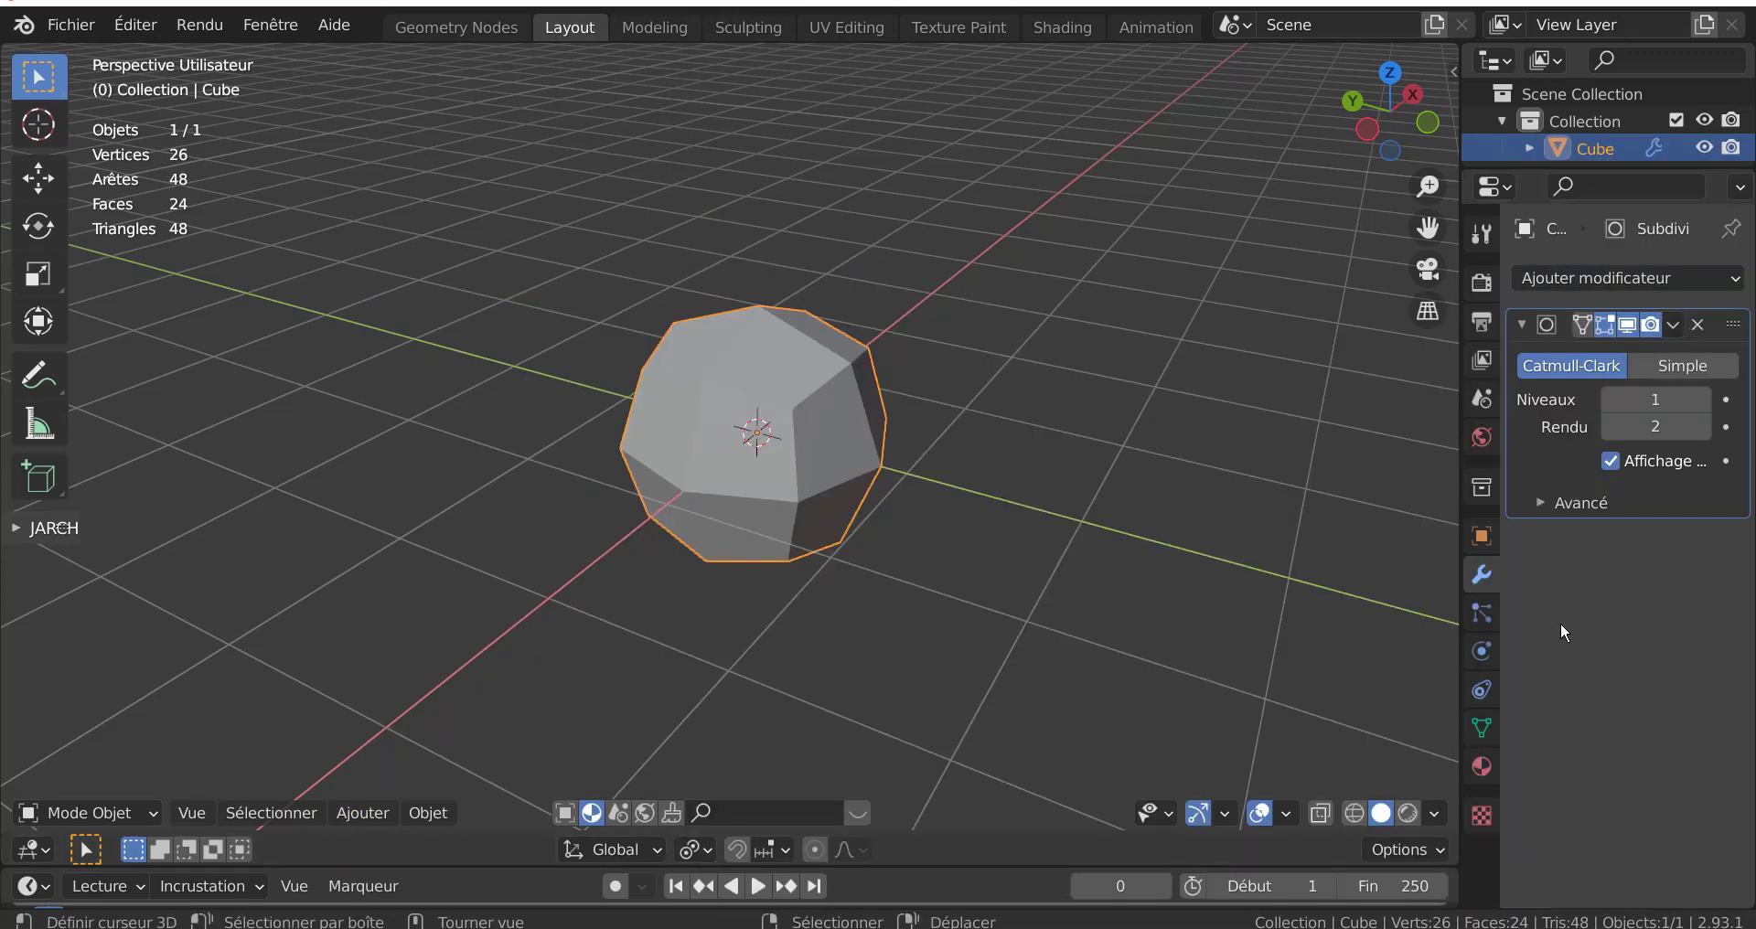
click(1703, 400)
click(1703, 400)
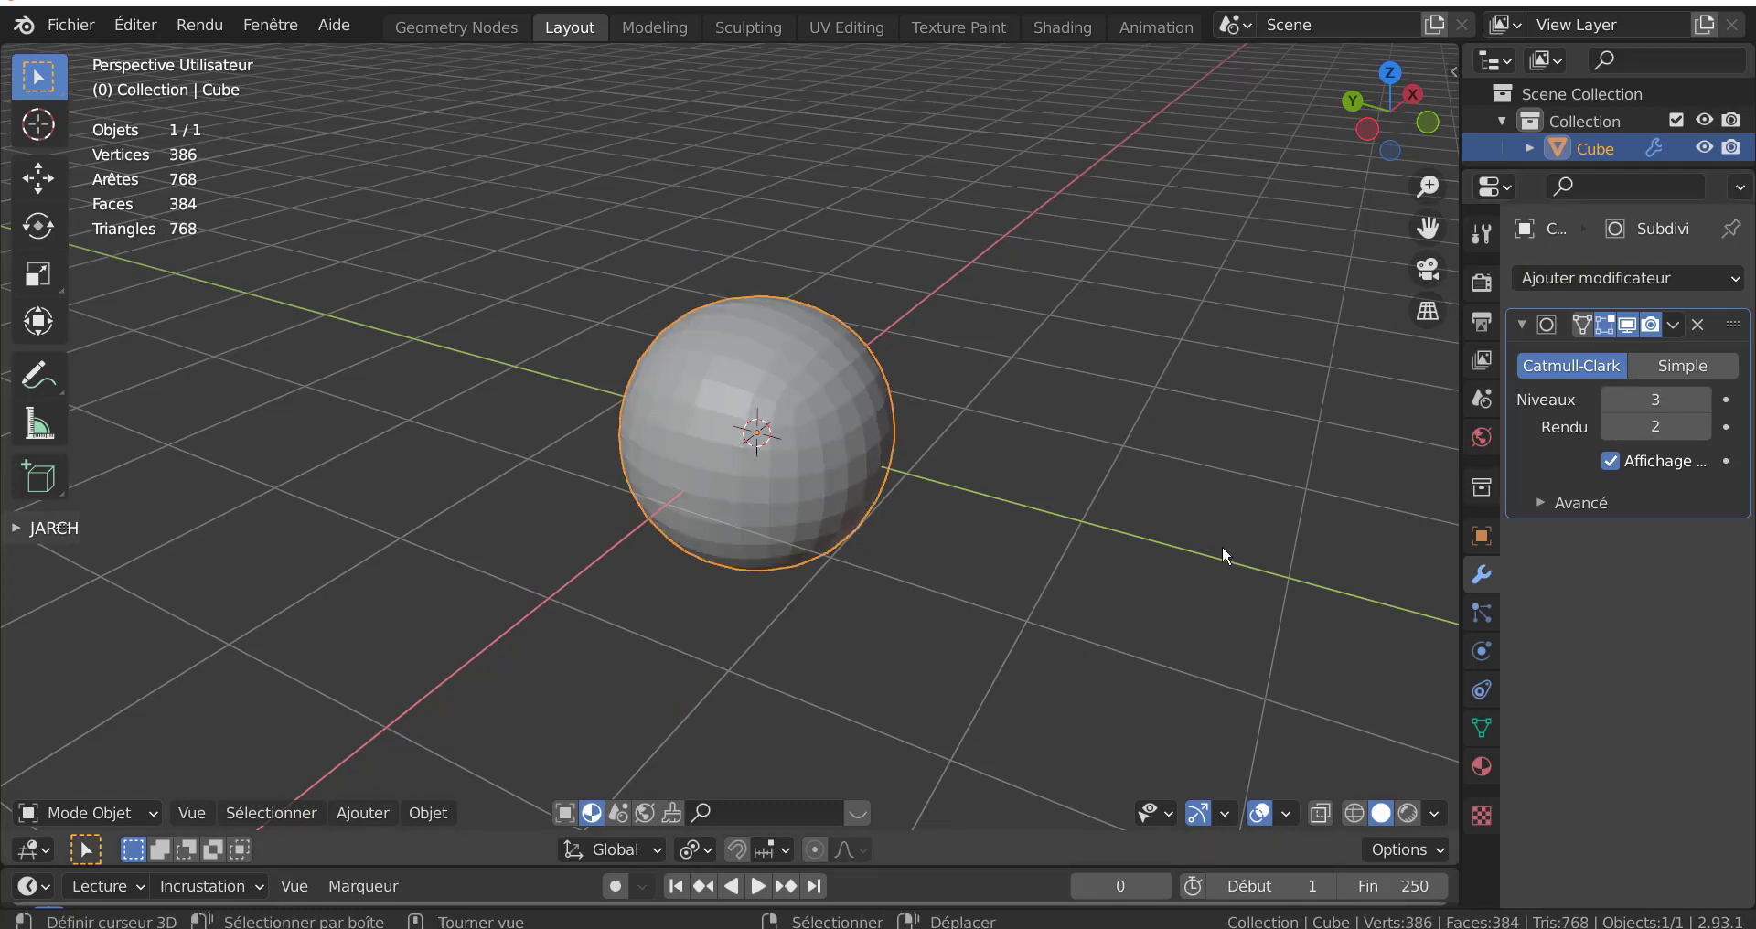
key(Tab)
- Add centred vertical and horizontal loop cuts through the cube and select both loops
key(ctrl+r)
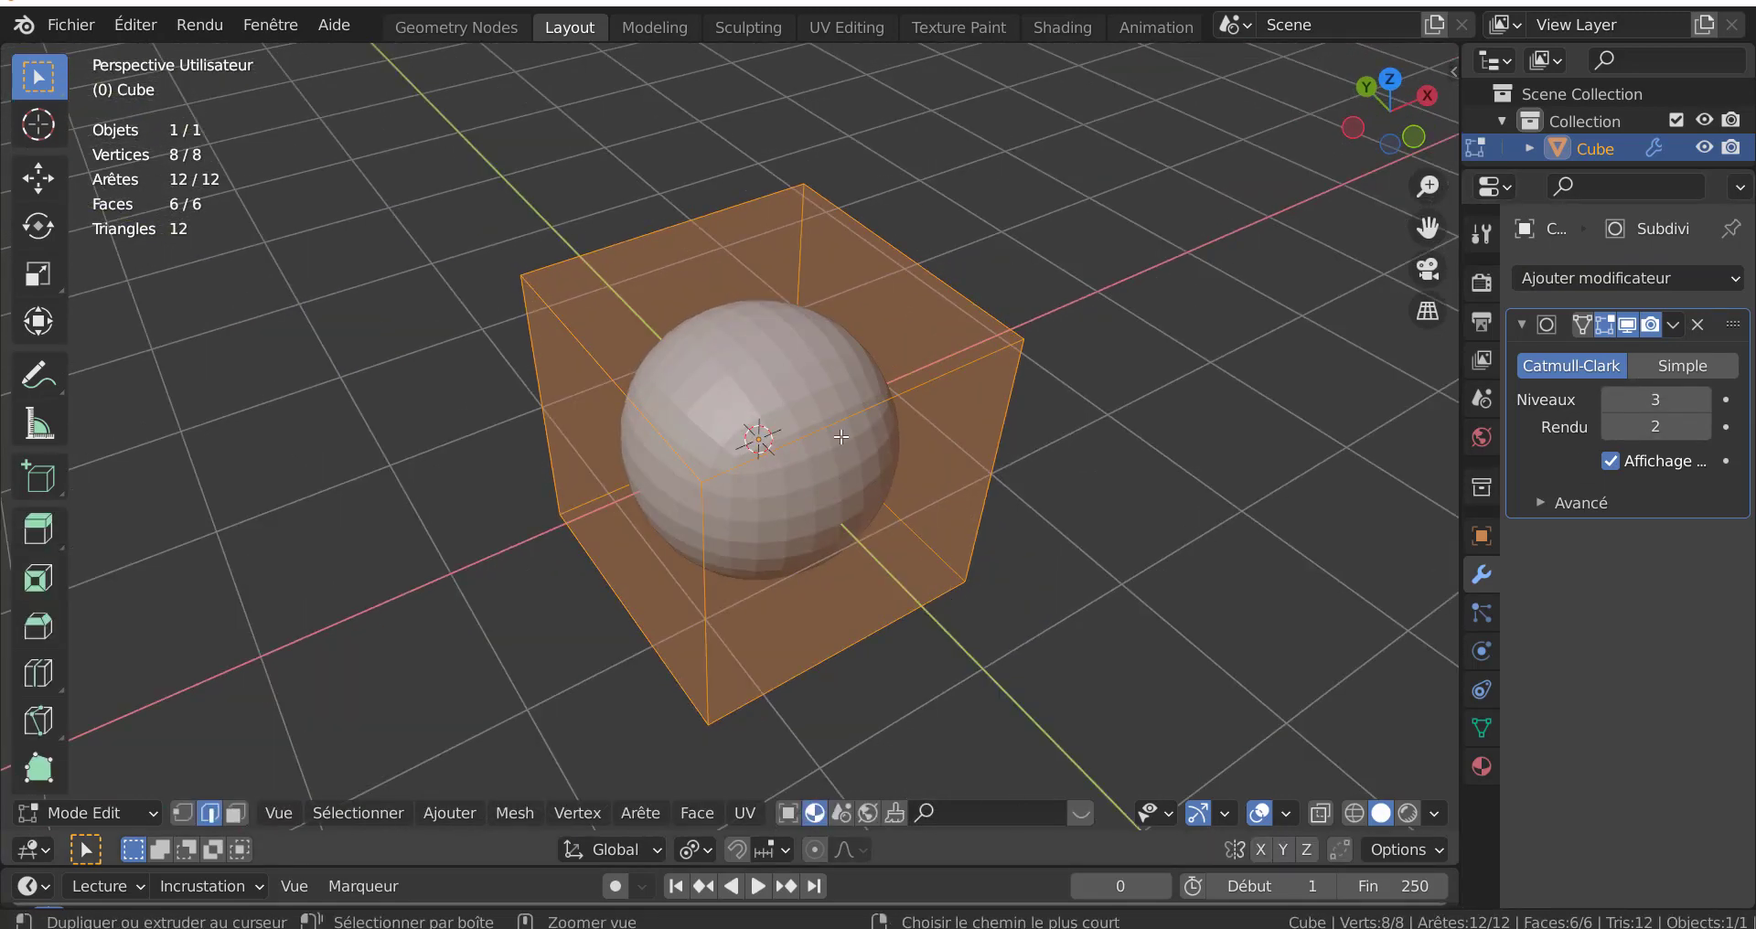
click(841, 439)
right_click(842, 439)
key(ctrl+r)
click(627, 429)
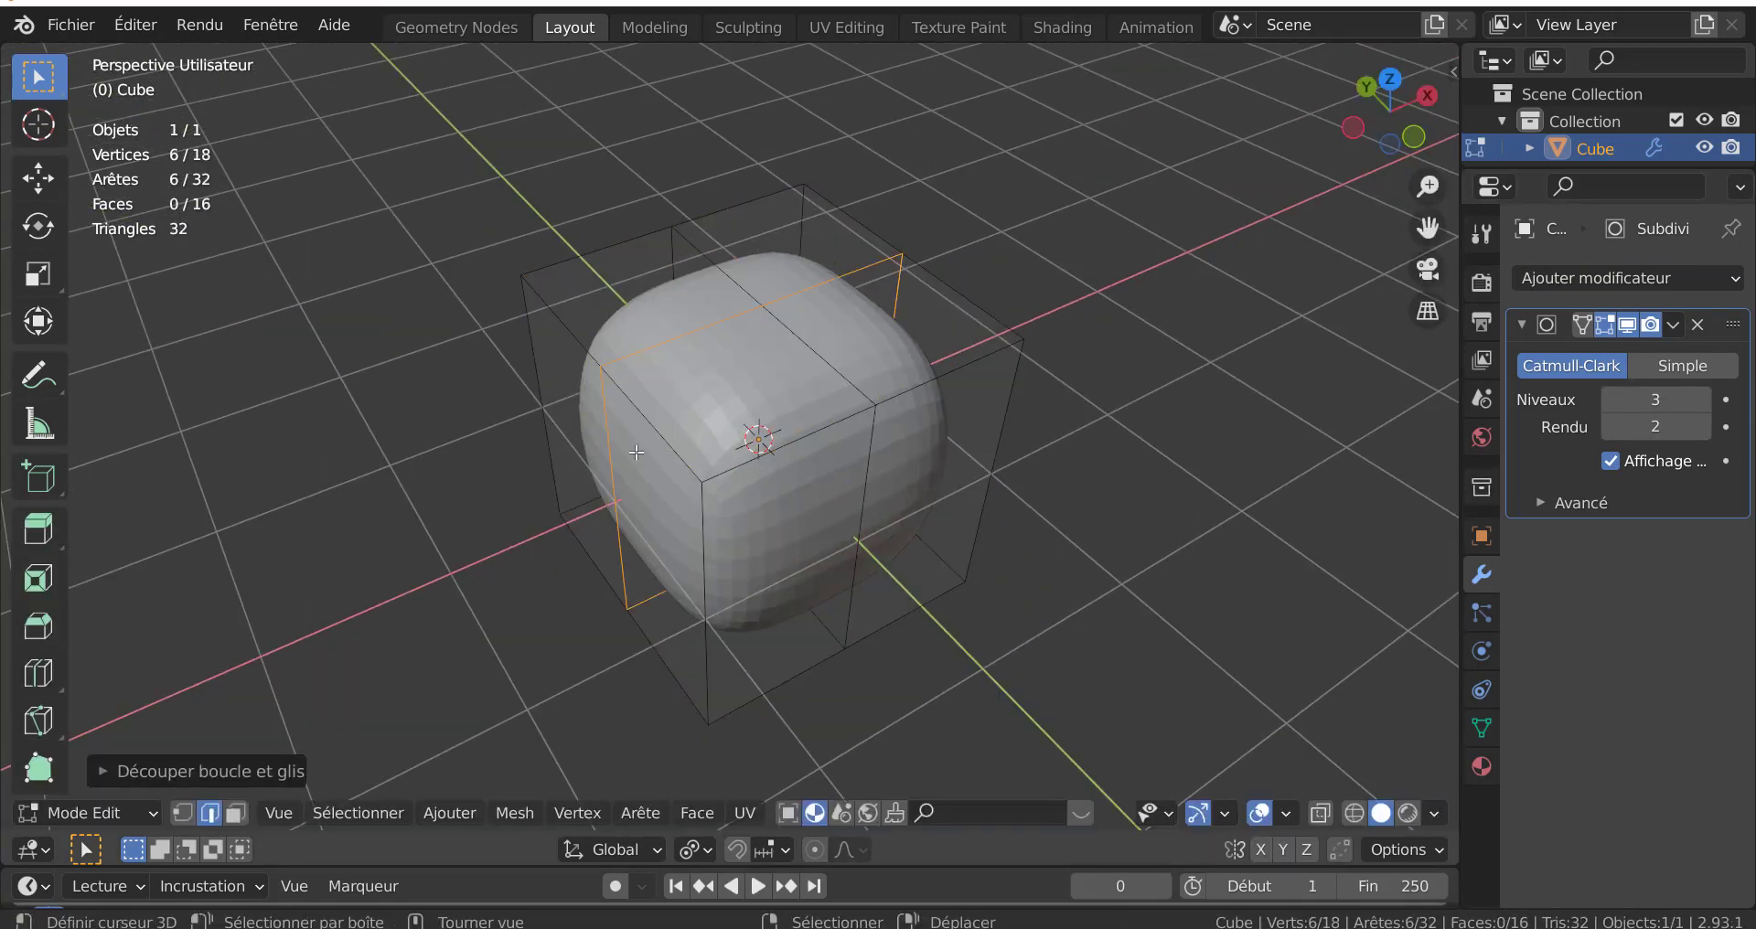
right_click(626, 429)
key(ctrl+r)
click(712, 576)
right_click(713, 576)
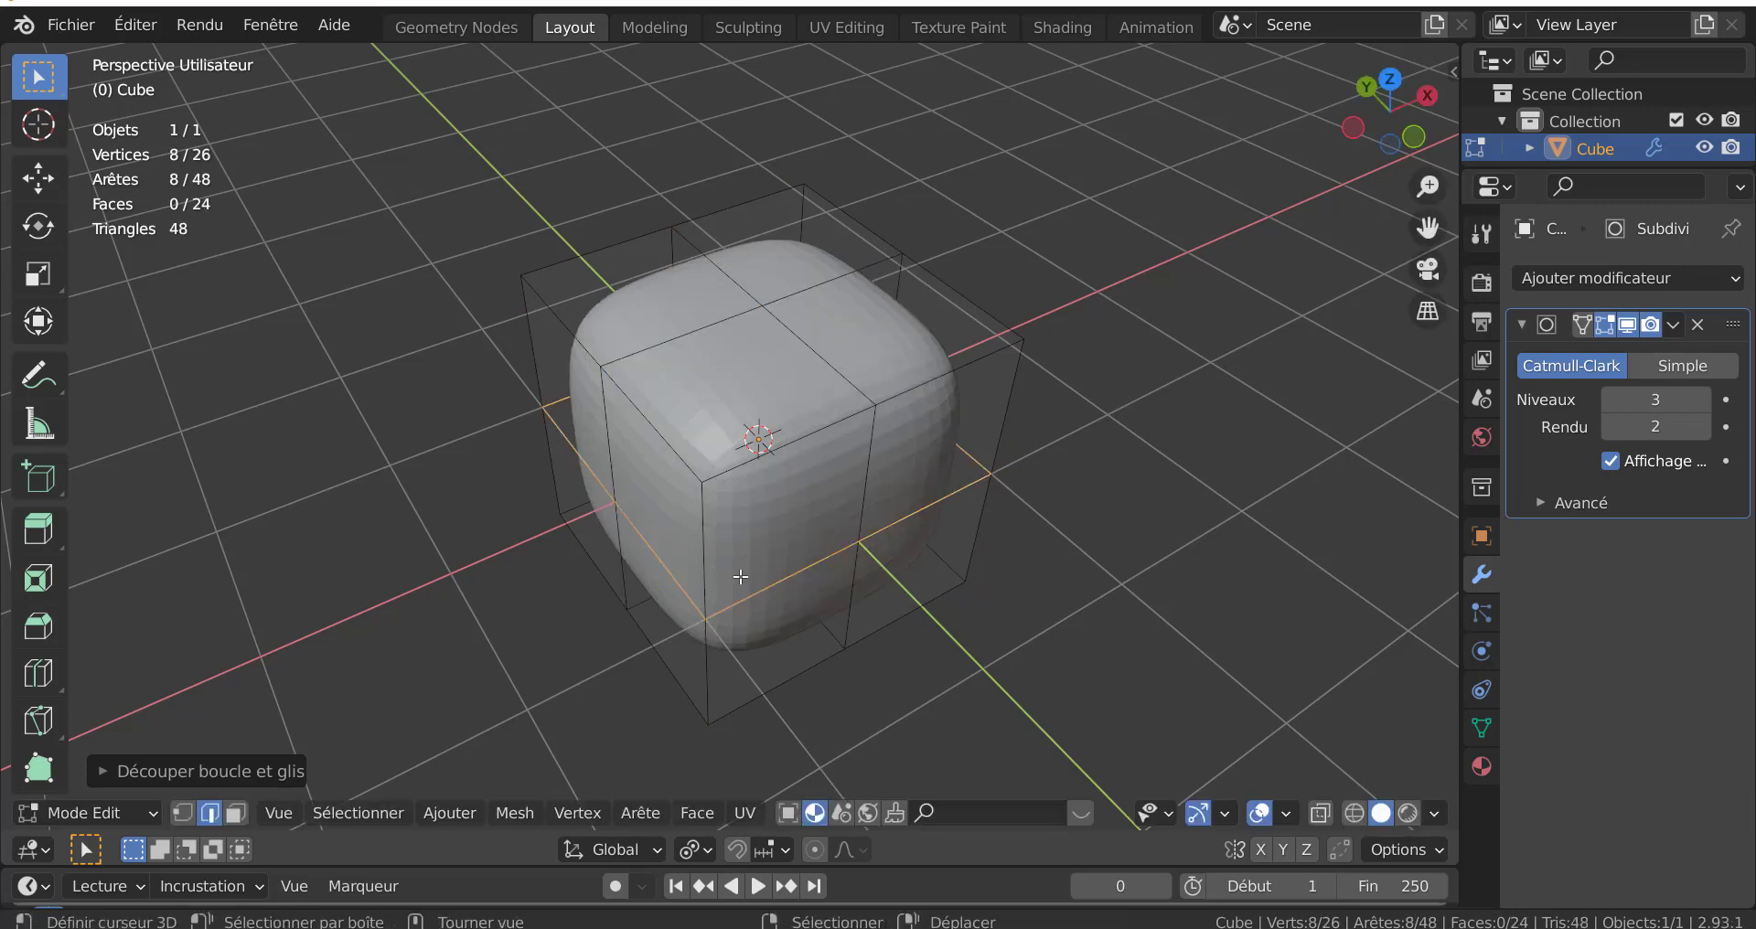
alt+shift+click(869, 476)
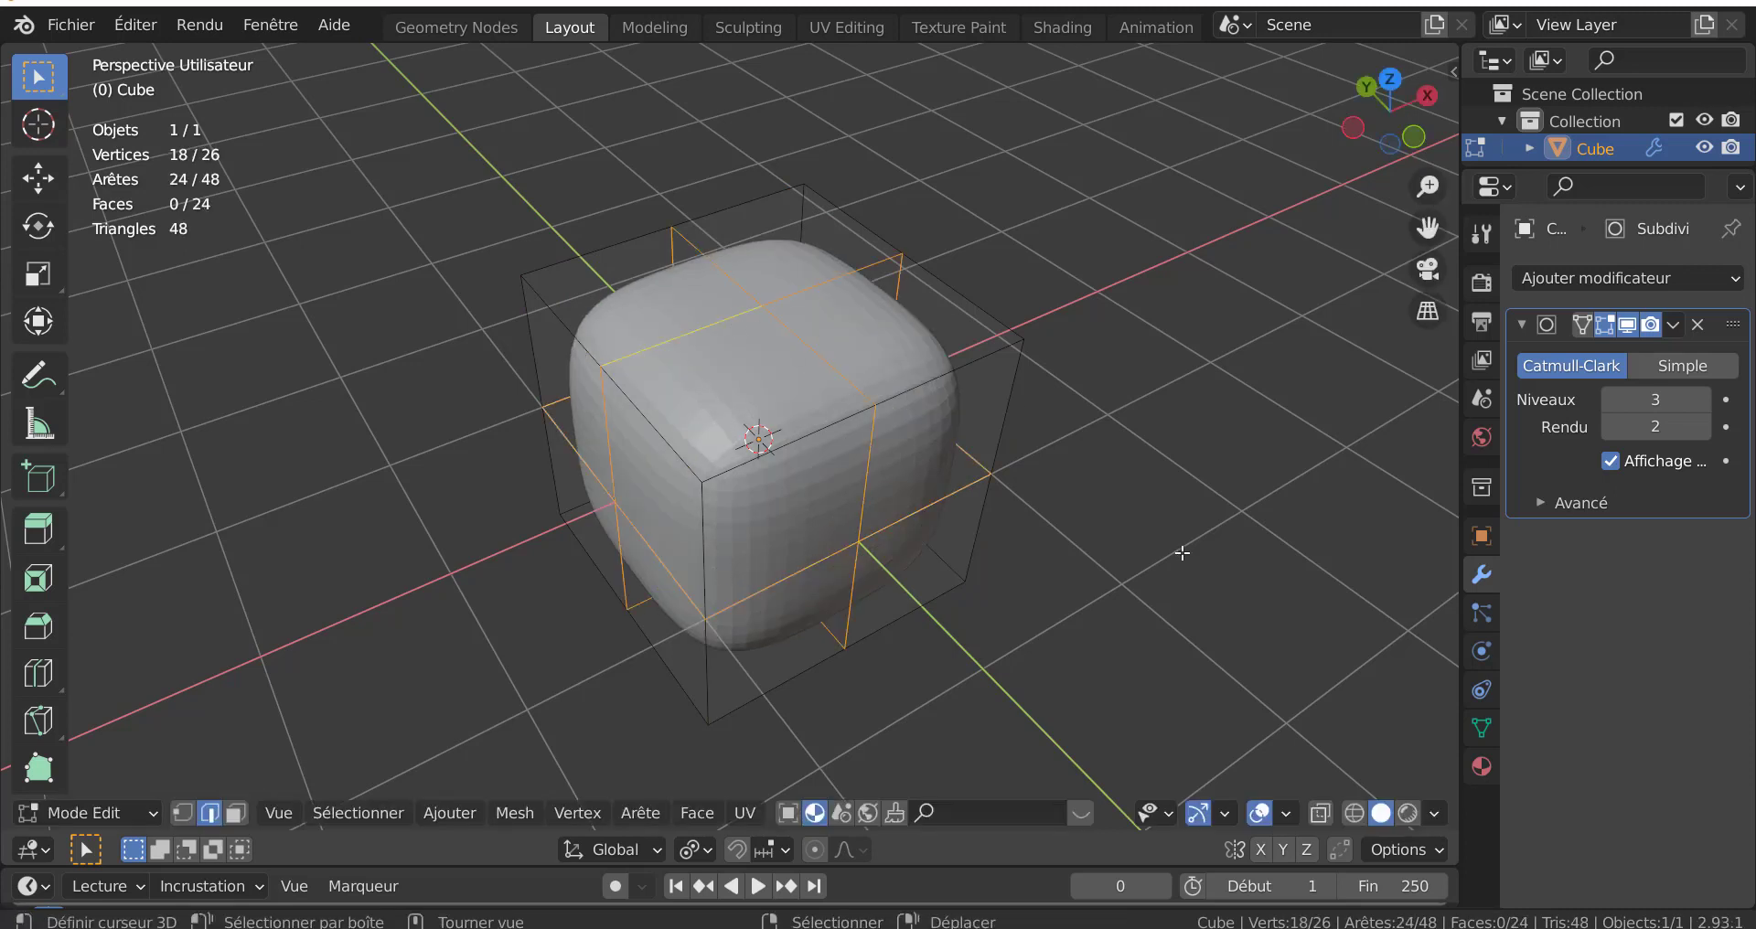
- Bevel the selected loops into support edges, giving a 3,458-vertex crisp box in Object Mode
key(ctrl+b)
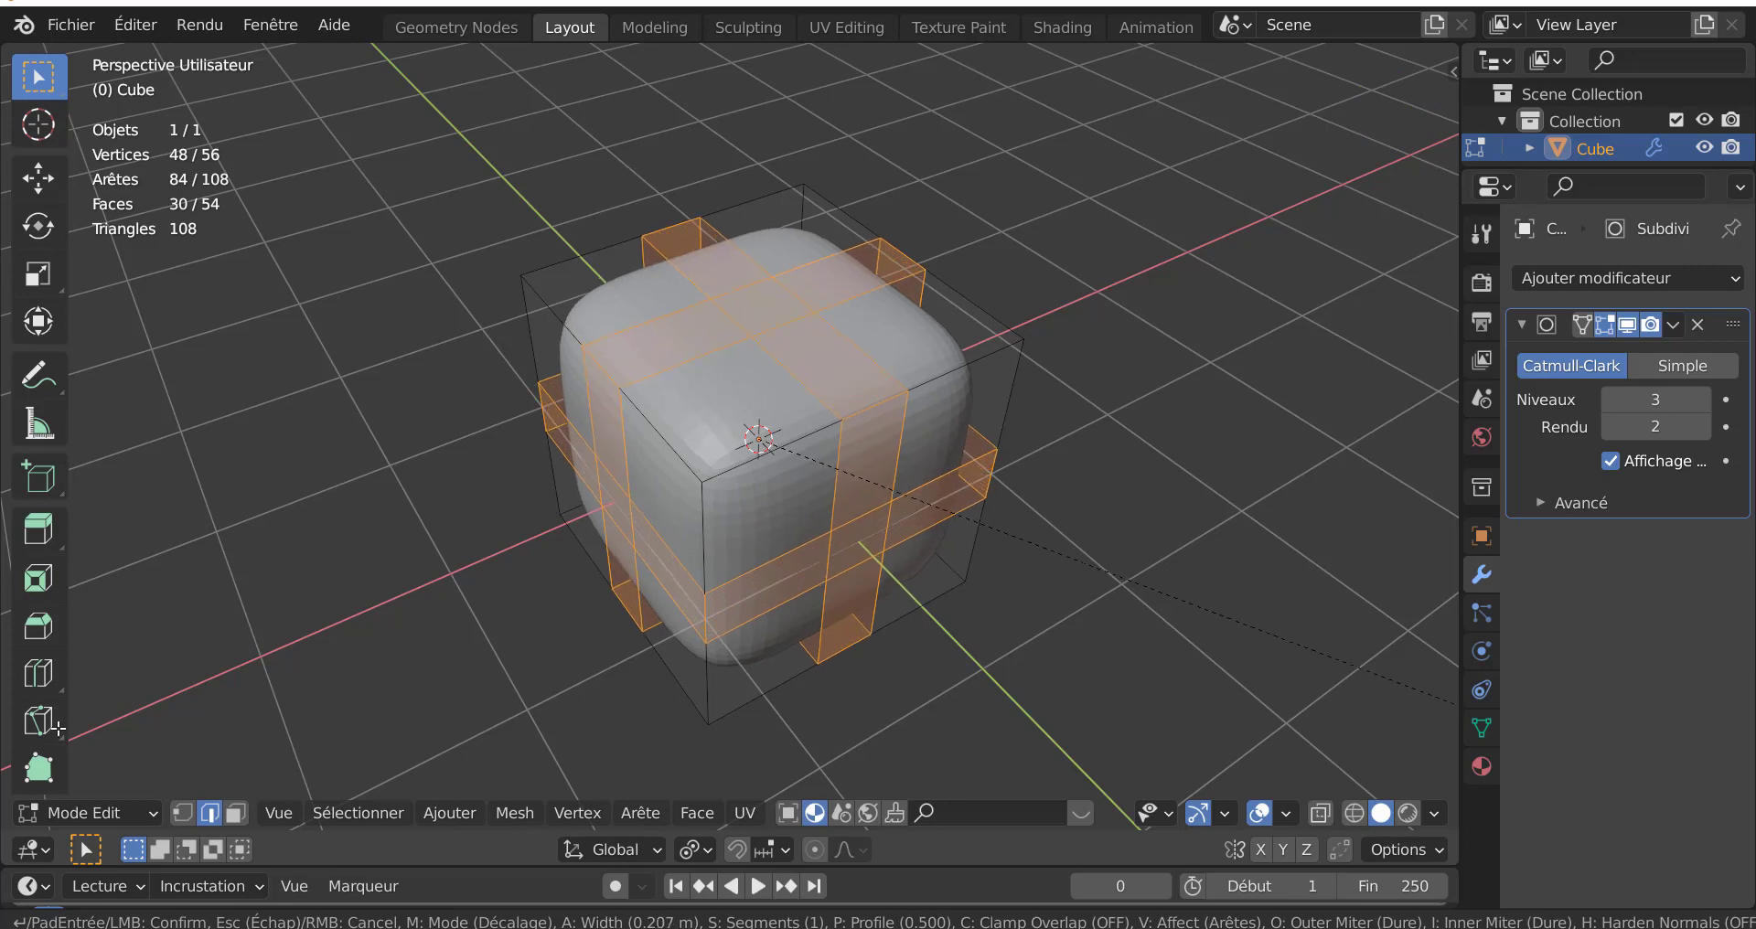
click(1058, 207)
key(Tab)
mouse_move(803, 330)
middle_down()
mouse_move(988, 207)
mouse_move(754, 232)
middle_up()
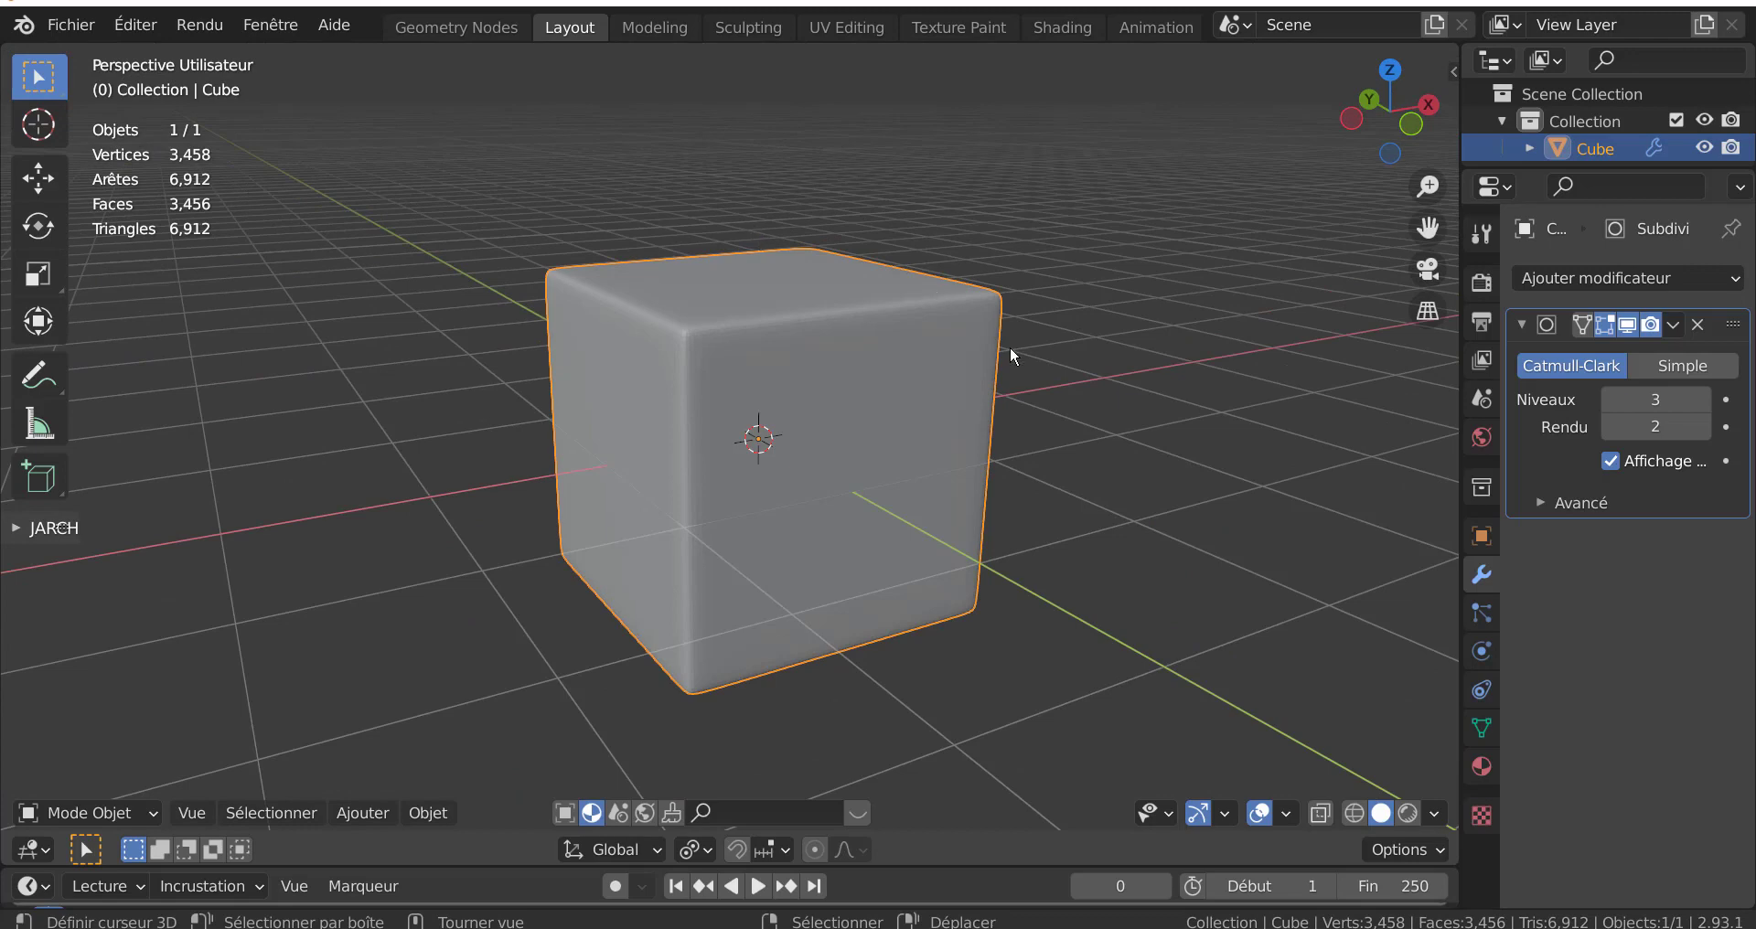
mouse_move(1061, 406)
middle_down()
mouse_move(1066, 482)
mouse_move(1062, 441)
middle_up()
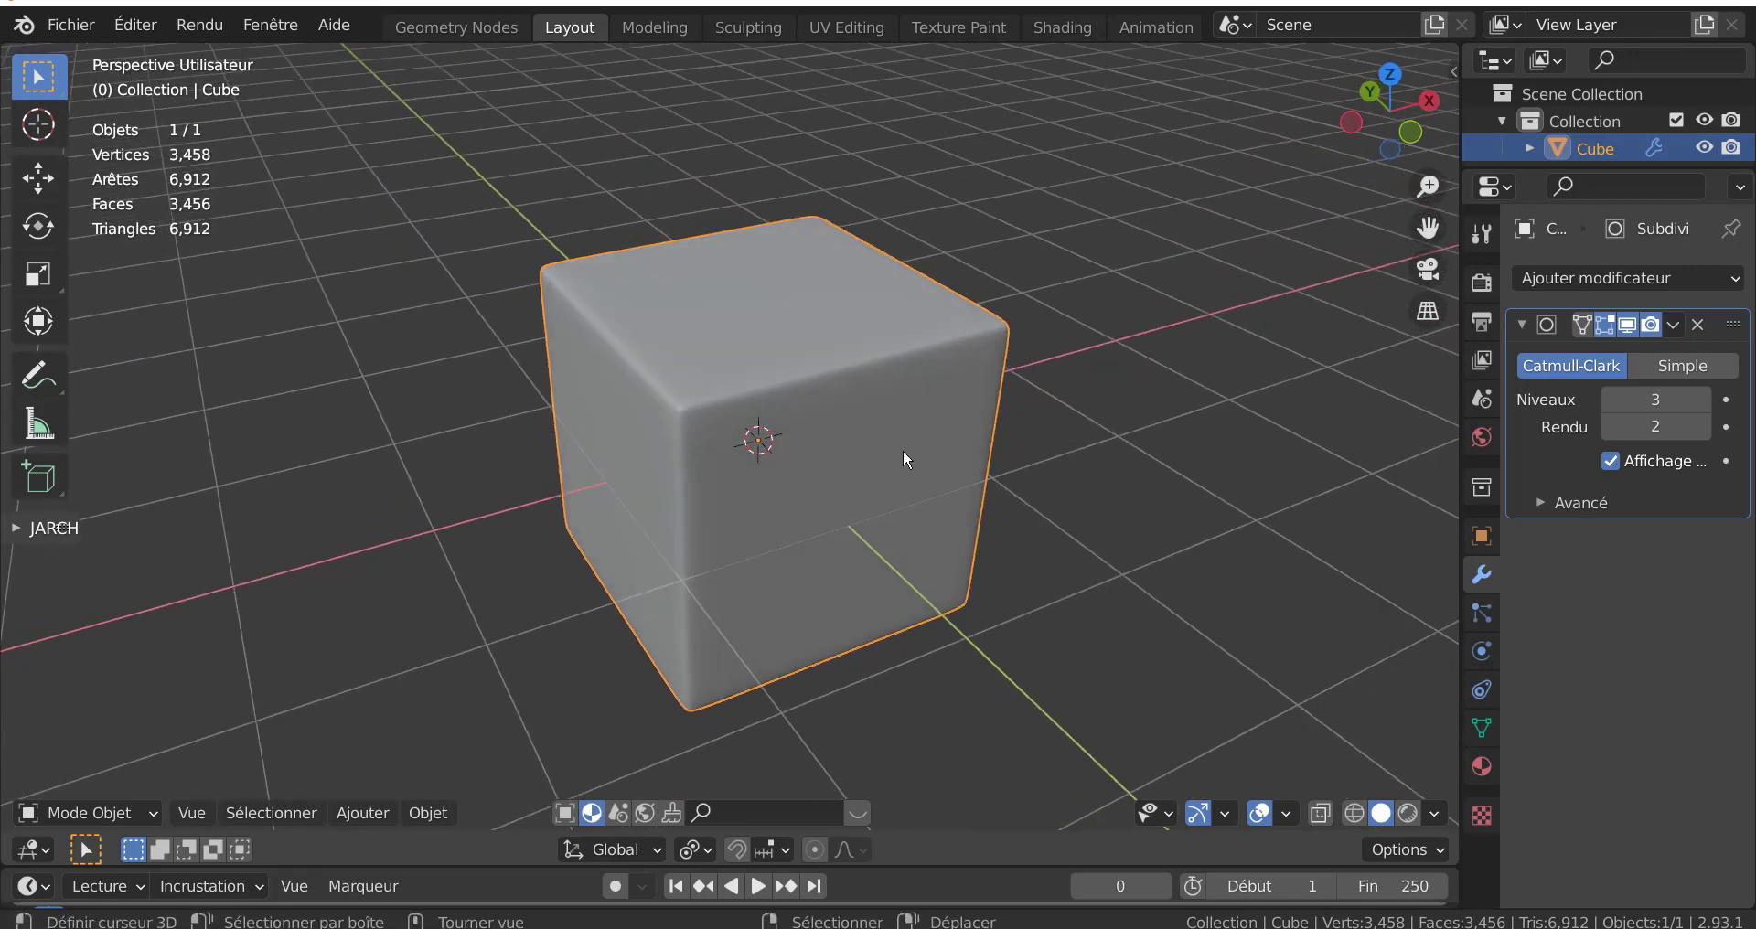
key(g)
key(Escape)
scroll(1029, 444, down, 4)
mouse_move(1029, 445)
middle_down()
mouse_move(963, 461)
mouse_move(1031, 420)
middle_up()
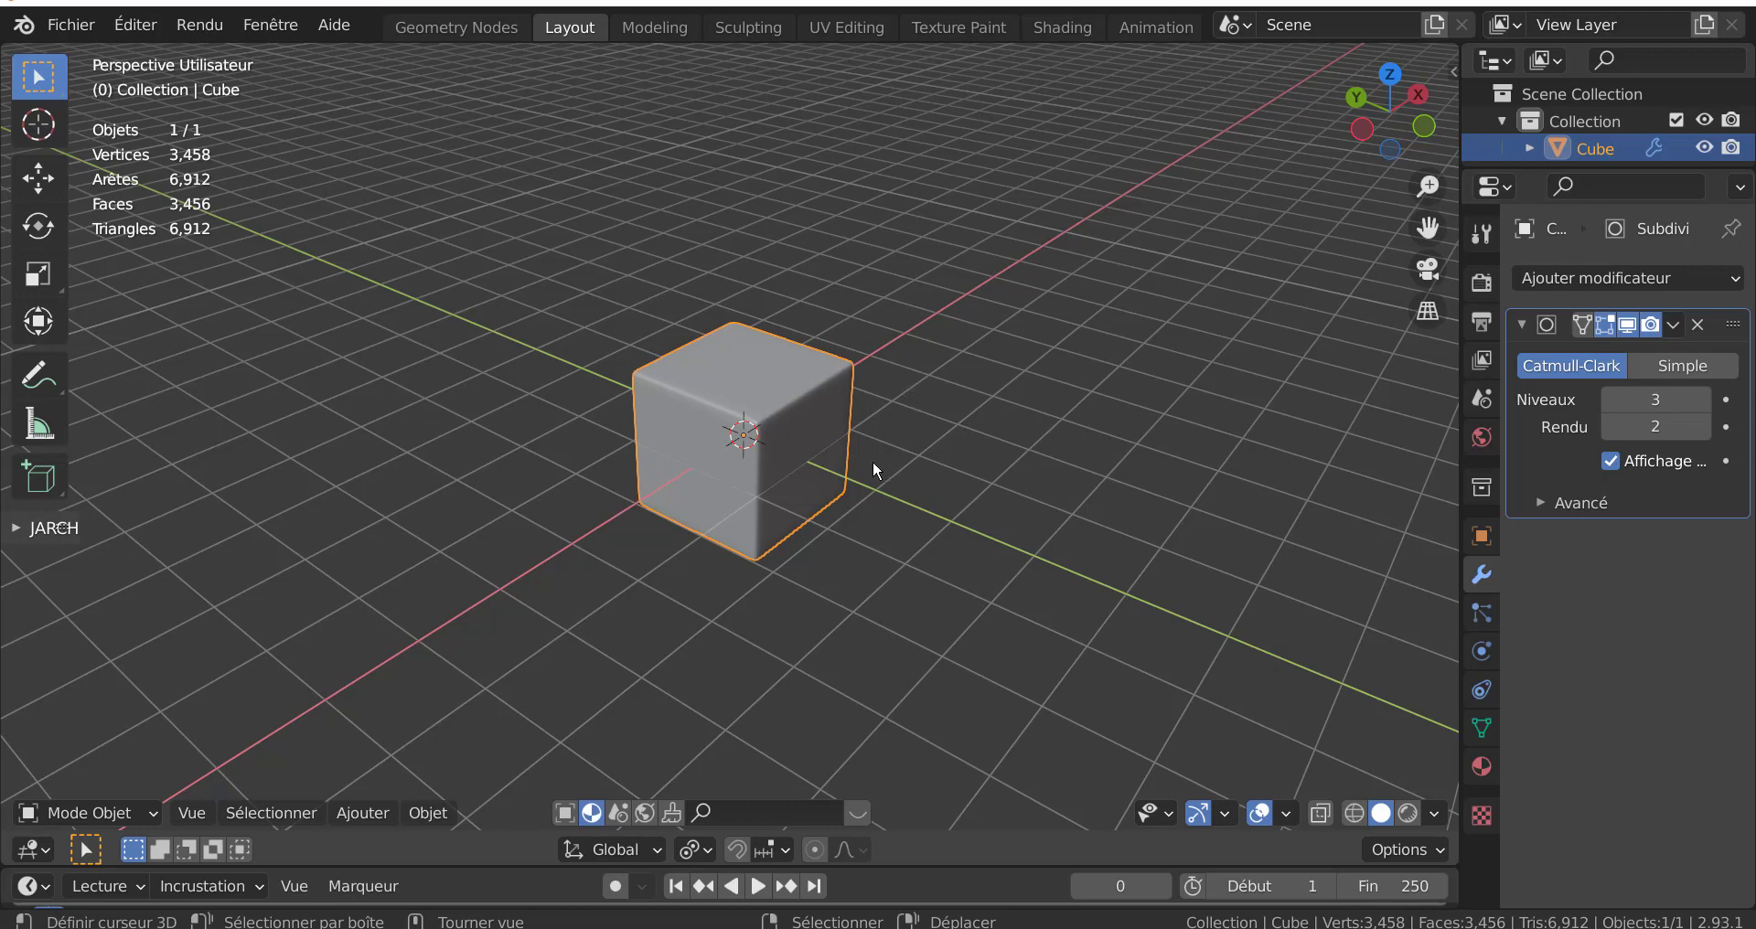
mouse_move(872, 459)
middle_down()
mouse_move(902, 399)
mouse_move(889, 425)
middle_up()
scroll(889, 424, up, 2)
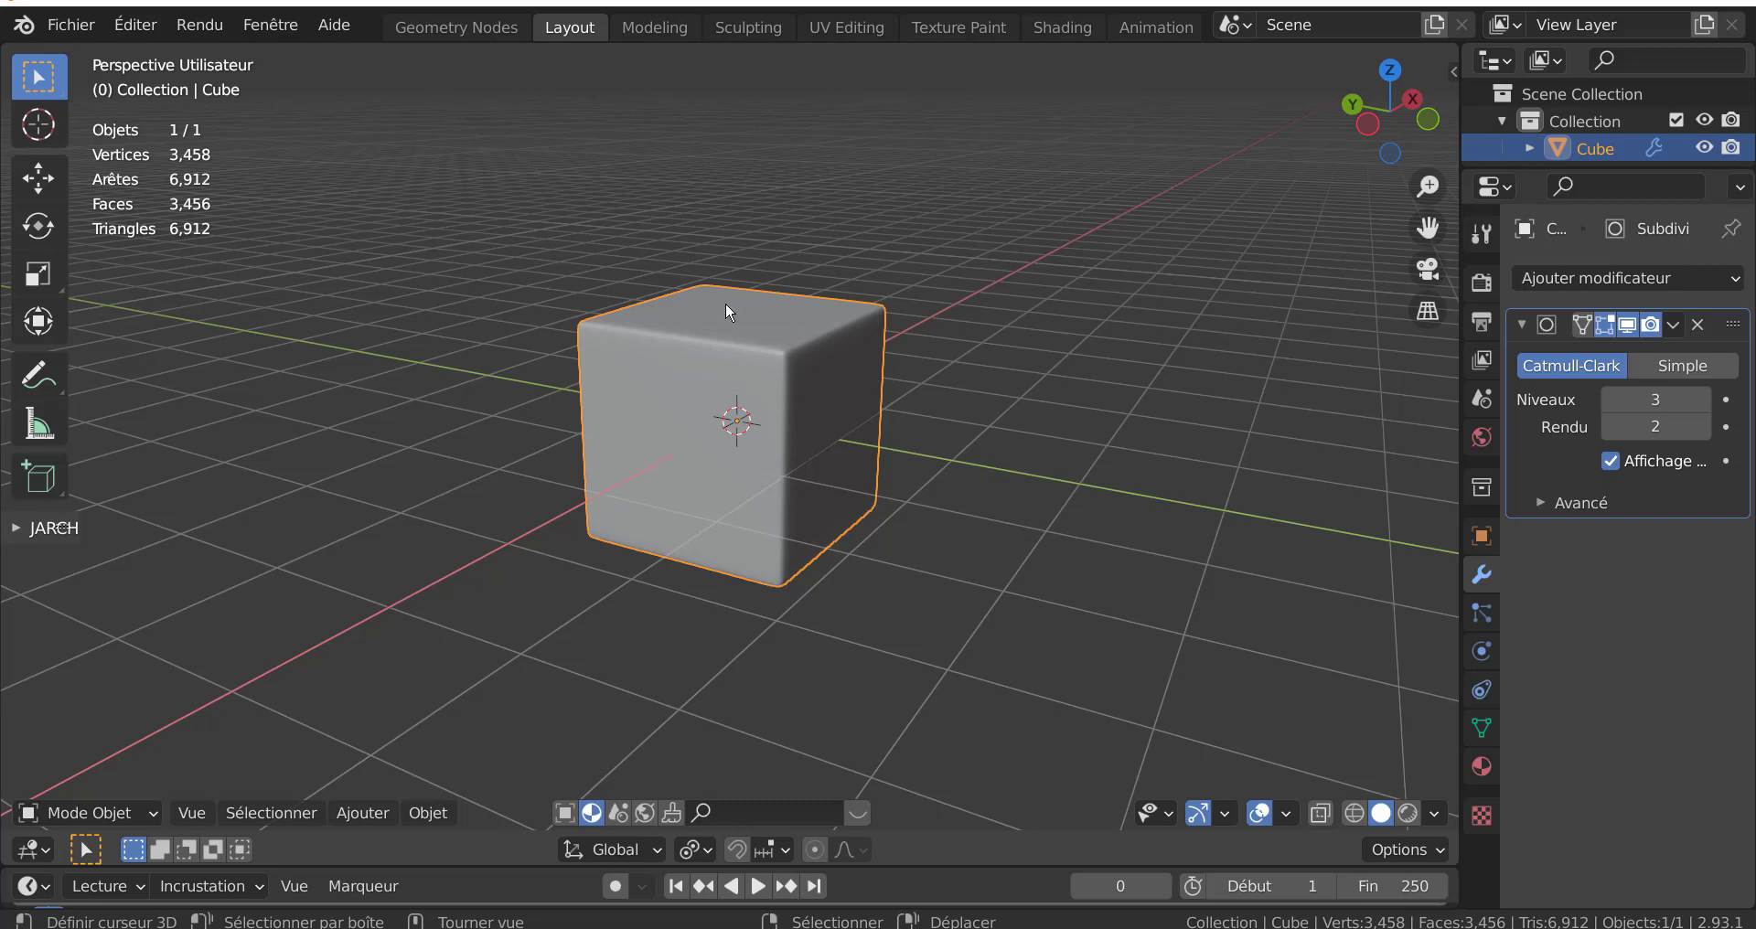
mouse_move(940, 507)
shift+middle_down()
mouse_move(875, 564)
mouse_move(862, 547)
shift+middle_up()
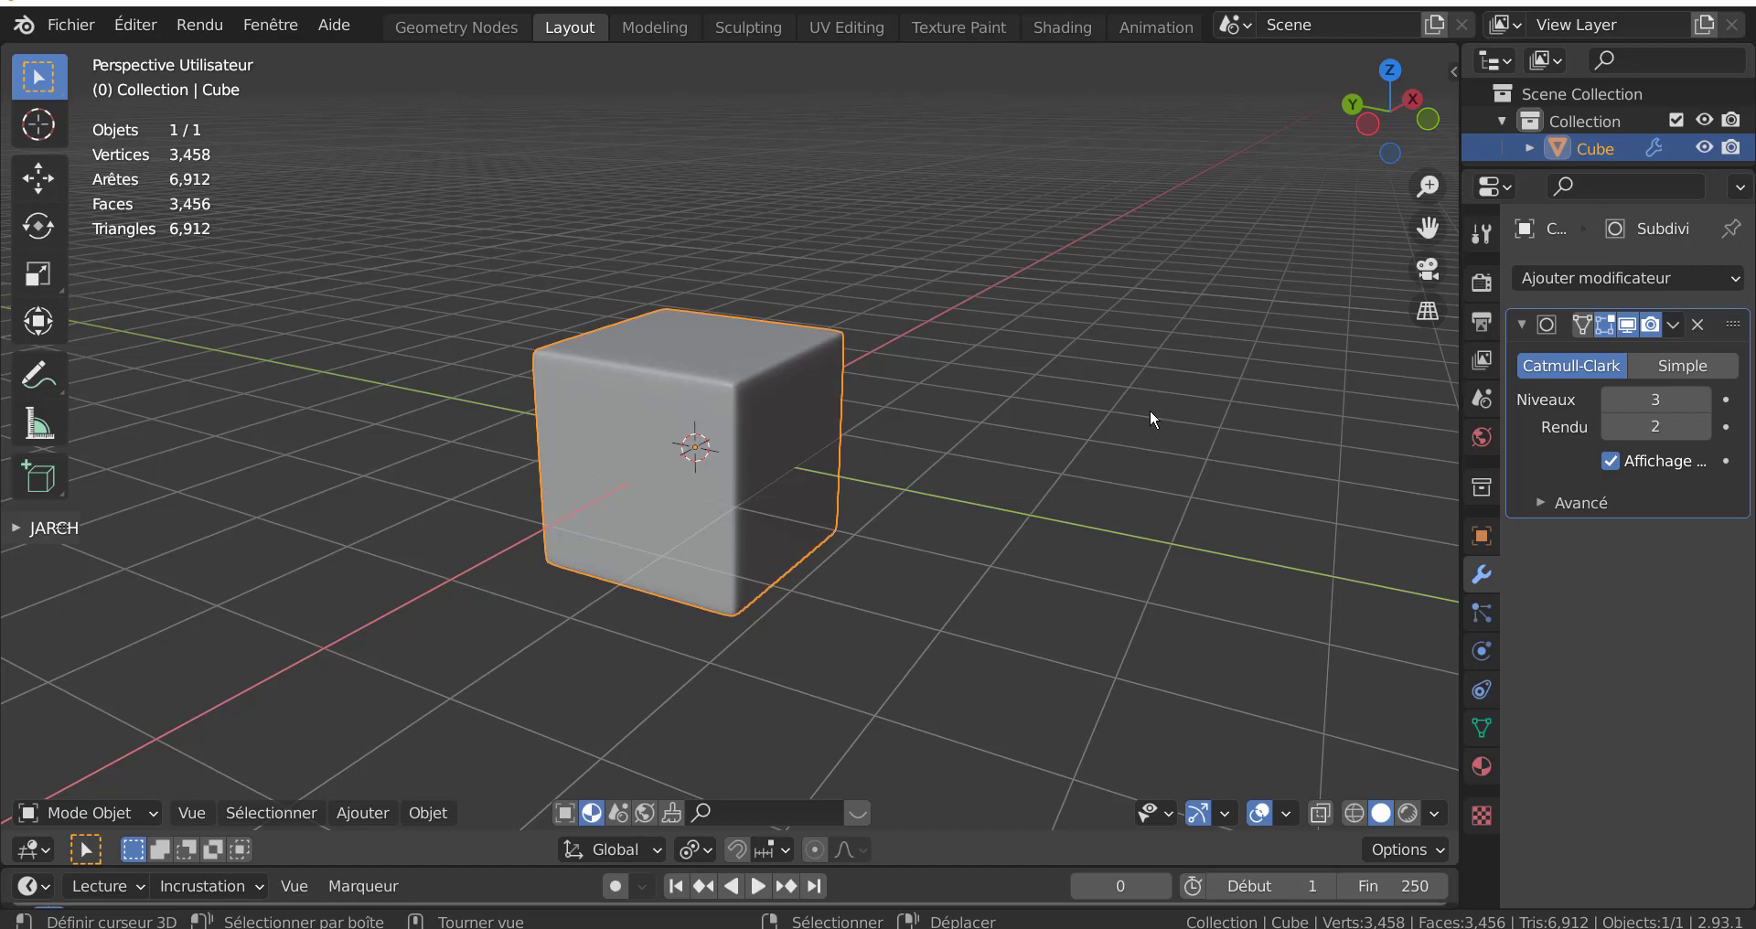
mouse_move(1149, 409)
middle_down()
mouse_move(898, 447)
mouse_move(1045, 483)
middle_up()
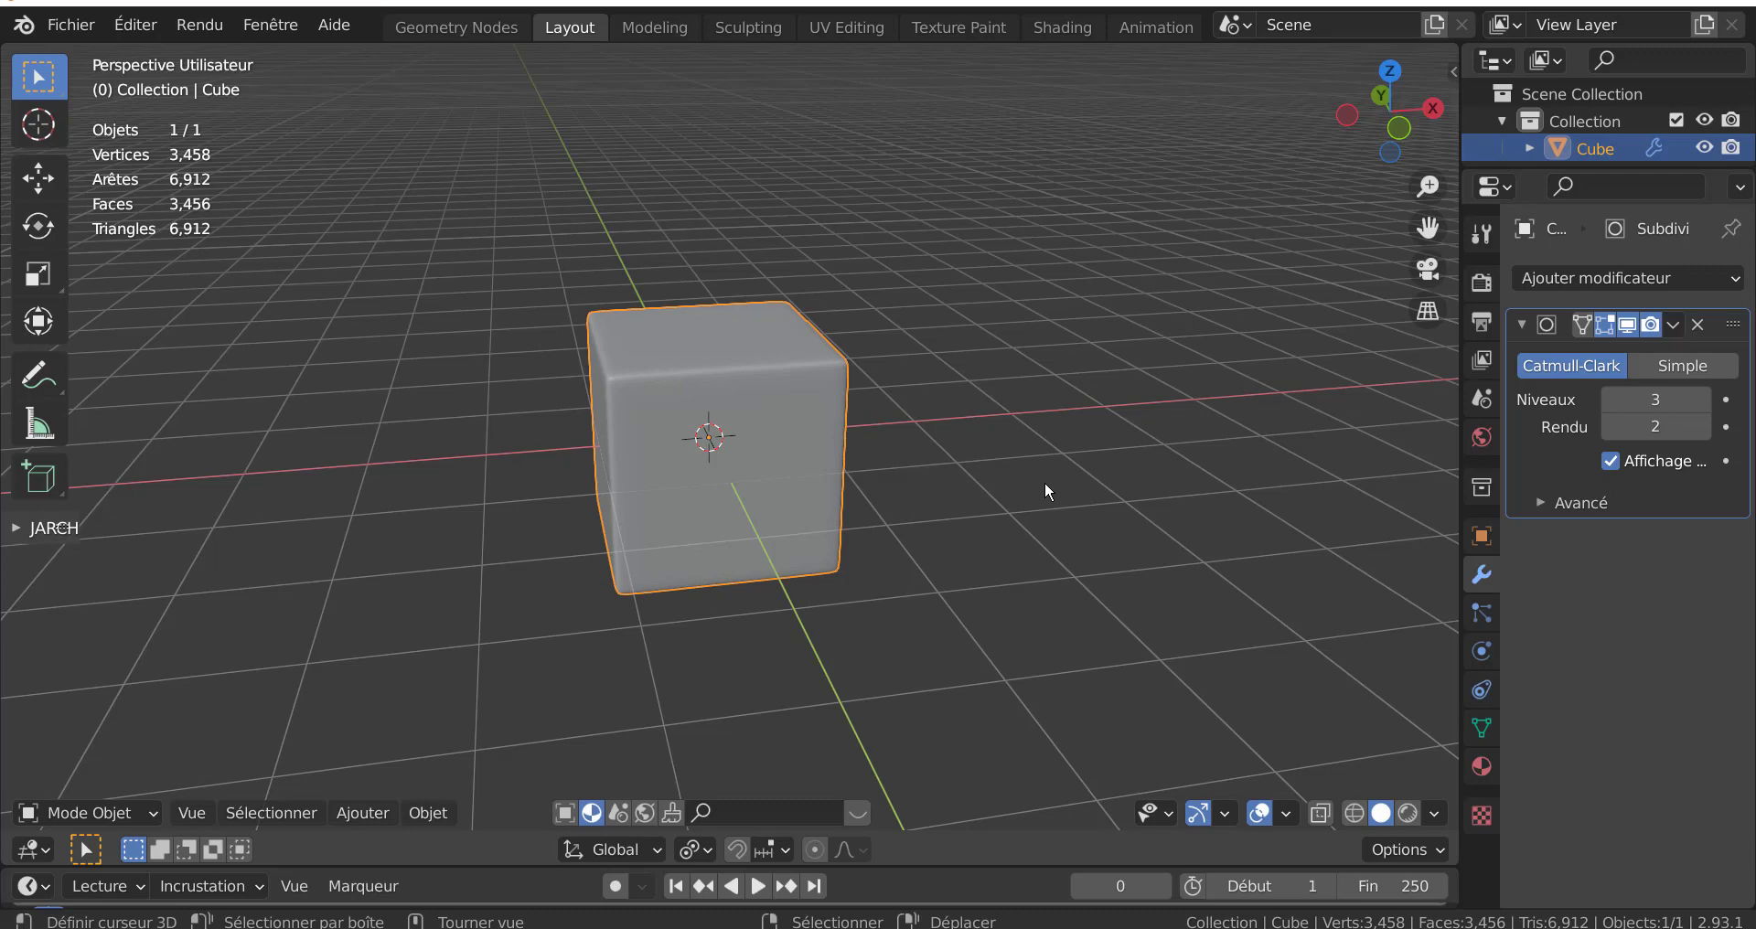